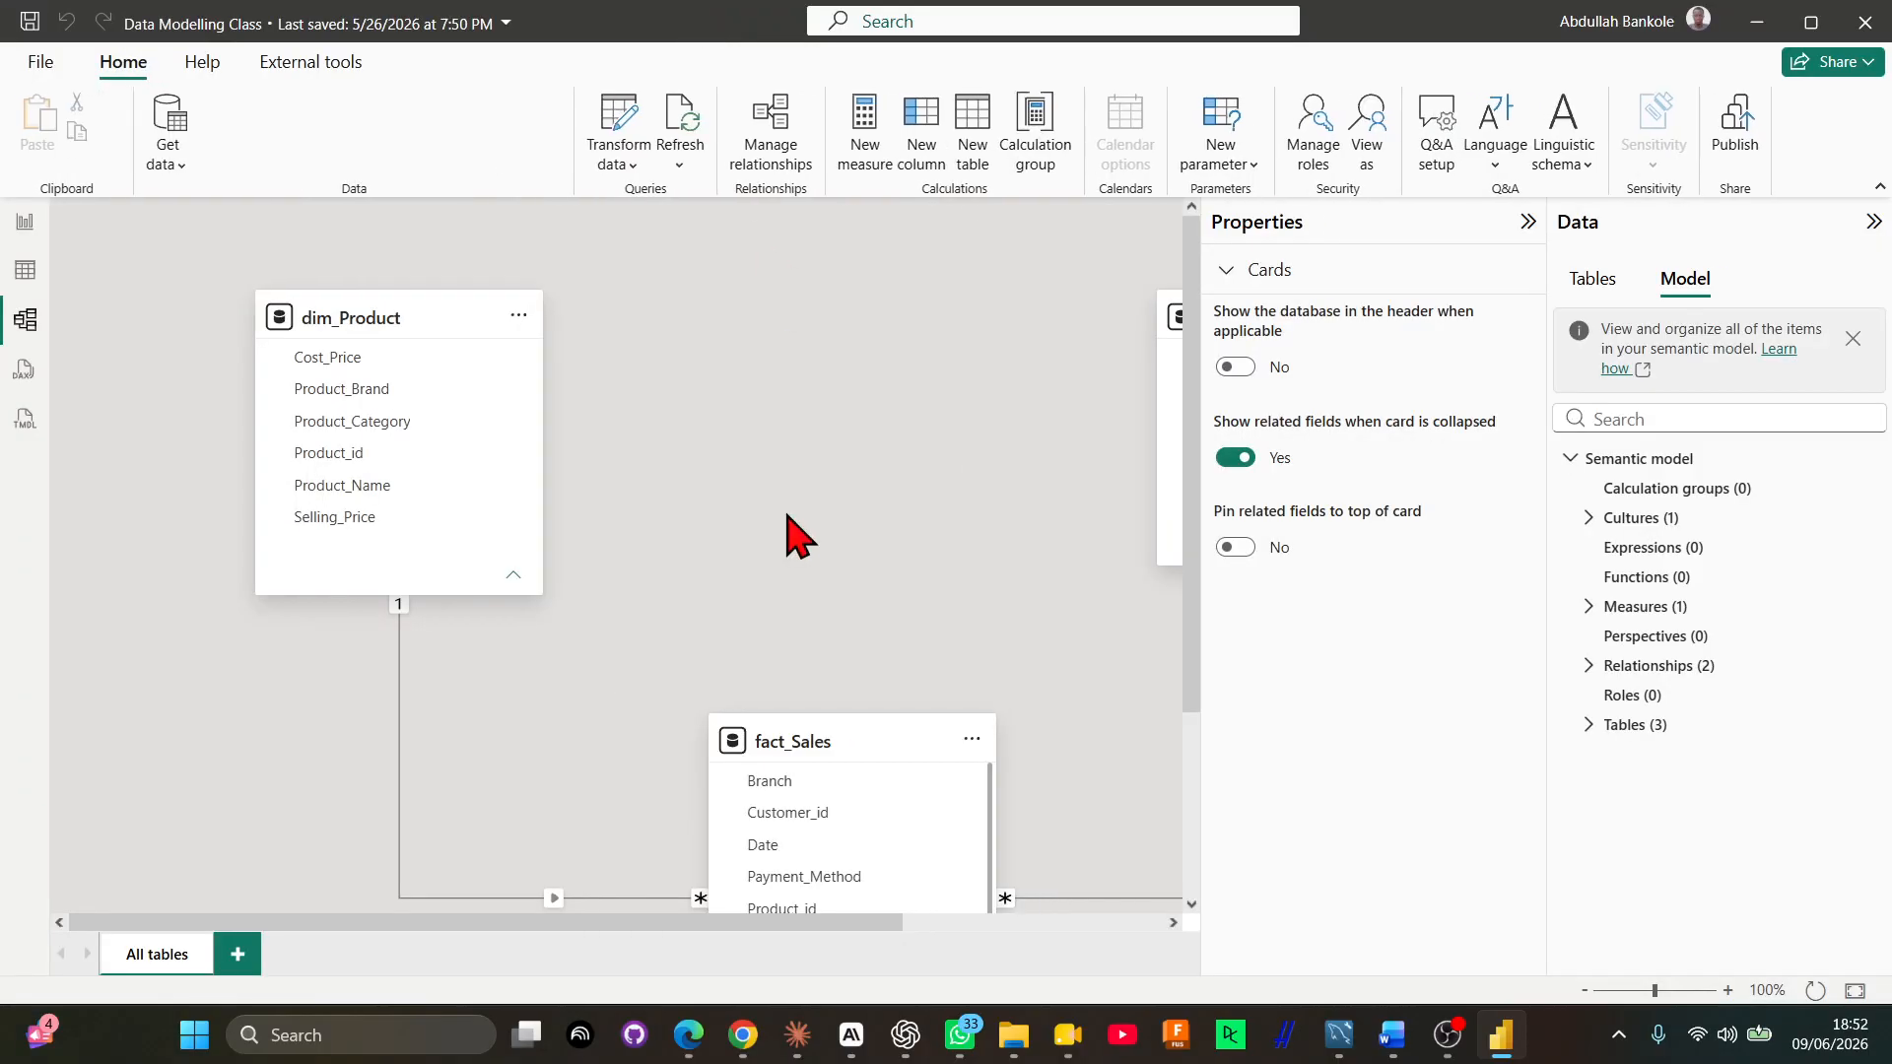
Collapse the Data pane and rearrange the model diagram, spreading dim_Product and dim_Customer farther apart with fact_Sales moved up between them
{"action": "left_click", "coordinate": [1873, 223]}
{"action": "scroll", "coordinate": [835, 759], "scroll_direction": "down", "scroll_amount": 2}
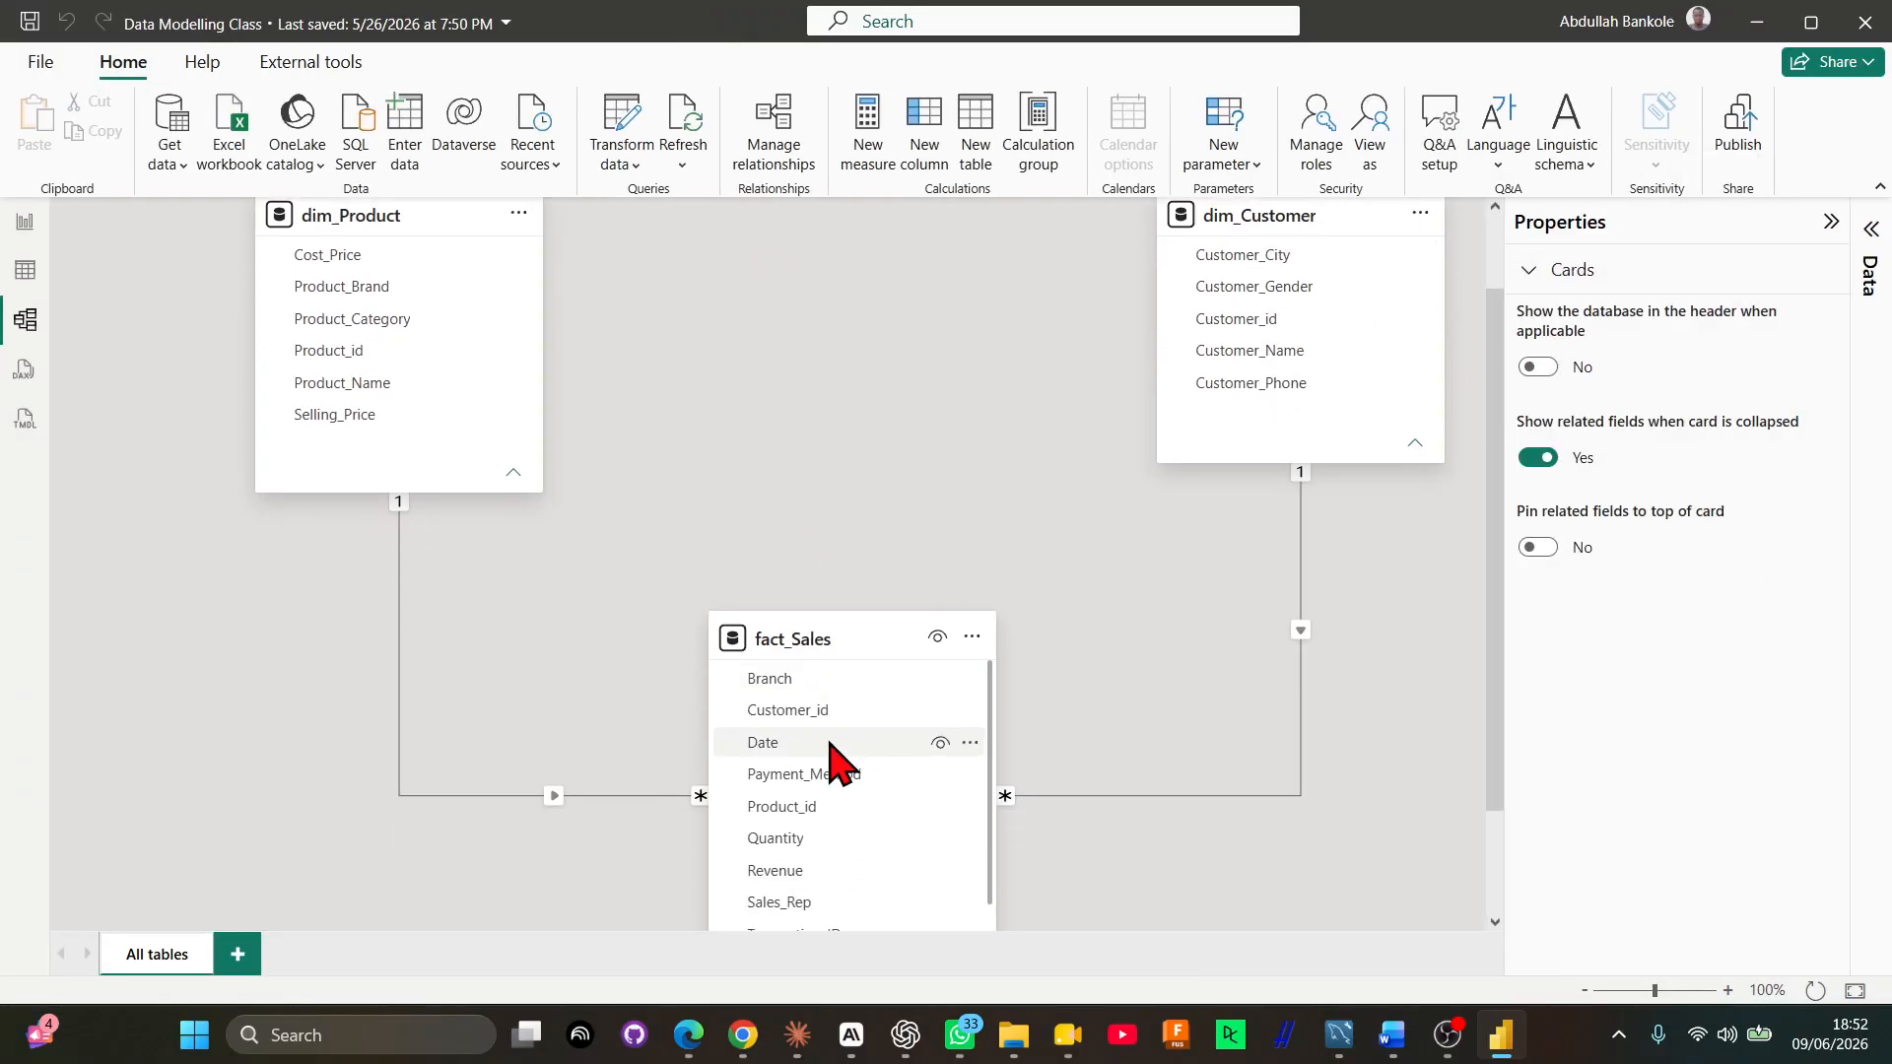
{"action": "scroll", "coordinate": [831, 739], "scroll_direction": "up", "scroll_amount": 2}
{"action": "scroll", "coordinate": [833, 759], "scroll_direction": "down", "scroll_amount": 1}
{"action": "scroll", "coordinate": [833, 759], "scroll_direction": "down", "scroll_amount": 1}
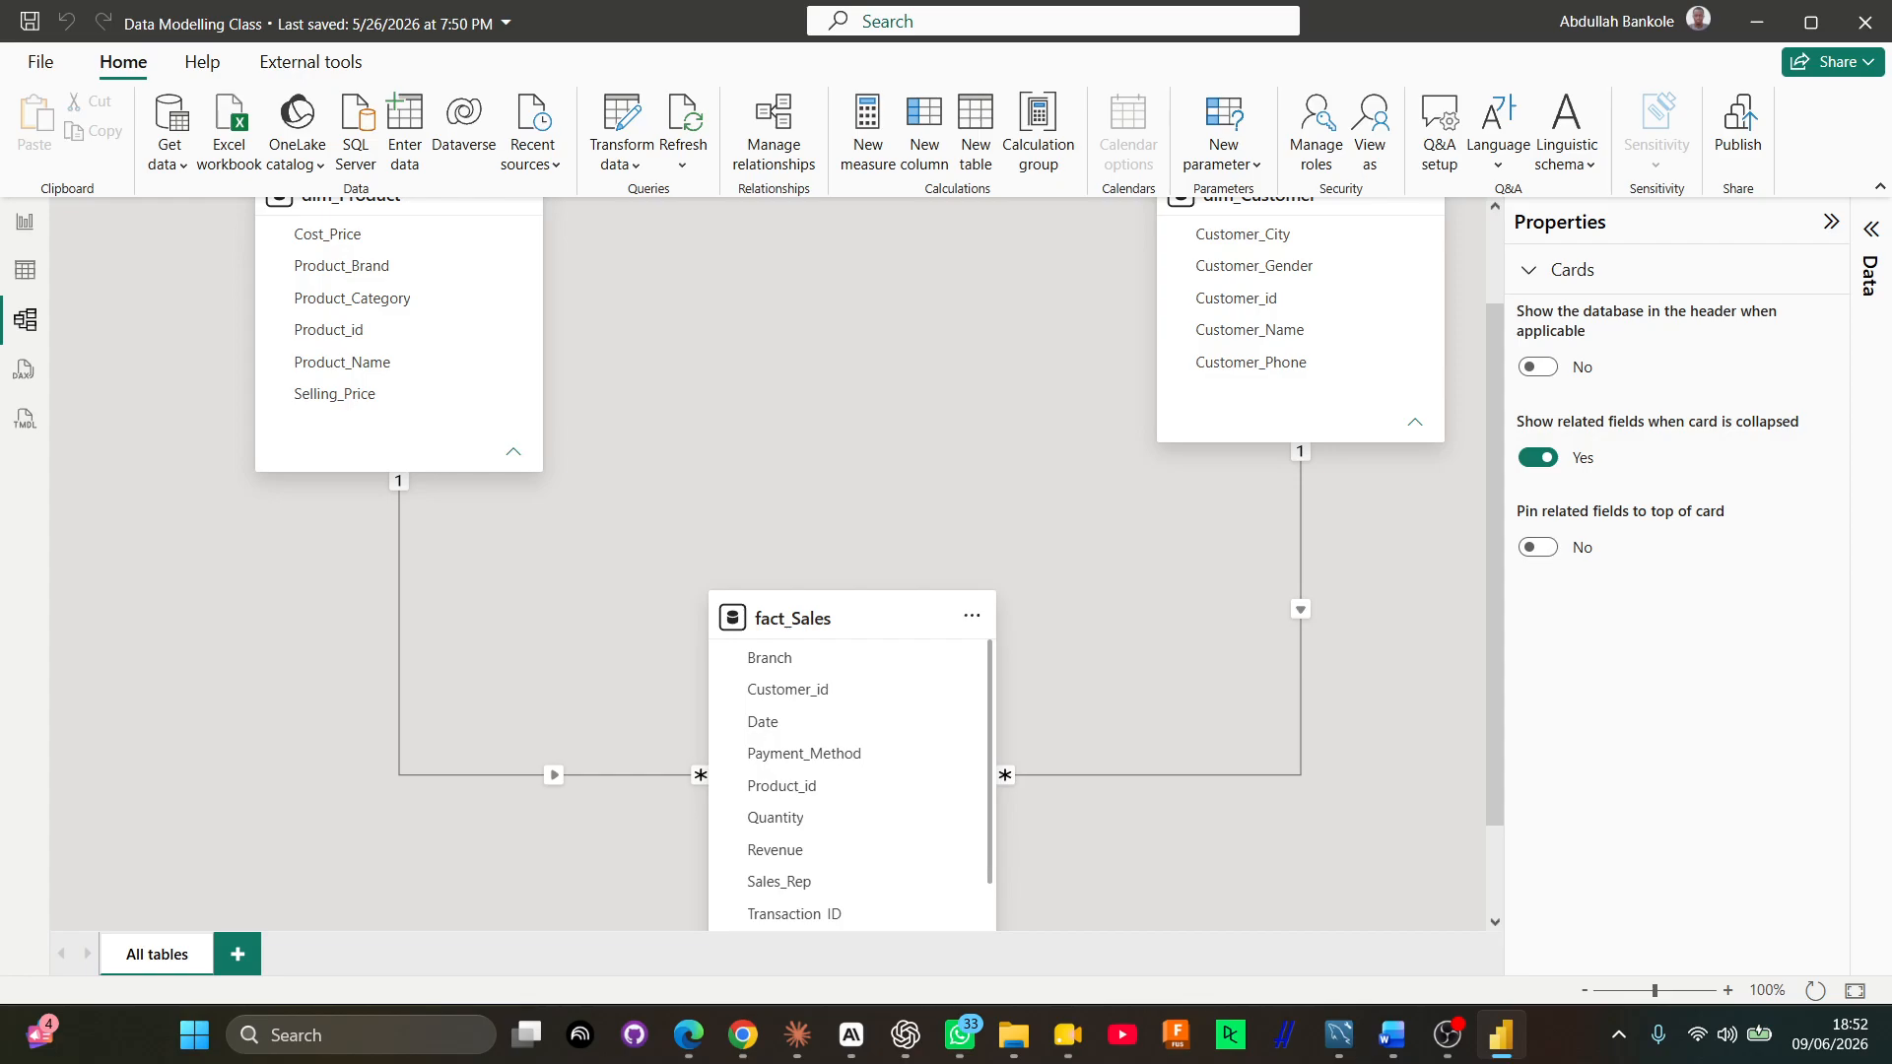
{"action": "scroll", "coordinate": [1072, 720], "scroll_direction": "up", "scroll_amount": 5}
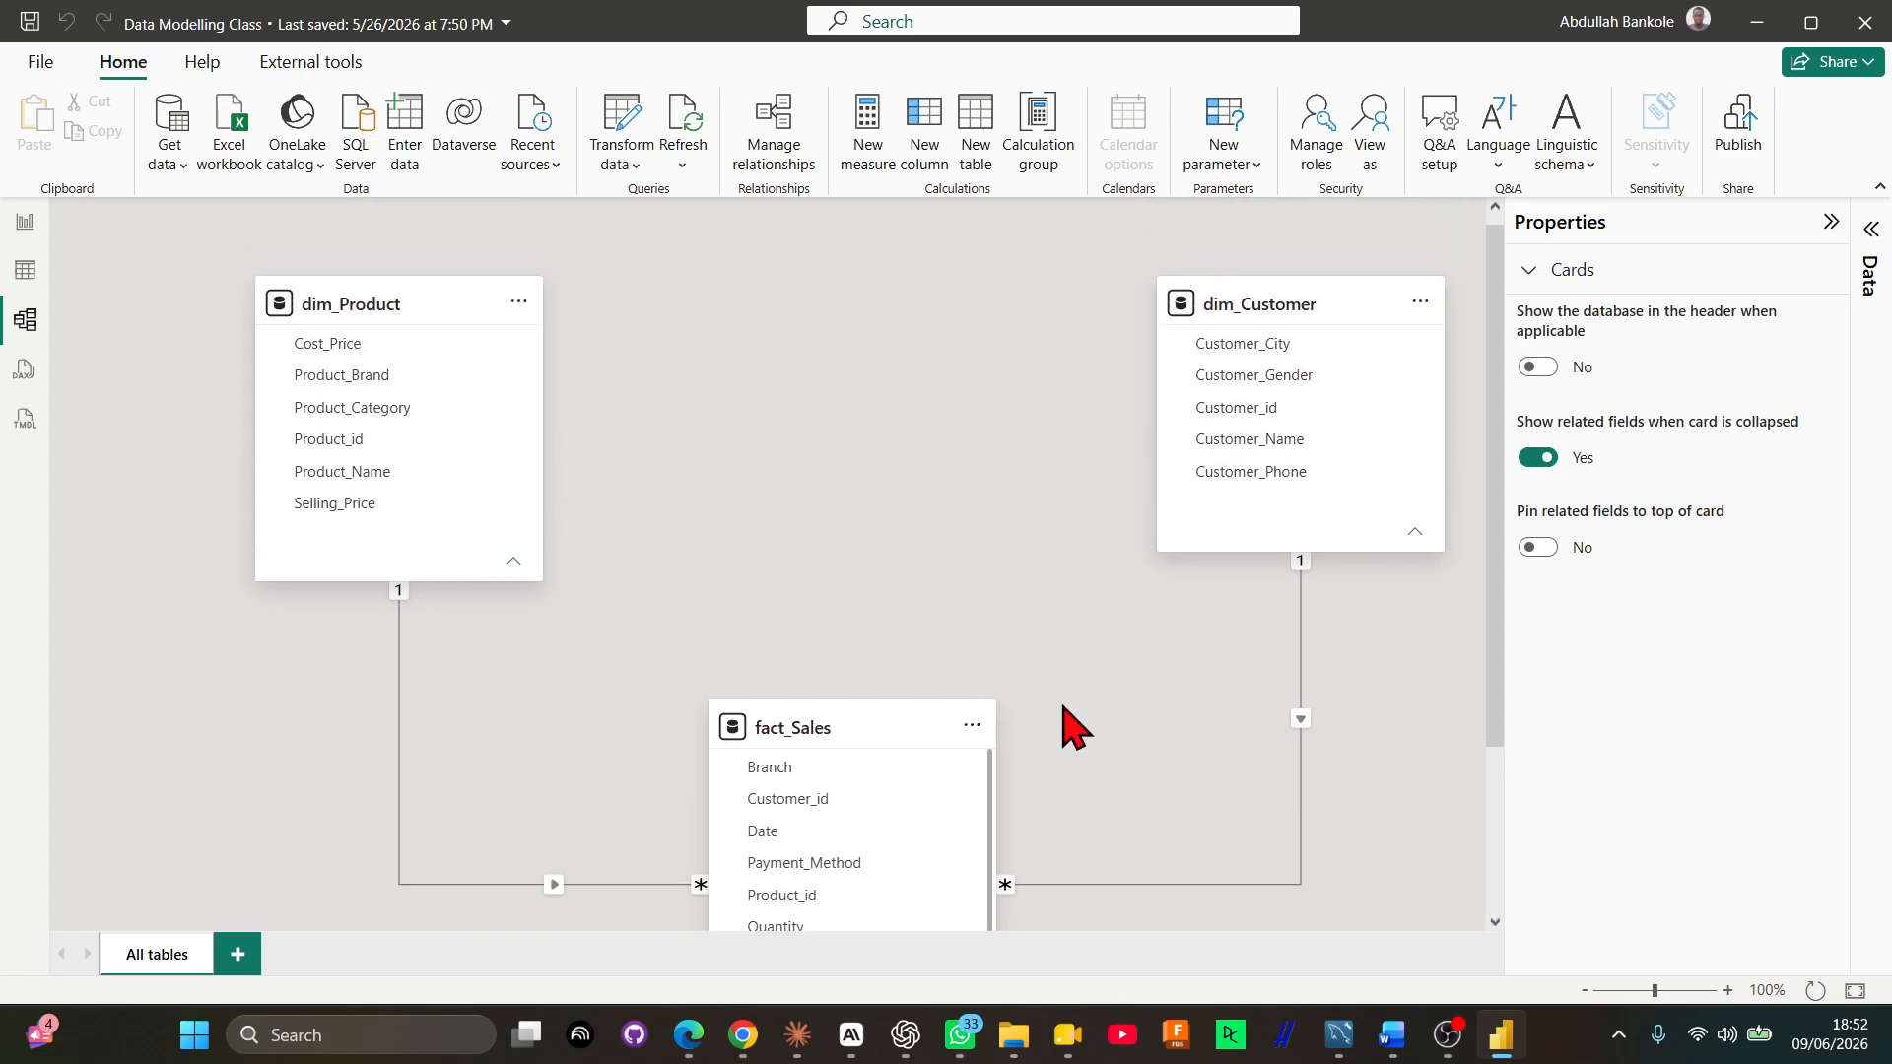
{"action": "scroll", "coordinate": [1069, 728], "scroll_direction": "down", "scroll_amount": 10}
{"action": "scroll", "coordinate": [1066, 727], "scroll_direction": "up", "scroll_amount": 10}
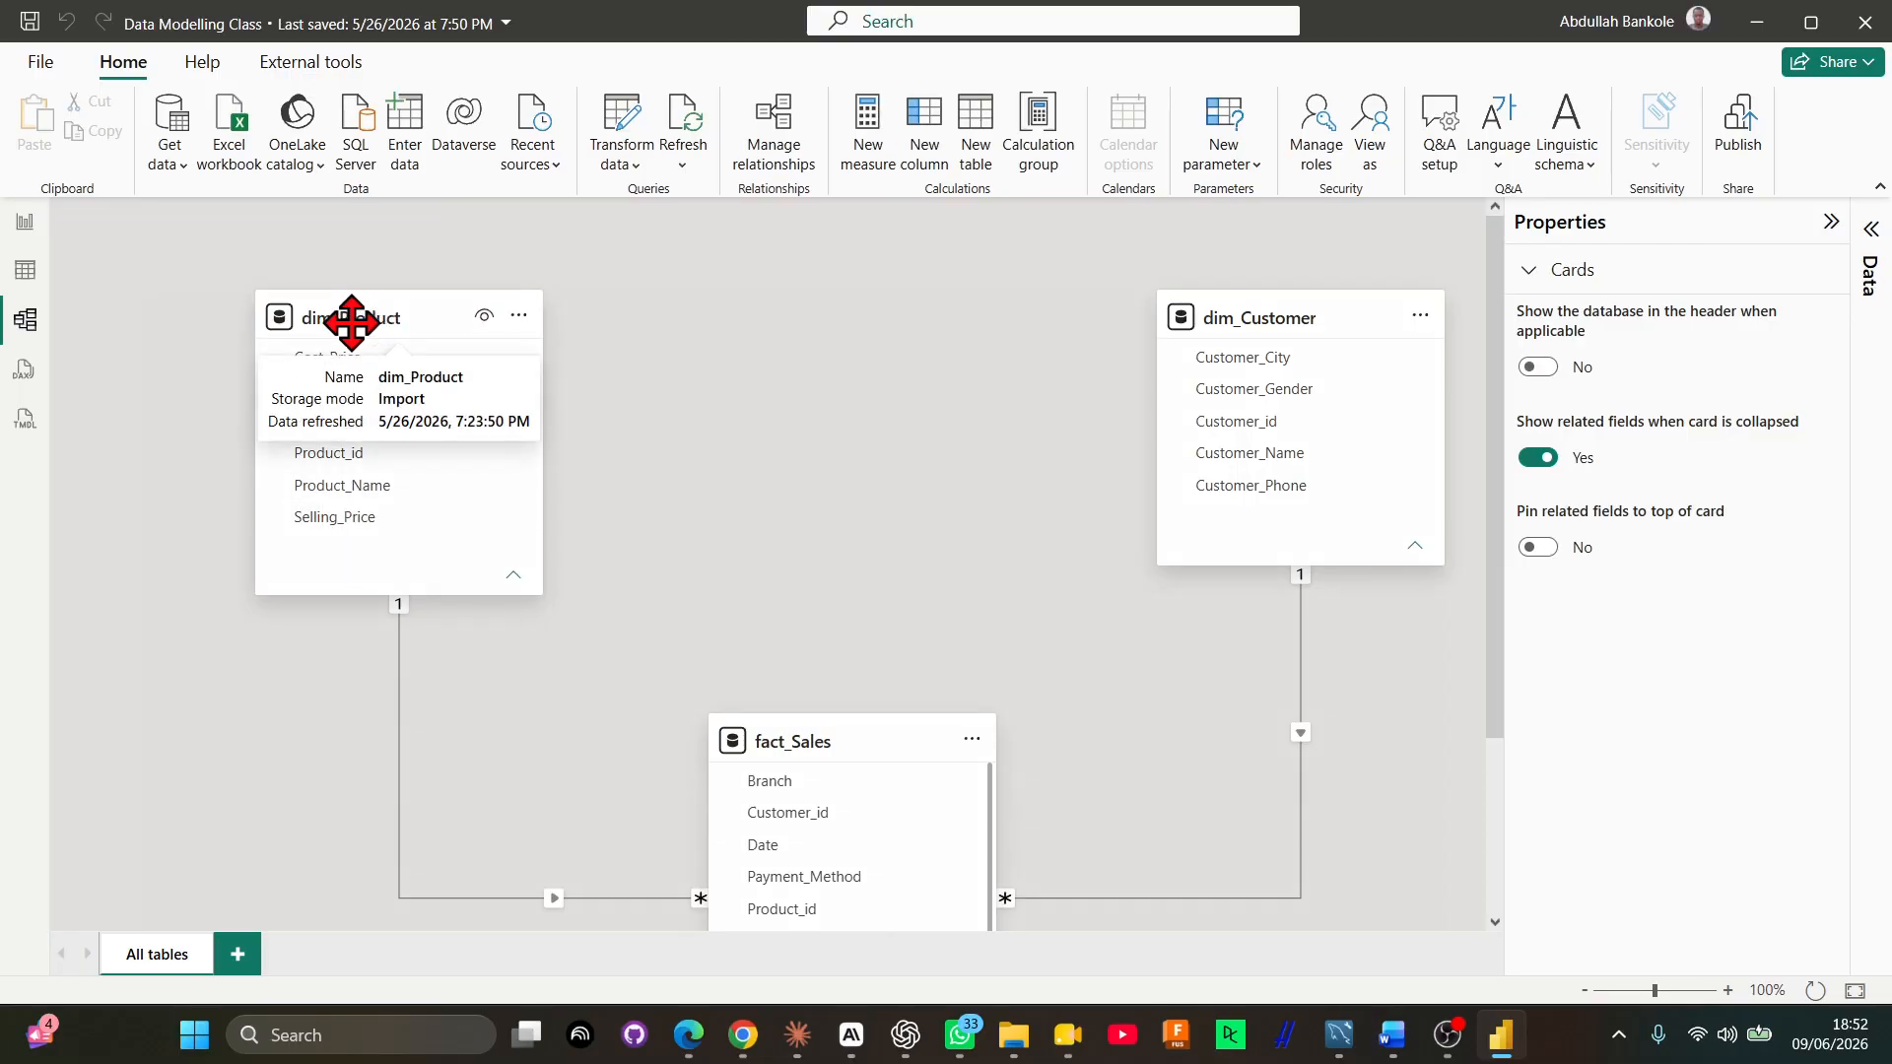
{"action": "left_click_drag", "start_coordinate": [351, 319], "coordinate": [315, 319]}
{"action": "left_click_drag", "start_coordinate": [1269, 317], "coordinate": [1304, 317]}
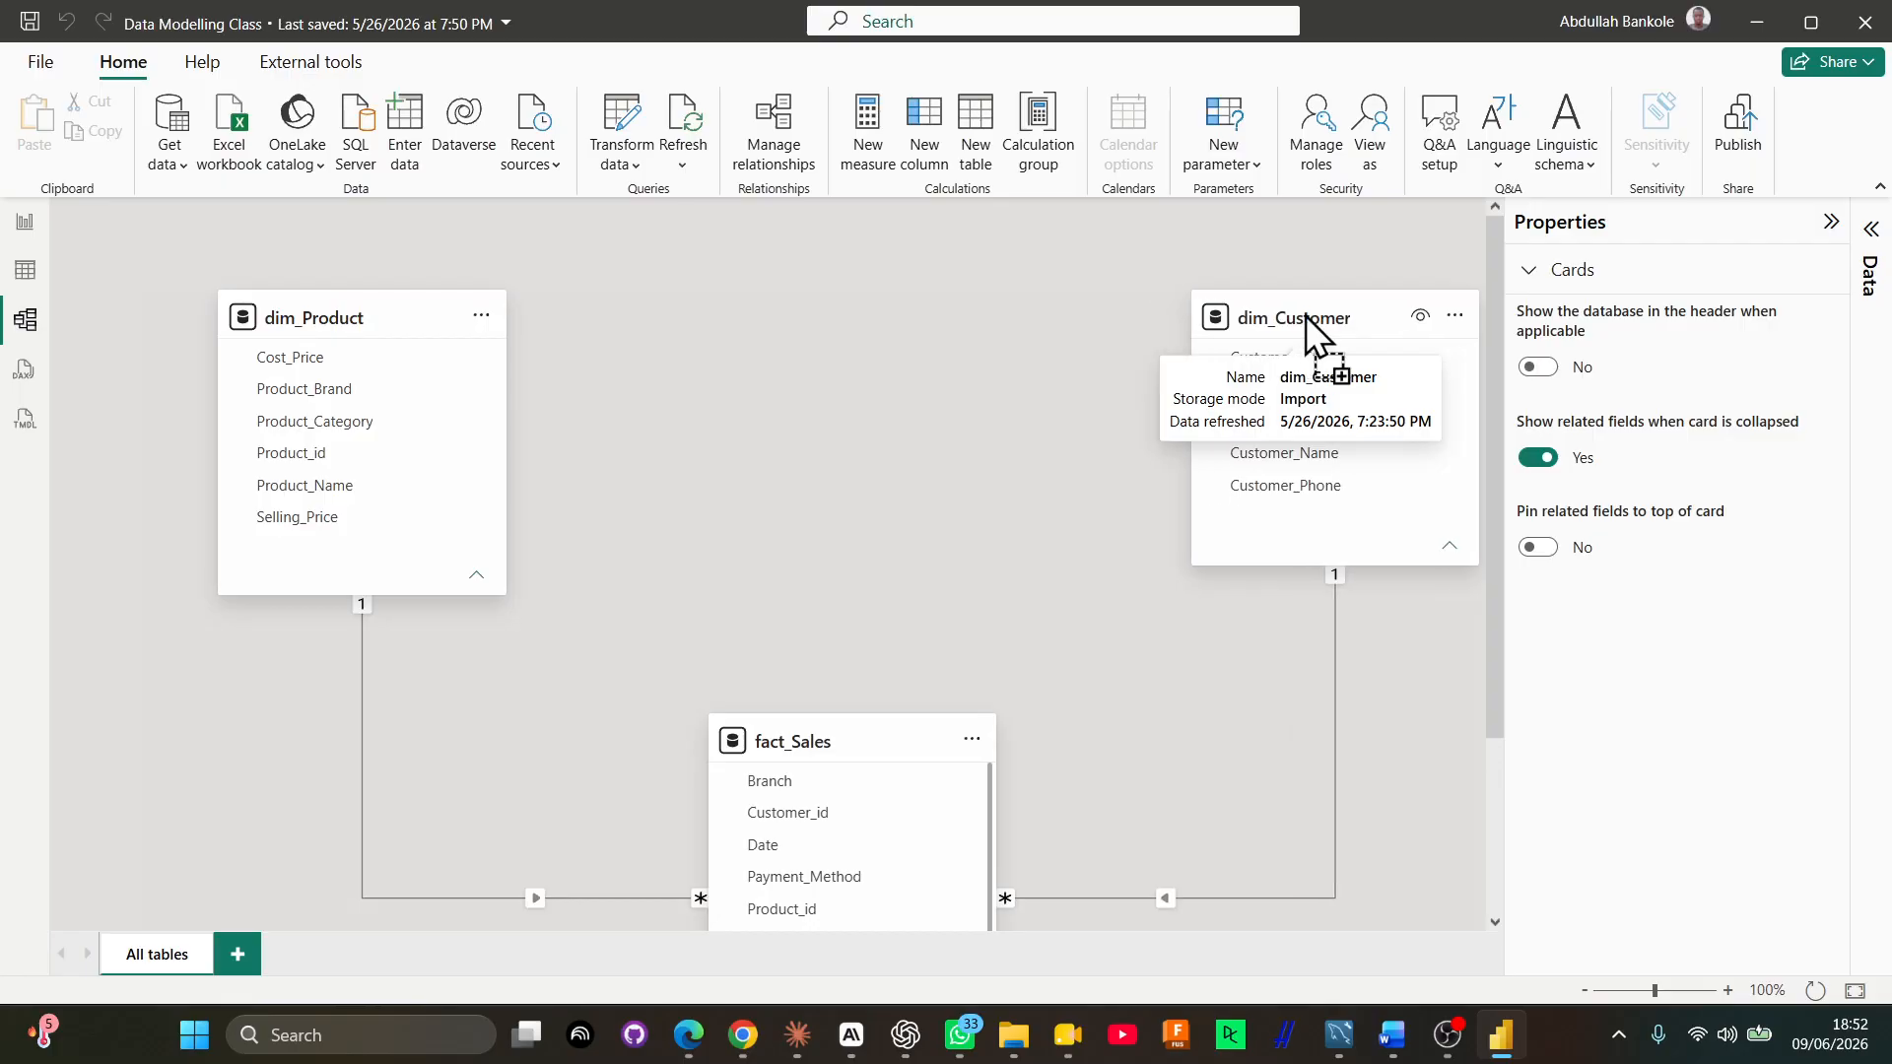
{"action": "left_click_drag", "start_coordinate": [844, 760], "coordinate": [835, 562]}
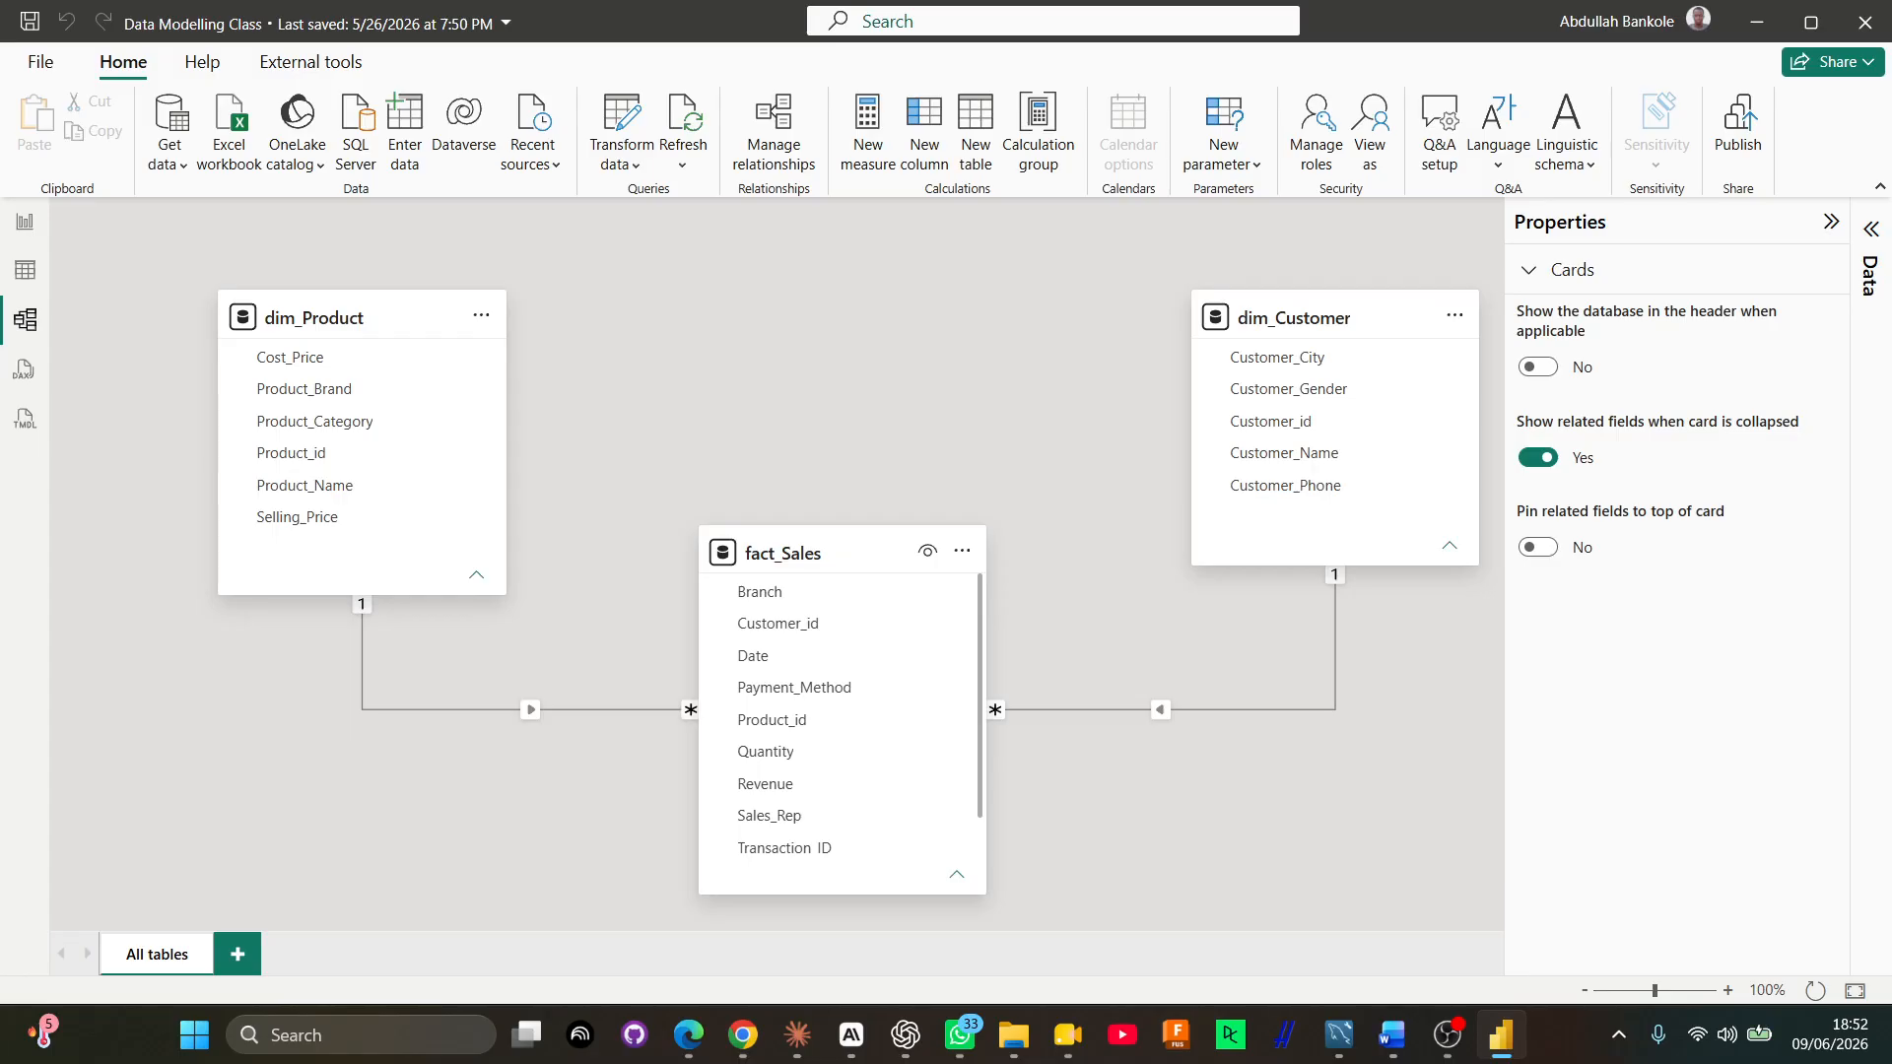
{"action": "left_click_drag", "start_coordinate": [1443, 6], "coordinate": [1891, 10]}
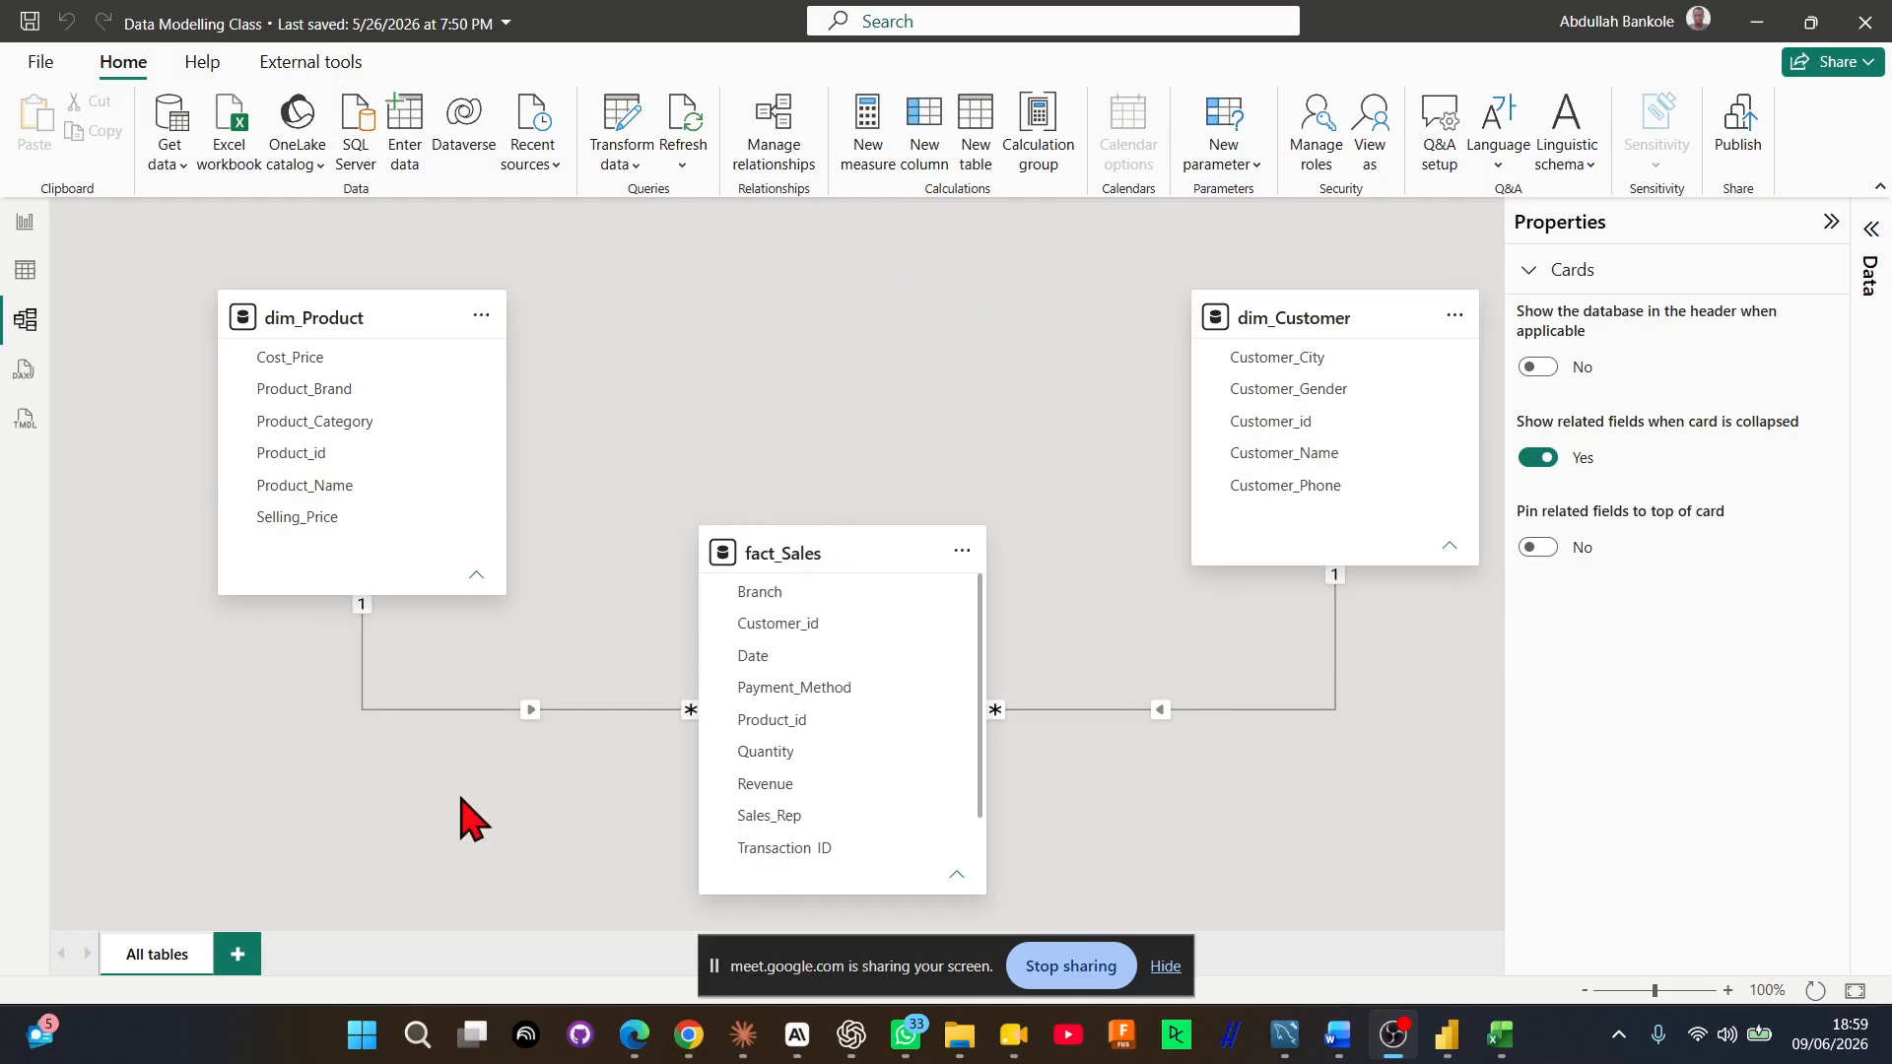
{"action": "scroll", "coordinate": [838, 708], "scroll_direction": "down", "scroll_amount": 1}
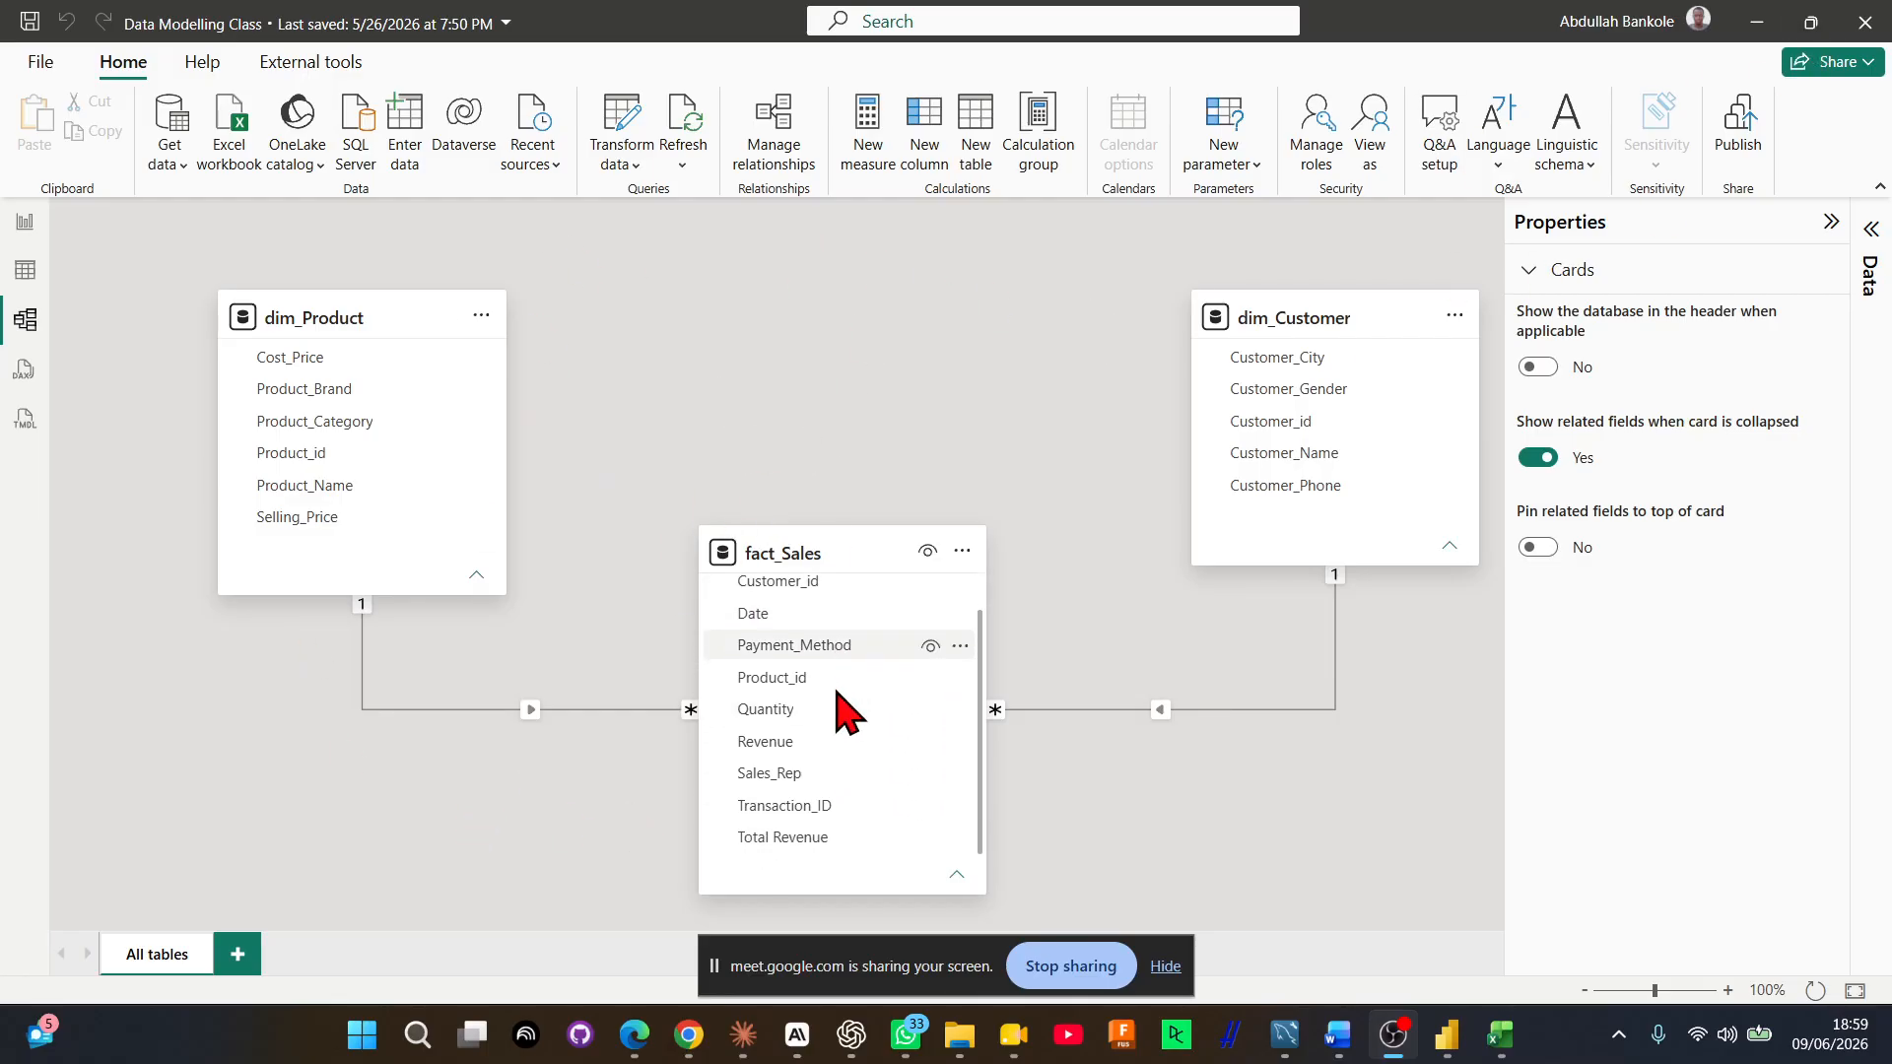
{"action": "scroll", "coordinate": [838, 707], "scroll_direction": "up", "scroll_amount": 1}
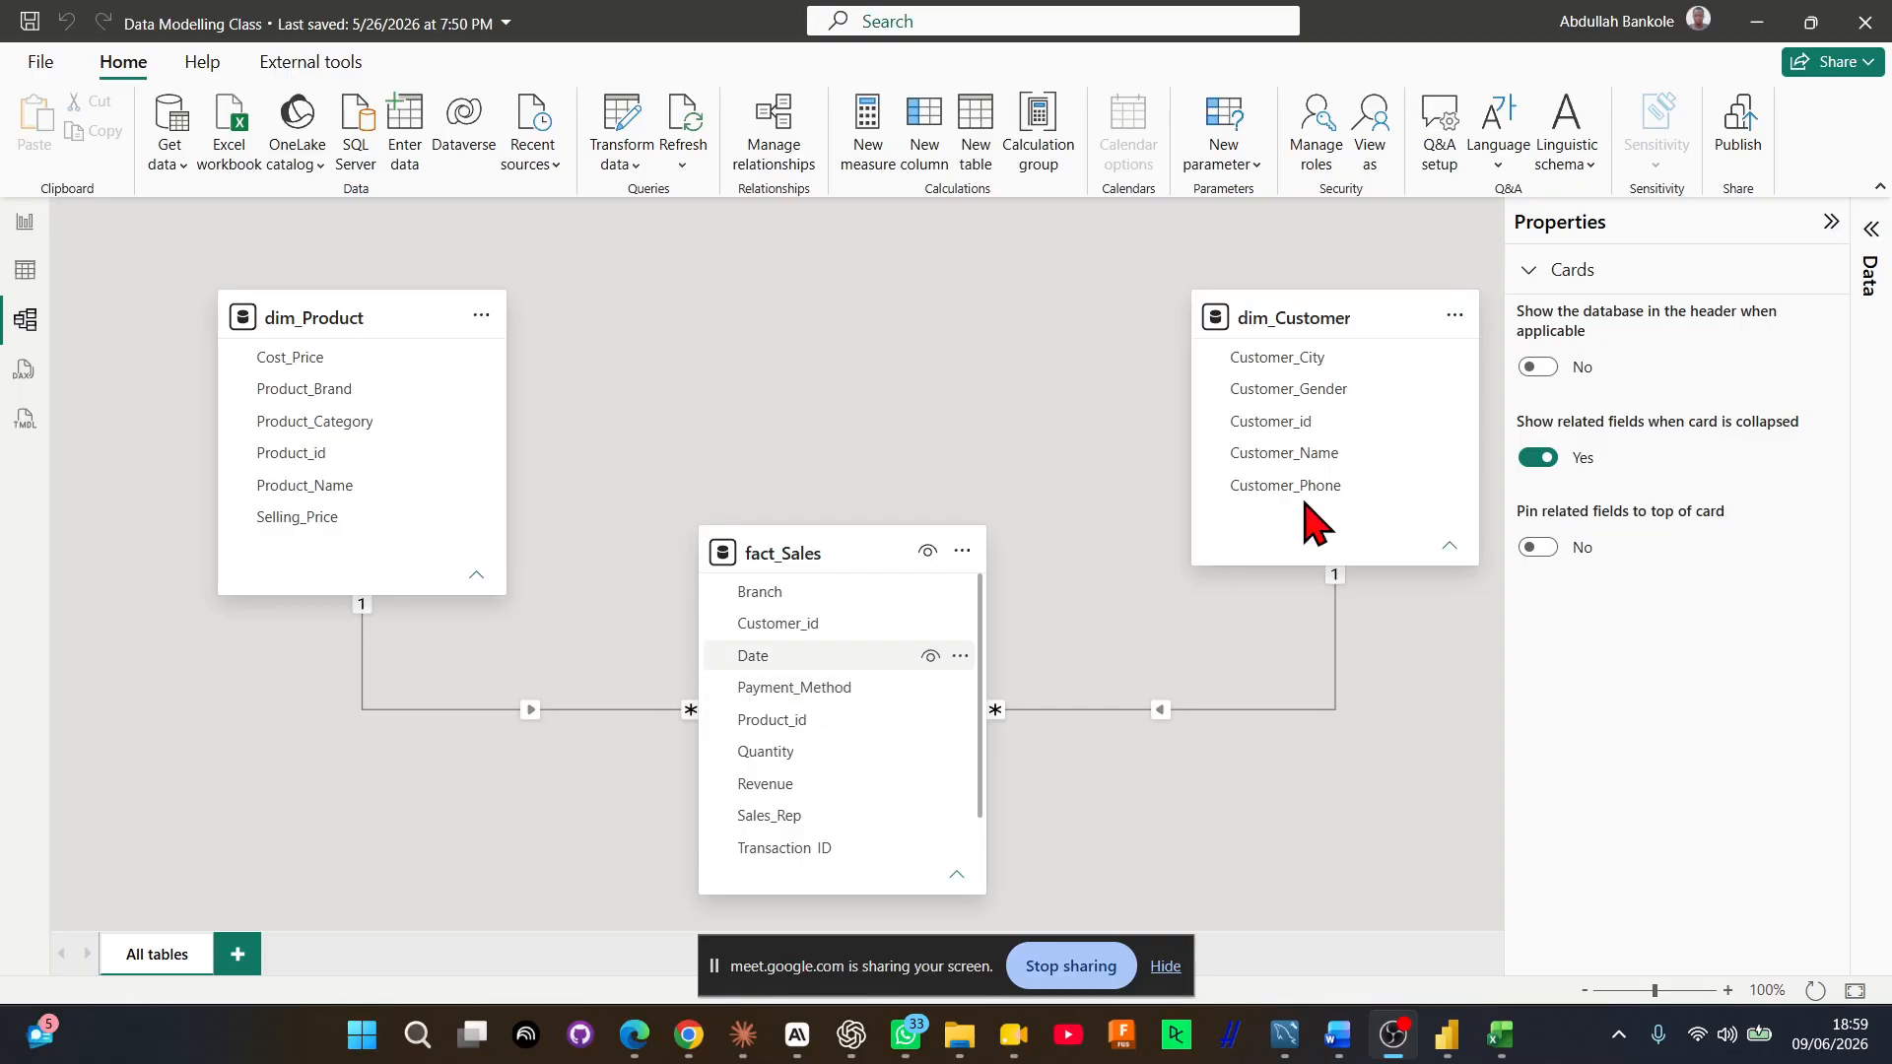
{"action": "key", "text": "alt+Tab"}
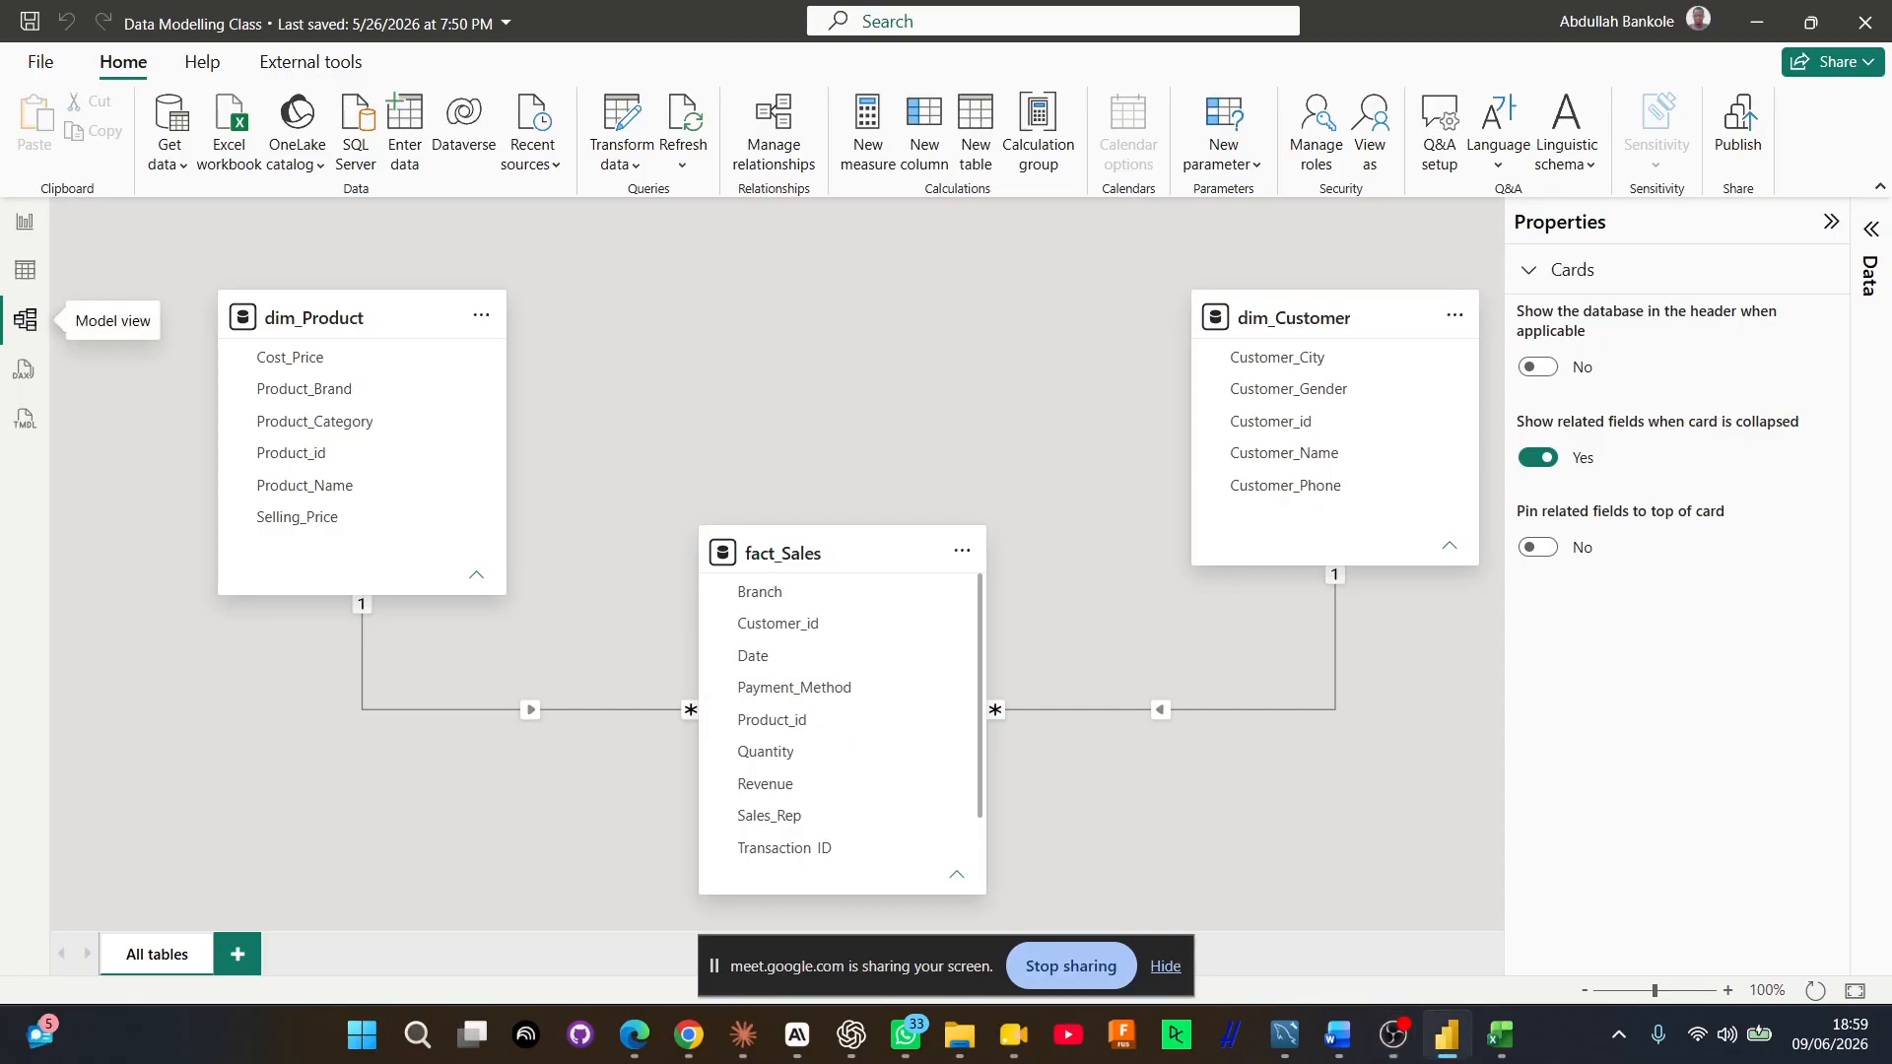
{"action": "key", "text": "alt+Tab"}
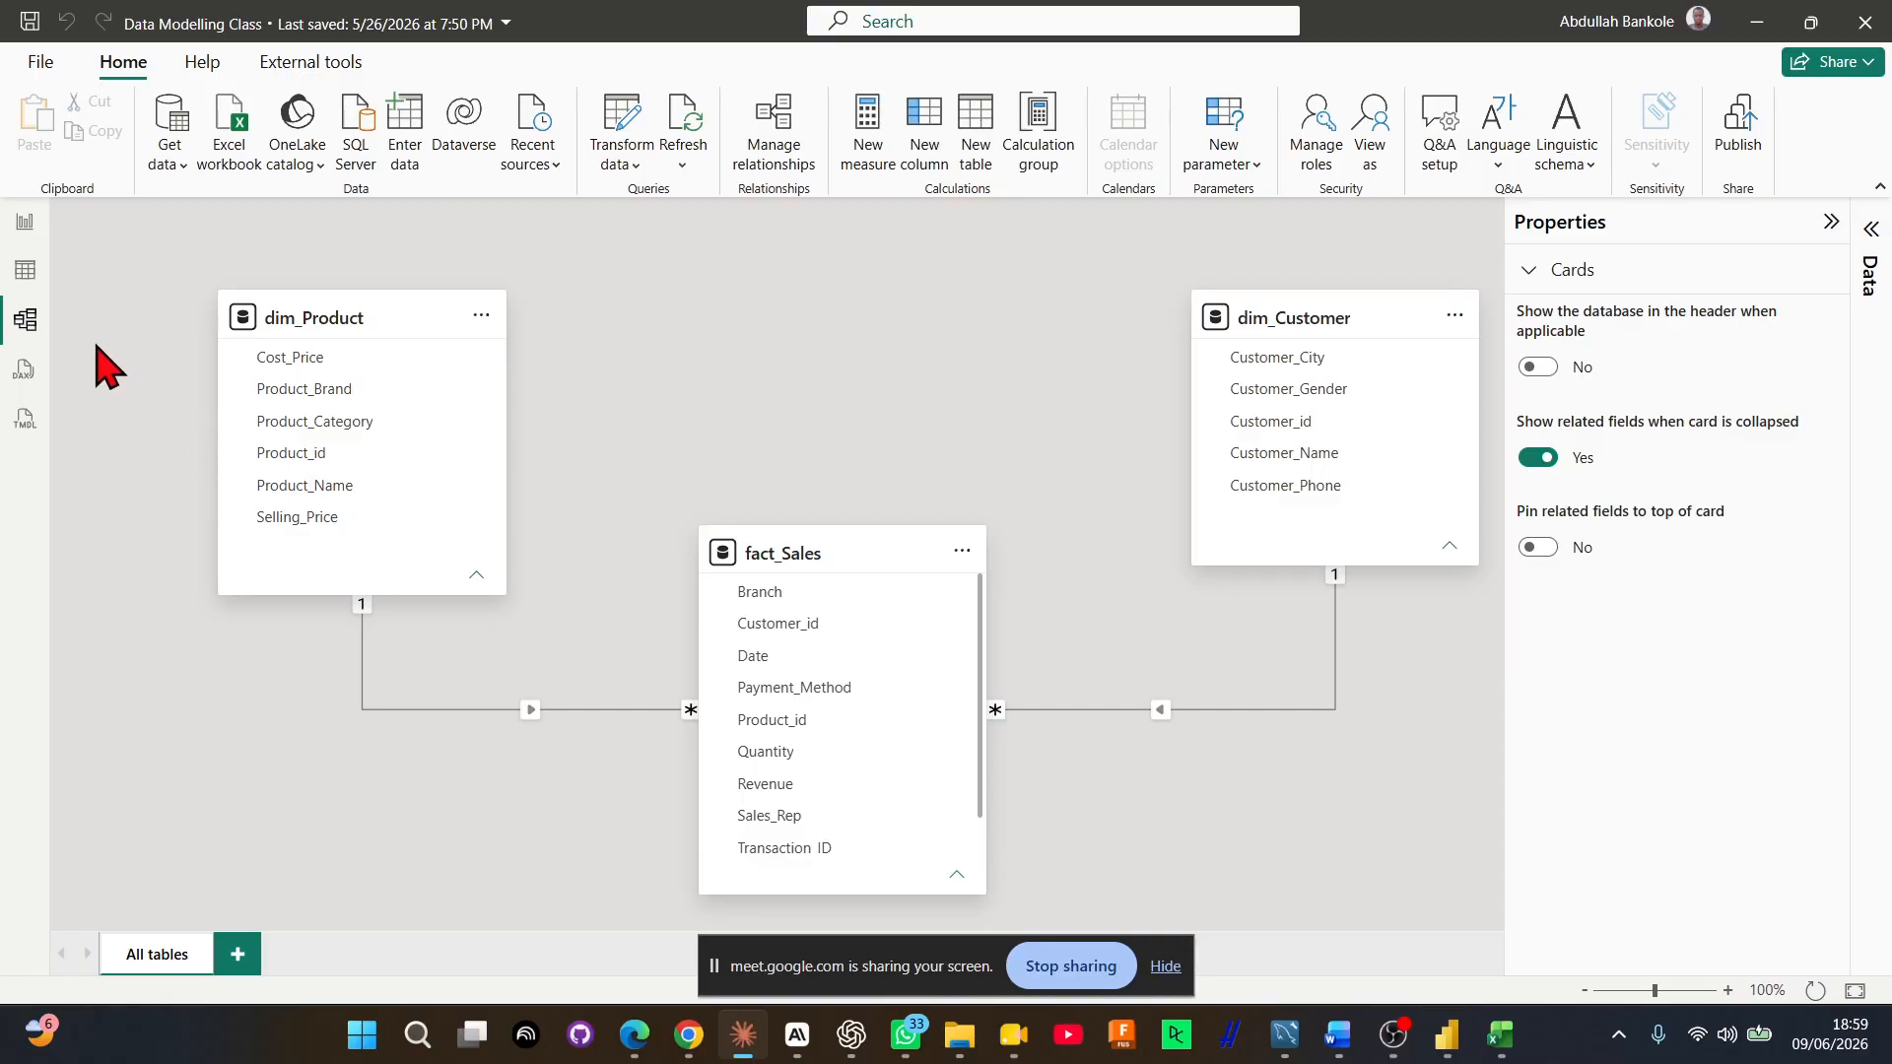
In Table view, create a calculated date table with the formula dim_Date = CALENDARAUTO()
{"action": "left_click", "coordinate": [36, 286]}
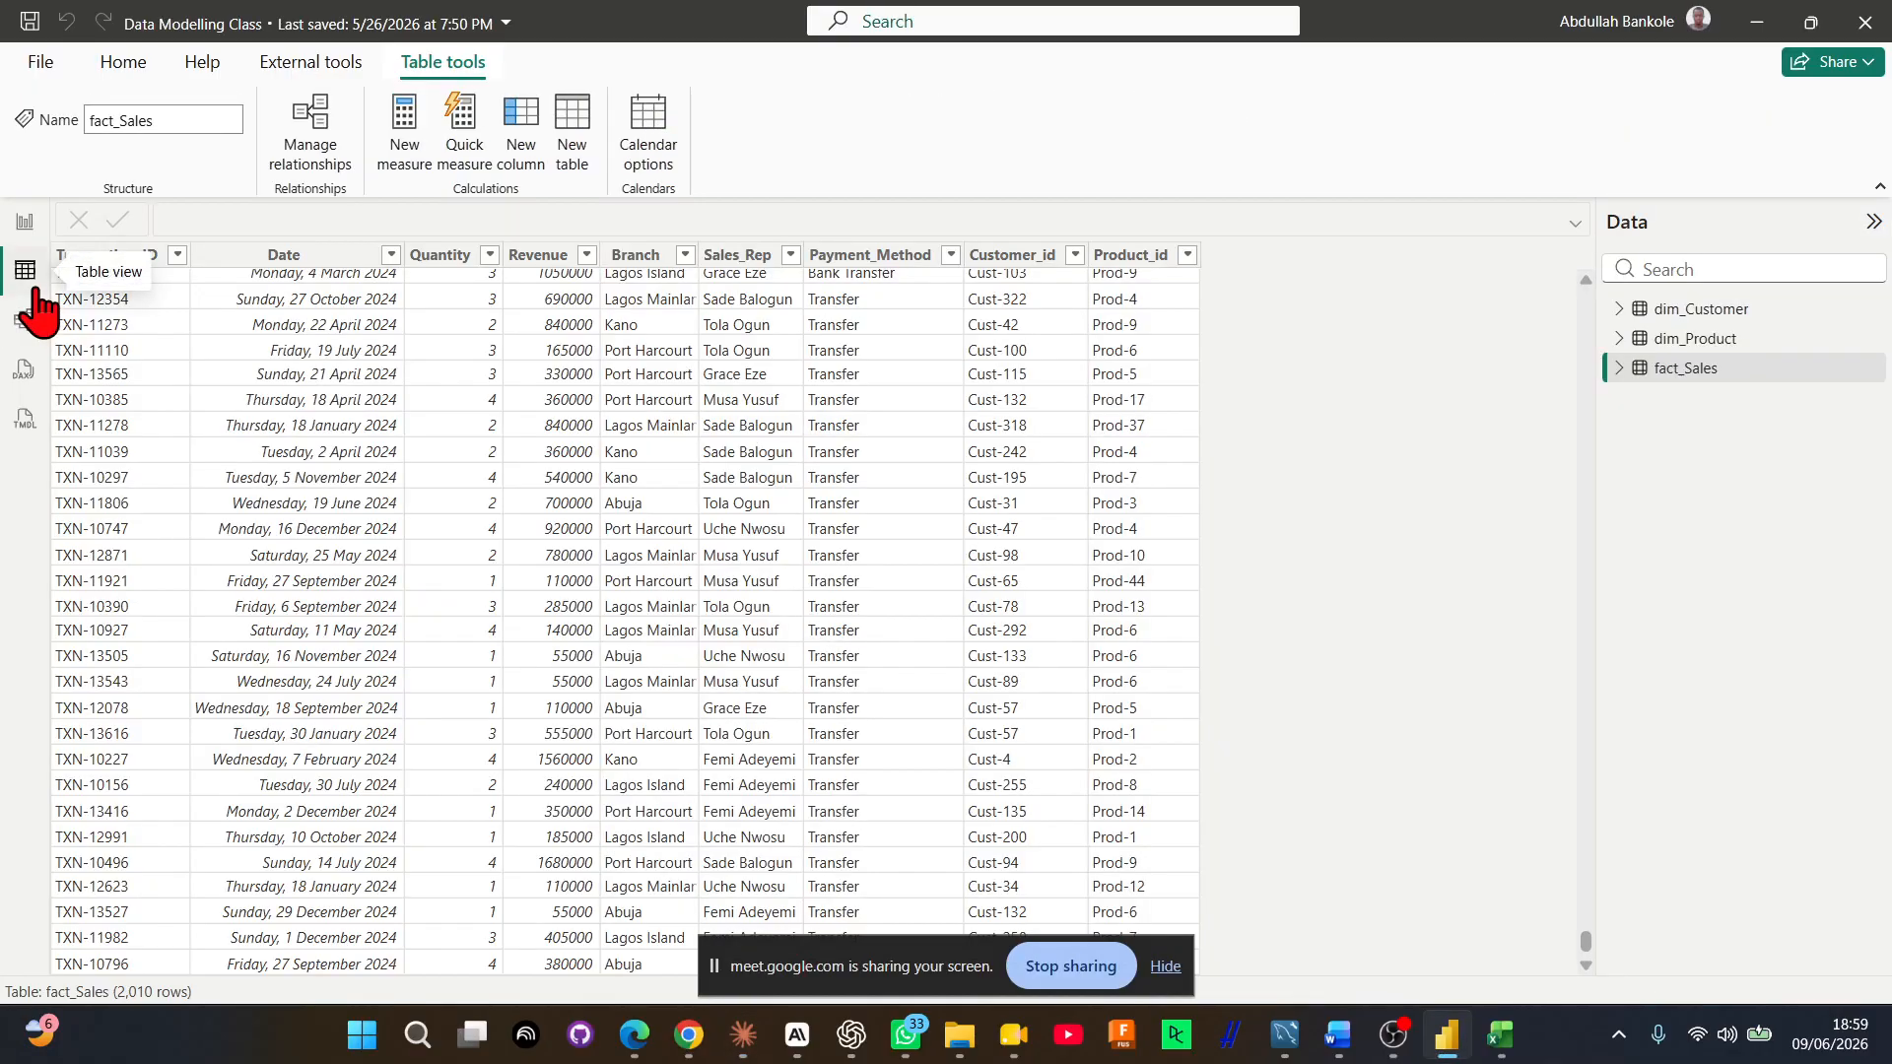
{"action": "left_click", "coordinate": [561, 136]}
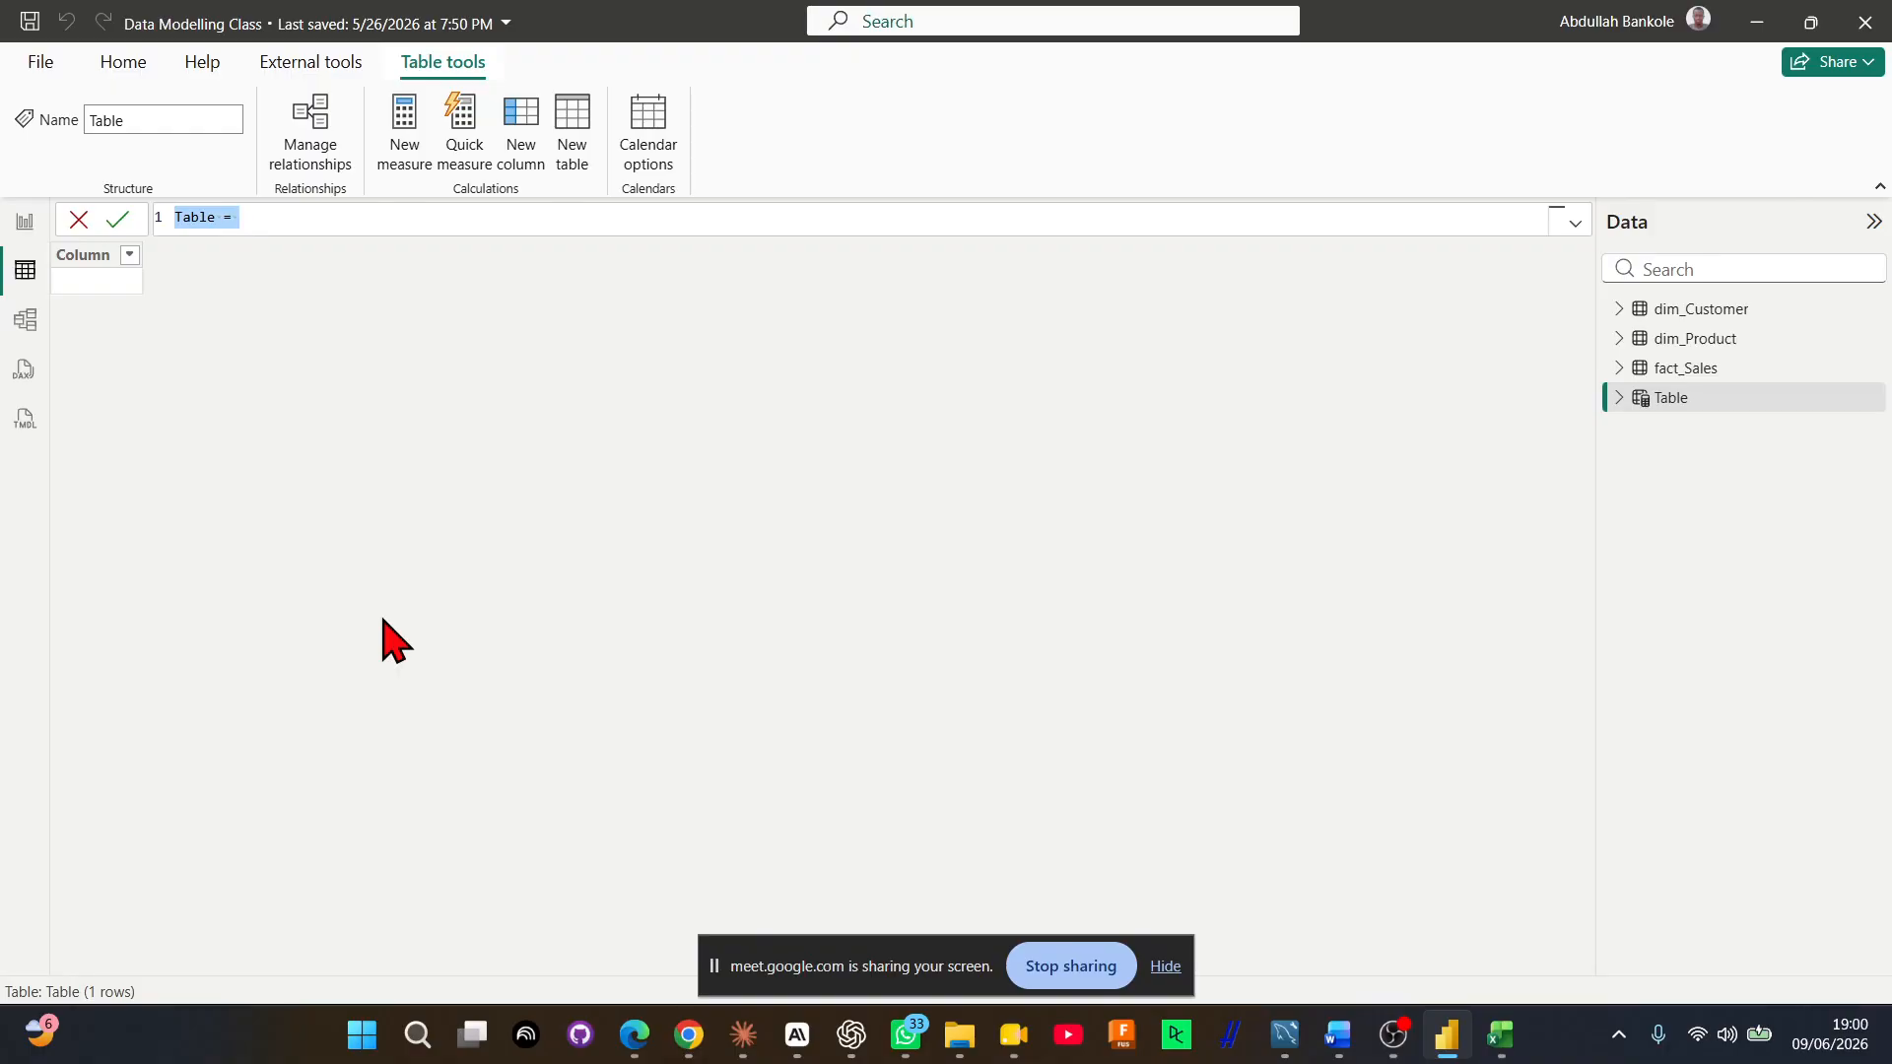
{"action": "type", "text": "dim_Date = "}
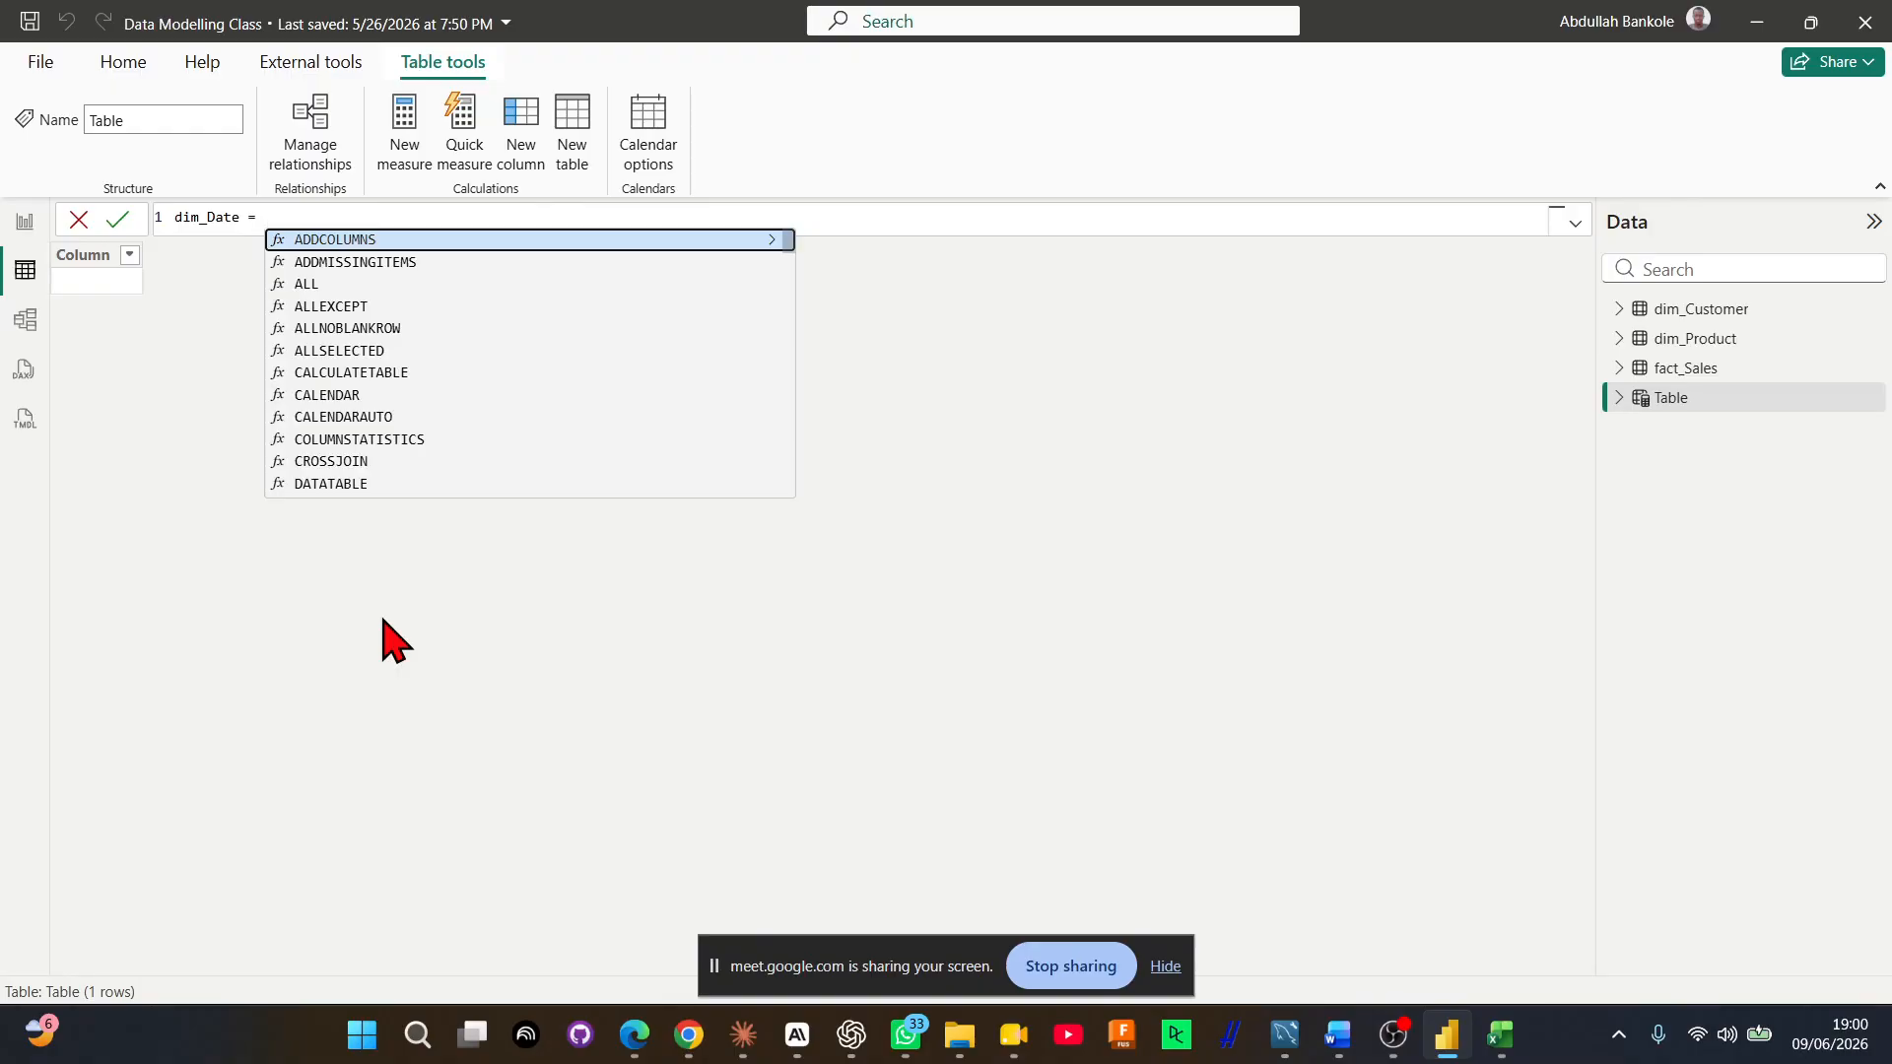
{"action": "type", "text": "calend"}
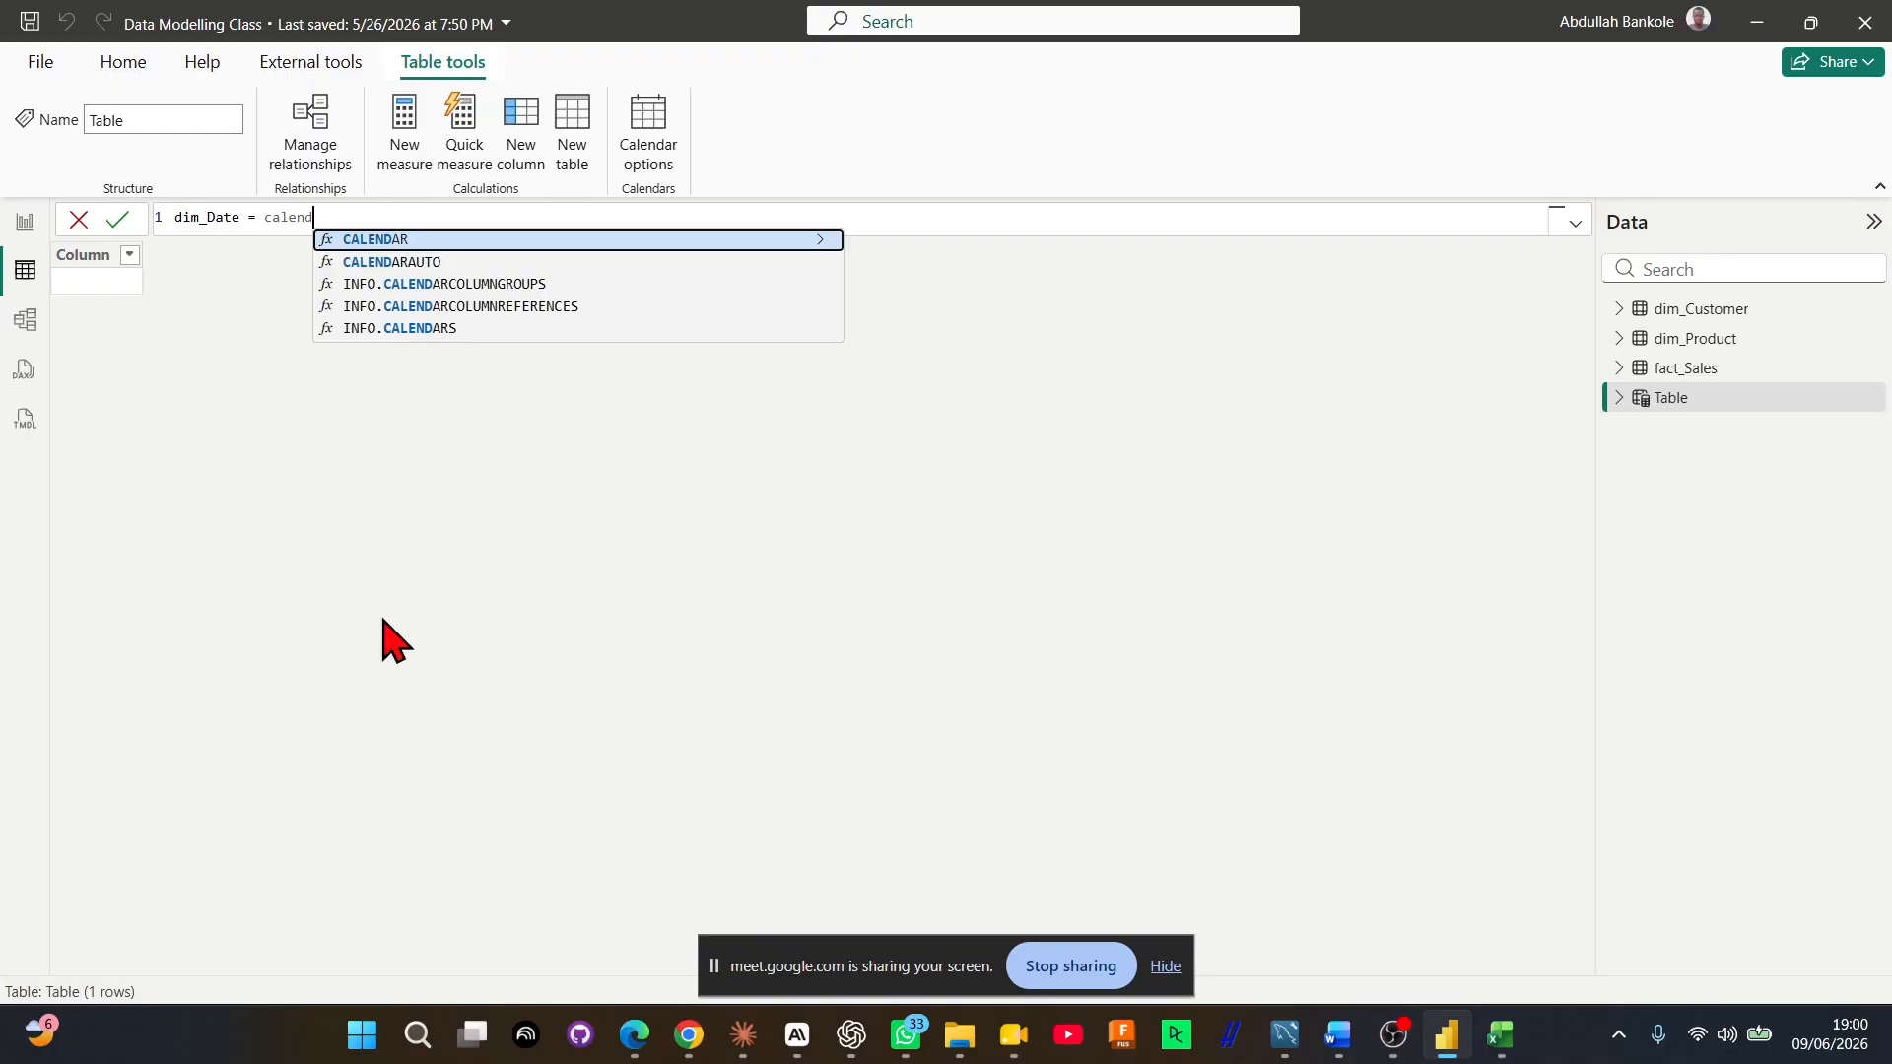
{"action": "key", "text": "Down"}
{"action": "key", "text": "Tab"}
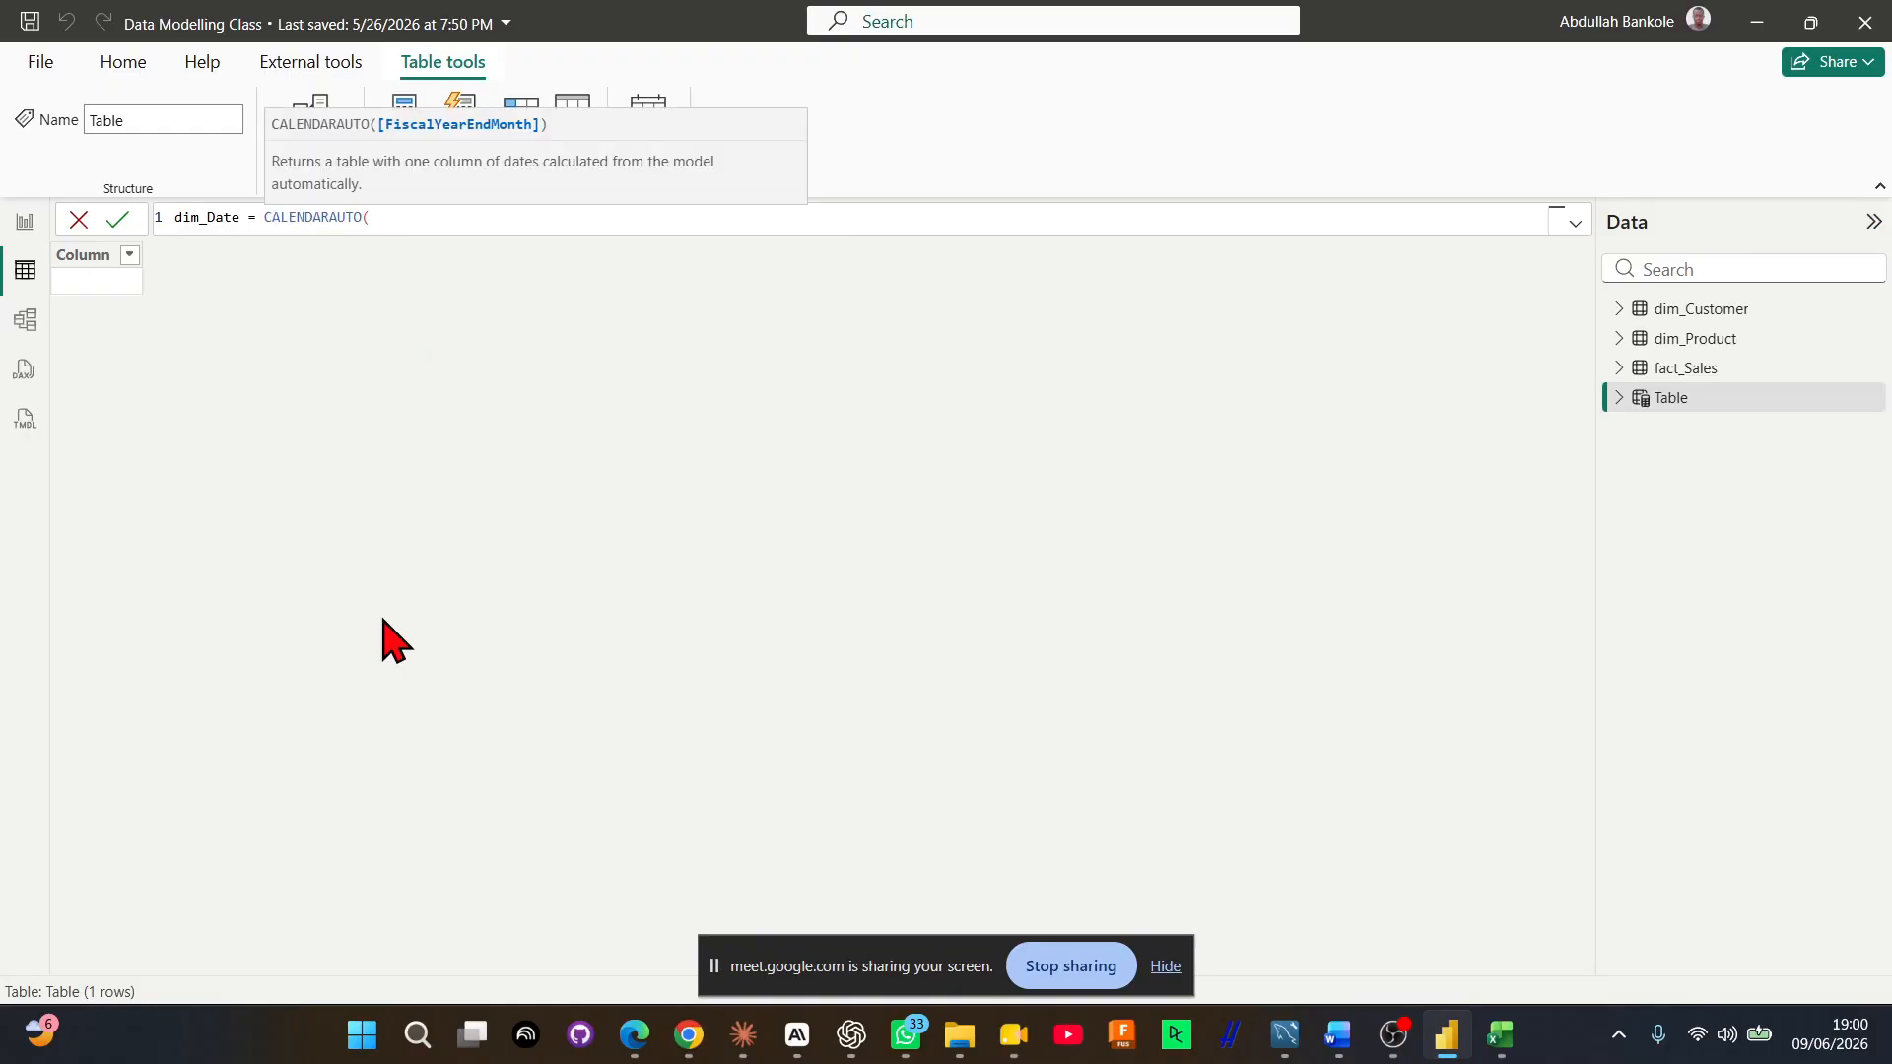
{"action": "type", "text": ")"}
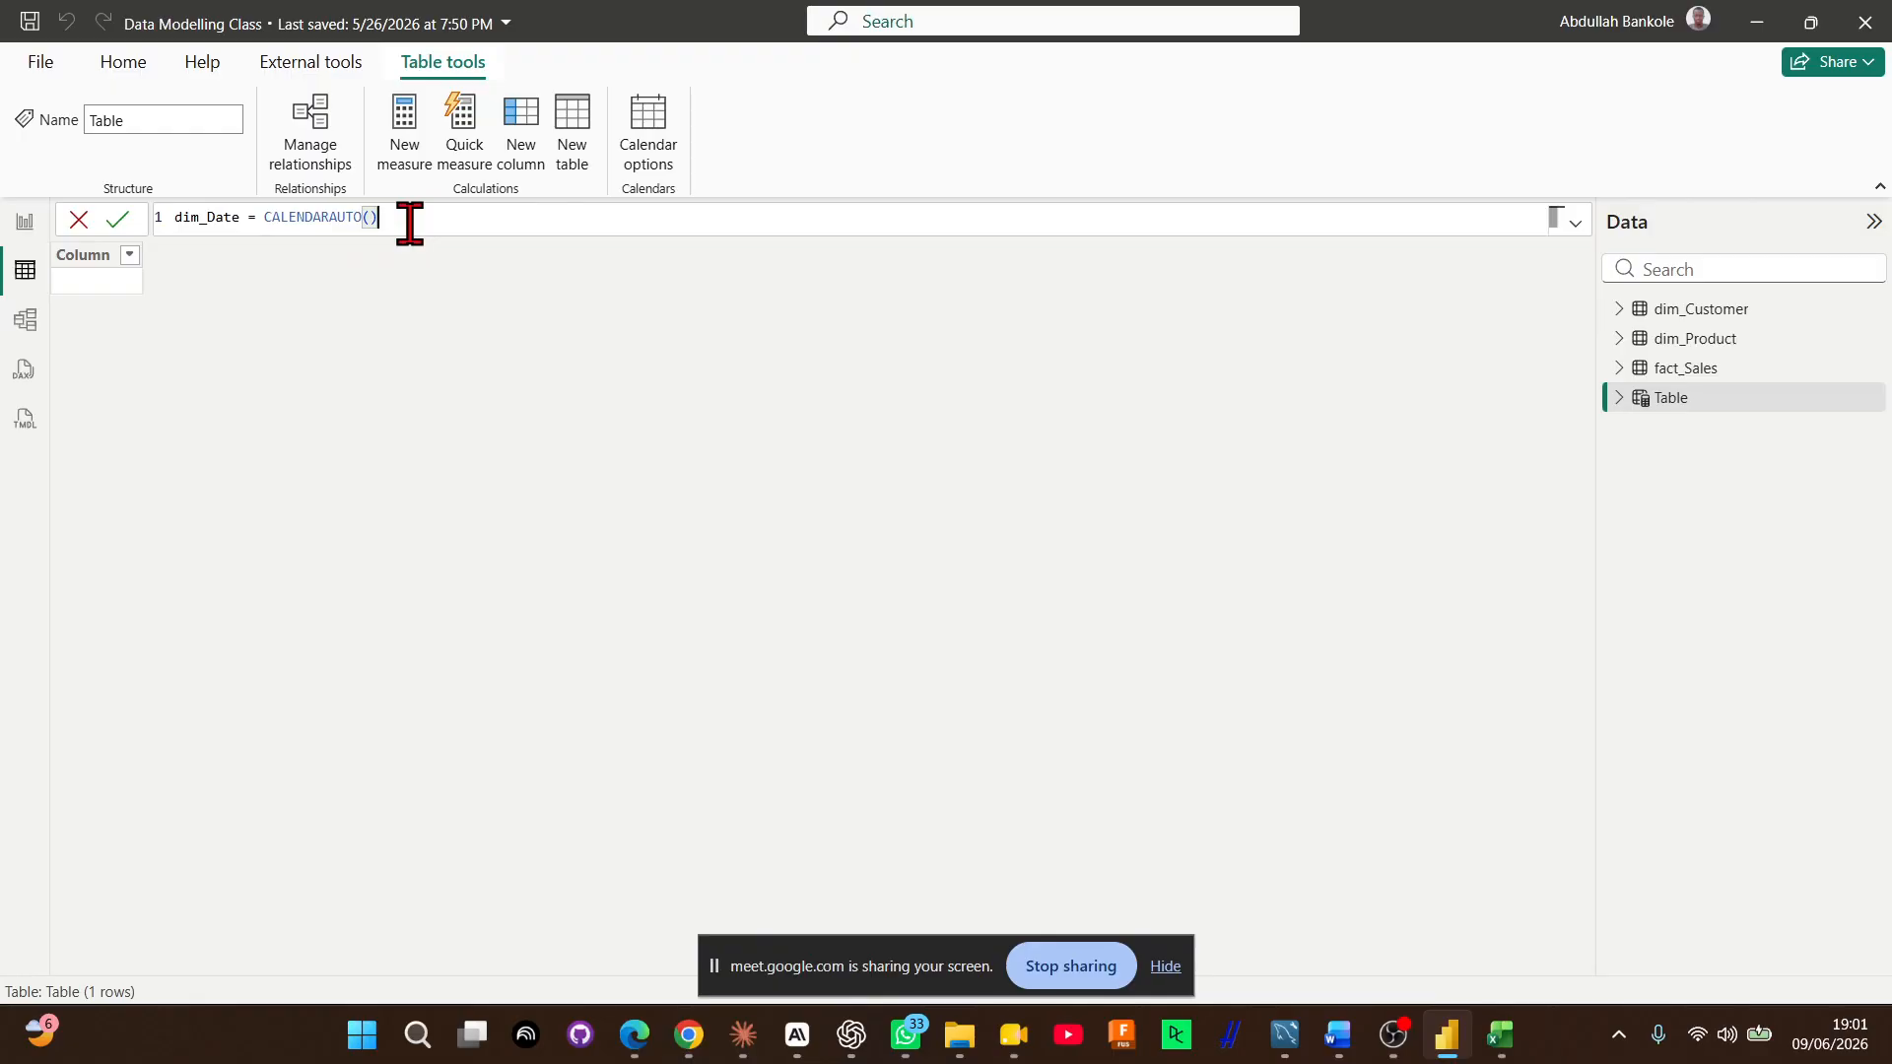
{"action": "key", "text": "Return"}
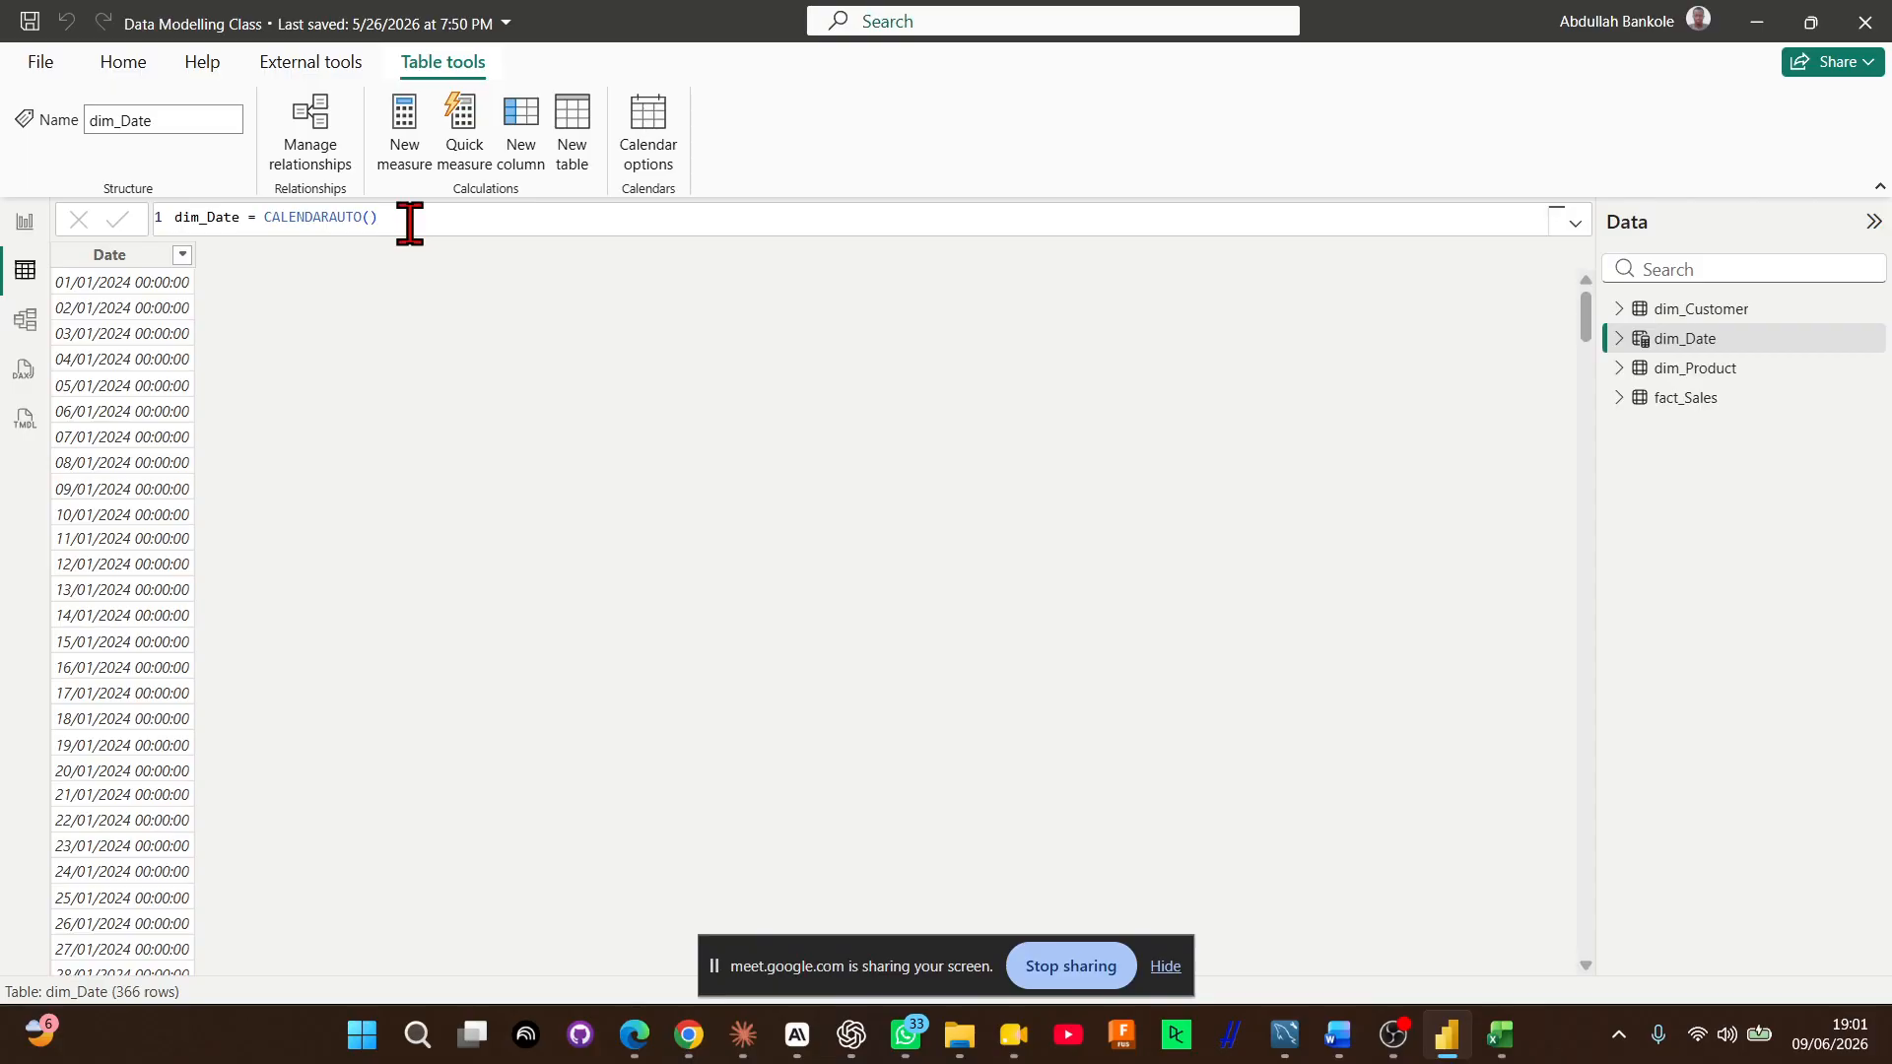
Examine the dates in the dim_Date table from the first row to the last
{"action": "scroll", "coordinate": [671, 735], "scroll_direction": "down", "scroll_amount": 20}
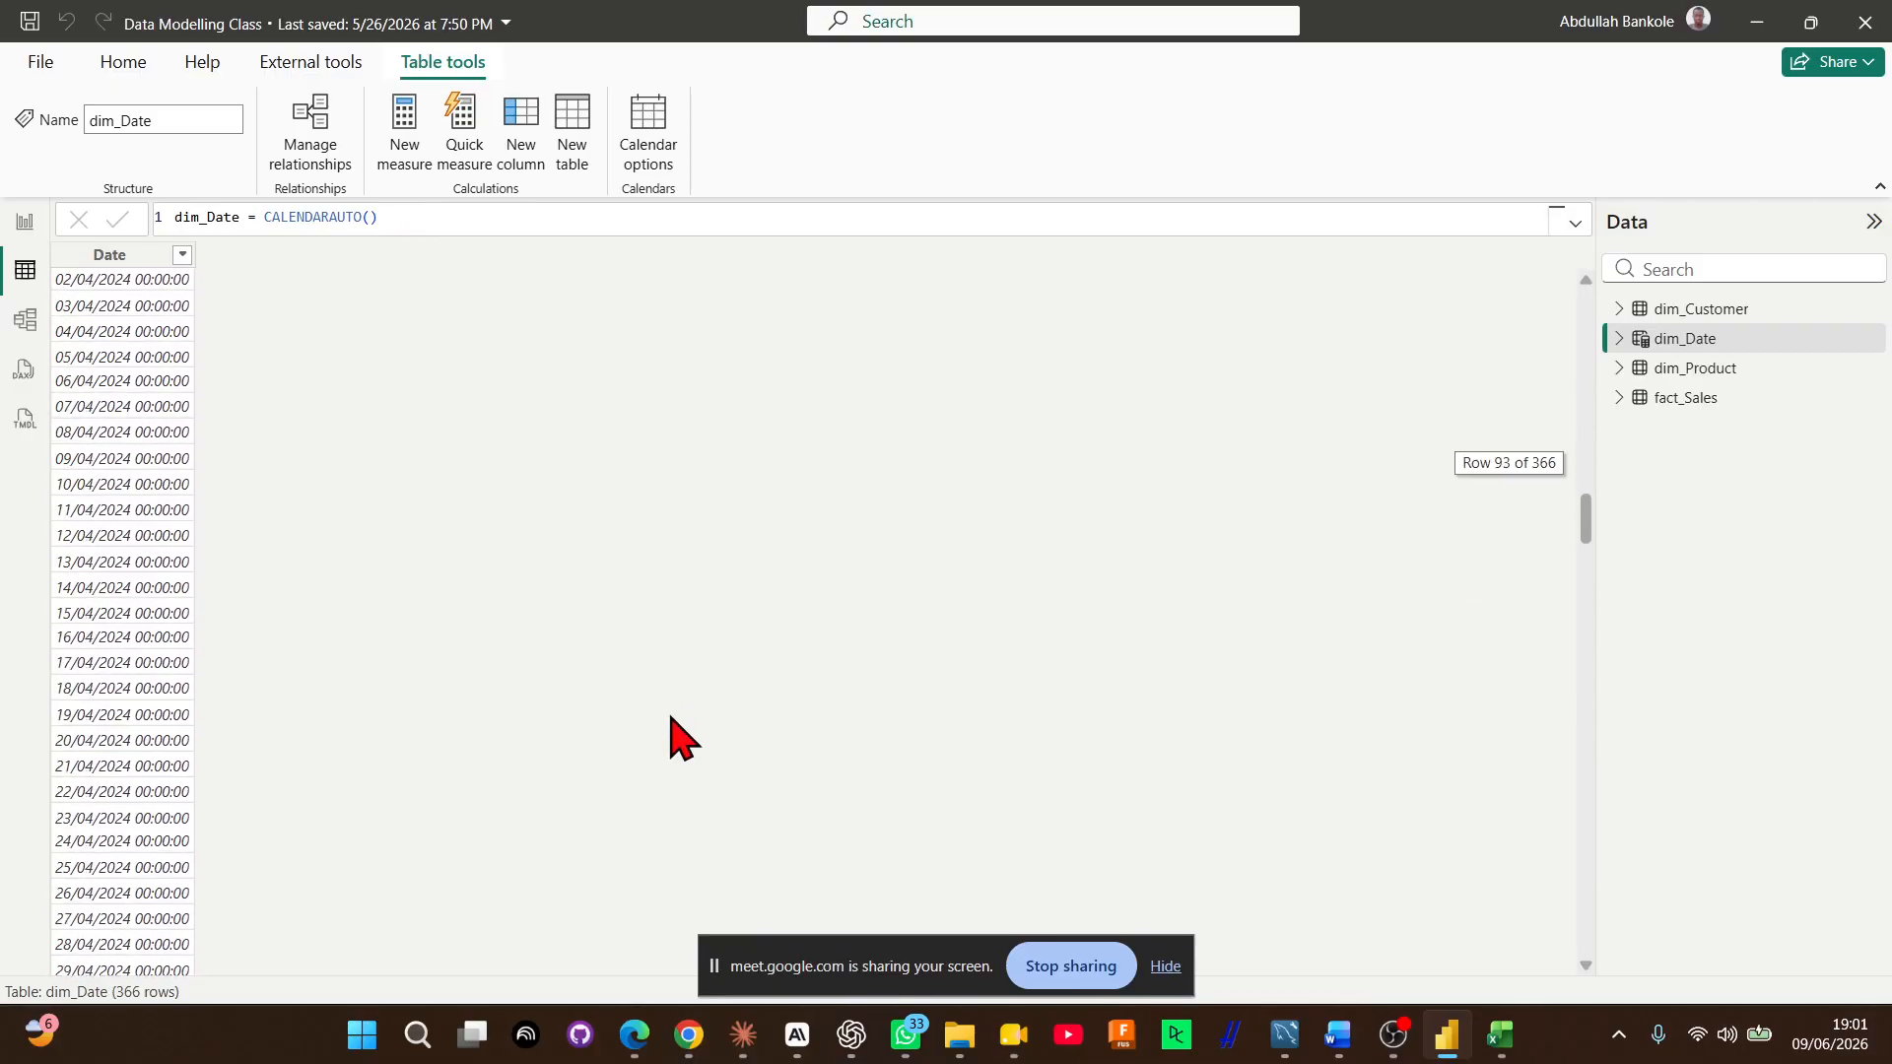
{"action": "scroll", "coordinate": [671, 735], "scroll_direction": "down", "scroll_amount": 20}
{"action": "scroll", "coordinate": [671, 735], "scroll_direction": "down", "scroll_amount": 4}
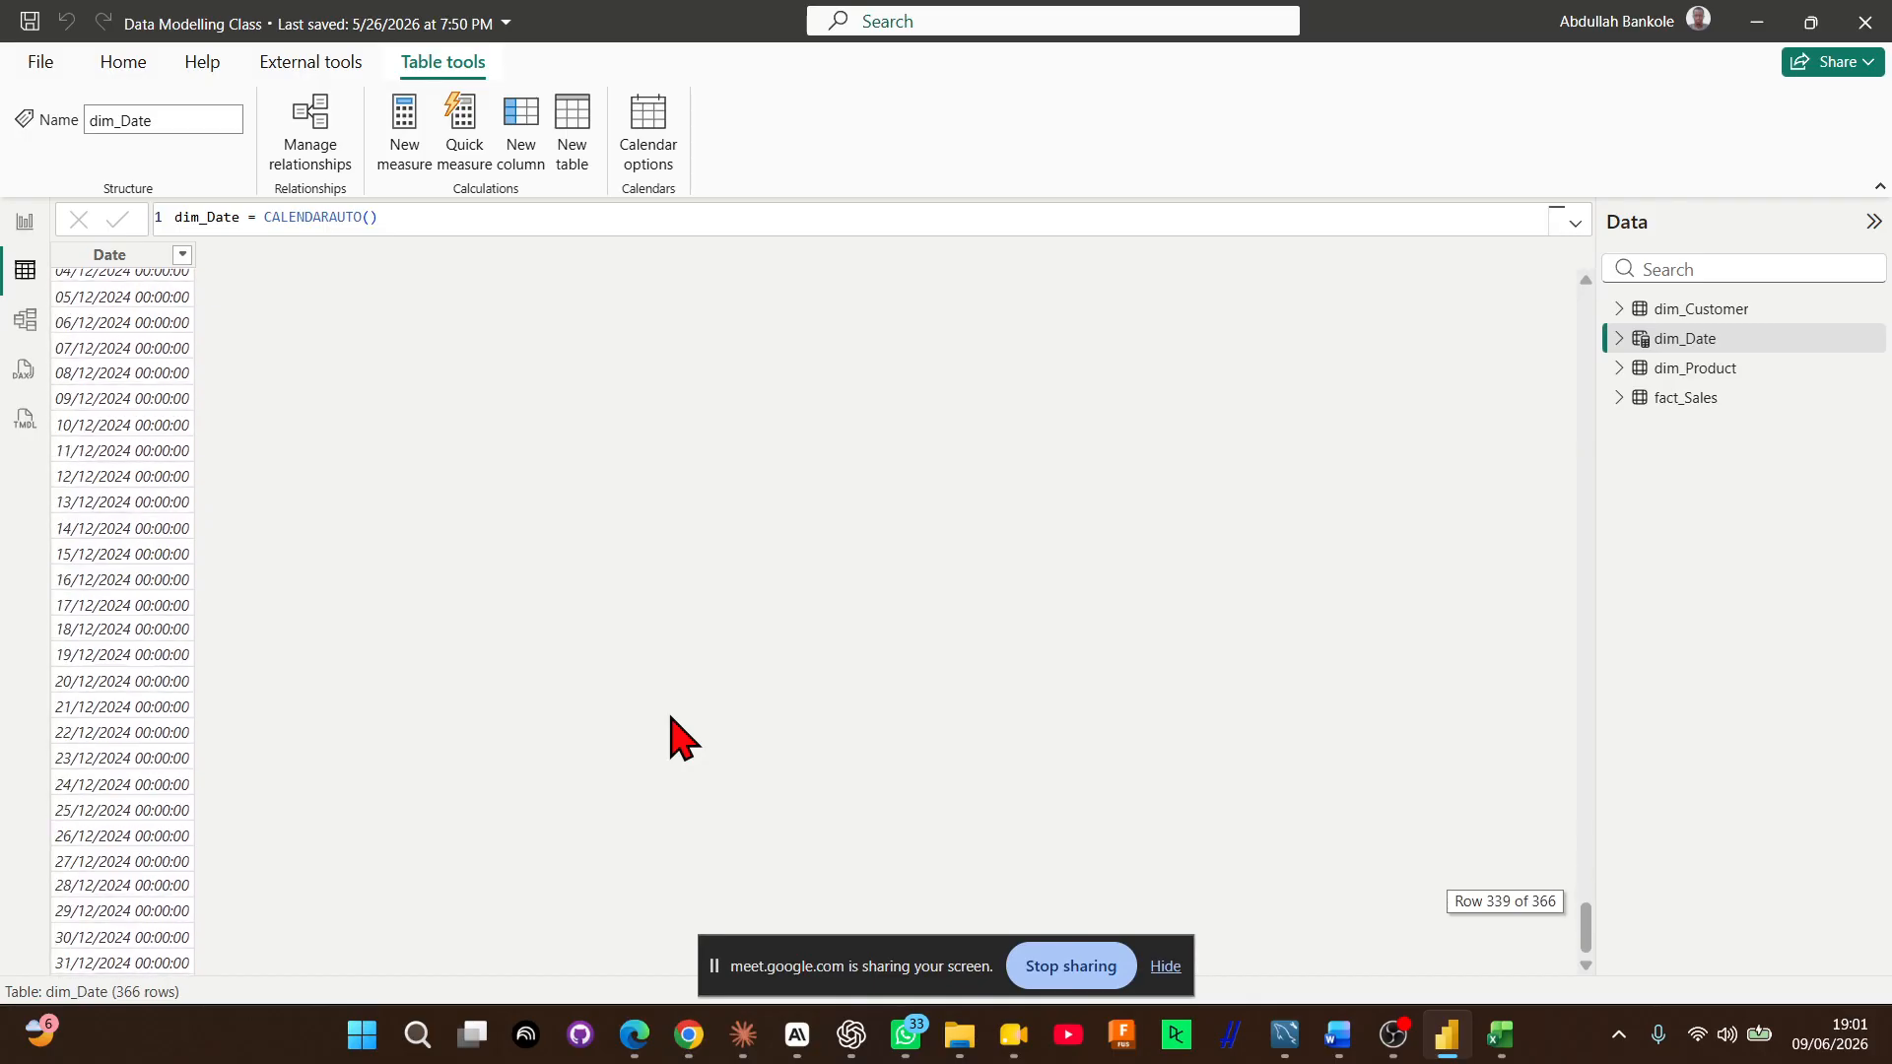
{"action": "scroll", "coordinate": [671, 735], "scroll_direction": "up", "scroll_amount": 20}
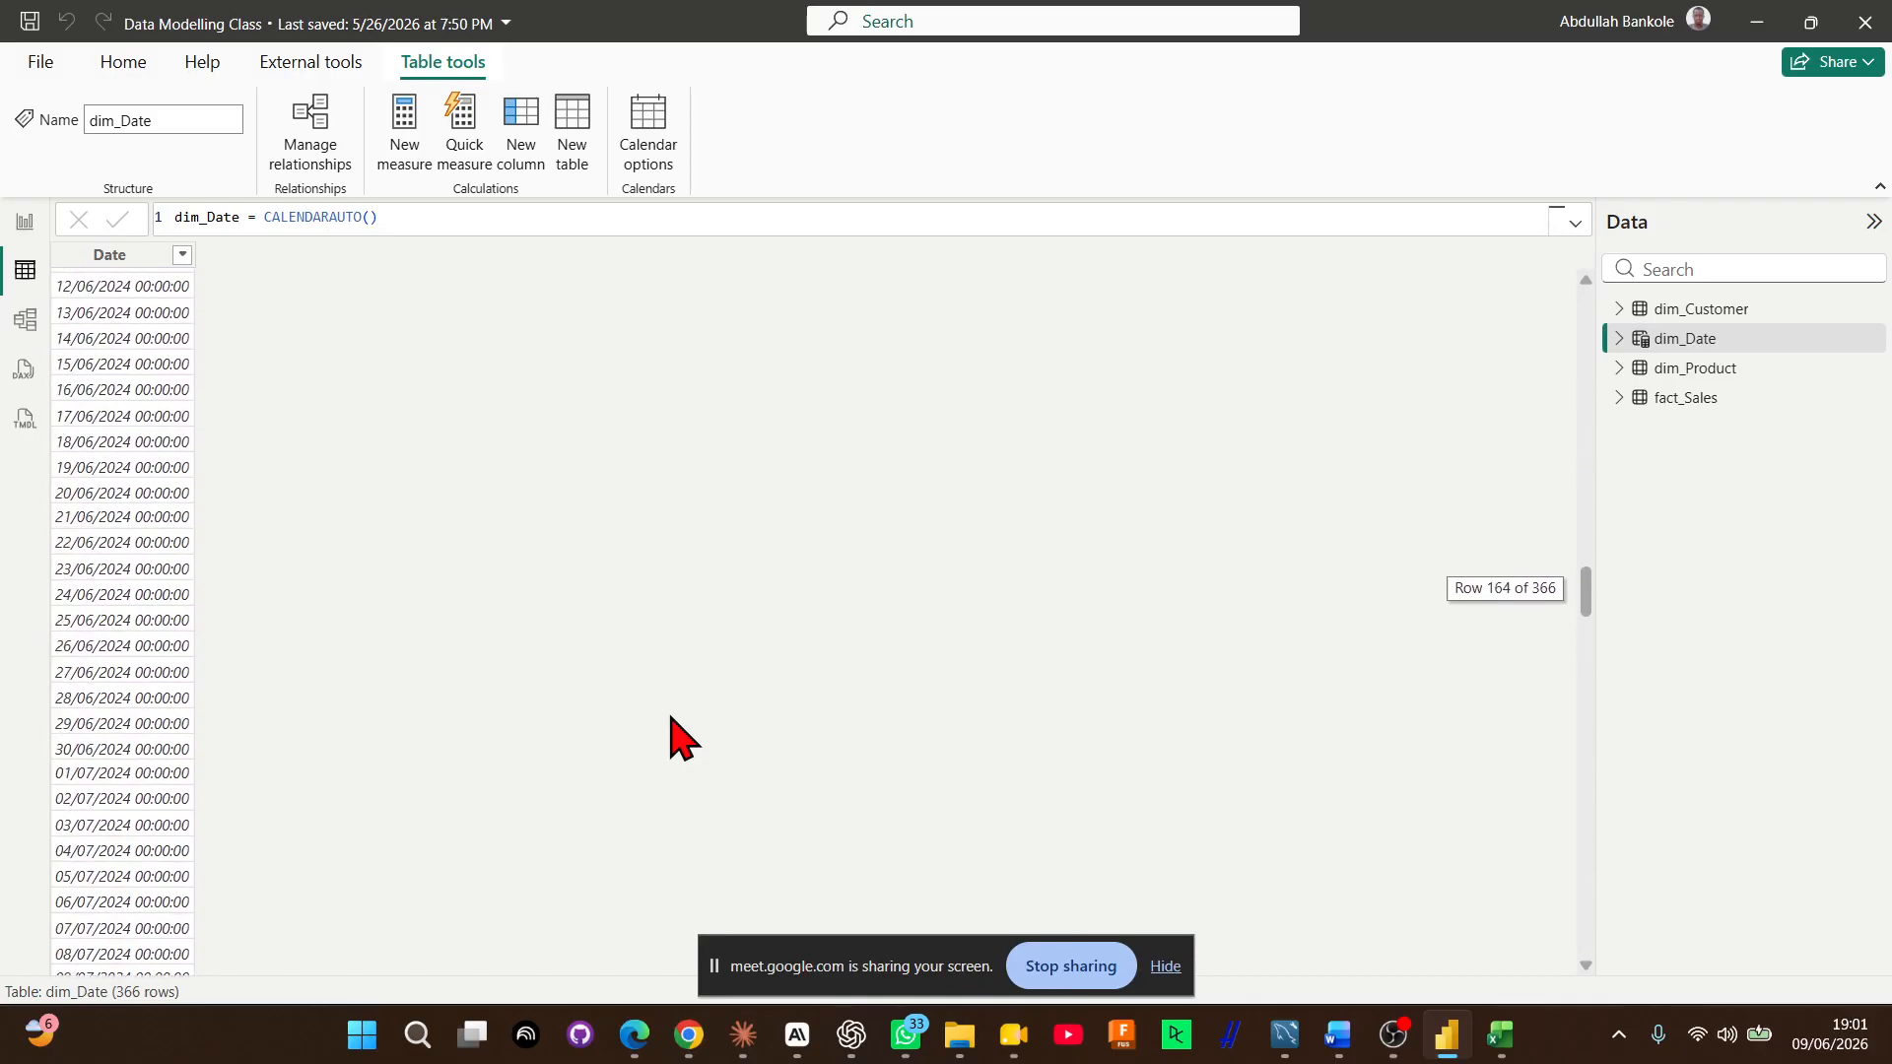
{"action": "scroll", "coordinate": [671, 735], "scroll_direction": "down", "scroll_amount": 20}
{"action": "scroll", "coordinate": [671, 735], "scroll_direction": "up", "scroll_amount": 20}
{"action": "scroll", "coordinate": [671, 735], "scroll_direction": "down", "scroll_amount": 3}
{"action": "scroll", "coordinate": [671, 735], "scroll_direction": "up", "scroll_amount": 8}
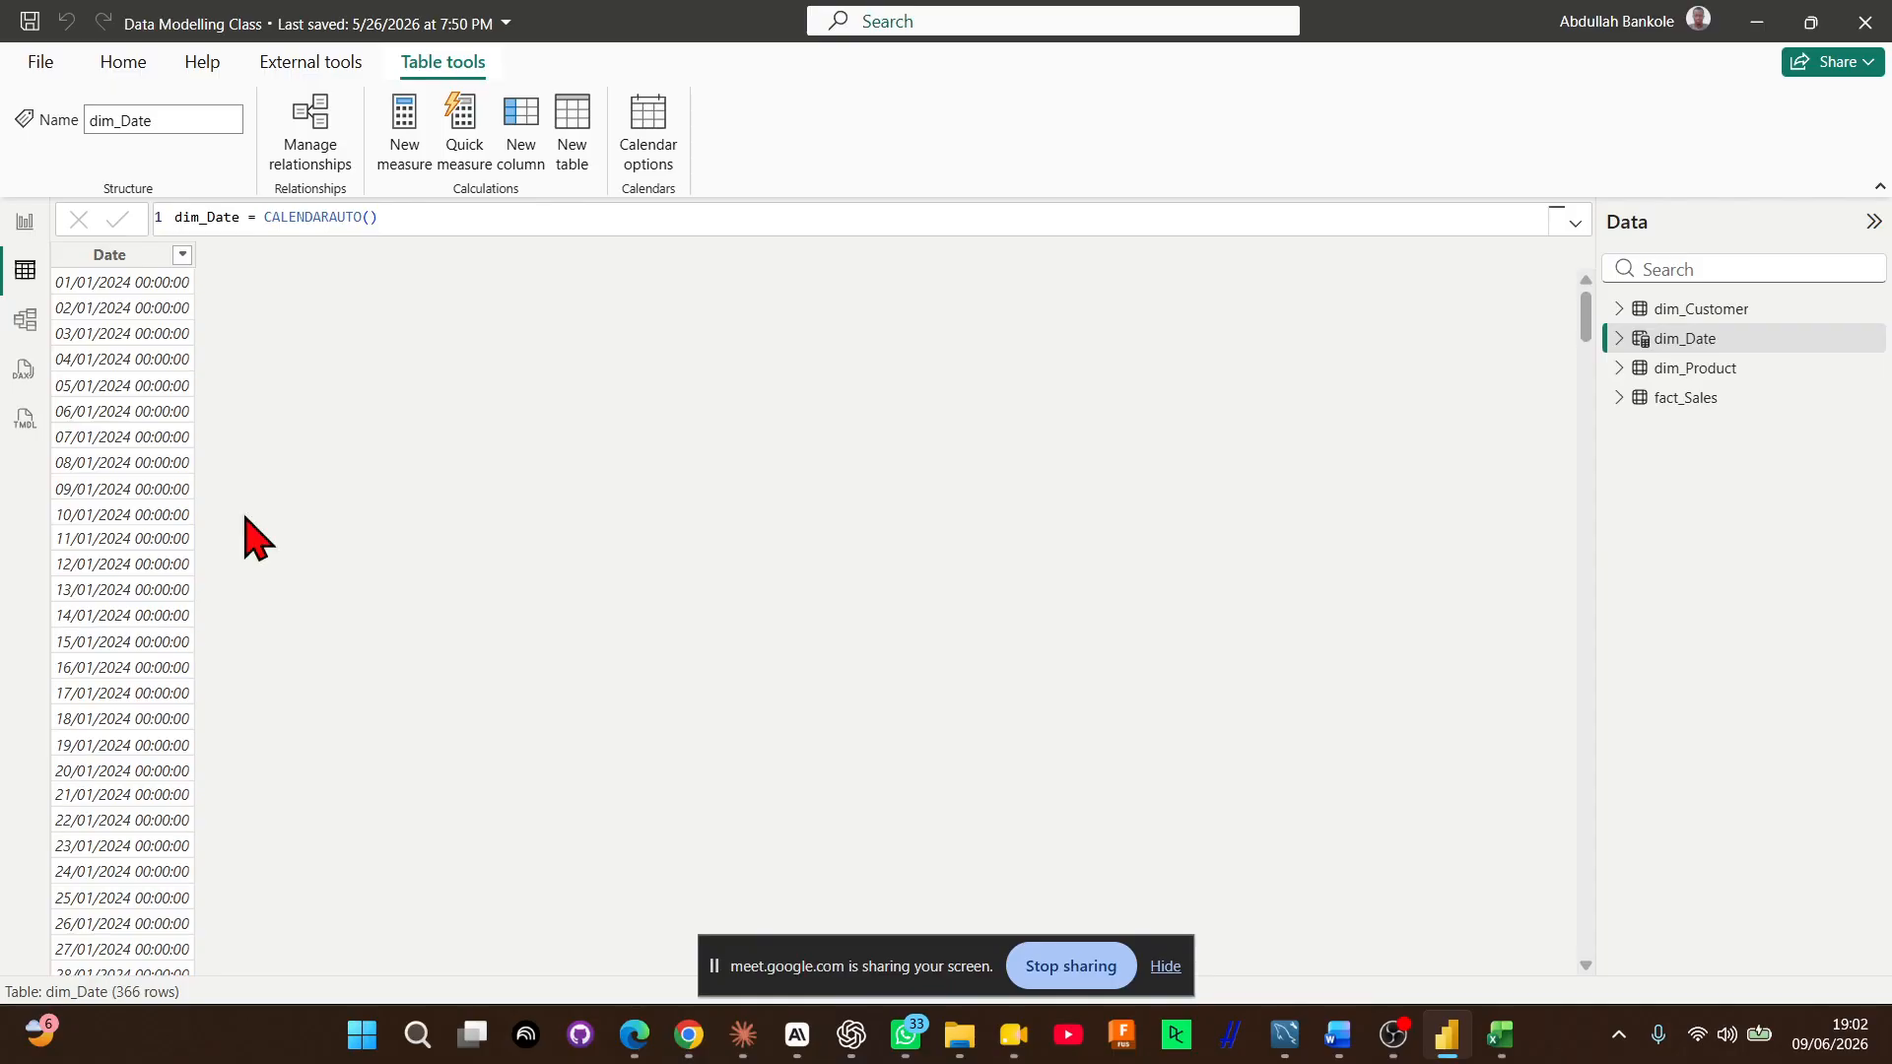
Start a second calculated table named DATE2 that uses the CALENDAR function
{"action": "left_click", "coordinate": [577, 138]}
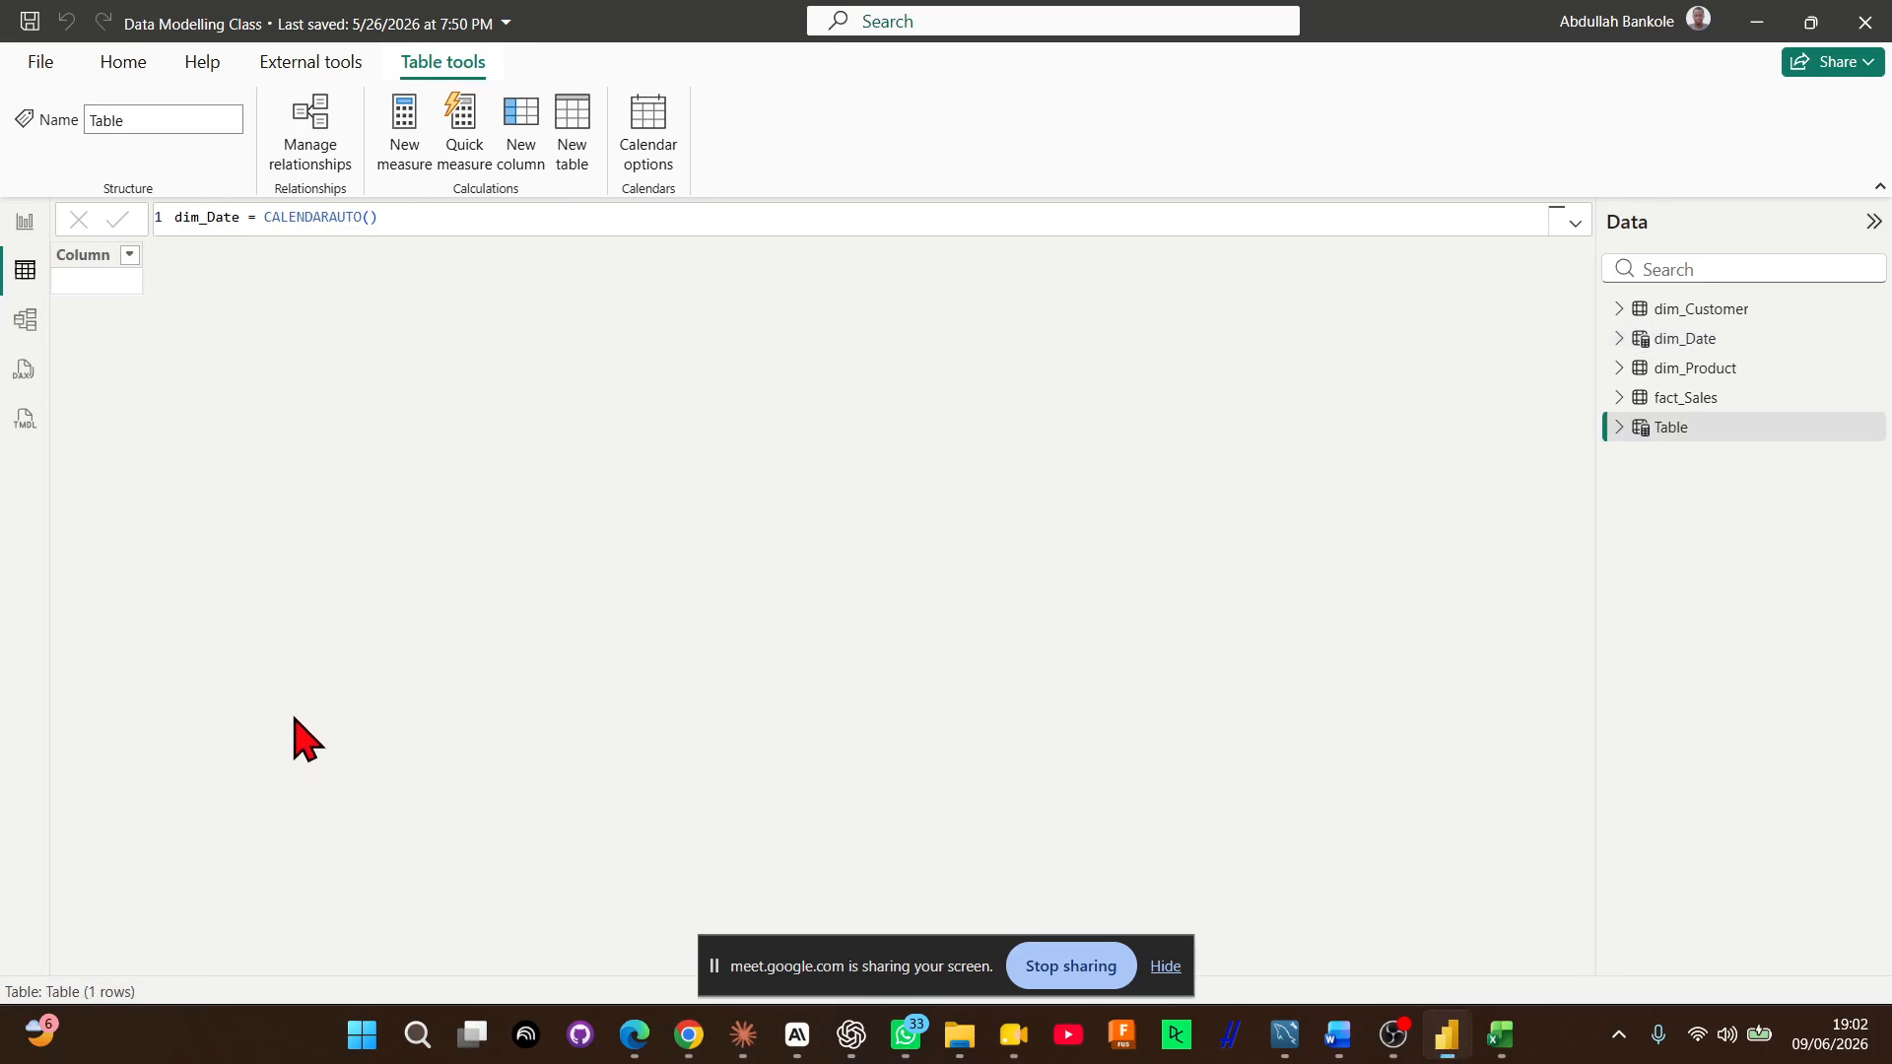
{"action": "type", "text": "di"}
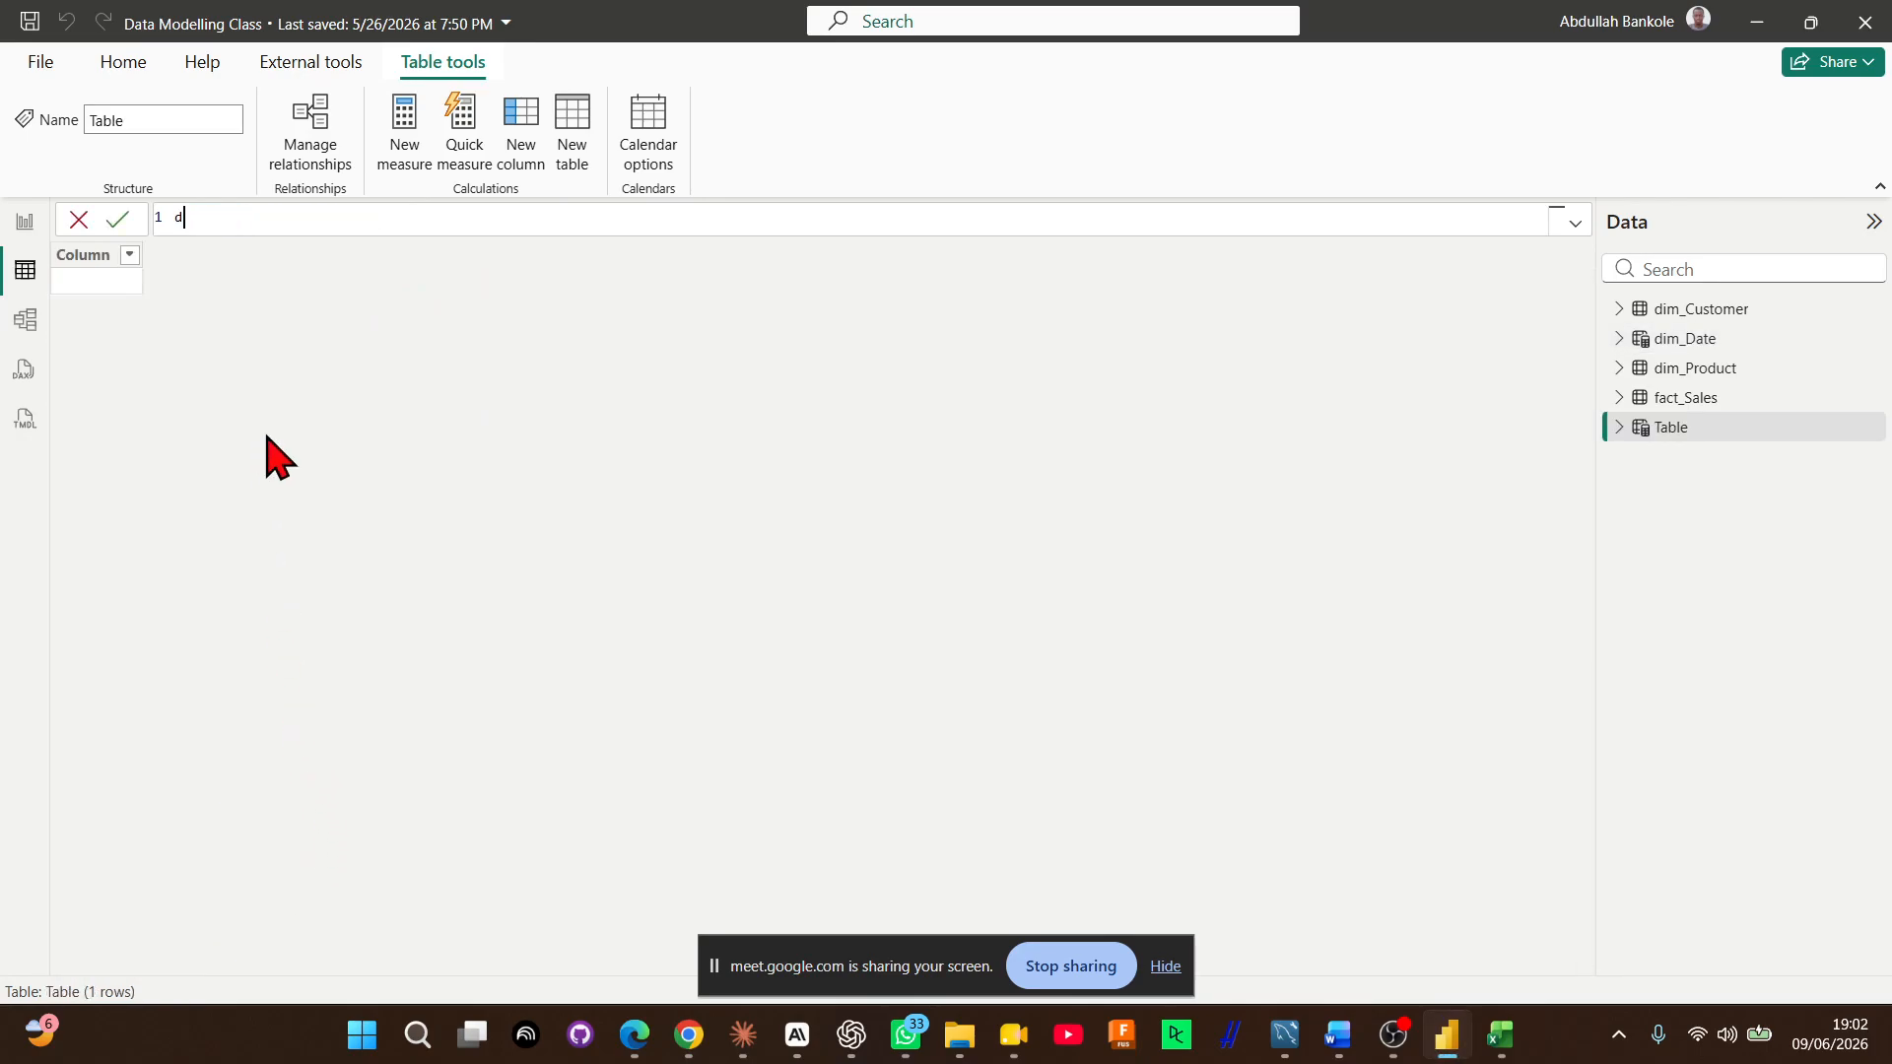
{"action": "key", "text": "BackSpace"}
{"action": "key", "text": "BackSpace"}
{"action": "type", "text": "DATE2 =CAL"}
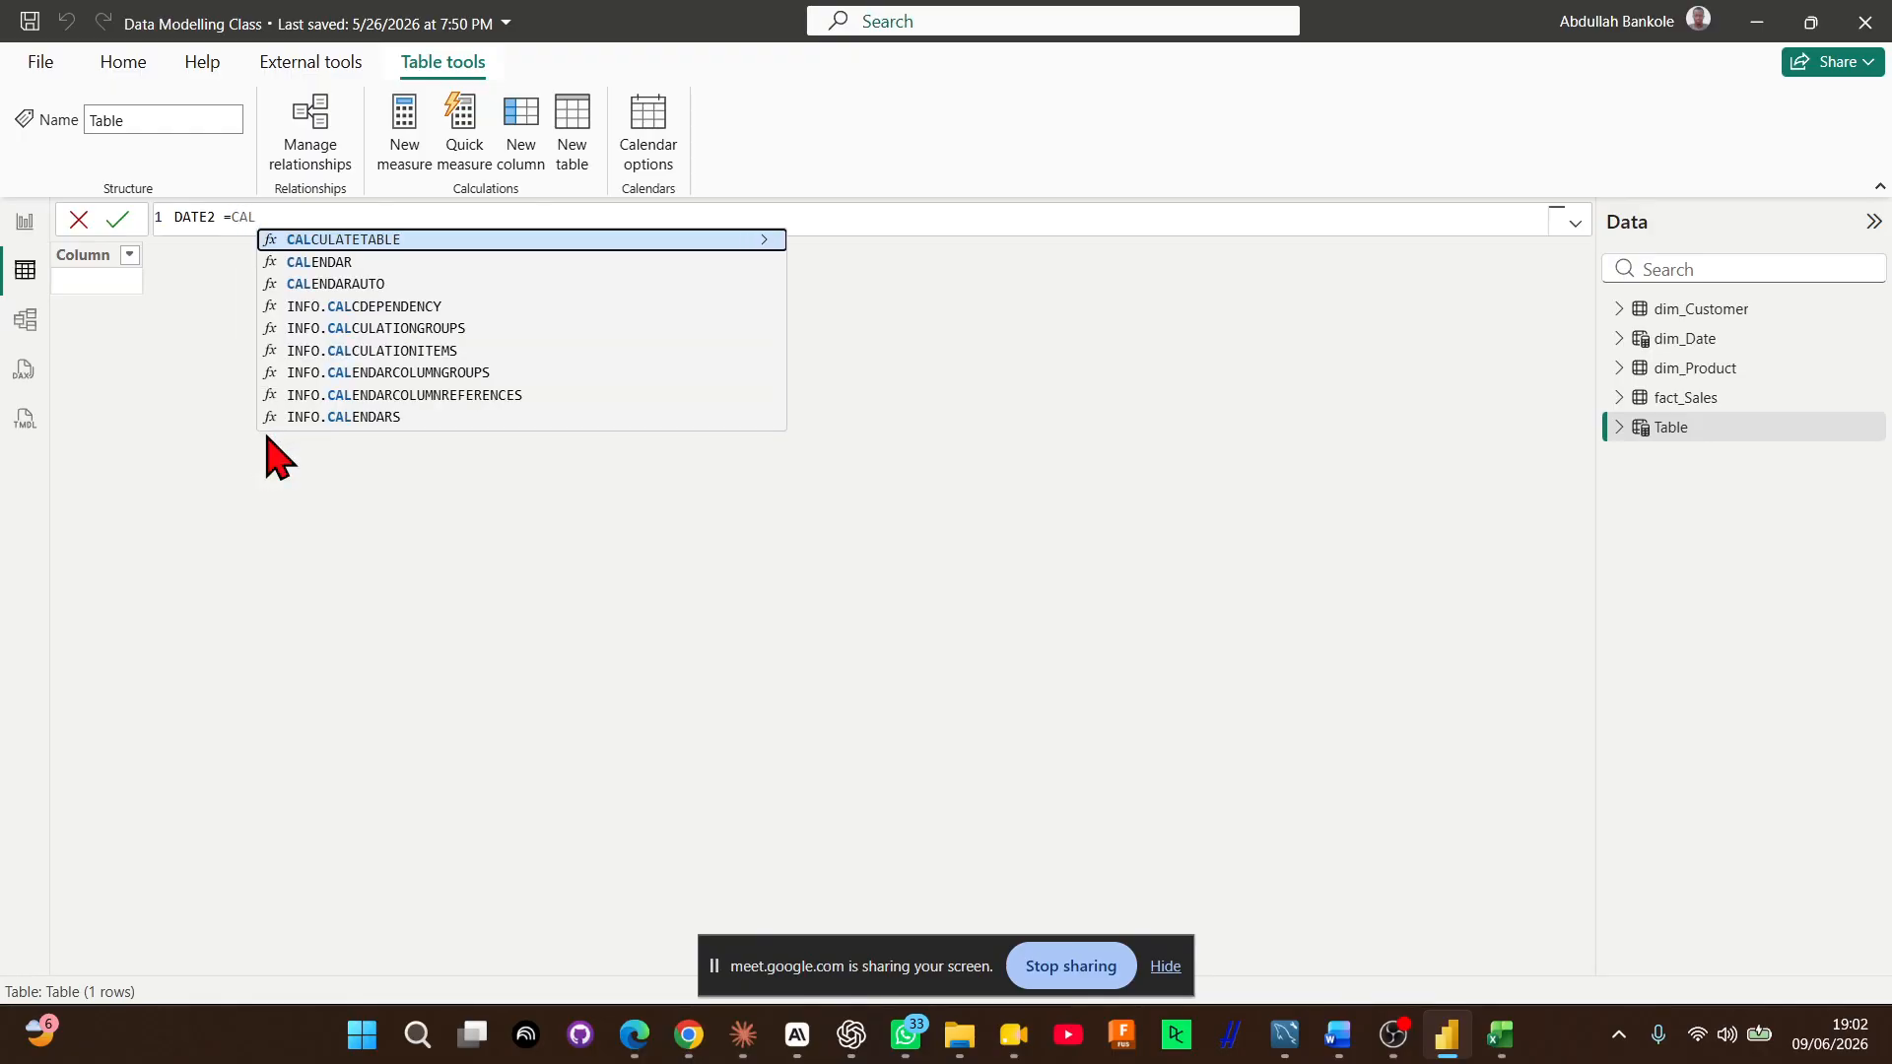
{"action": "key", "text": "Down"}
{"action": "key", "text": "Tab"}
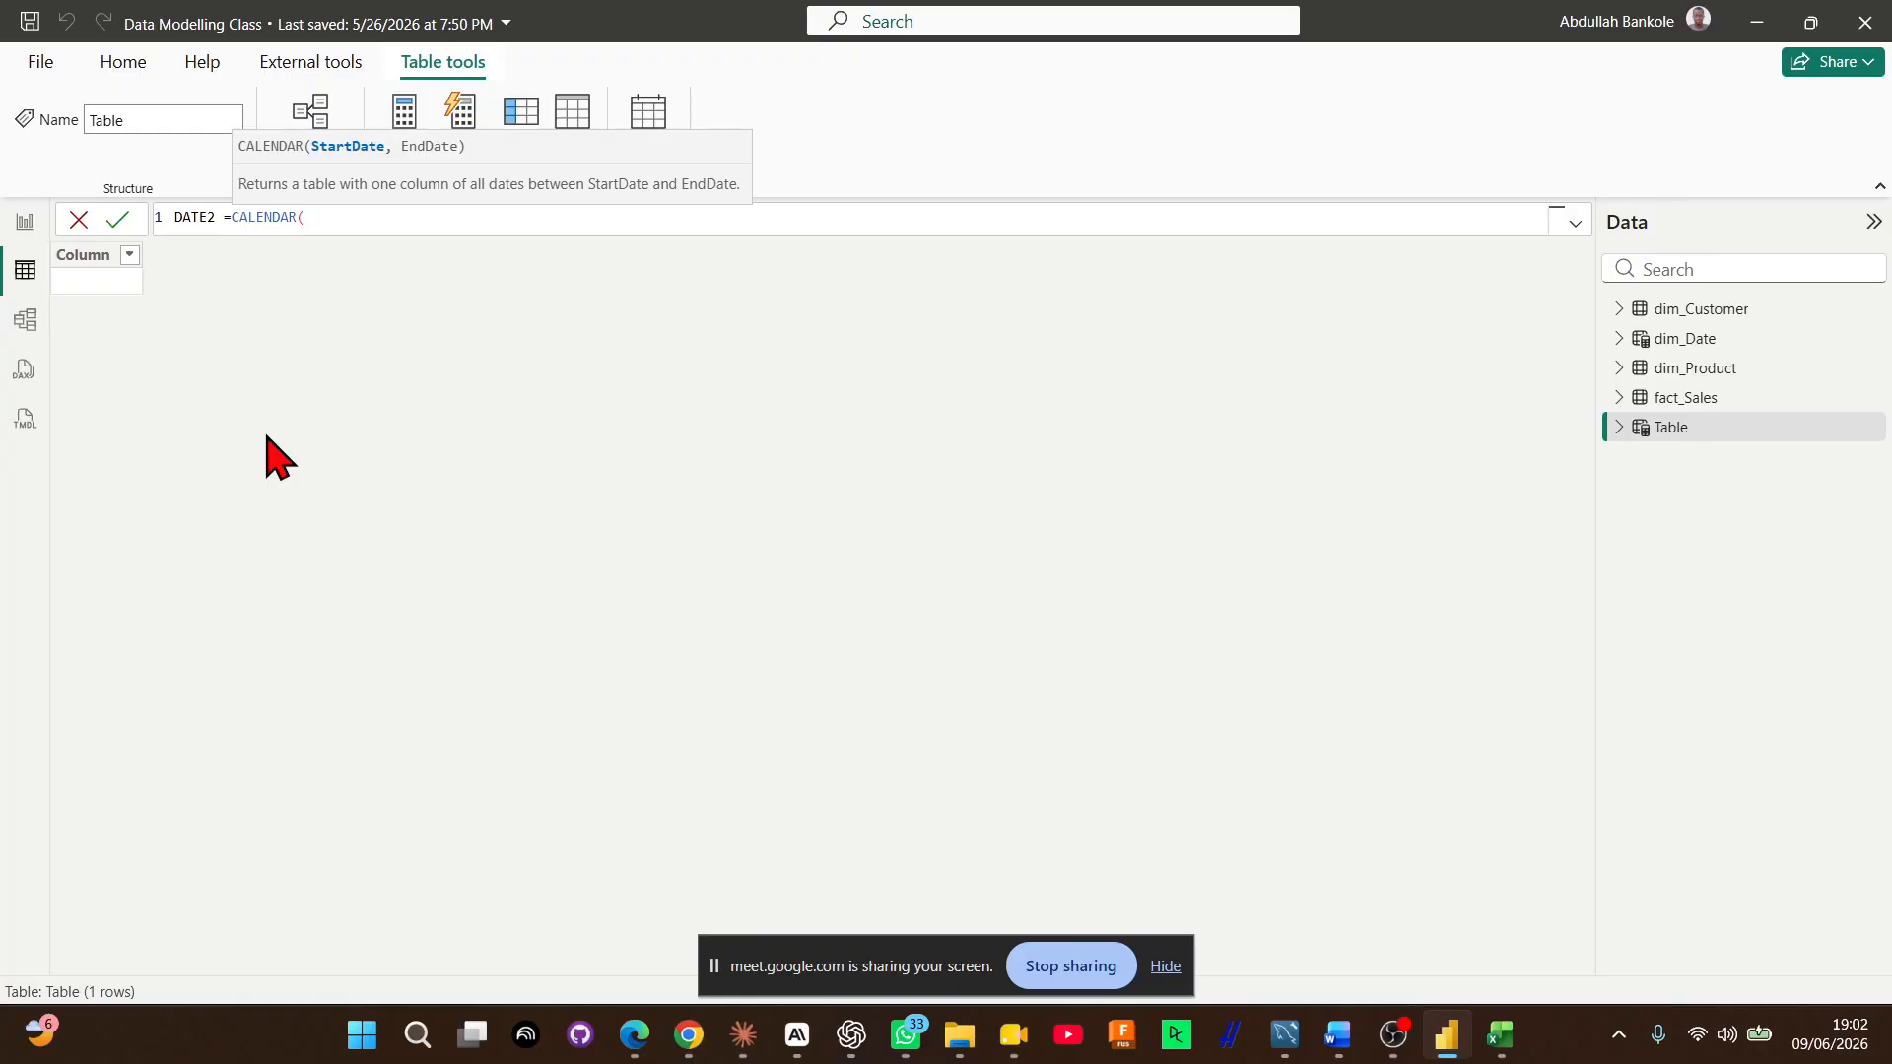
Set the CALENDAR function's start date for DATE2 to DATE(2024,01,01)
{"action": "type", "text": "DATE"}
{"action": "key", "text": "Tab"}
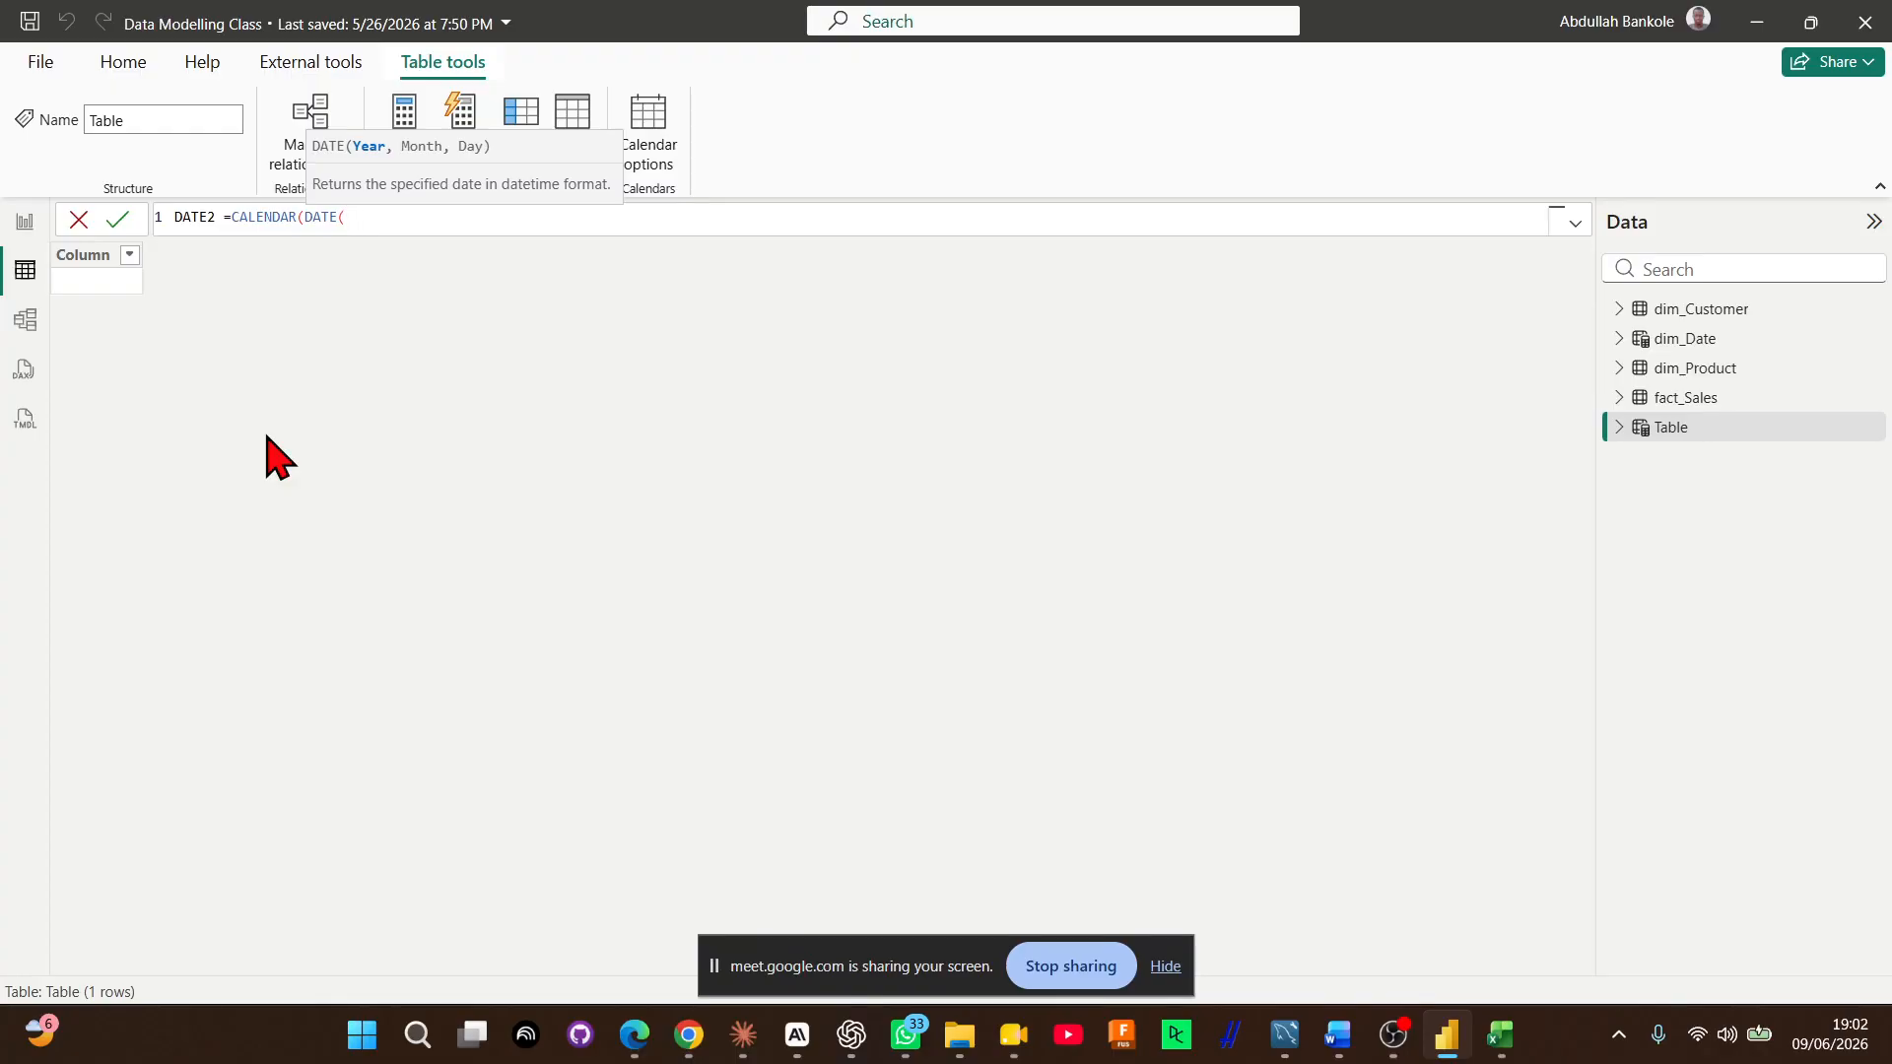
{"action": "type", "text": "2024,01,01)"}
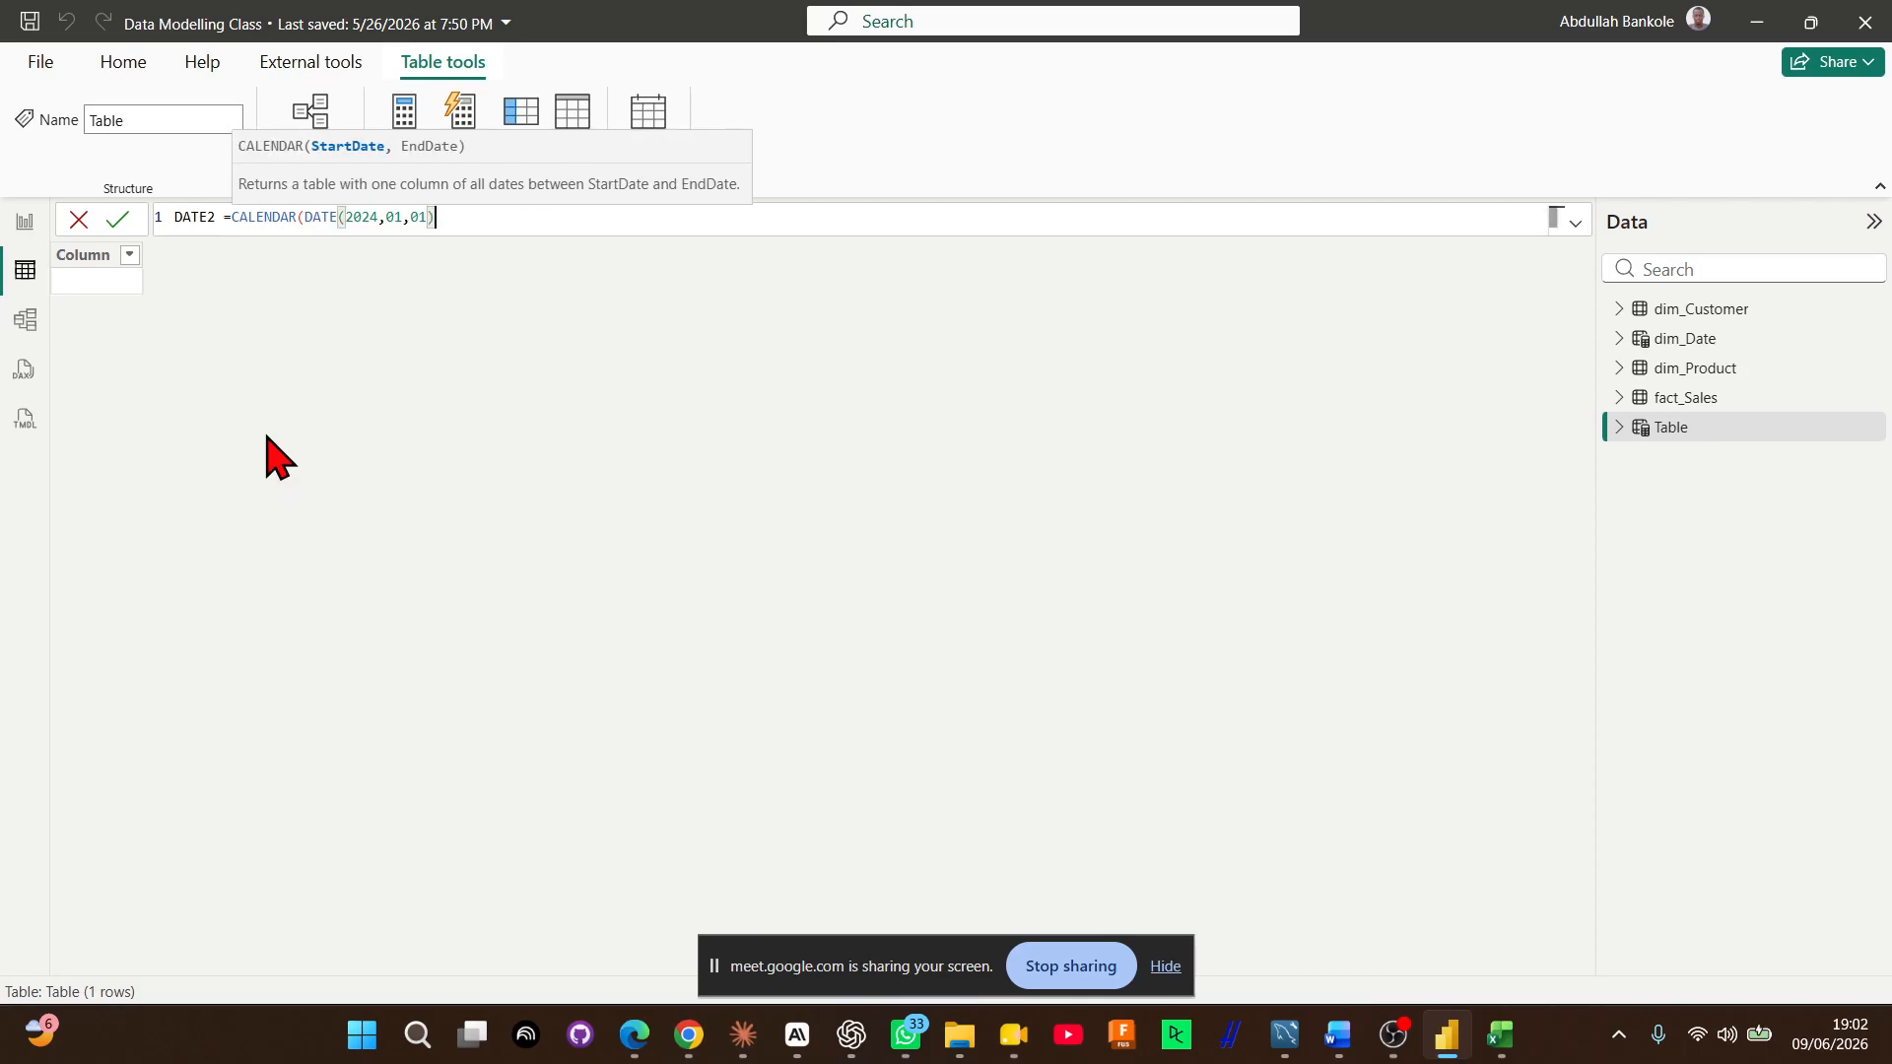
{"action": "type", "text": ","}
Set the CALENDAR function's end date to DATE(2024,12,31) and commit the DATE2 table formula
{"action": "type", "text": "DATE"}
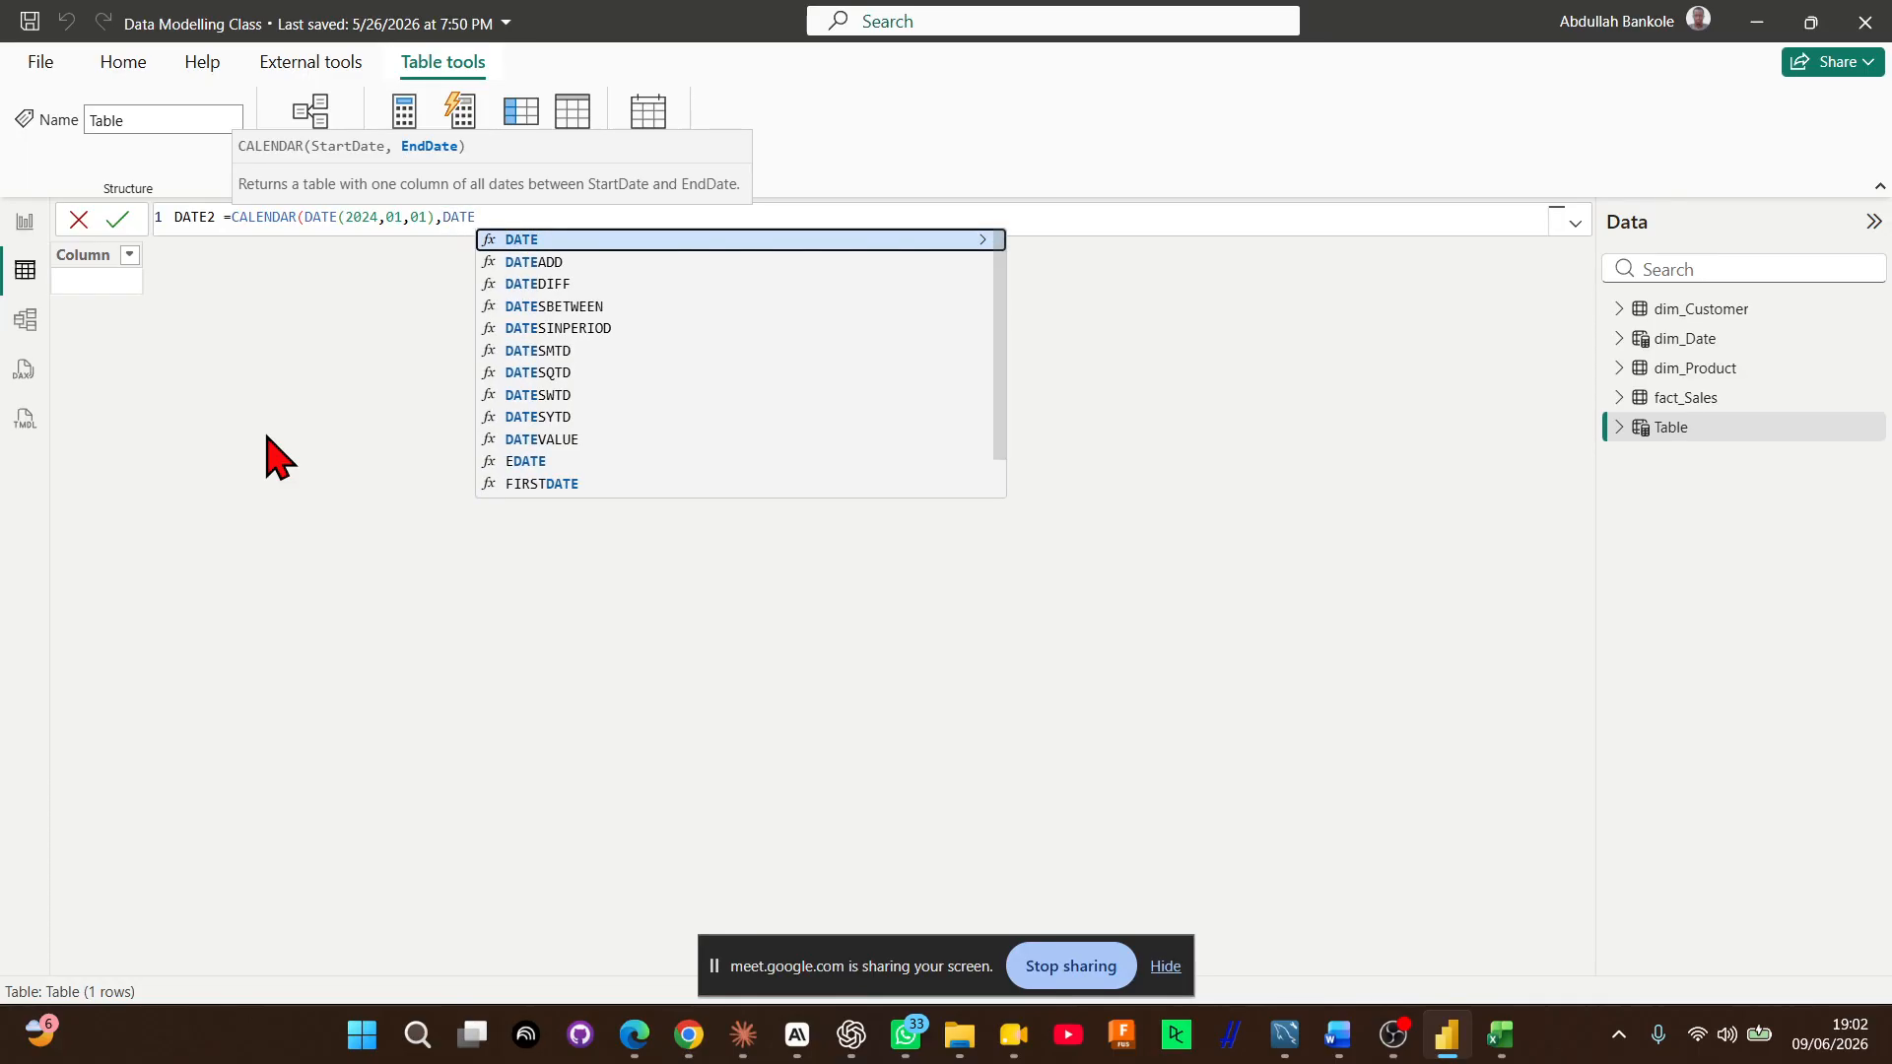
{"action": "type", "text": "(20"}
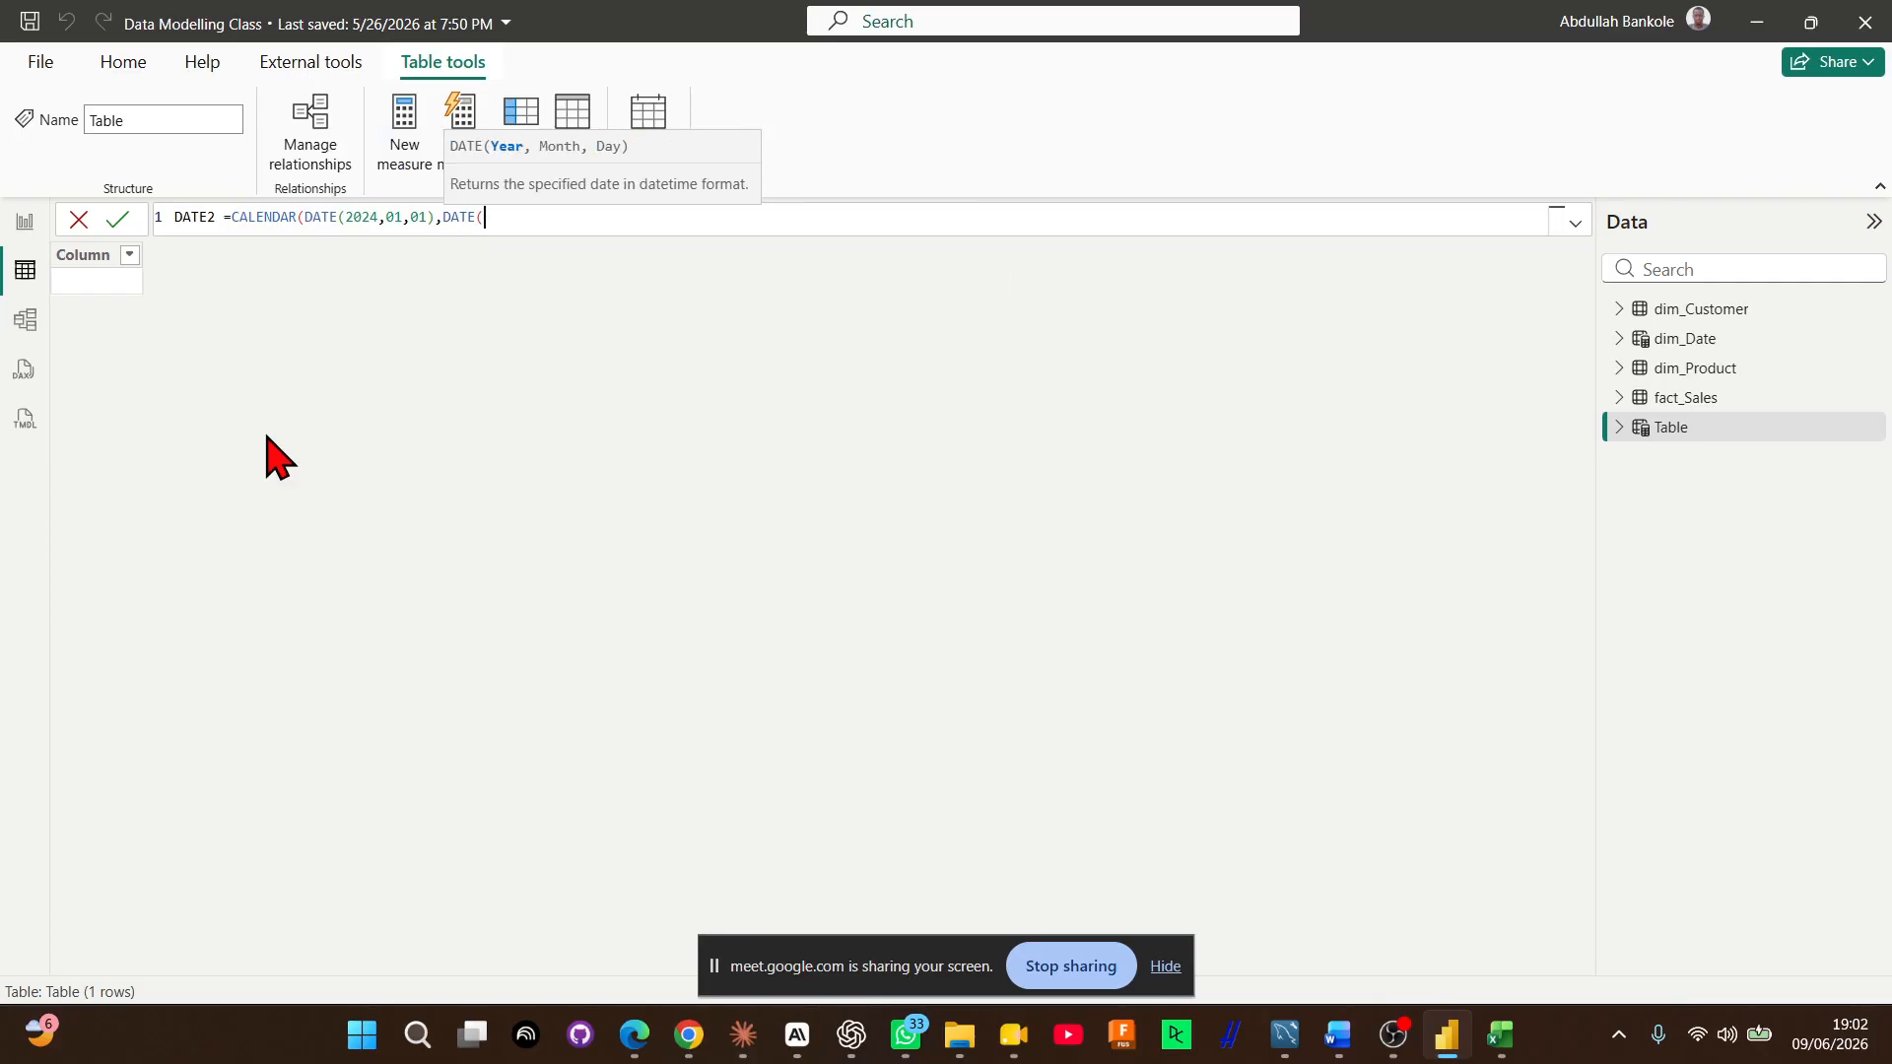
{"action": "type", "text": "24,12,31))"}
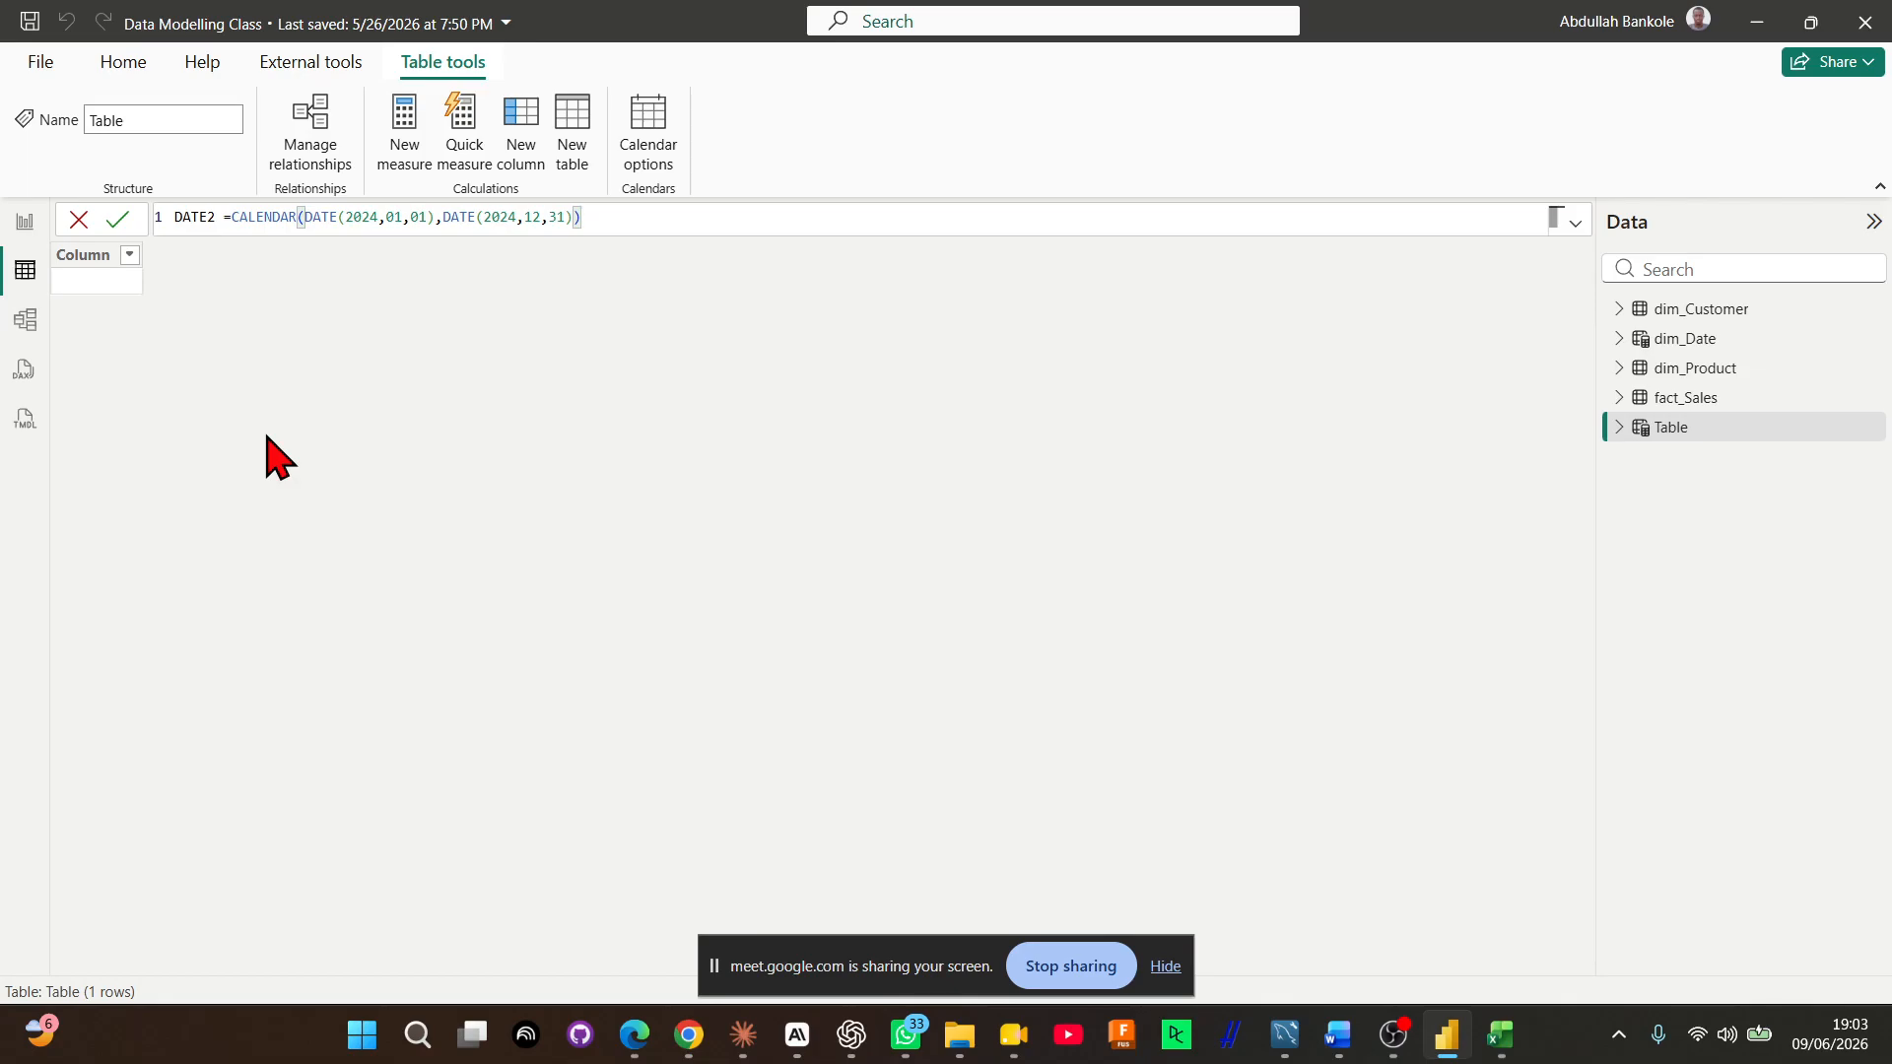
{"action": "key", "text": "Return"}
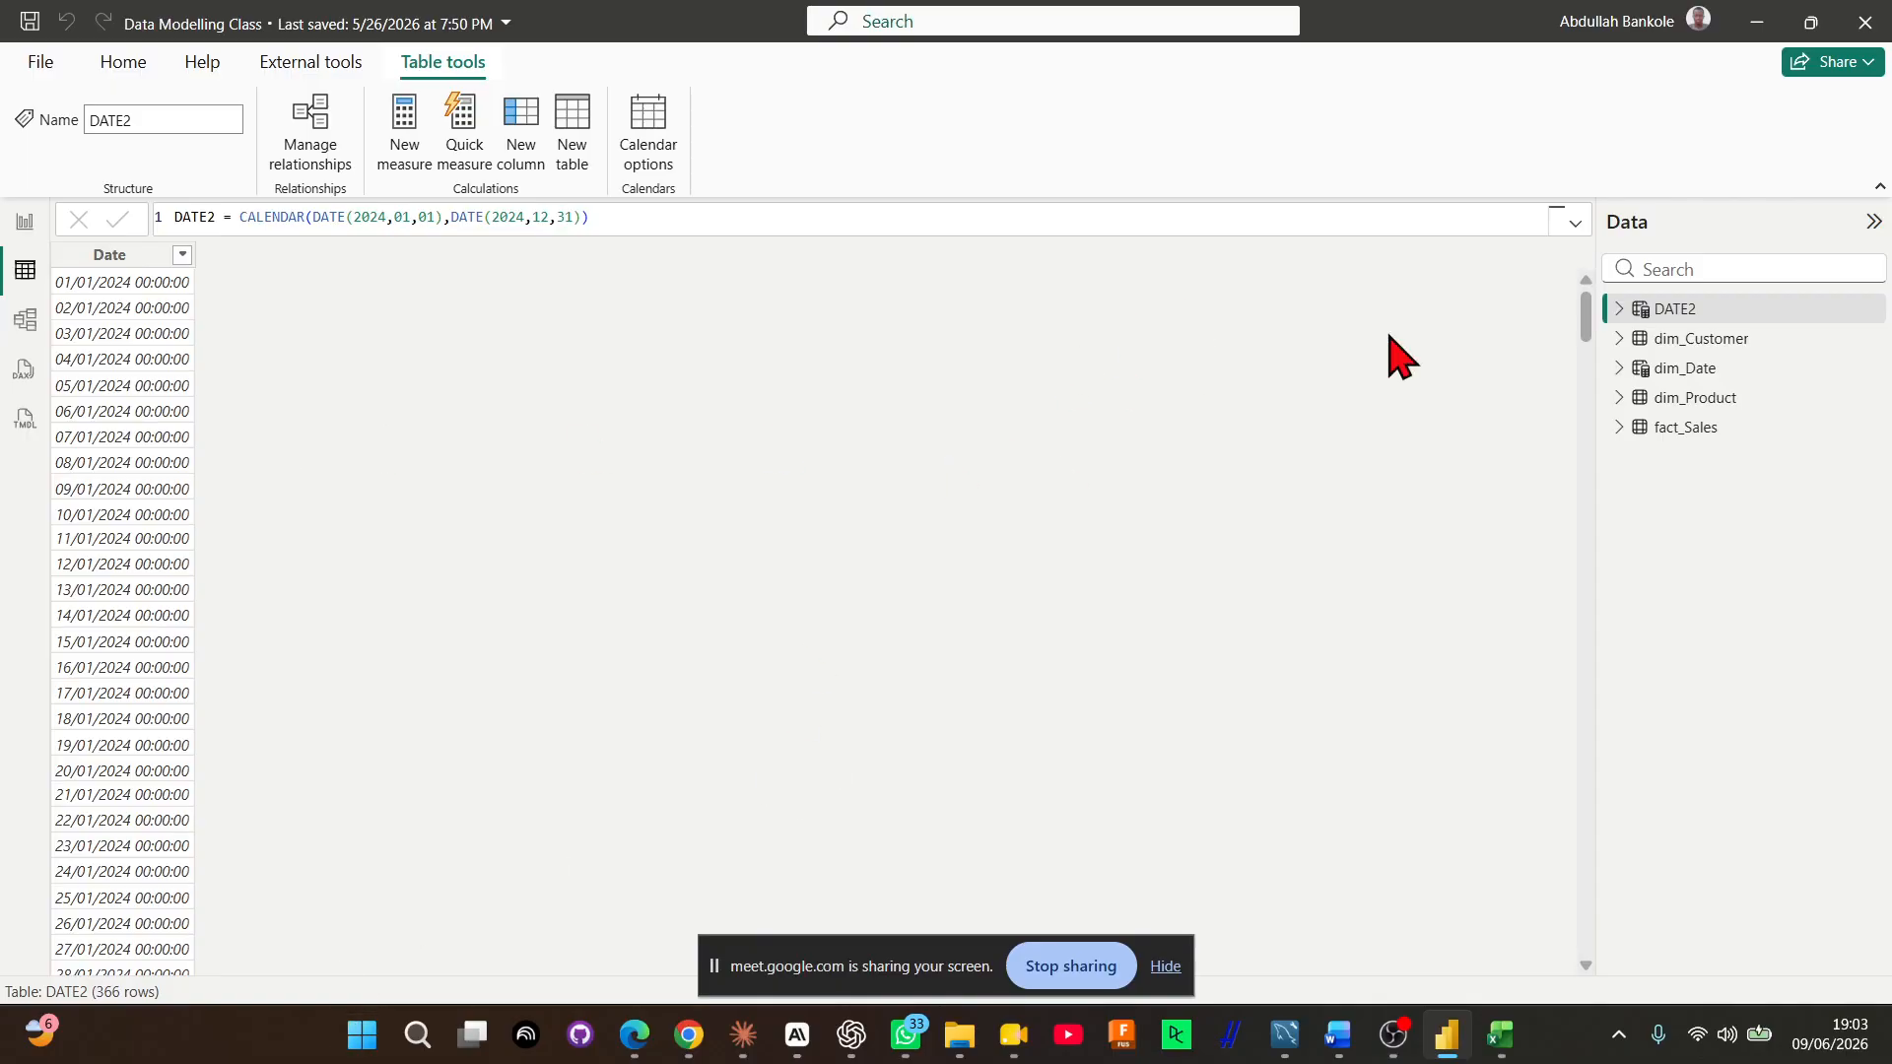
Start a new calculated column named Year in the dim_Date table
{"action": "left_click", "coordinate": [1686, 372]}
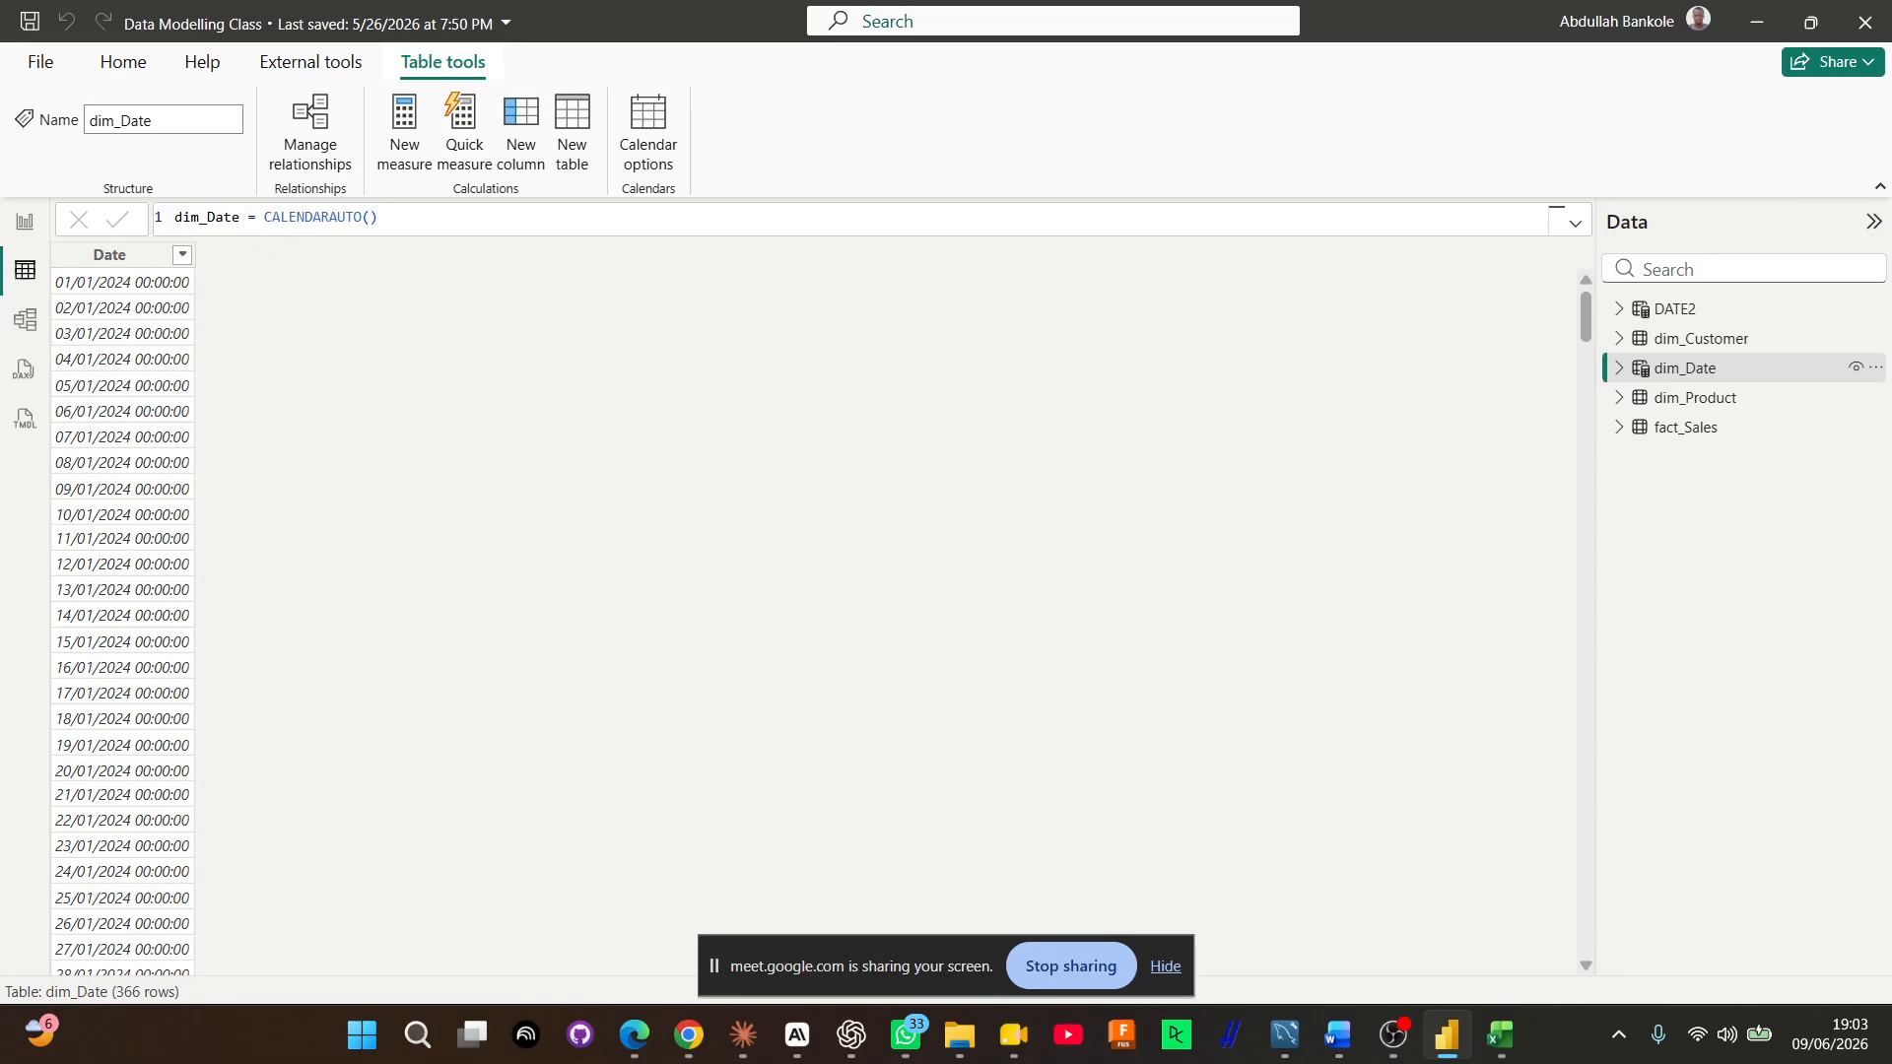
{"action": "key", "text": "alt+Tab"}
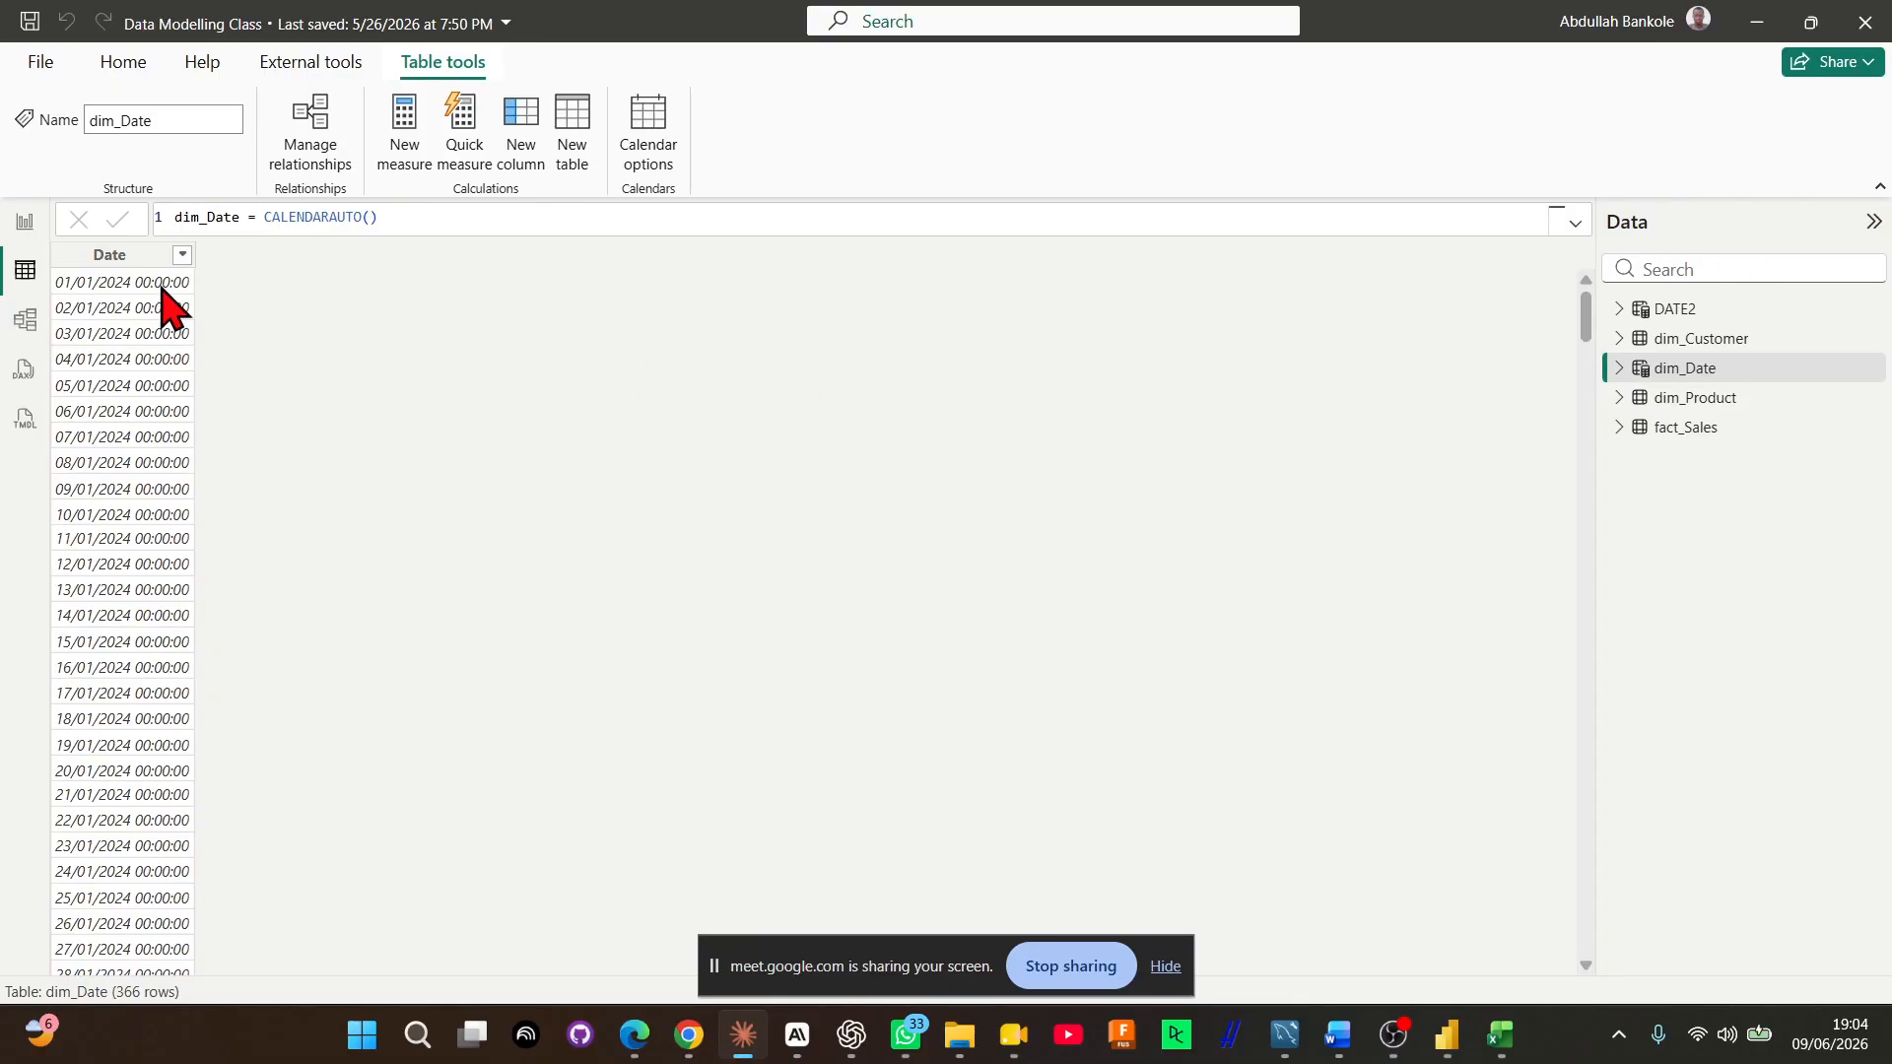
{"action": "left_click", "coordinate": [105, 258]}
{"action": "left_click", "coordinate": [106, 258]}
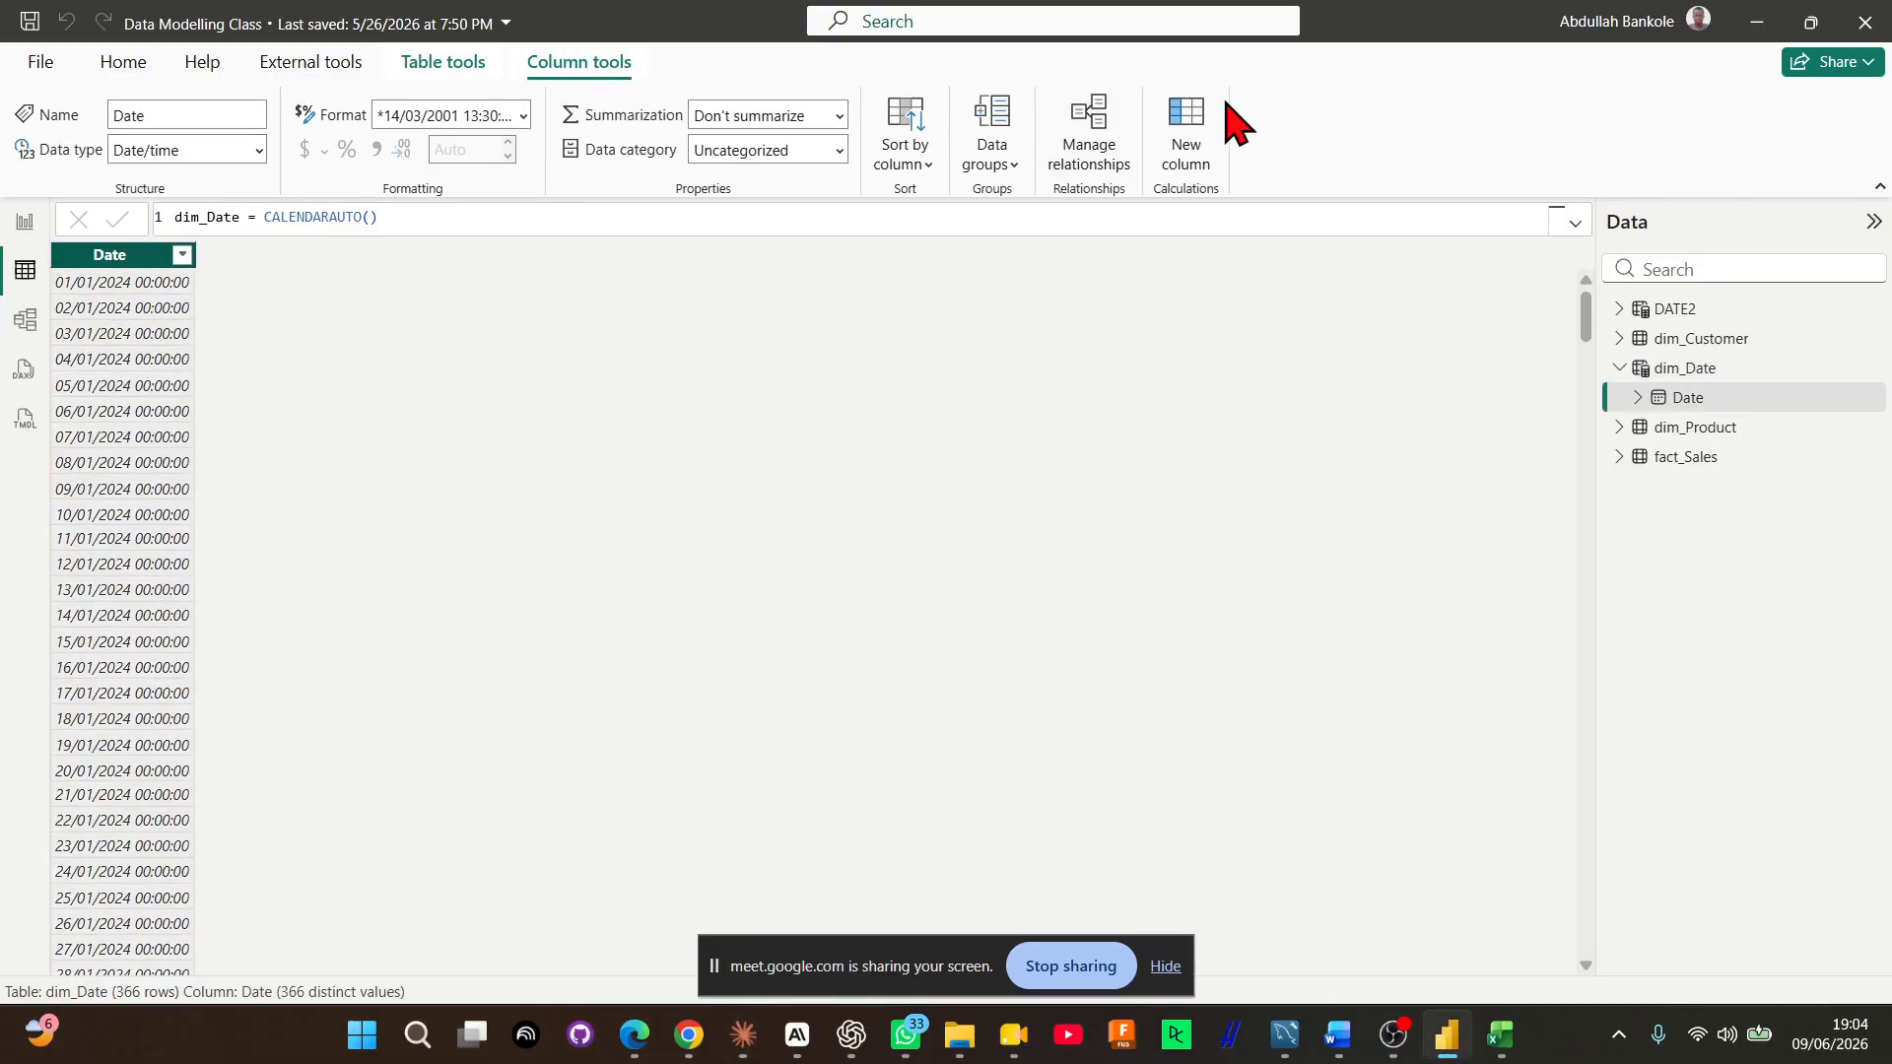
{"action": "left_click", "coordinate": [1168, 110]}
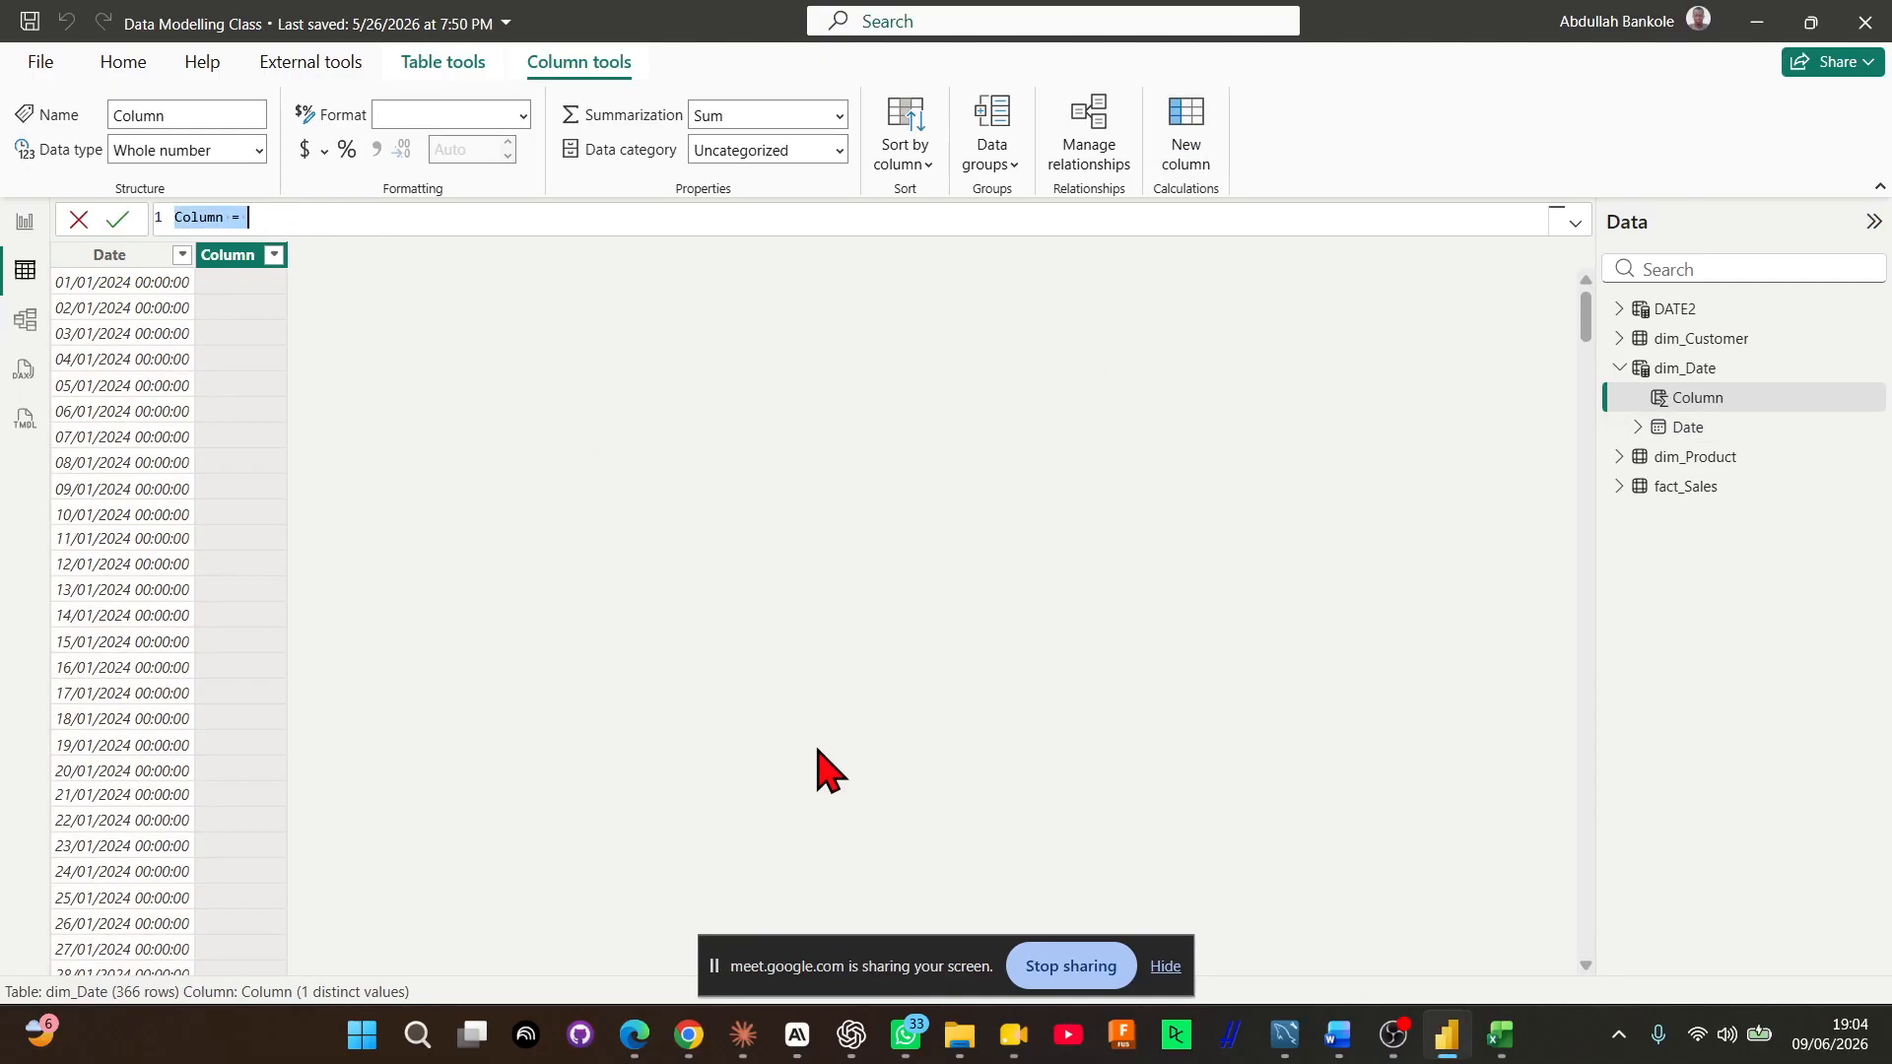
{"action": "type", "text": "YEAR"}
{"action": "key", "text": "BackSpace"}
{"action": "key", "text": "BackSpace"}
{"action": "key", "text": "BackSpace"}
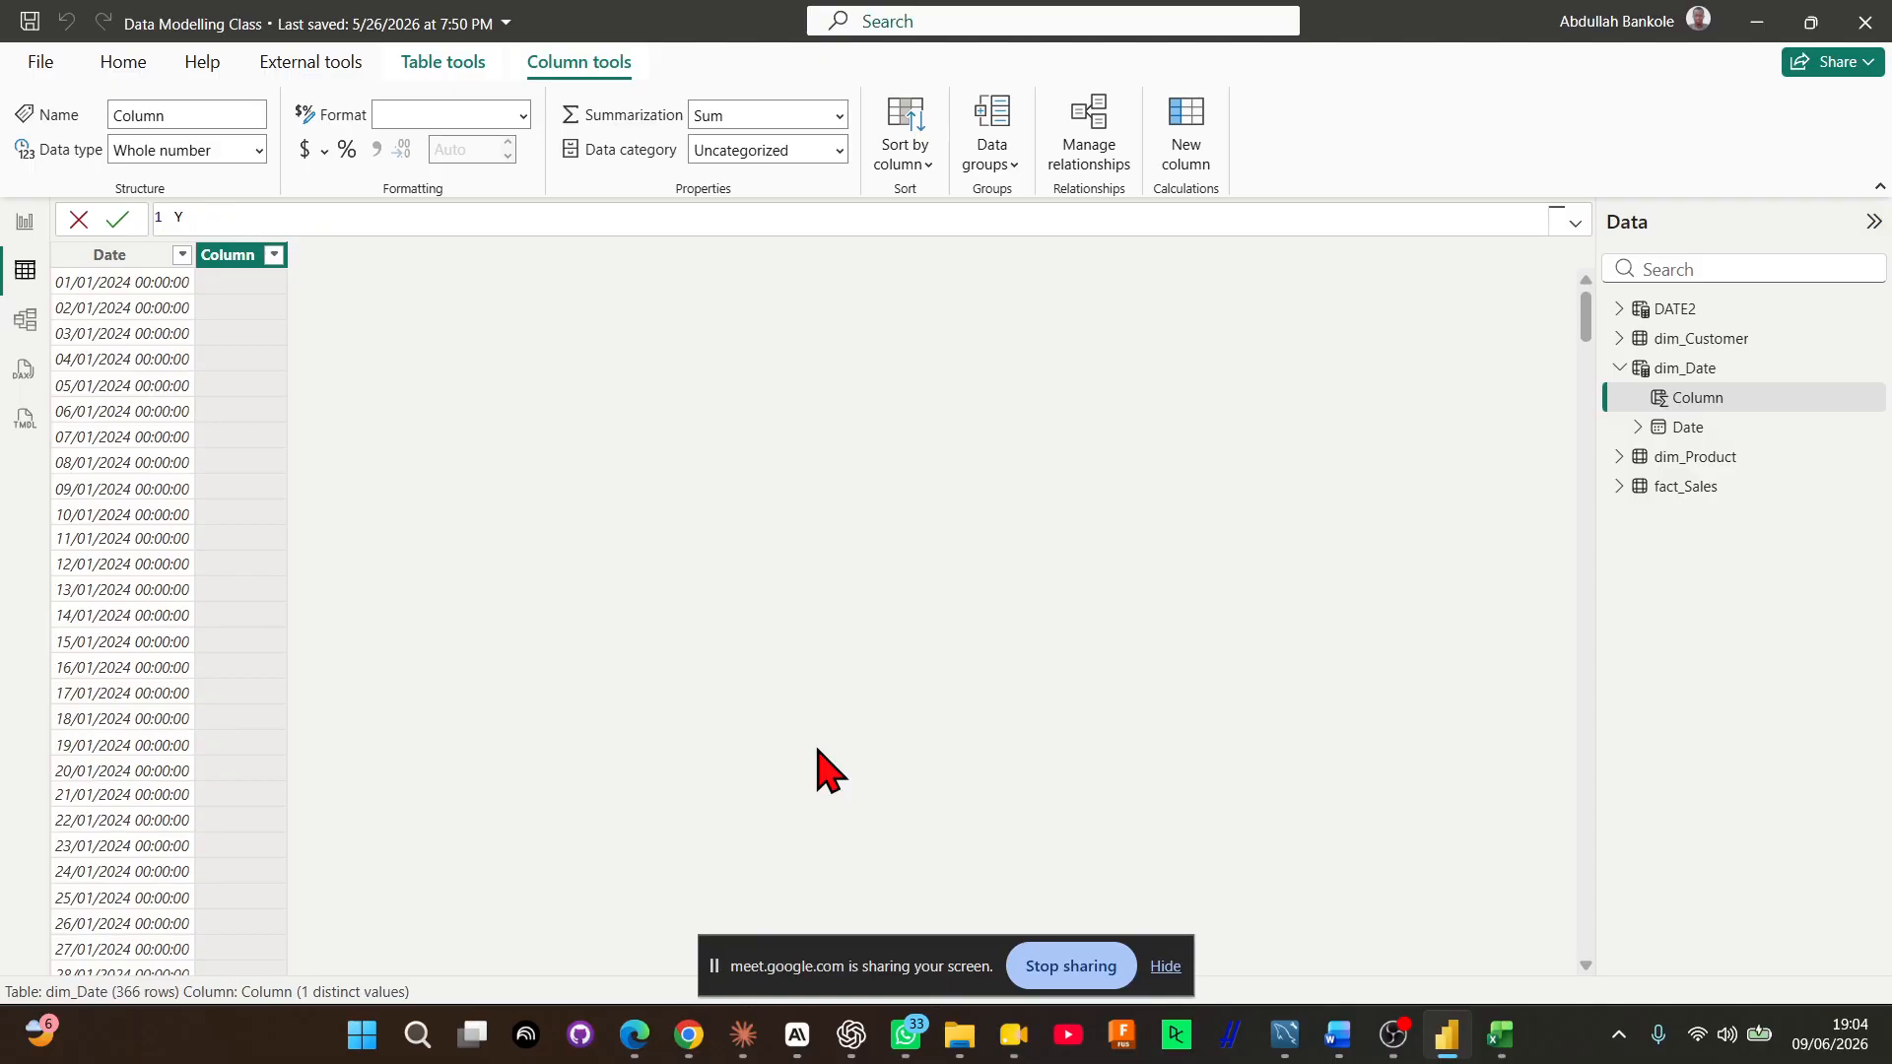
{"action": "type", "text": "ear = YEAR(d"}
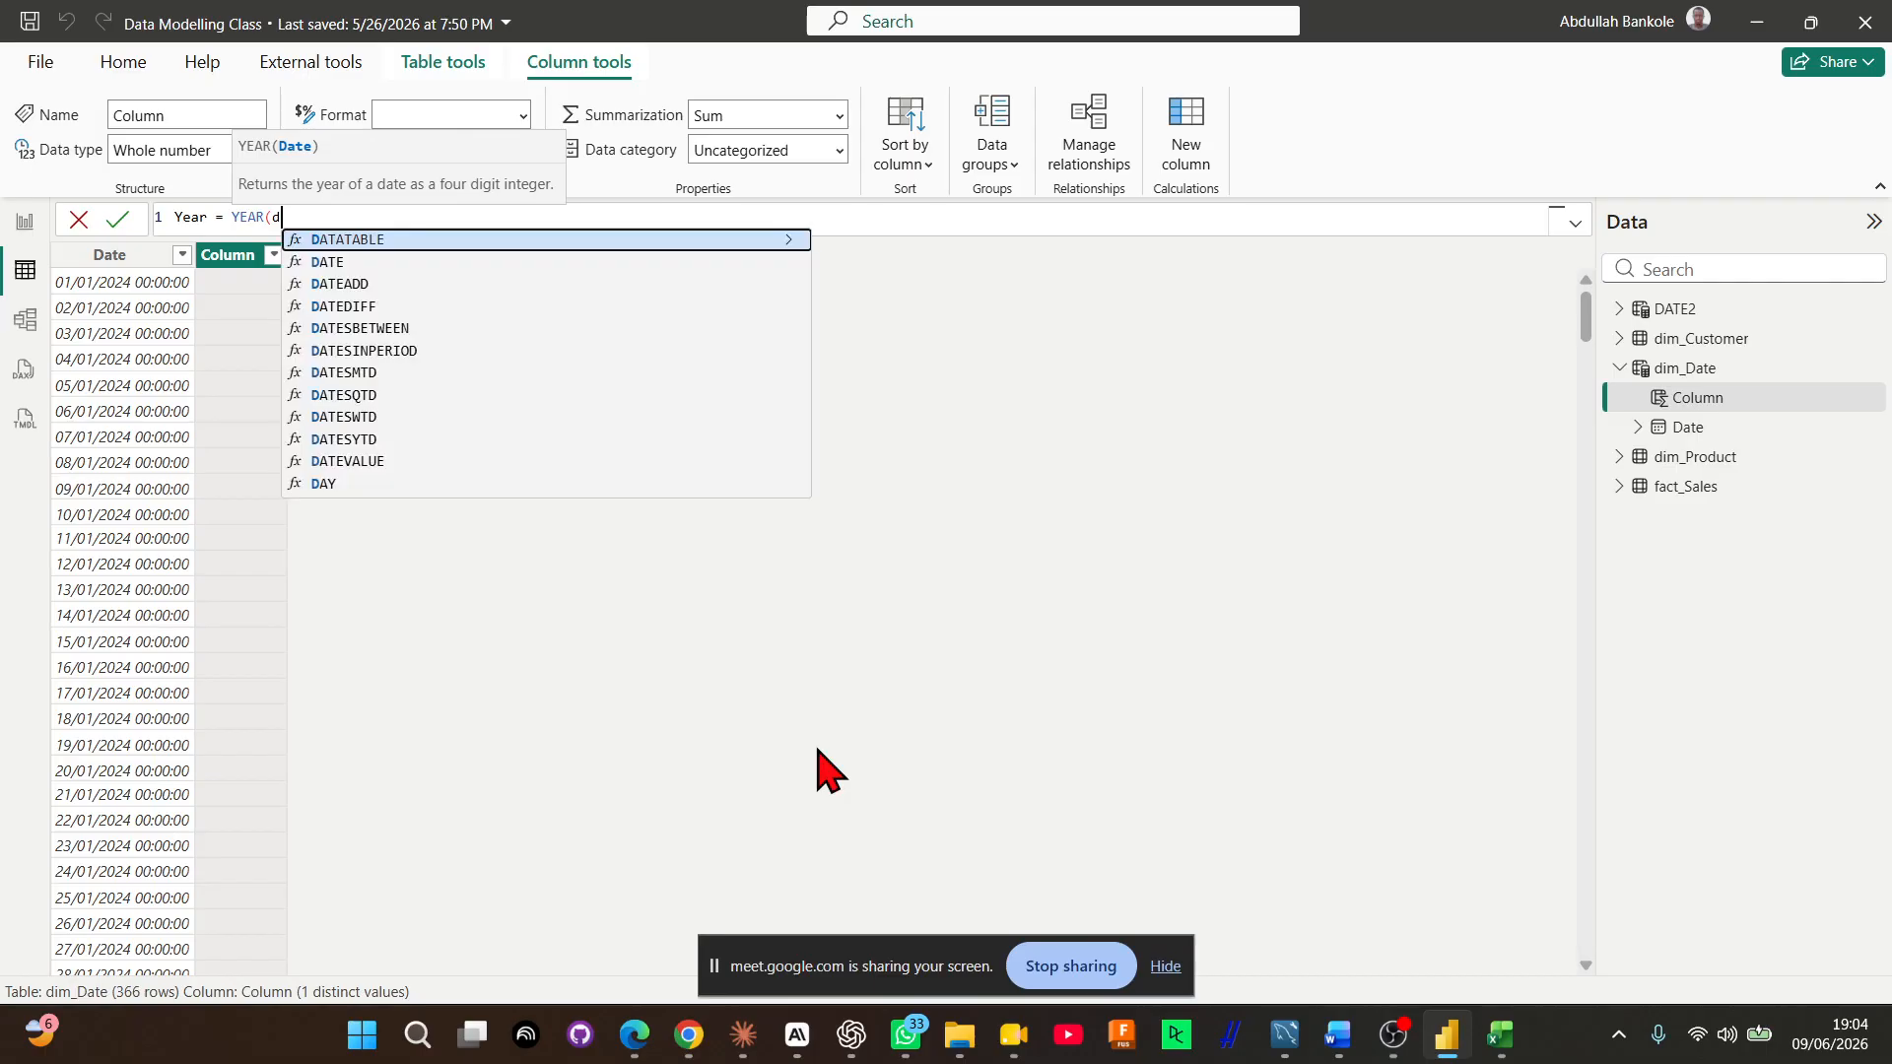
{"action": "type", "text": "im"}
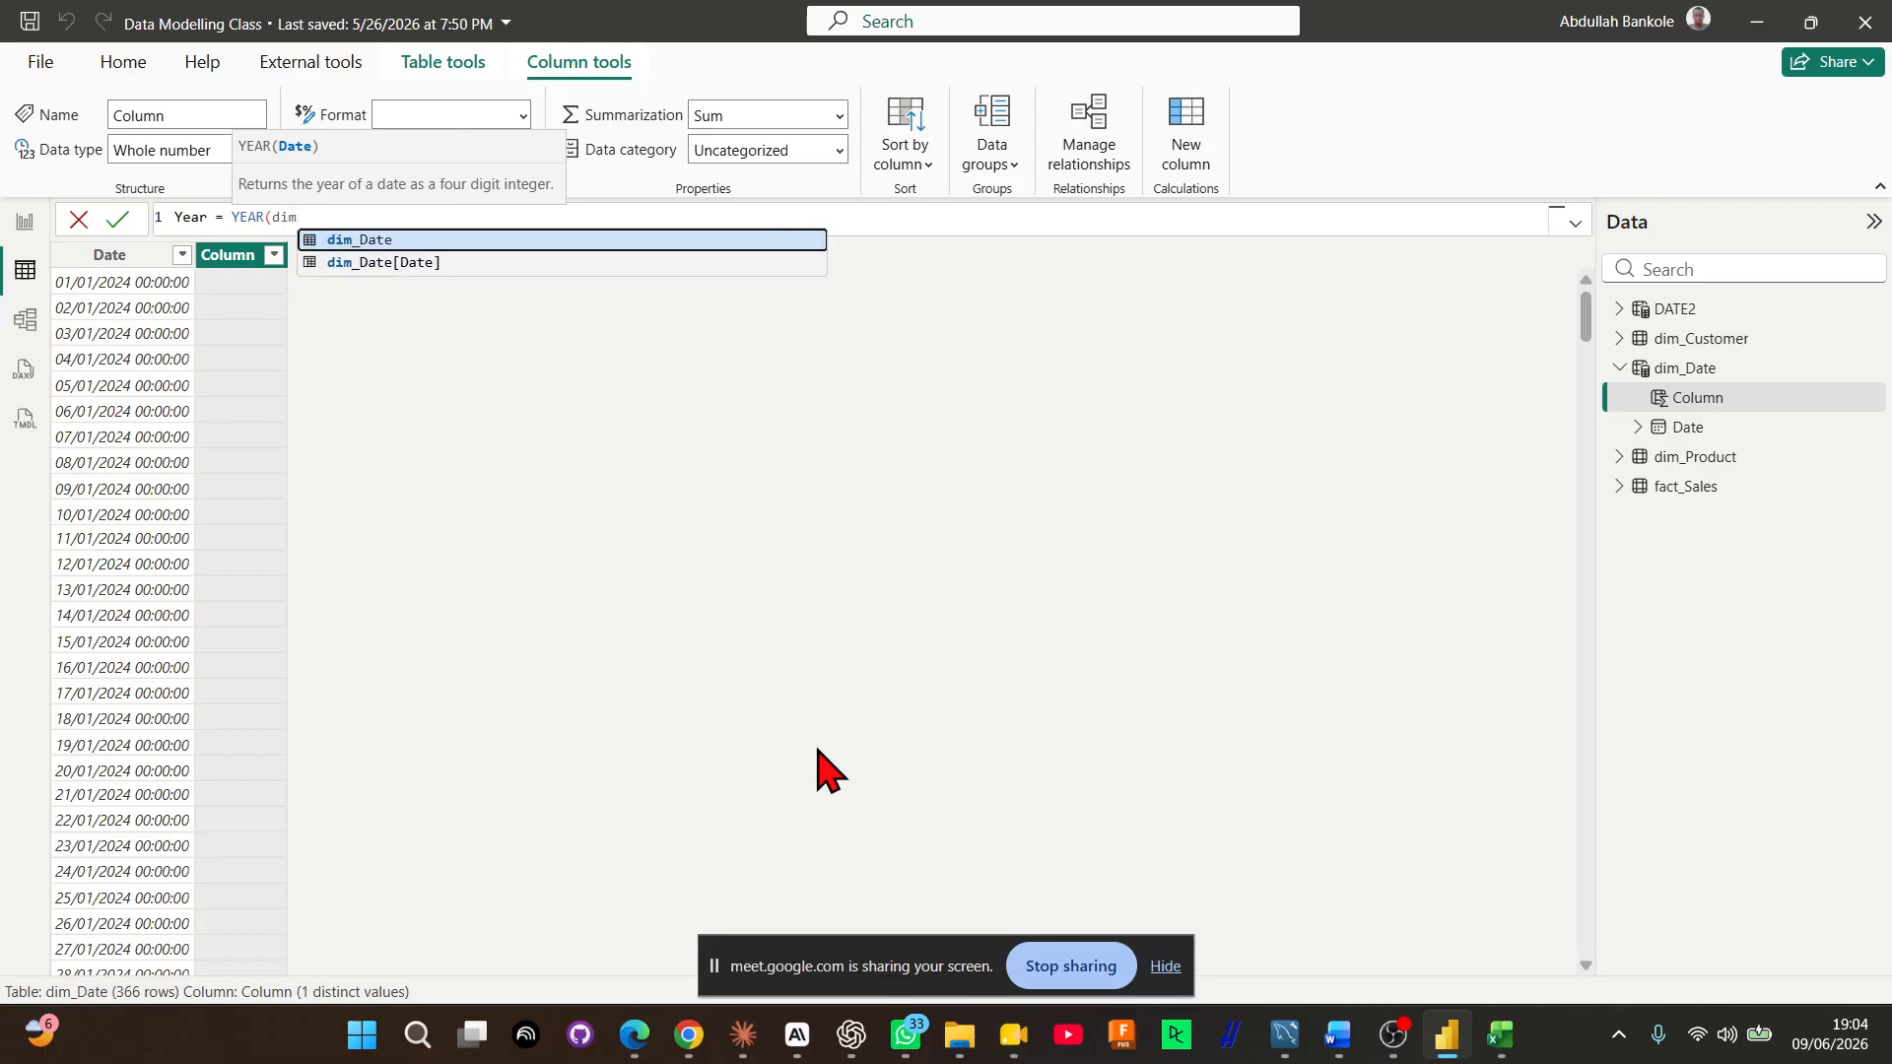
Define the Year column as YEAR(dim_Date[Date]) and commit the formula
{"action": "key", "text": "Down"}
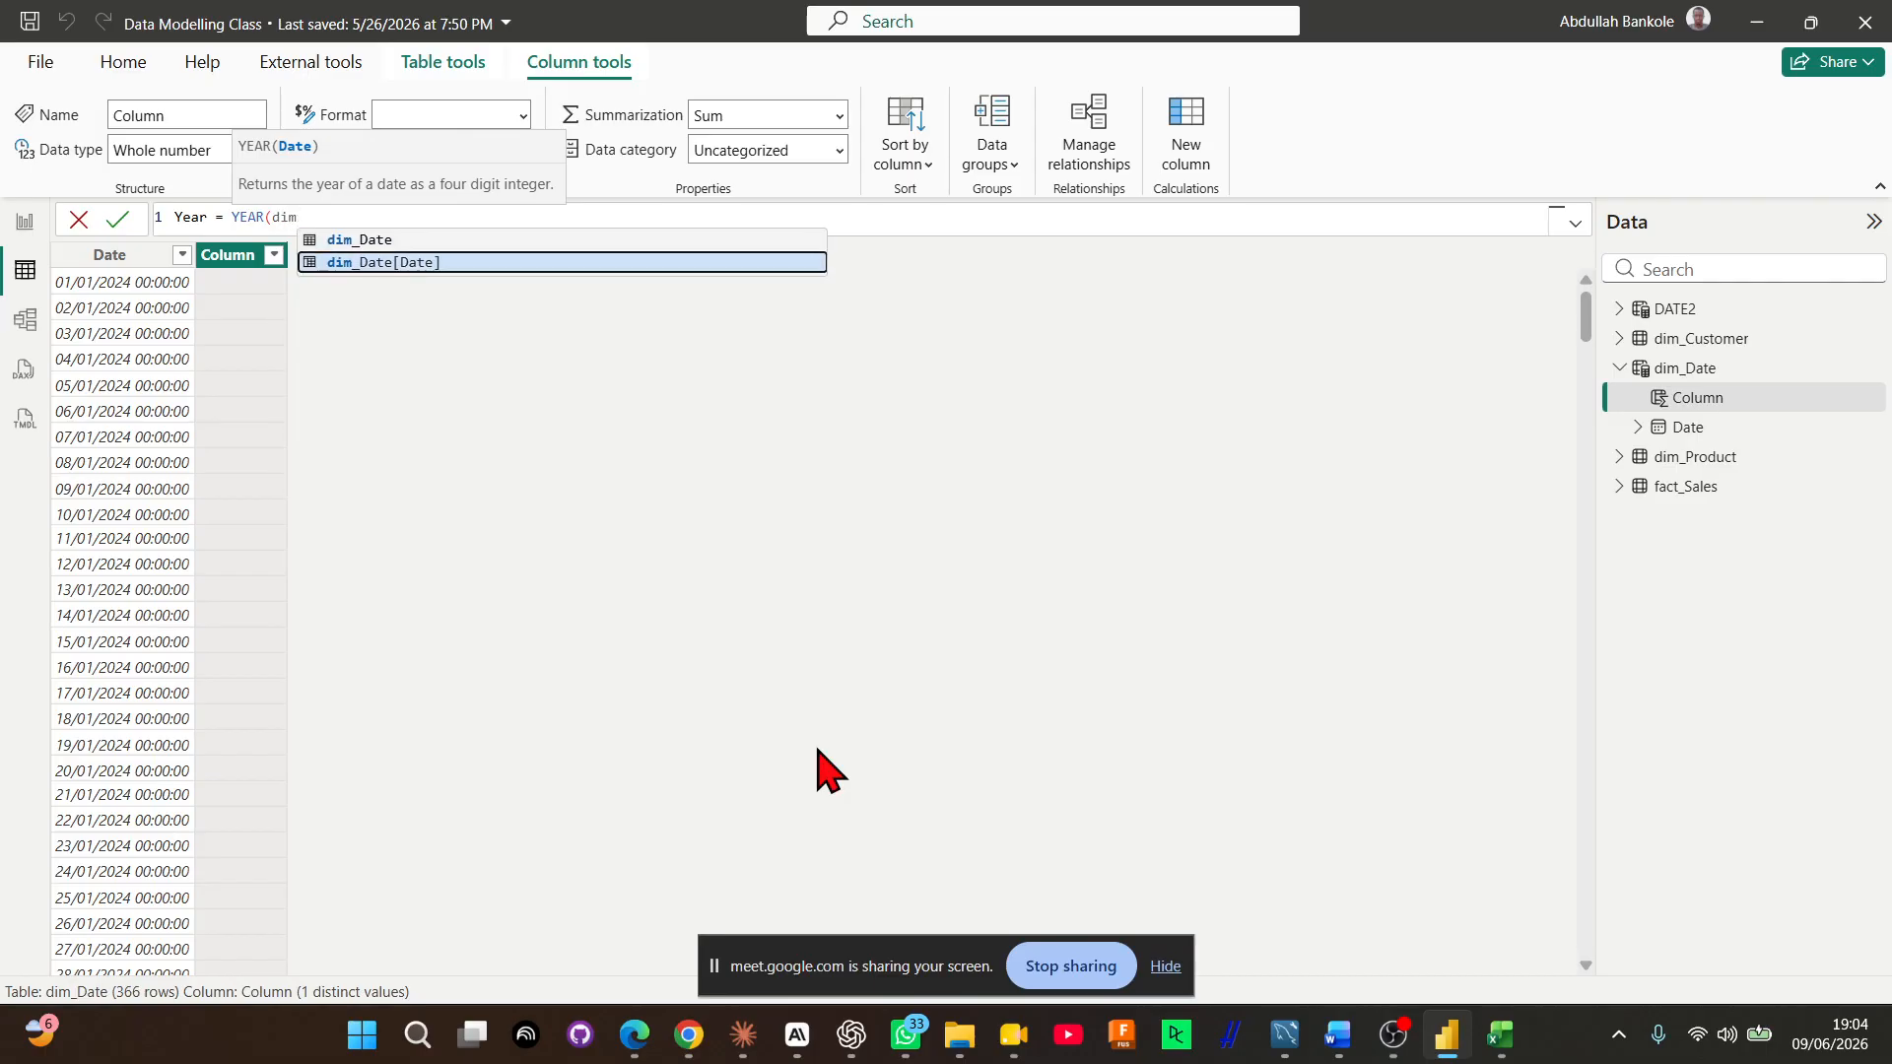
{"action": "key", "text": "Tab"}
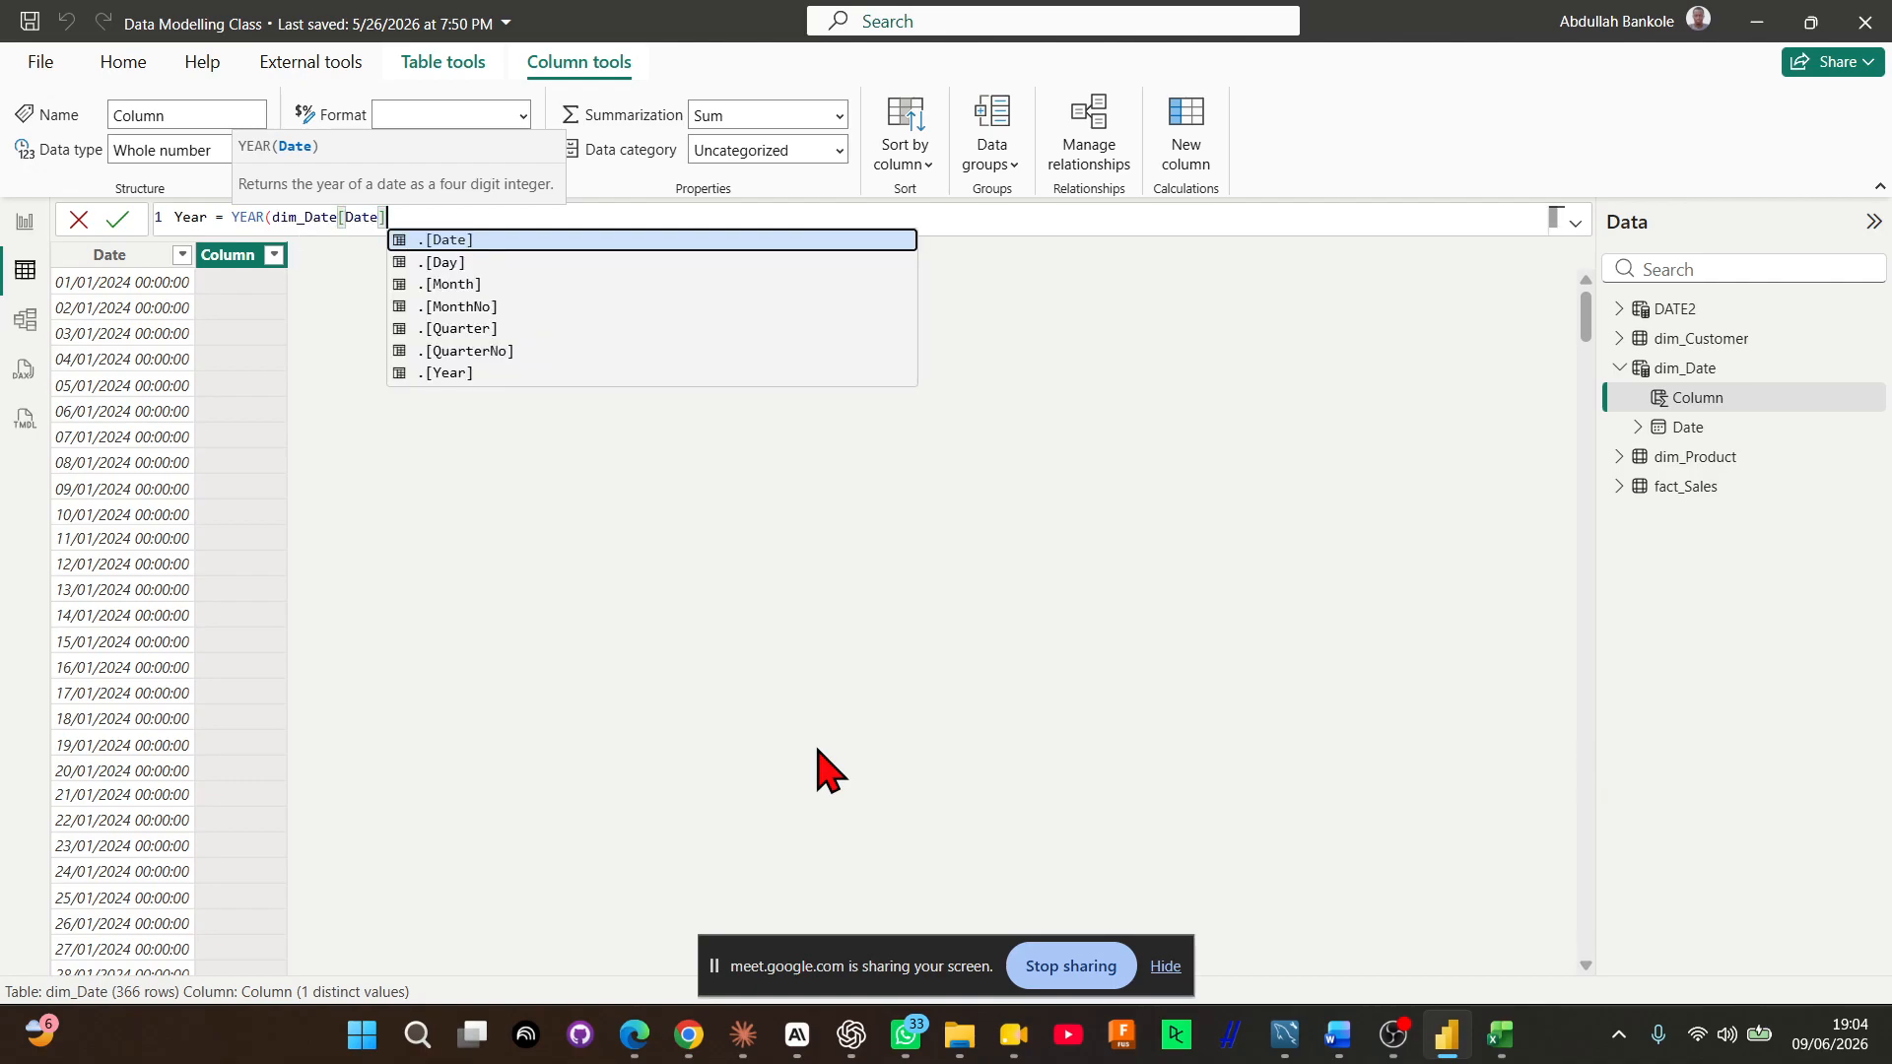
{"action": "type", "text": ")"}
{"action": "key", "text": "Return"}
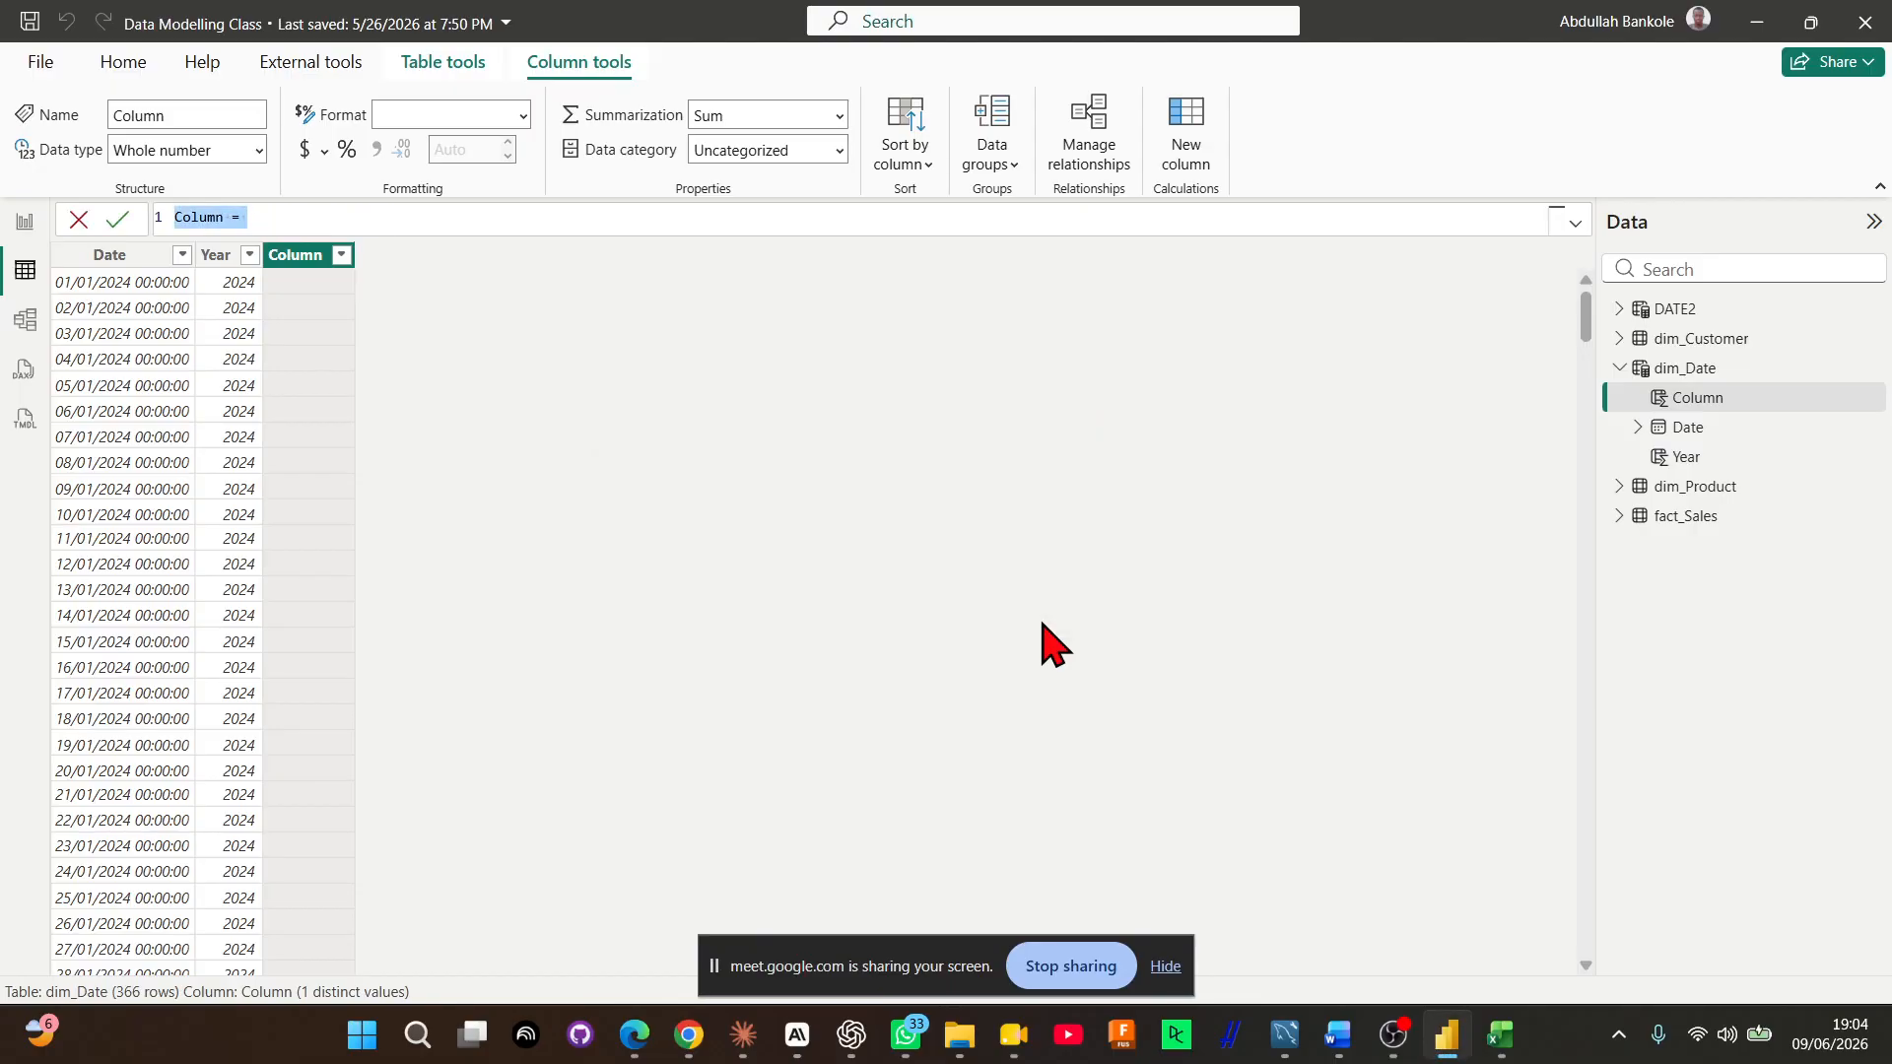
Start another calculated column in dim_Date and name it Month Number
{"action": "type", "text": "Month"}
{"action": "type", "text": " ="}
{"action": "key", "text": "BackSpace"}
{"action": "key", "text": "BackSpace"}
{"action": "key", "text": "BackSpace"}
{"action": "type", "text": "Number "}
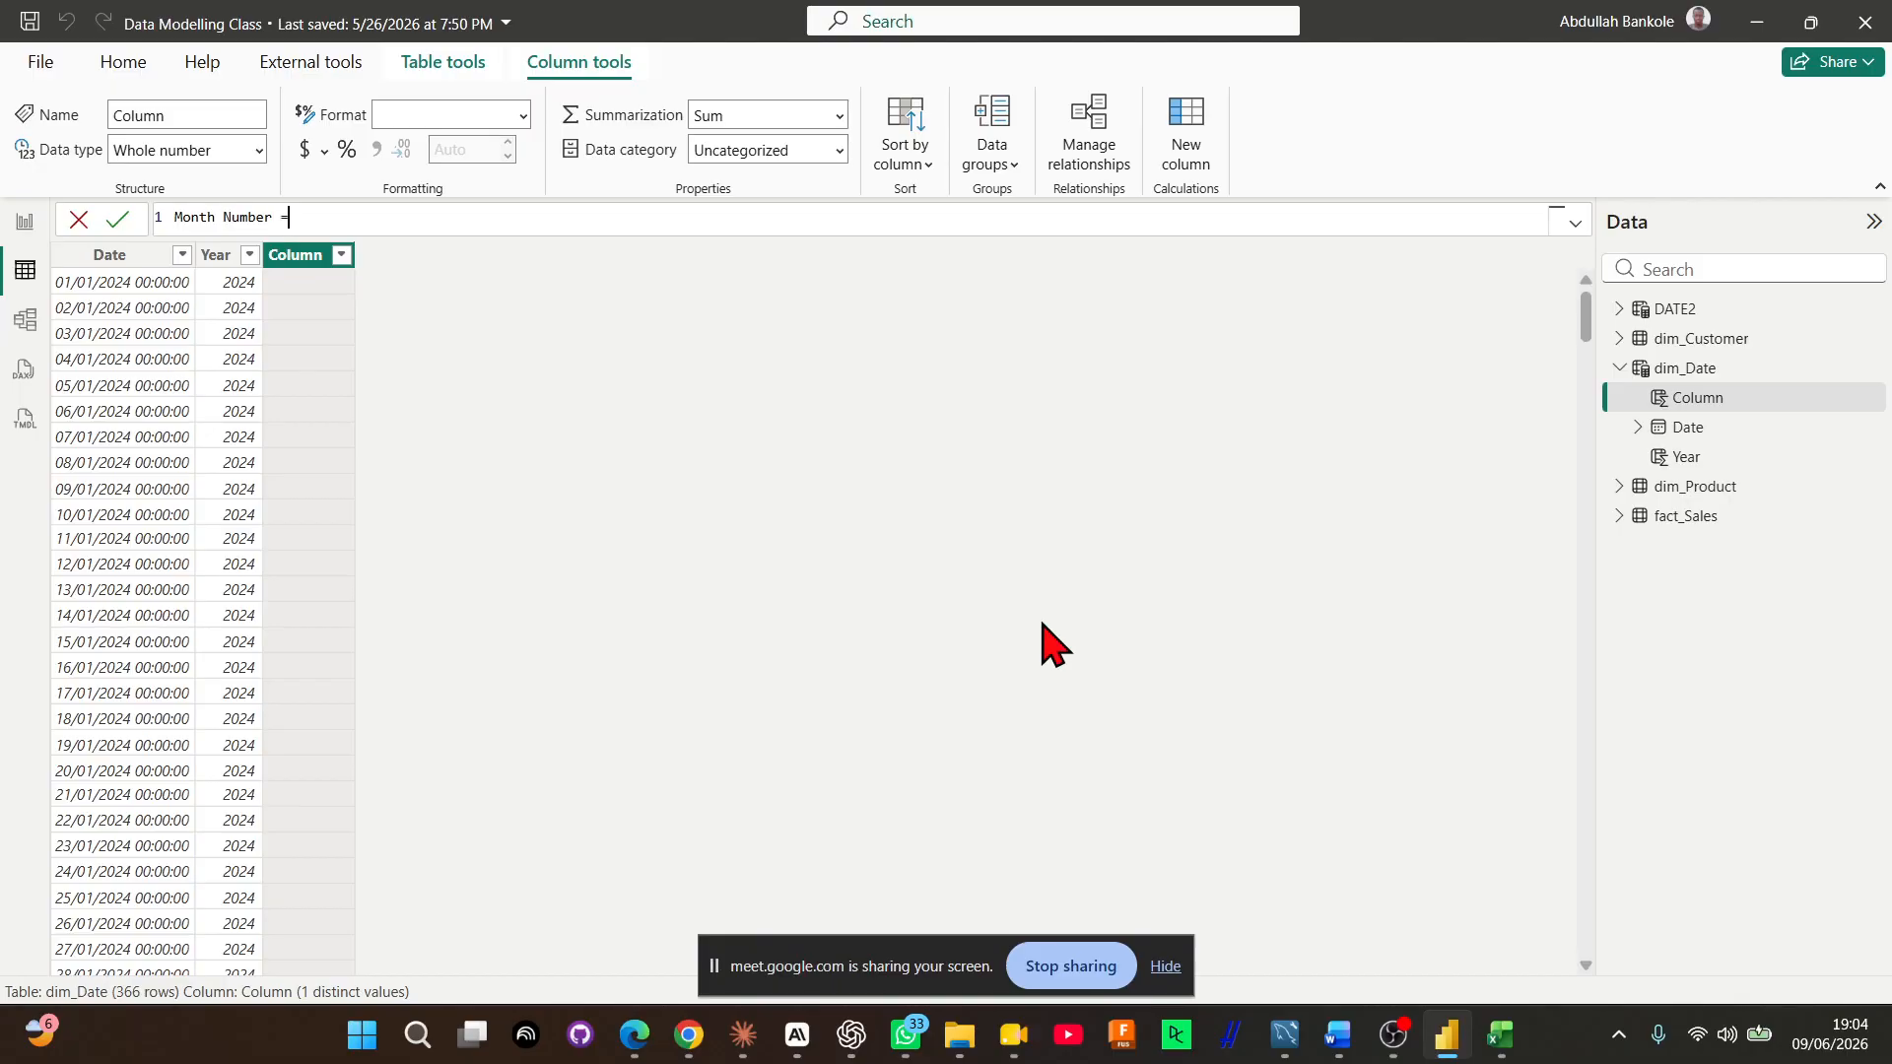
{"action": "type", "text": "= MONTH("}
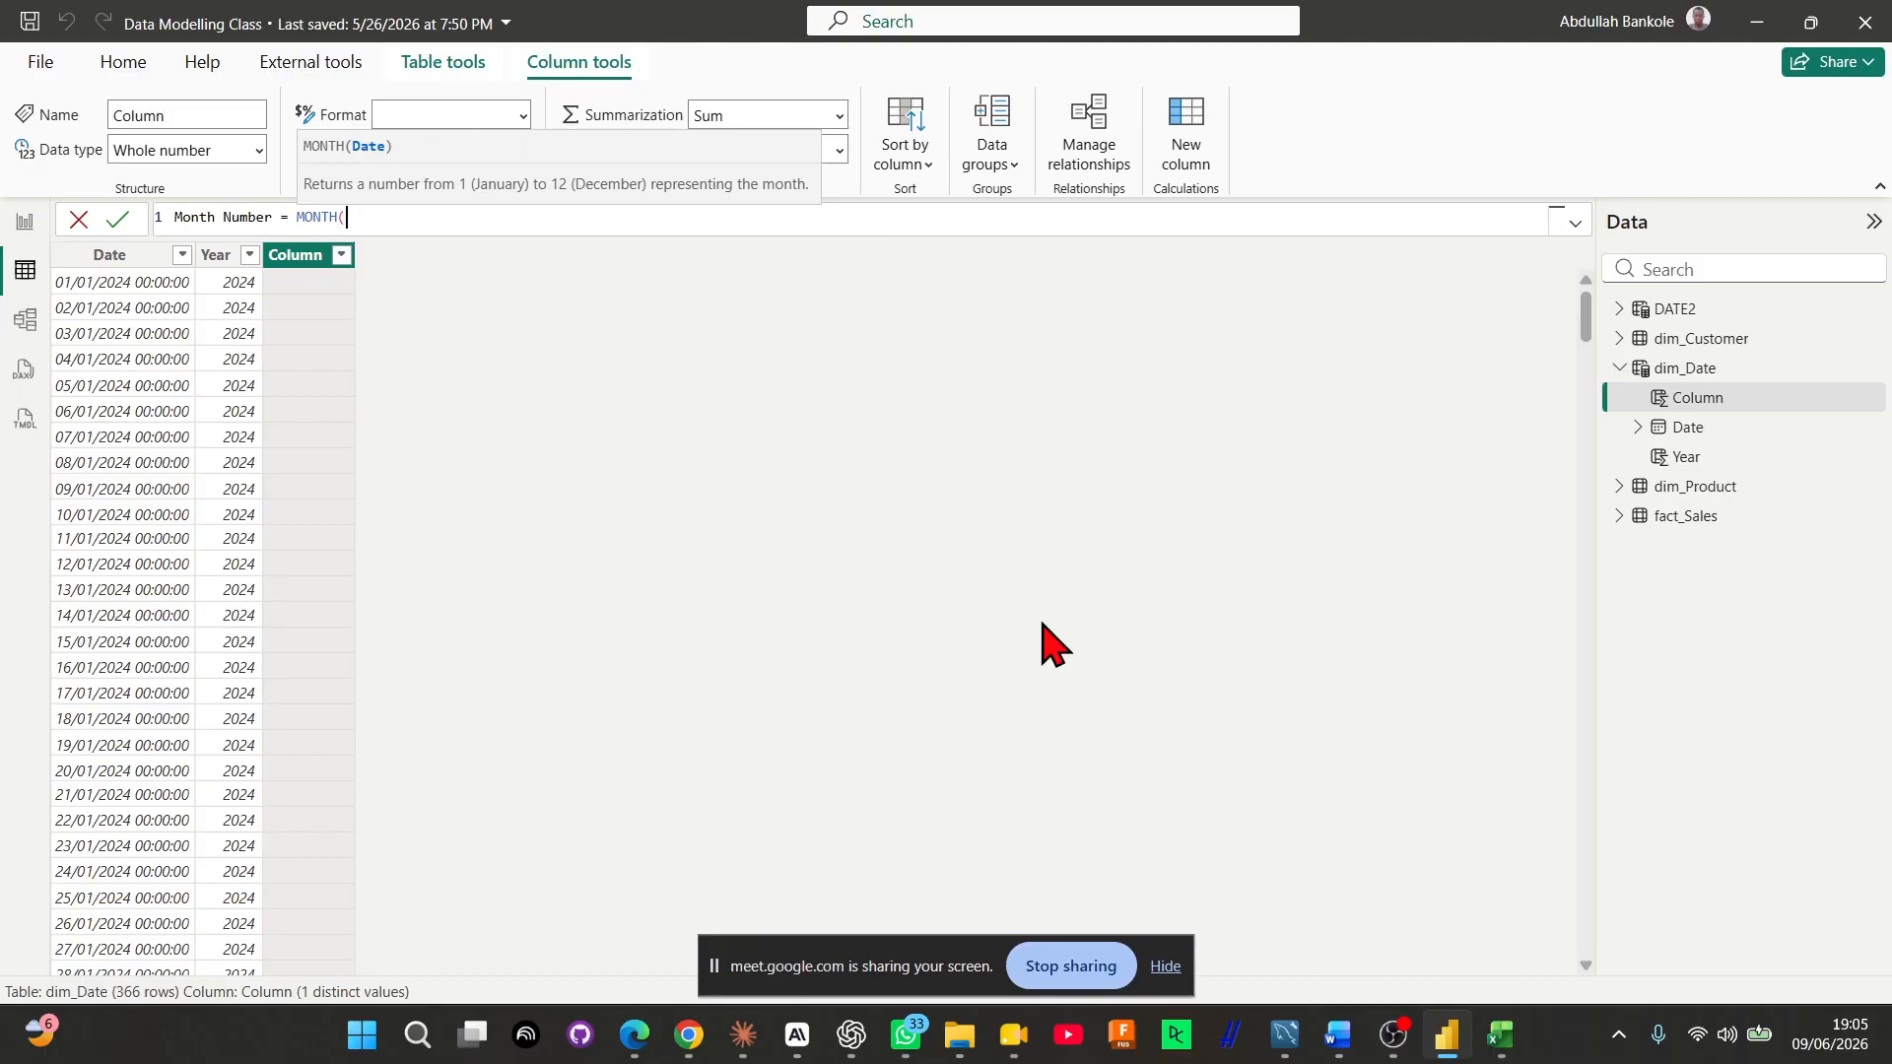
Define the Month Number column as MONTH(dim_Date[Date]) and commit the formula
{"action": "type", "text": "dim"}
{"action": "key", "text": "Down"}
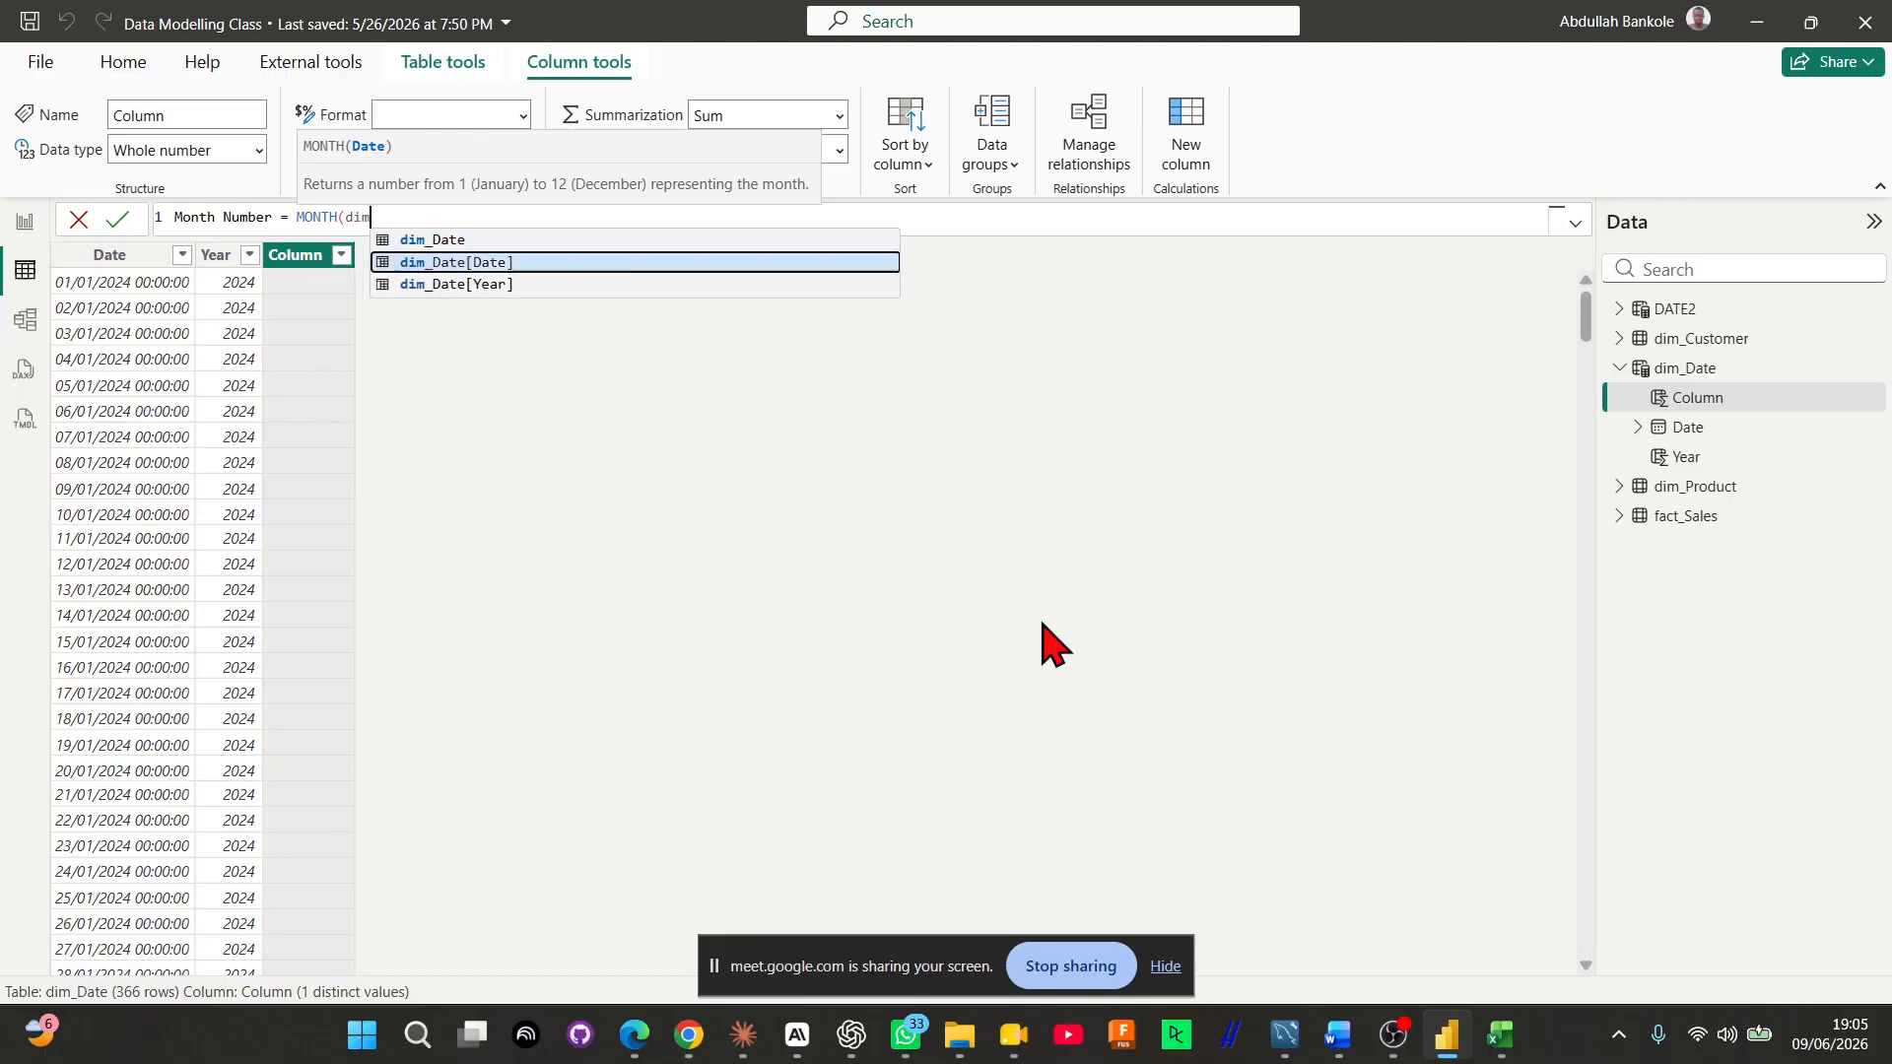
{"action": "key", "text": "Tab"}
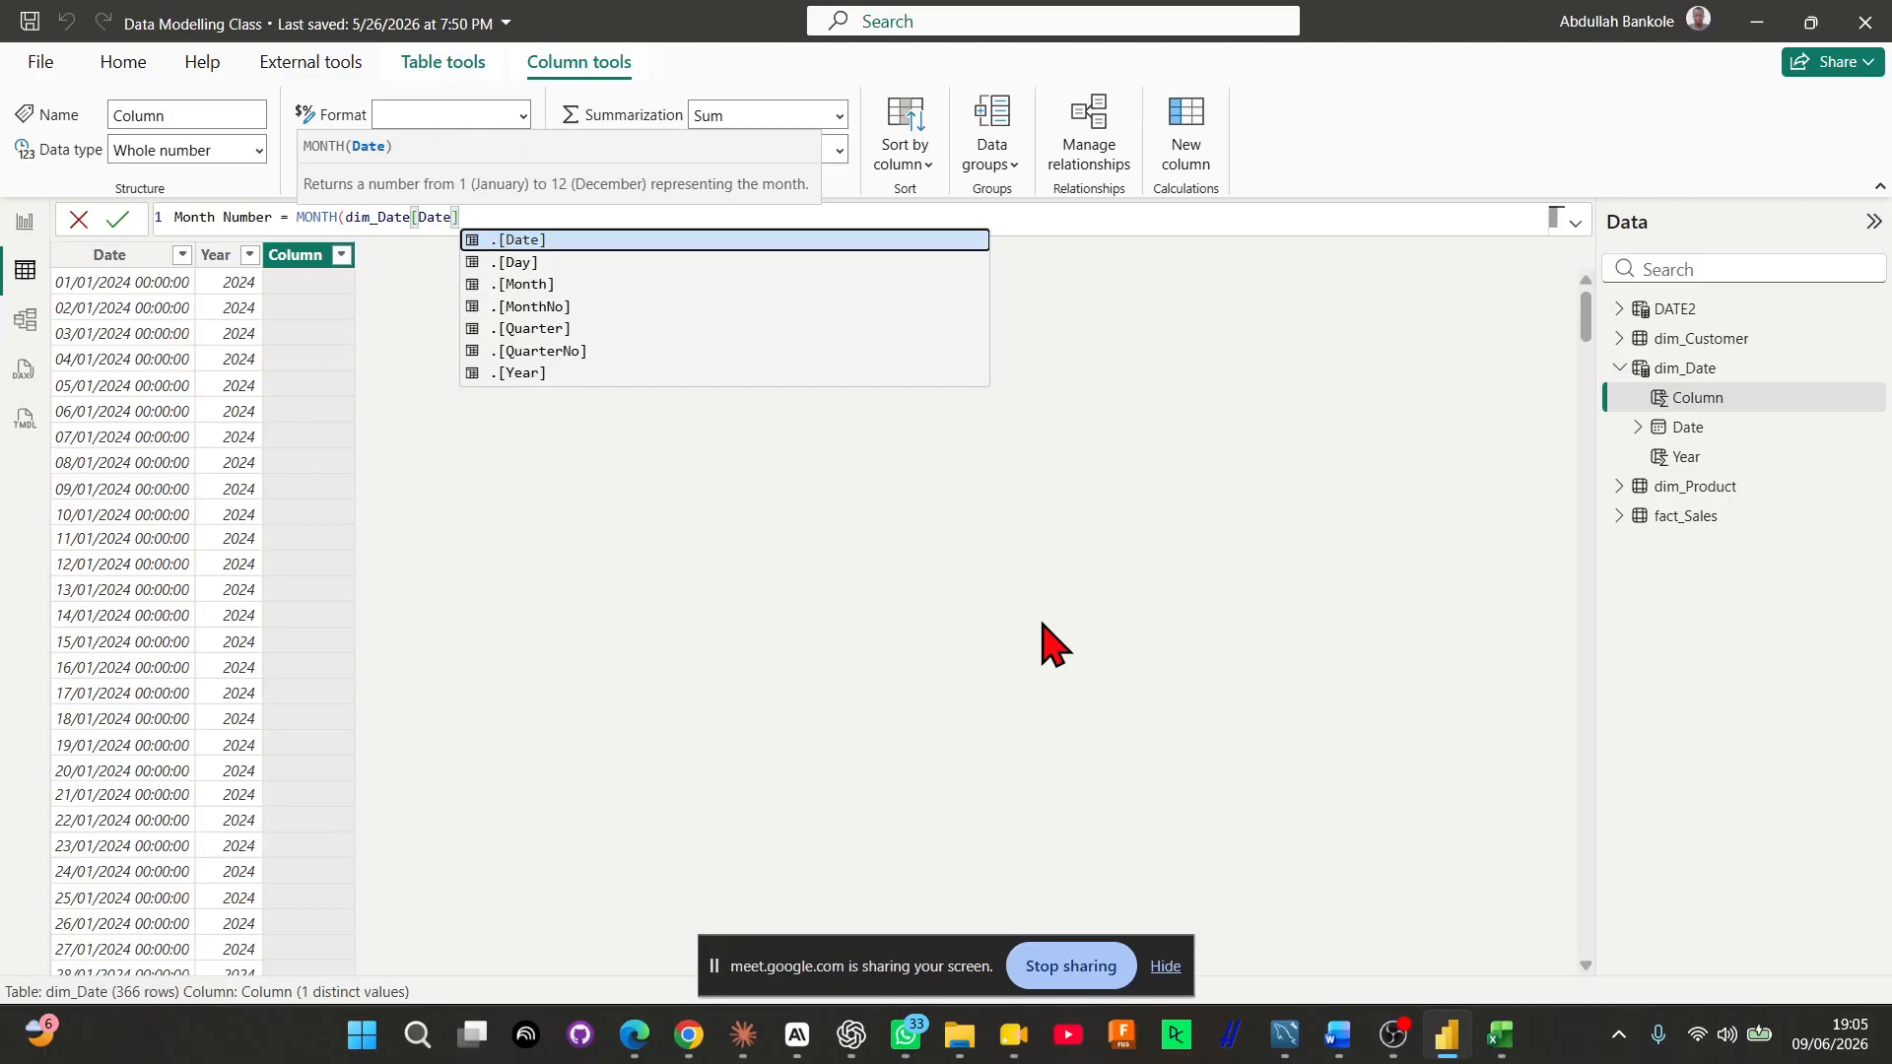
{"action": "type", "text": ")"}
{"action": "key", "text": "Return"}
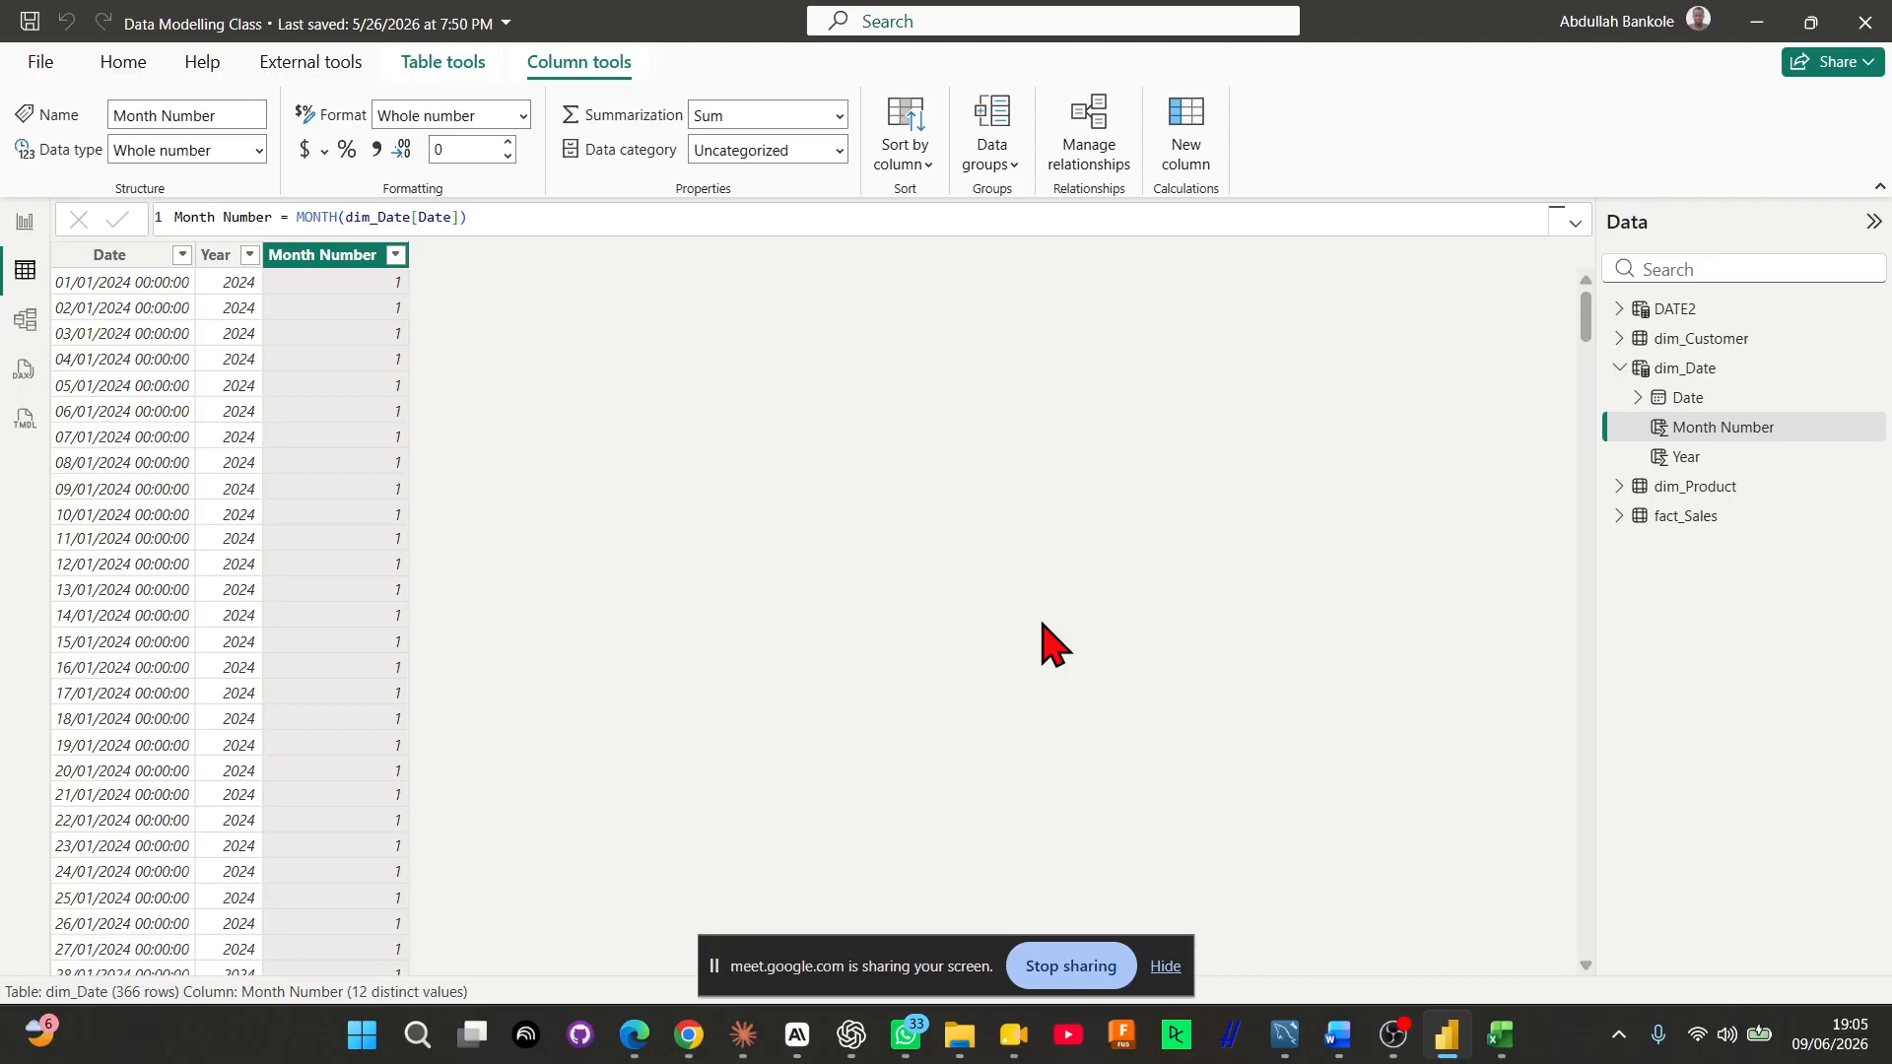
Start a calculated column named Month Name in dim_Date that uses the FORMAT function
{"action": "left_click", "coordinate": [1182, 165]}
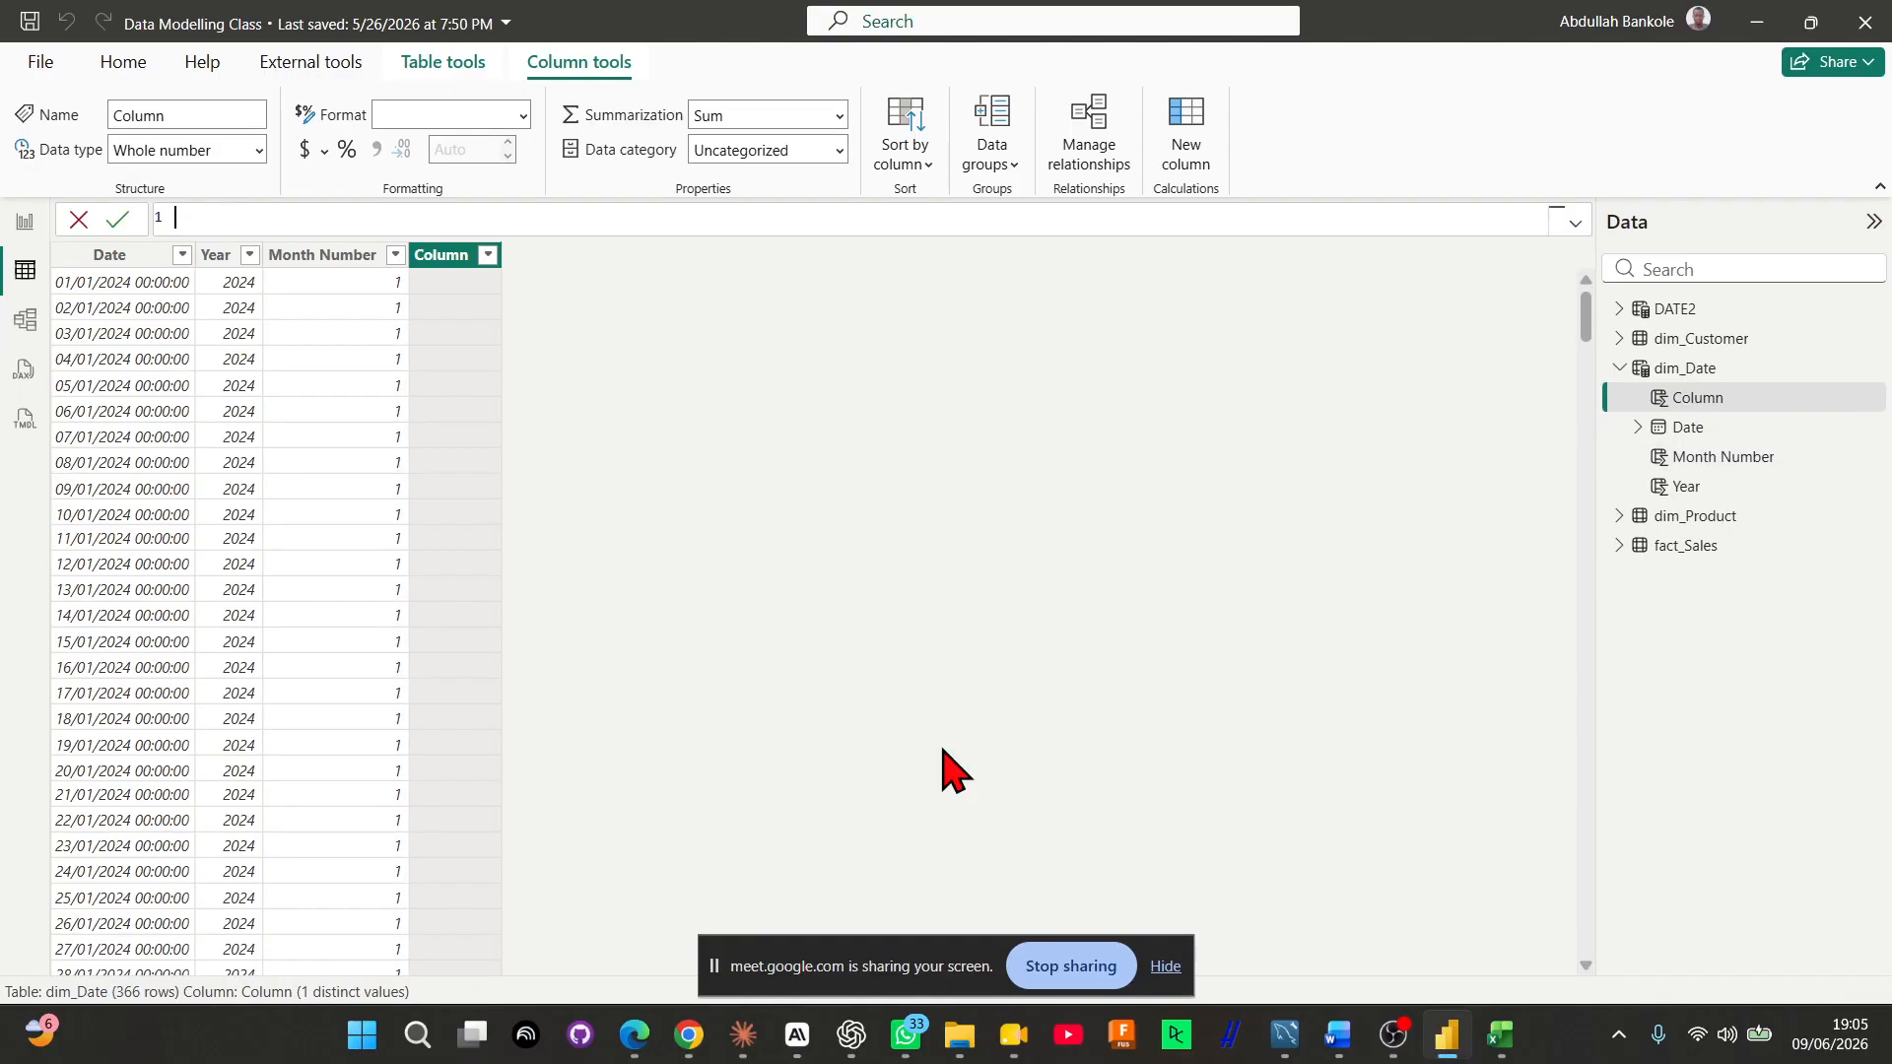
{"action": "type", "text": "Month Name = Format"}
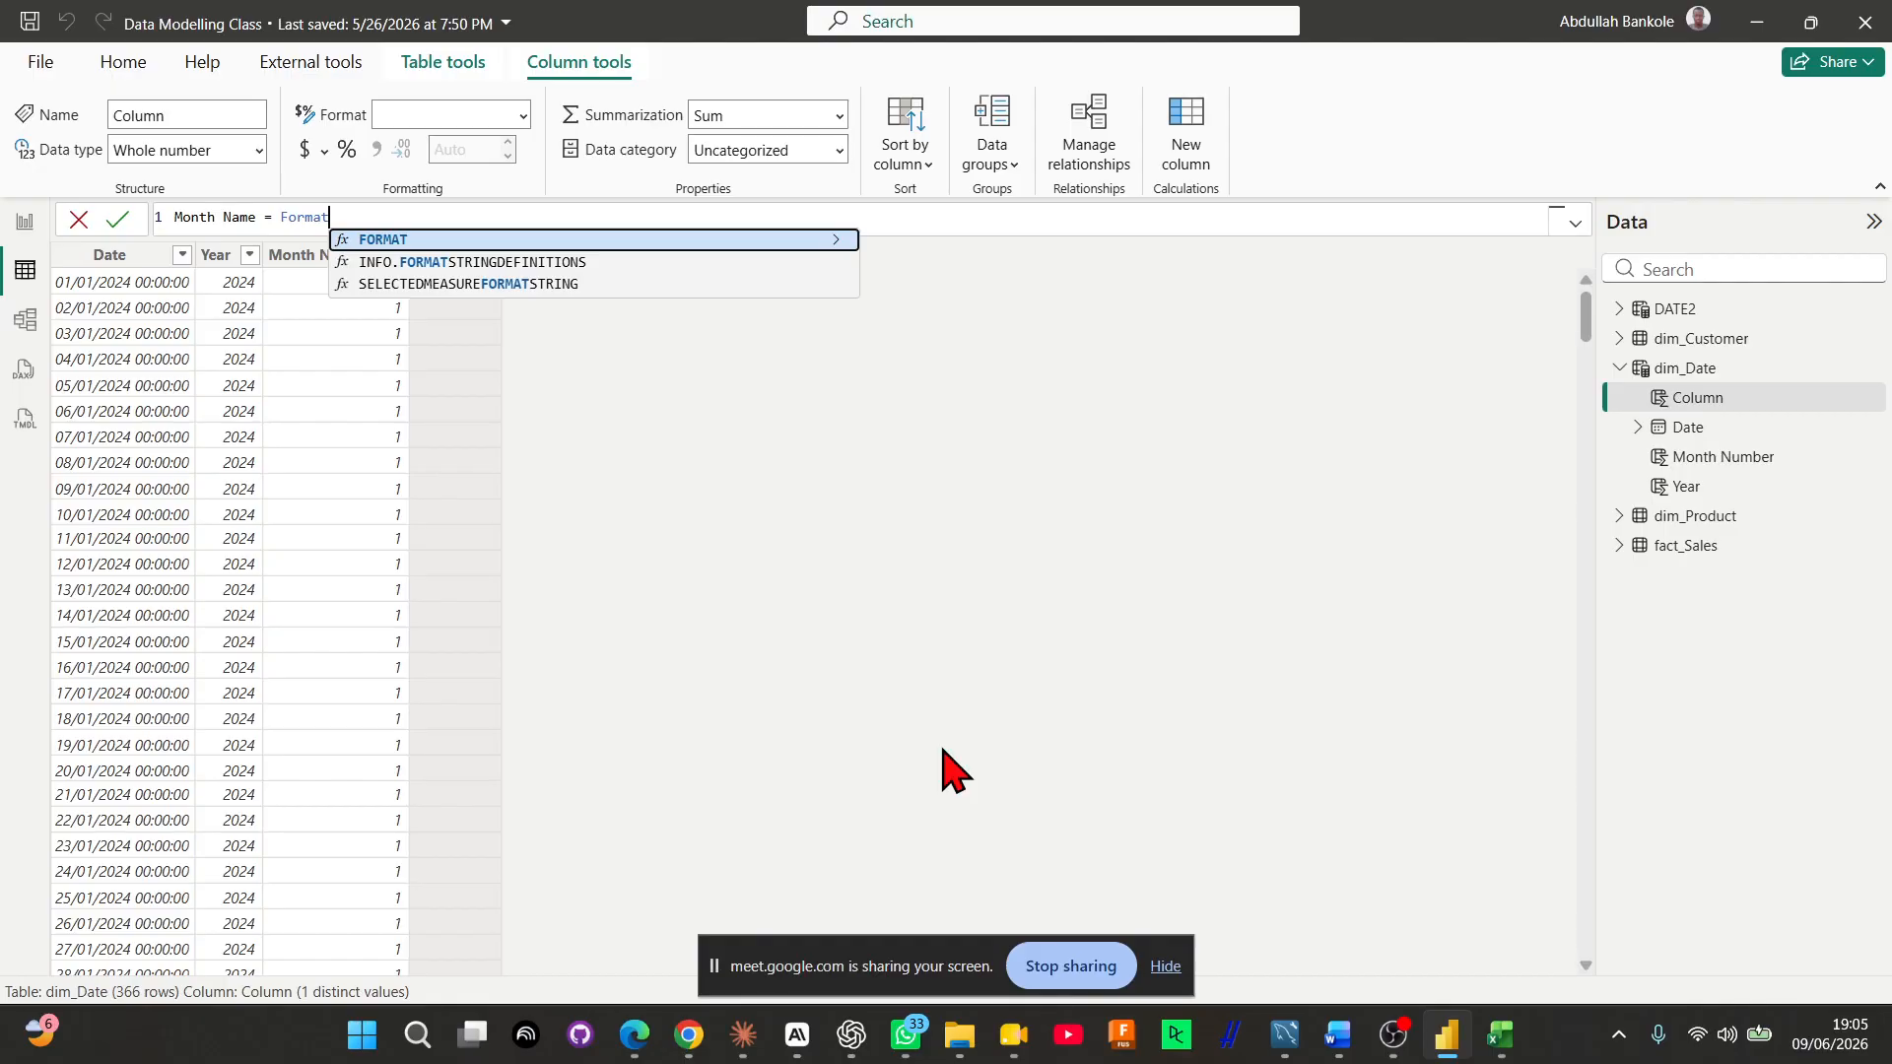
{"action": "key", "text": "Tab"}
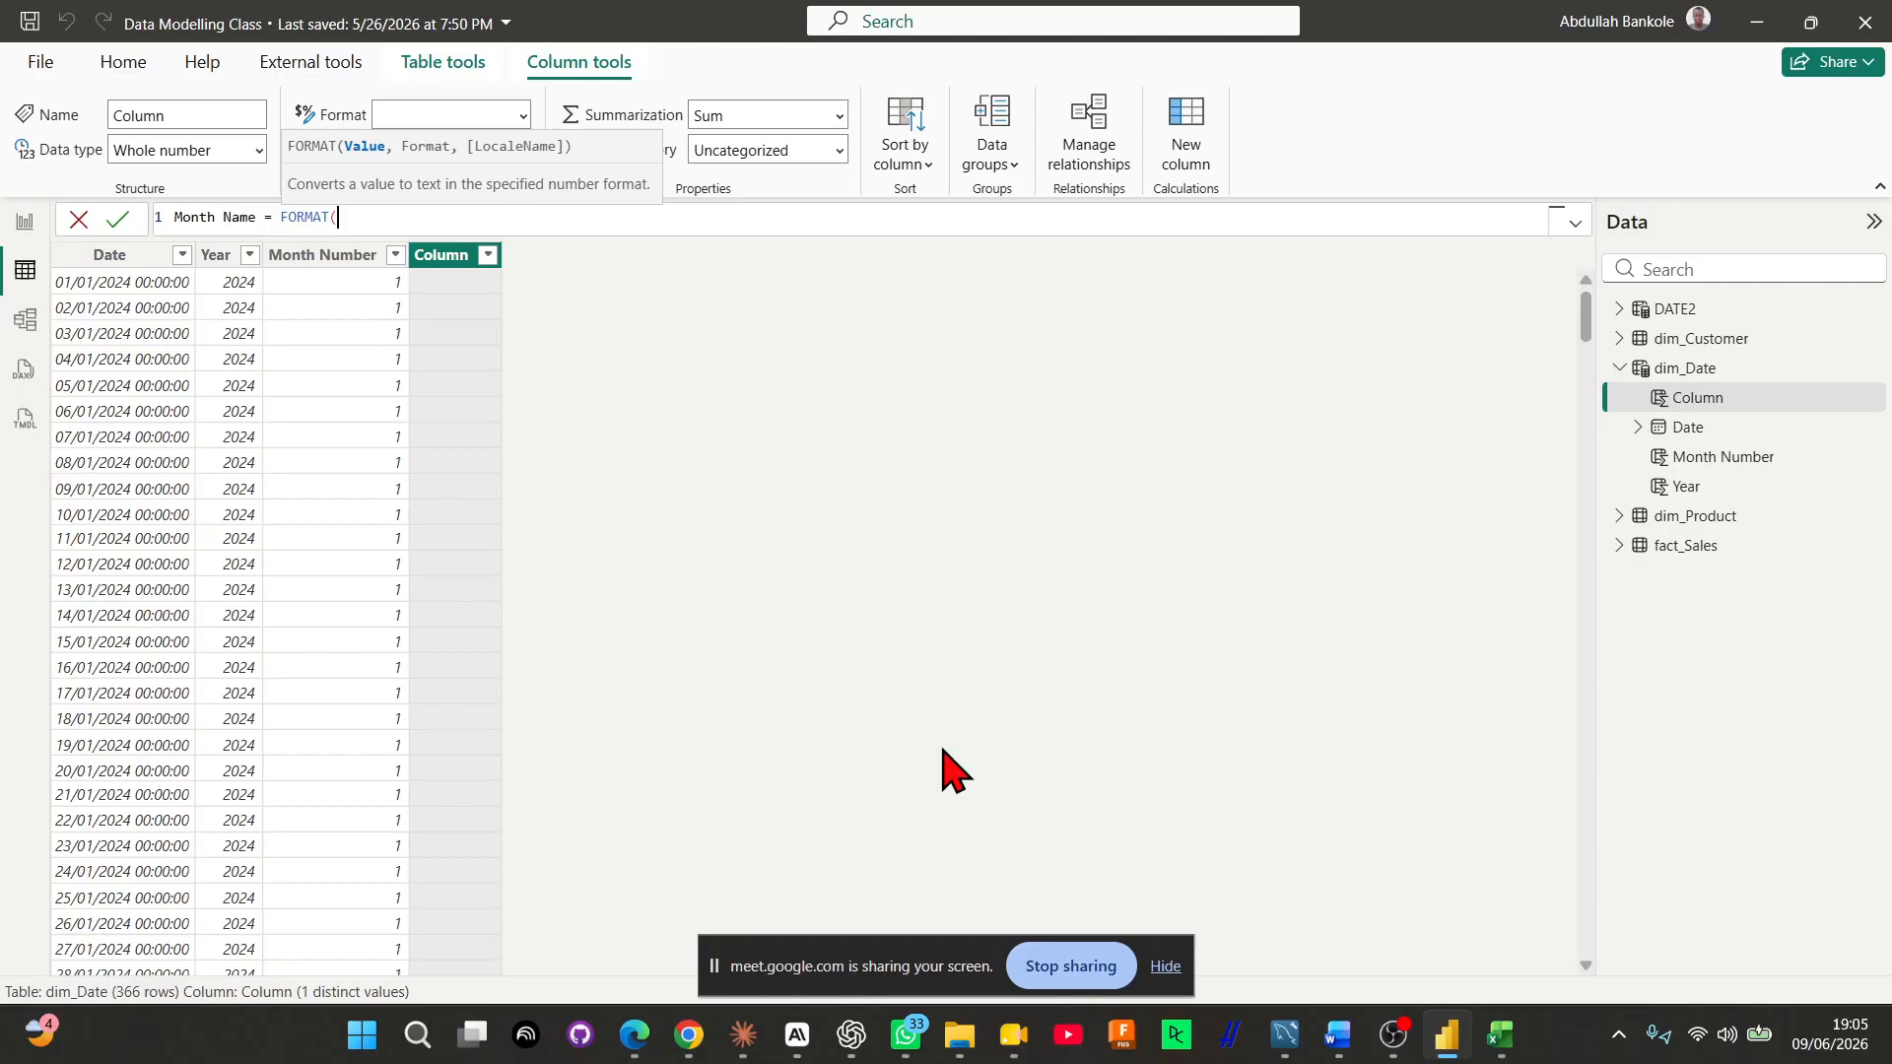
Give the Month Name column's FORMAT function the arguments dim_Date[Date] and "mmmm", and commit the formula
{"action": "type", "text": "dime"}
{"action": "key", "text": "BackSpace"}
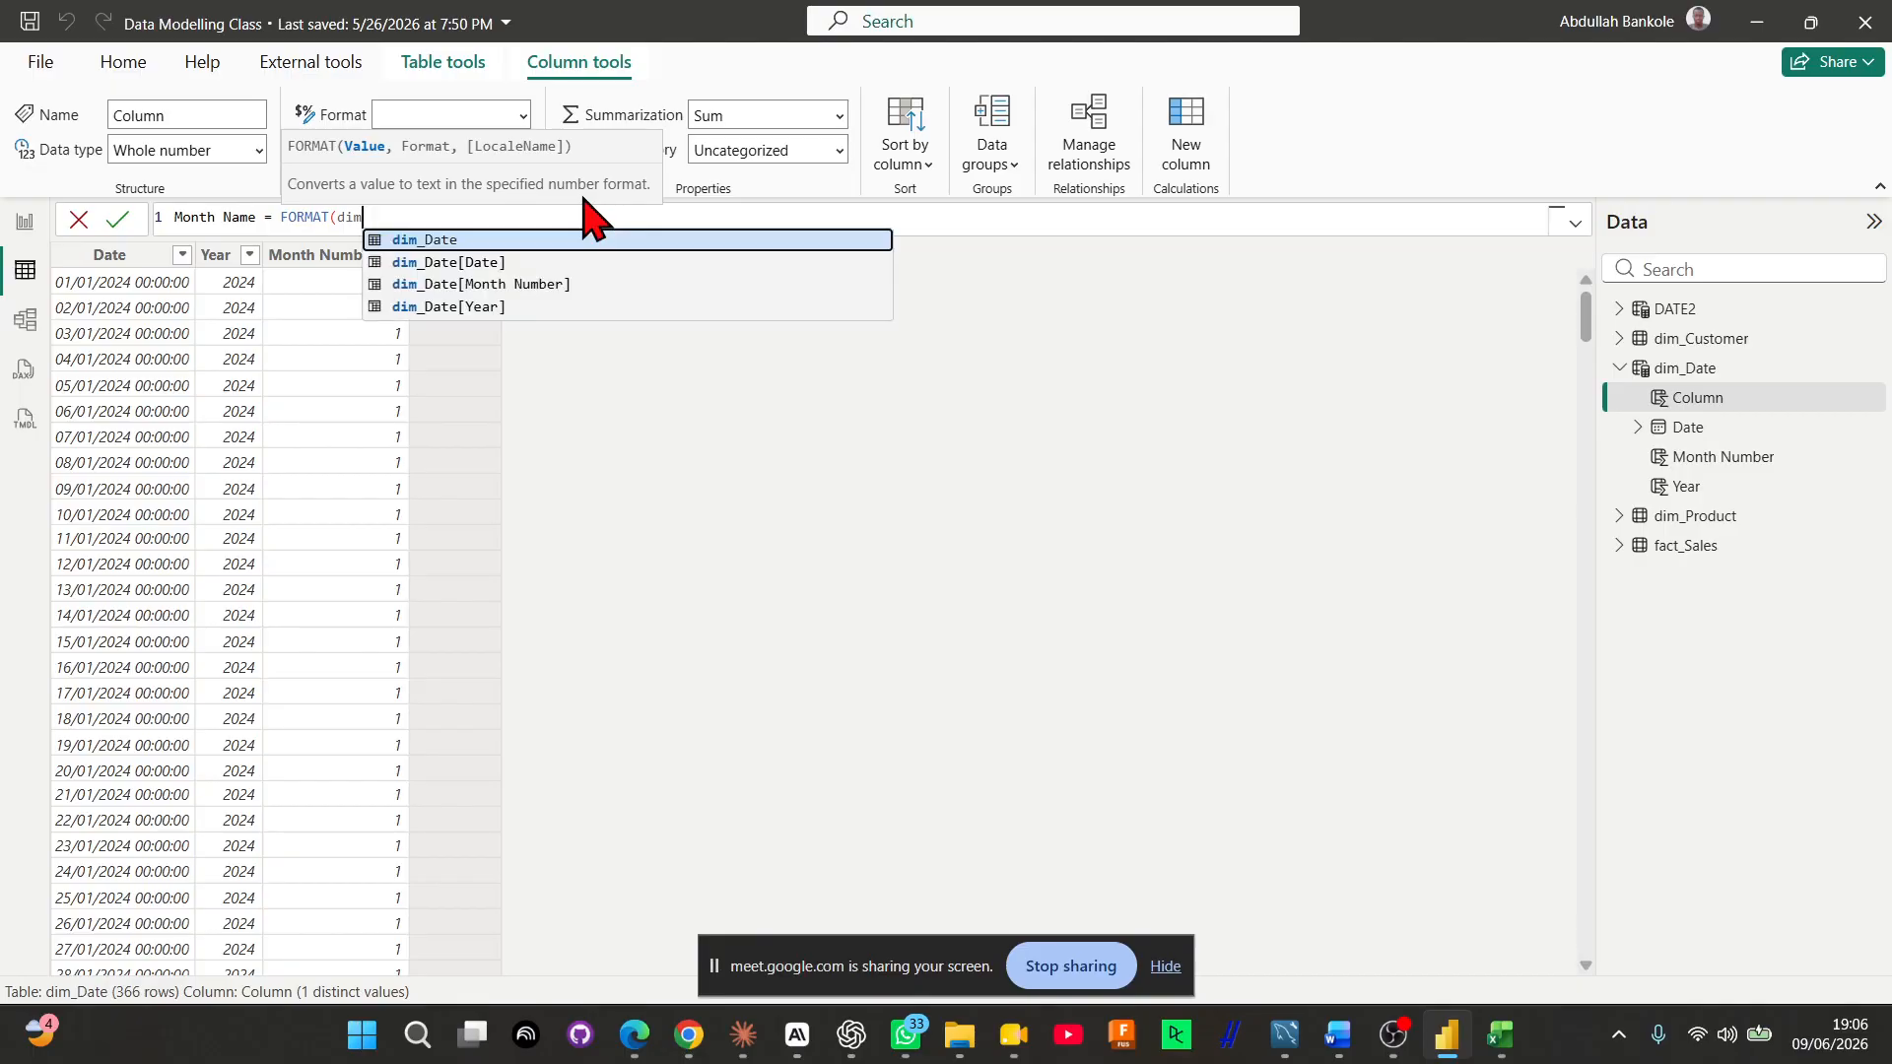
{"action": "key", "text": "Down"}
{"action": "key", "text": "Tab"}
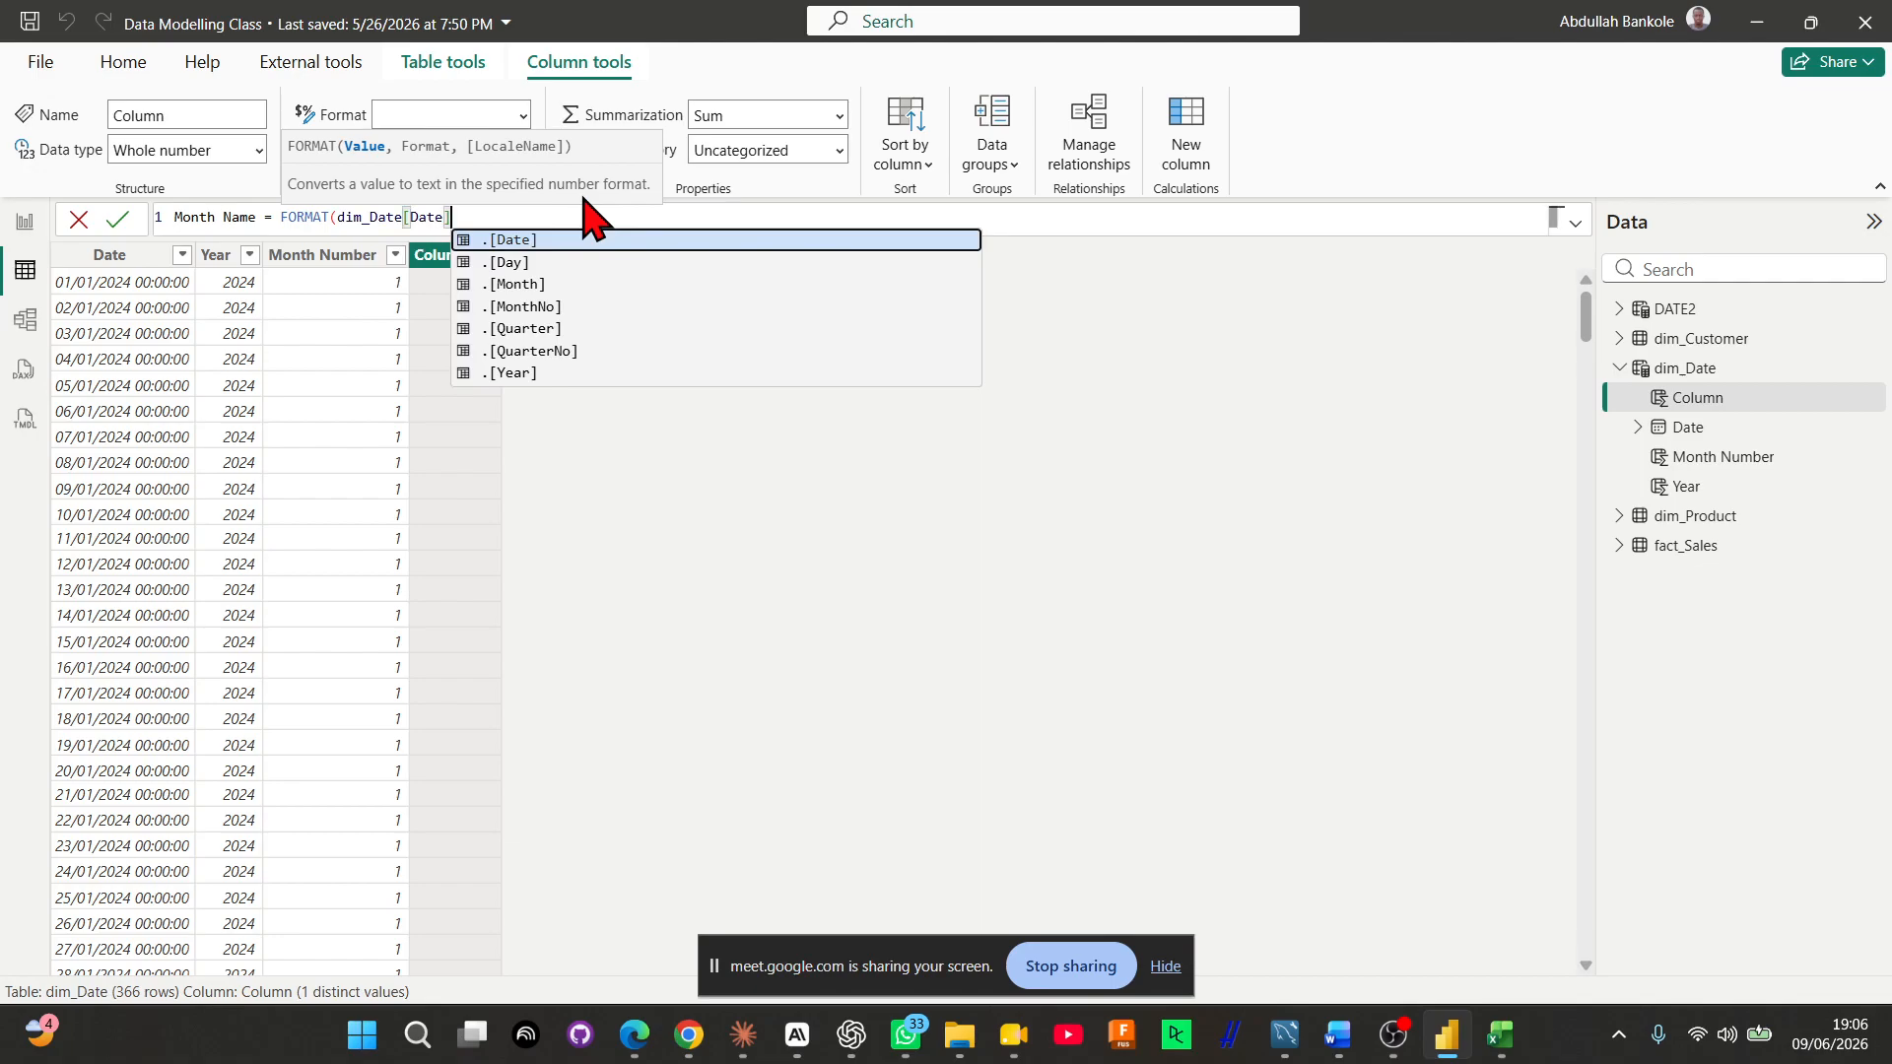
{"action": "type", "text": ","}
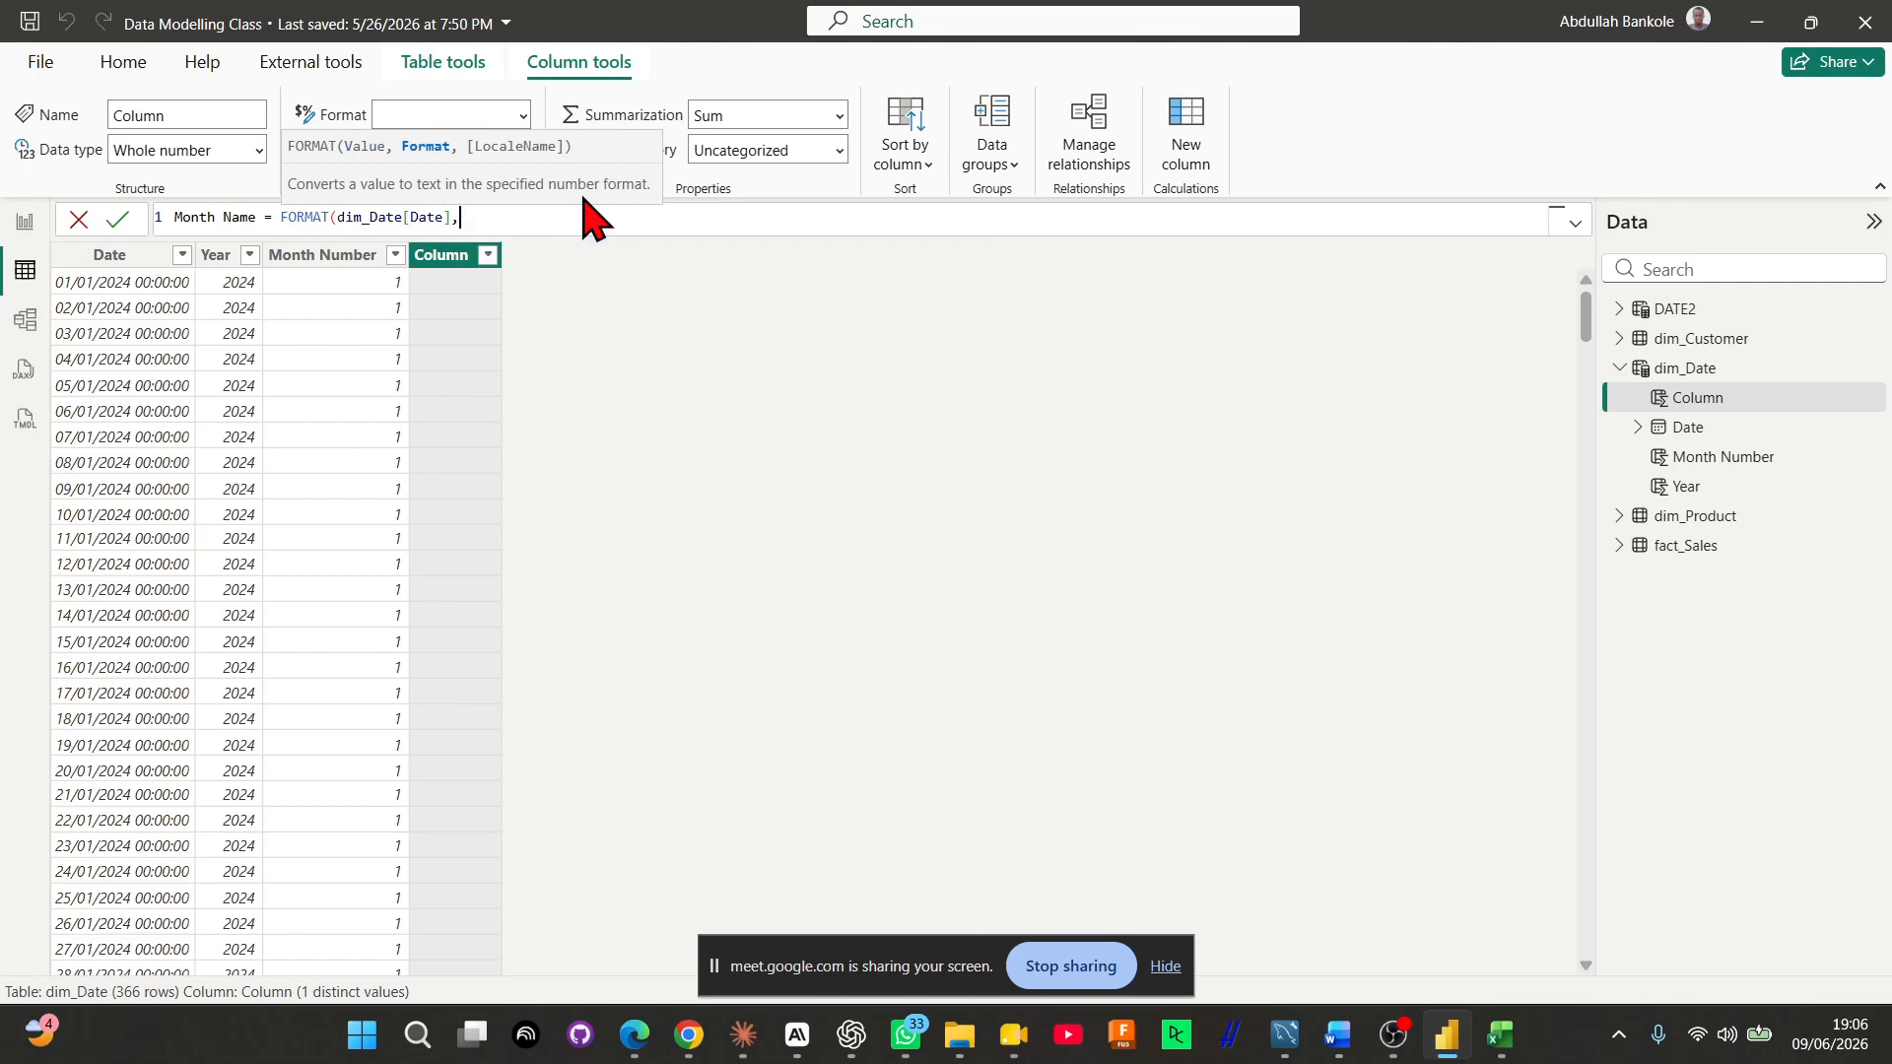
{"action": "type", "text": "\"mmmm\")"}
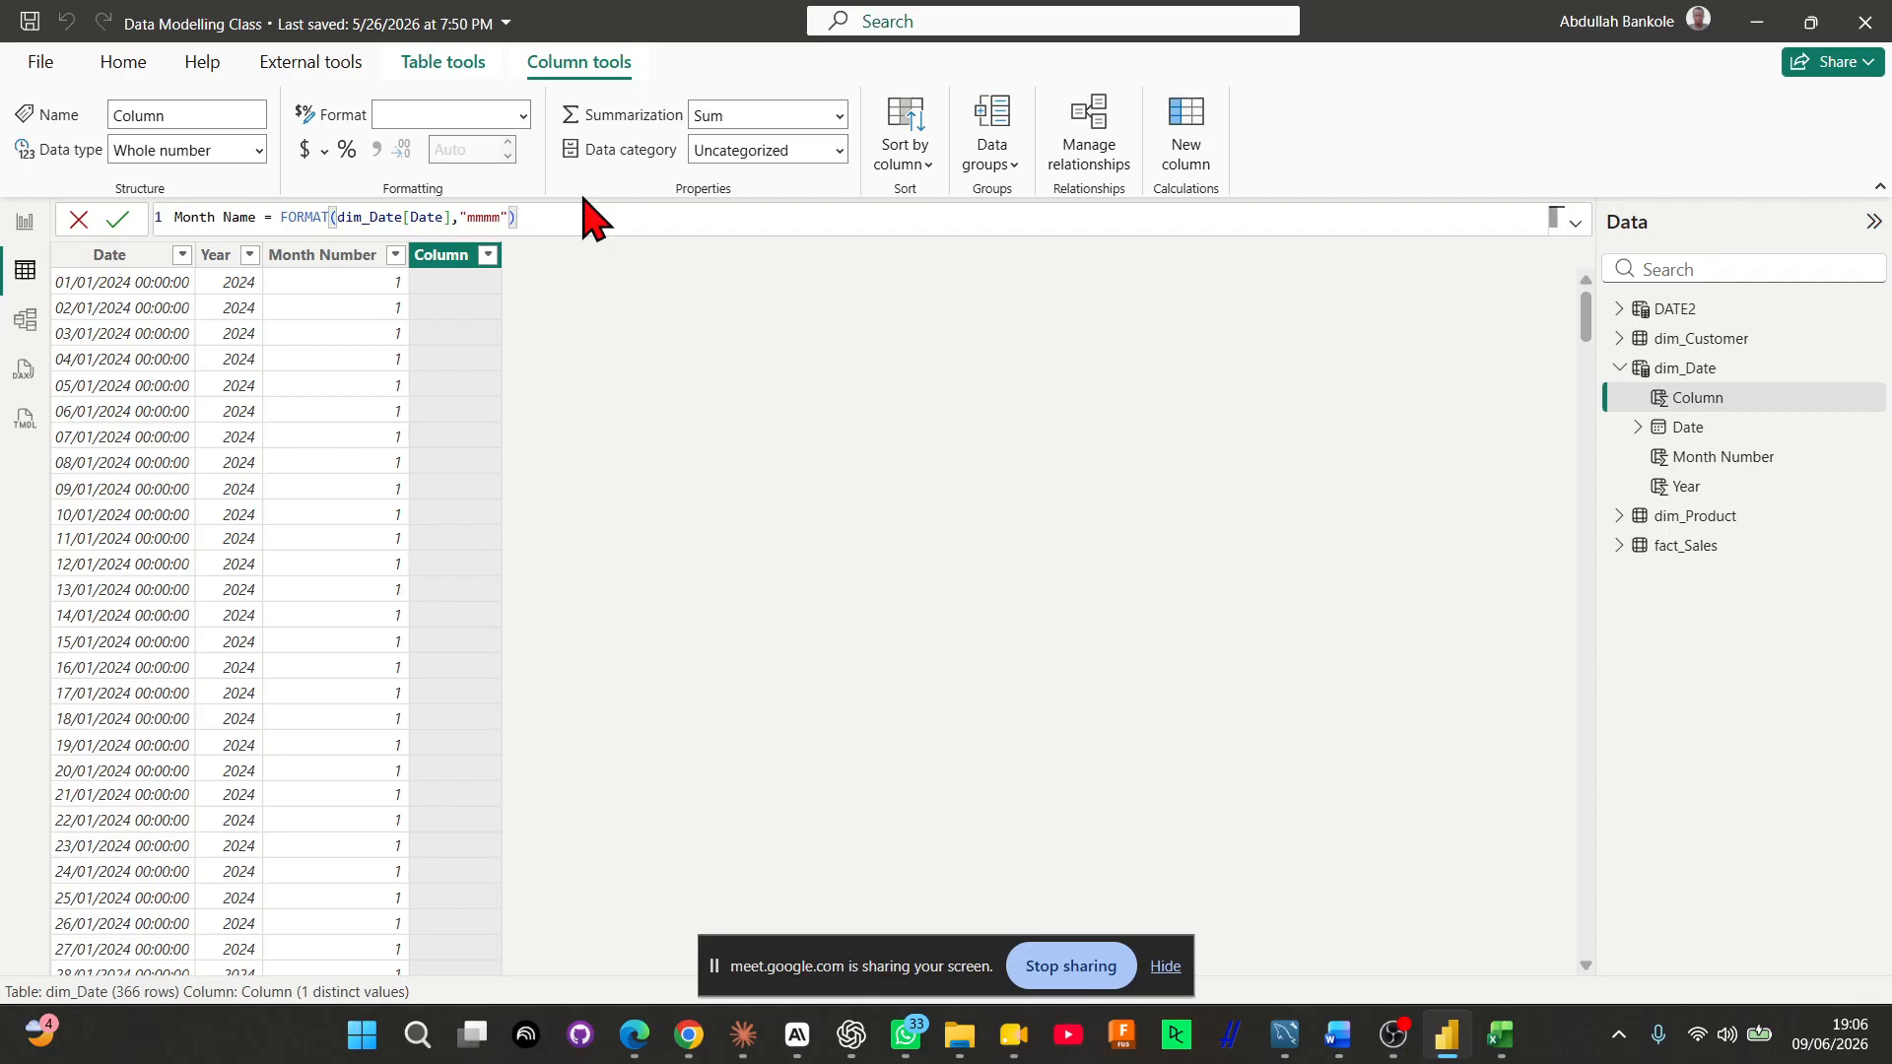
{"action": "key", "text": "Return"}
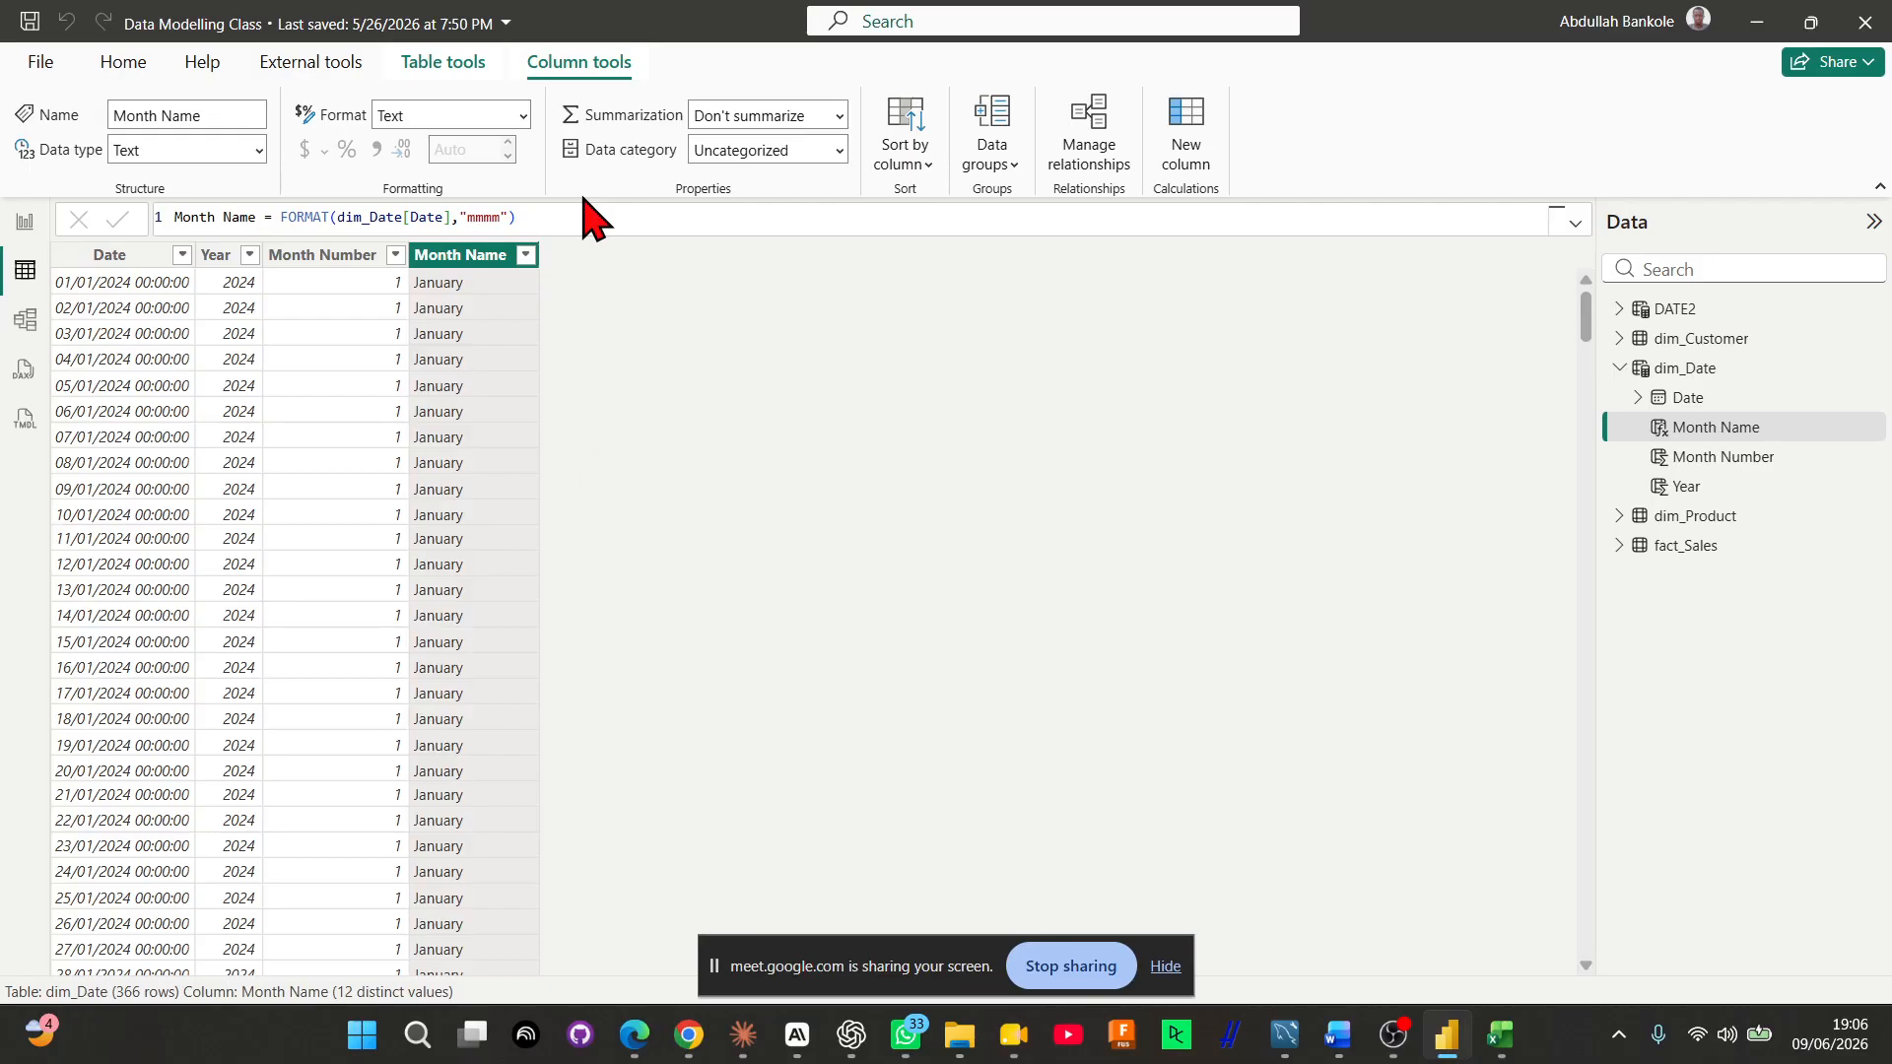
Copy the whole Month Name formula into a new calculated column in dim_Date
{"action": "left_click_drag", "start_coordinate": [515, 218], "coordinate": [105, 173]}
{"action": "key", "text": "ctrl+c"}
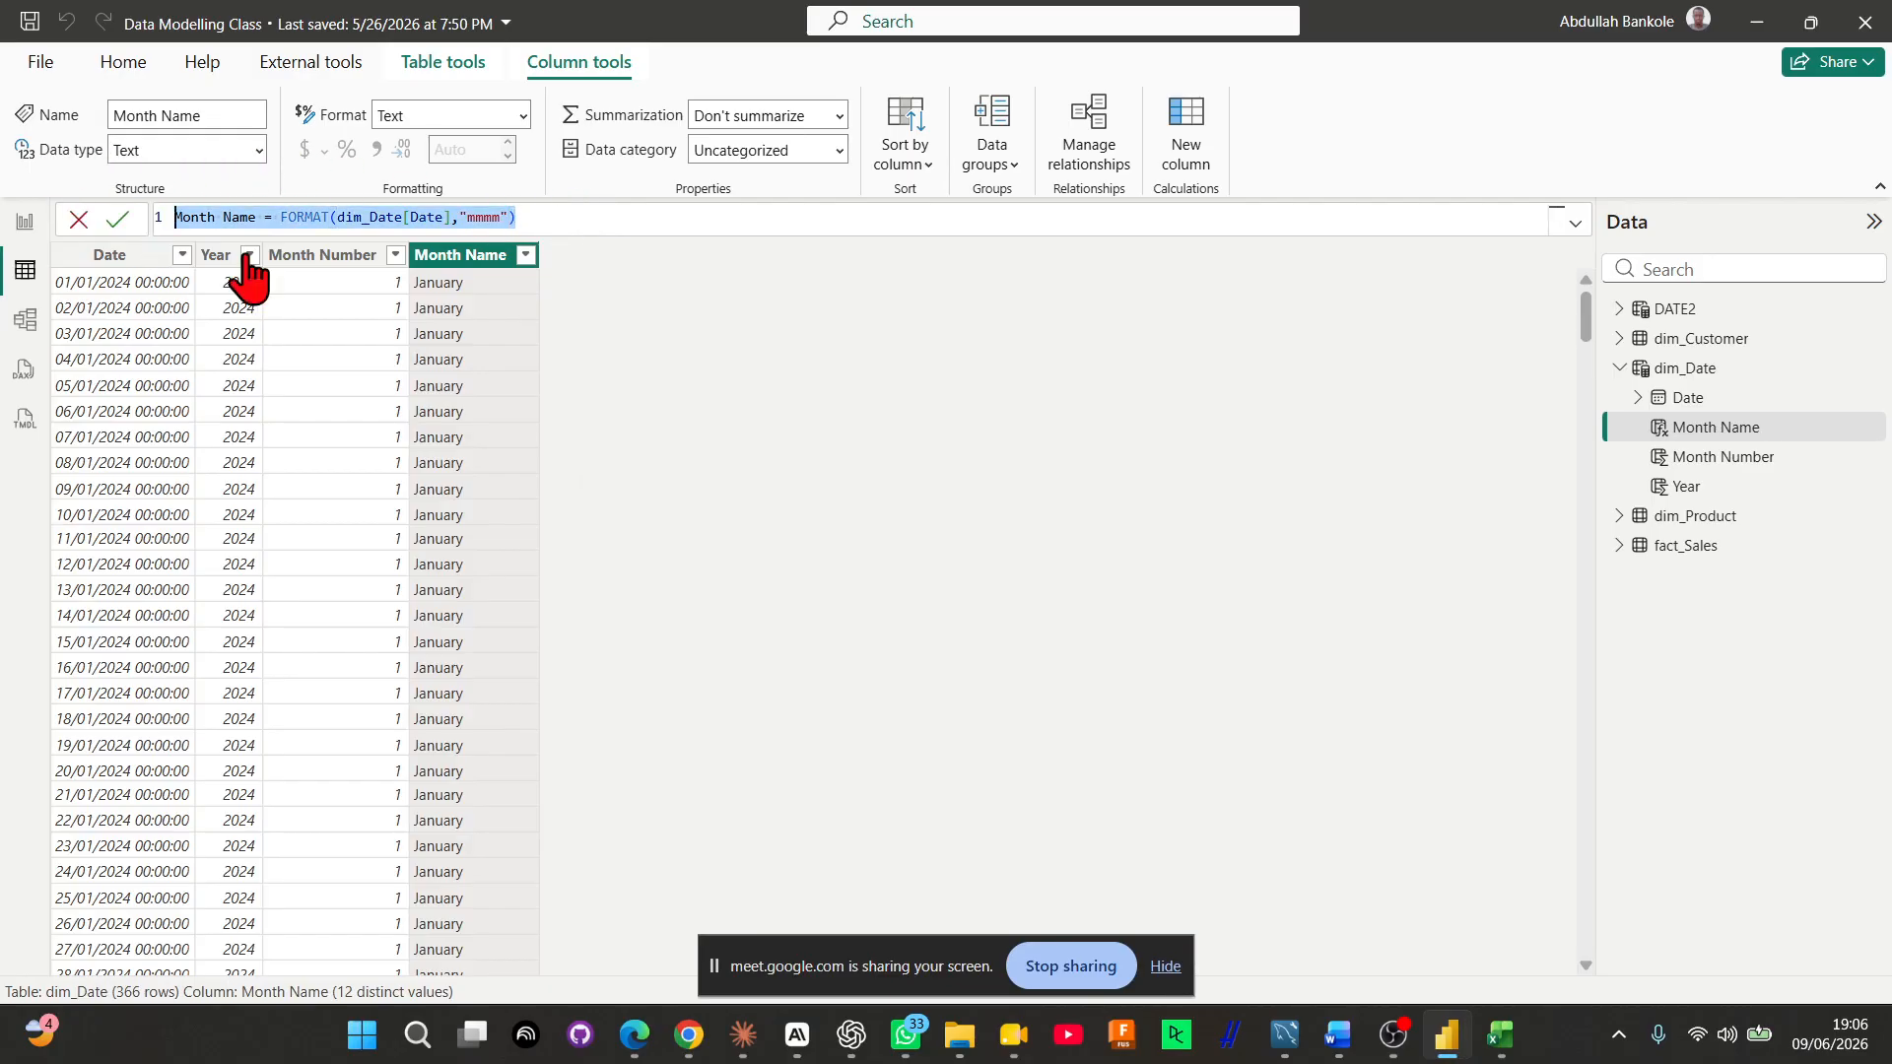
{"action": "left_click", "coordinate": [631, 277]}
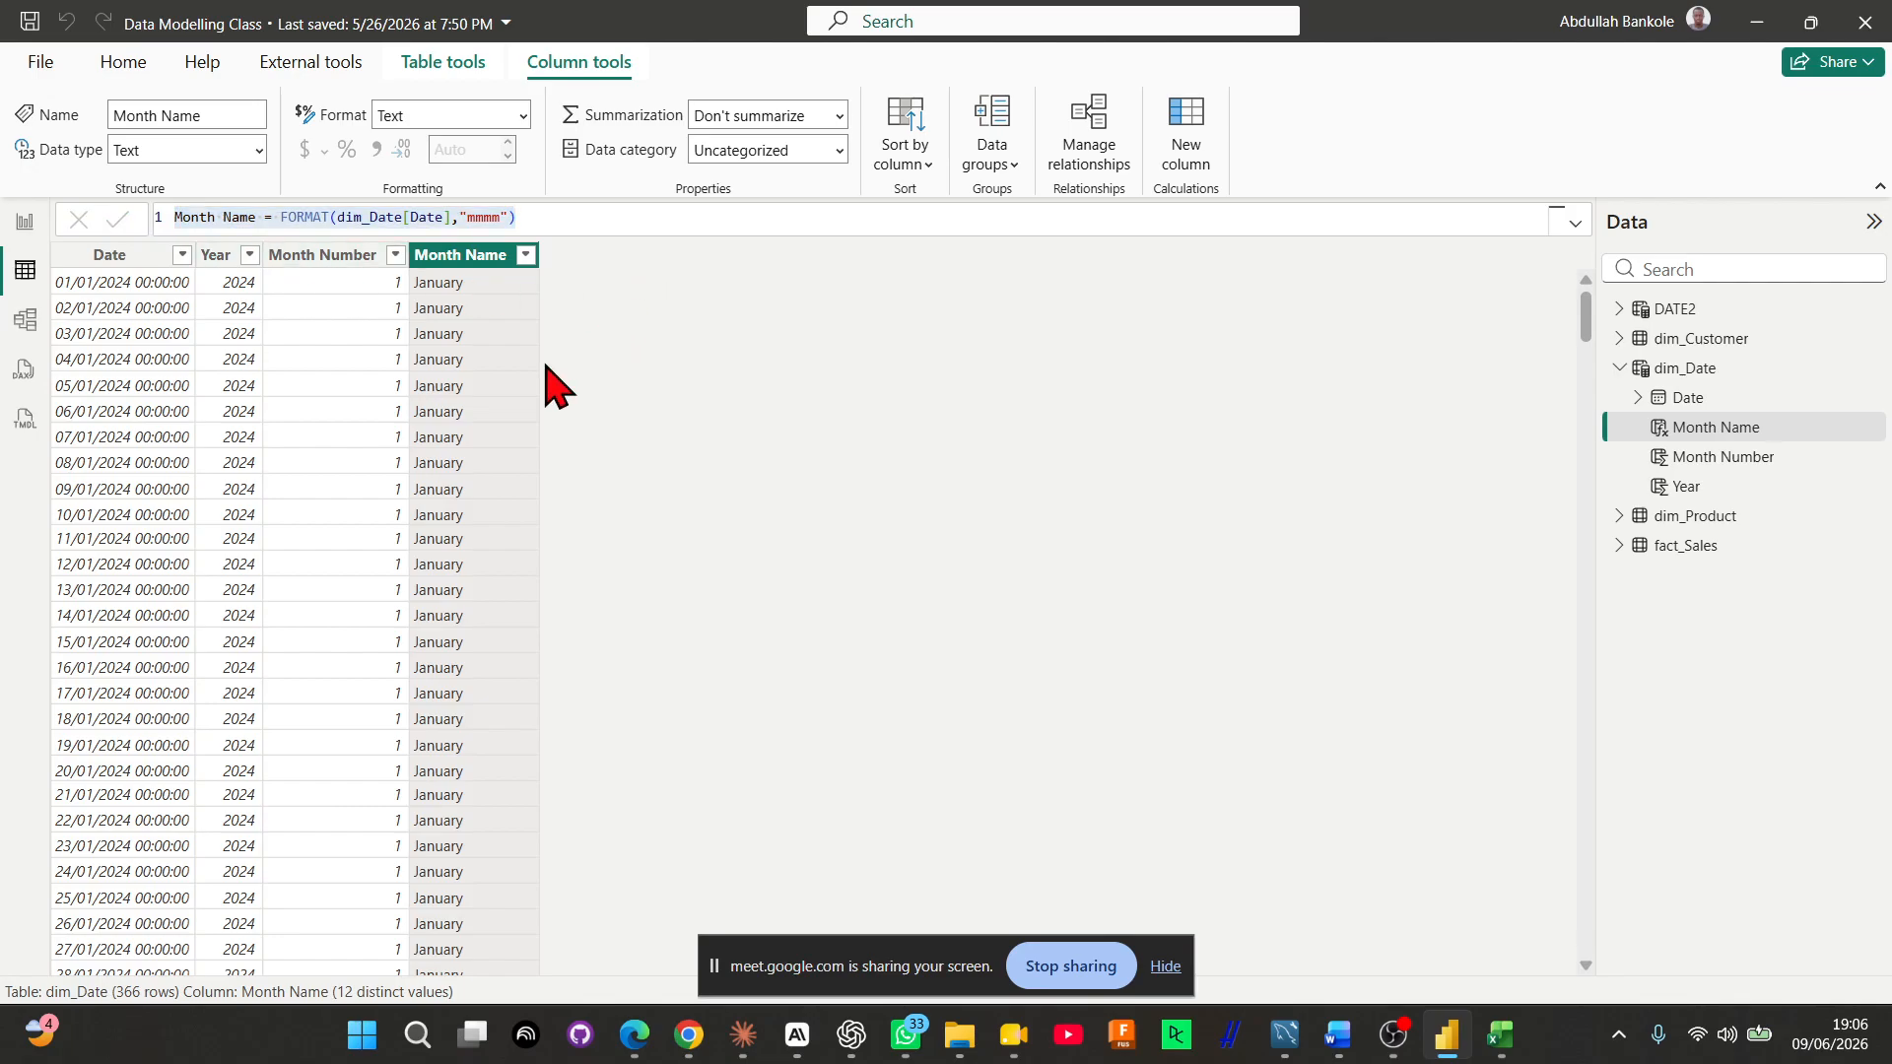
{"action": "left_click", "coordinate": [1194, 126]}
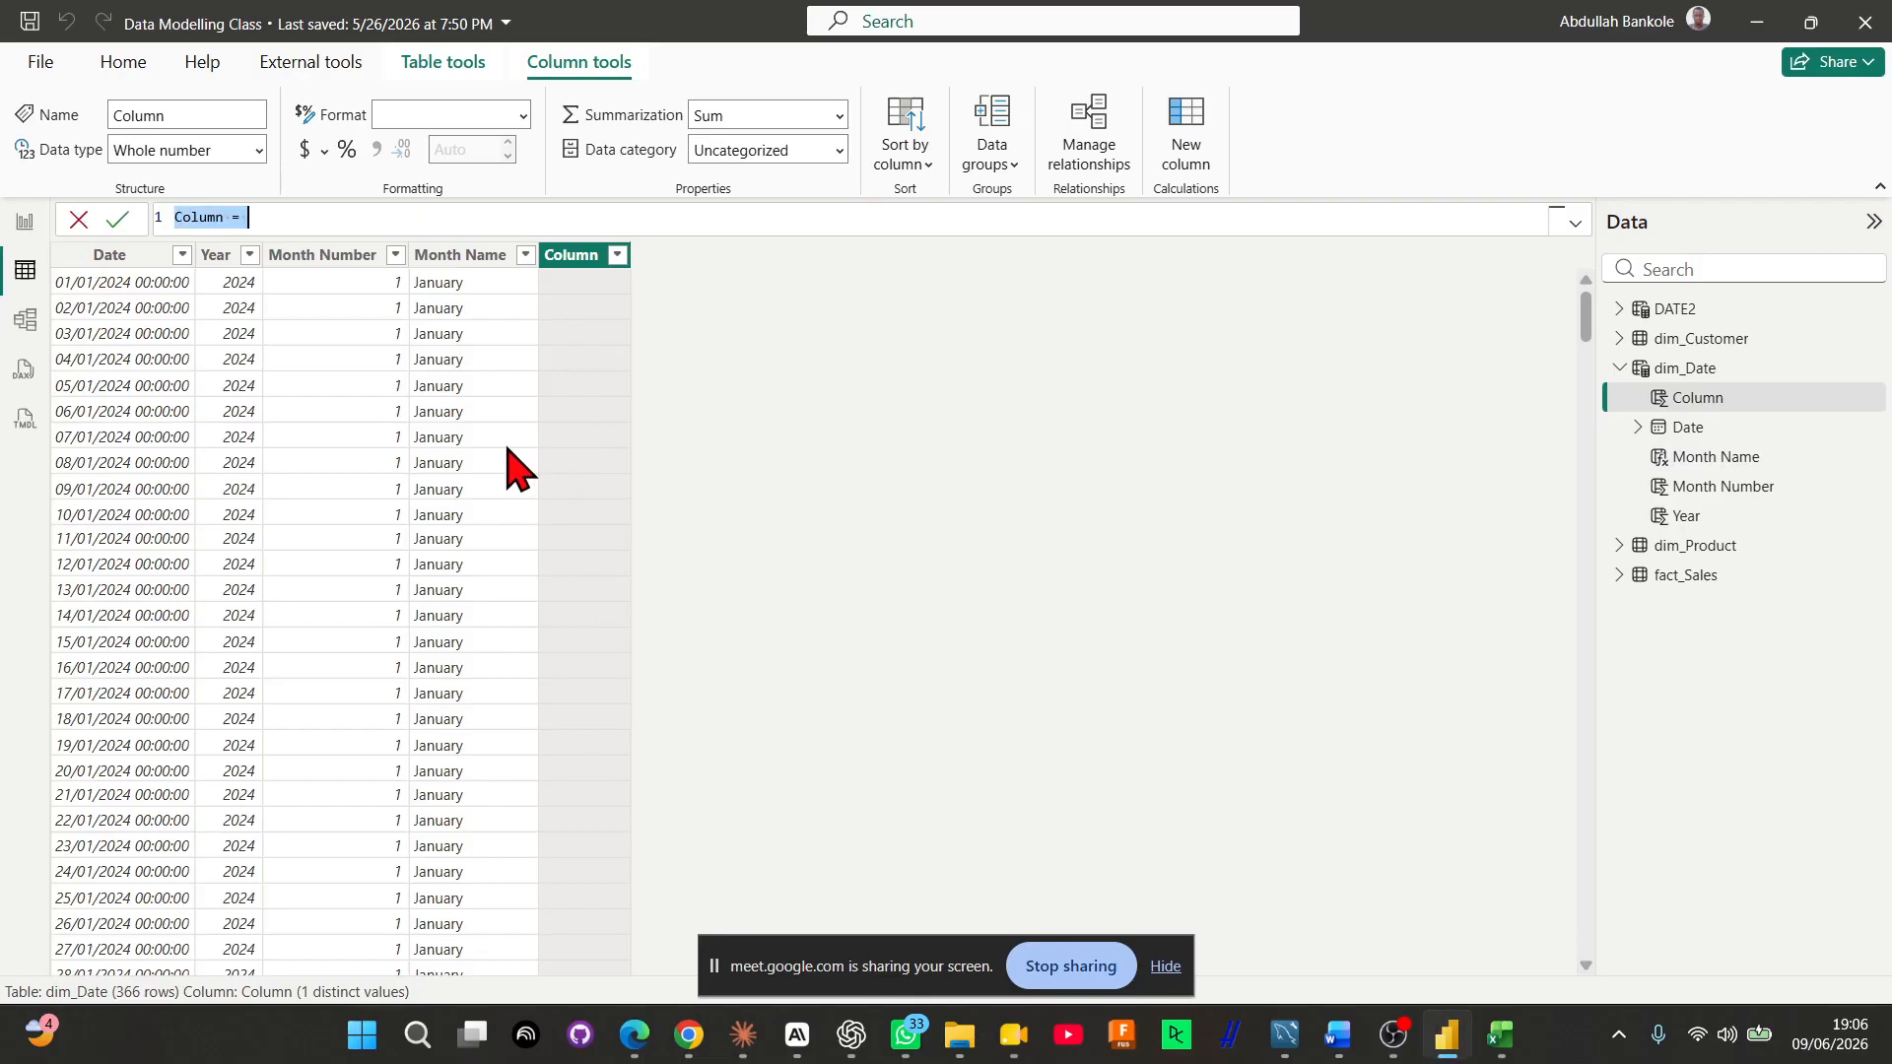
{"action": "key", "text": "ctrl+v"}
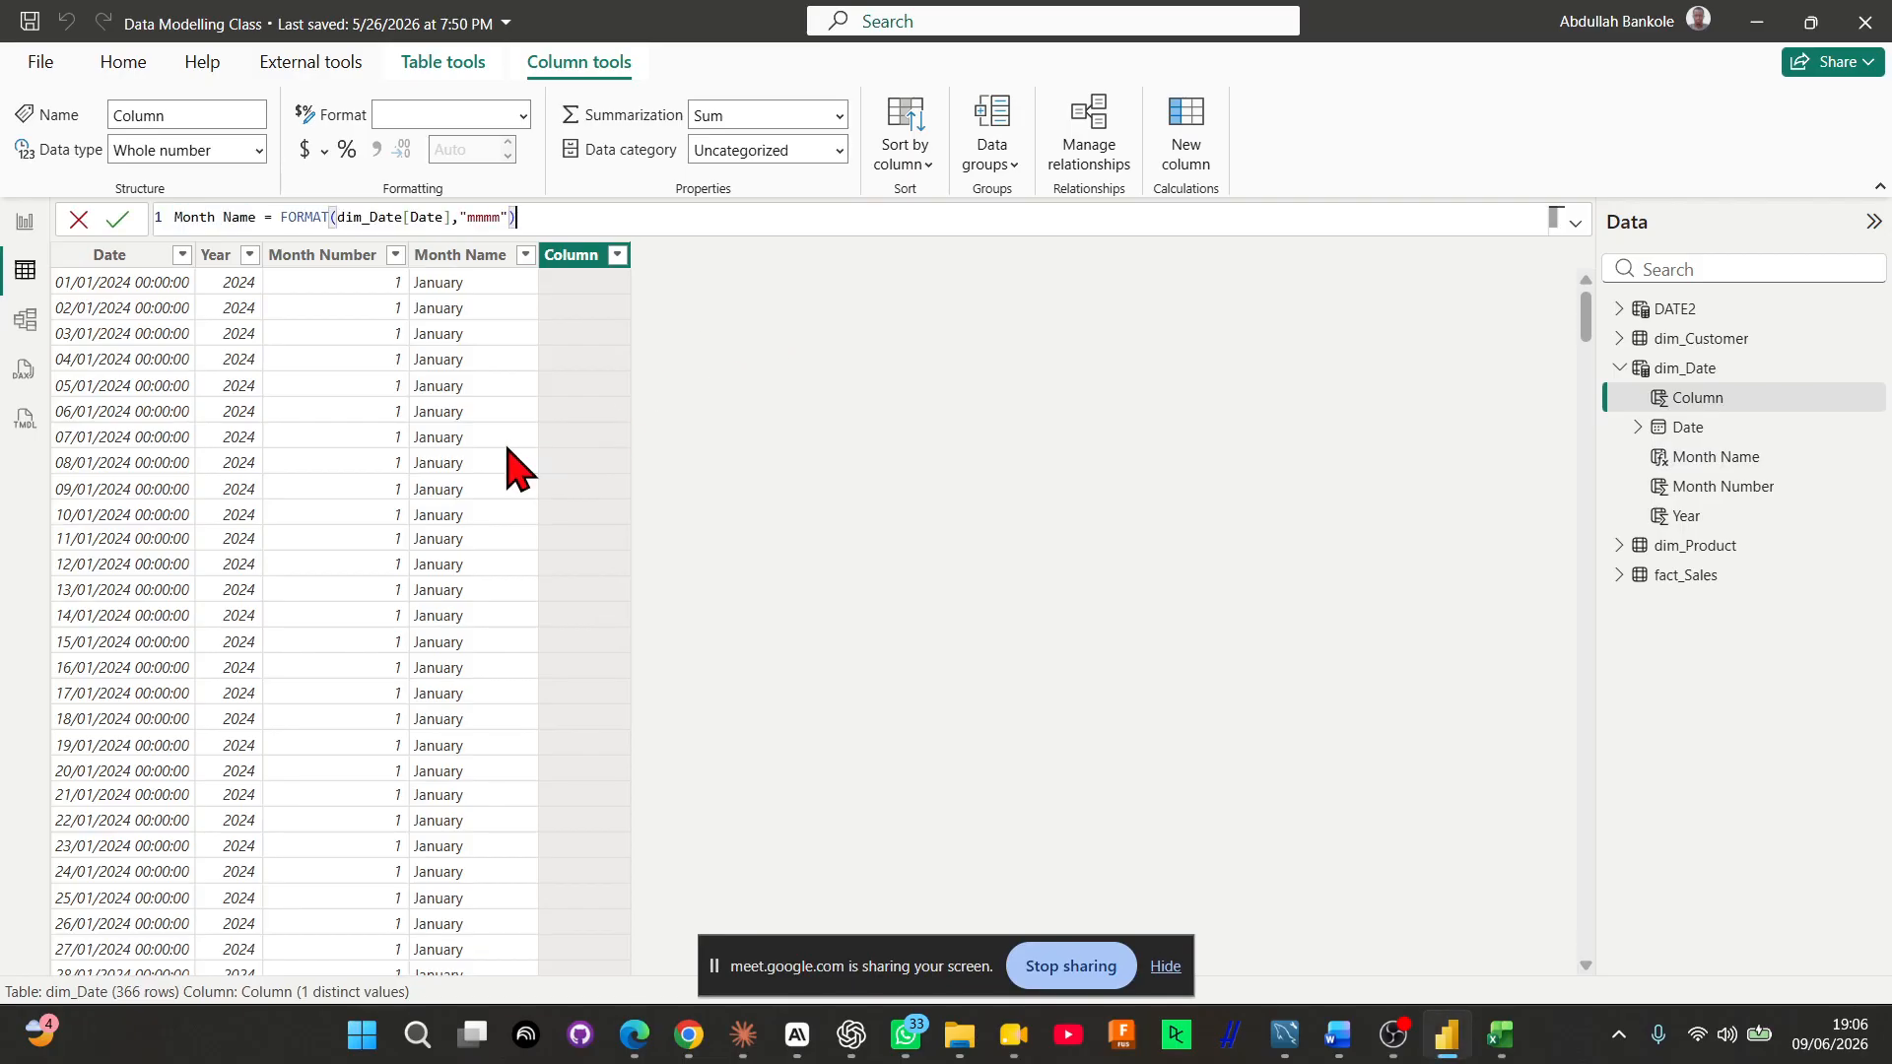
Rename the column in the copied formula to Short Month
{"action": "double_click", "coordinate": [203, 215]}
{"action": "type", "text": "S"}
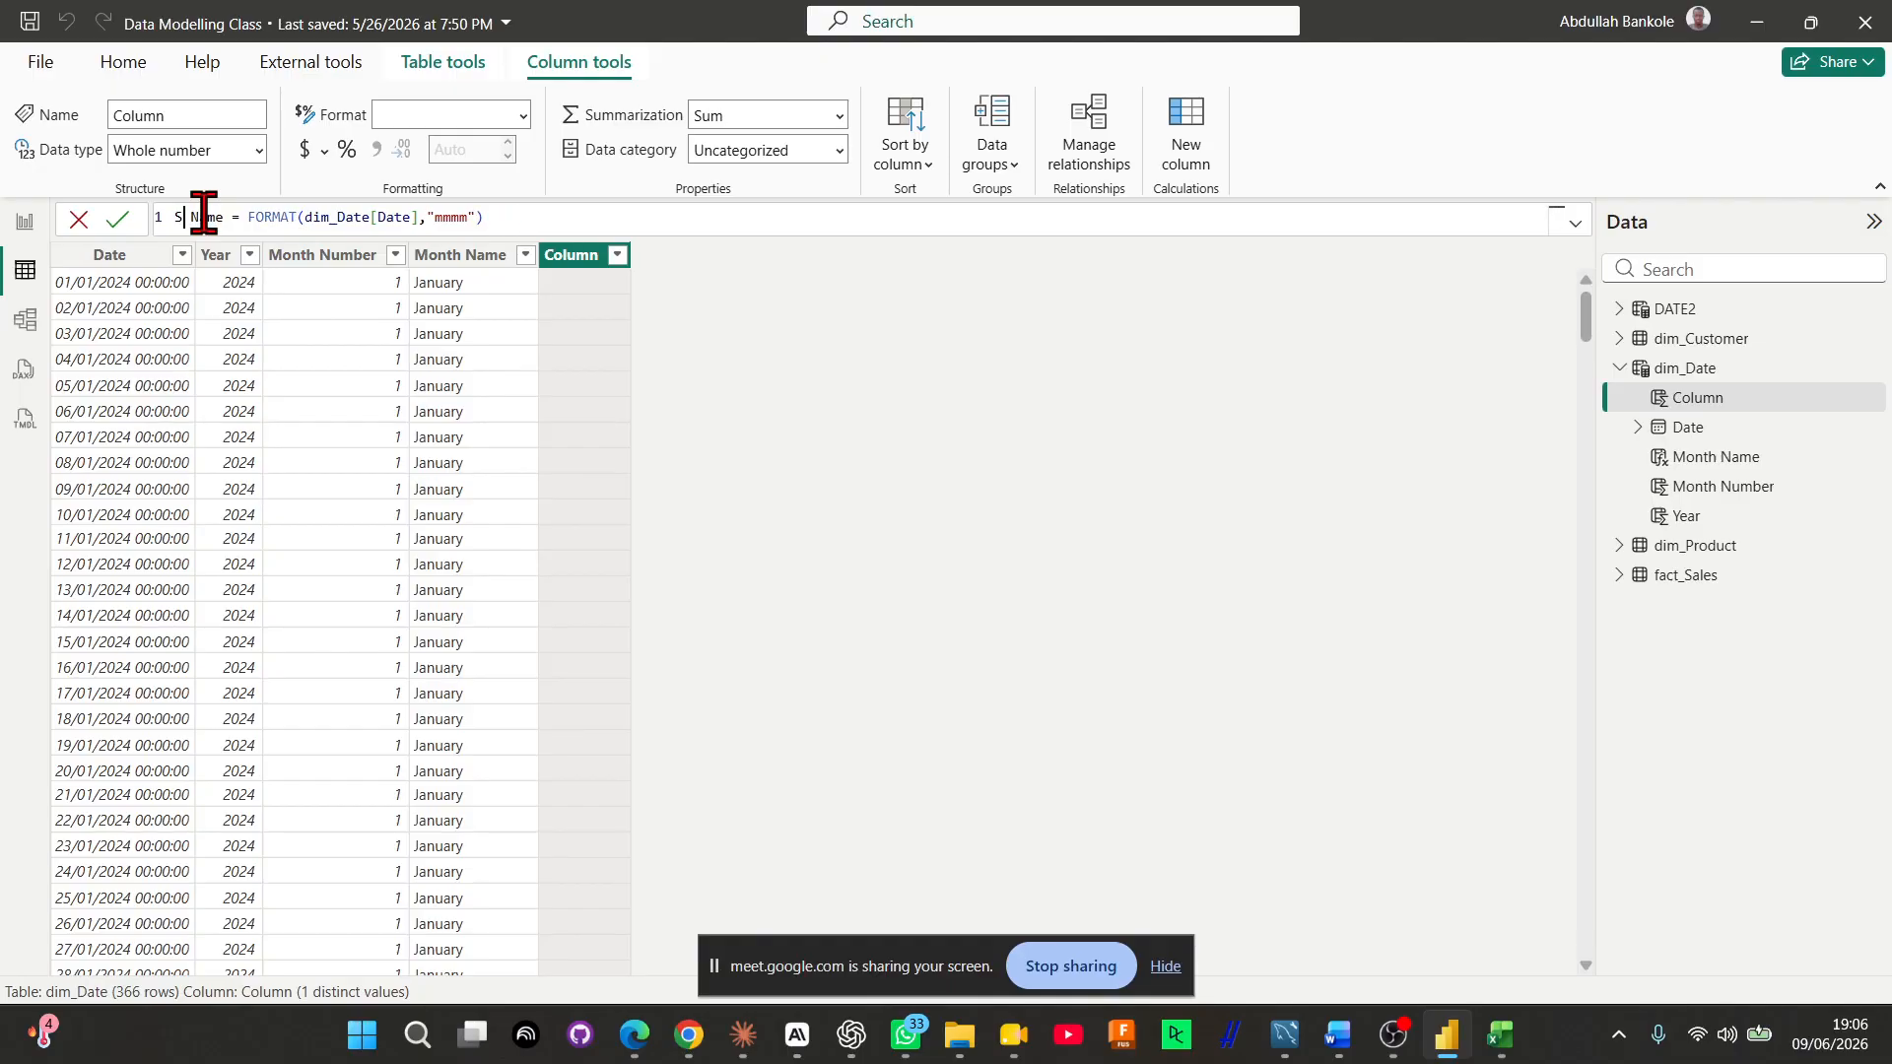
{"action": "type", "text": "ho"}
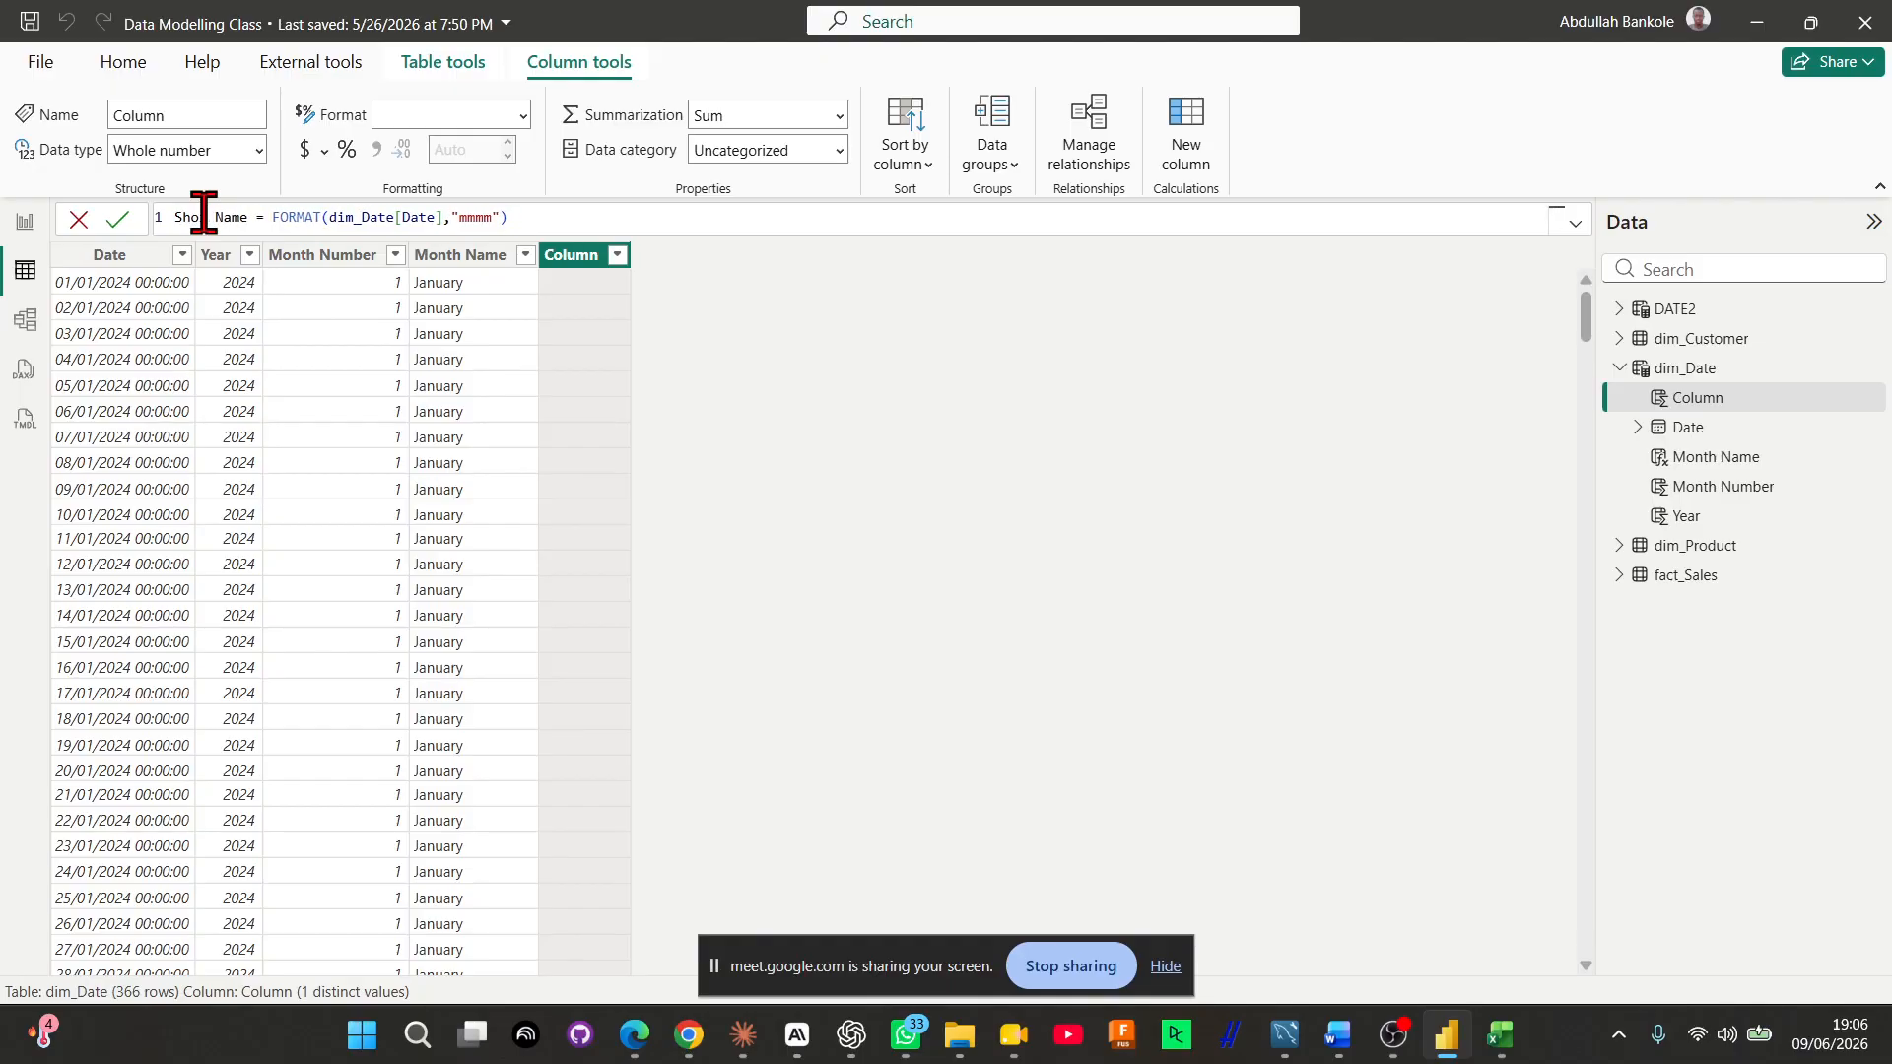
{"action": "type", "text": "rt"}
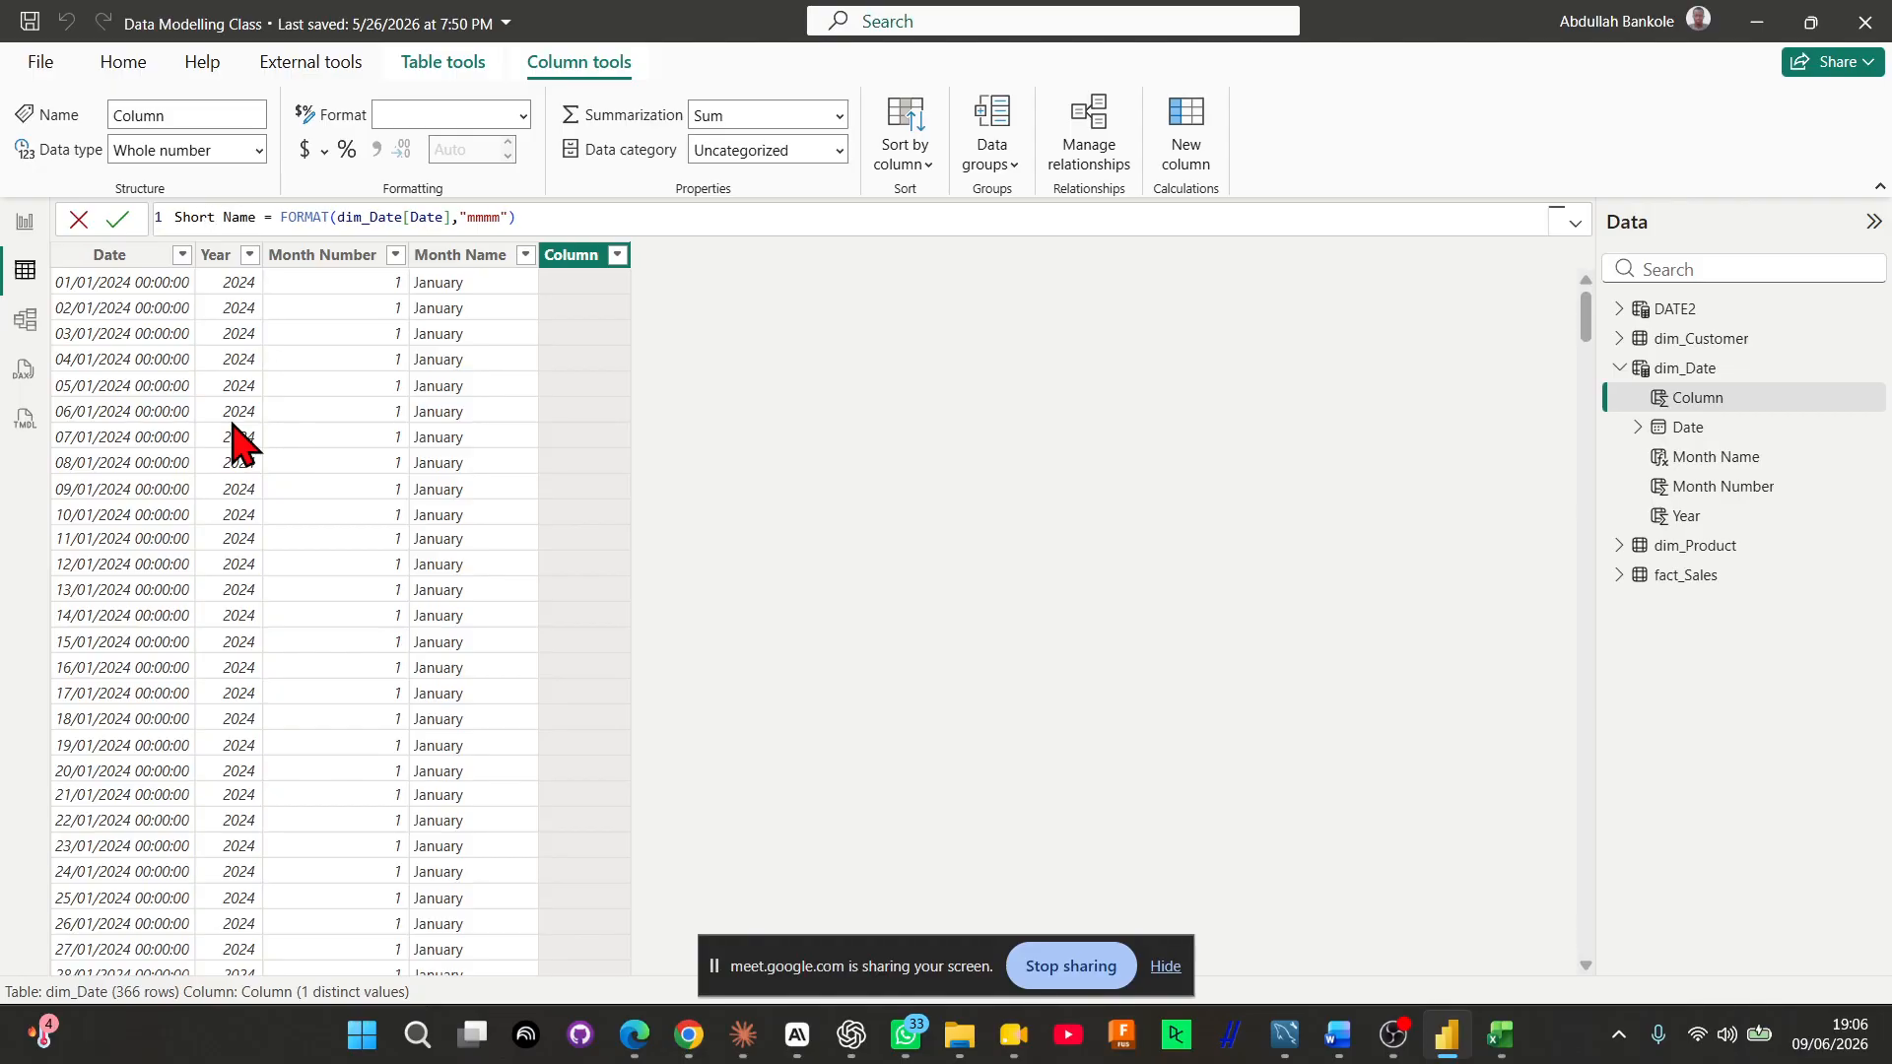
{"action": "type", "text": " Mont"}
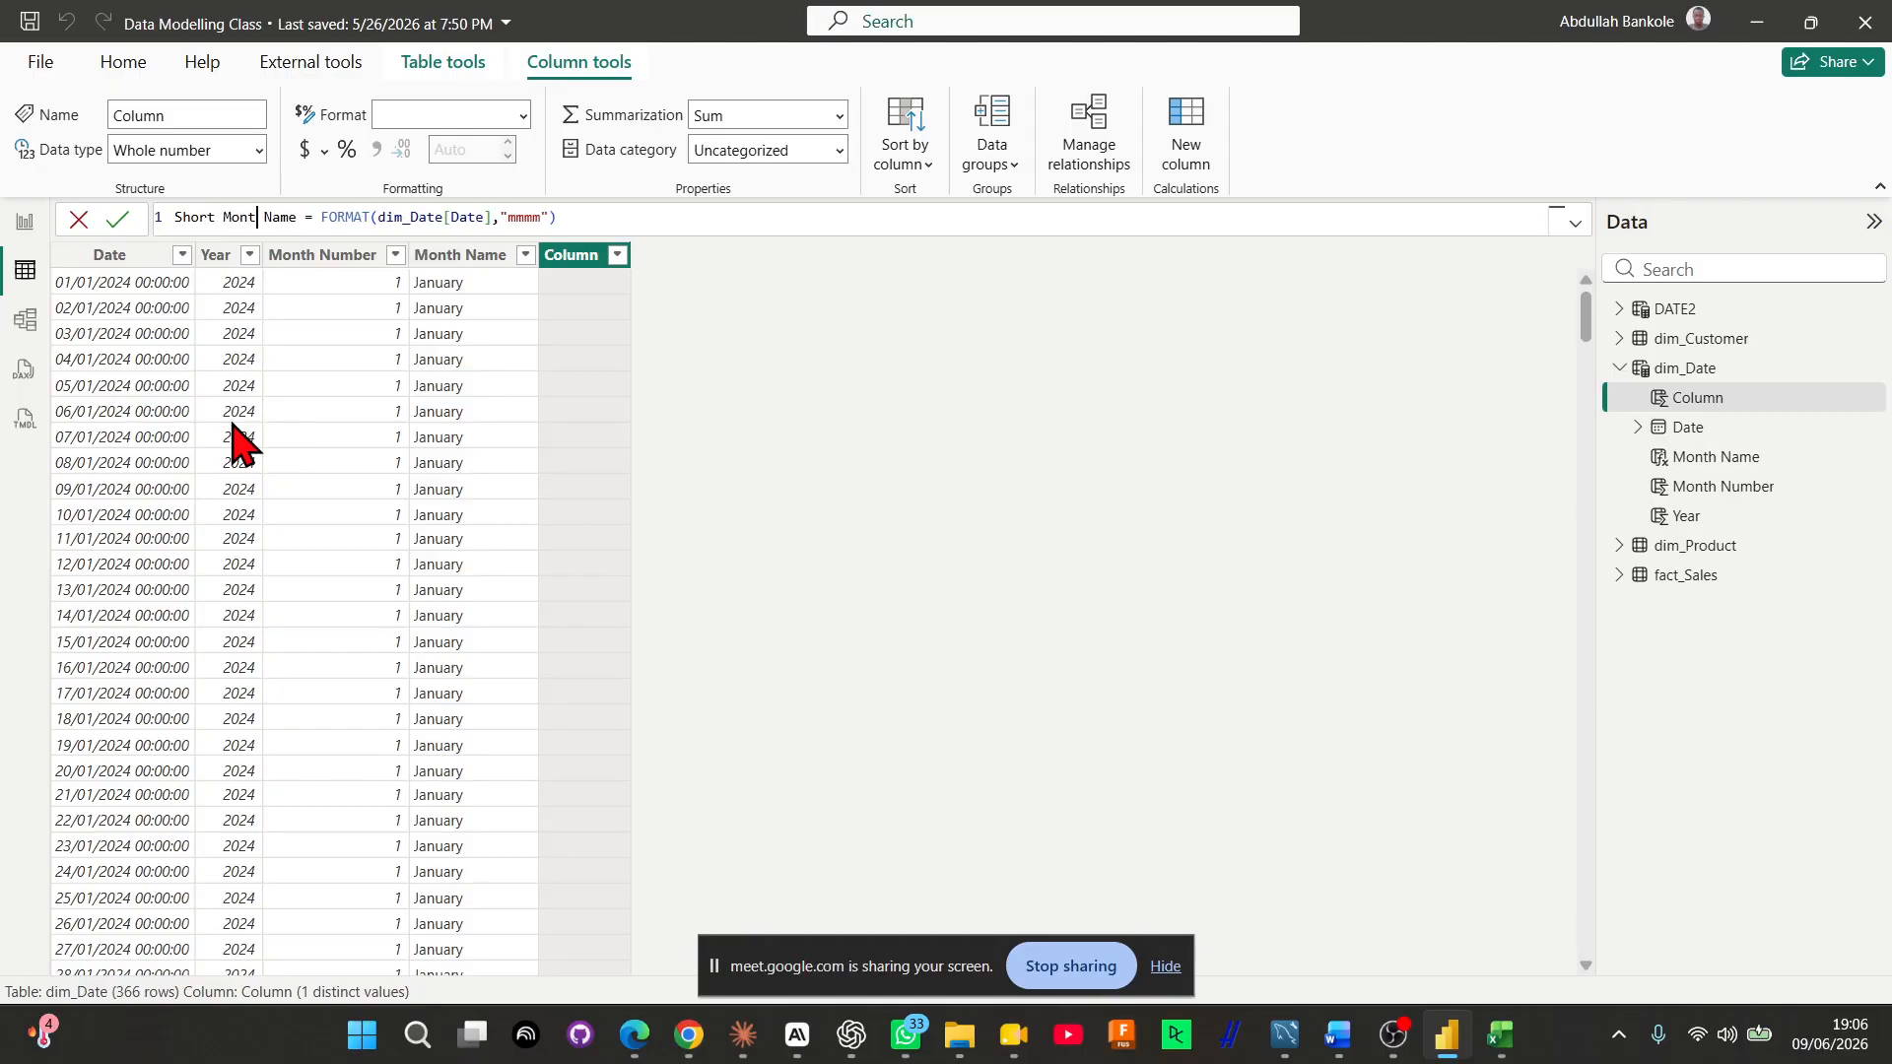
{"action": "type", "text": "h"}
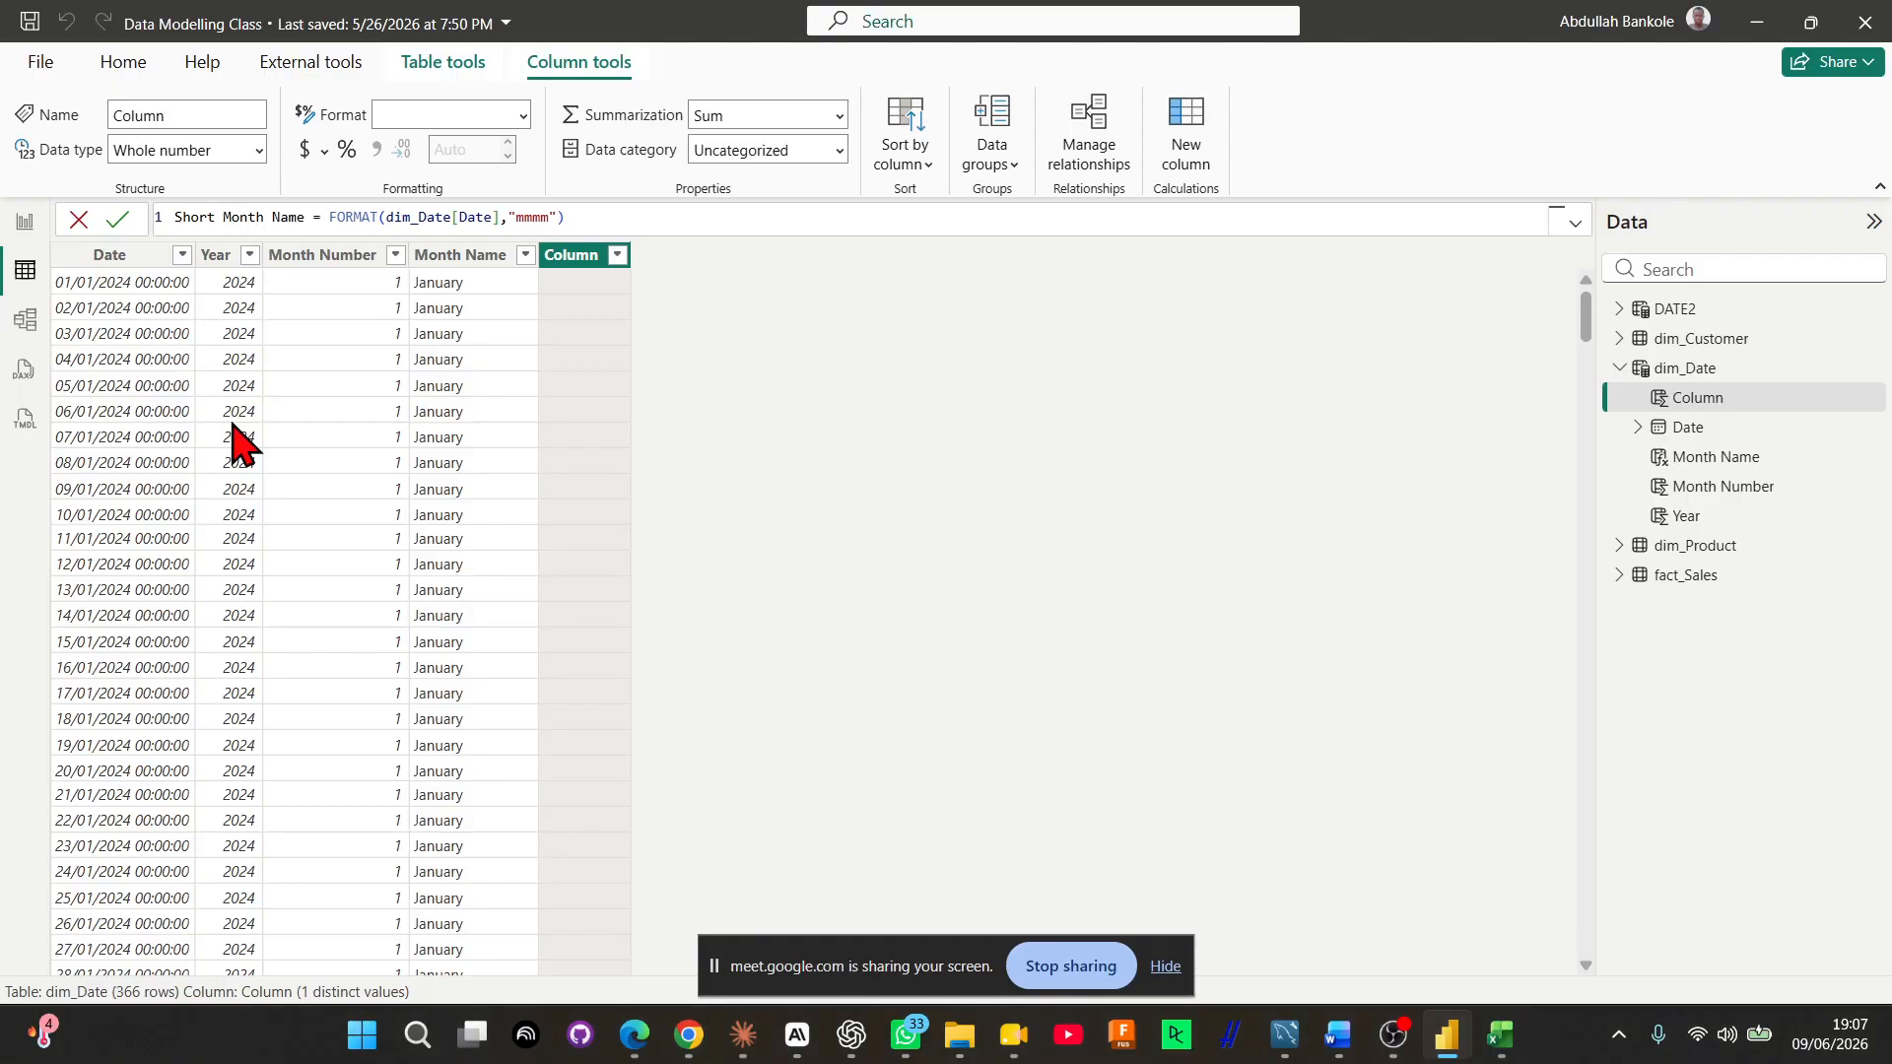
{"action": "key", "text": "Delete"}
{"action": "key", "text": "Delete"}
{"action": "key", "text": "Delete"}
{"action": "key", "text": "Delete"}
{"action": "key", "text": "Delete"}
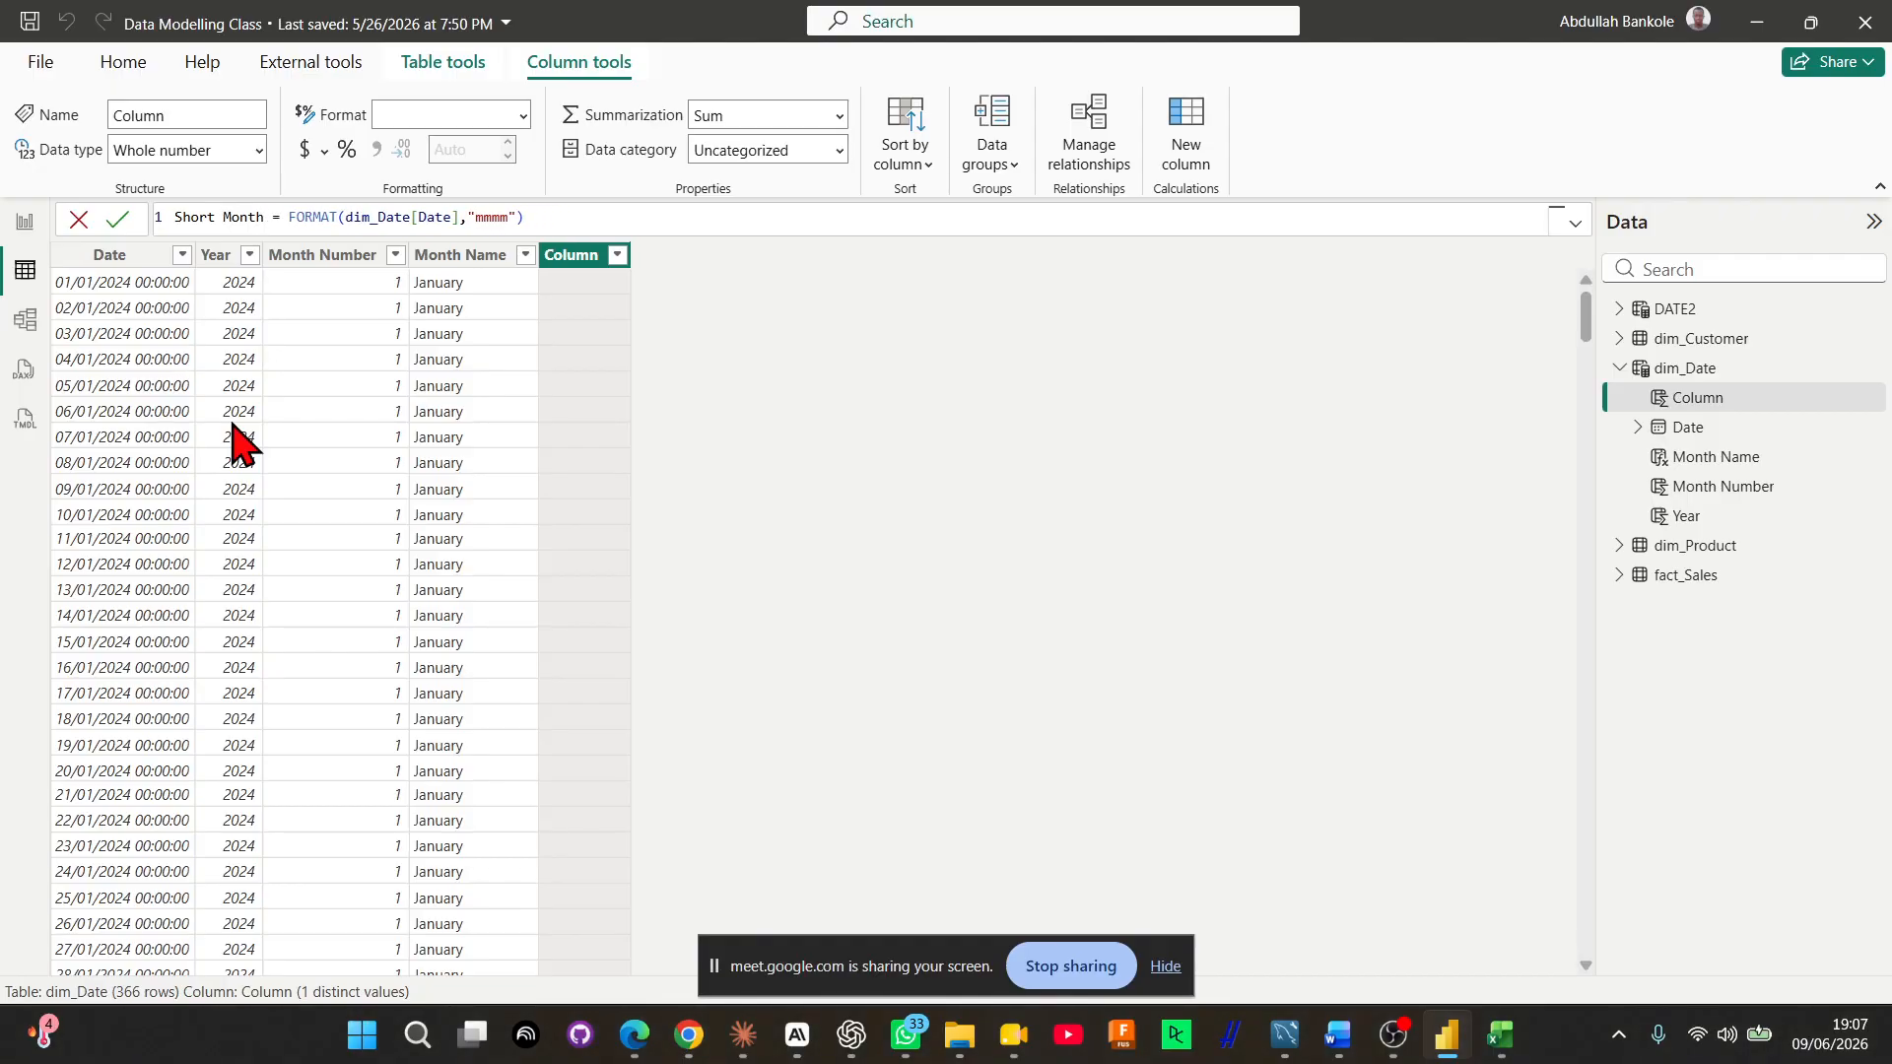
Change the Short Month column's format string to "mmm" and commit the formula
{"action": "double_click", "coordinate": [492, 217]}
{"action": "type", "text": "mmm"}
{"action": "key", "text": "Return"}
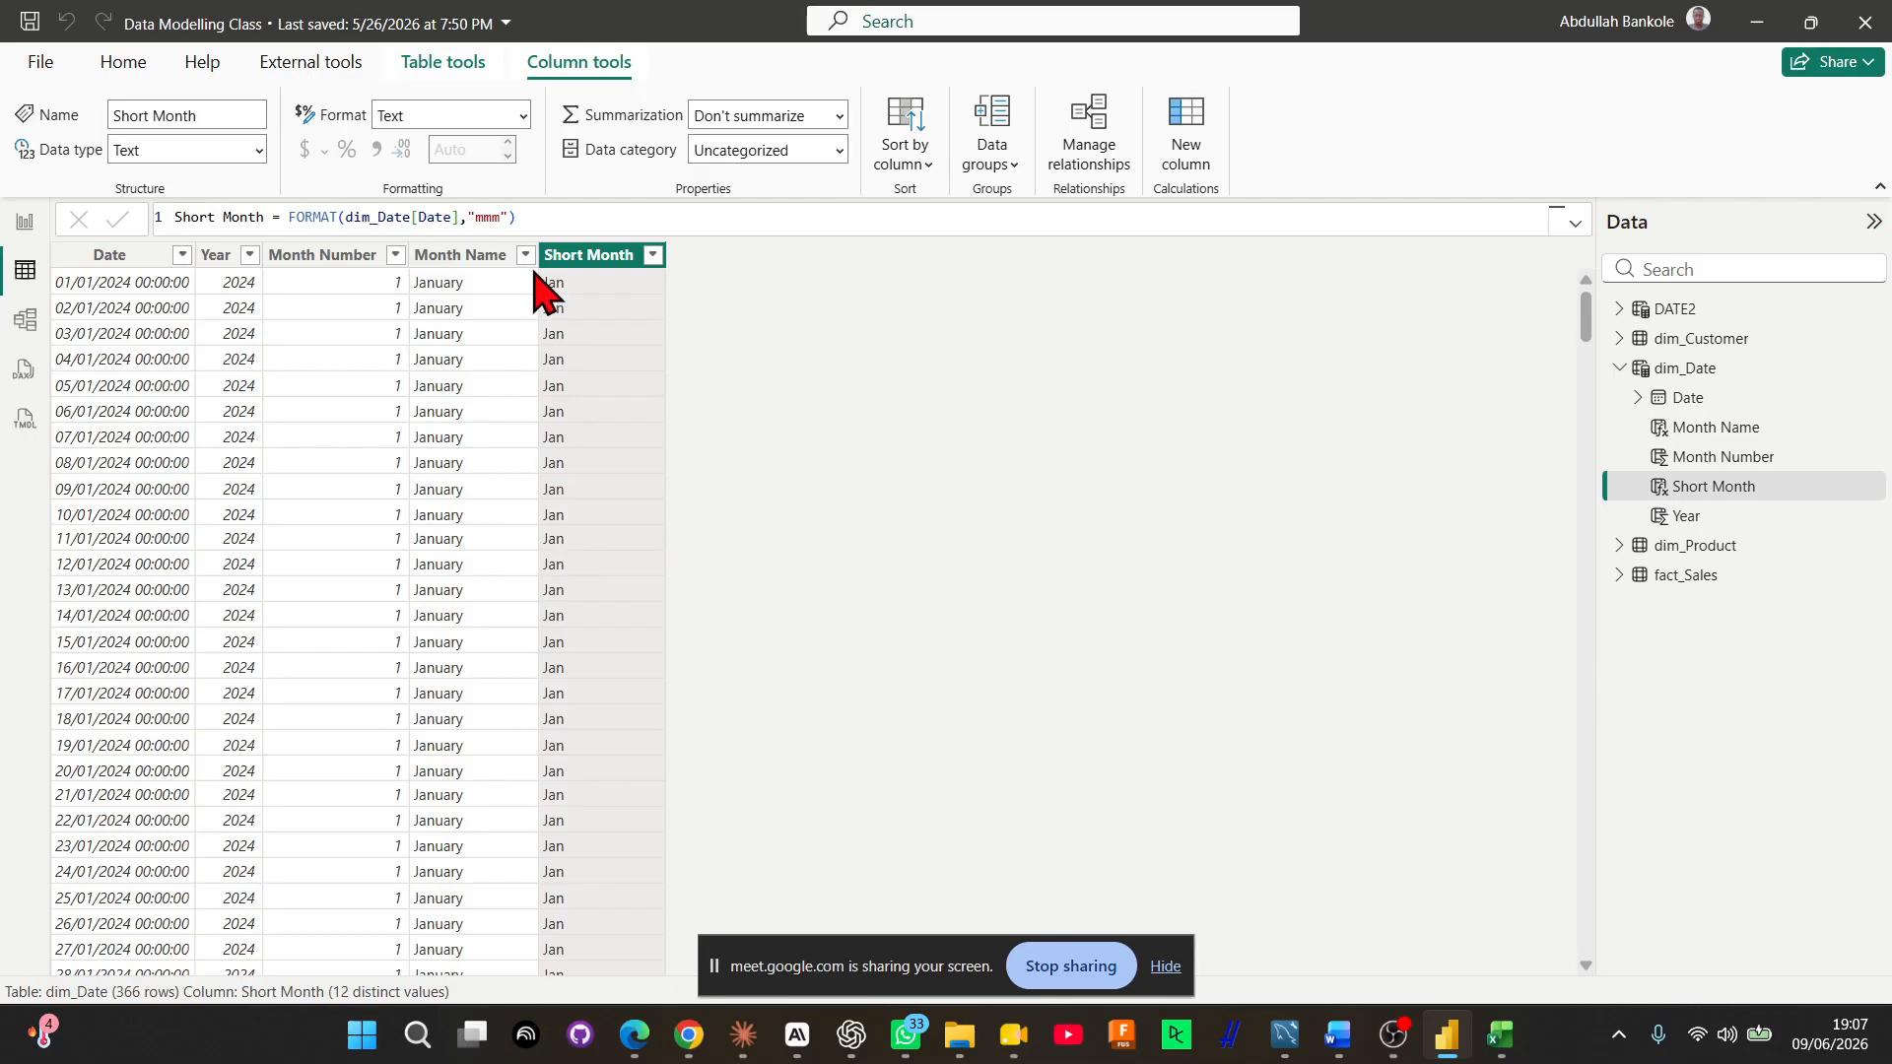
Add a calculated column to dim_Date with the formula Quarter = QUARTER(dim_Date[Date])
{"action": "left_click", "coordinate": [1199, 161]}
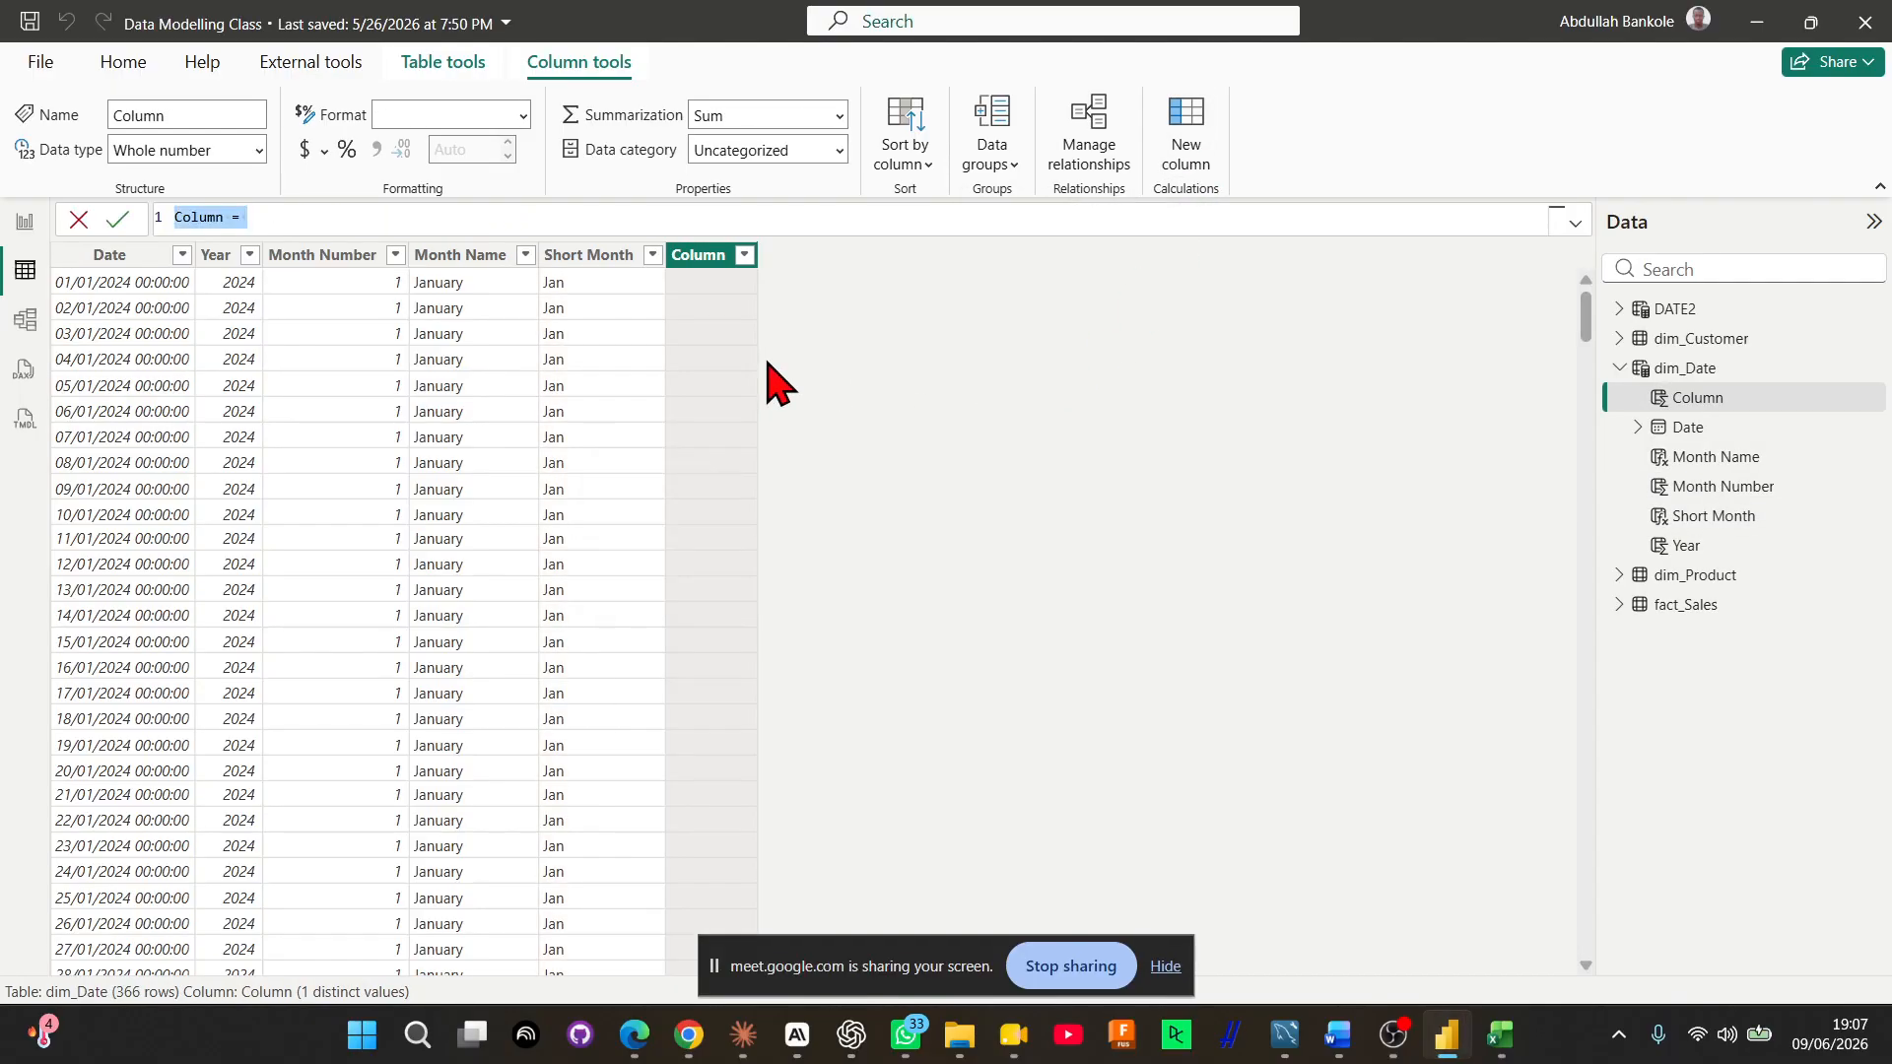
{"action": "type", "text": "Quarter = qu"}
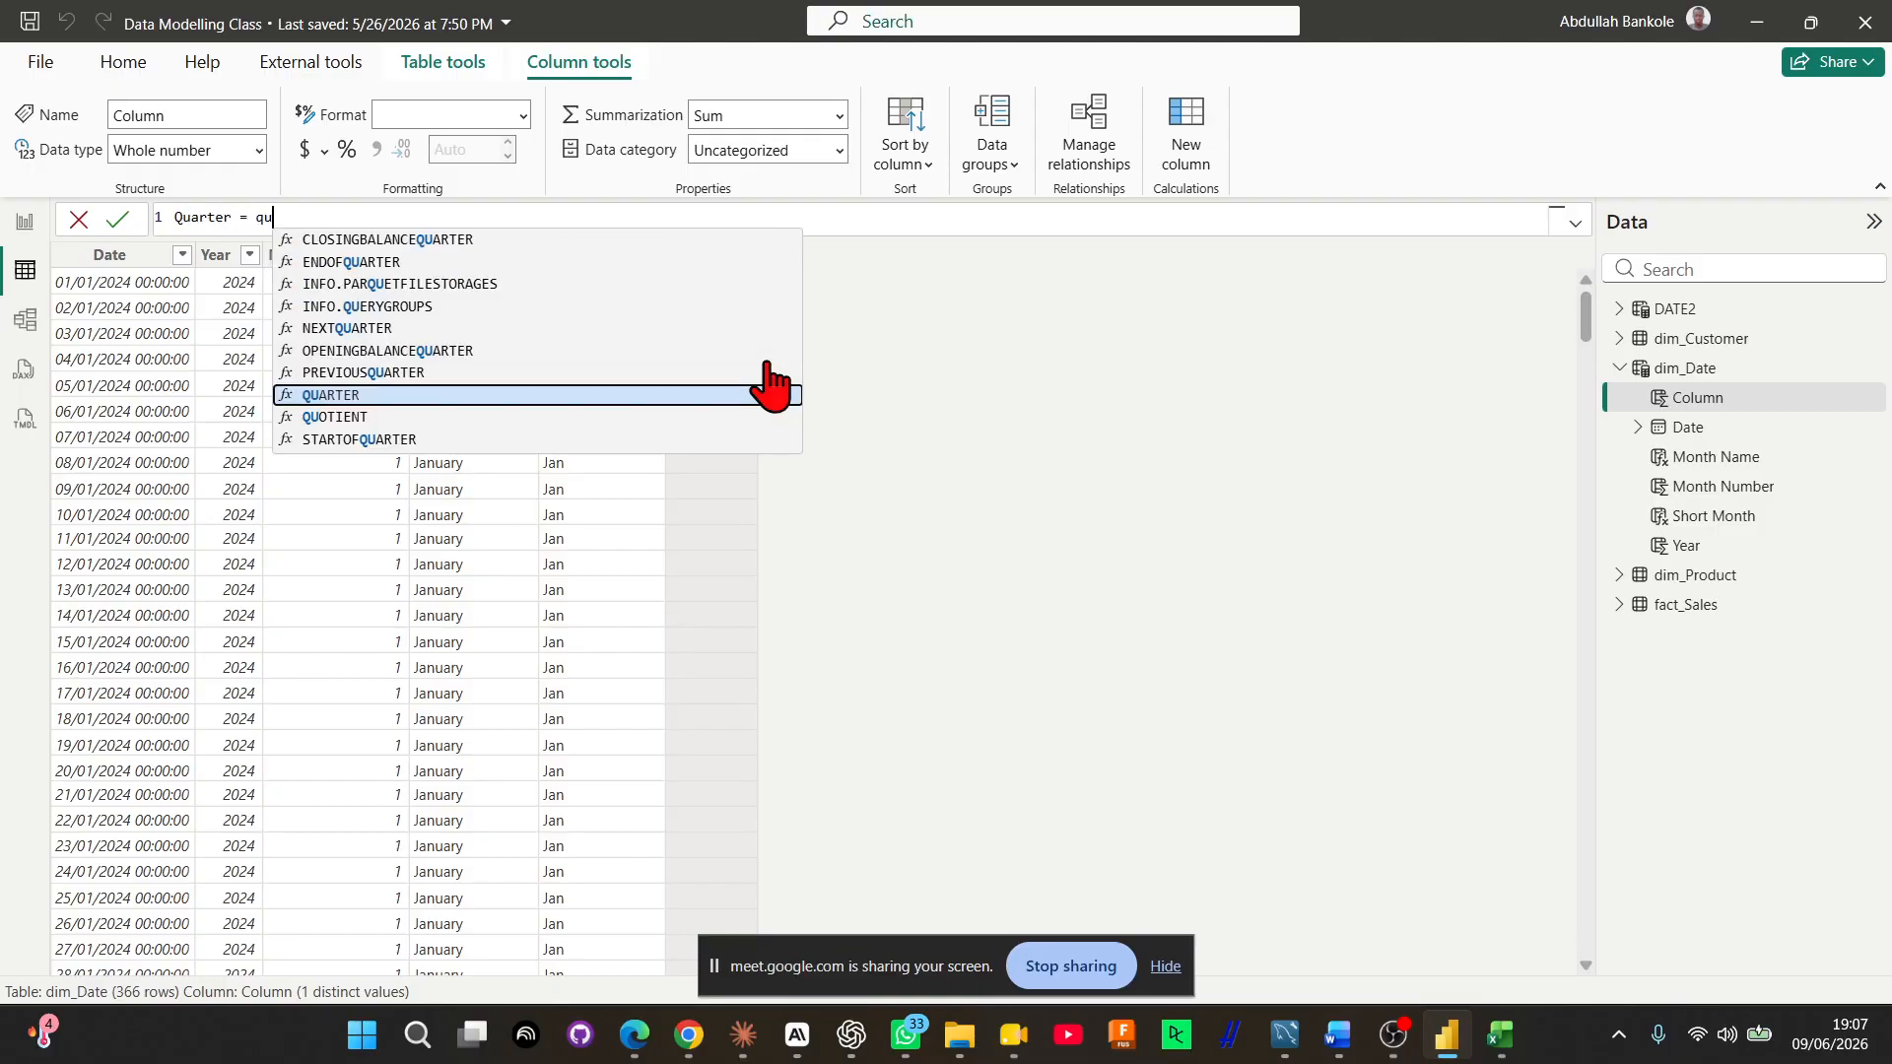
{"action": "key", "text": "Tab"}
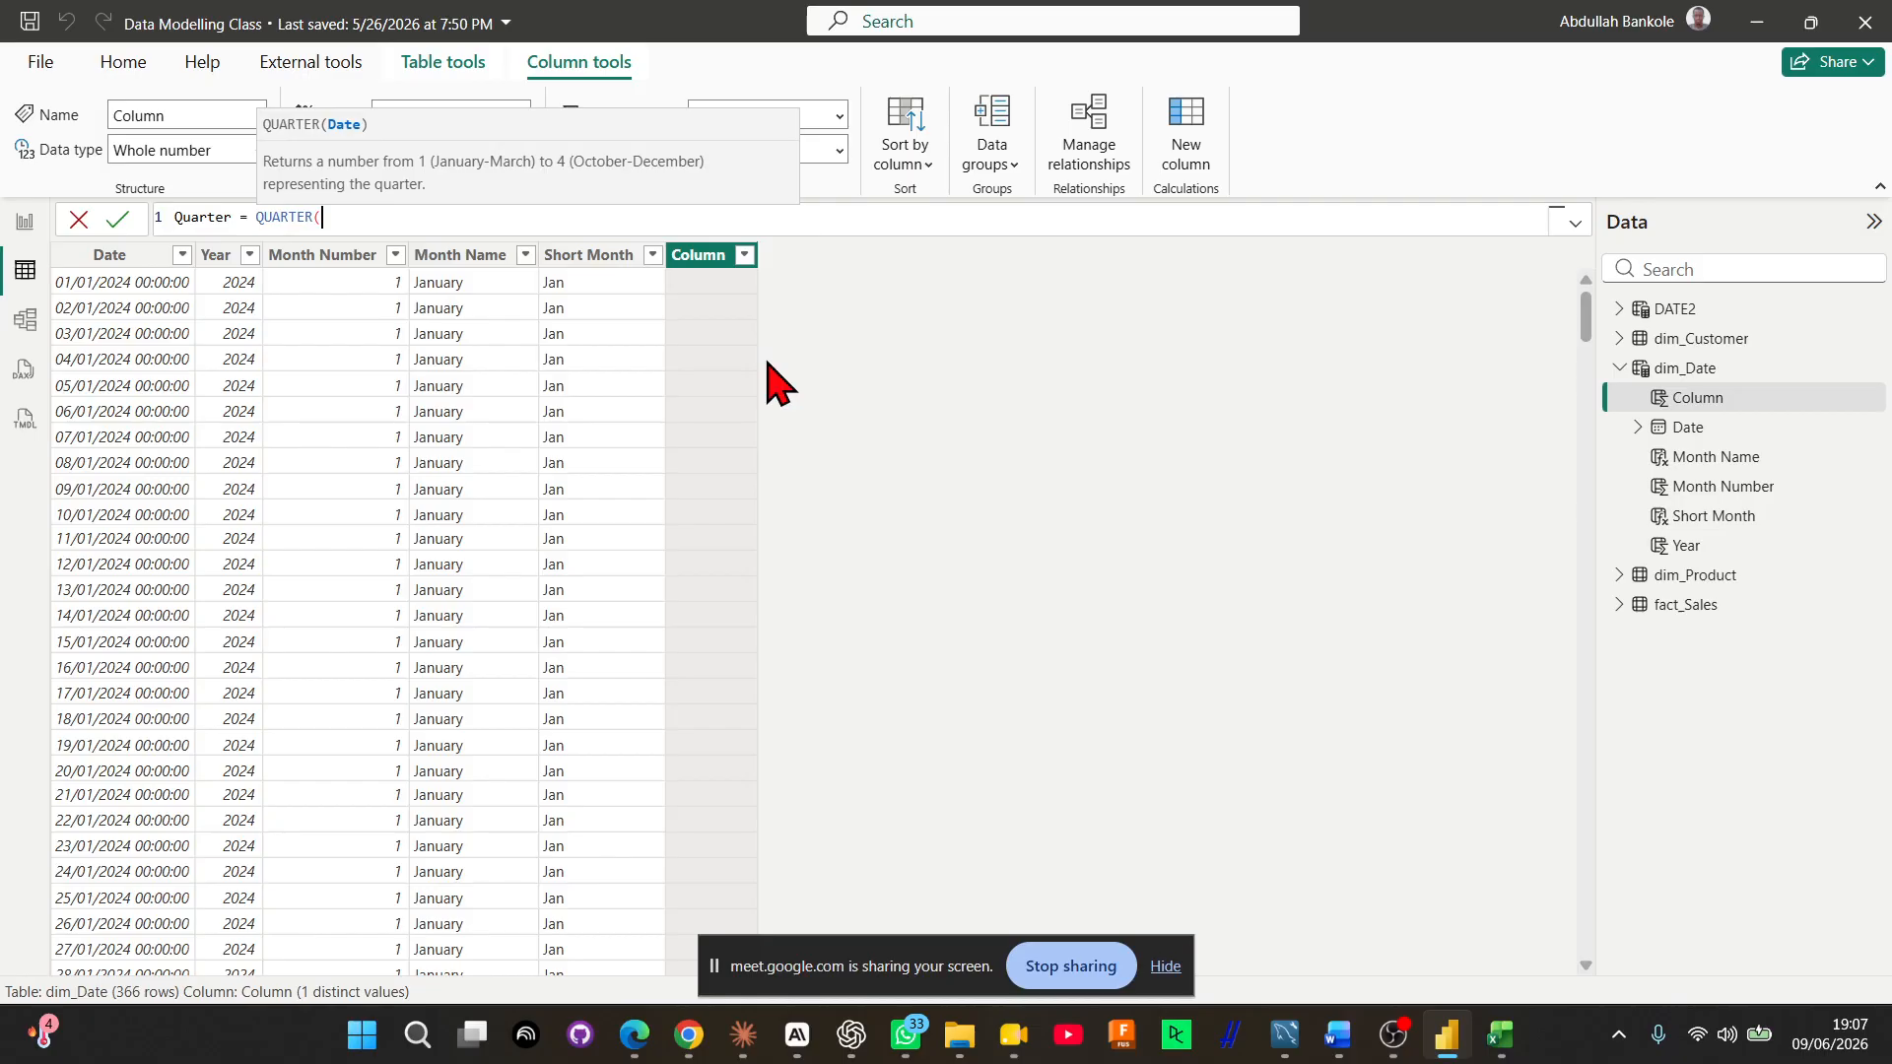
{"action": "type", "text": "dim"}
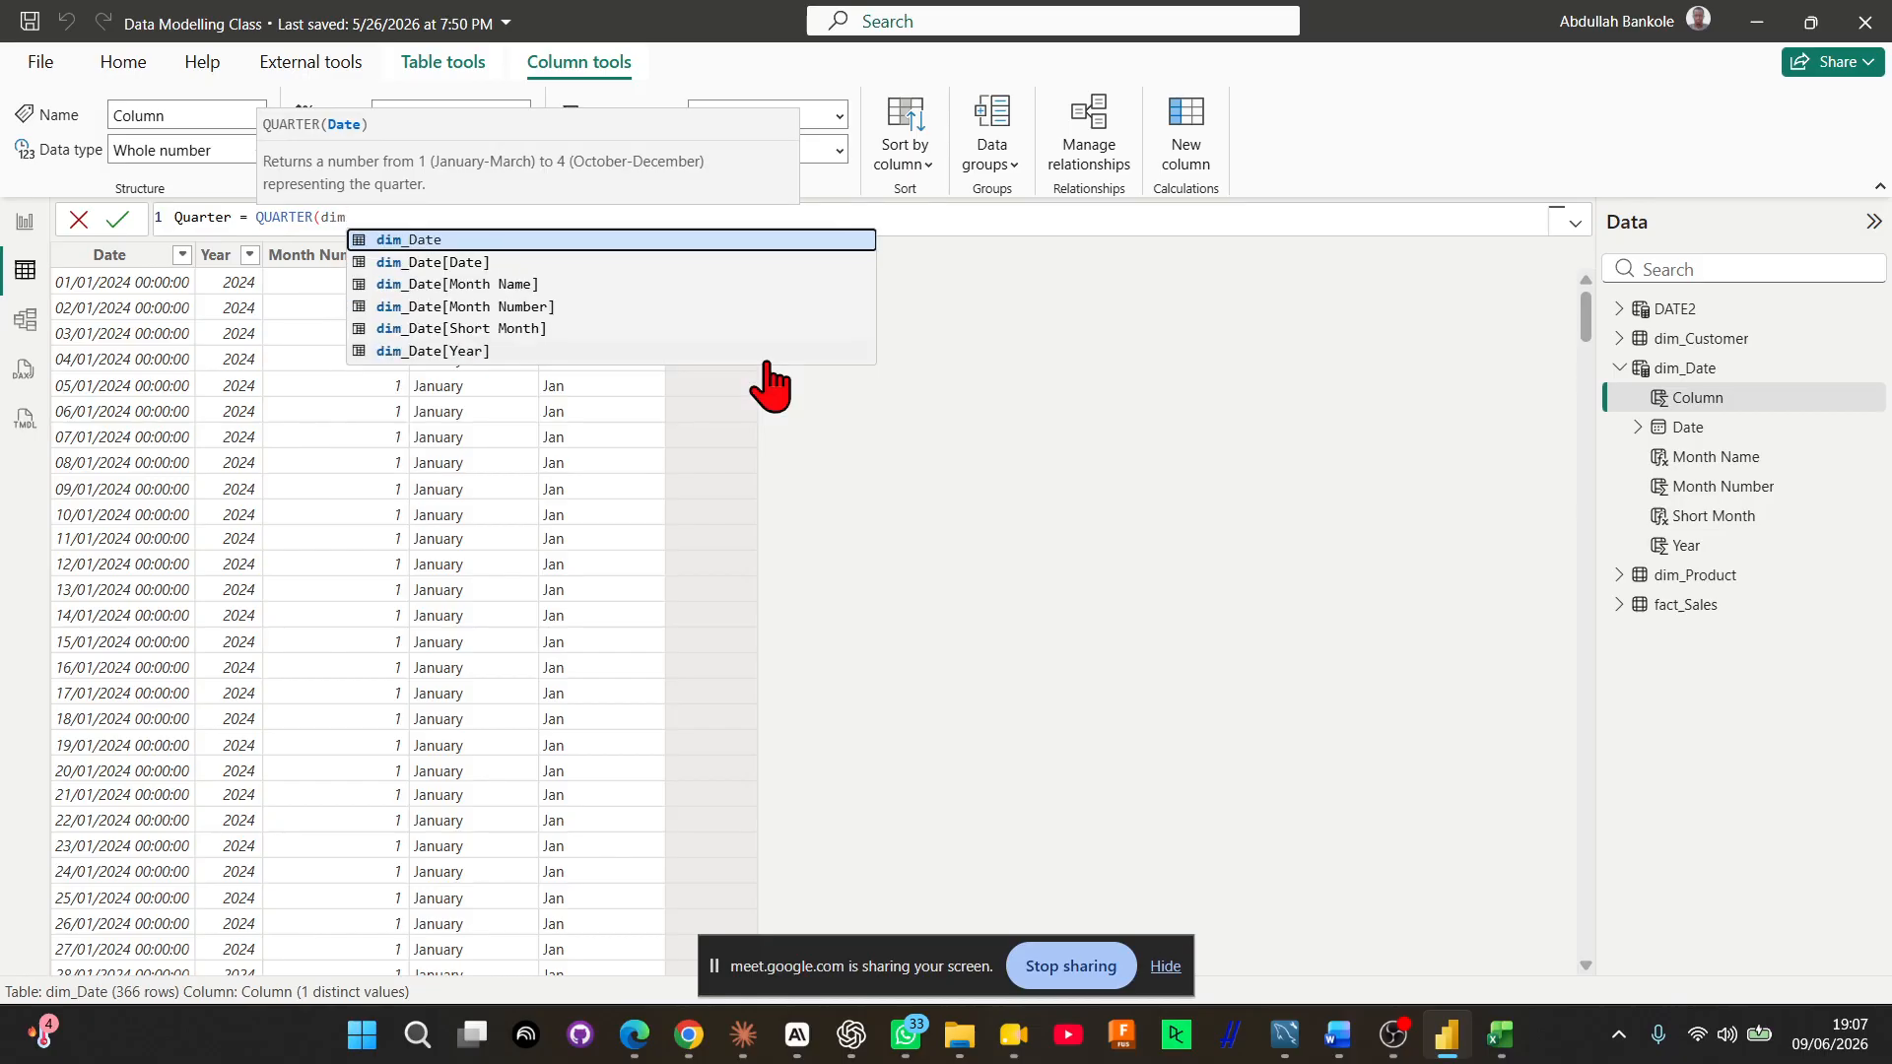
{"action": "key", "text": "Down"}
{"action": "key", "text": "Tab"}
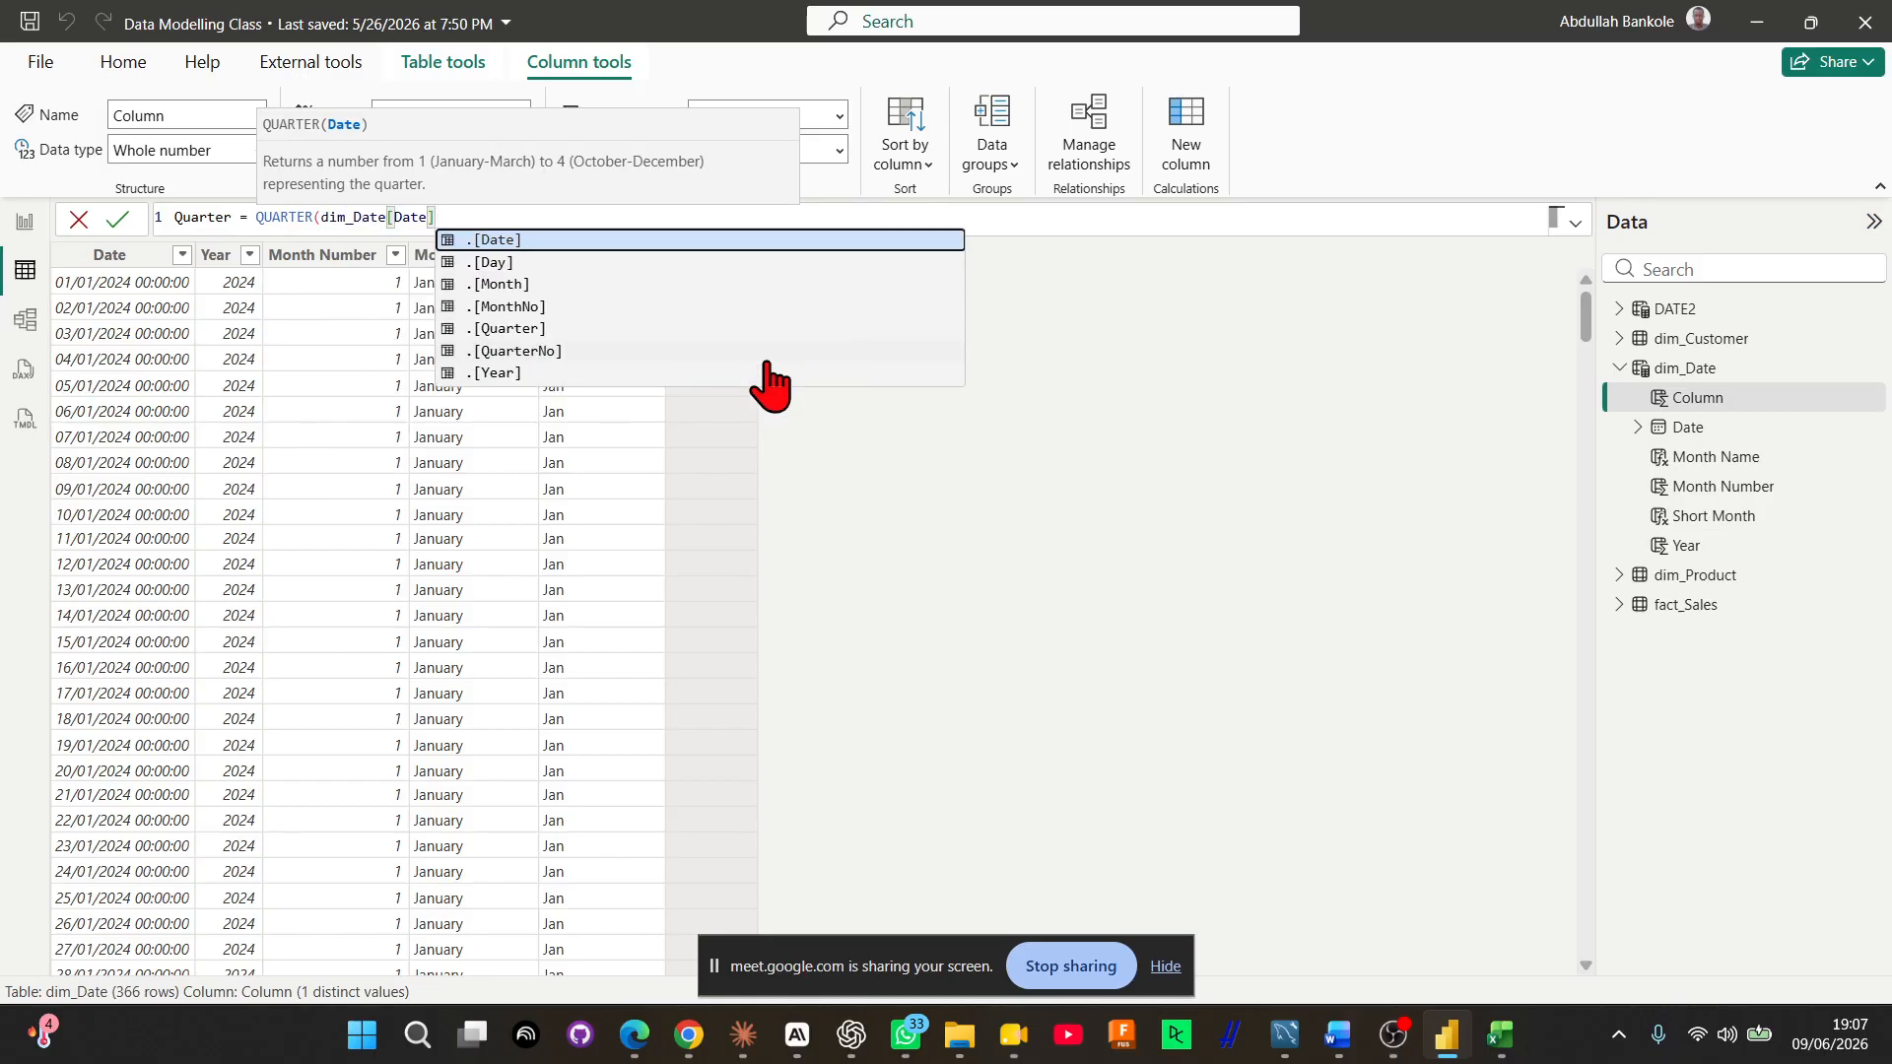
{"action": "type", "text": ")"}
{"action": "key", "text": "Return"}
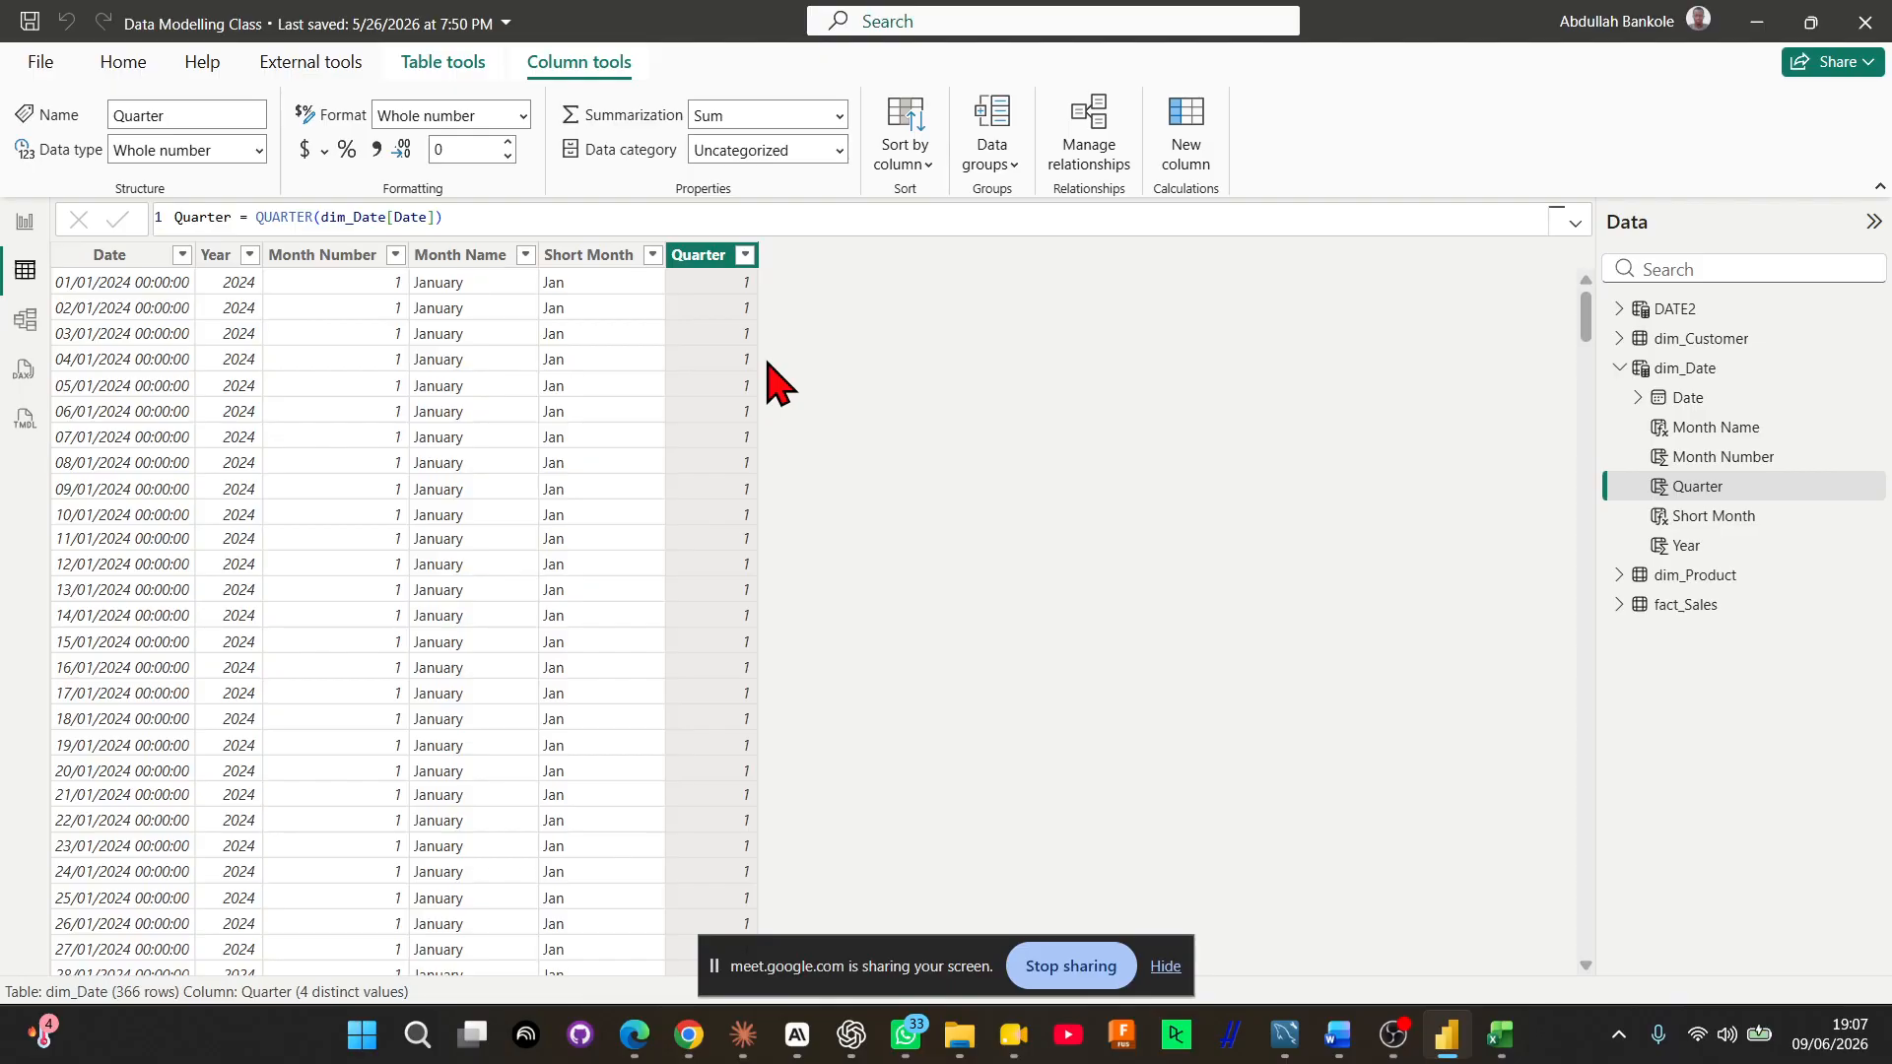
Rename the Quarter column to Quarter Number in its formula and commit the change
{"action": "left_click", "coordinate": [225, 218]}
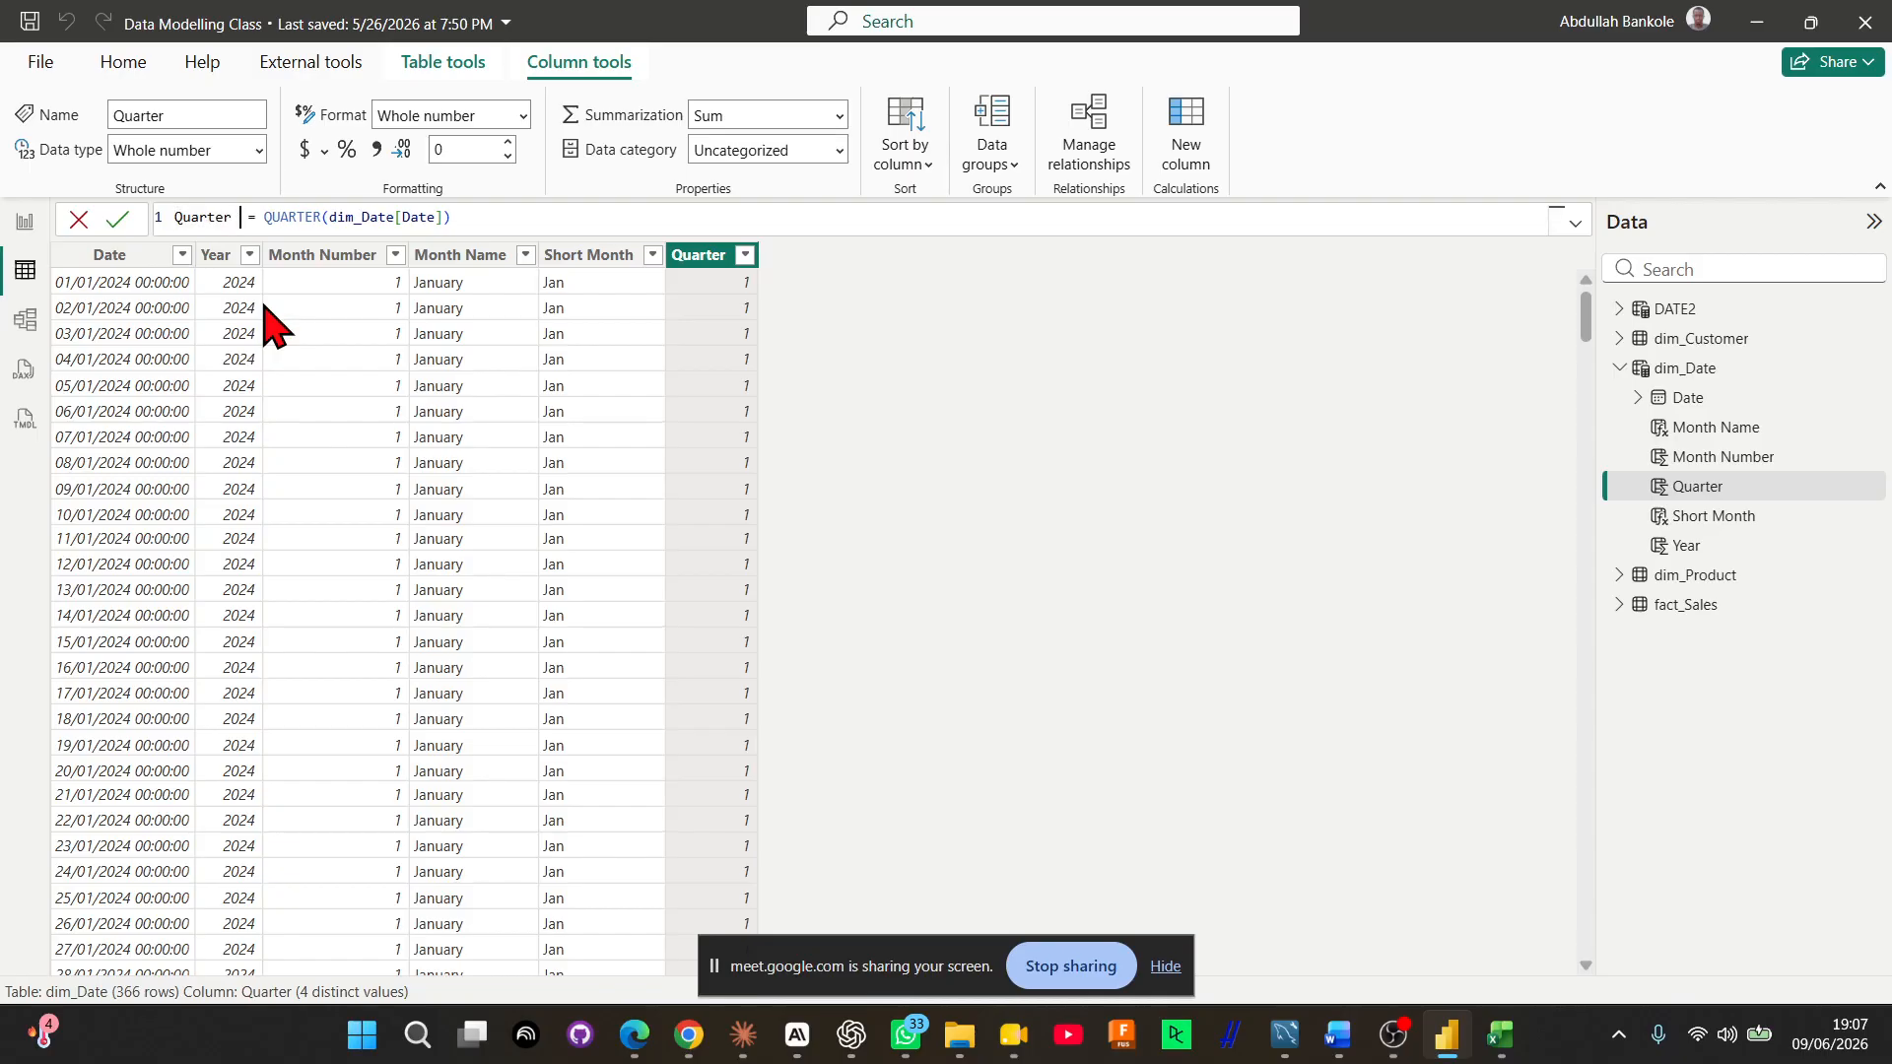
{"action": "type", "text": "Number"}
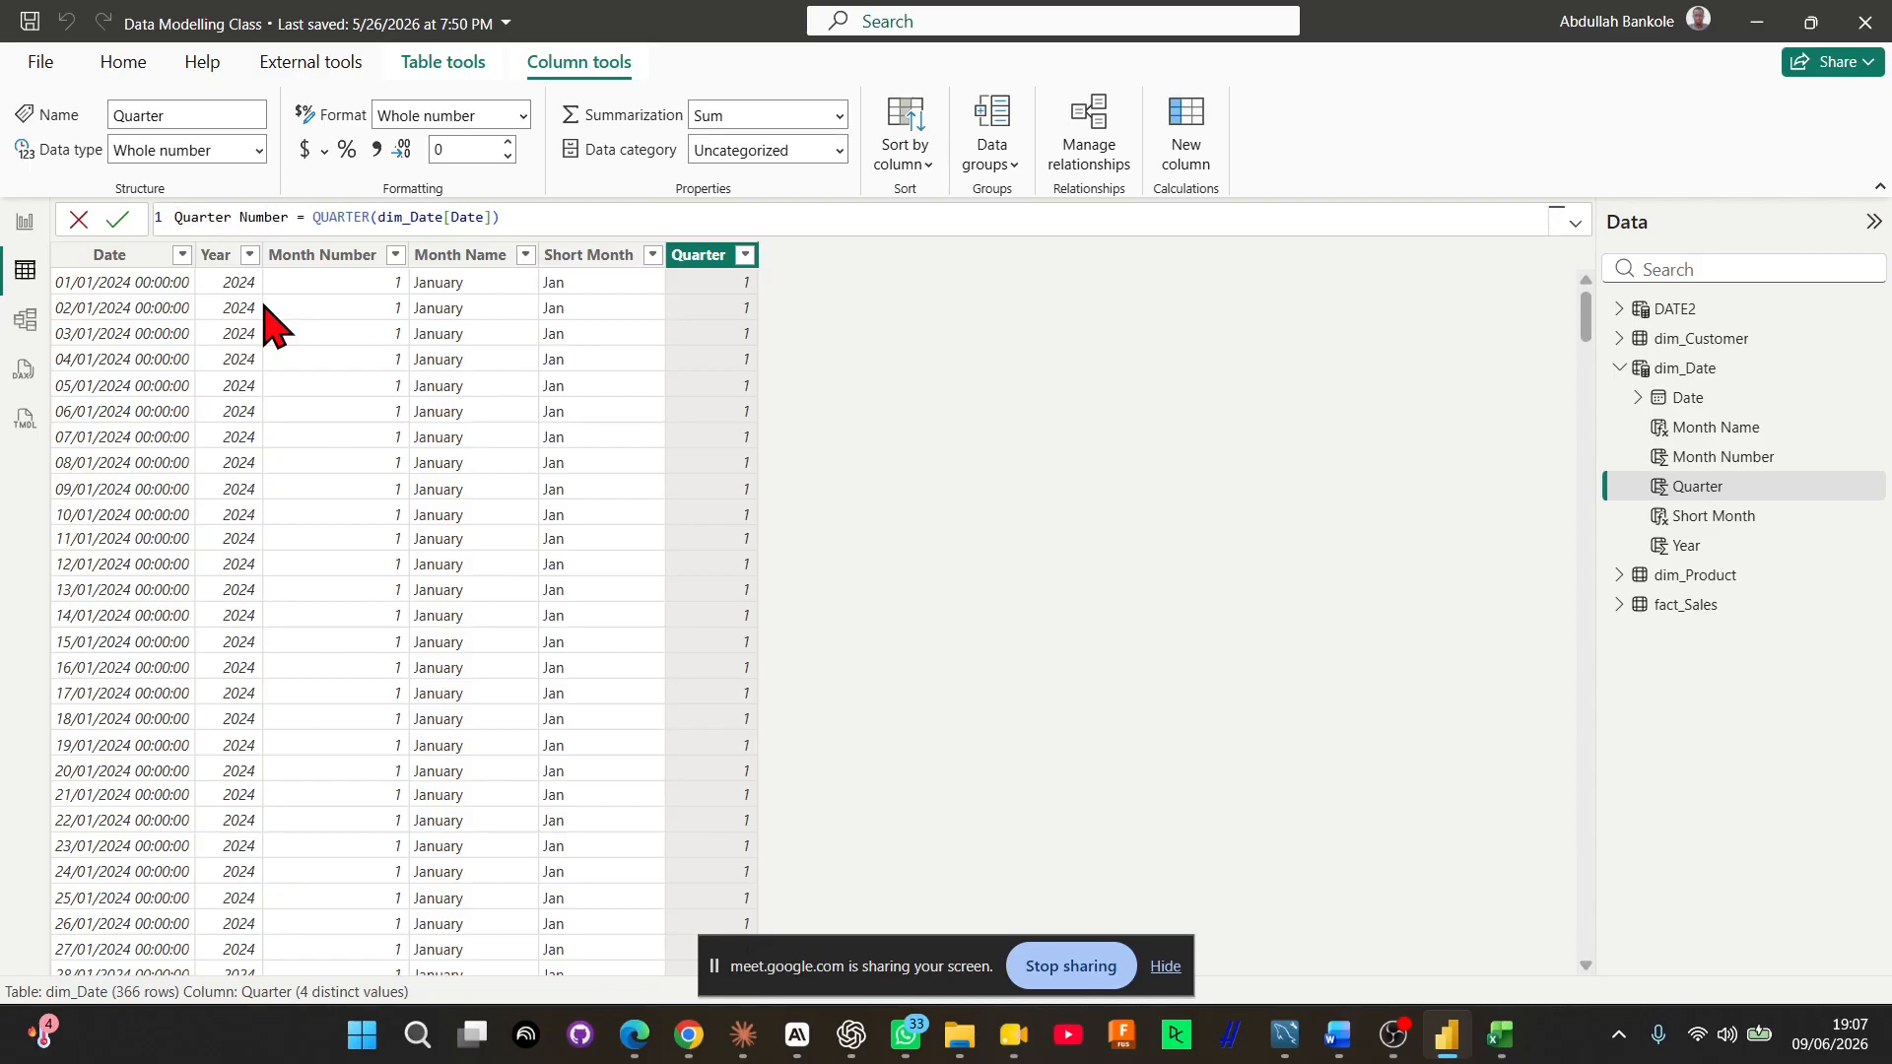
{"action": "key", "text": "Return"}
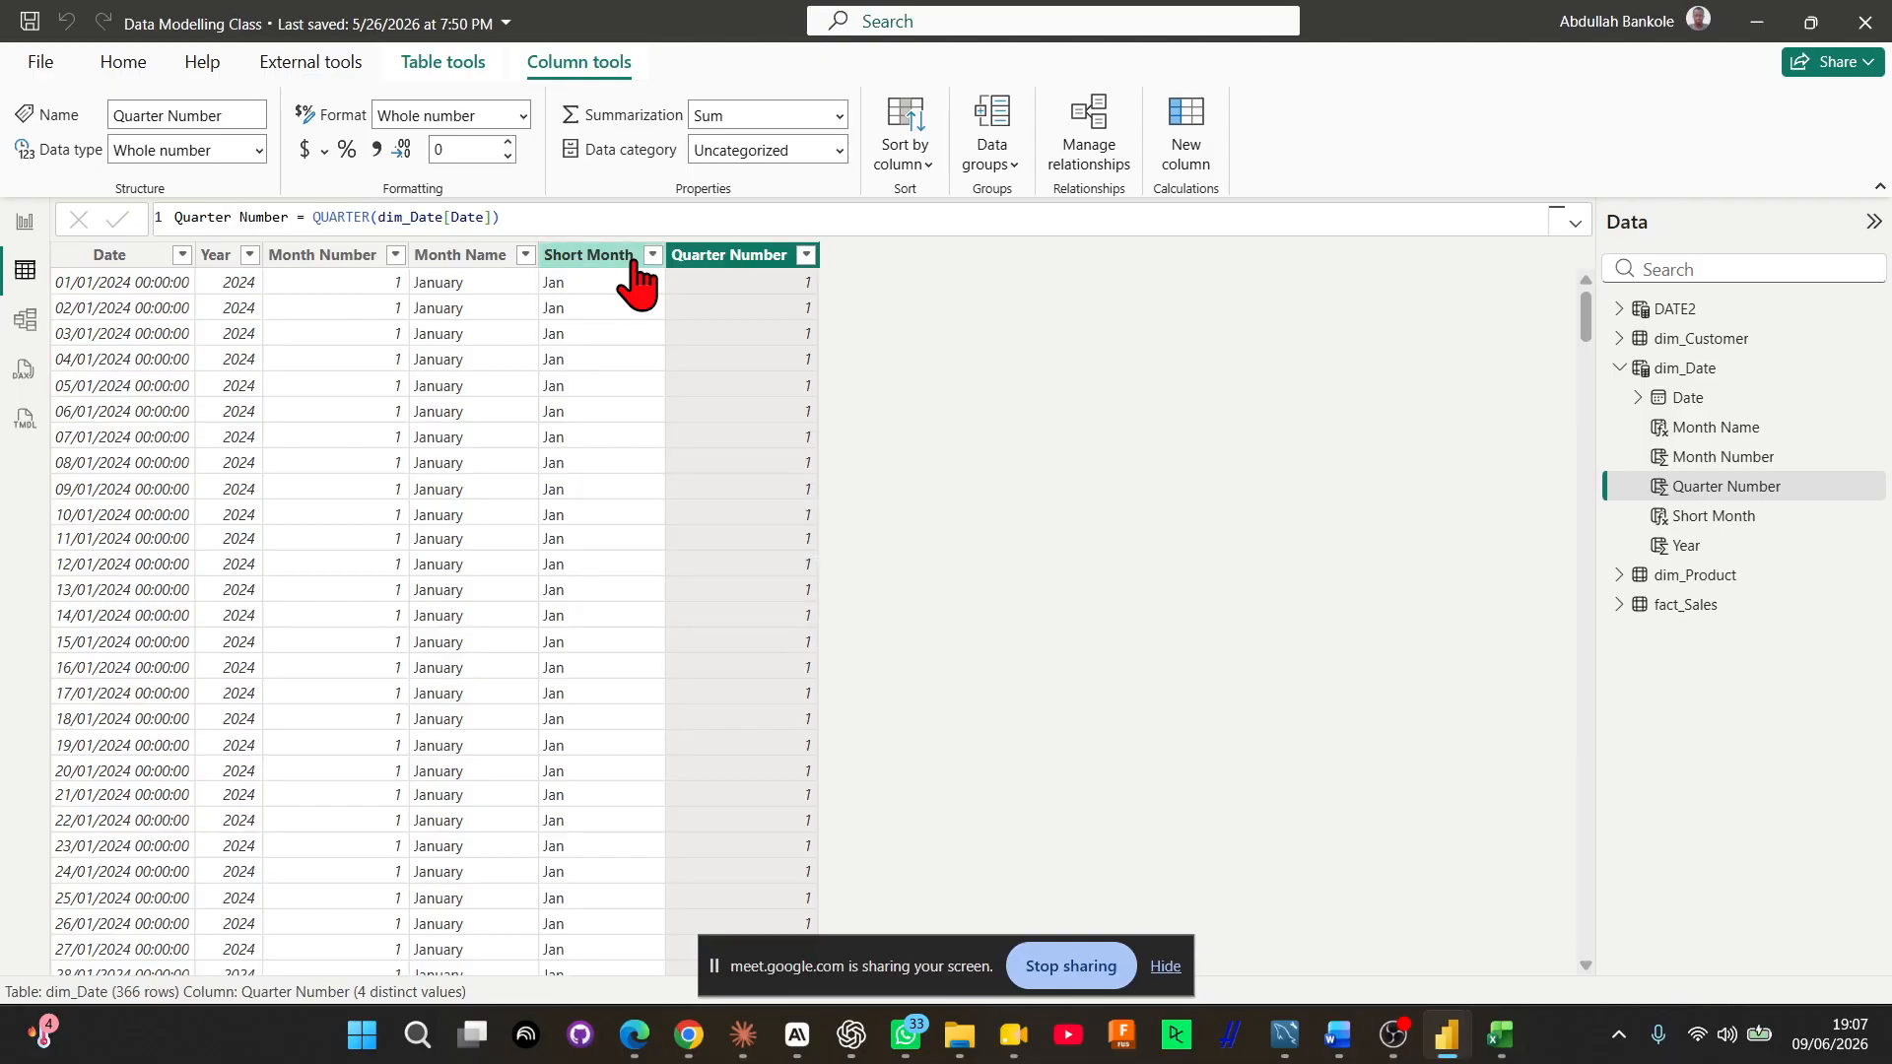
Copy the QUARTER(dim_Date[Date]) expression from the Quarter Number formula and create a new calculated column in dim_Date
{"action": "left_click", "coordinate": [316, 219]}
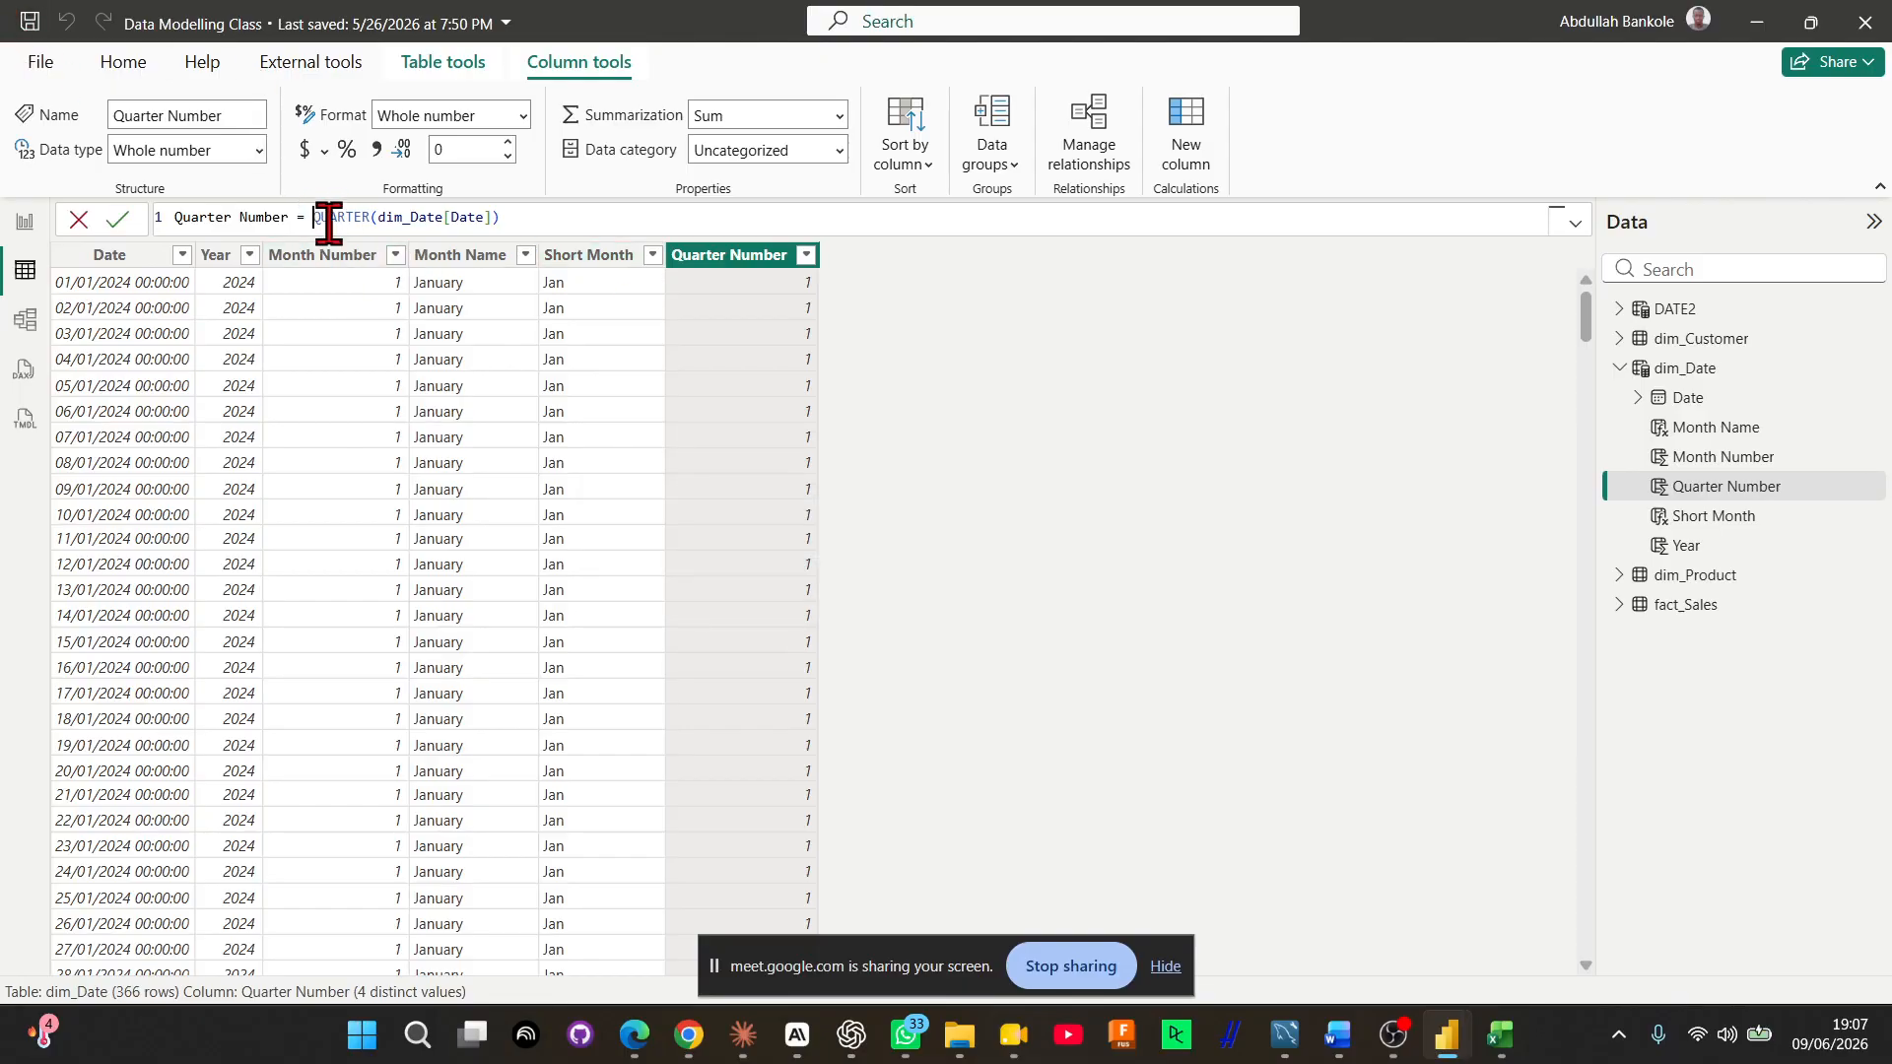
{"action": "left_click_drag", "start_coordinate": [328, 219], "coordinate": [582, 245]}
{"action": "key", "text": "ctrl+c"}
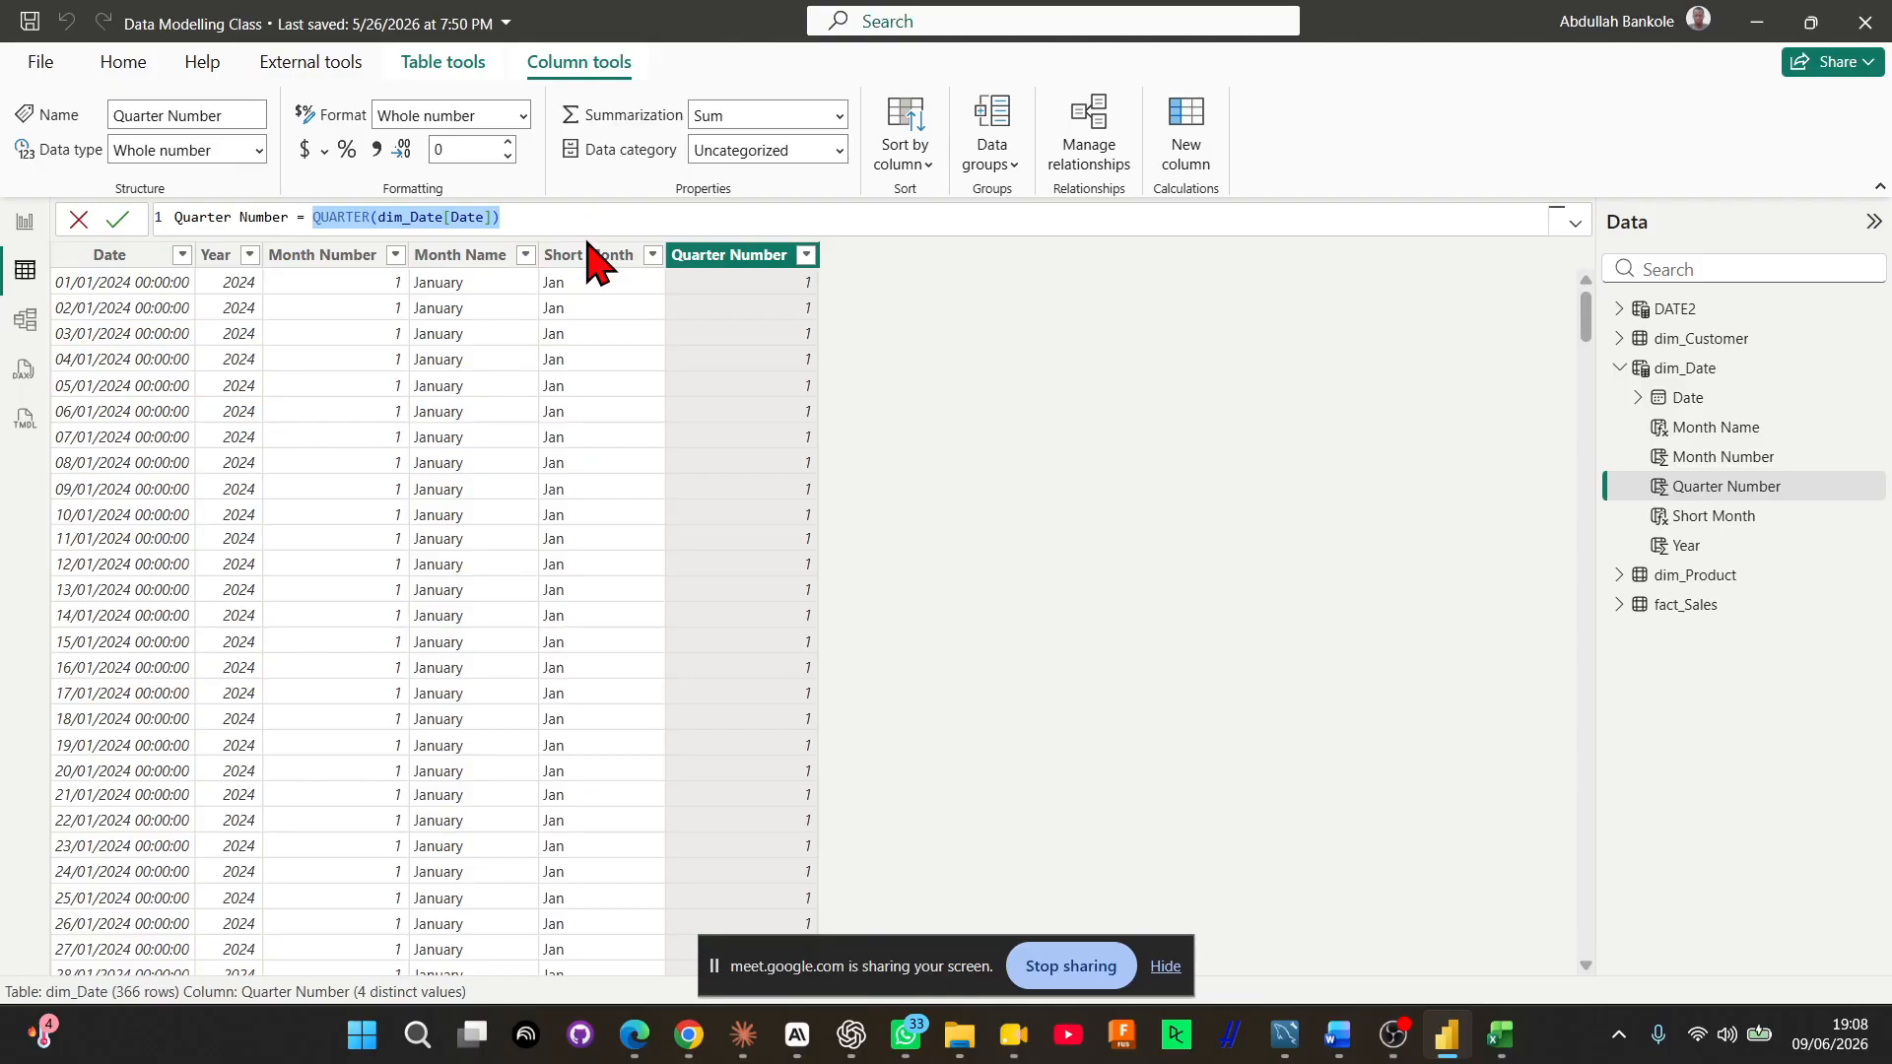
{"action": "left_click", "coordinate": [1182, 132]}
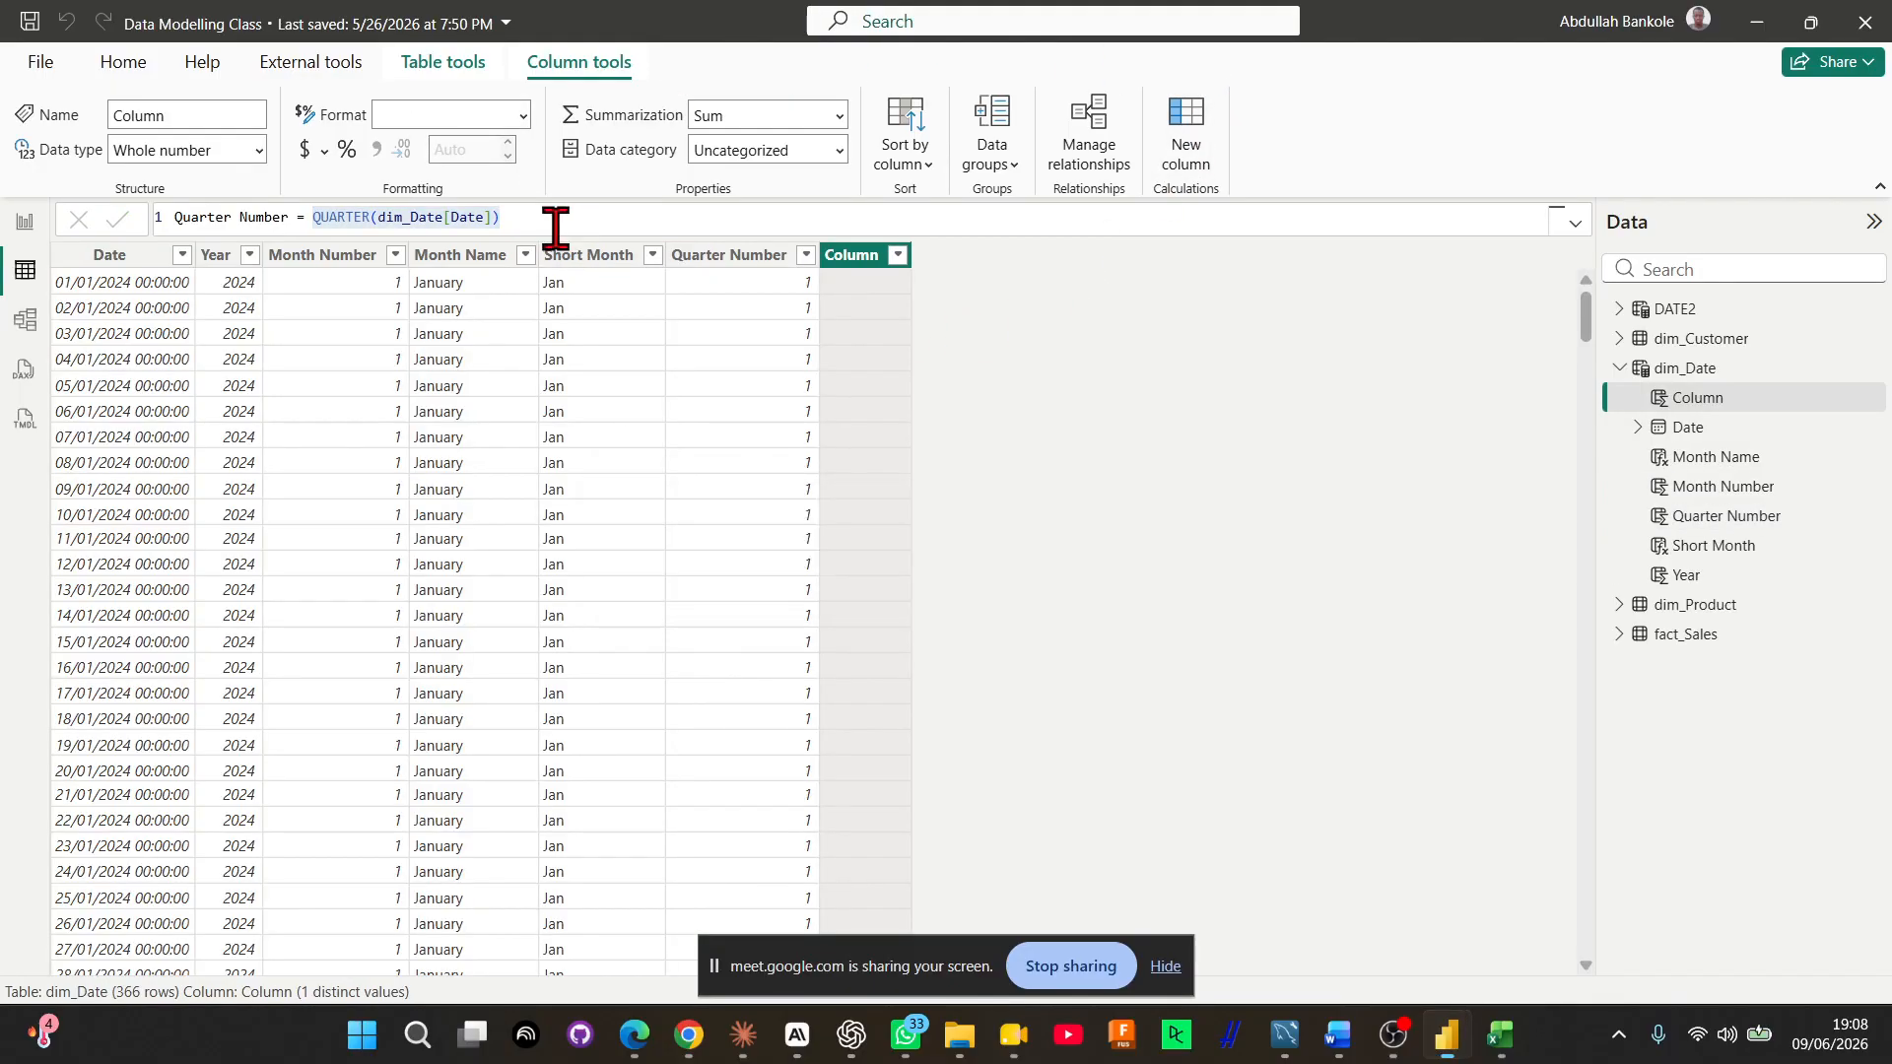
Define the new column as Quarter = "Q" & QUARTER(dim_Date[Date]) and check its distinct values in the filter list
{"action": "type", "text": "Qu"}
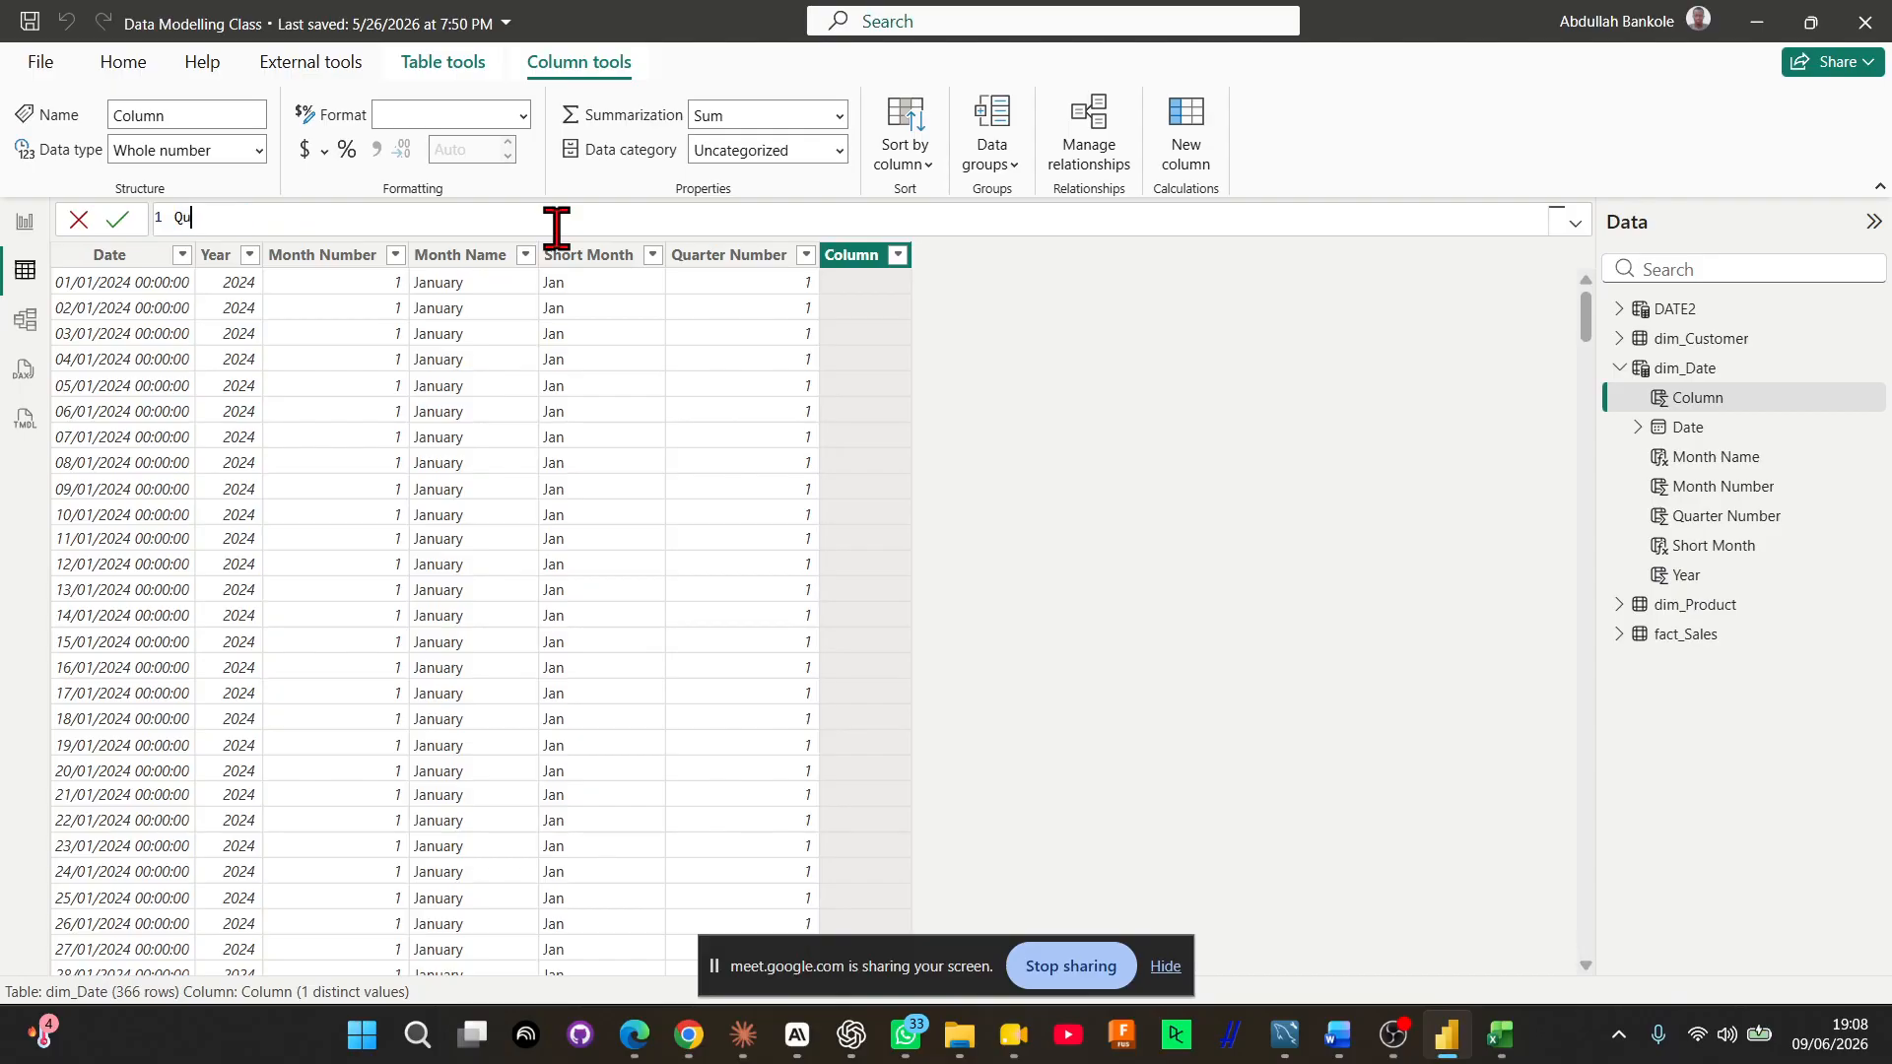
{"action": "type", "text": "arter = \"q"}
{"action": "key", "text": "BackSpace"}
{"action": "key", "text": "BackSpace"}
{"action": "type", "text": "\"Q\" &"}
{"action": "key", "text": "ctrl+v"}
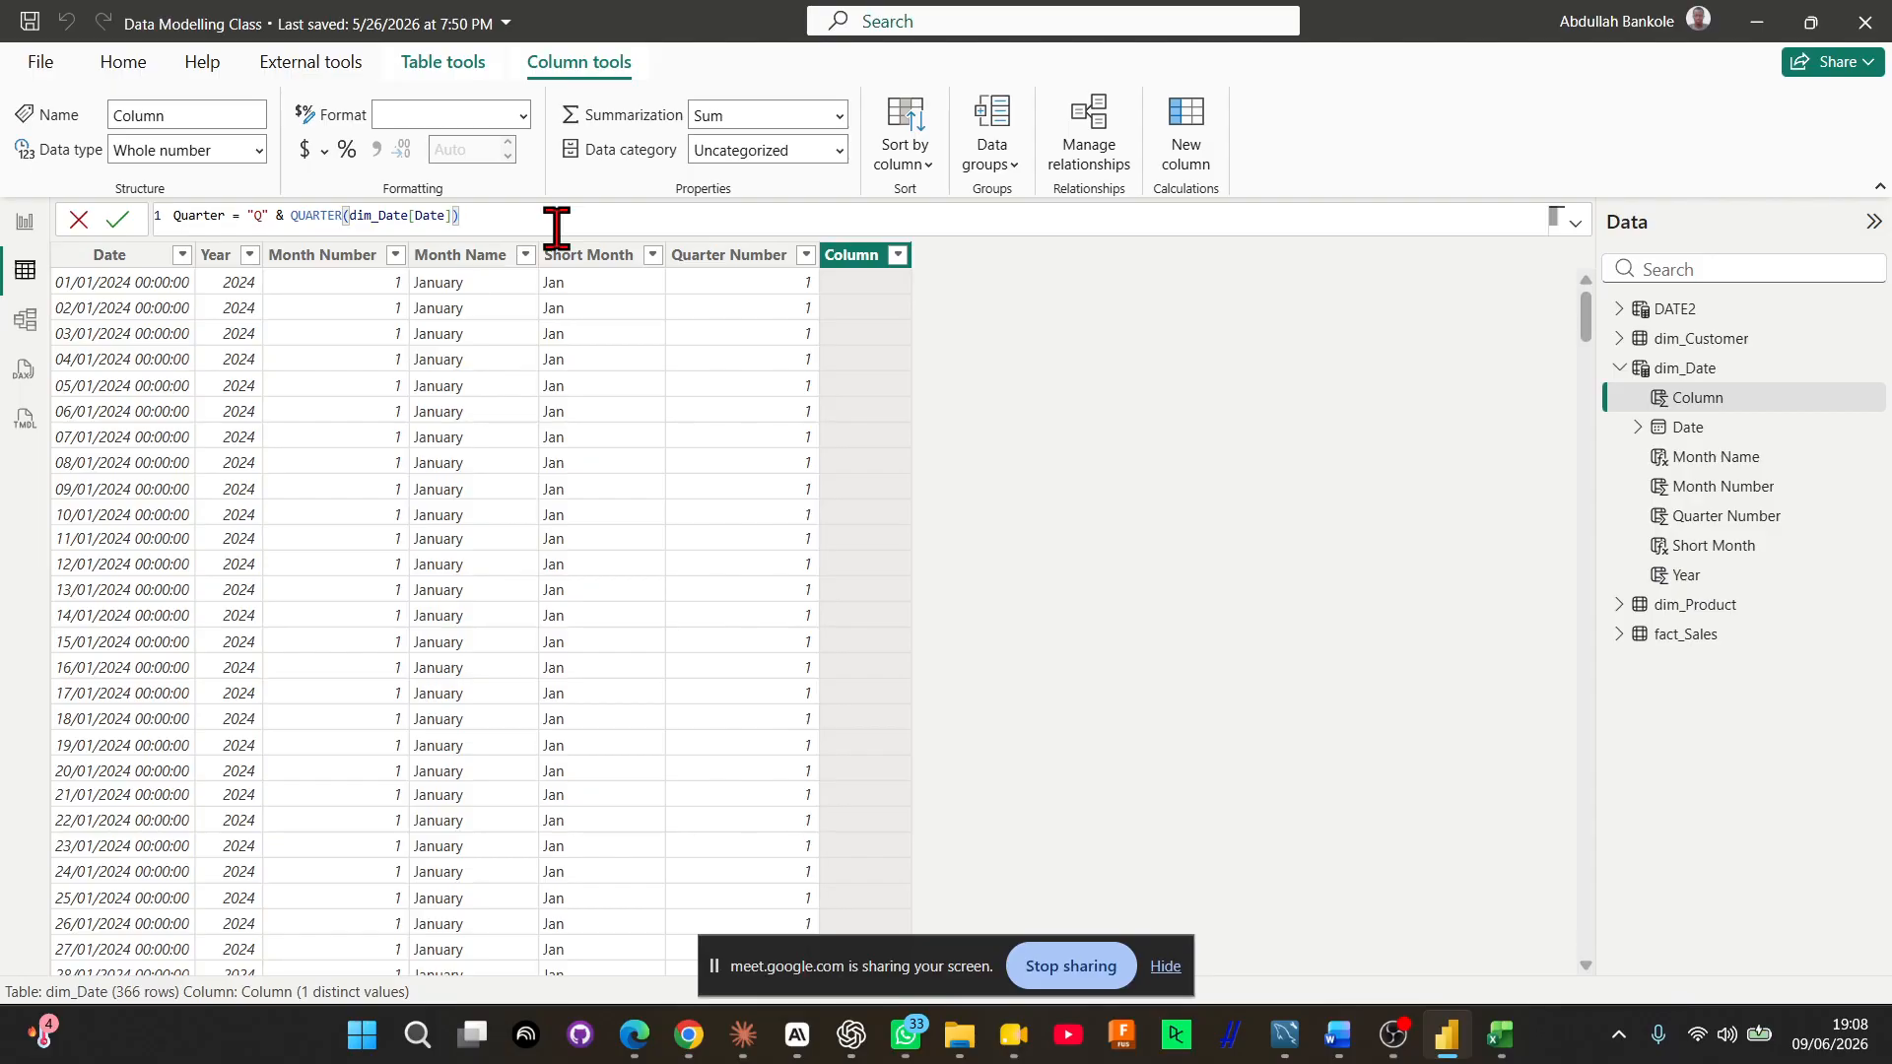
{"action": "key", "text": "Return"}
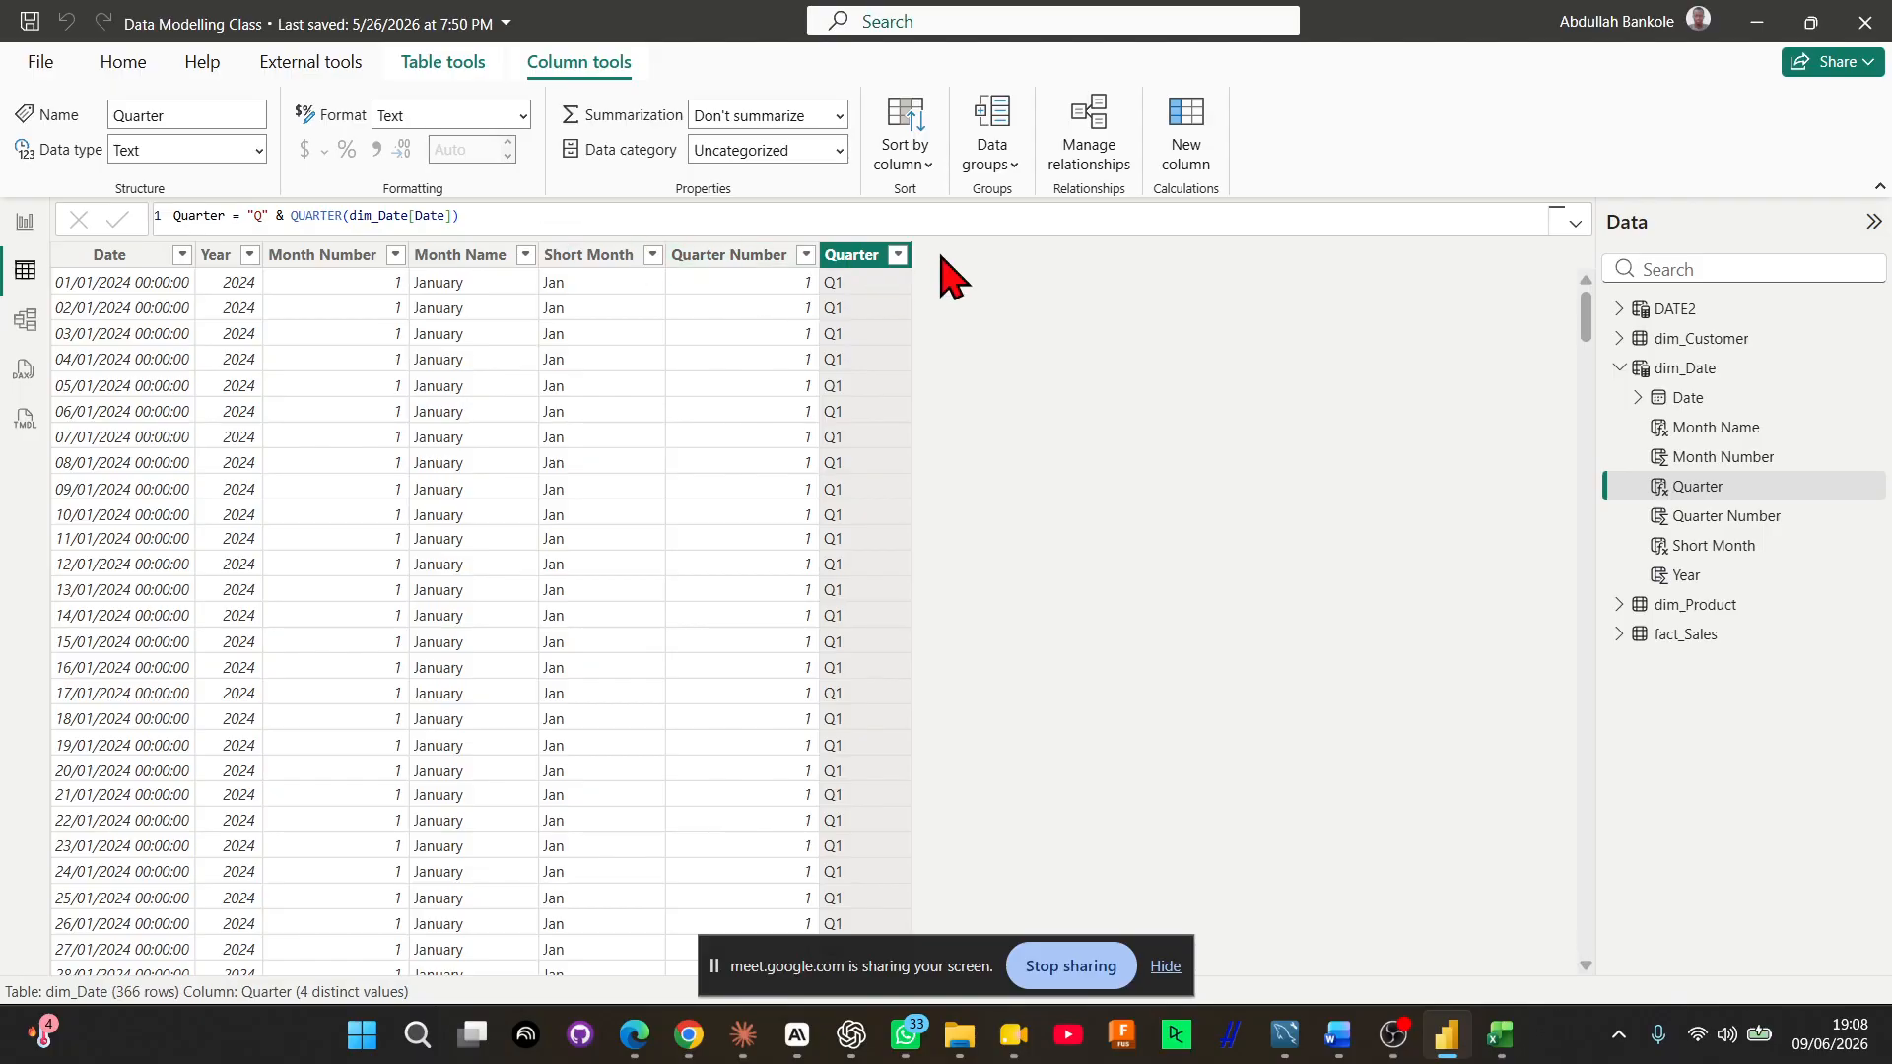
{"action": "left_click", "coordinate": [897, 255]}
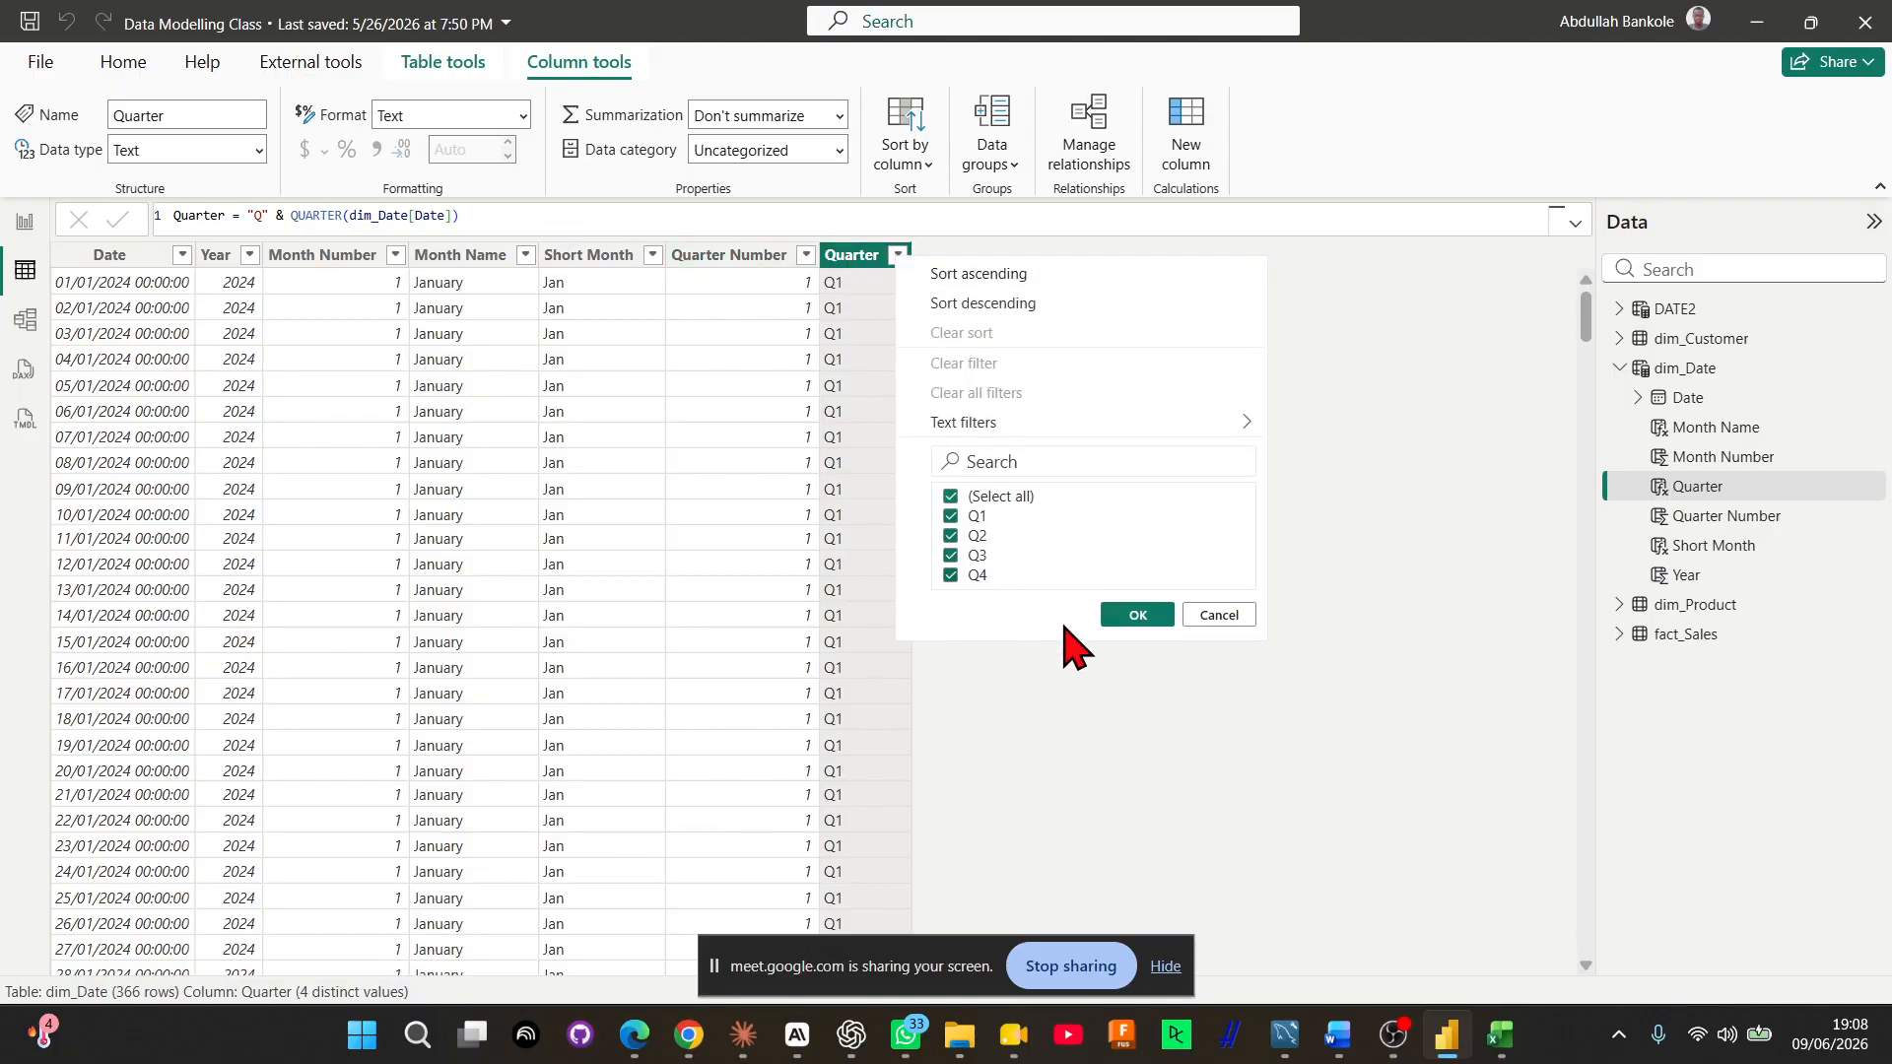
{"action": "left_click", "coordinate": [1123, 613]}
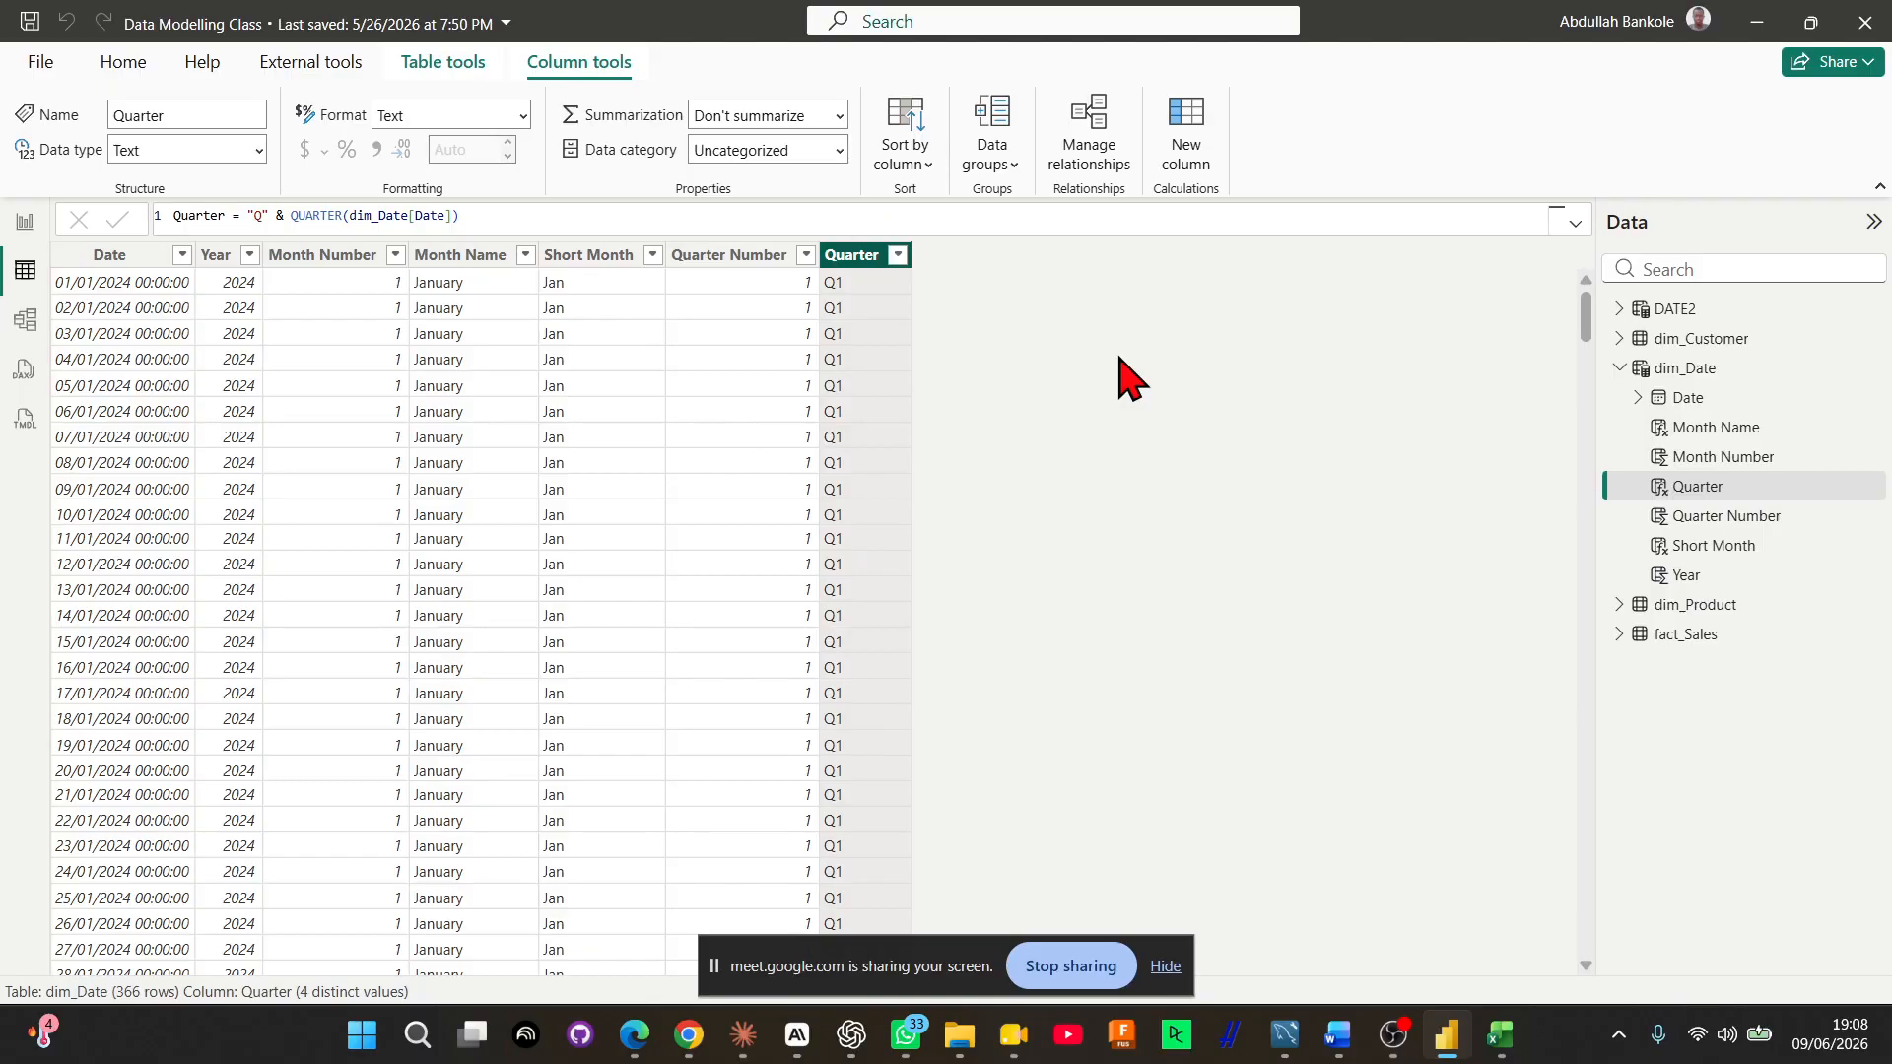
Add another calculated column to dim_Date and name it Day Number in the formula
{"action": "left_click", "coordinate": [1185, 158]}
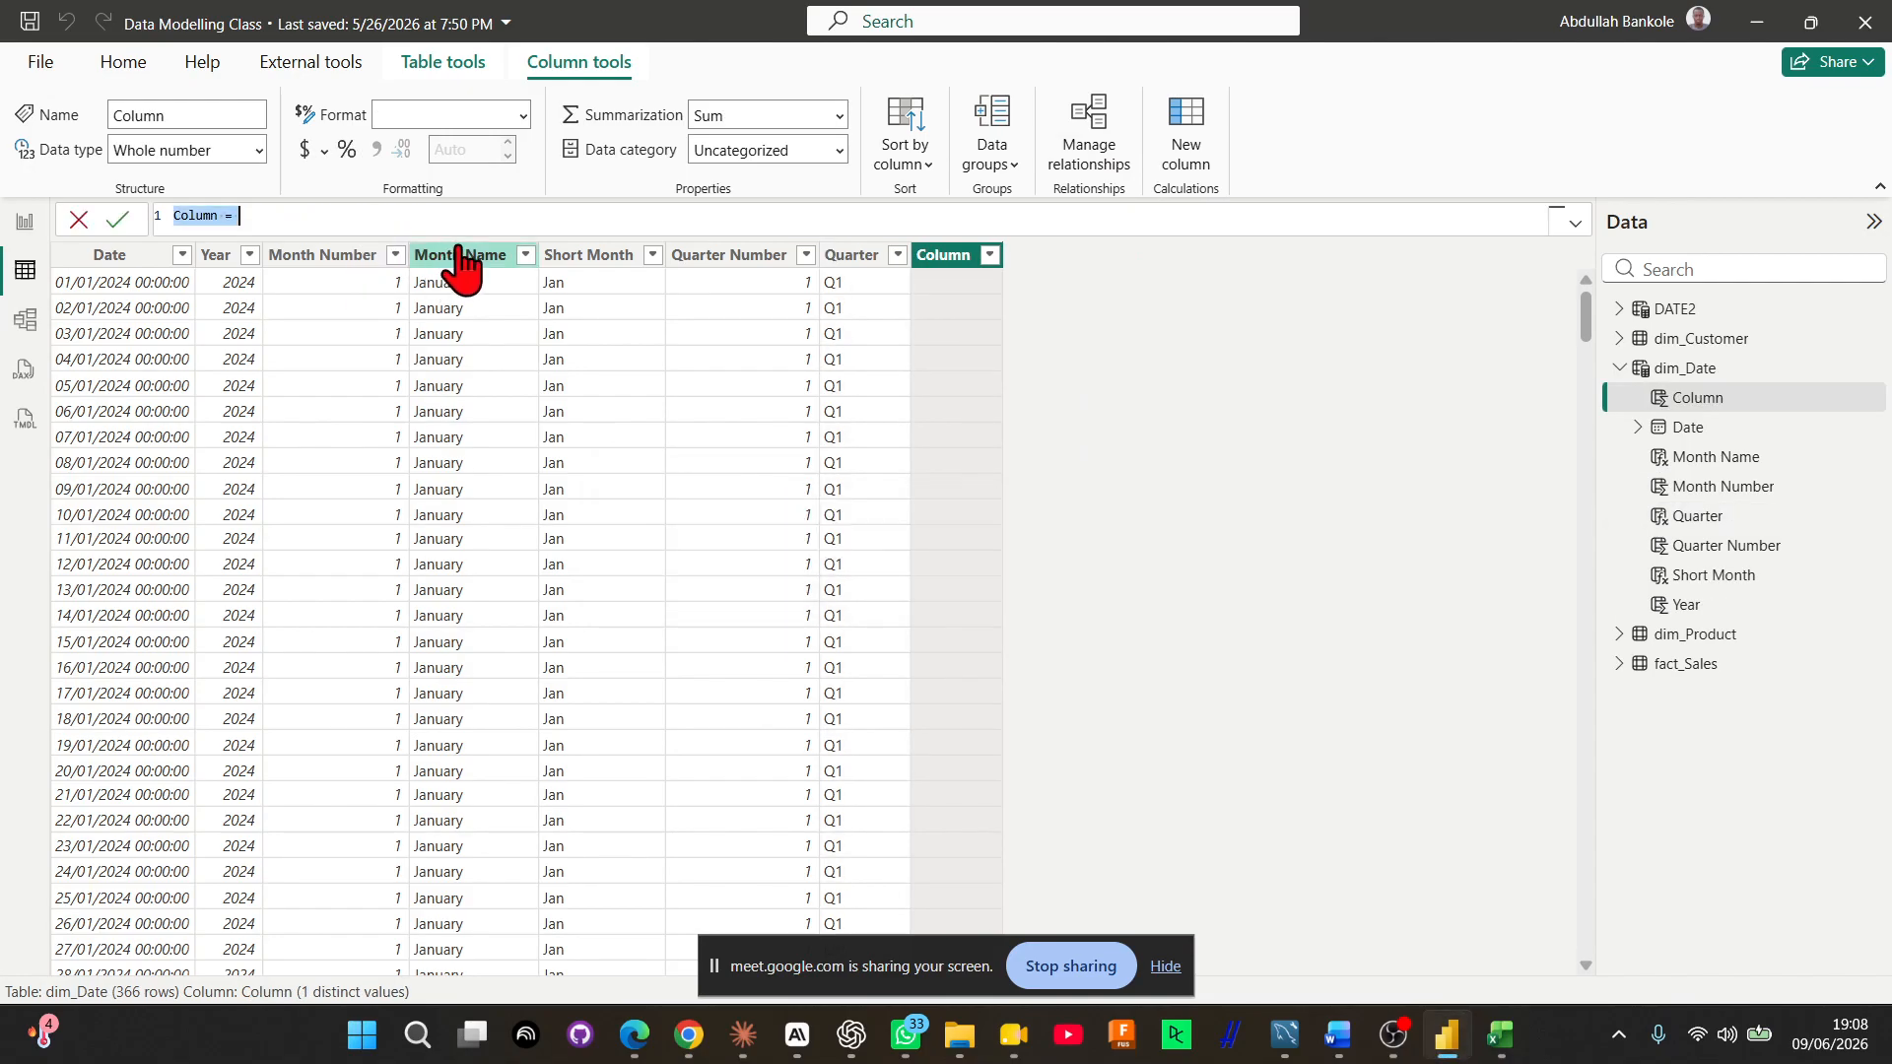
{"action": "type", "text": "DAT"}
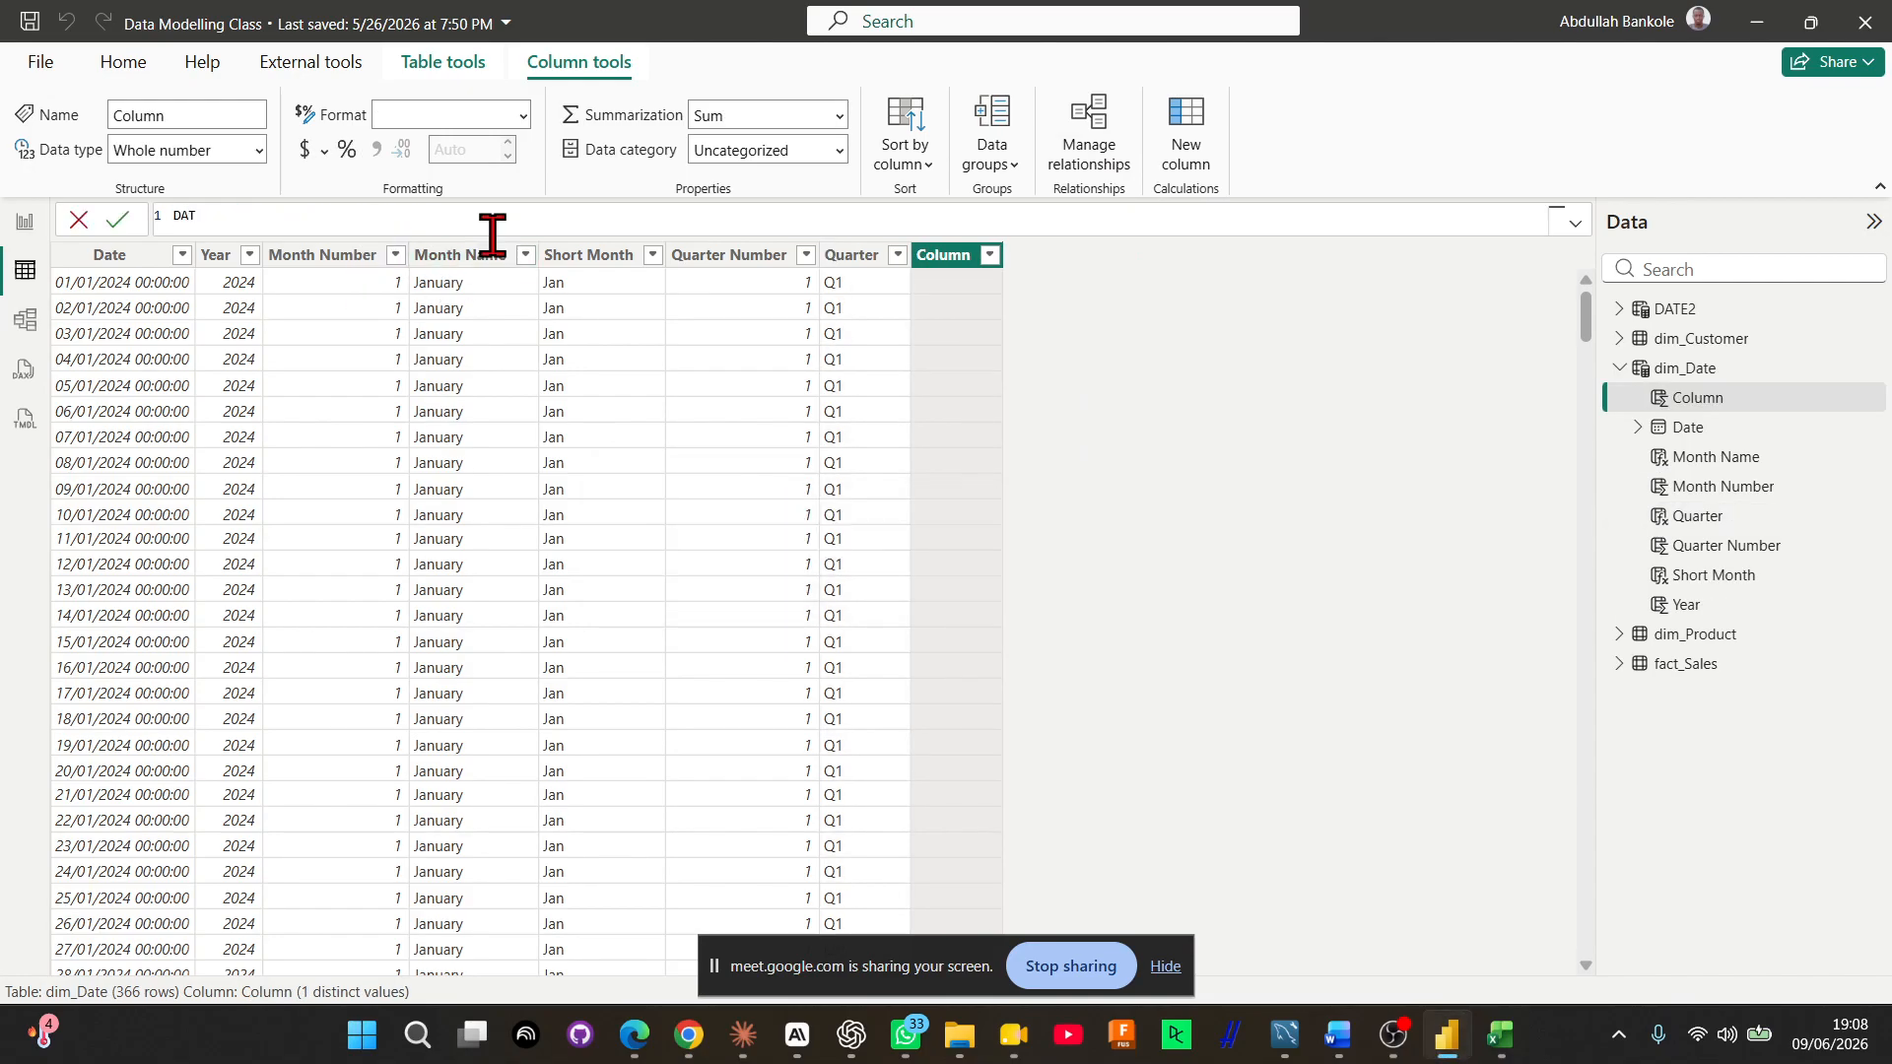
{"action": "key", "text": "BackSpace"}
{"action": "key", "text": "BackSpace"}
{"action": "type", "text": "ay Ny"}
{"action": "key", "text": "BackSpace"}
{"action": "type", "text": "umber = day"}
Set the Day Number column's expression to DAY(dim_Date[Date]) and commit the formula
{"action": "key", "text": "Tab"}
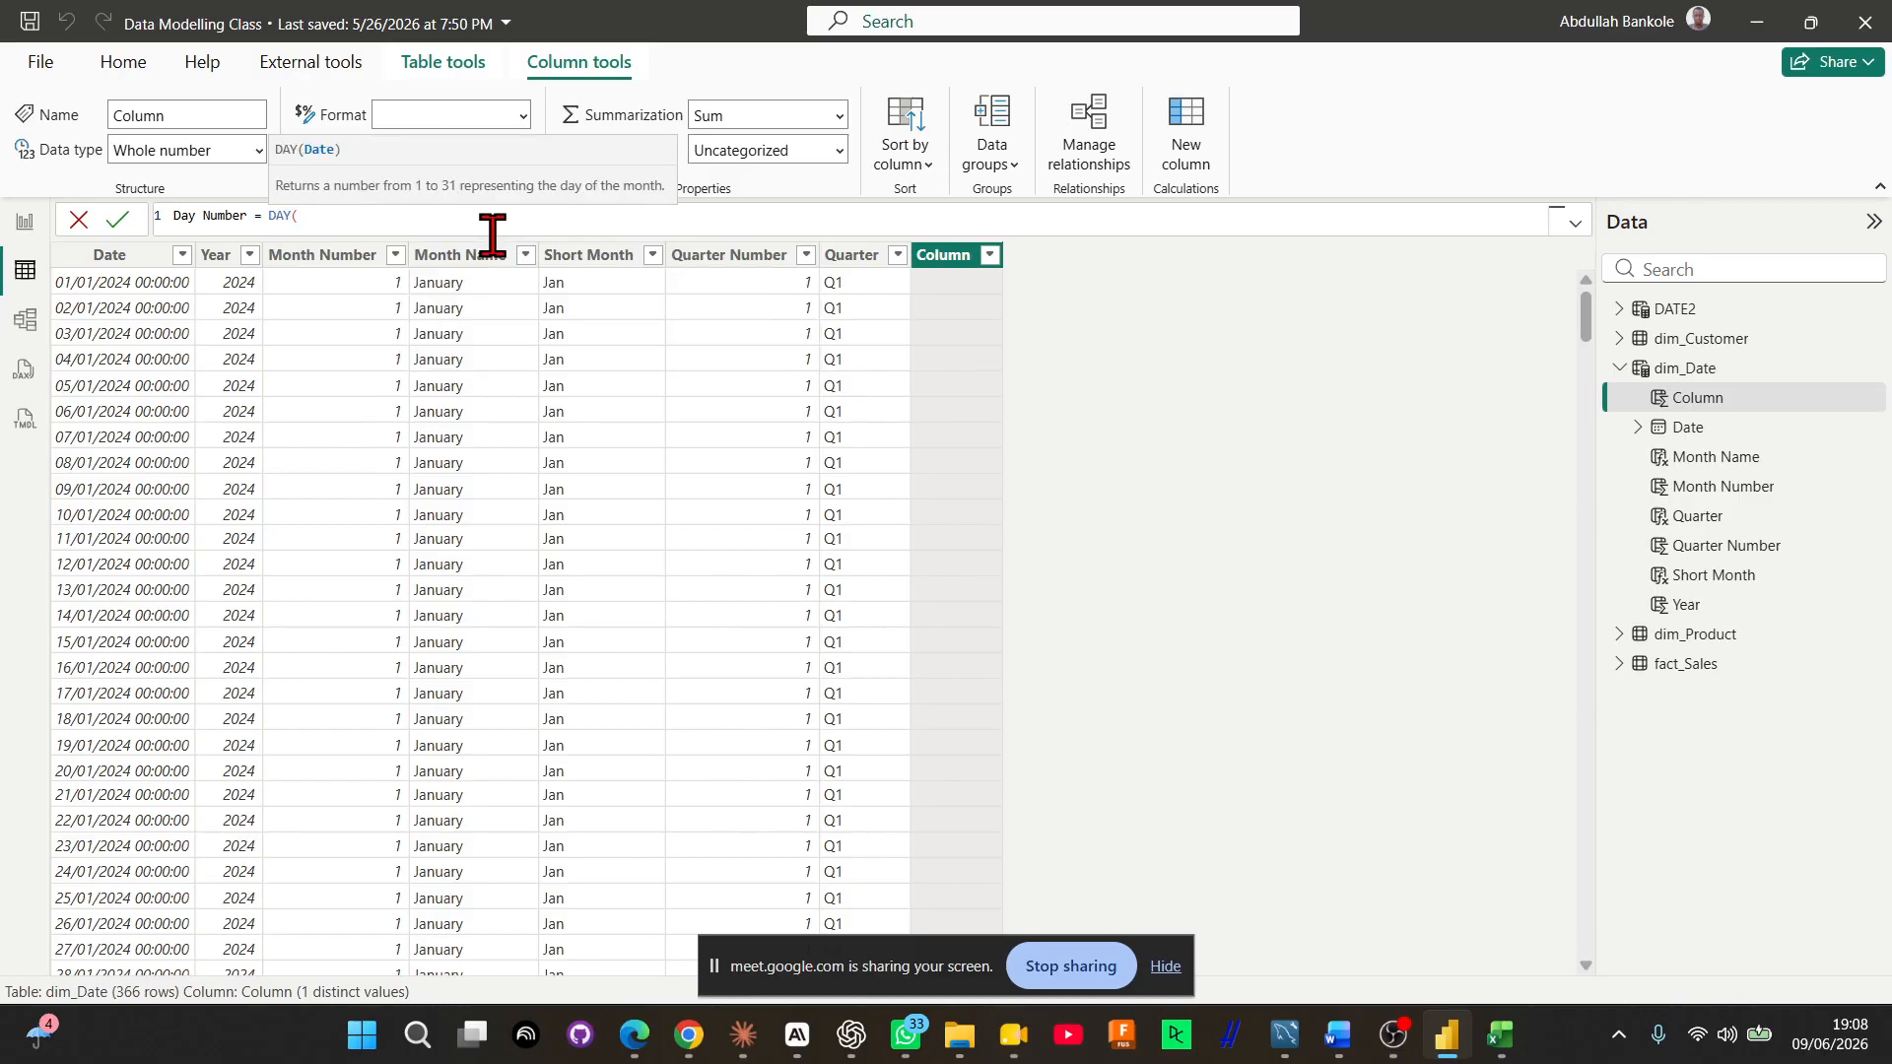
{"action": "type", "text": "dim"}
{"action": "key", "text": "Down"}
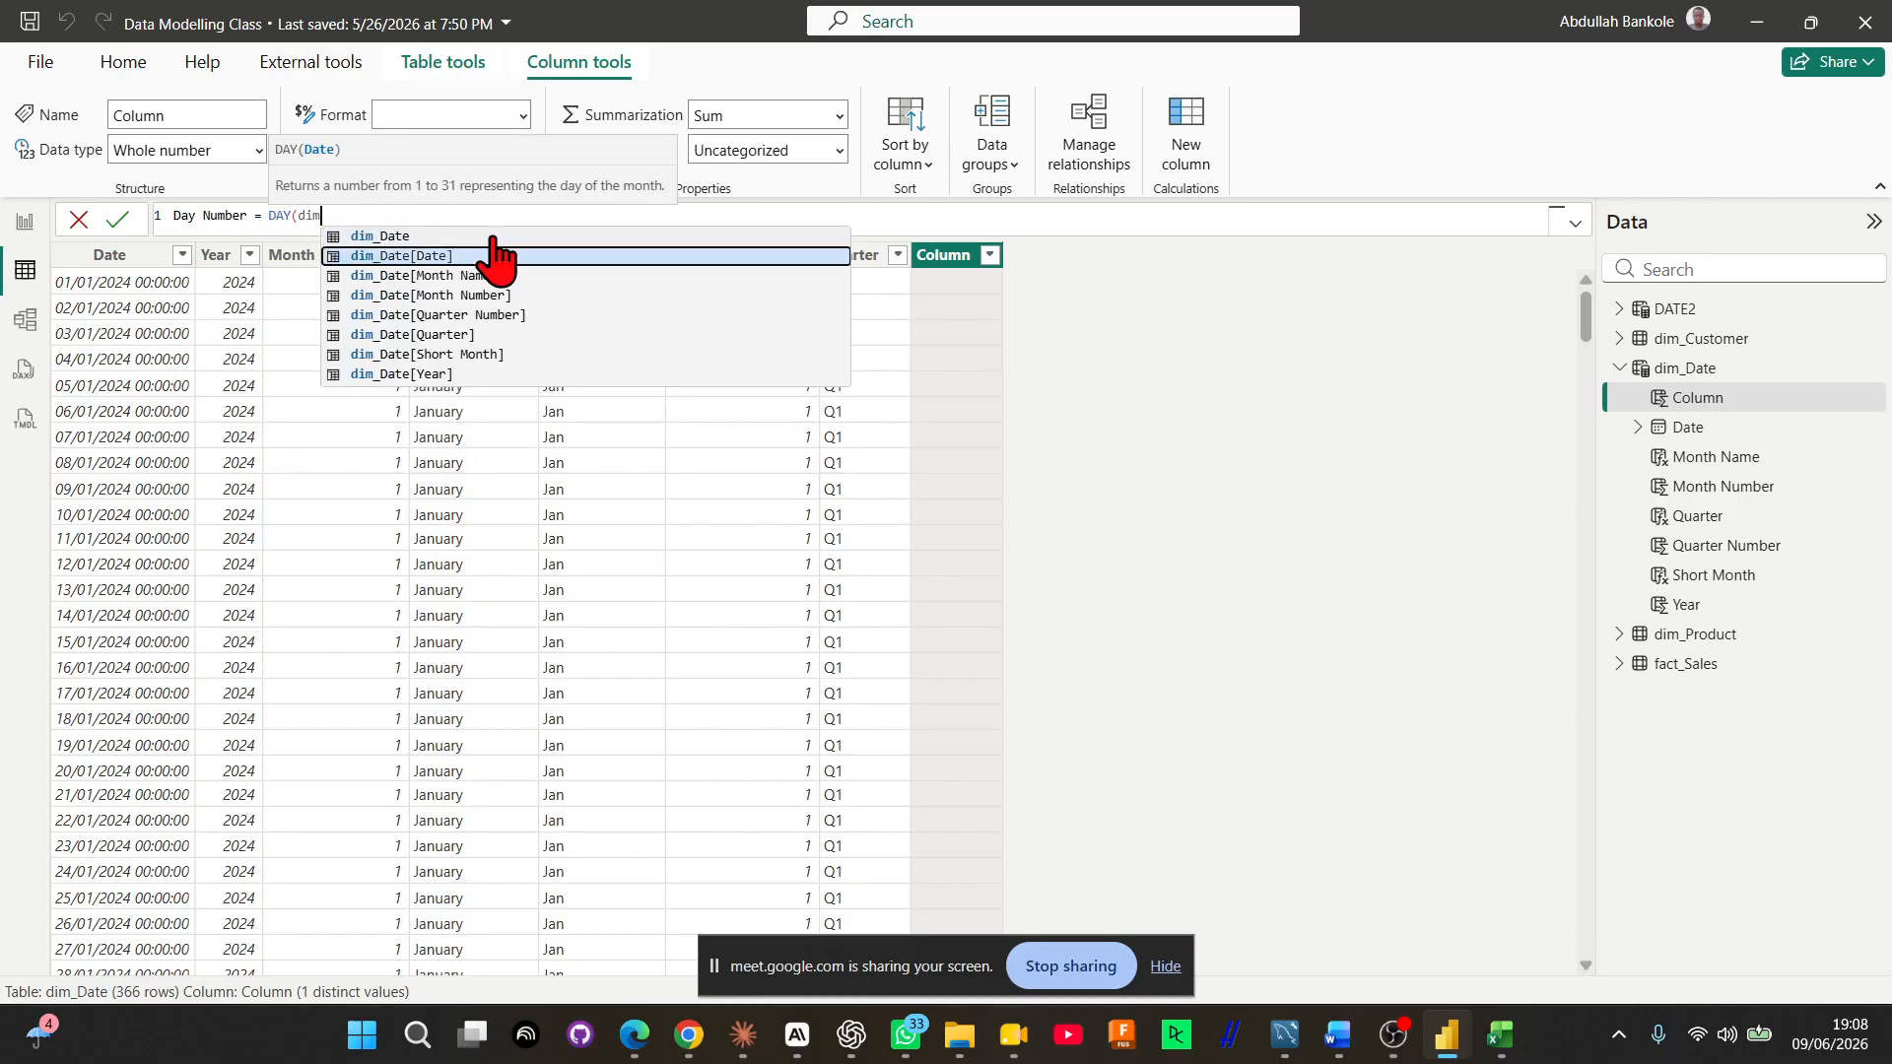
{"action": "key", "text": "Tab"}
{"action": "type", "text": ")"}
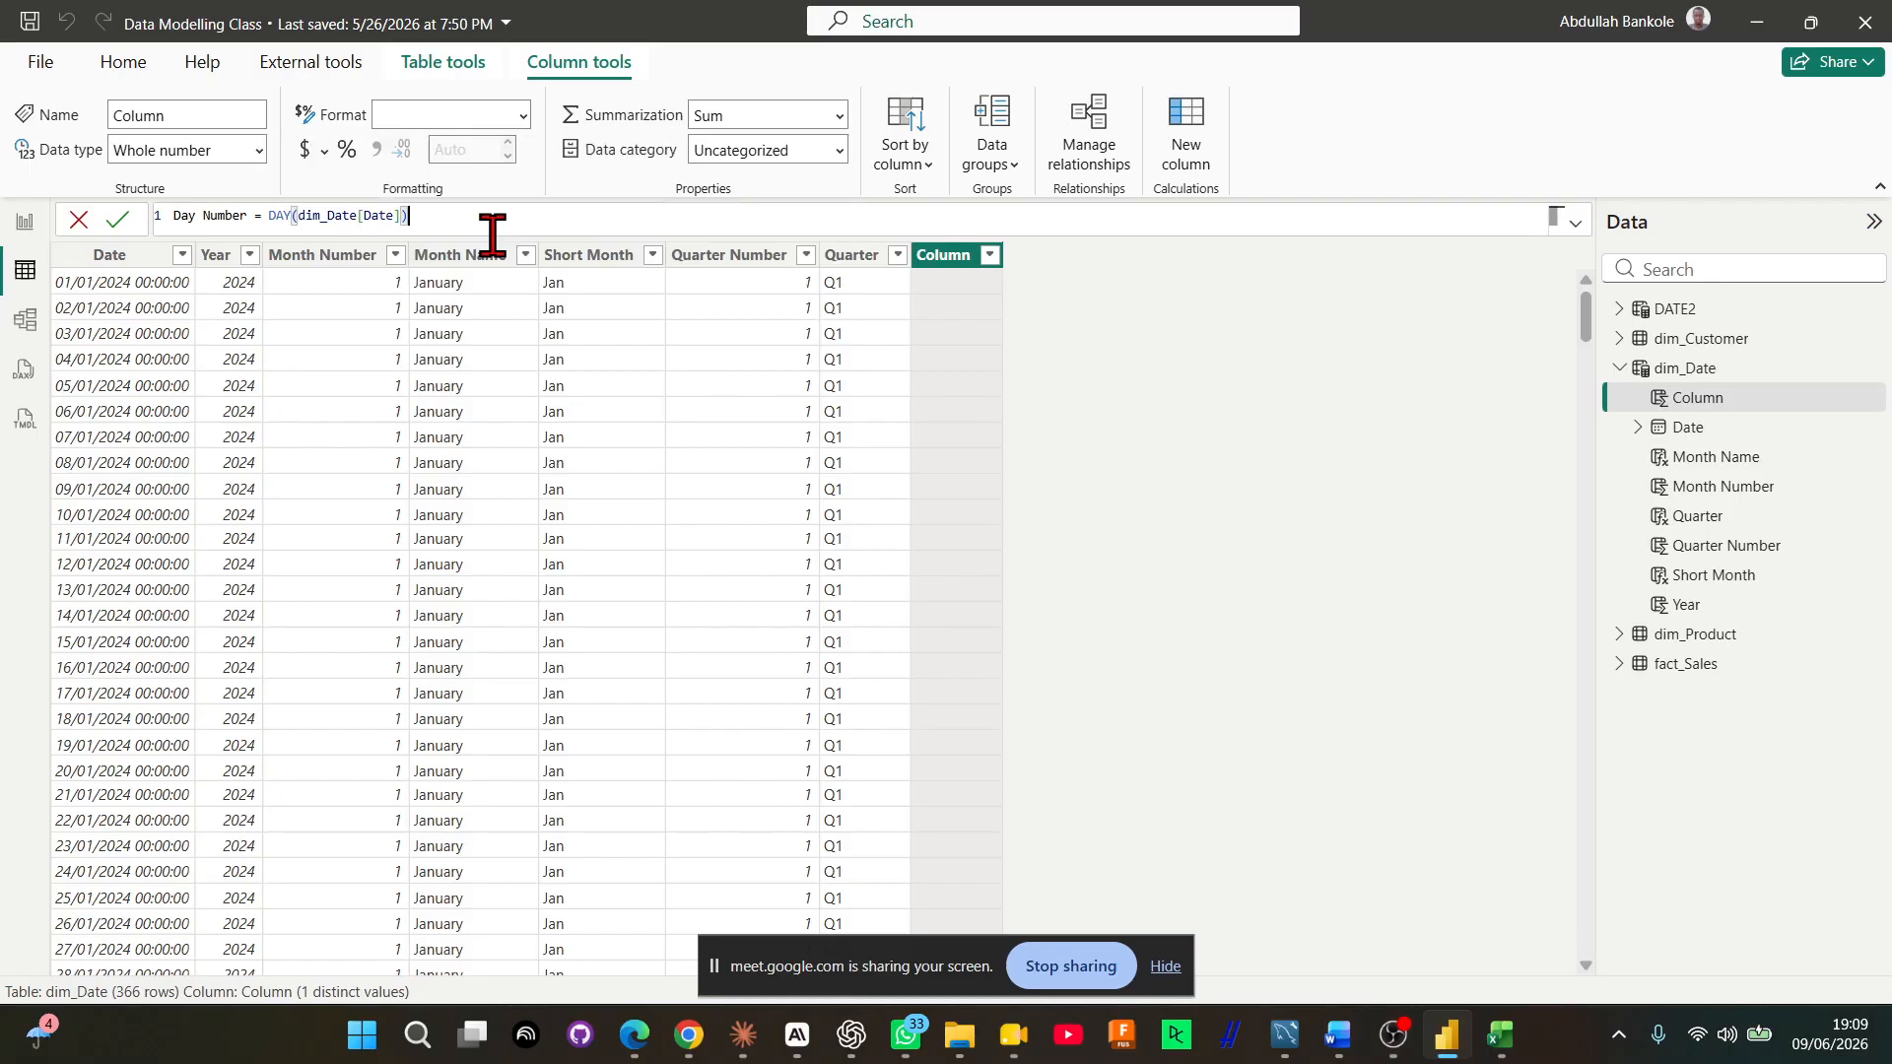
{"action": "key", "text": "Return"}
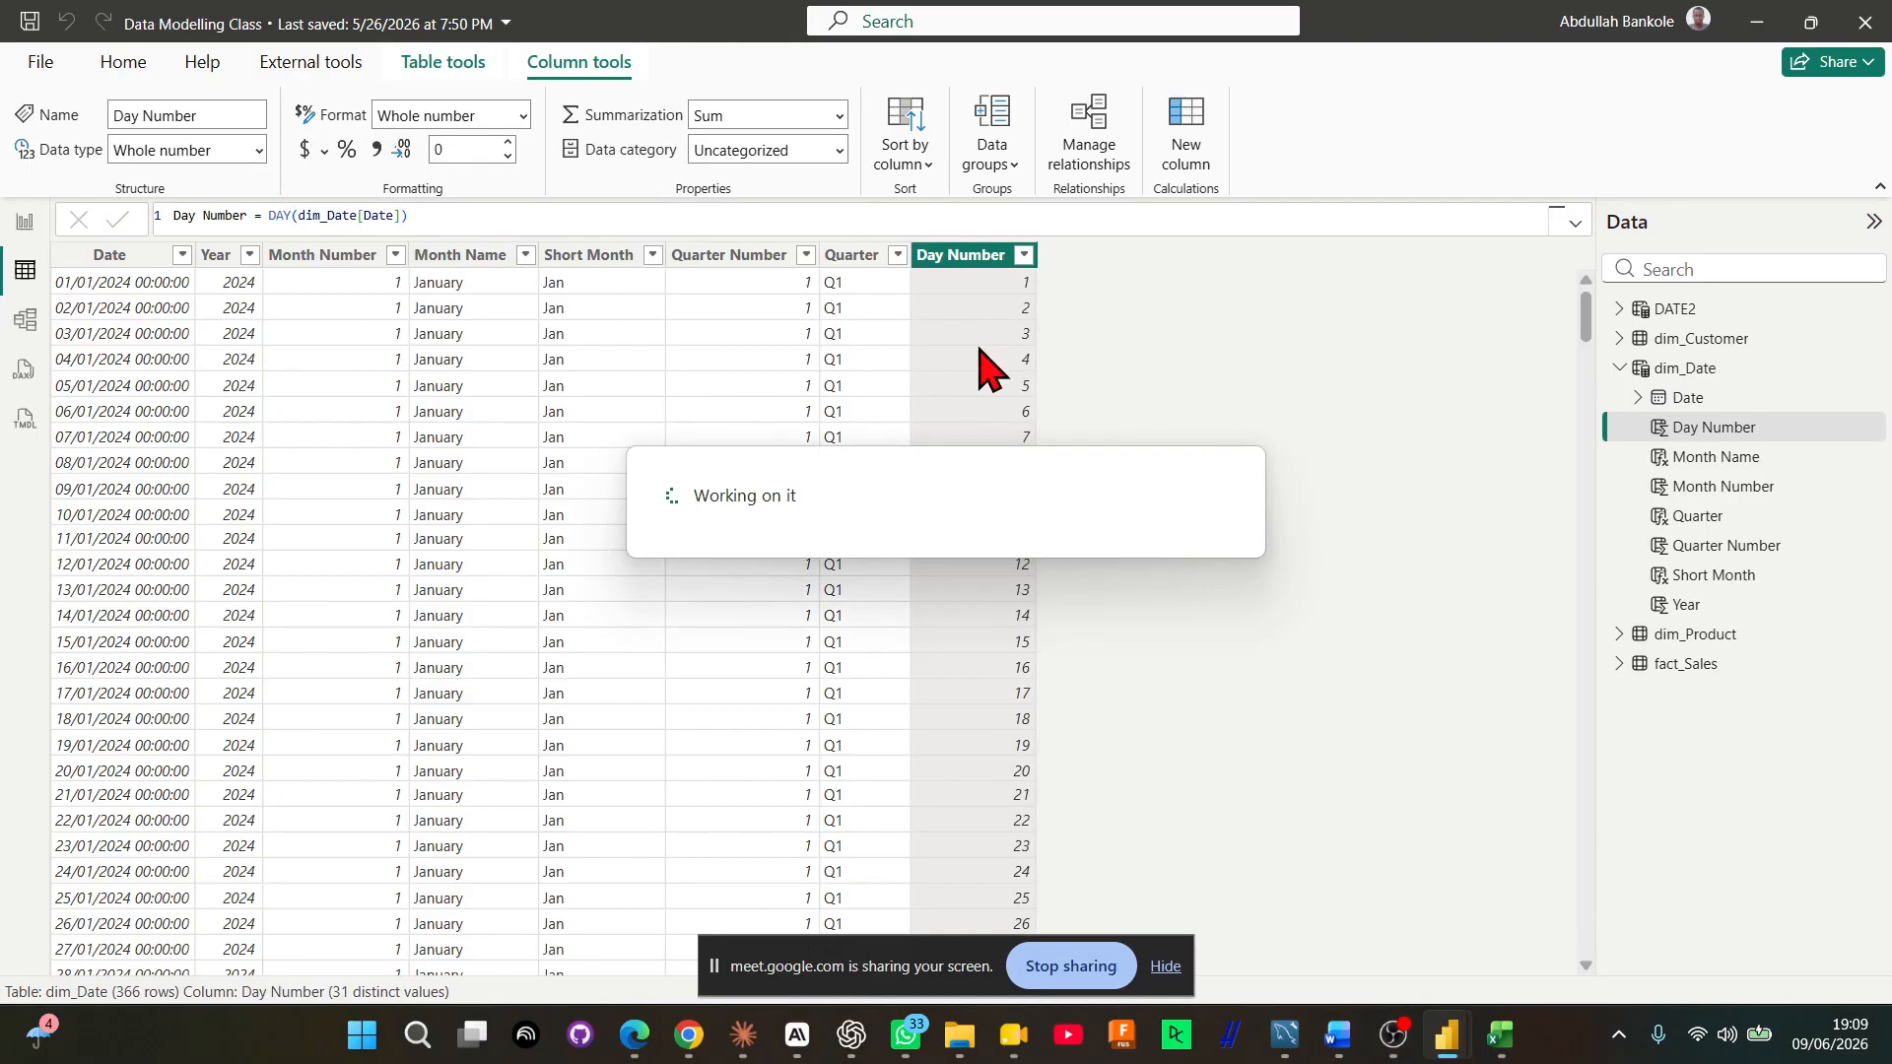
Examine the Day Number values in the column's filter list and through the rows of dim_Date
{"action": "left_click", "coordinate": [1024, 259]}
{"action": "mouse_move", "coordinate": [1376, 552]}
{"action": "left_mouse_down"}
{"action": "mouse_move", "coordinate": [1346, 641]}
{"action": "mouse_move", "coordinate": [1364, 794]}
{"action": "mouse_move", "coordinate": [1379, 537]}
{"action": "left_mouse_up"}
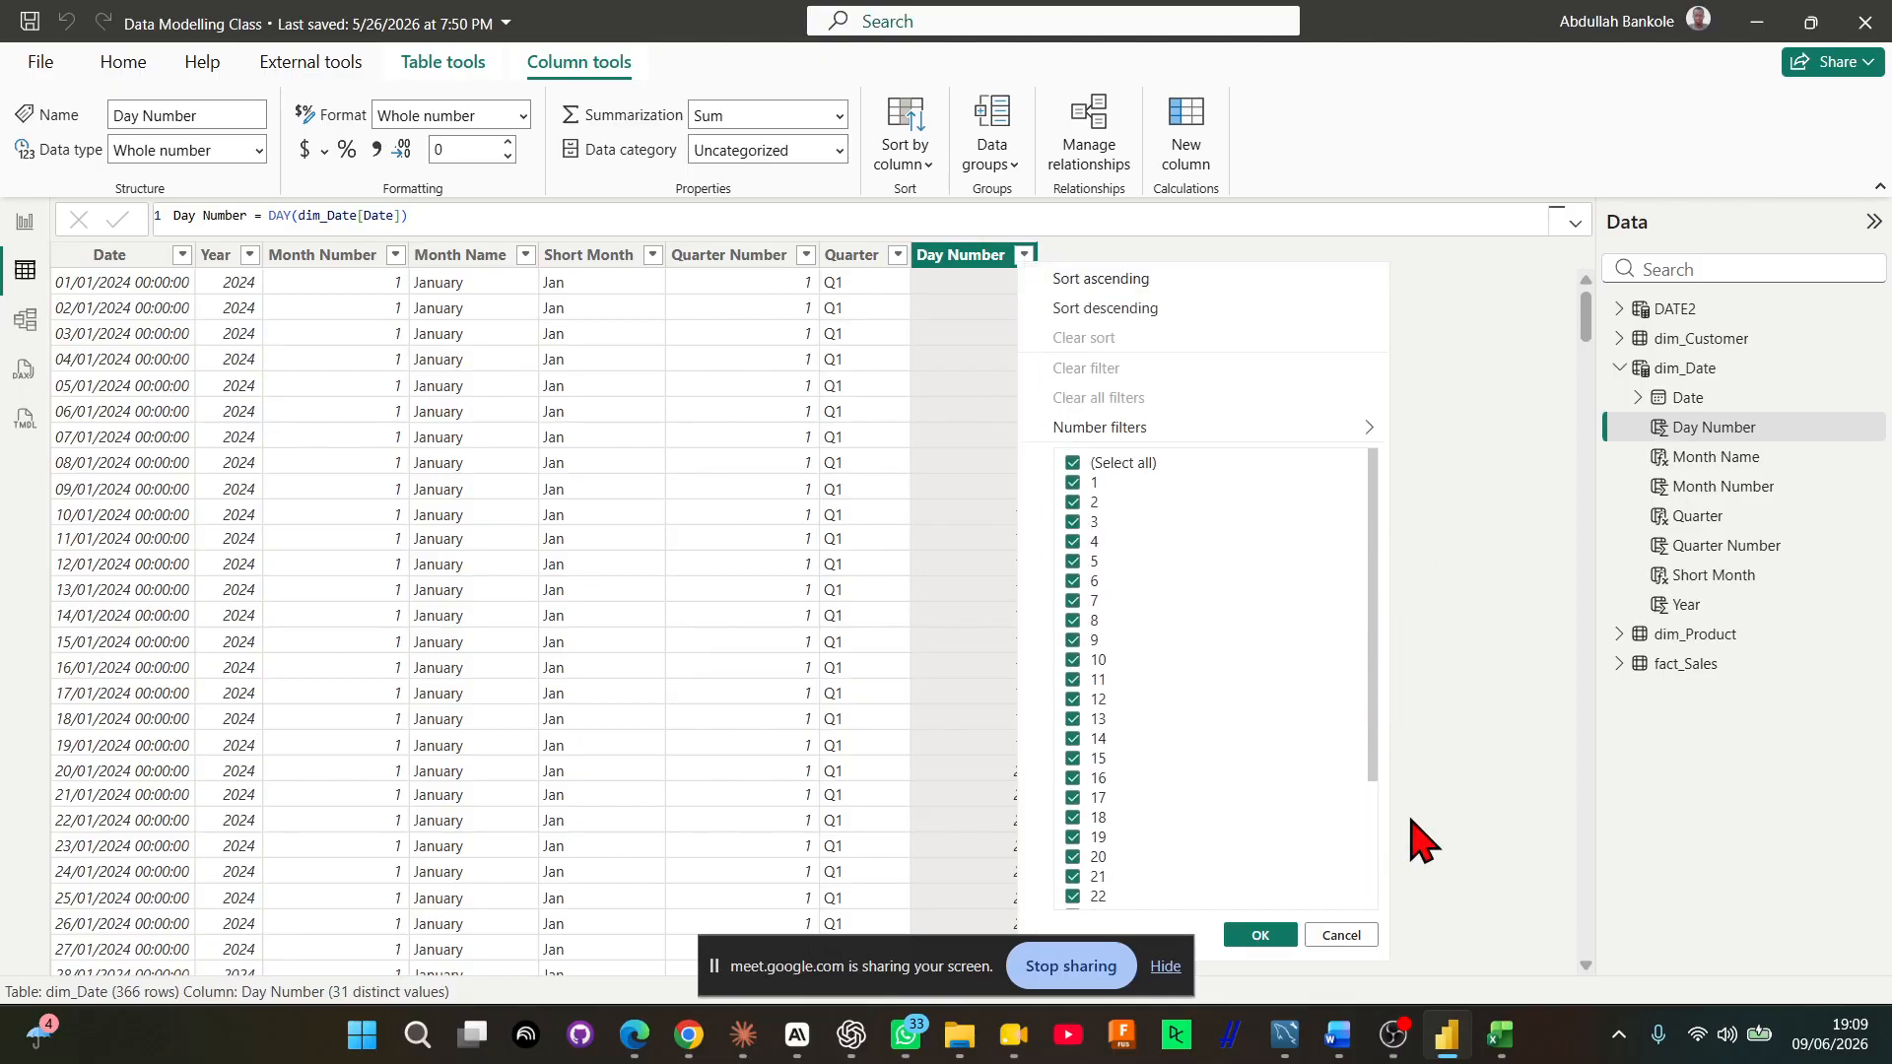
{"action": "left_click", "coordinate": [1341, 935]}
{"action": "scroll", "coordinate": [1161, 648], "scroll_direction": "down", "scroll_amount": 8}
{"action": "scroll", "coordinate": [1160, 648], "scroll_direction": "down", "scroll_amount": 20}
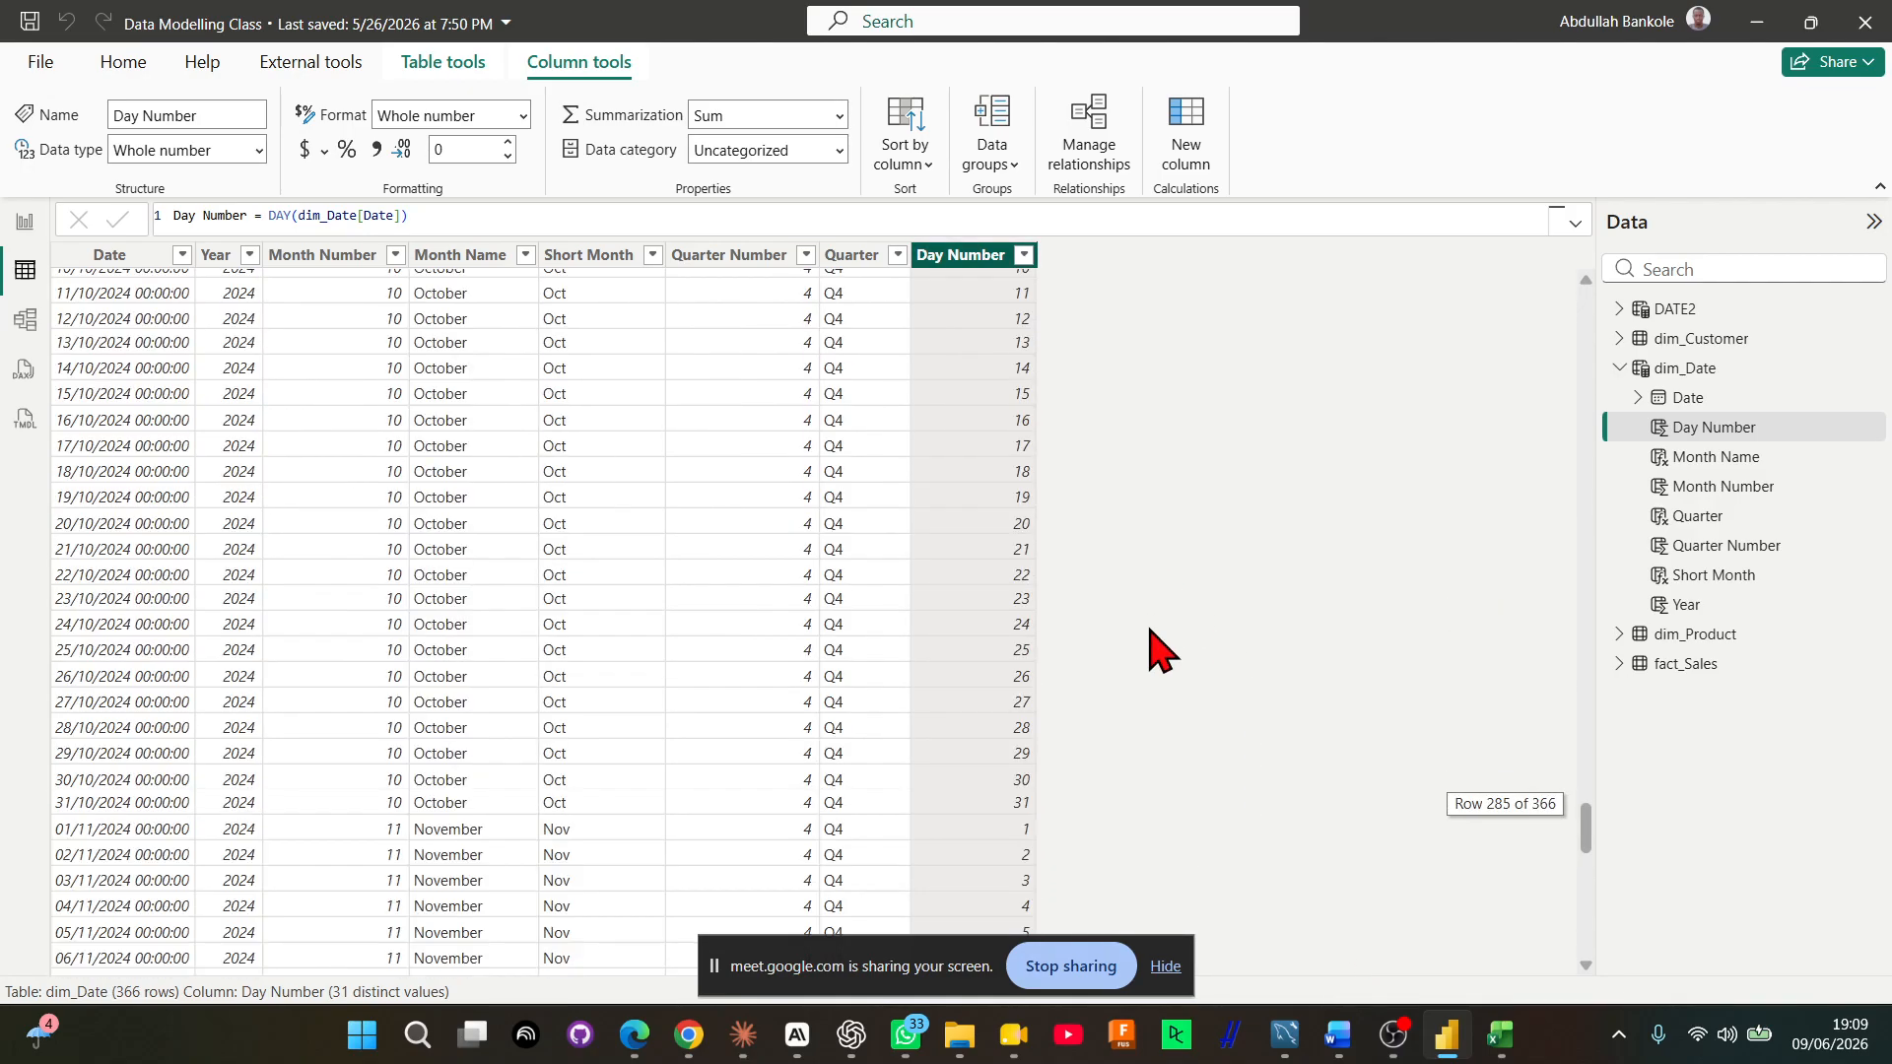
{"action": "scroll", "coordinate": [1161, 649], "scroll_direction": "up", "scroll_amount": 20}
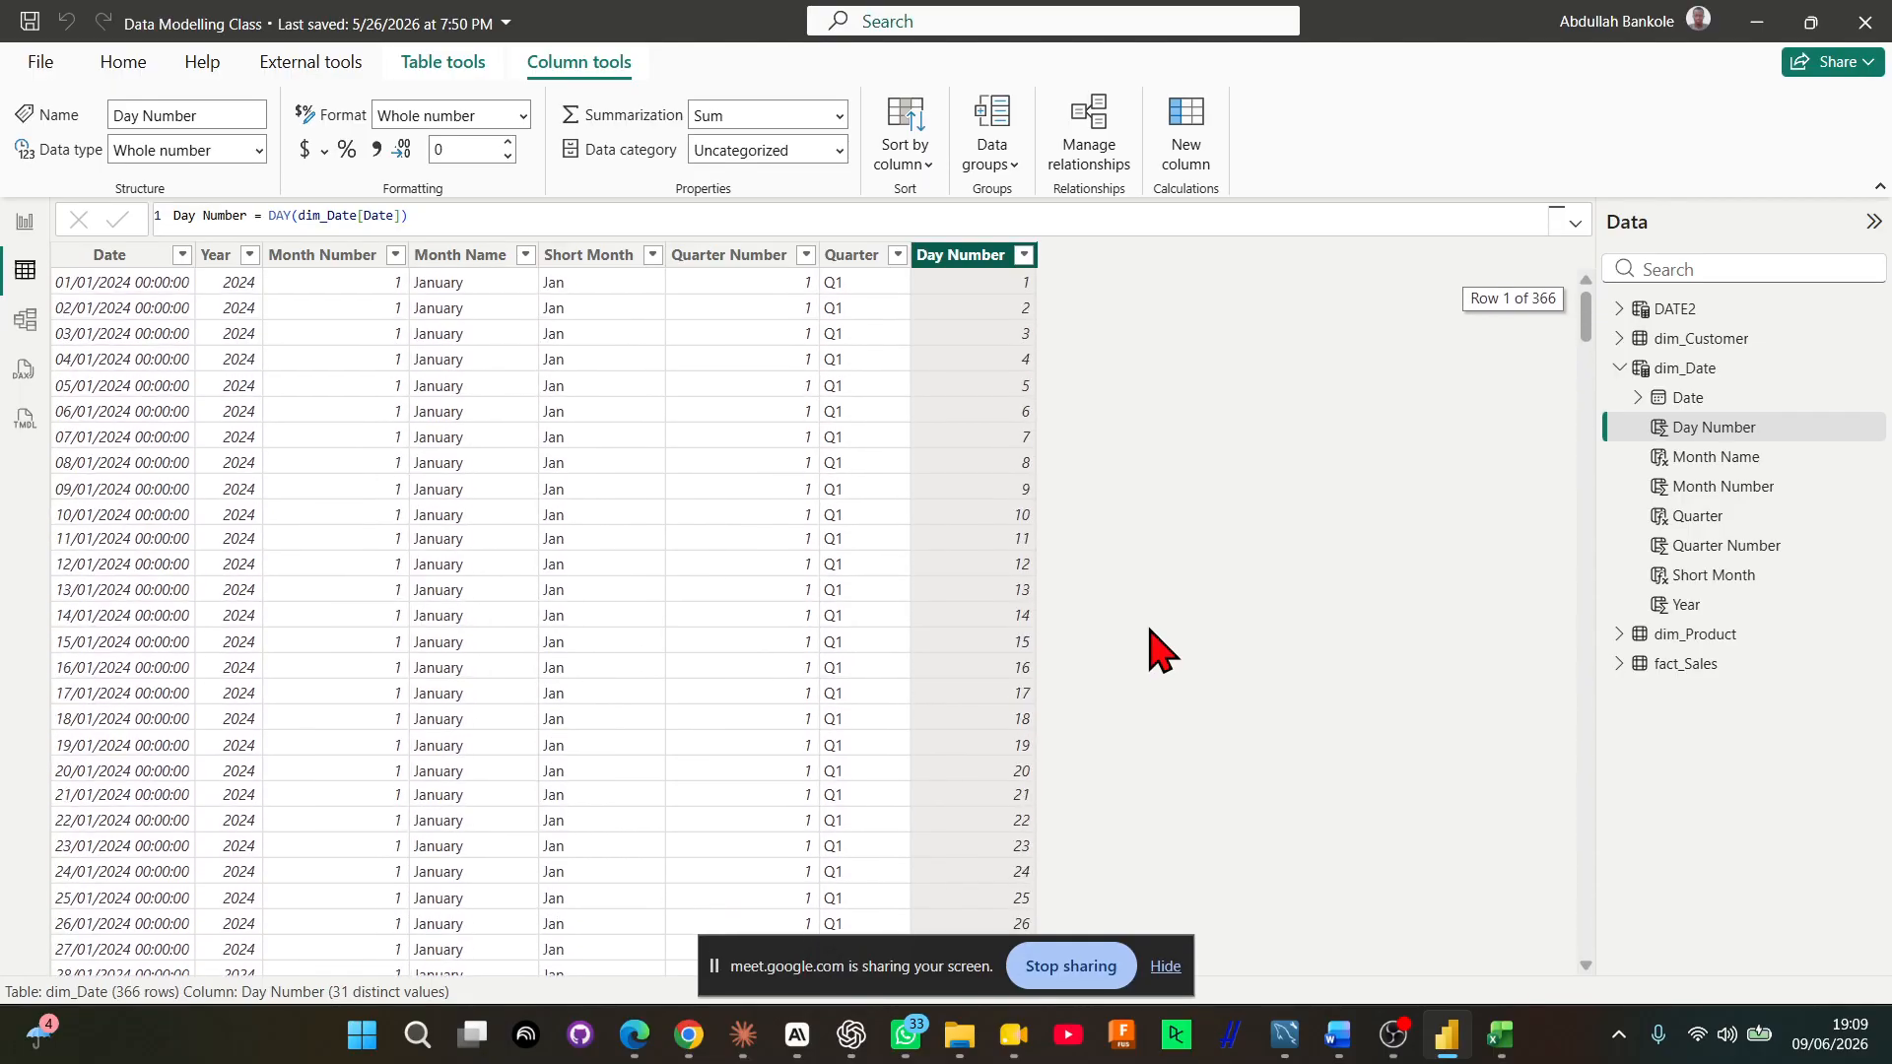
{"action": "scroll", "coordinate": [1161, 648], "scroll_direction": "down", "scroll_amount": 6}
{"action": "scroll", "coordinate": [1161, 648], "scroll_direction": "up", "scroll_amount": 6}
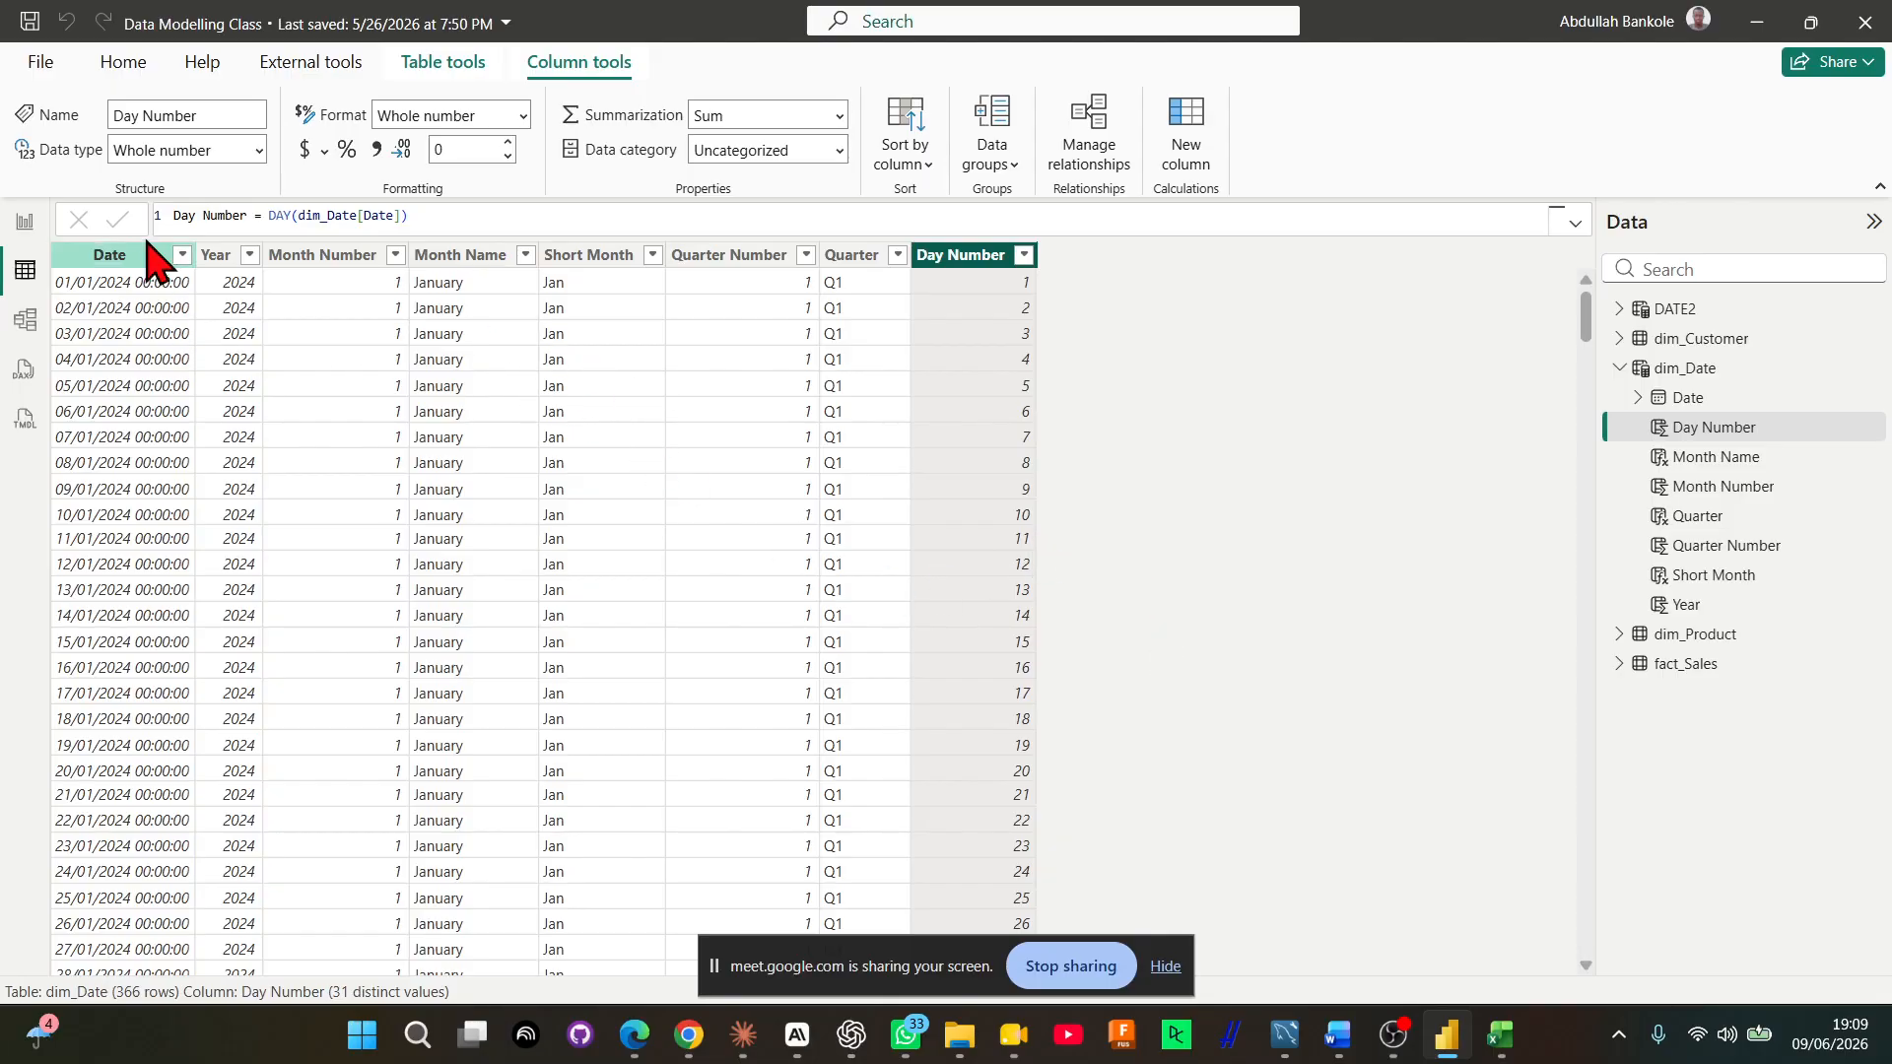
Add a calculated column to dim_Date with the formula Day Name = FORMAT(dim_Date[Date],"DDDD")
{"action": "left_click", "coordinate": [1187, 138]}
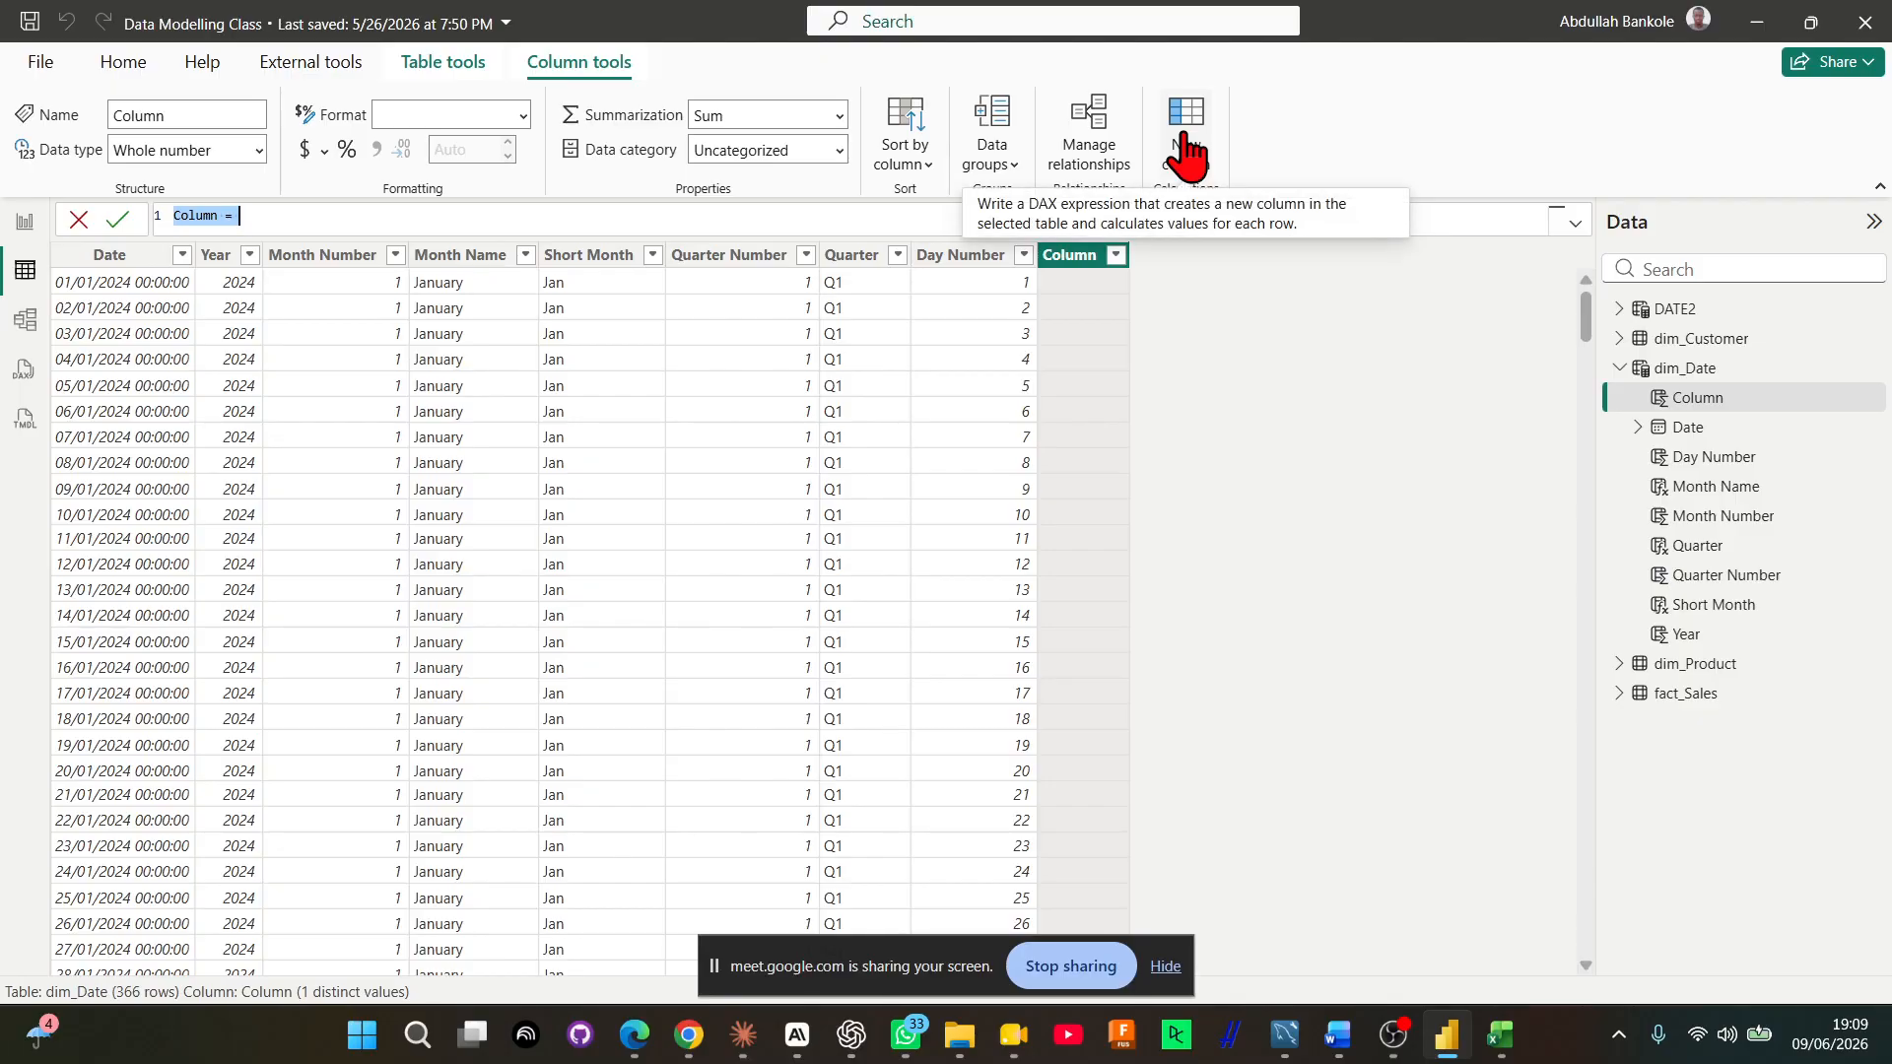
{"action": "type", "text": "Day Name = forma"}
{"action": "key", "text": "Tab"}
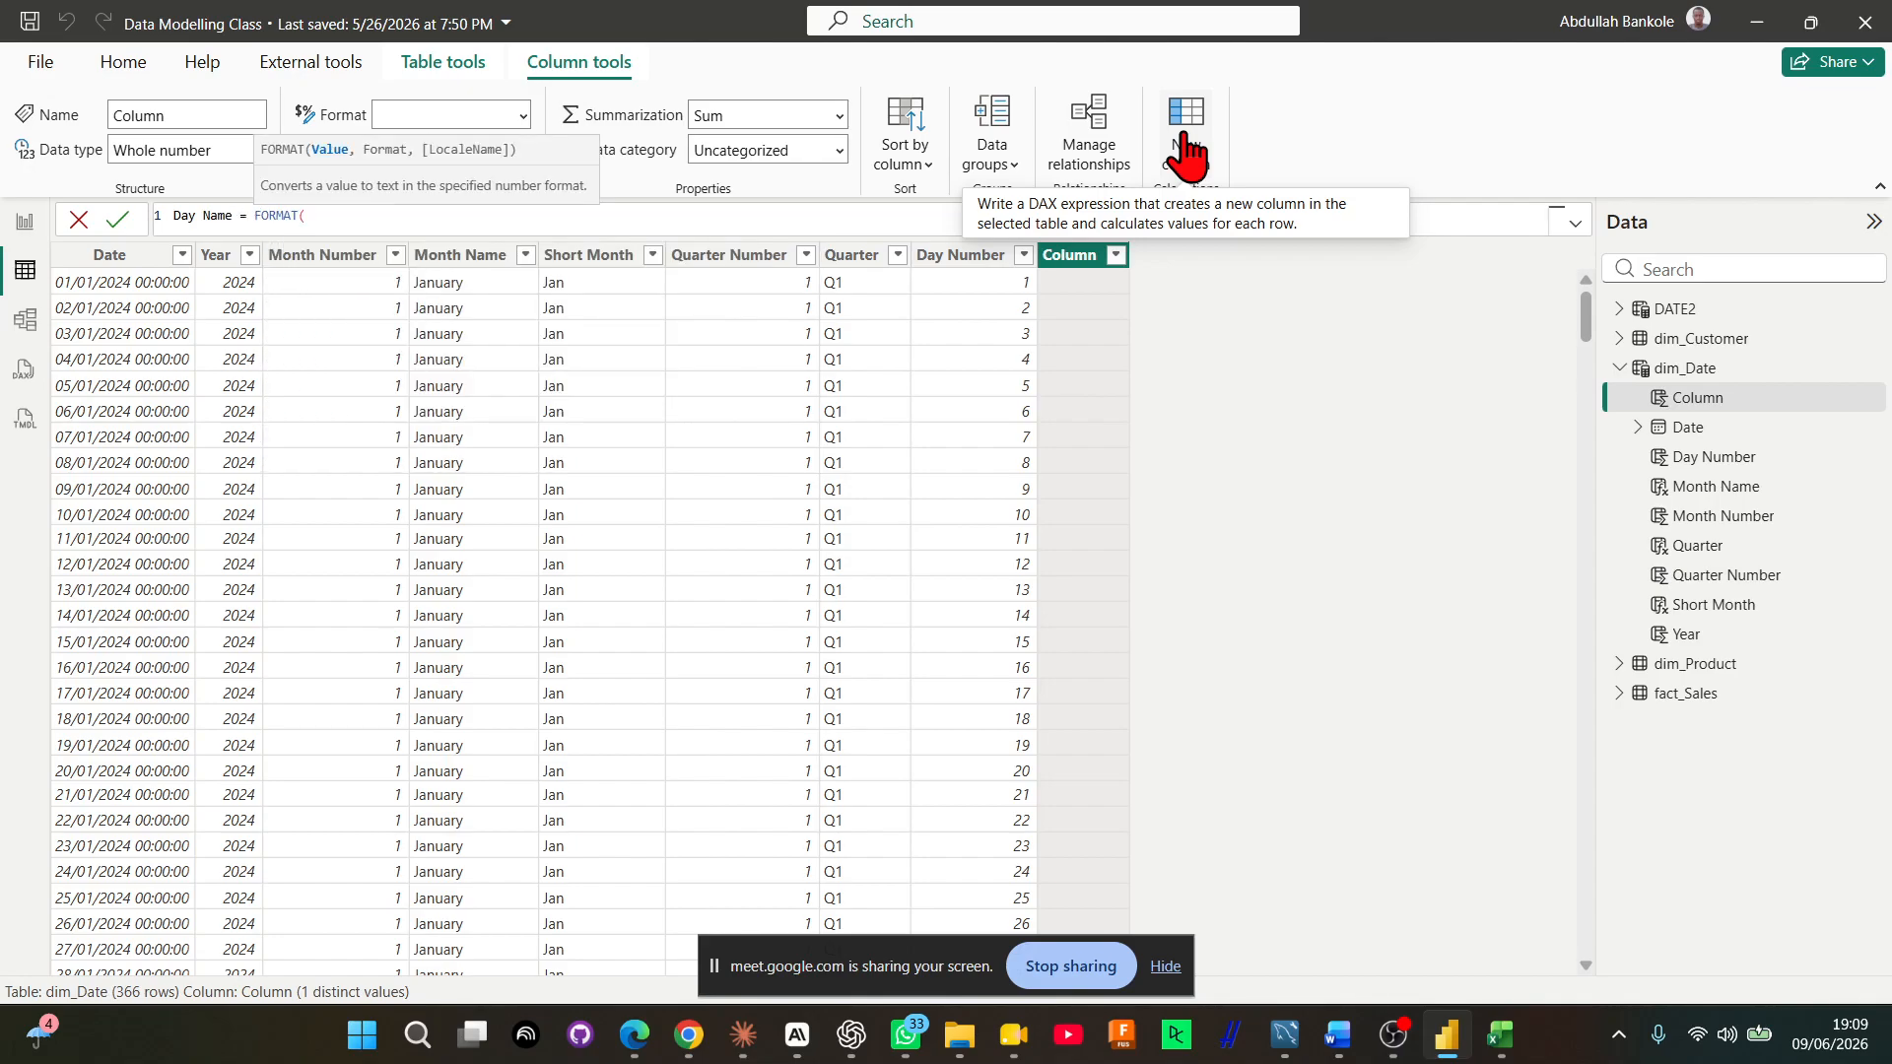
{"action": "type", "text": "dim_Date"}
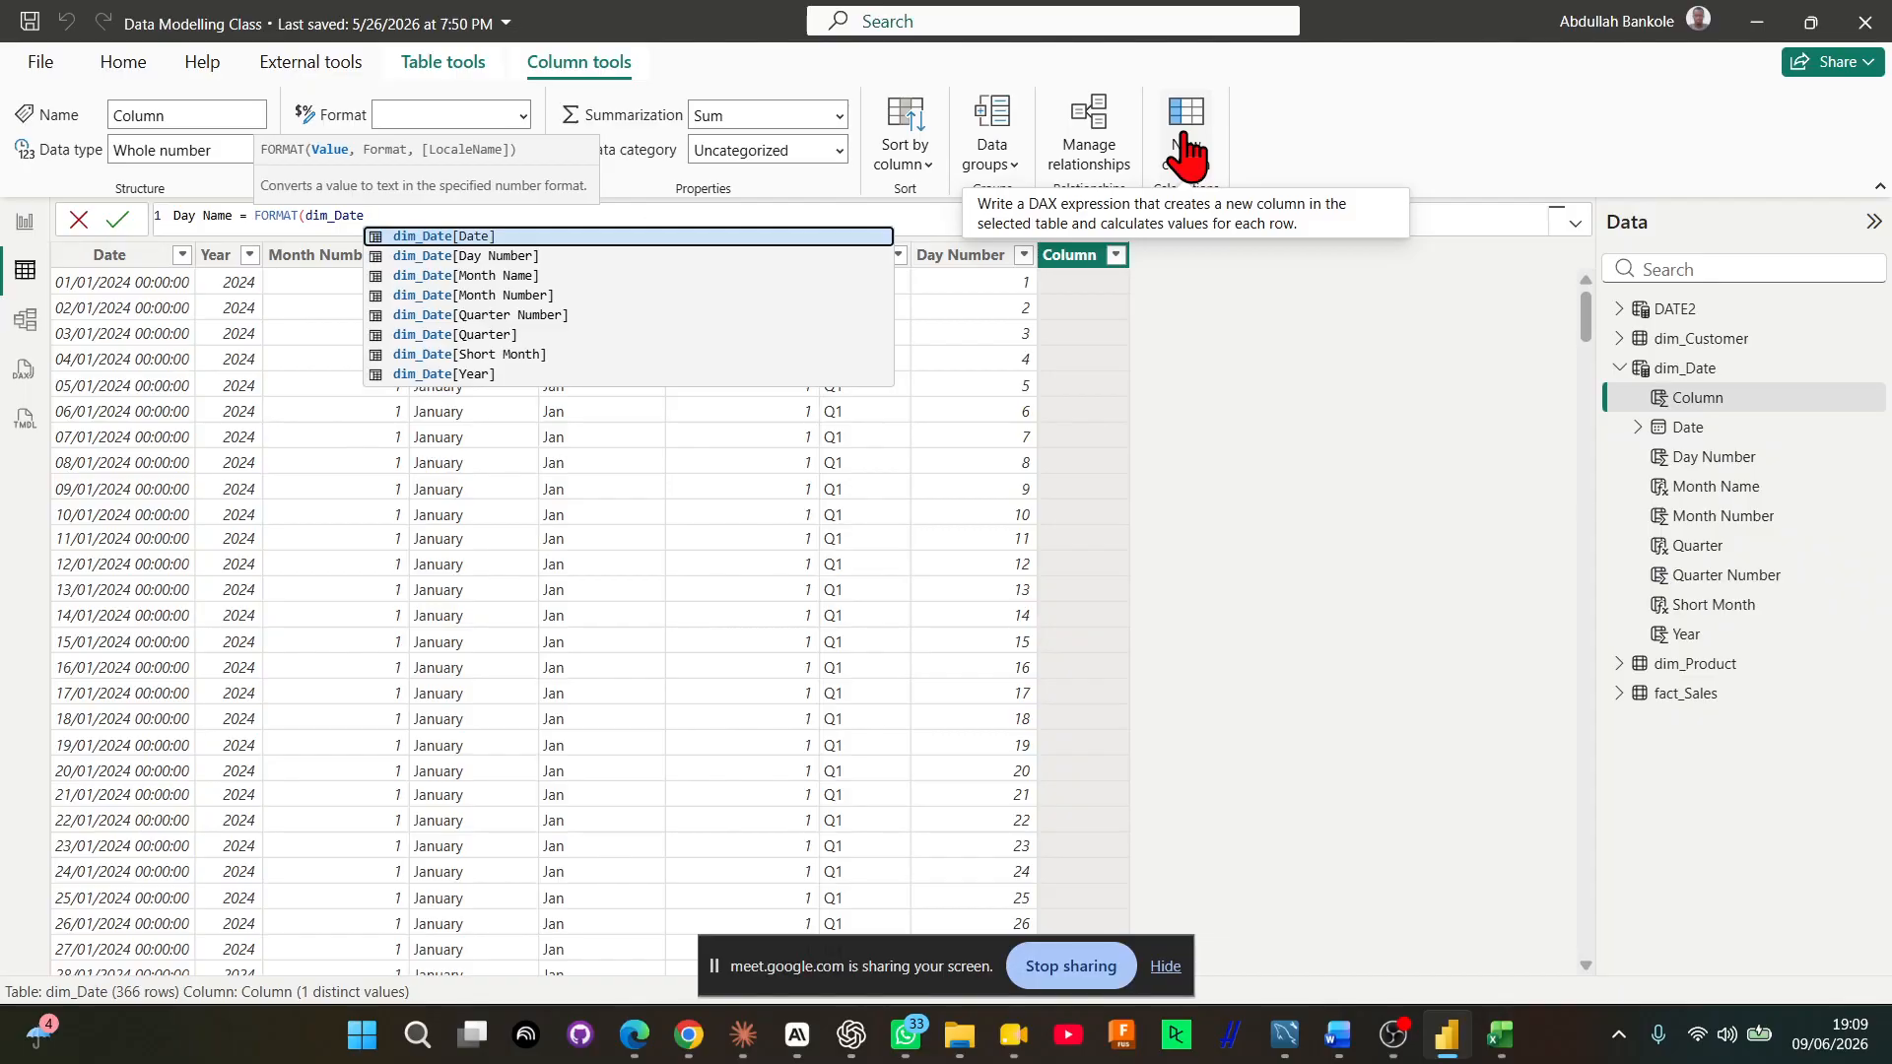
{"action": "key", "text": "Tab"}
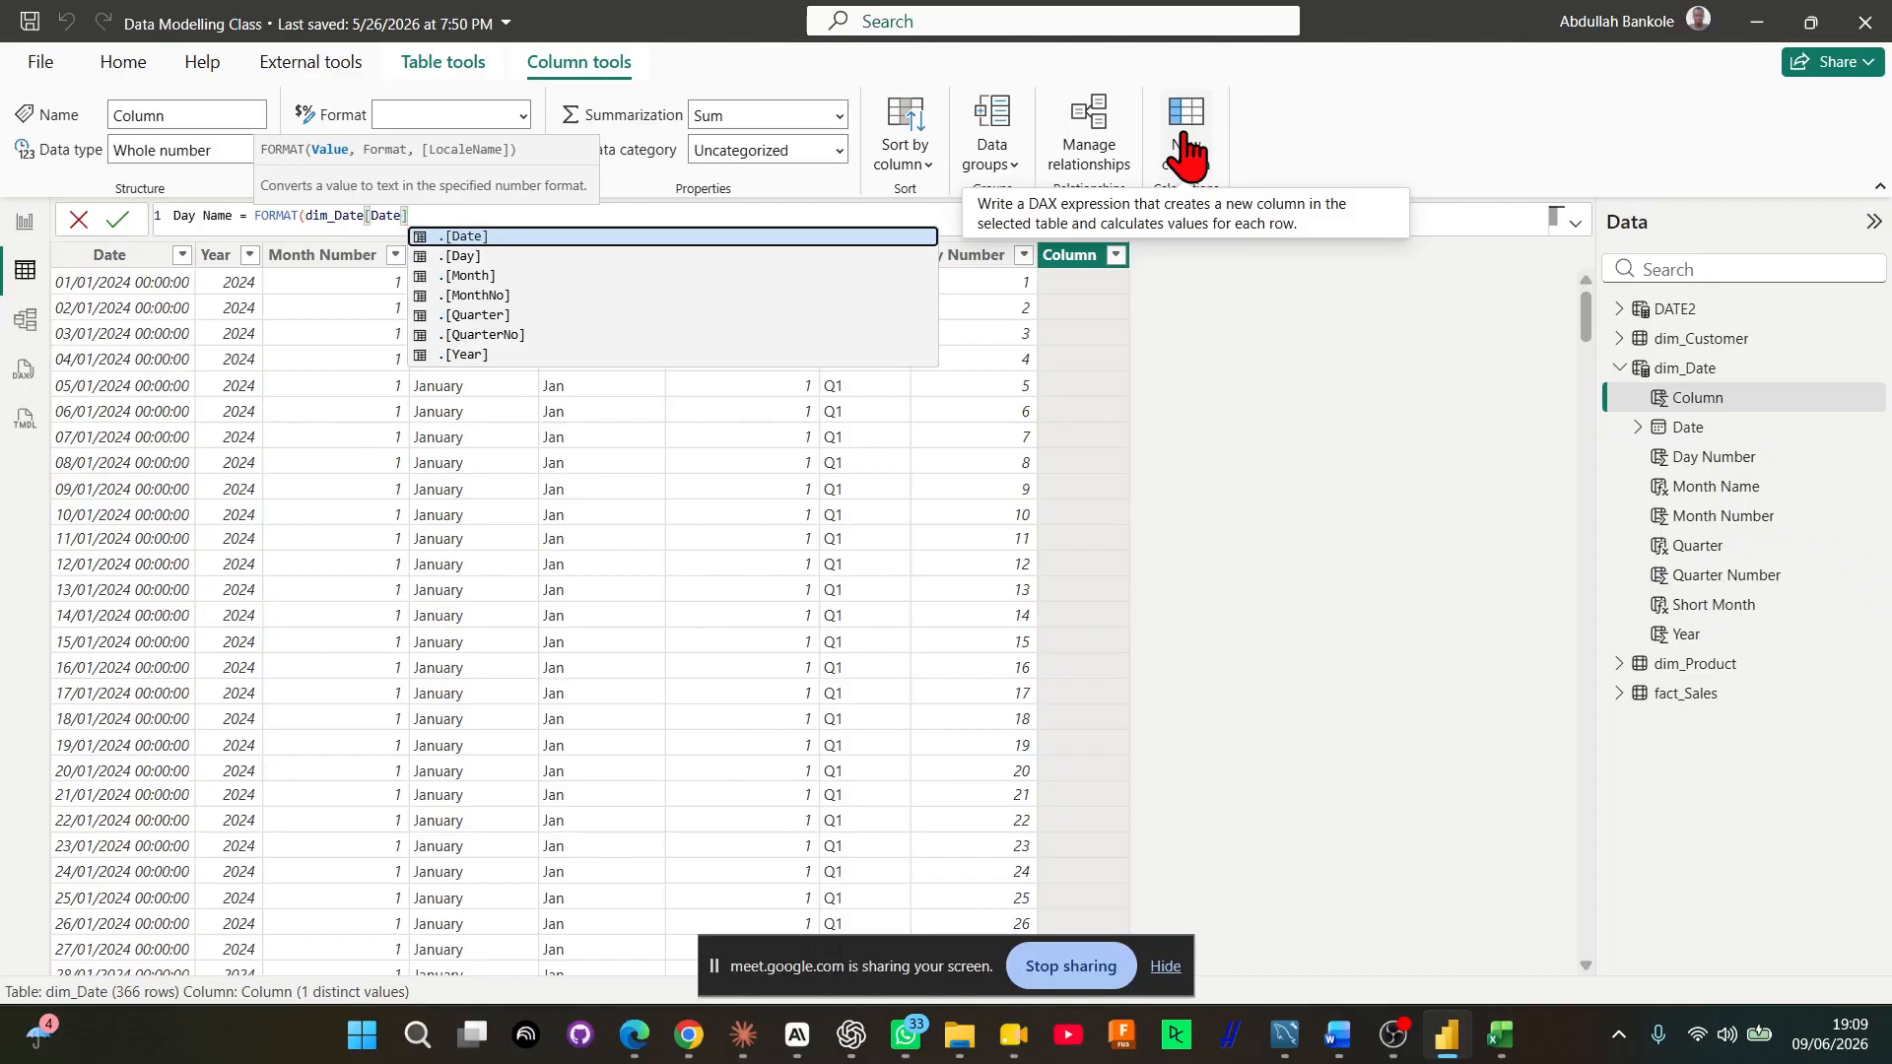
{"action": "type", "text": ","}
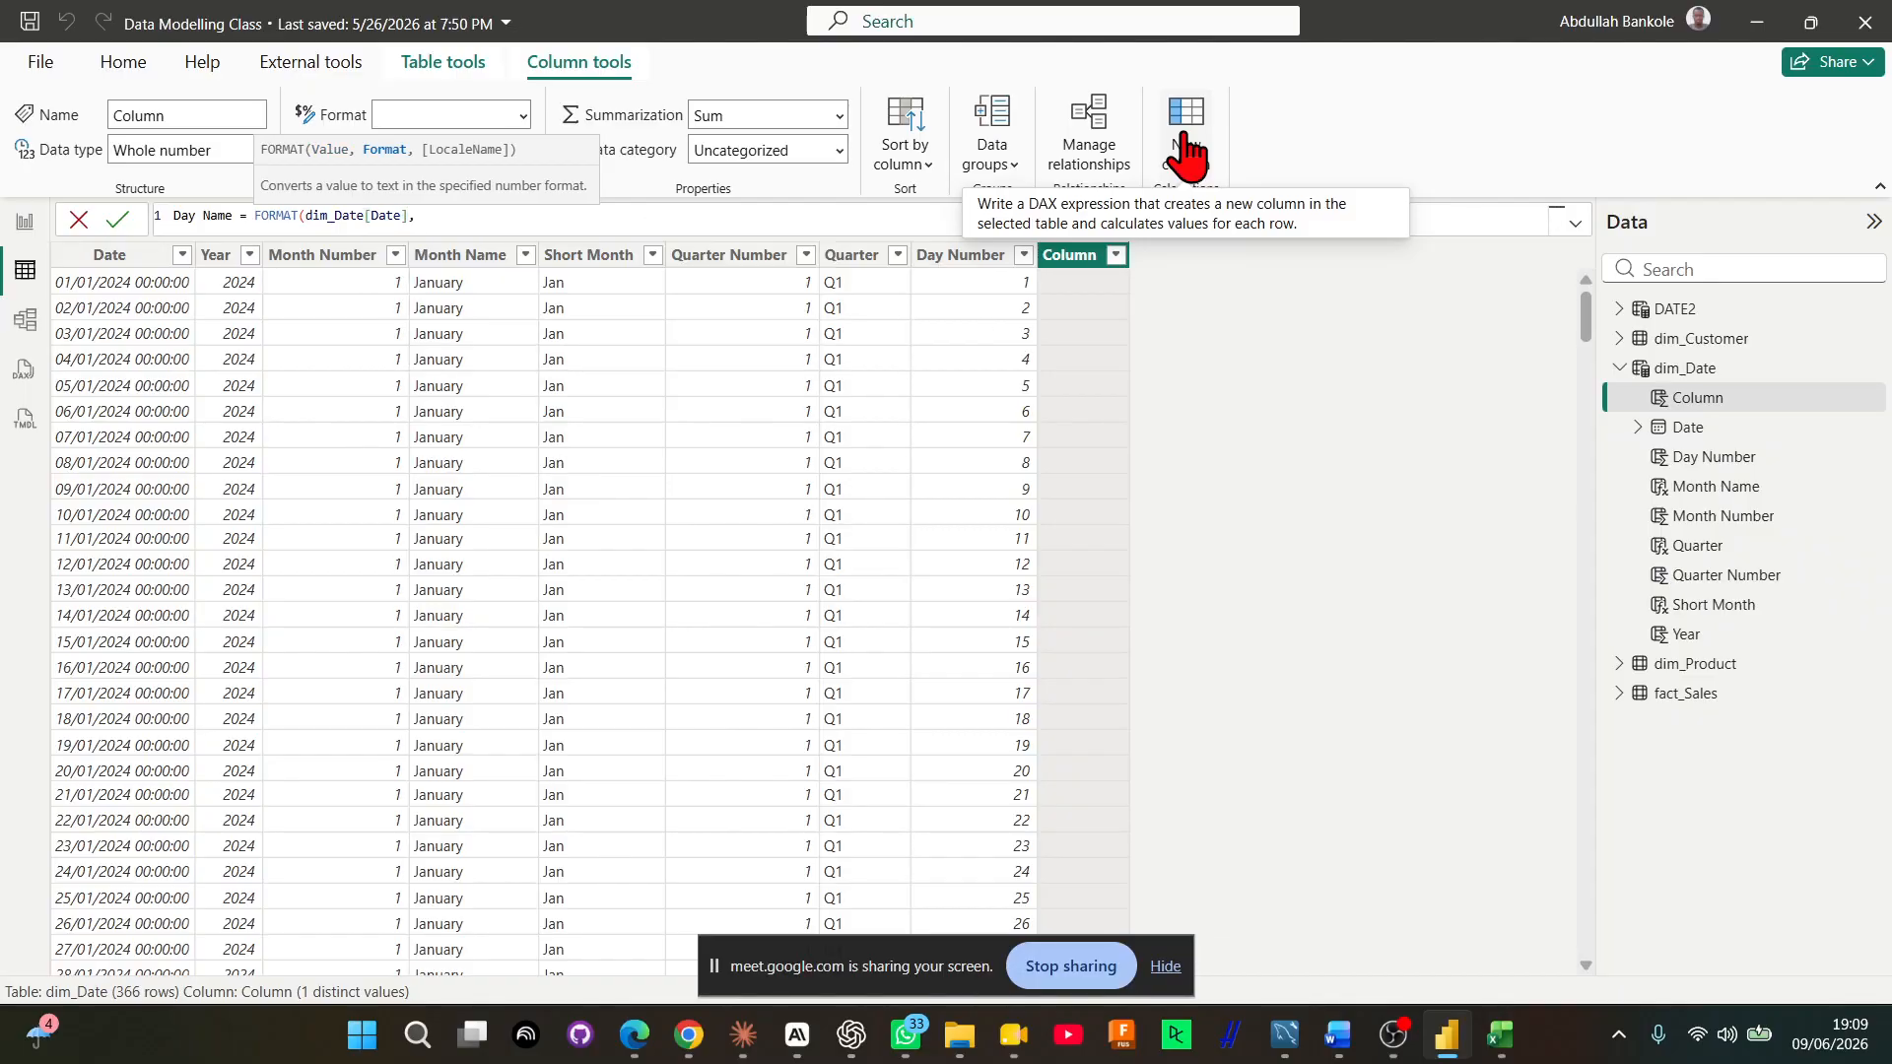
{"action": "type", "text": "\"DDDD"}
{"action": "key", "text": "Return"}
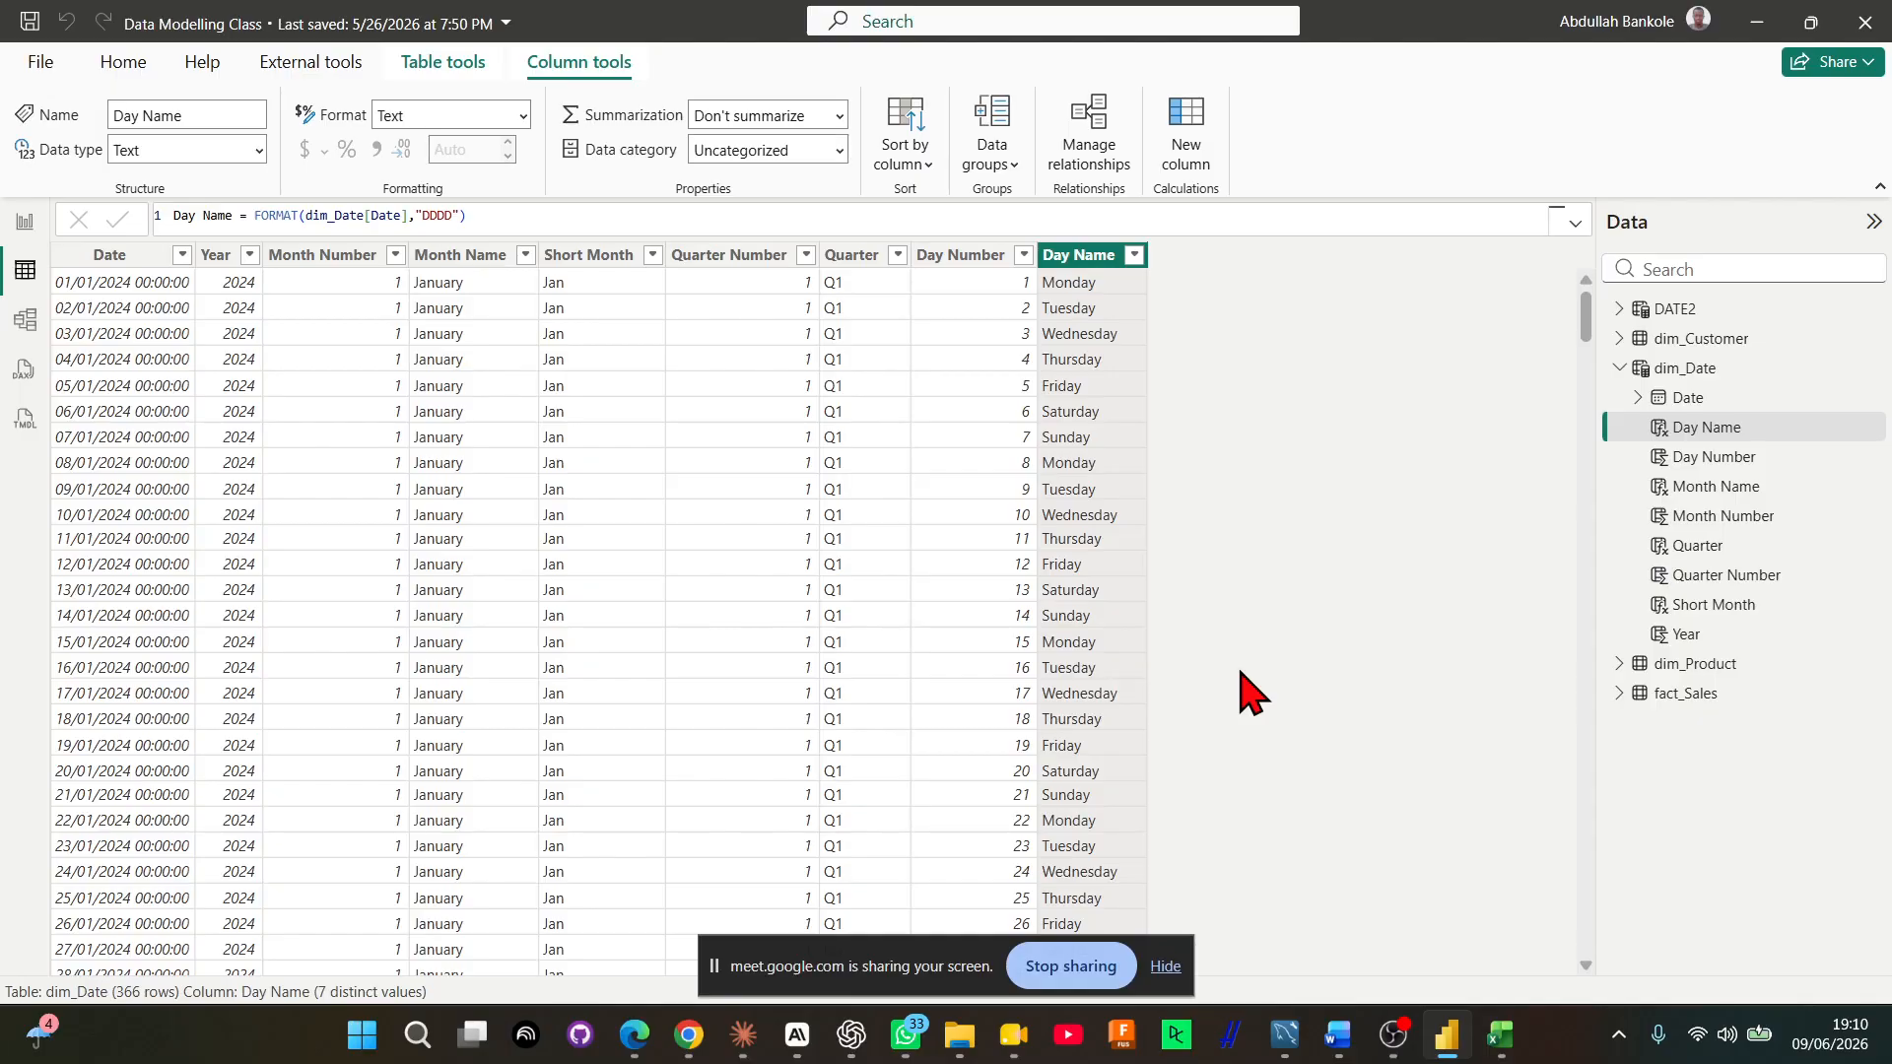
Add another calculated column to dim_Date and name it Week Number in the formula
{"action": "left_click", "coordinate": [1153, 195]}
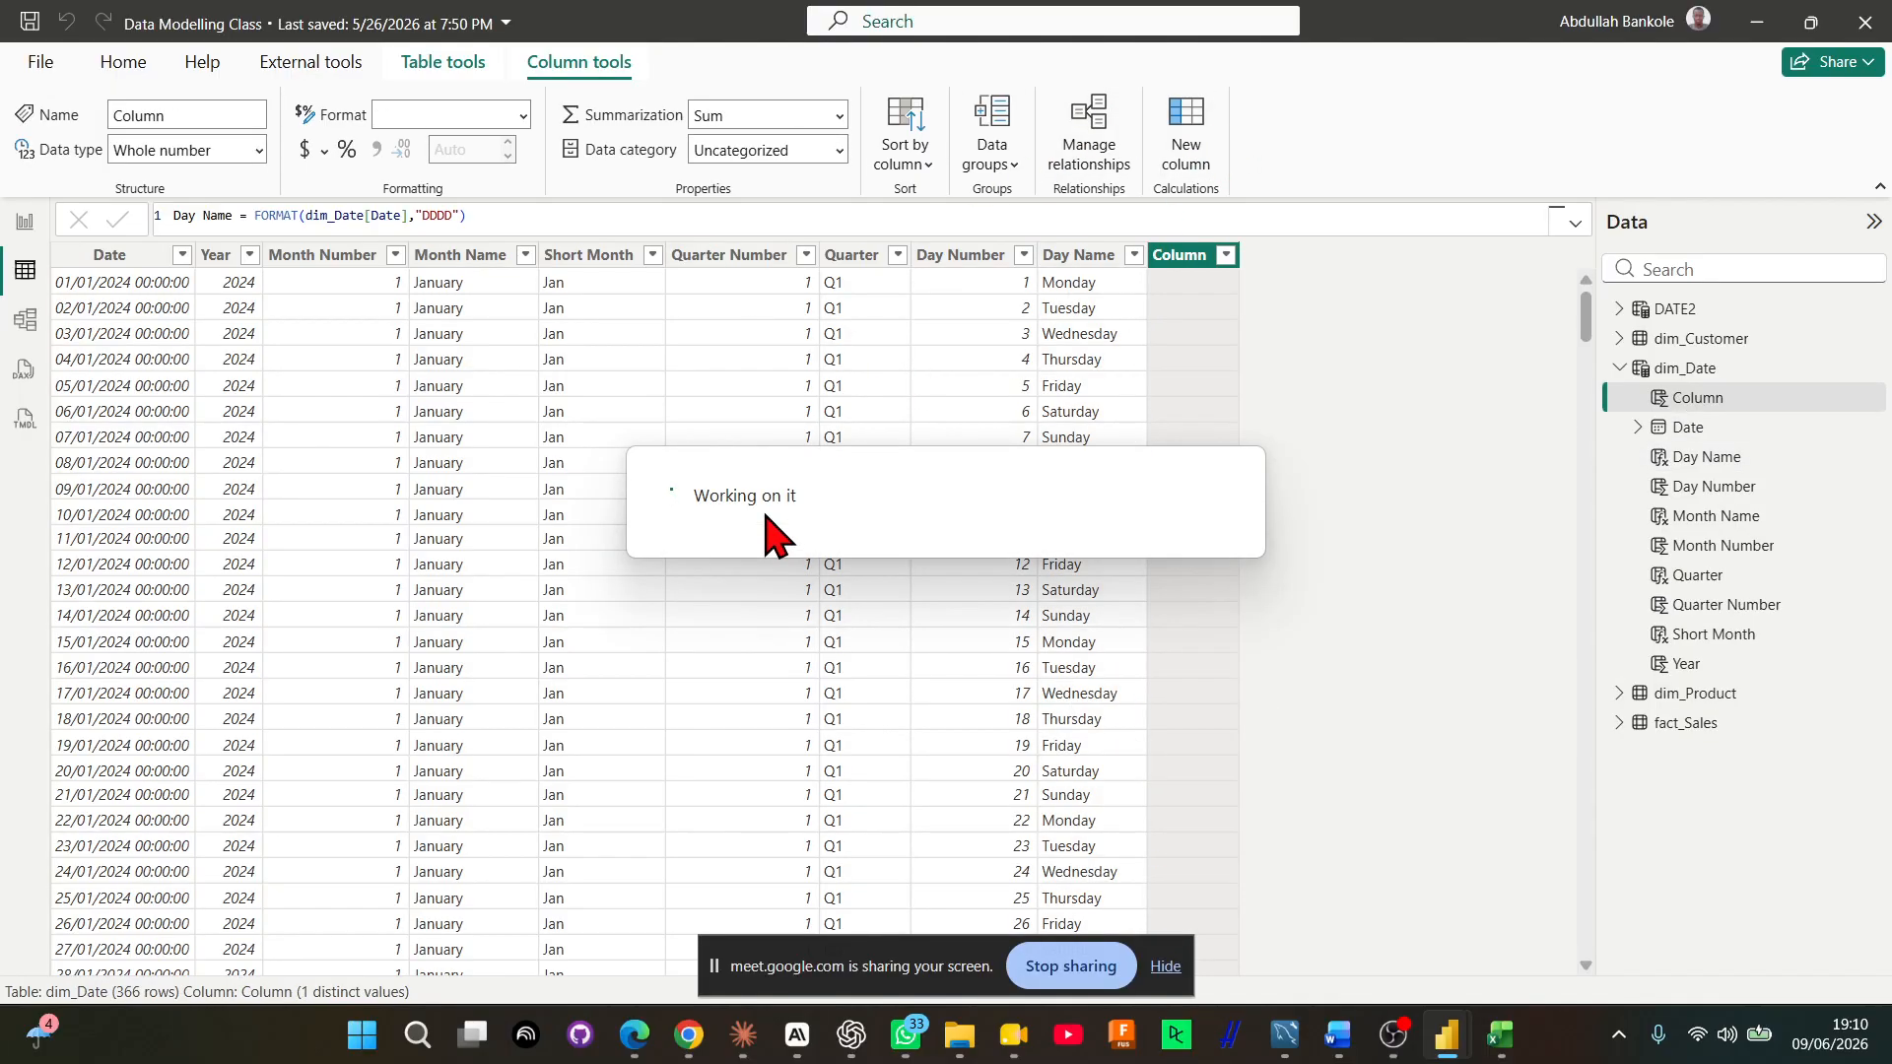
{"action": "type", "text": "w"}
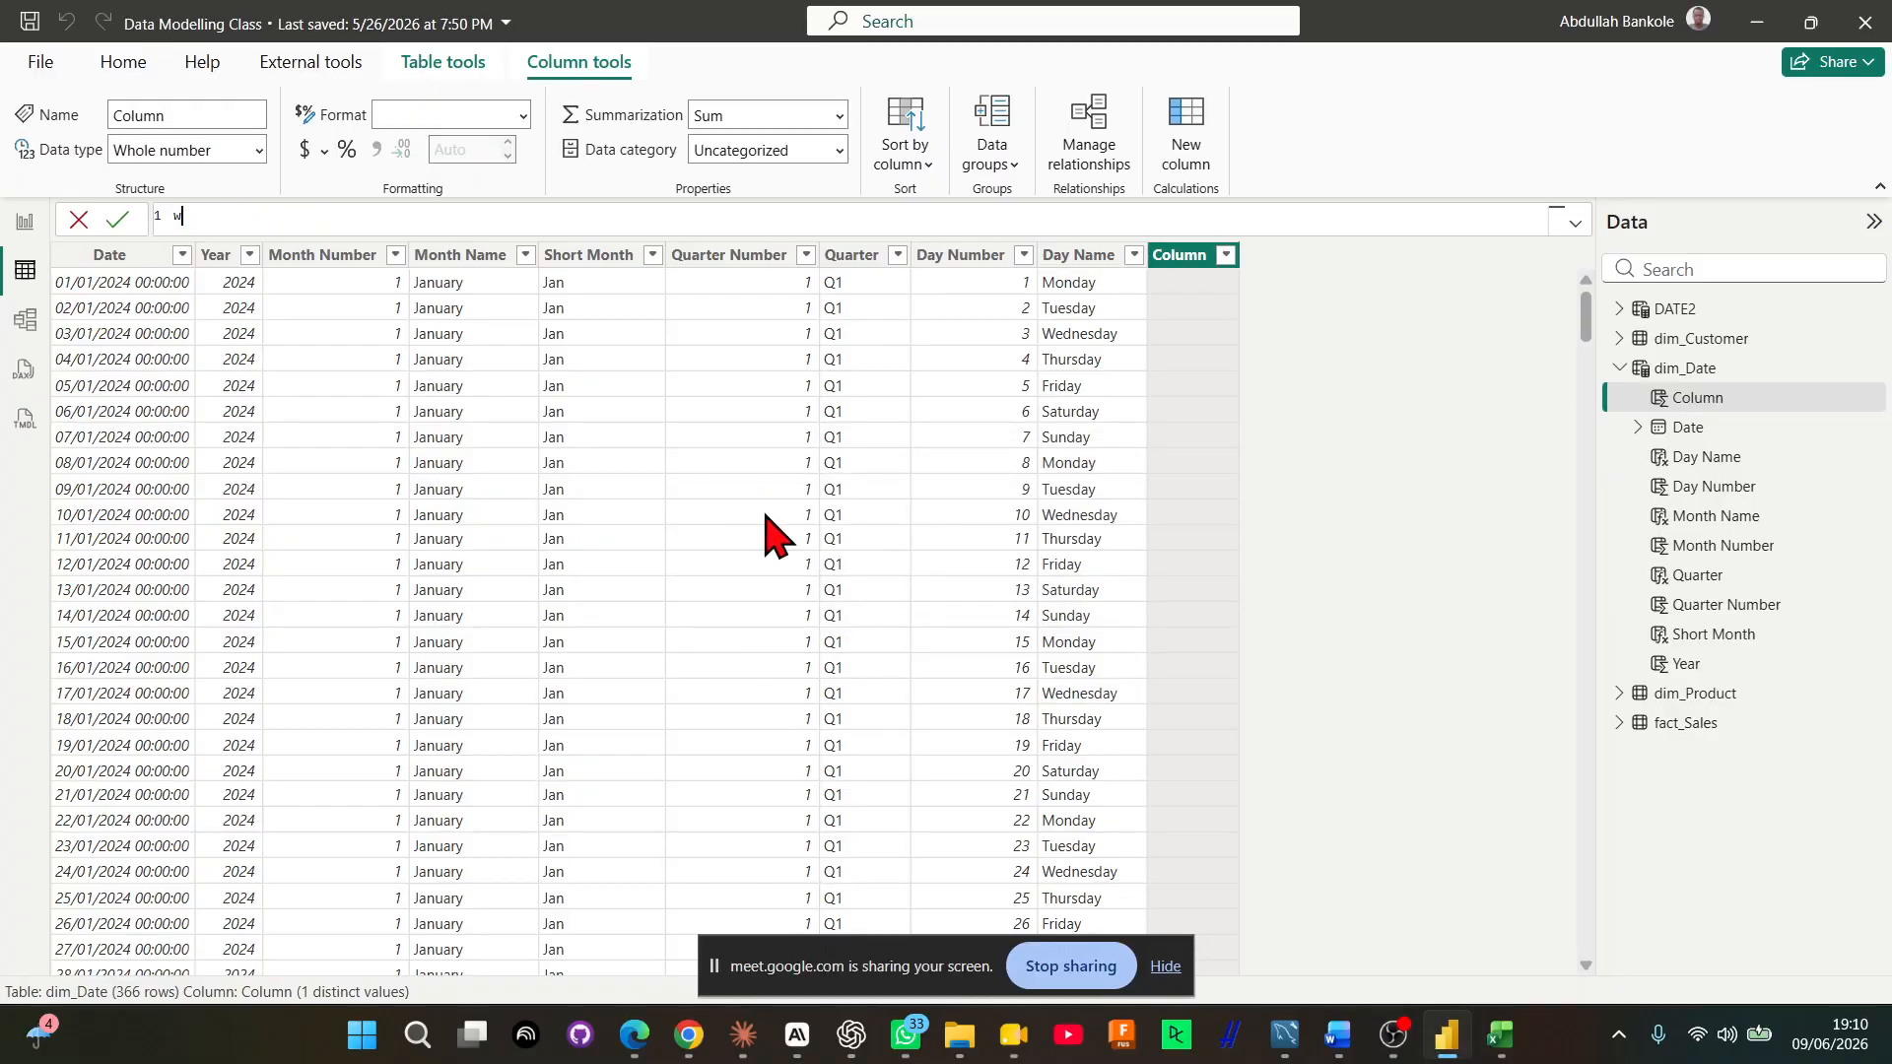
{"action": "type", "text": "EEK nUMB"}
{"action": "key", "text": "BackSpace"}
{"action": "key", "text": "BackSpace"}
{"action": "key", "text": "BackSpace"}
{"action": "key", "text": "BackSpace"}
{"action": "key", "text": "BackSpace"}
{"action": "key", "text": "BackSpace"}
{"action": "key", "text": "BackSpace"}
{"action": "key", "text": "BackSpace"}
{"action": "key", "text": "BackSpace"}
{"action": "type", "text": "Week Number = we"}
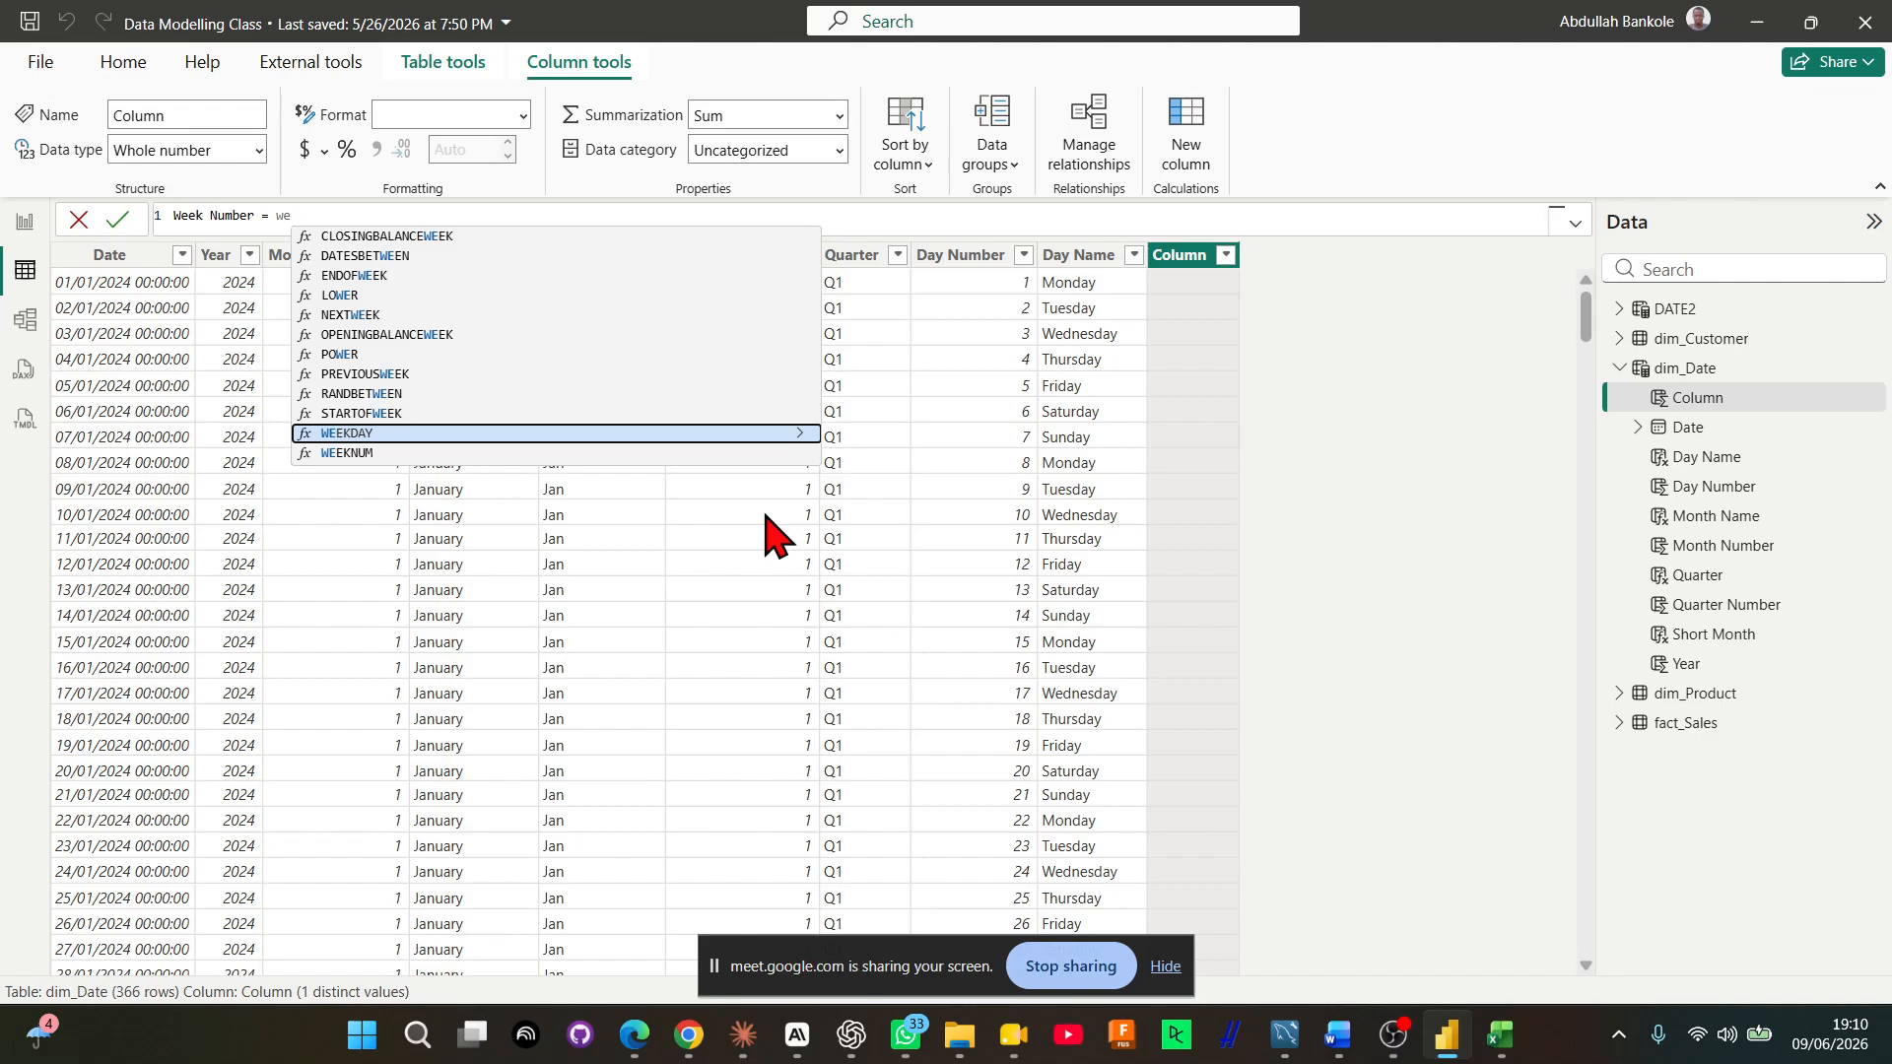
Set the Week Number column's expression to WEEKNUM(dim_Date[Date]) and commit the formula
{"action": "key", "text": "Down"}
{"action": "key", "text": "Tab"}
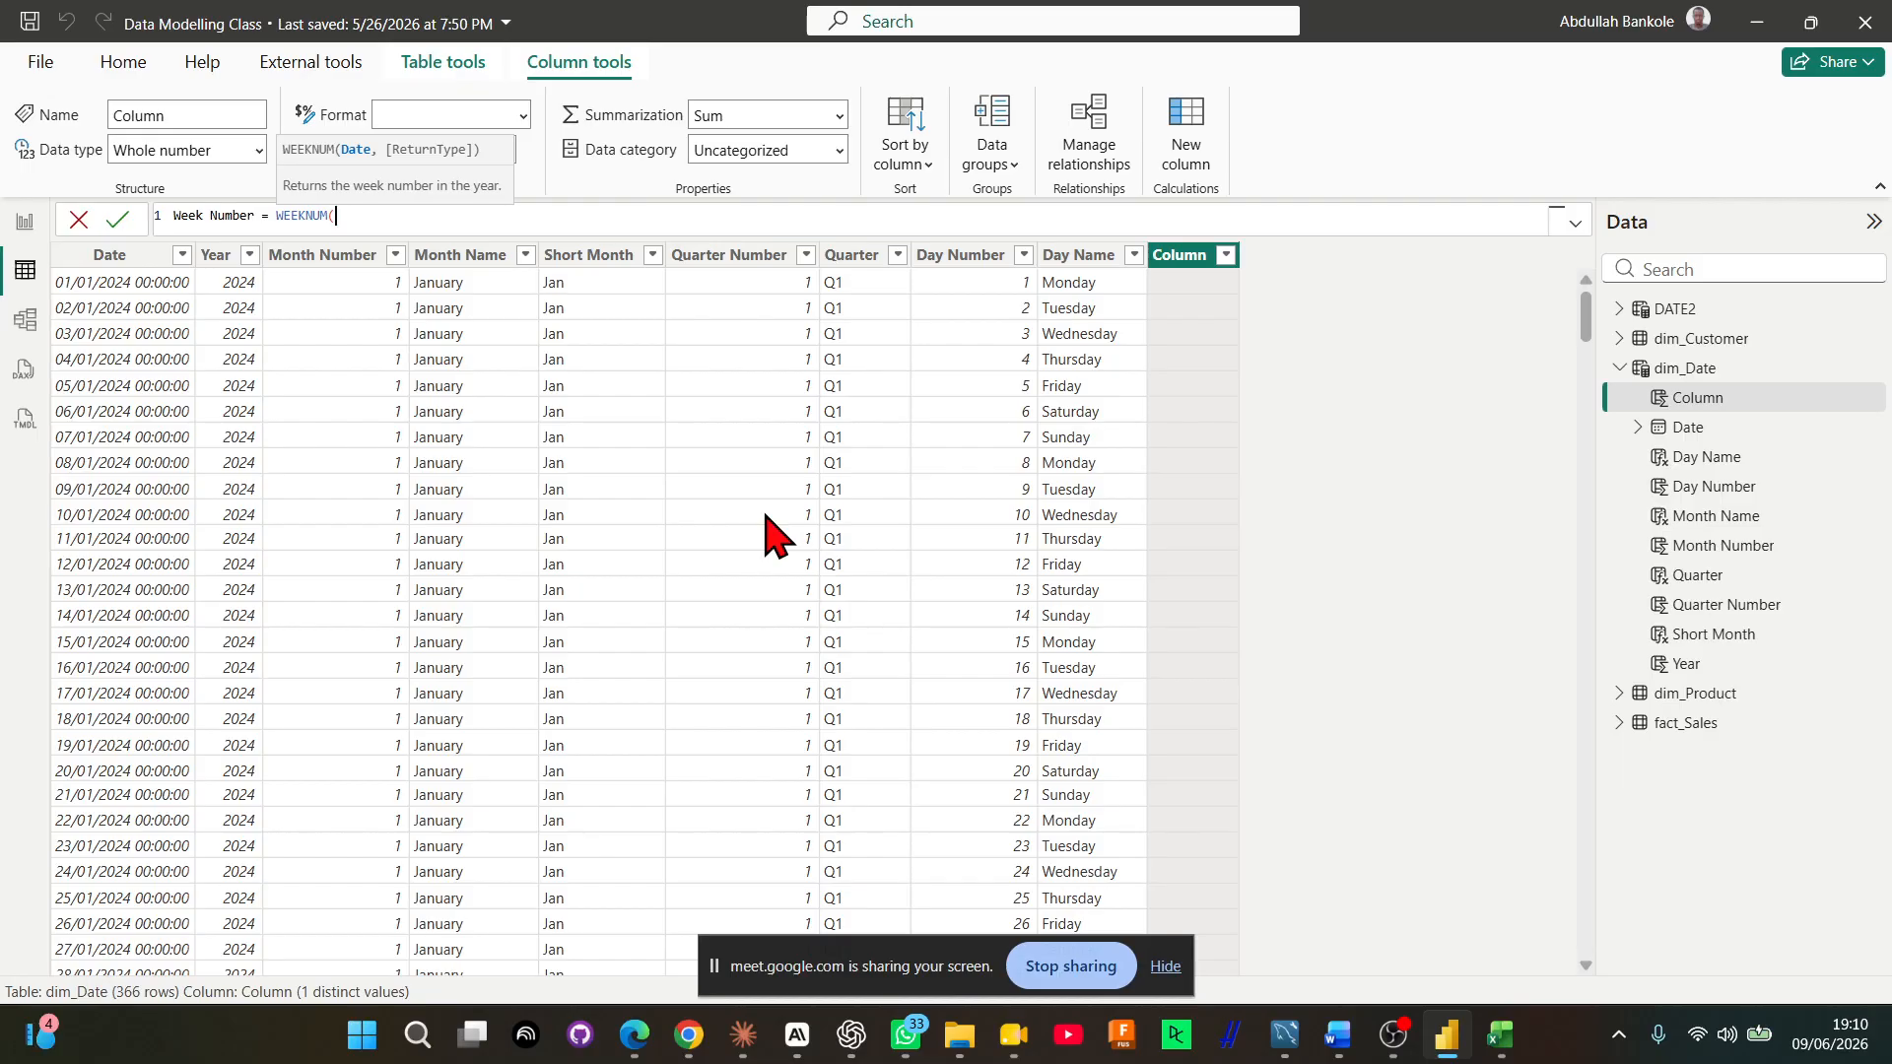
{"action": "type", "text": "dim"}
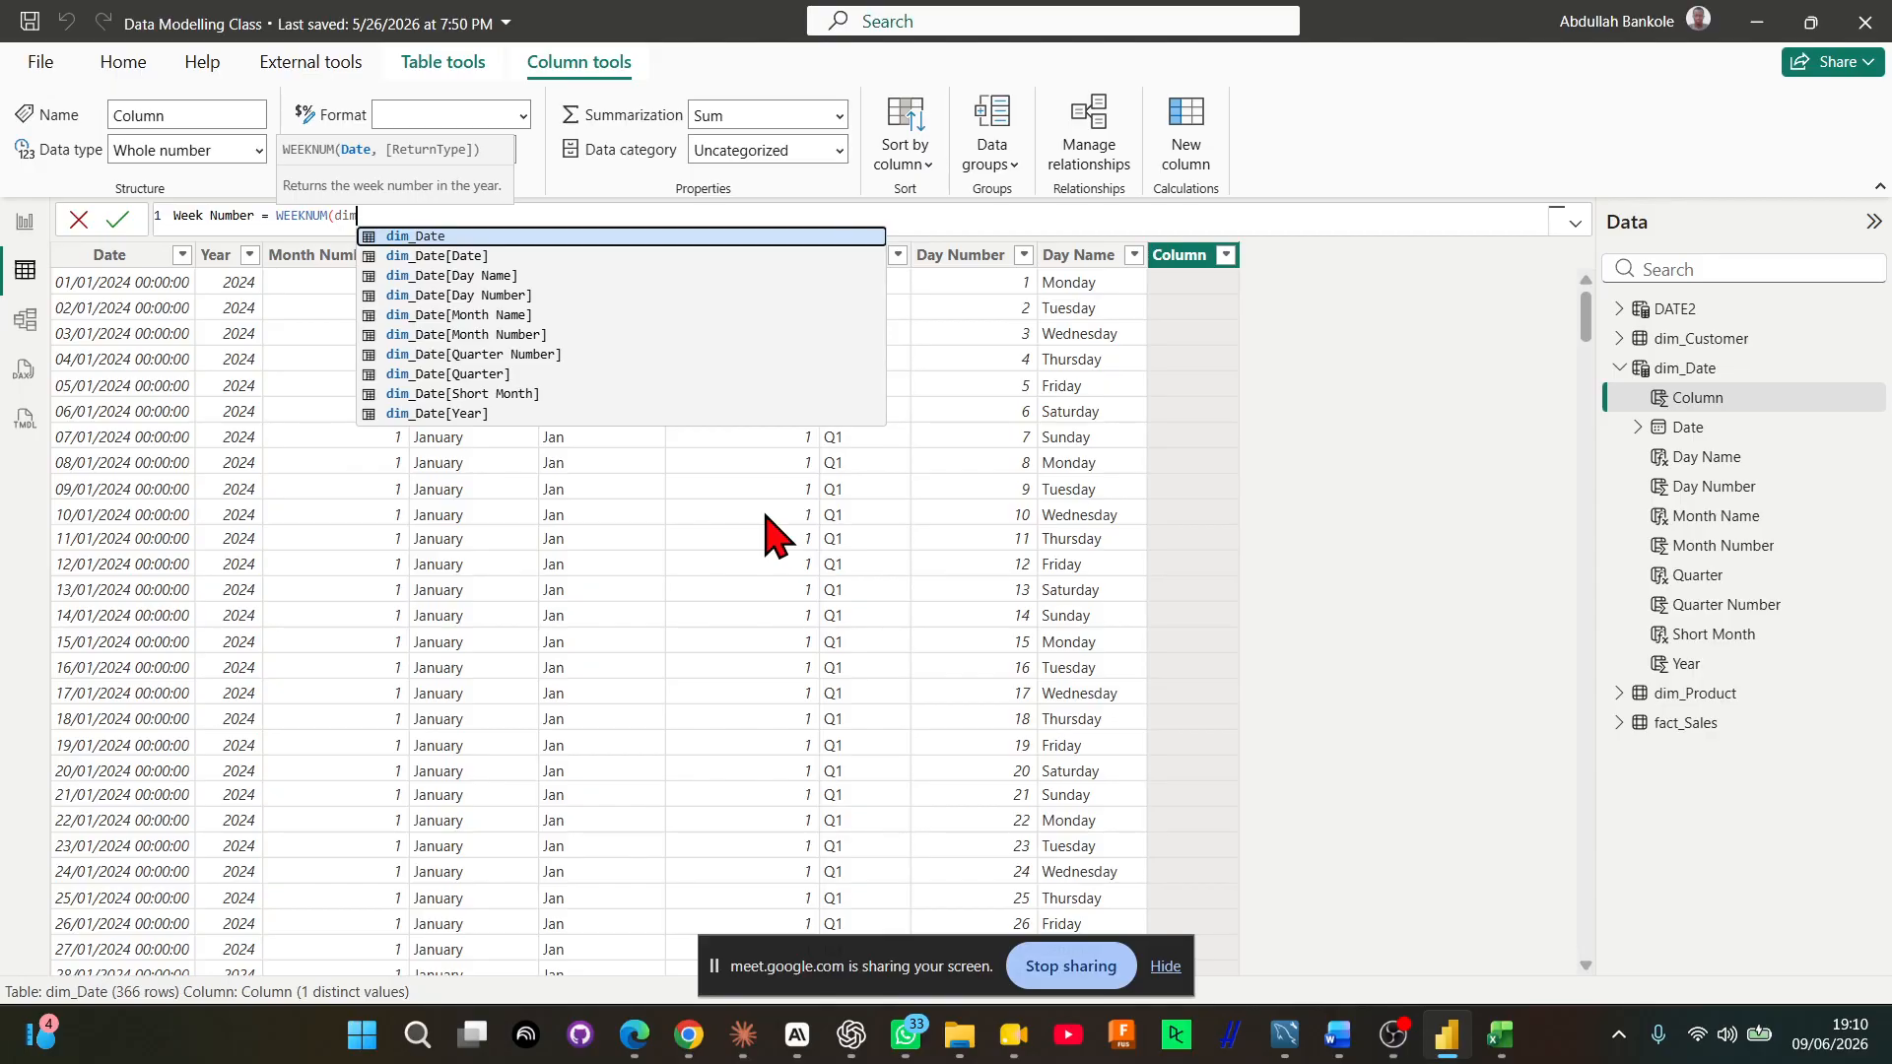
{"action": "key", "text": "Down"}
{"action": "key", "text": "Tab"}
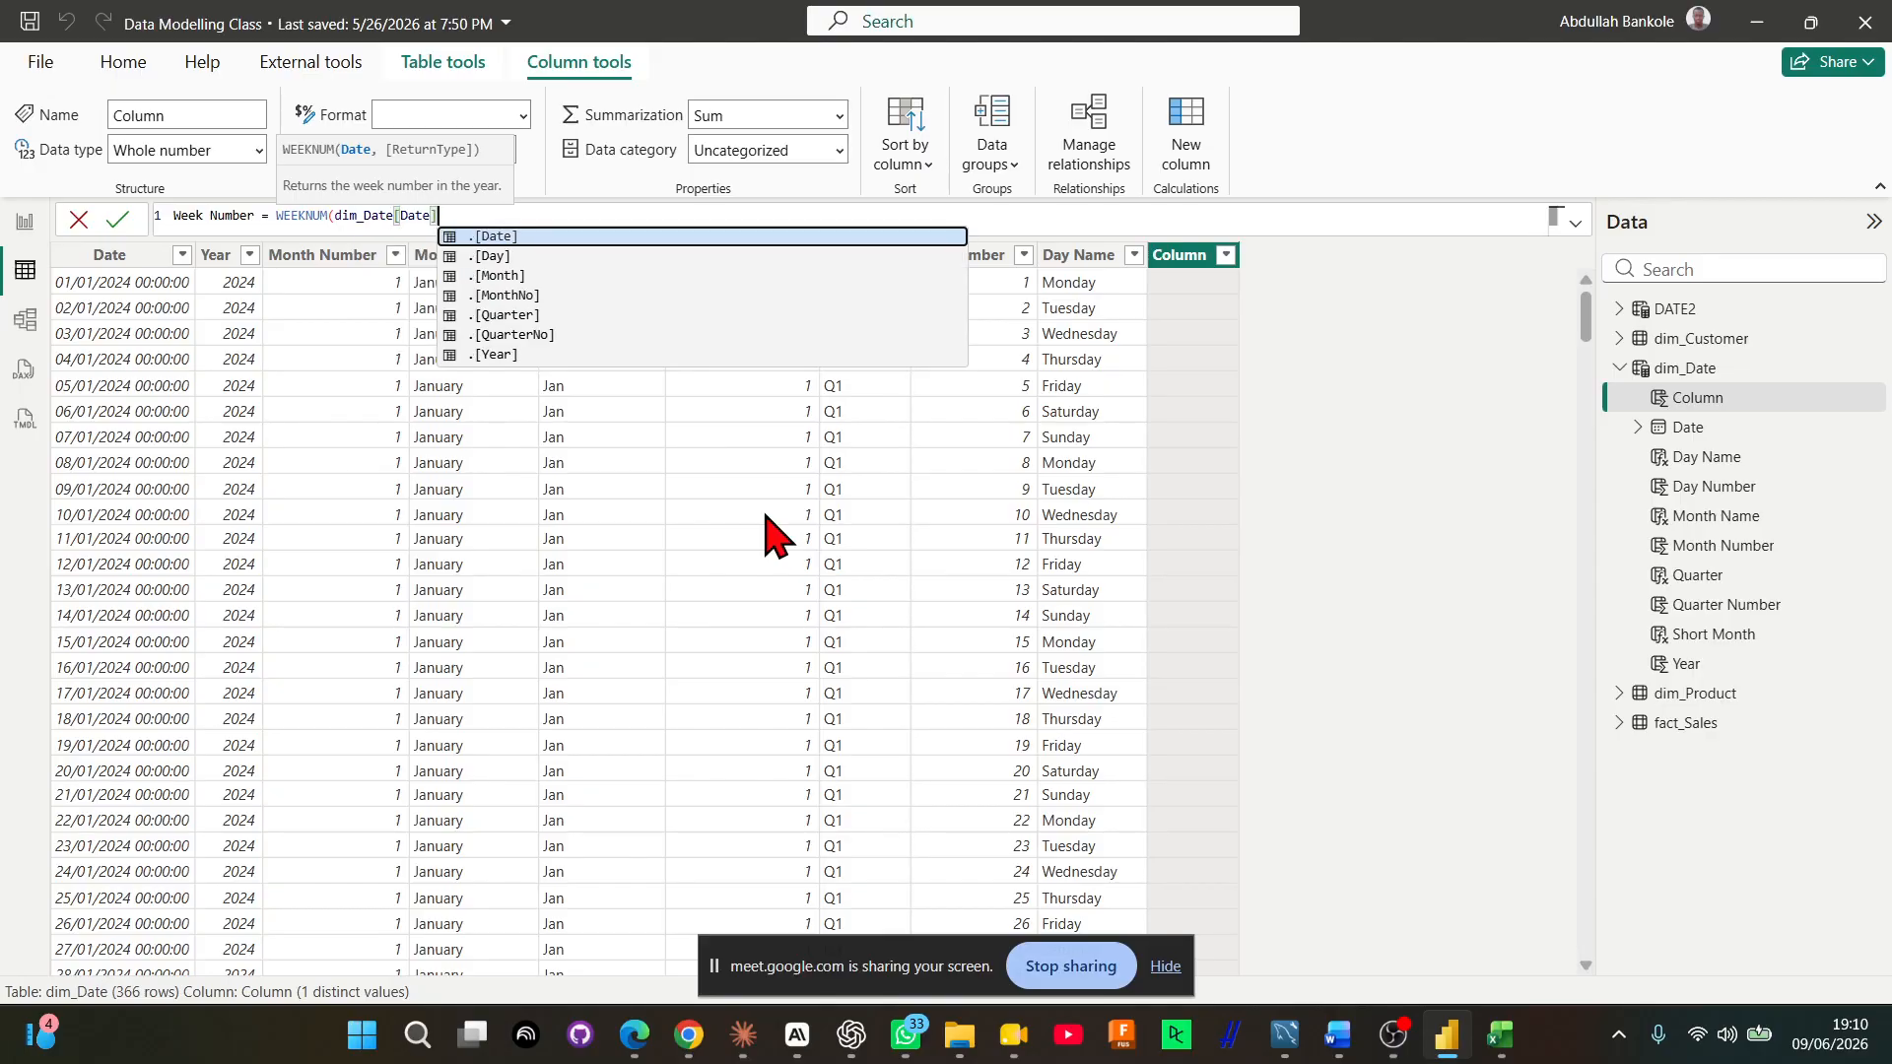
{"action": "type", "text": ")"}
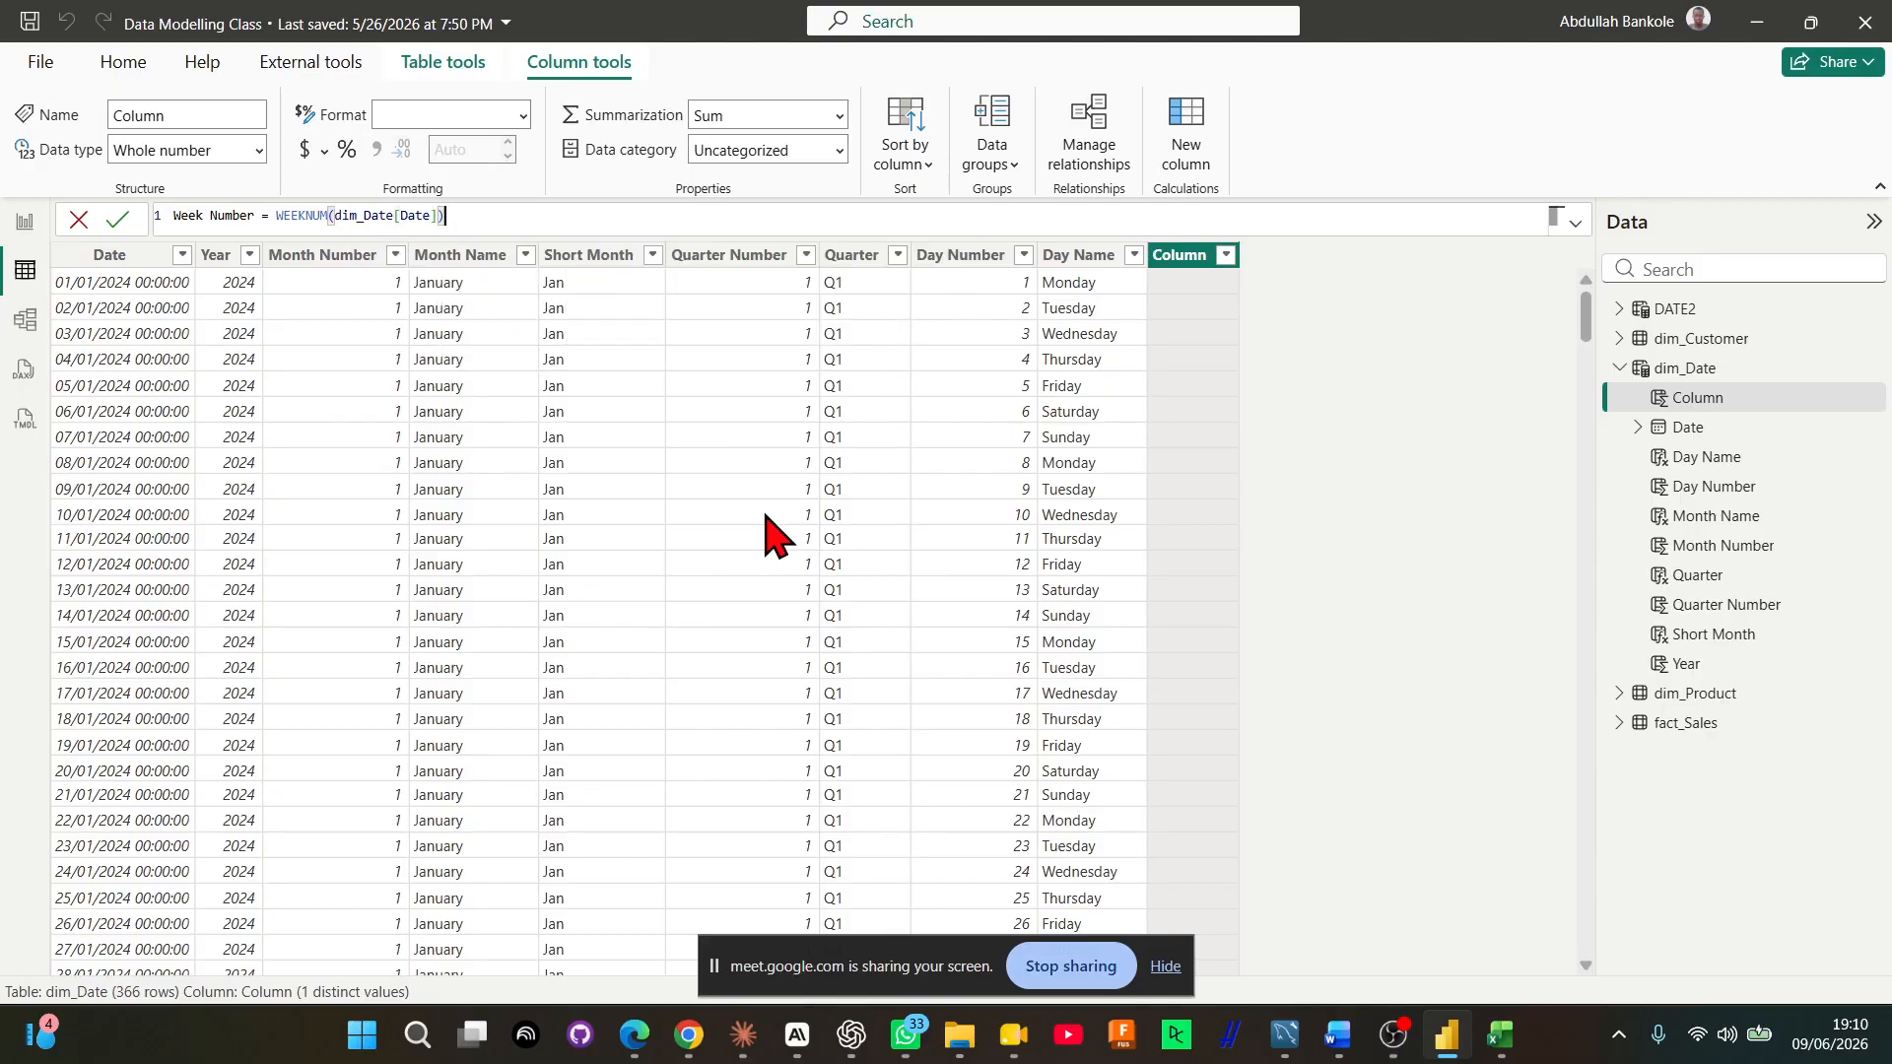
{"action": "key", "text": "Return"}
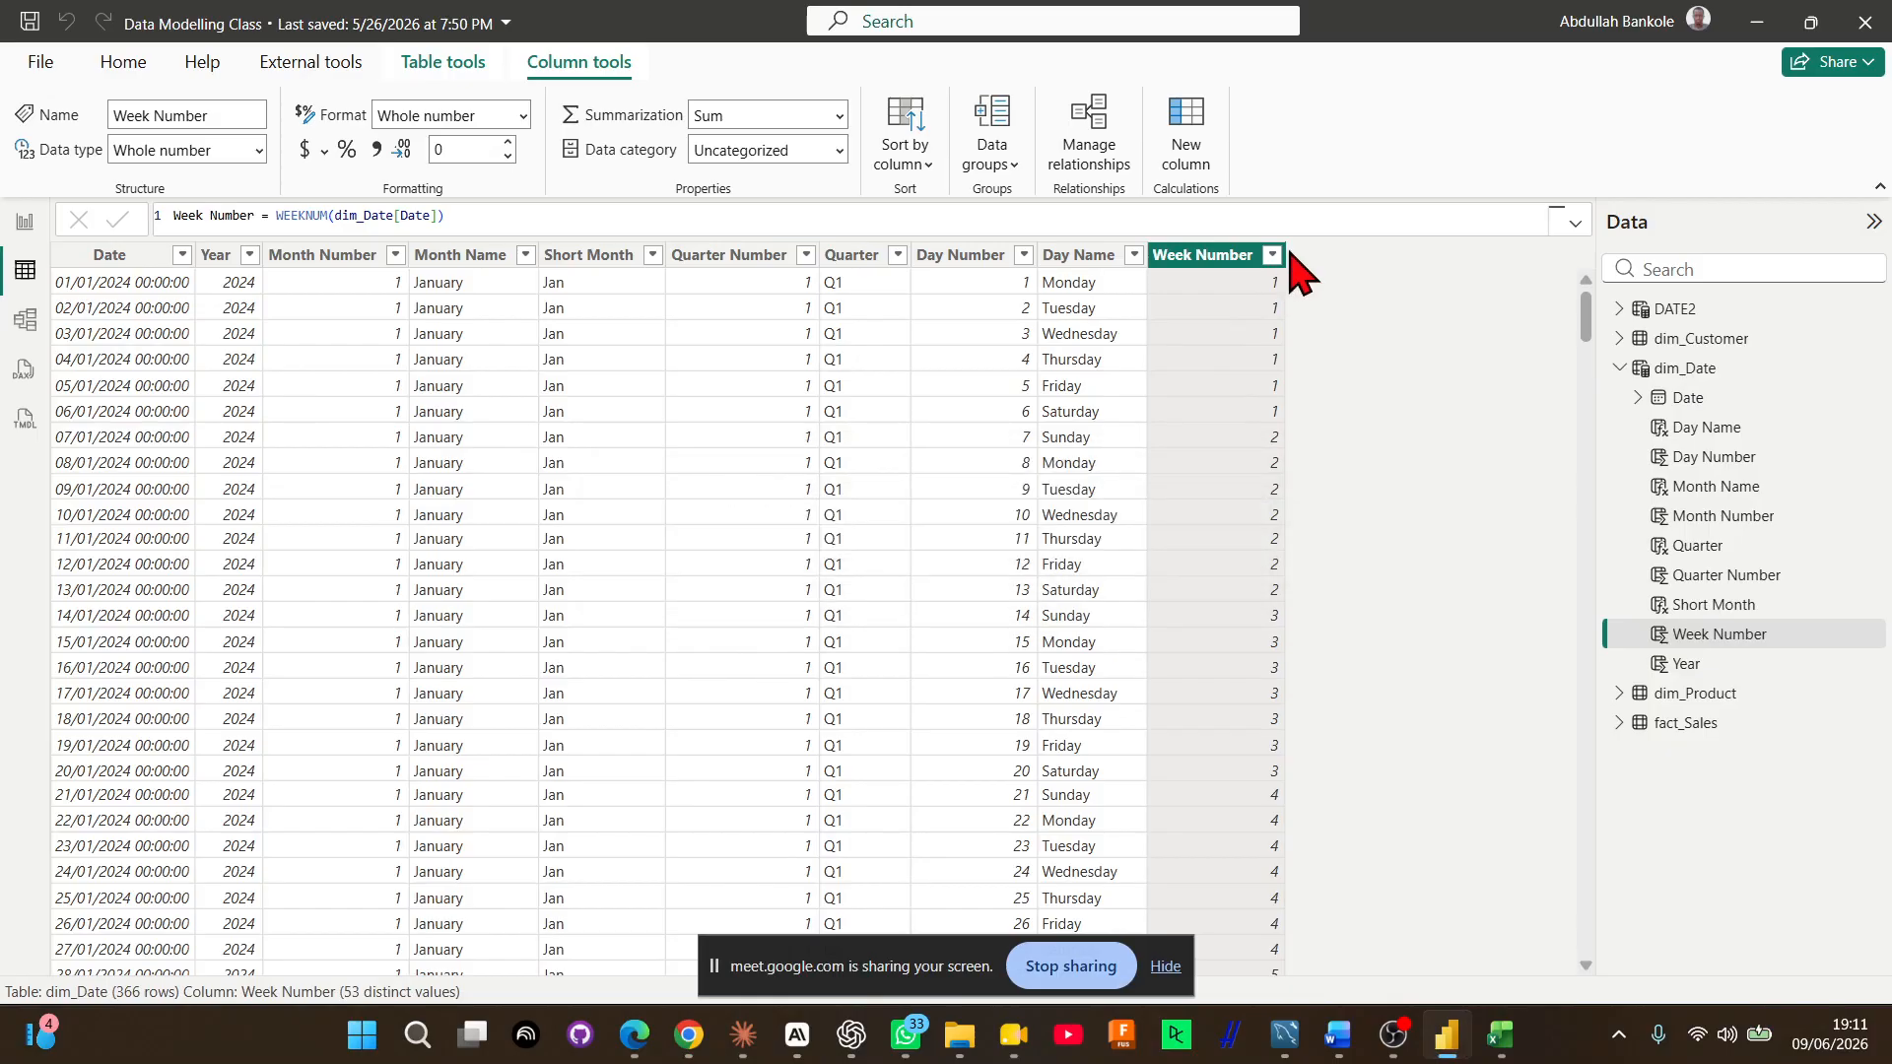
Examine the Week Number values down to the end of the column's filter list, leaving the filter unchanged
{"action": "left_click", "coordinate": [1274, 257]}
{"action": "scroll", "coordinate": [1414, 646], "scroll_direction": "down", "scroll_amount": 10}
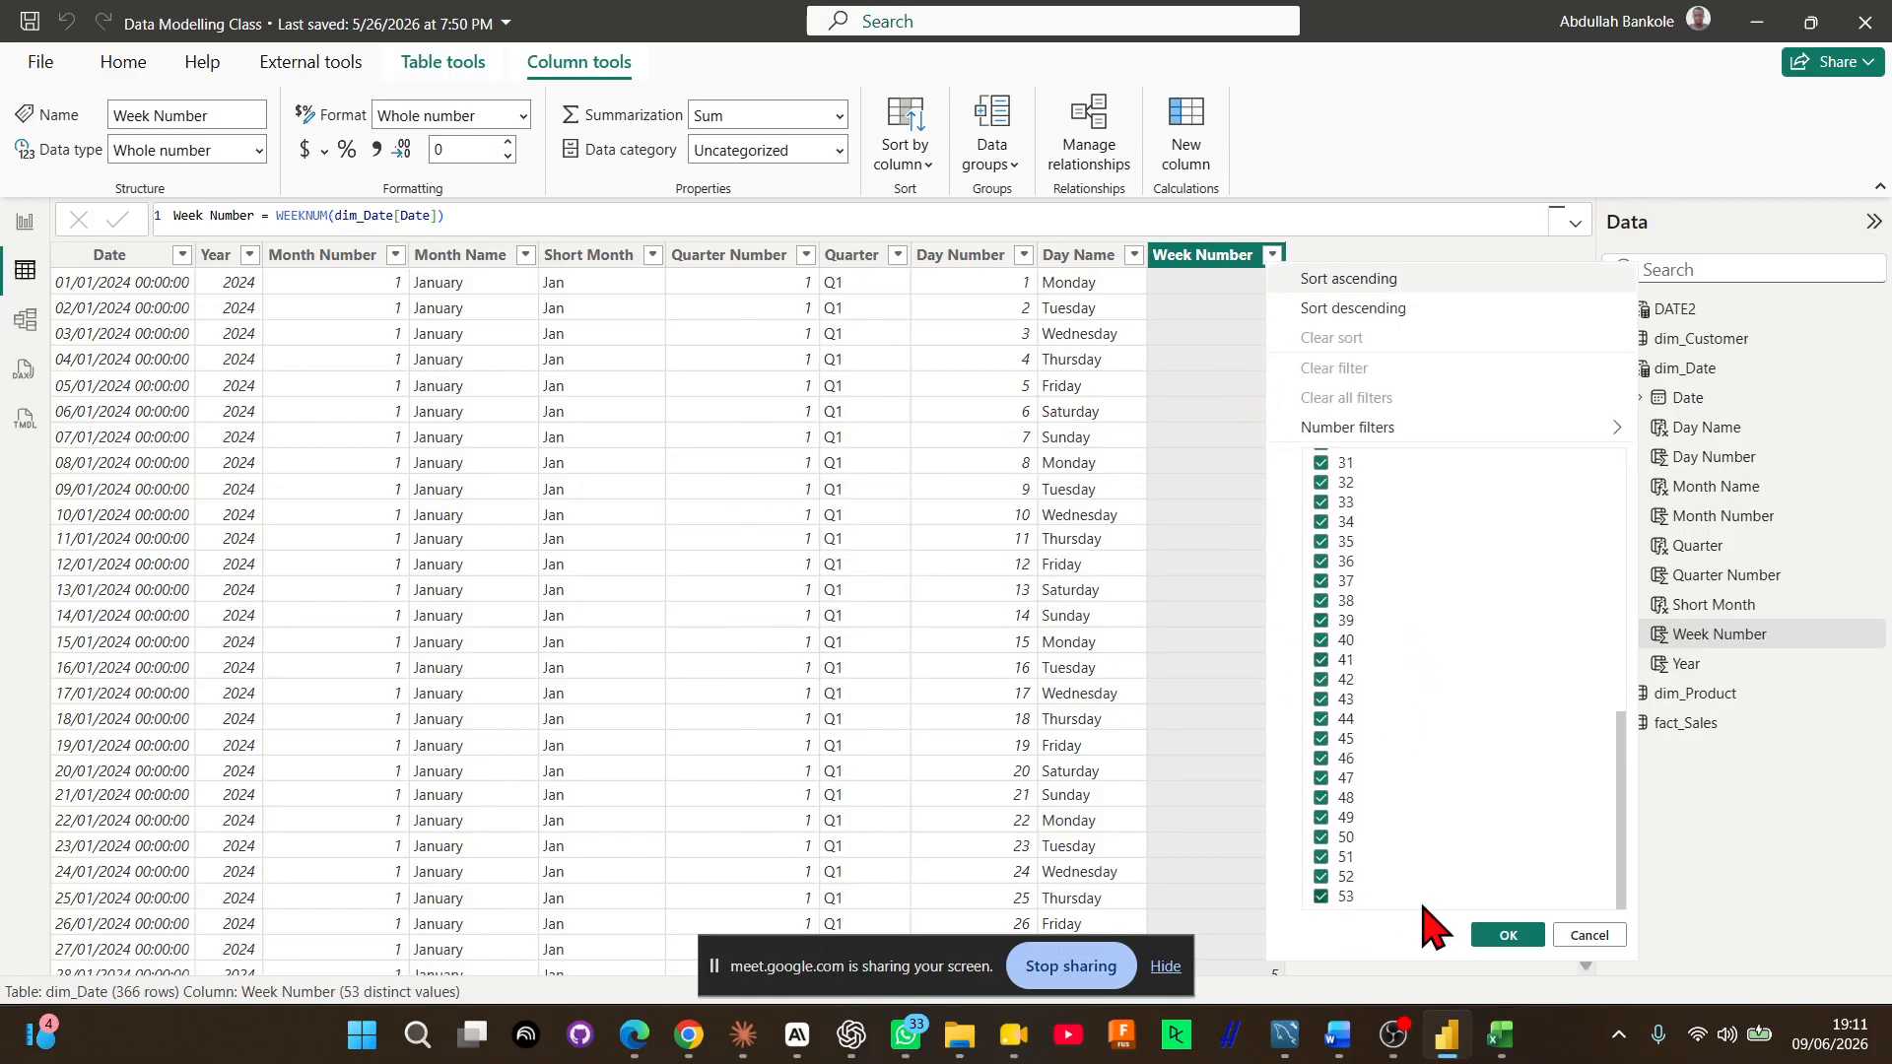
{"action": "left_click", "coordinate": [1589, 936]}
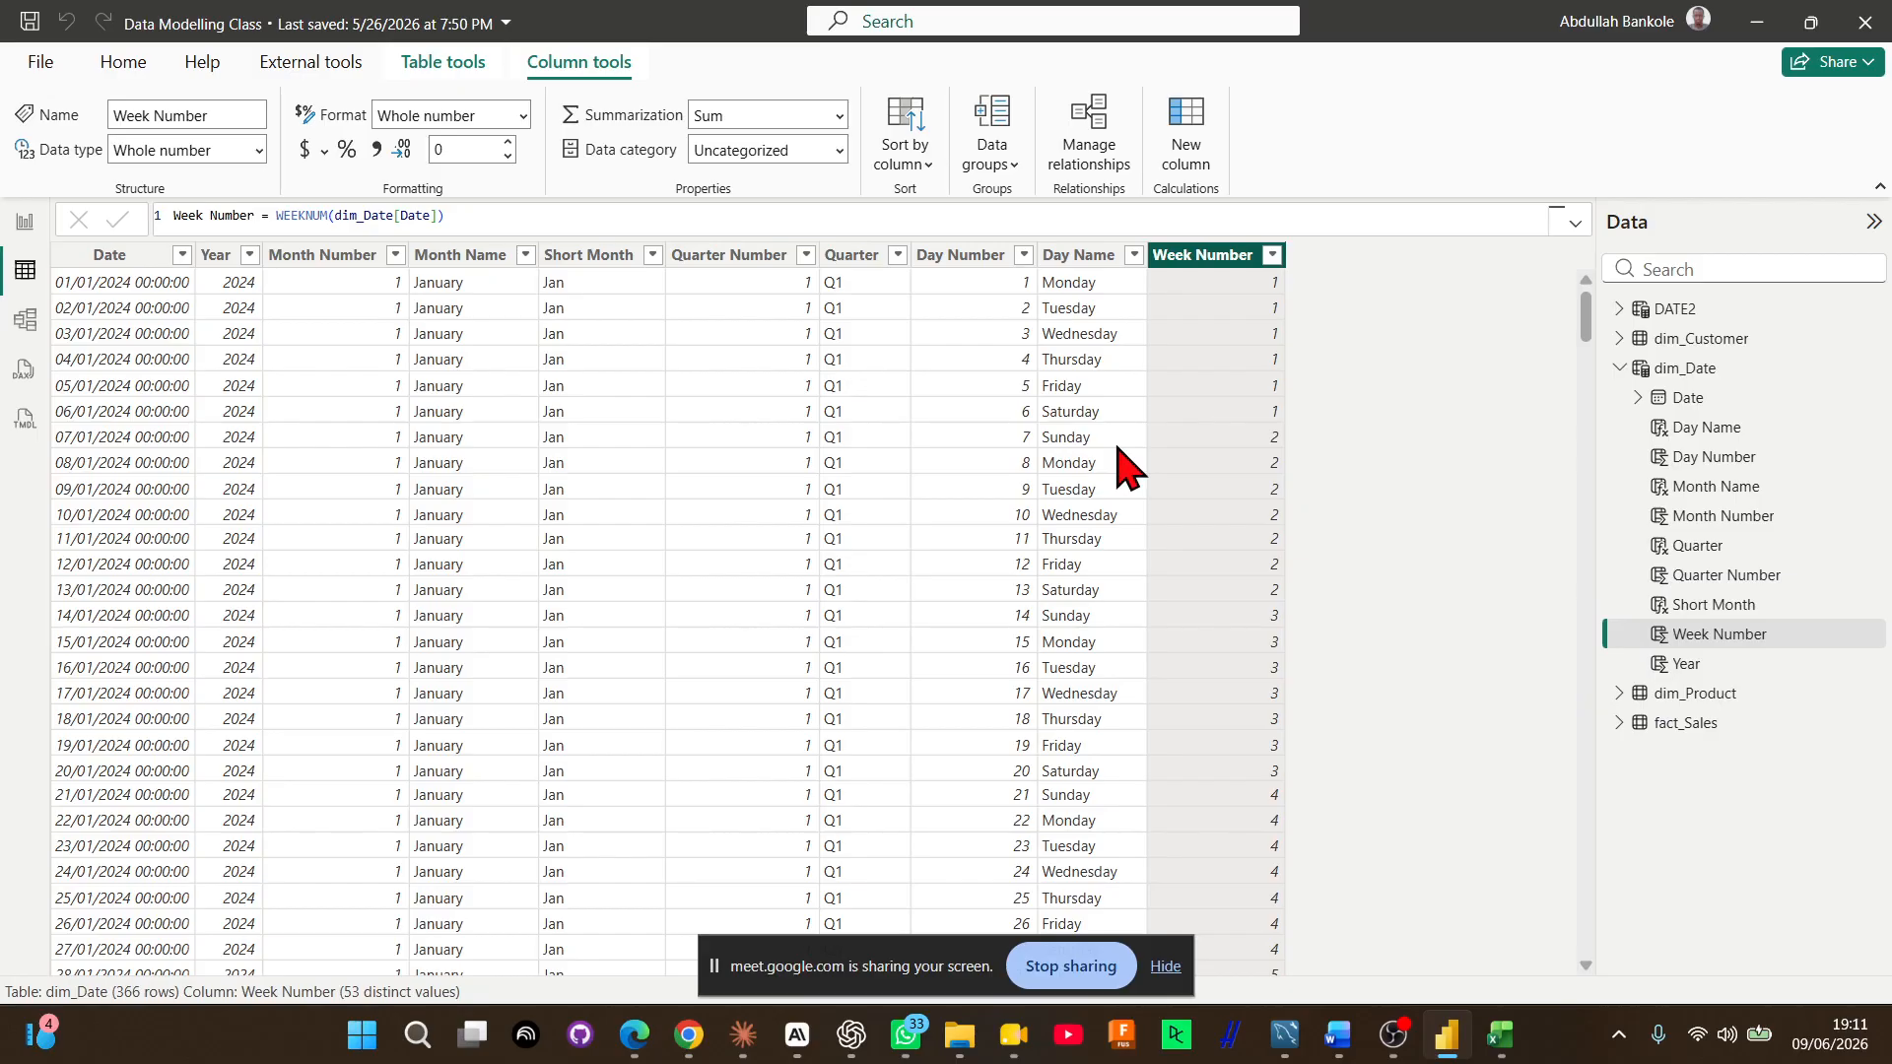
Add a calculated column to dim_Date and name it is_weekend in the formula
{"action": "left_click", "coordinate": [1185, 135]}
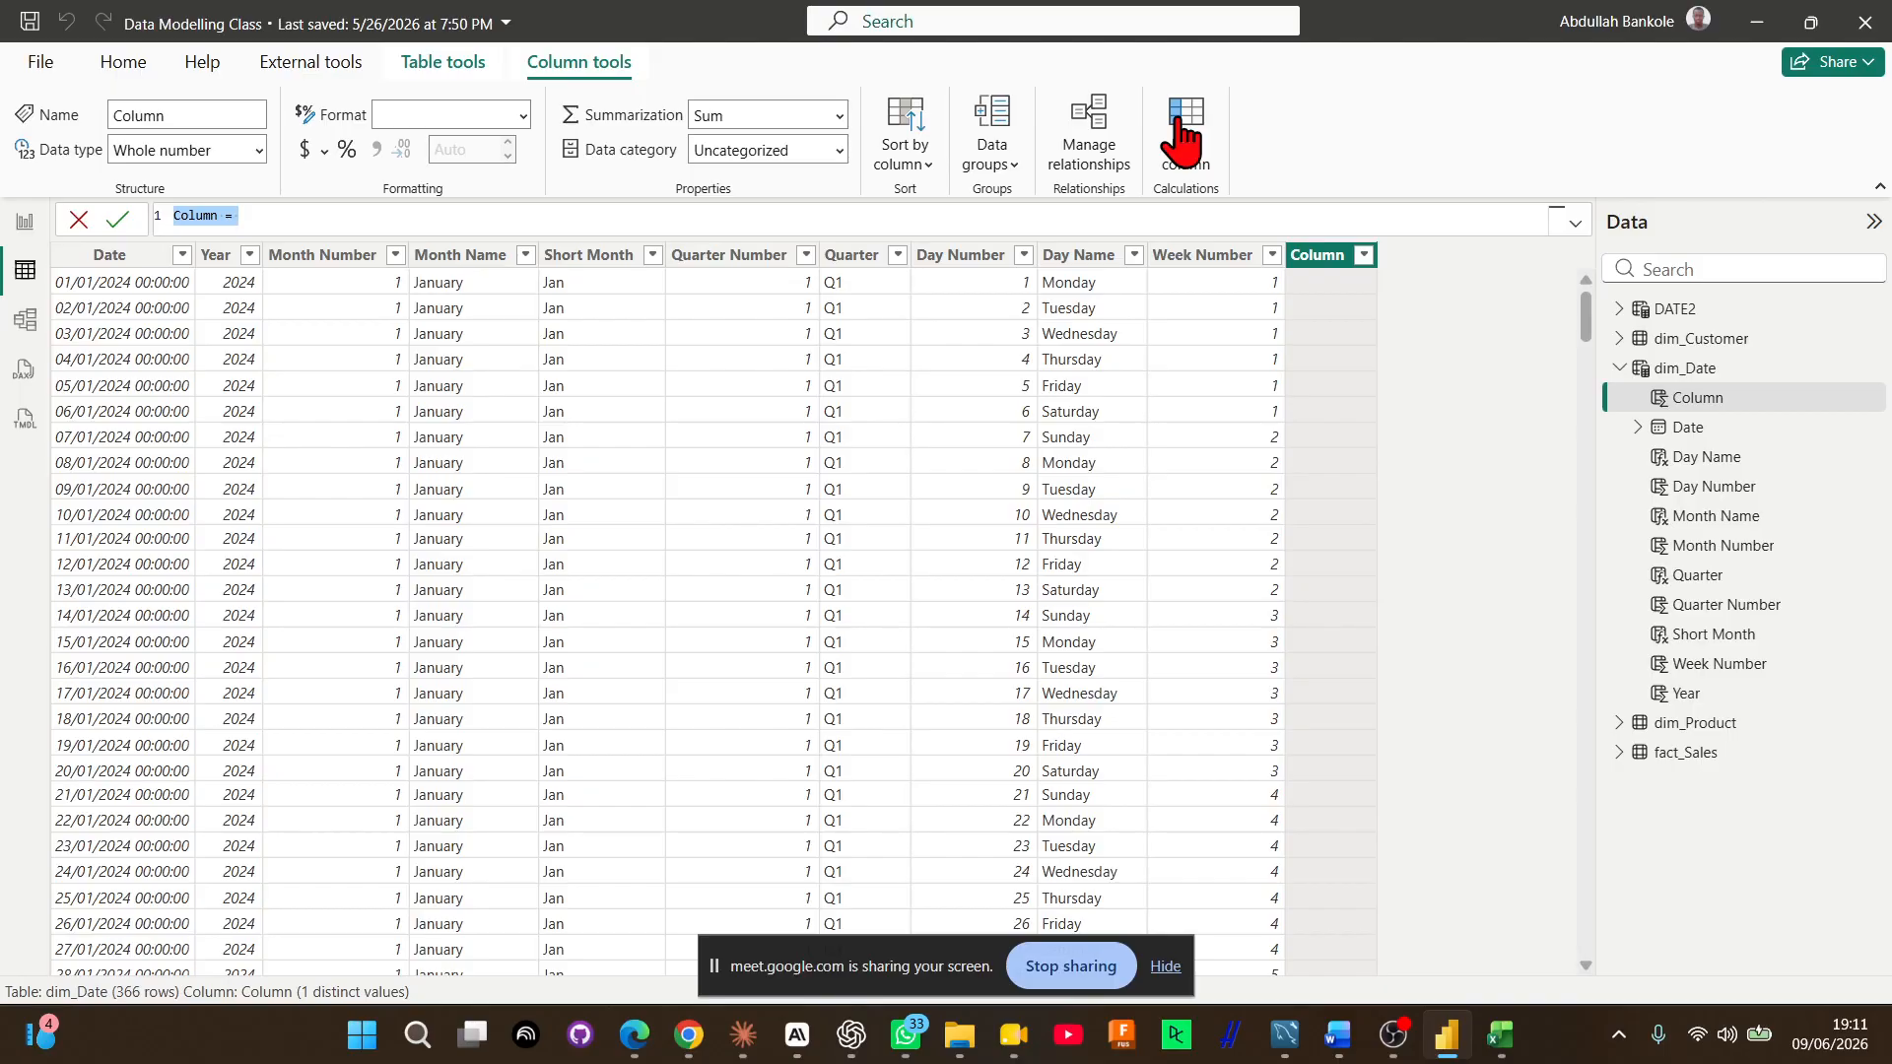
{"action": "type", "text": "is_w"}
{"action": "type", "text": "eekend = IF("}
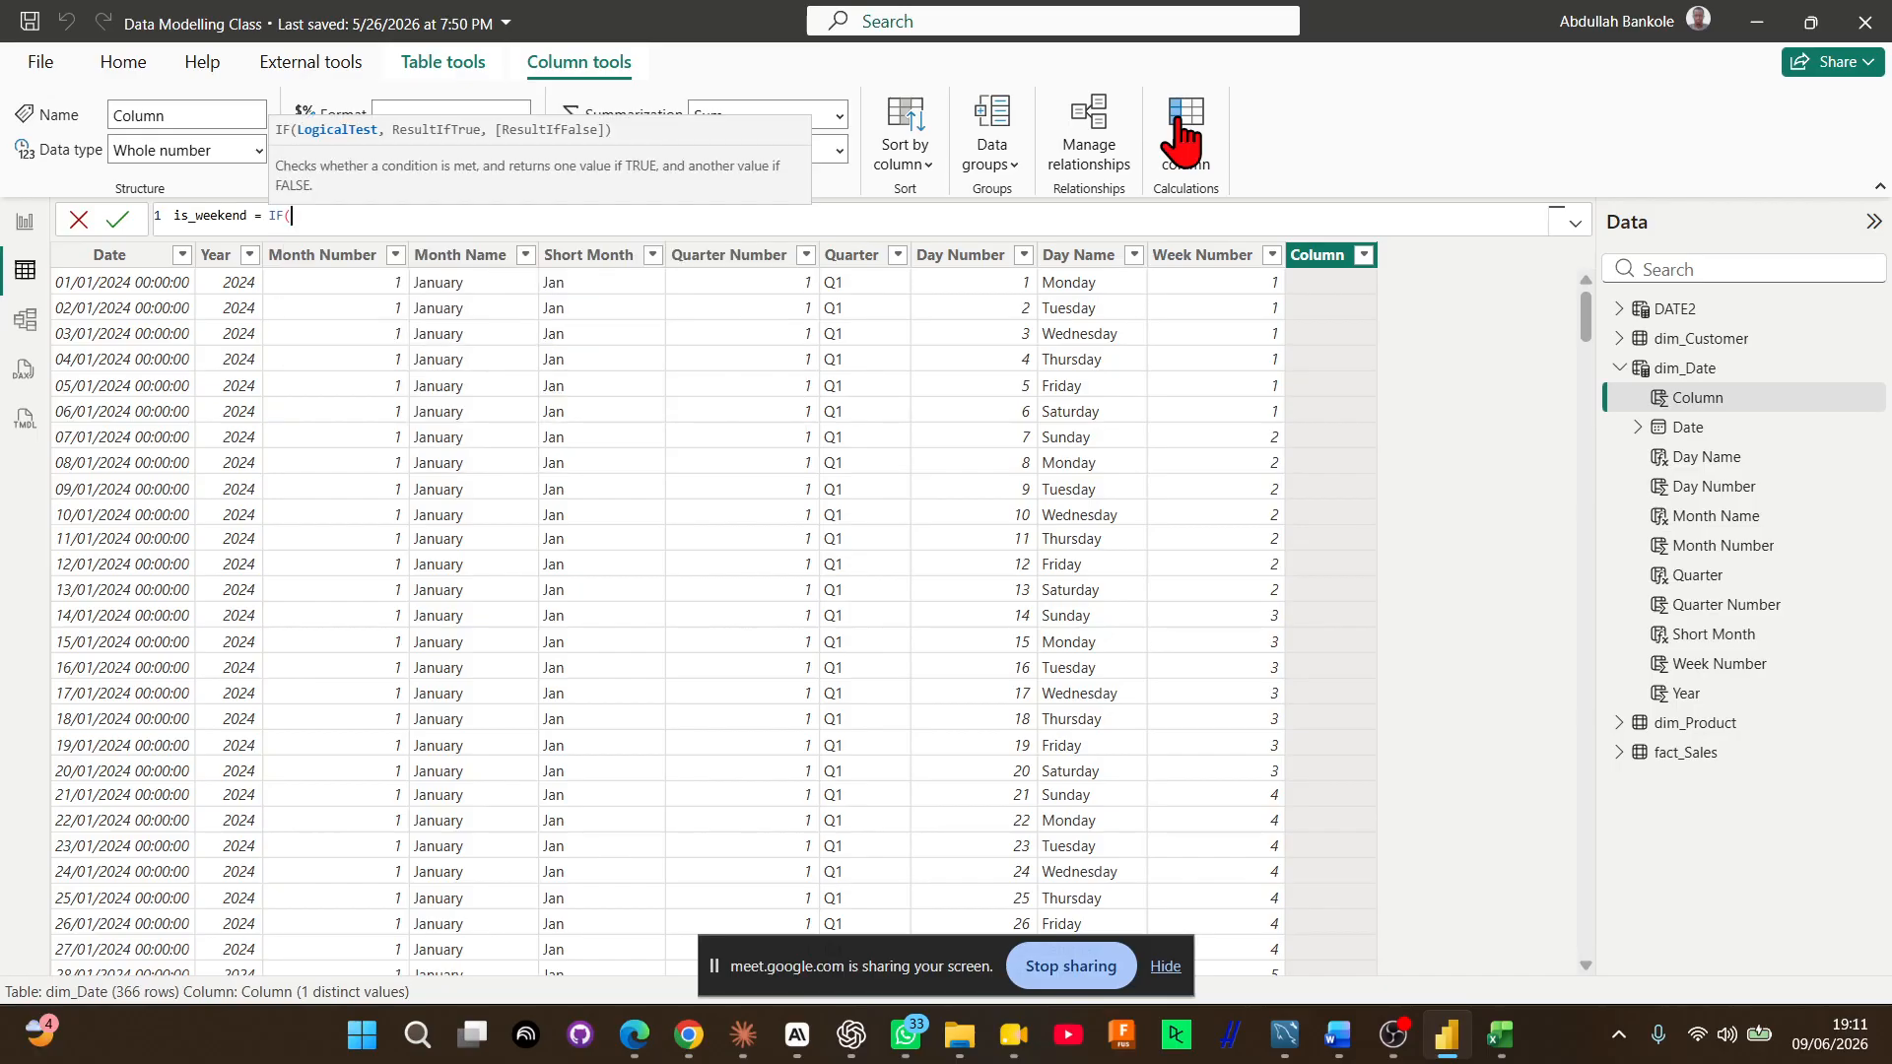
{"action": "type", "text": "week"}
Begin the is_weekend expression with an IF whose test uses WEEKDAY(dim_Date[Date],2), so that Monday counts as 1 and Sunday as 7
{"action": "key", "text": "Tab"}
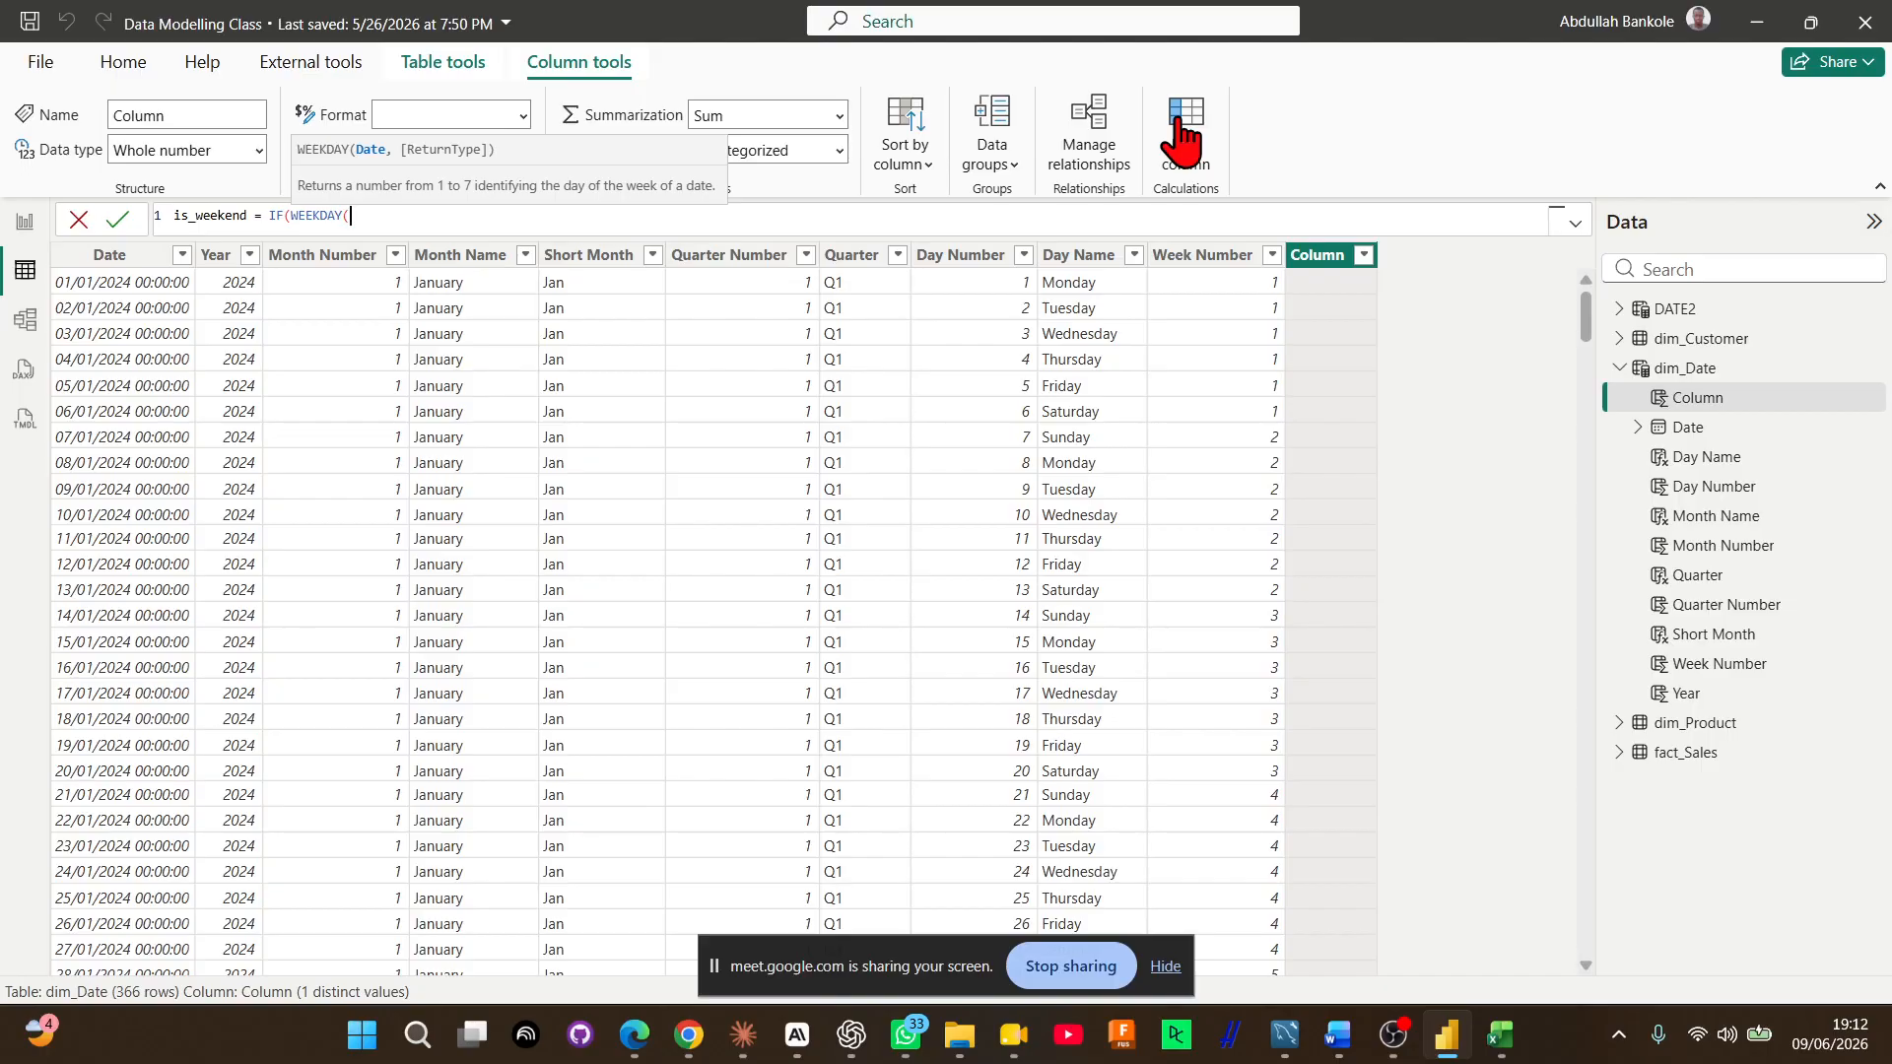
{"action": "type", "text": "dim"}
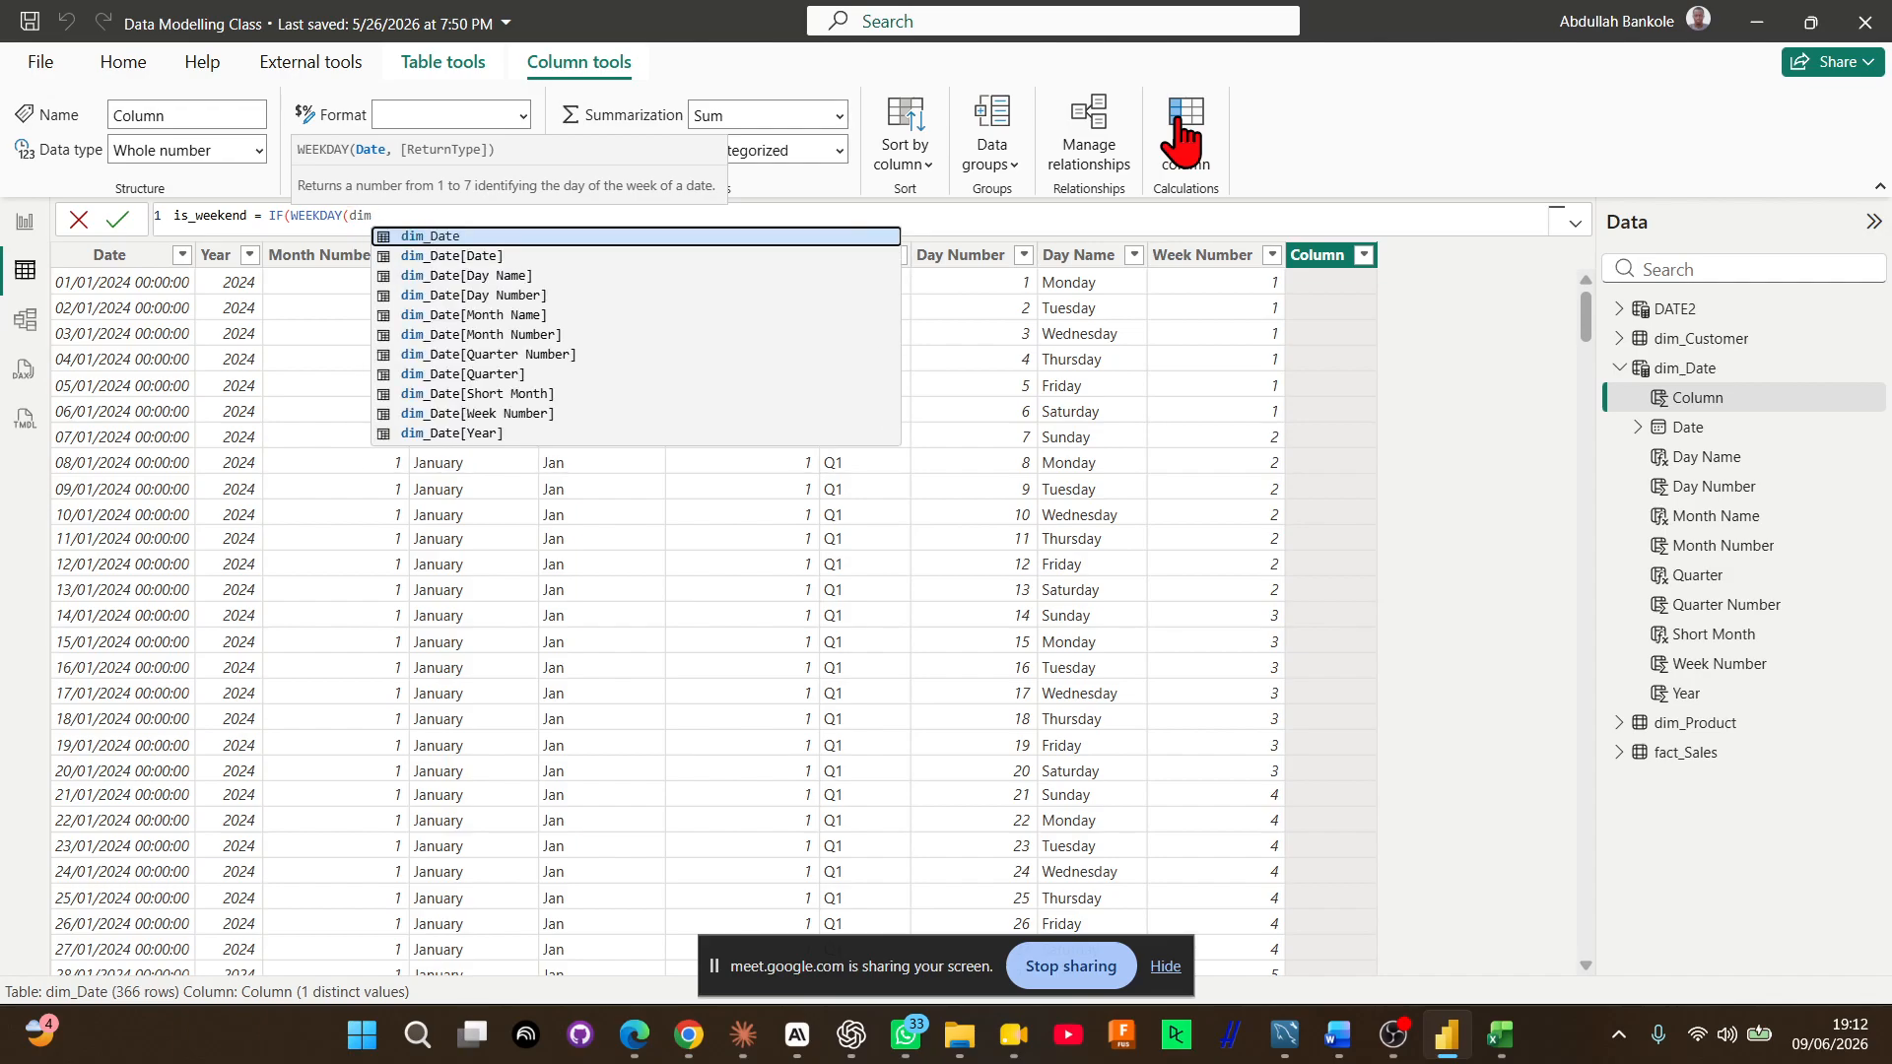
{"action": "key", "text": "Down"}
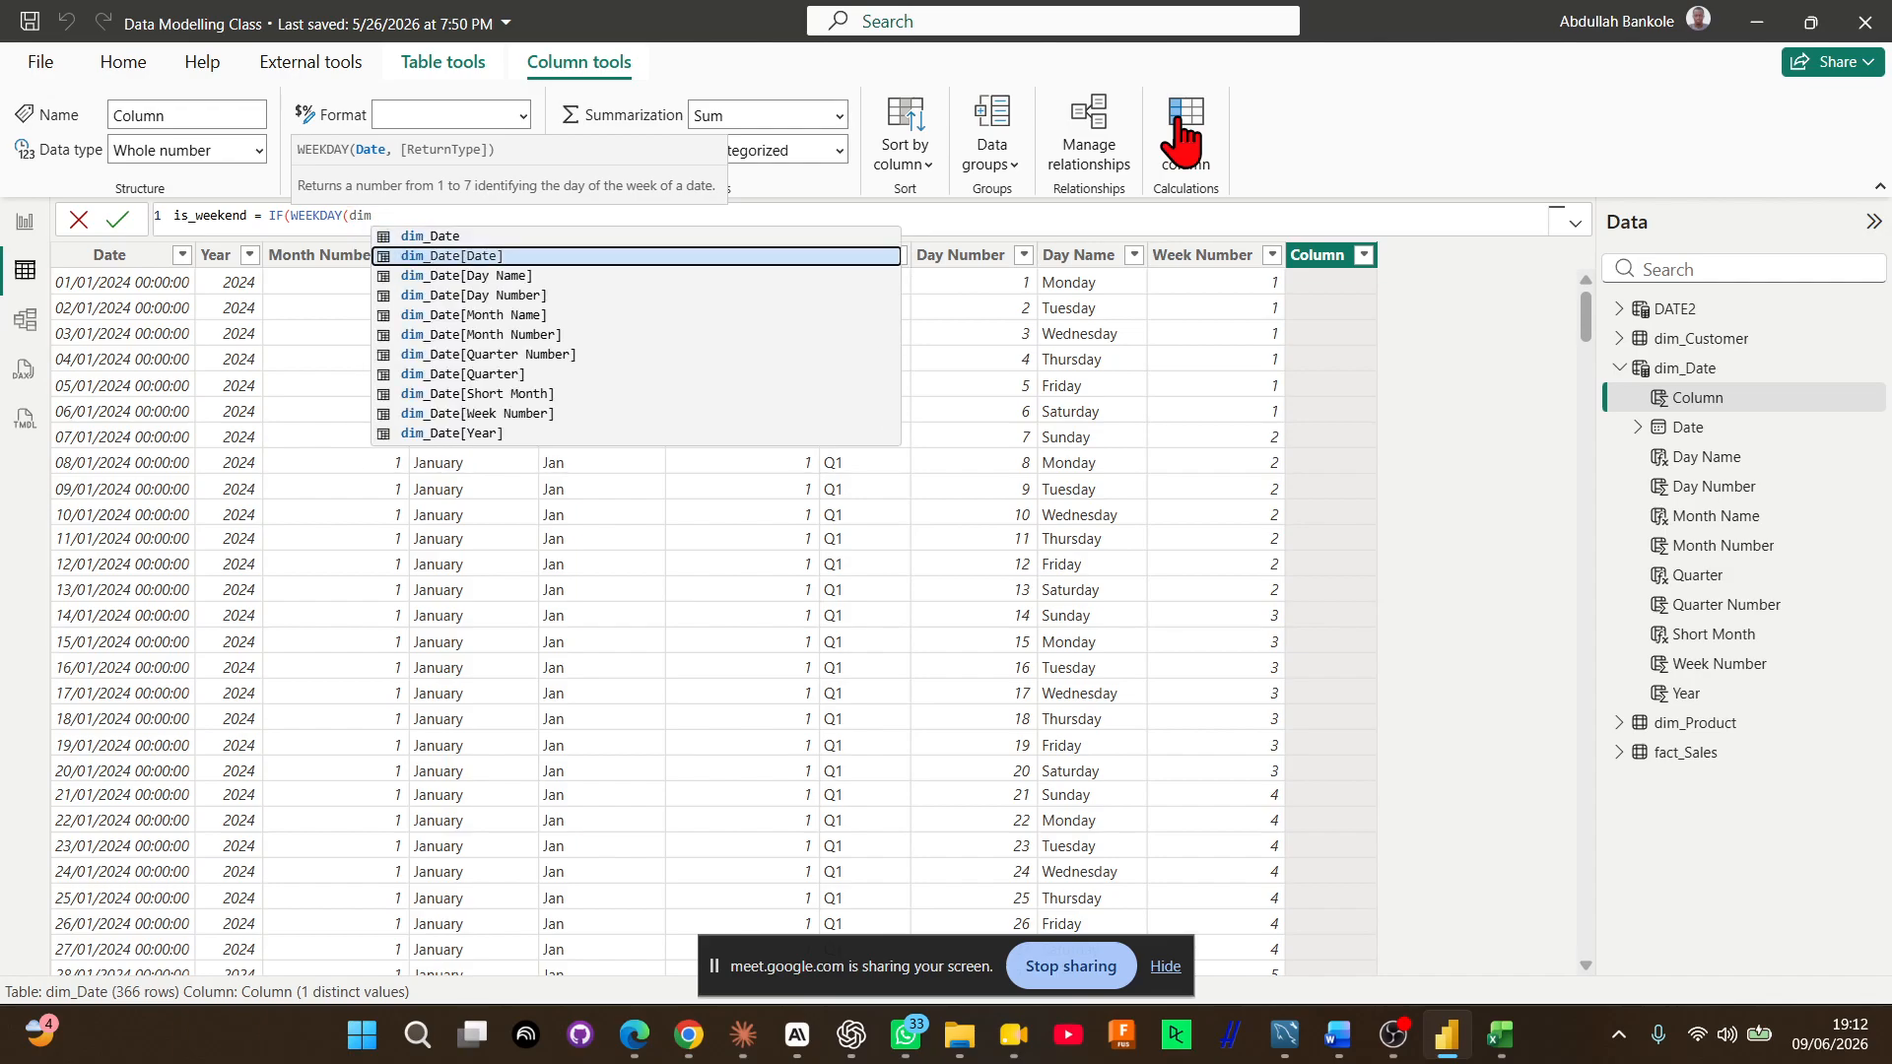
{"action": "key", "text": "Tab"}
{"action": "type", "text": ","}
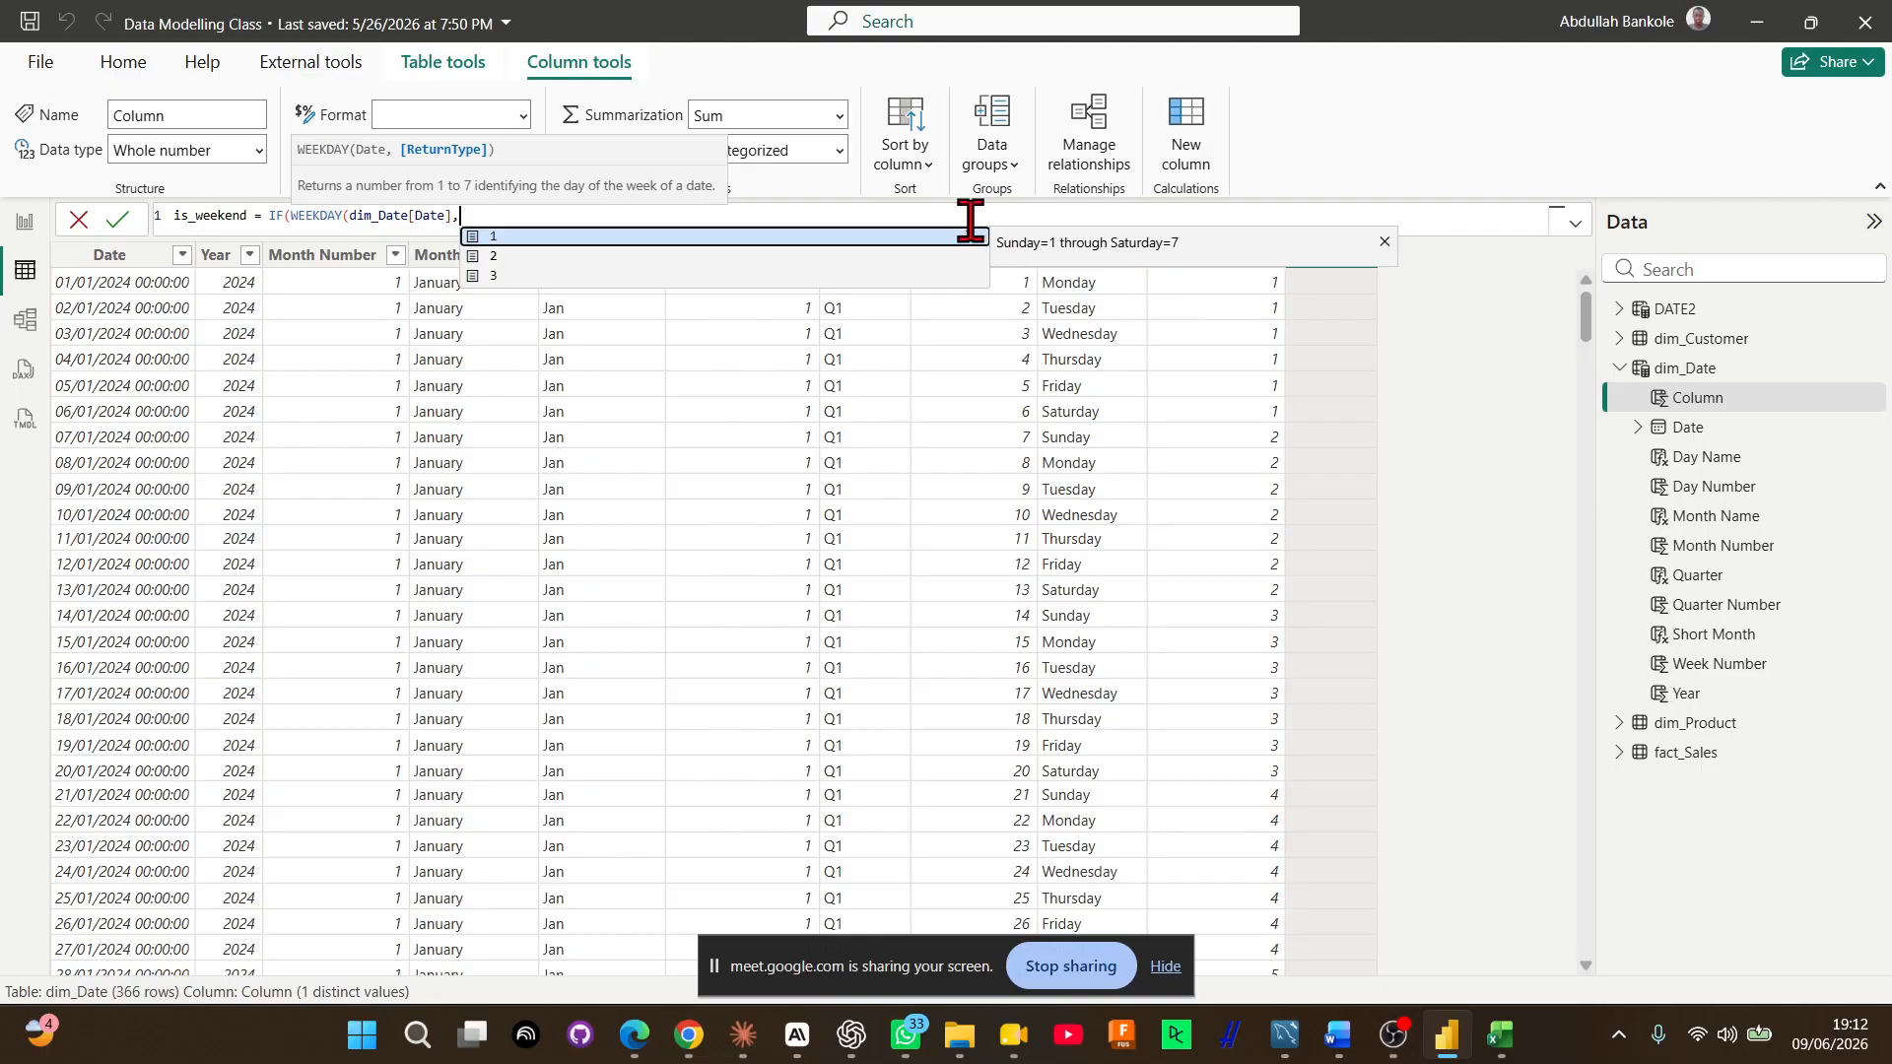
{"action": "key", "text": "Down"}
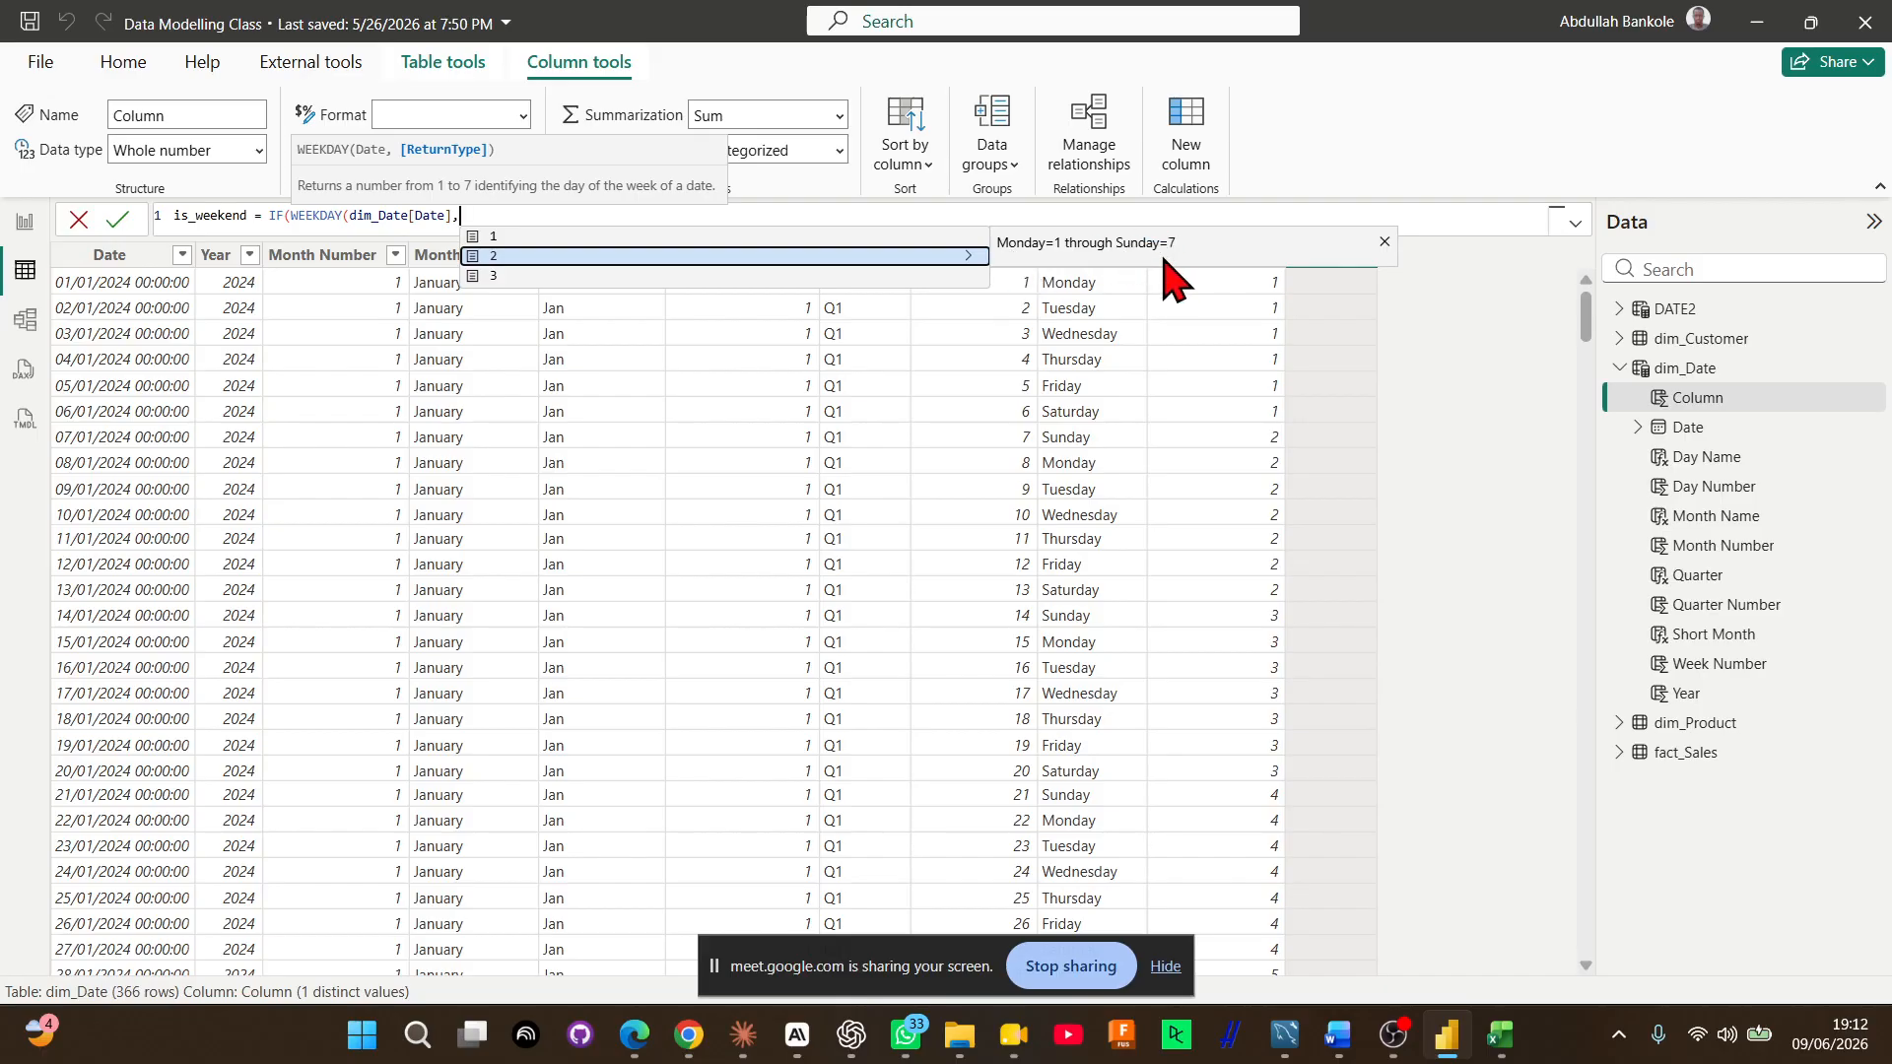
{"action": "key", "text": "Down"}
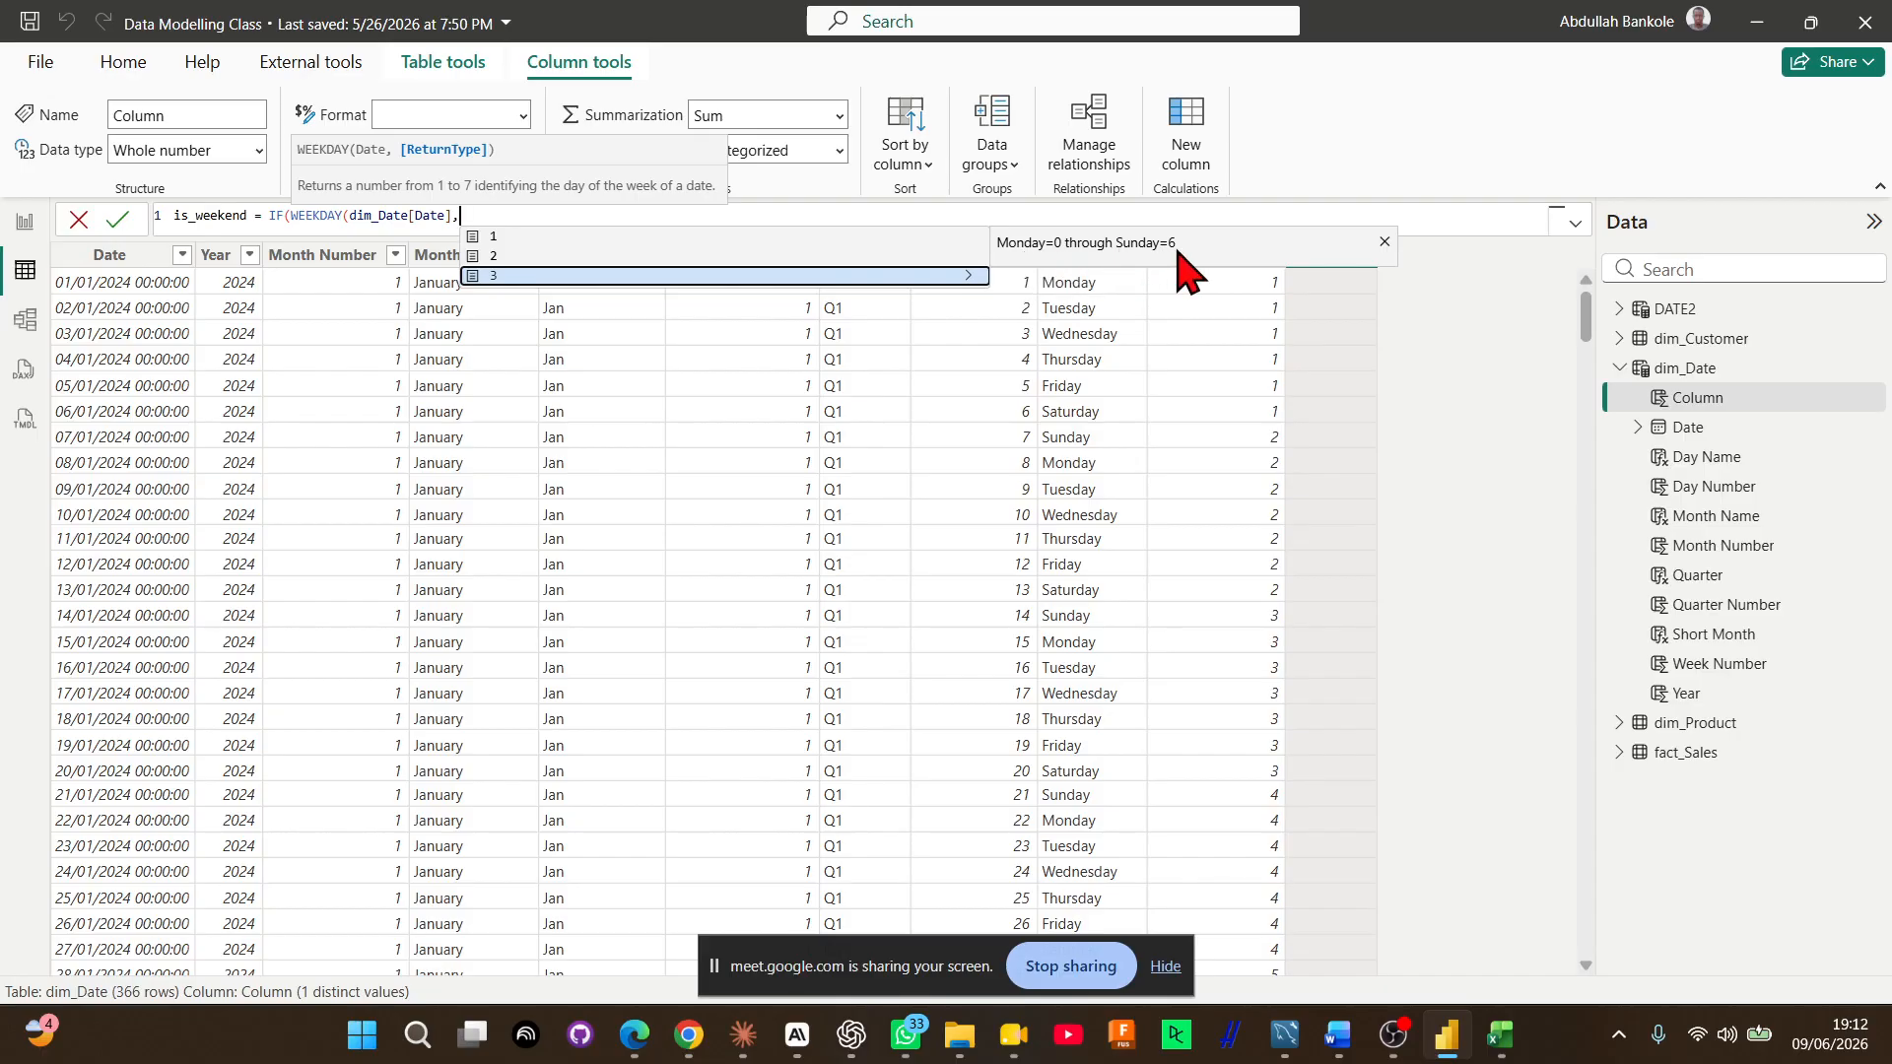
{"action": "key", "text": "Up"}
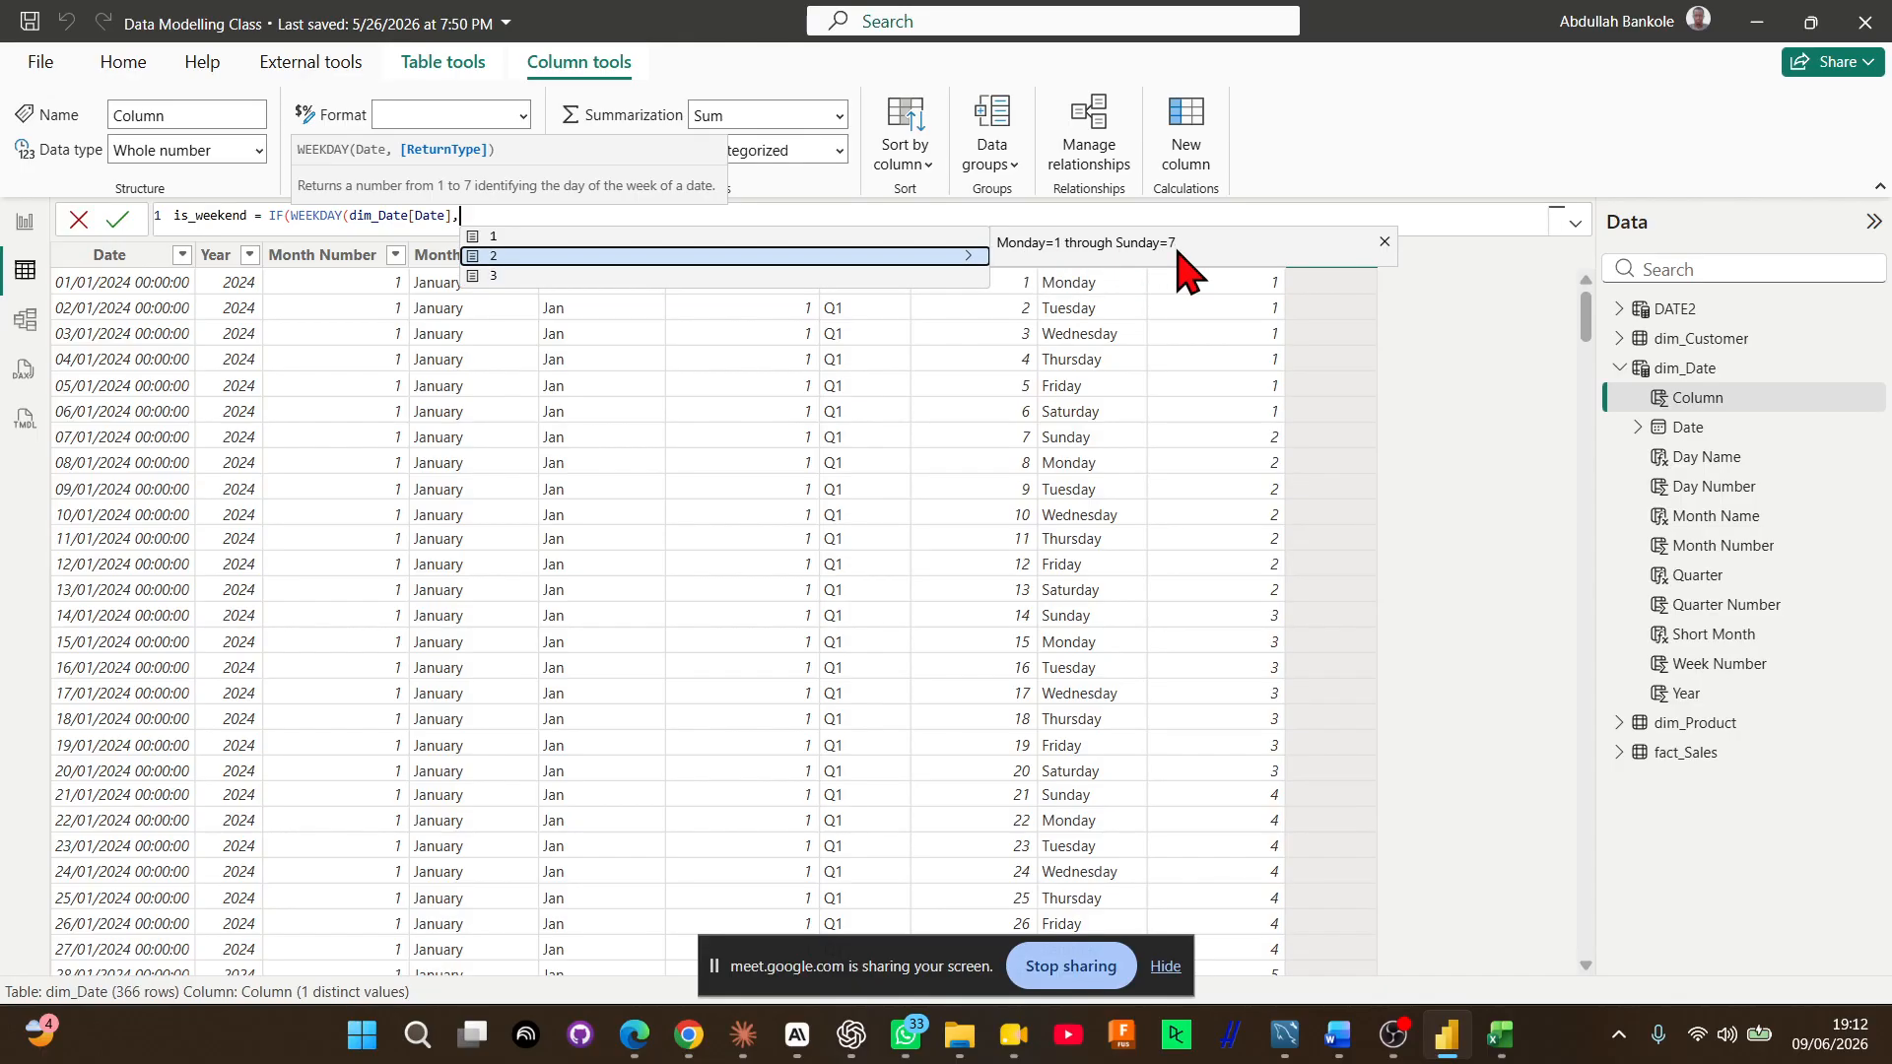
{"action": "key", "text": "Tab"}
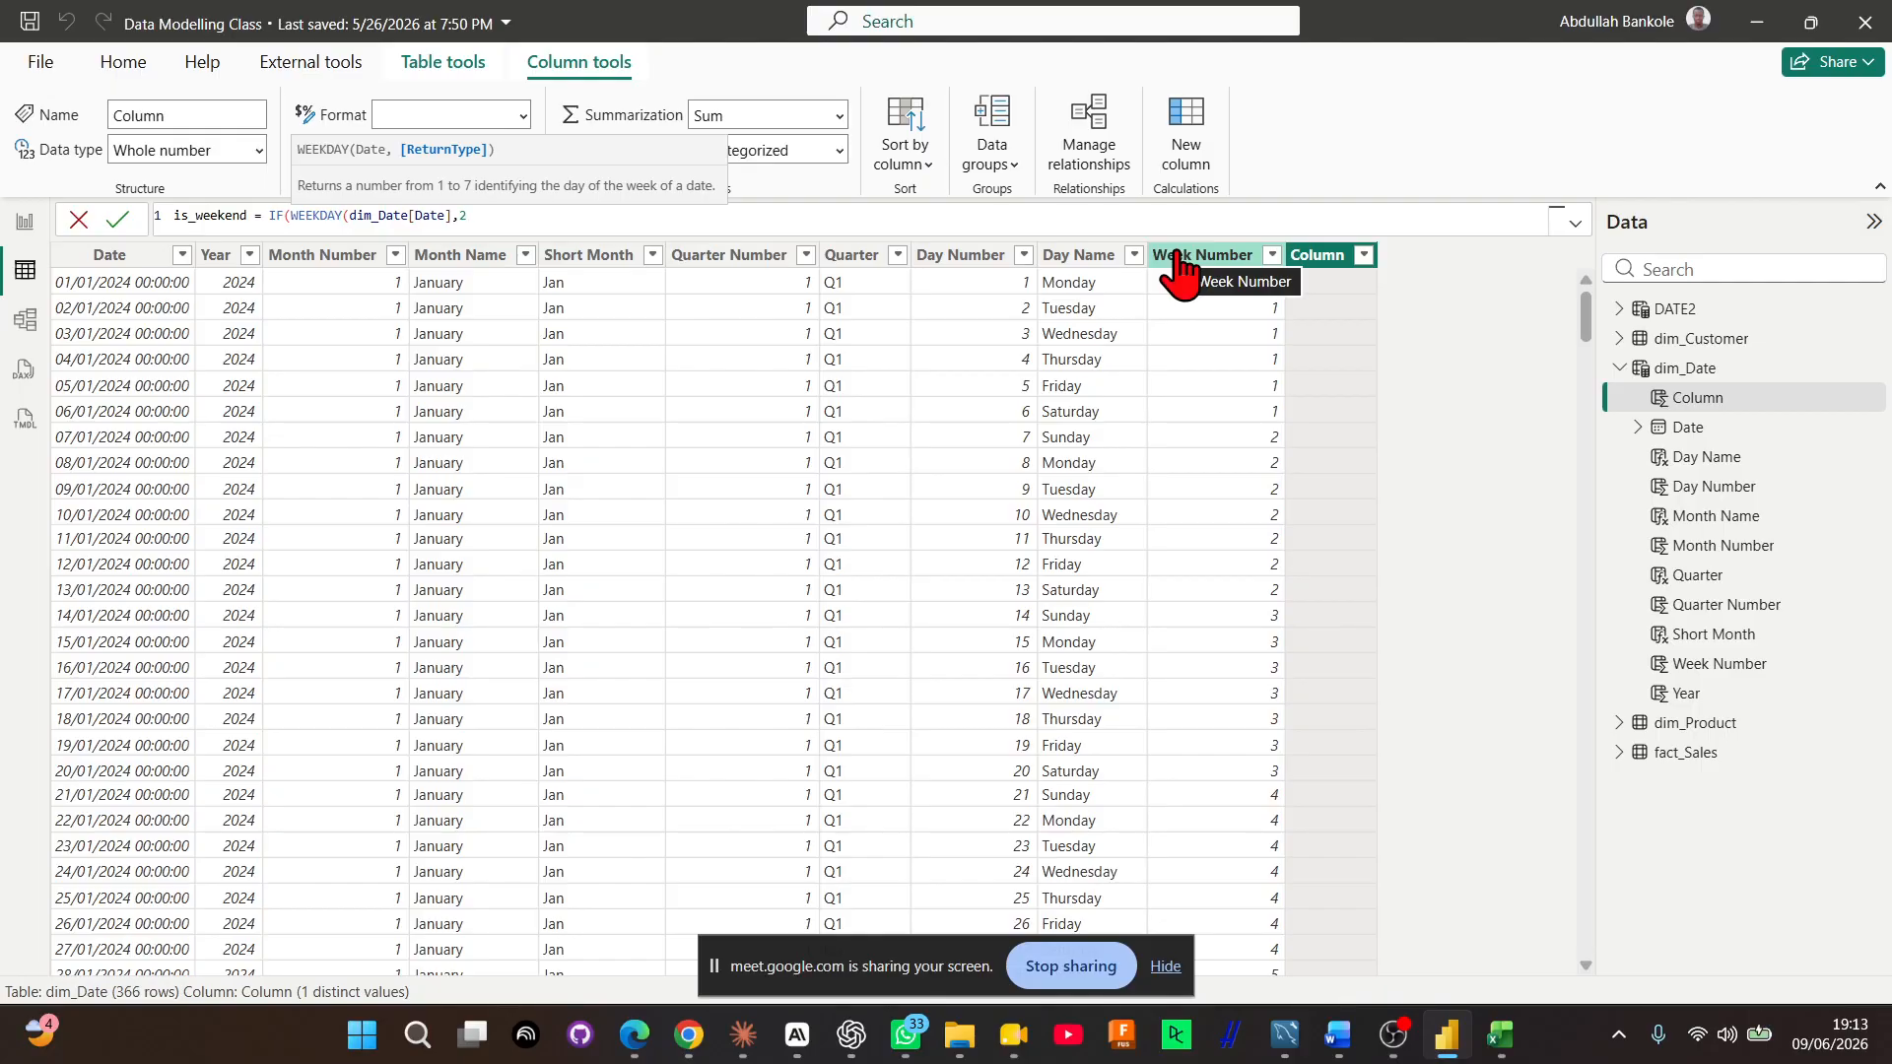
{"action": "type", "text": ")"}
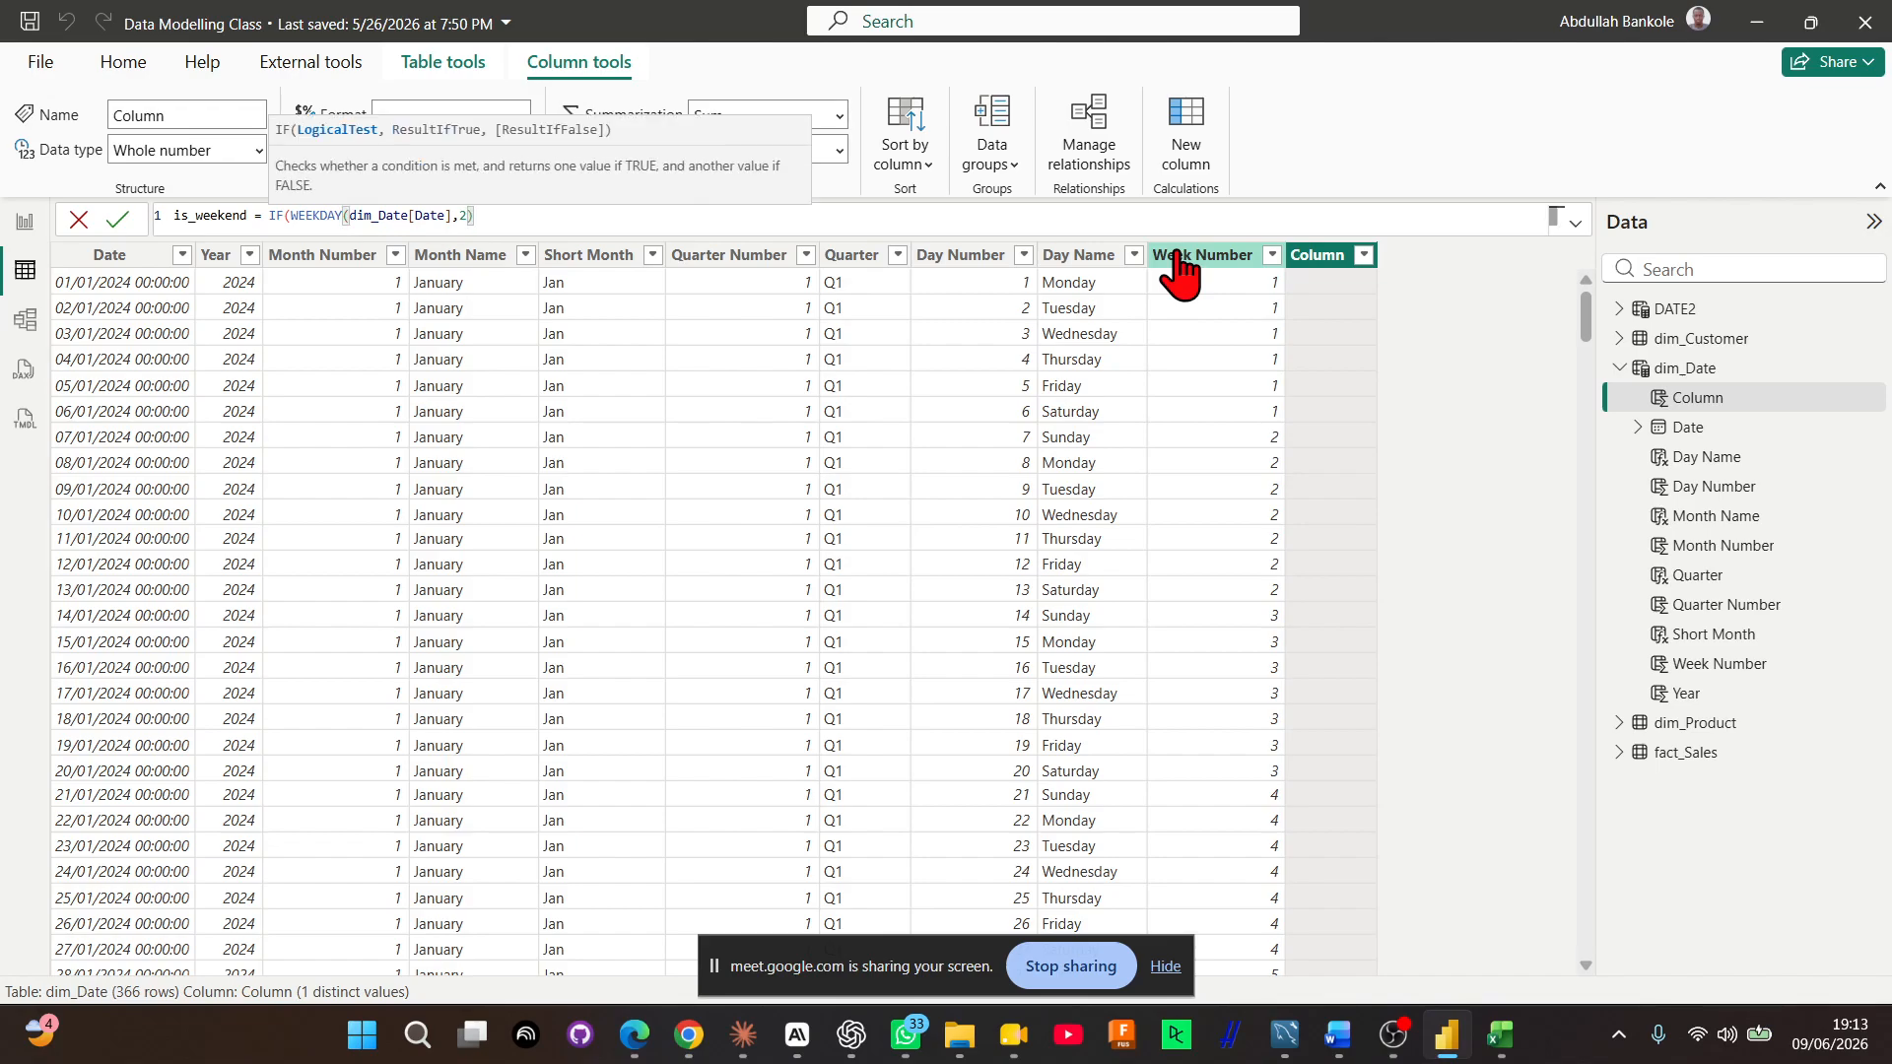
{"action": "type", "text": ">= 6"}
Complete the IF test by comparing the WEEKDAY result with >= 6
{"action": "key", "text": "Left"}
{"action": "key", "text": "Left"}
{"action": "key", "text": "Left"}
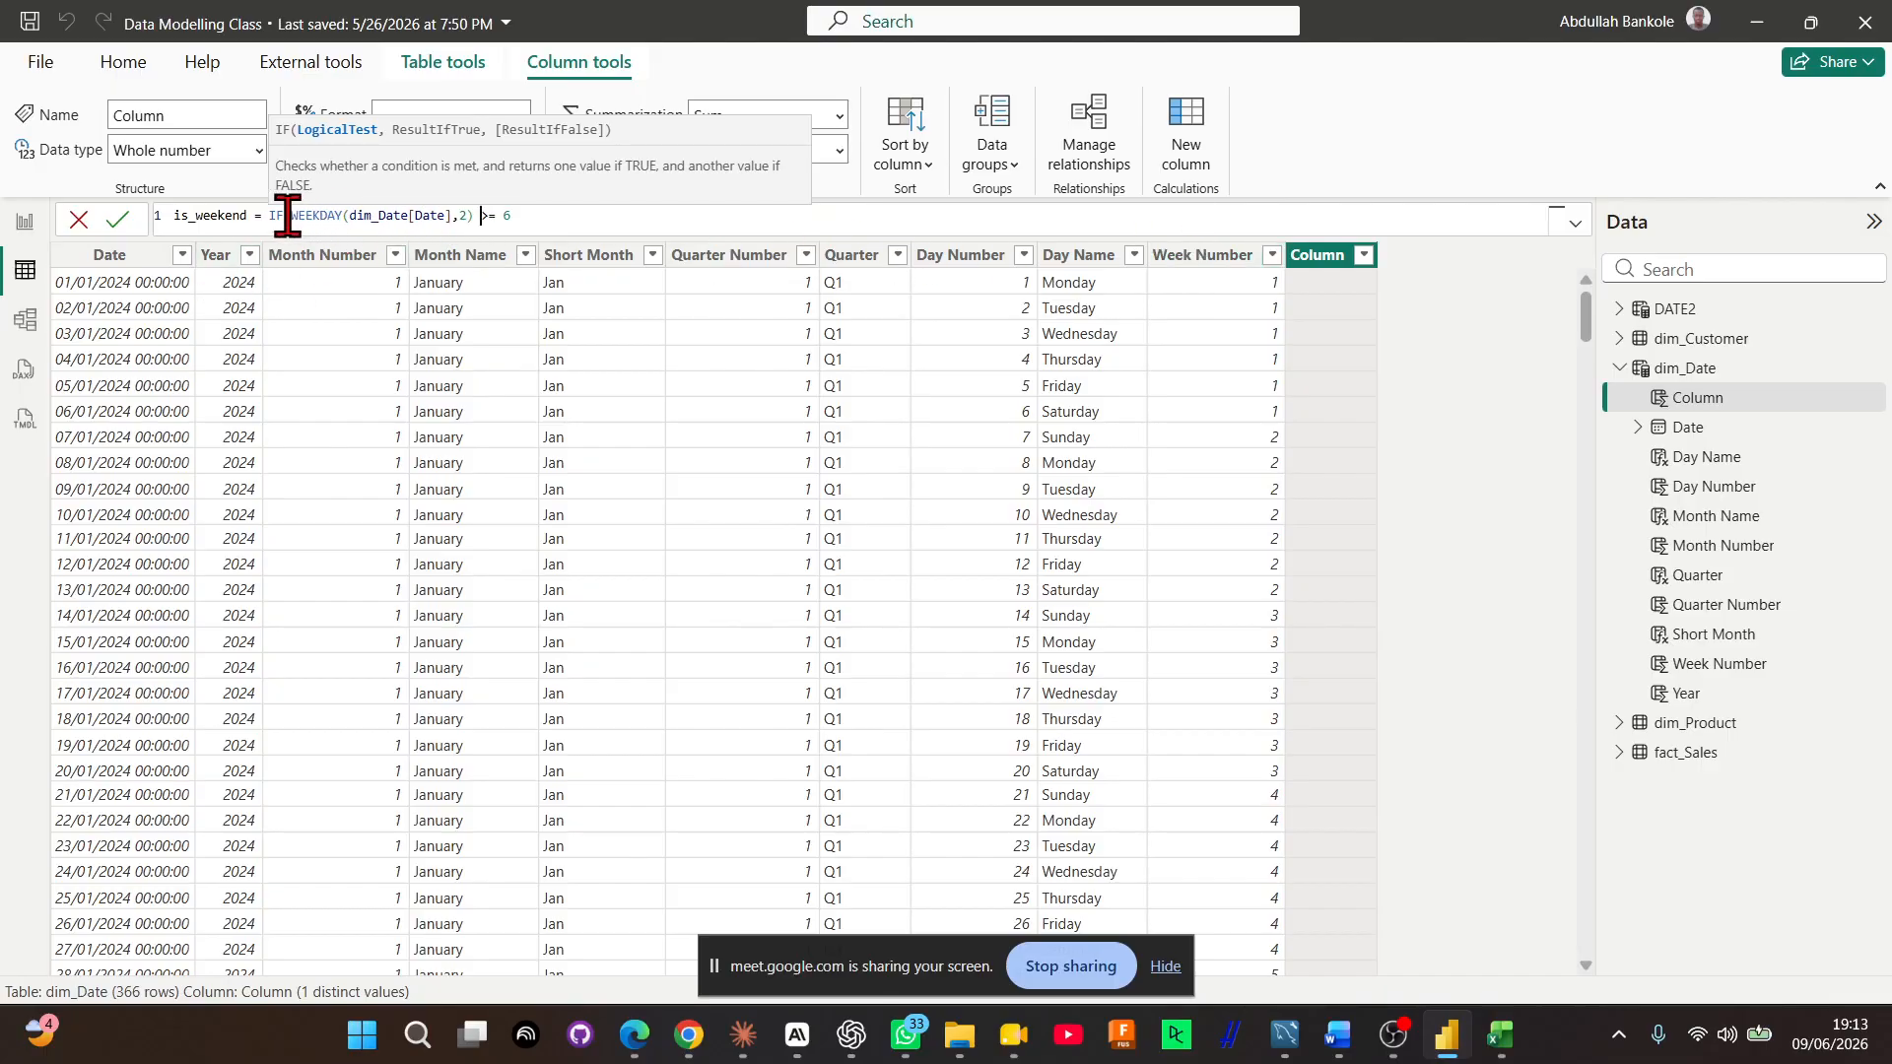
{"action": "left_click_drag", "start_coordinate": [283, 215], "coordinate": [477, 217]}
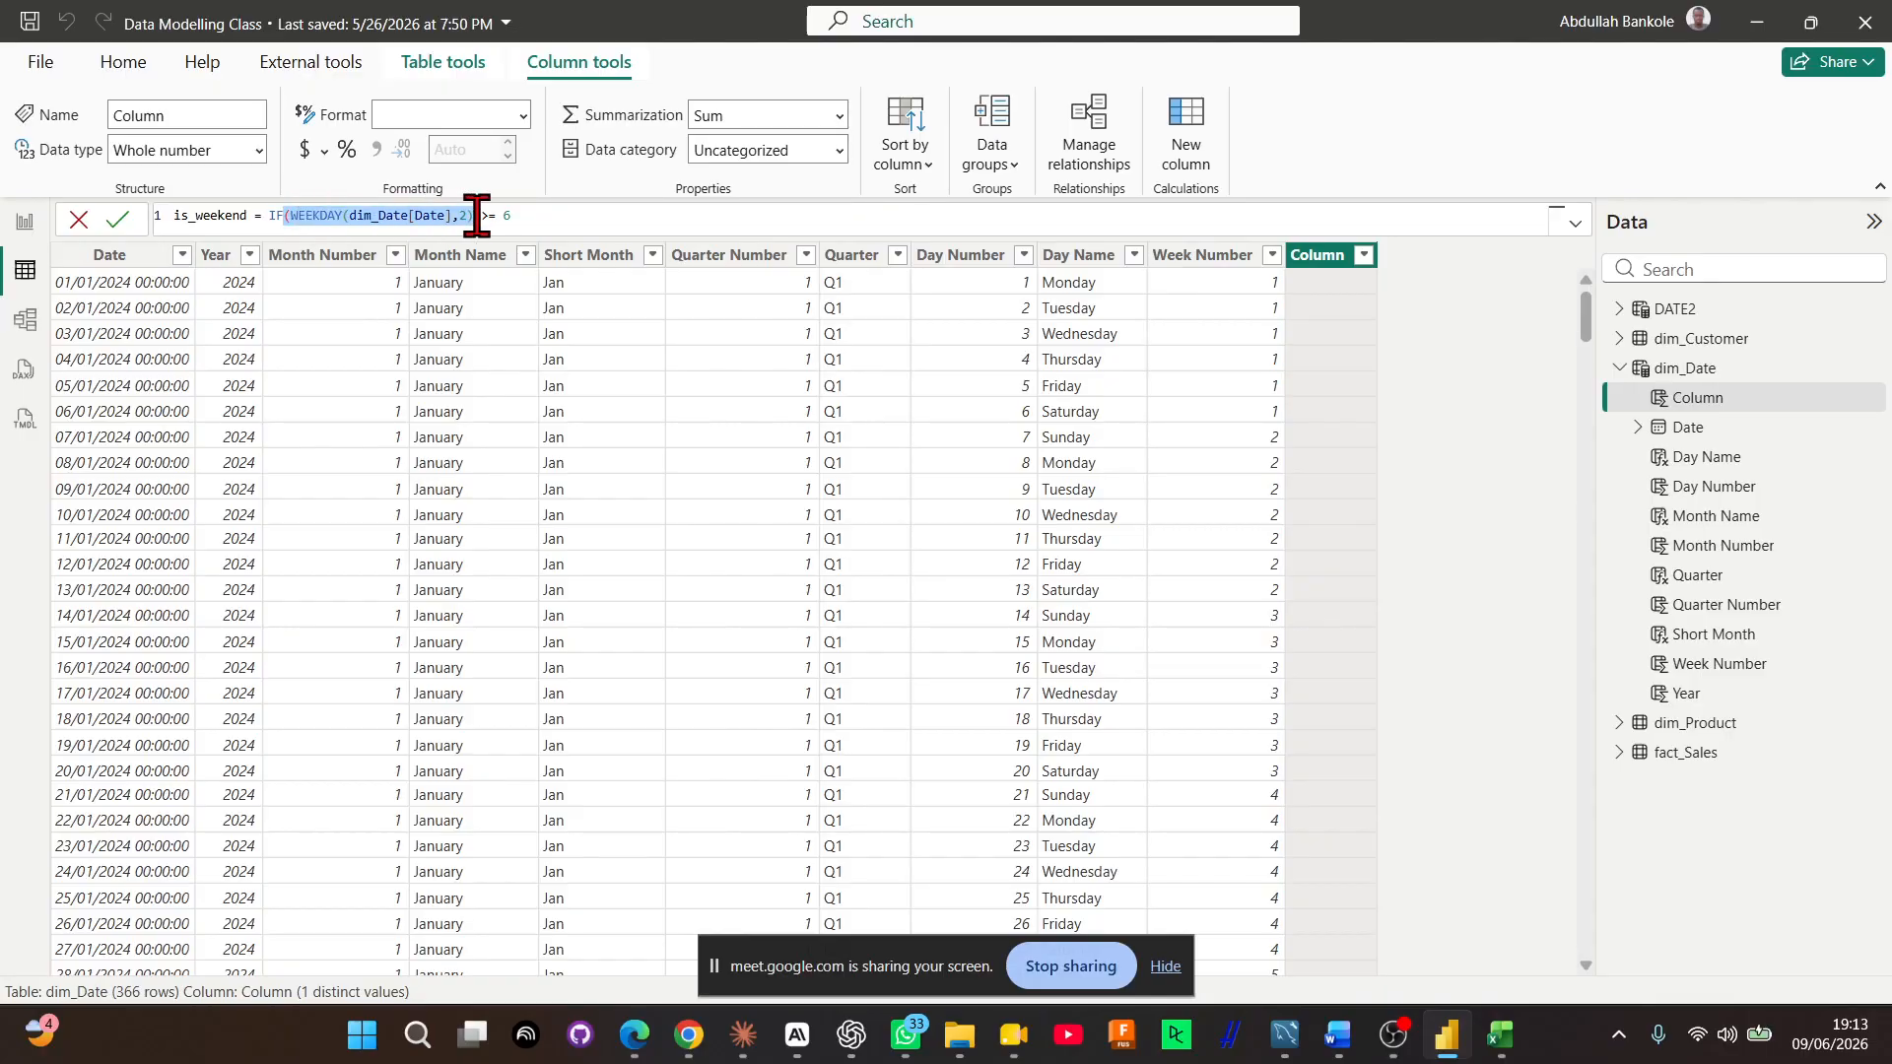
{"action": "left_click", "coordinate": [523, 215]}
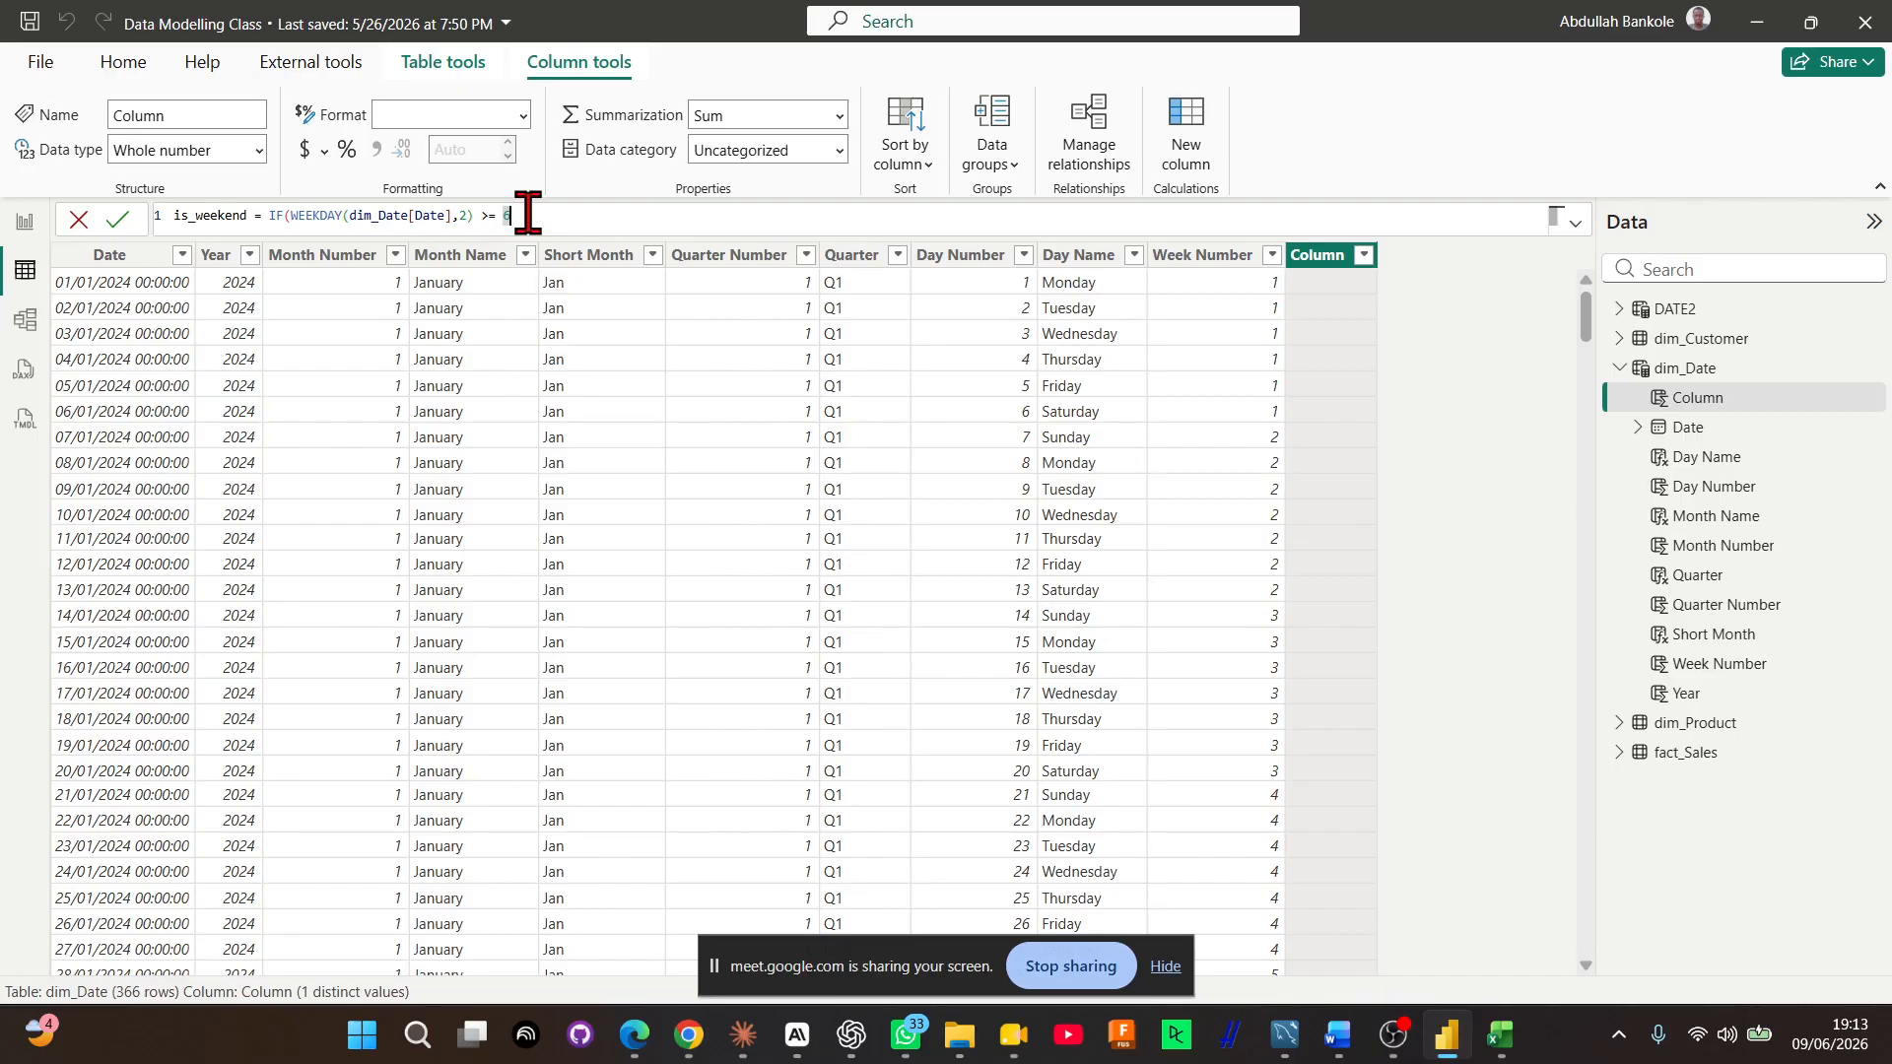
Make the IF return "Yes" when true and "No" otherwise, and commit the is_weekend formula
{"action": "type", "text": ", \"Yes\""}
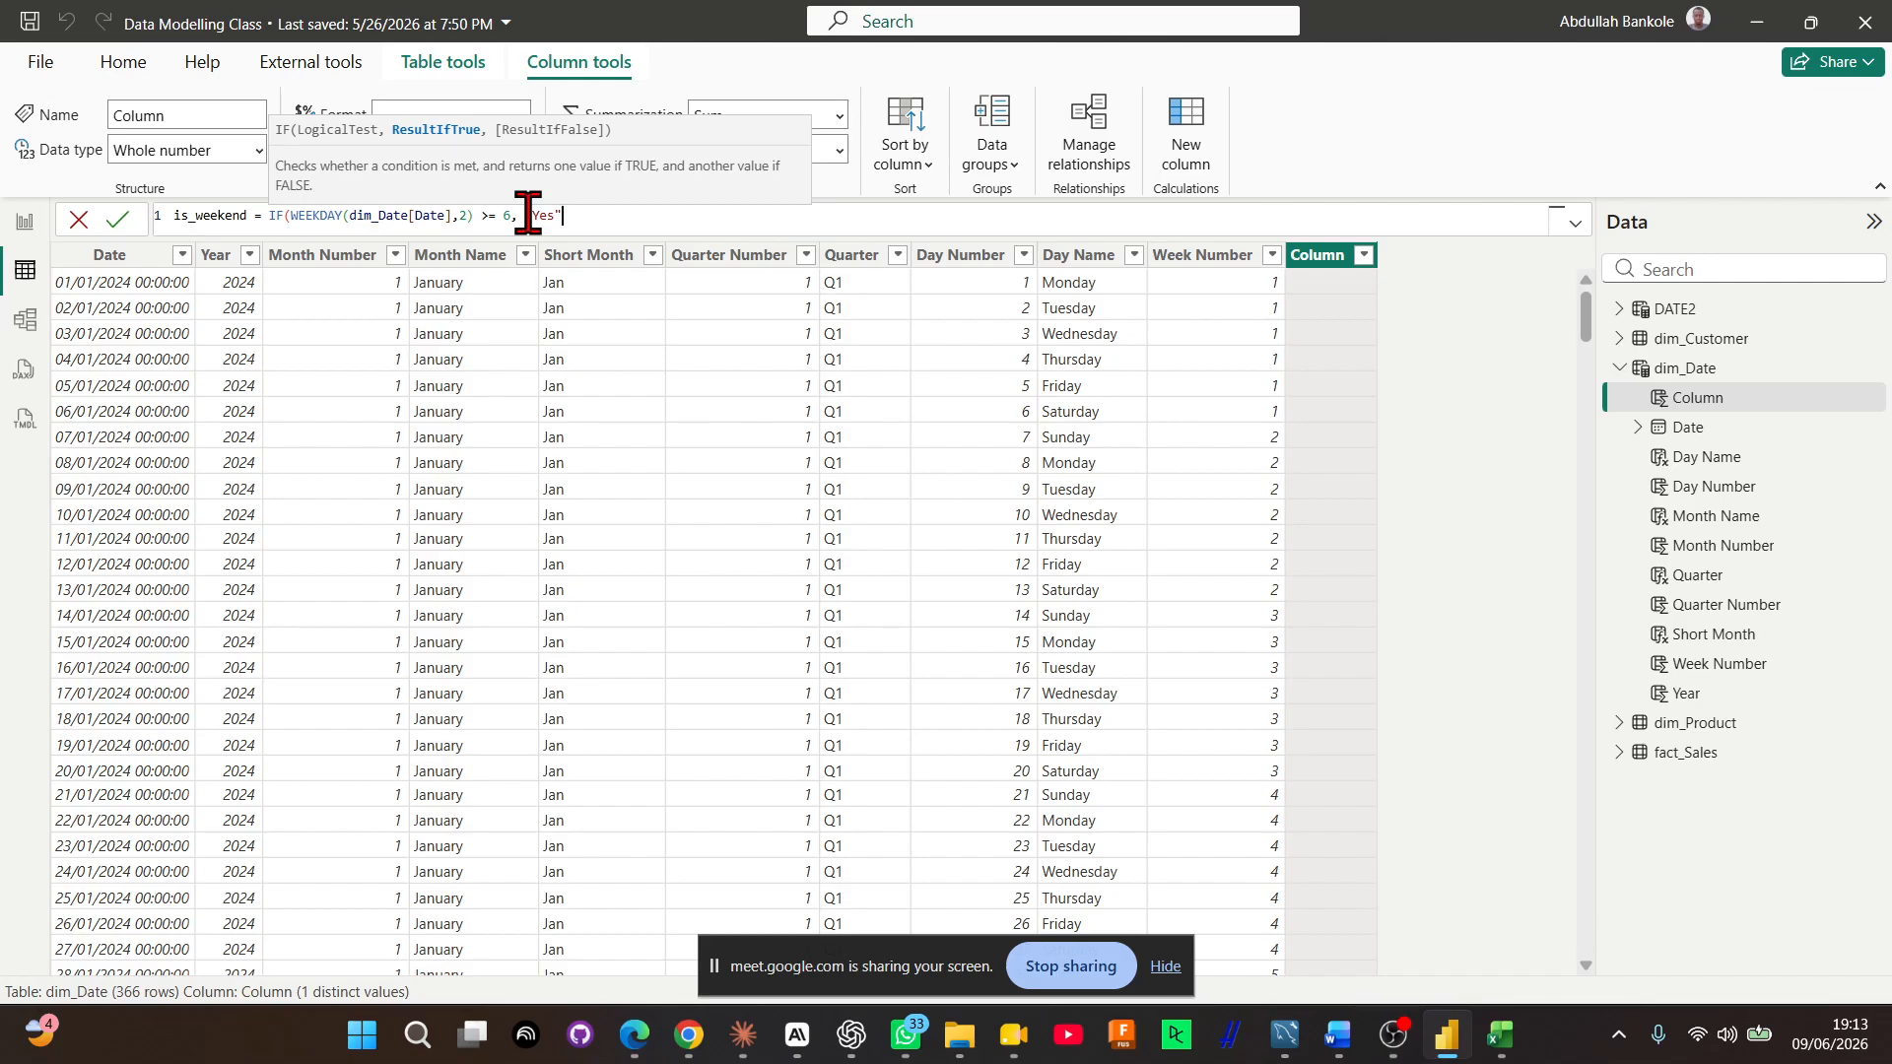
{"action": "type", "text": ",\"No\")"}
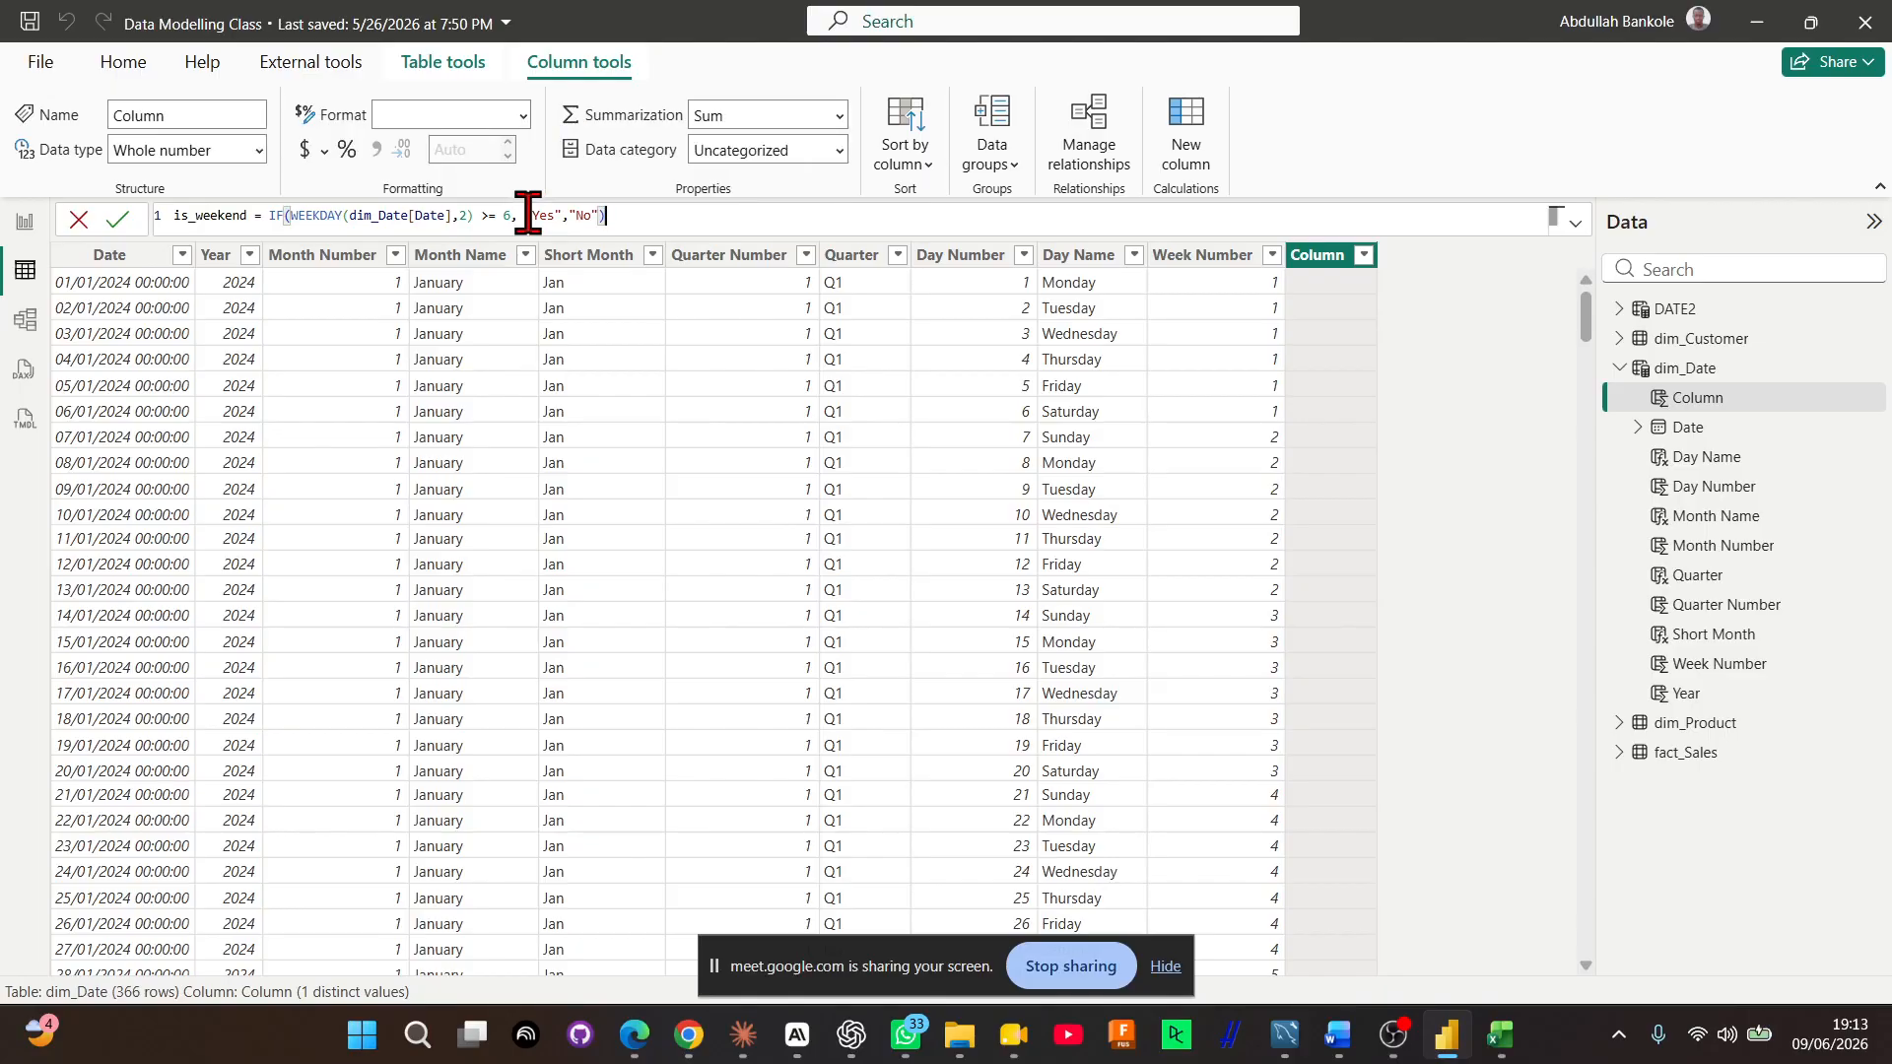
{"action": "key", "text": "Return"}
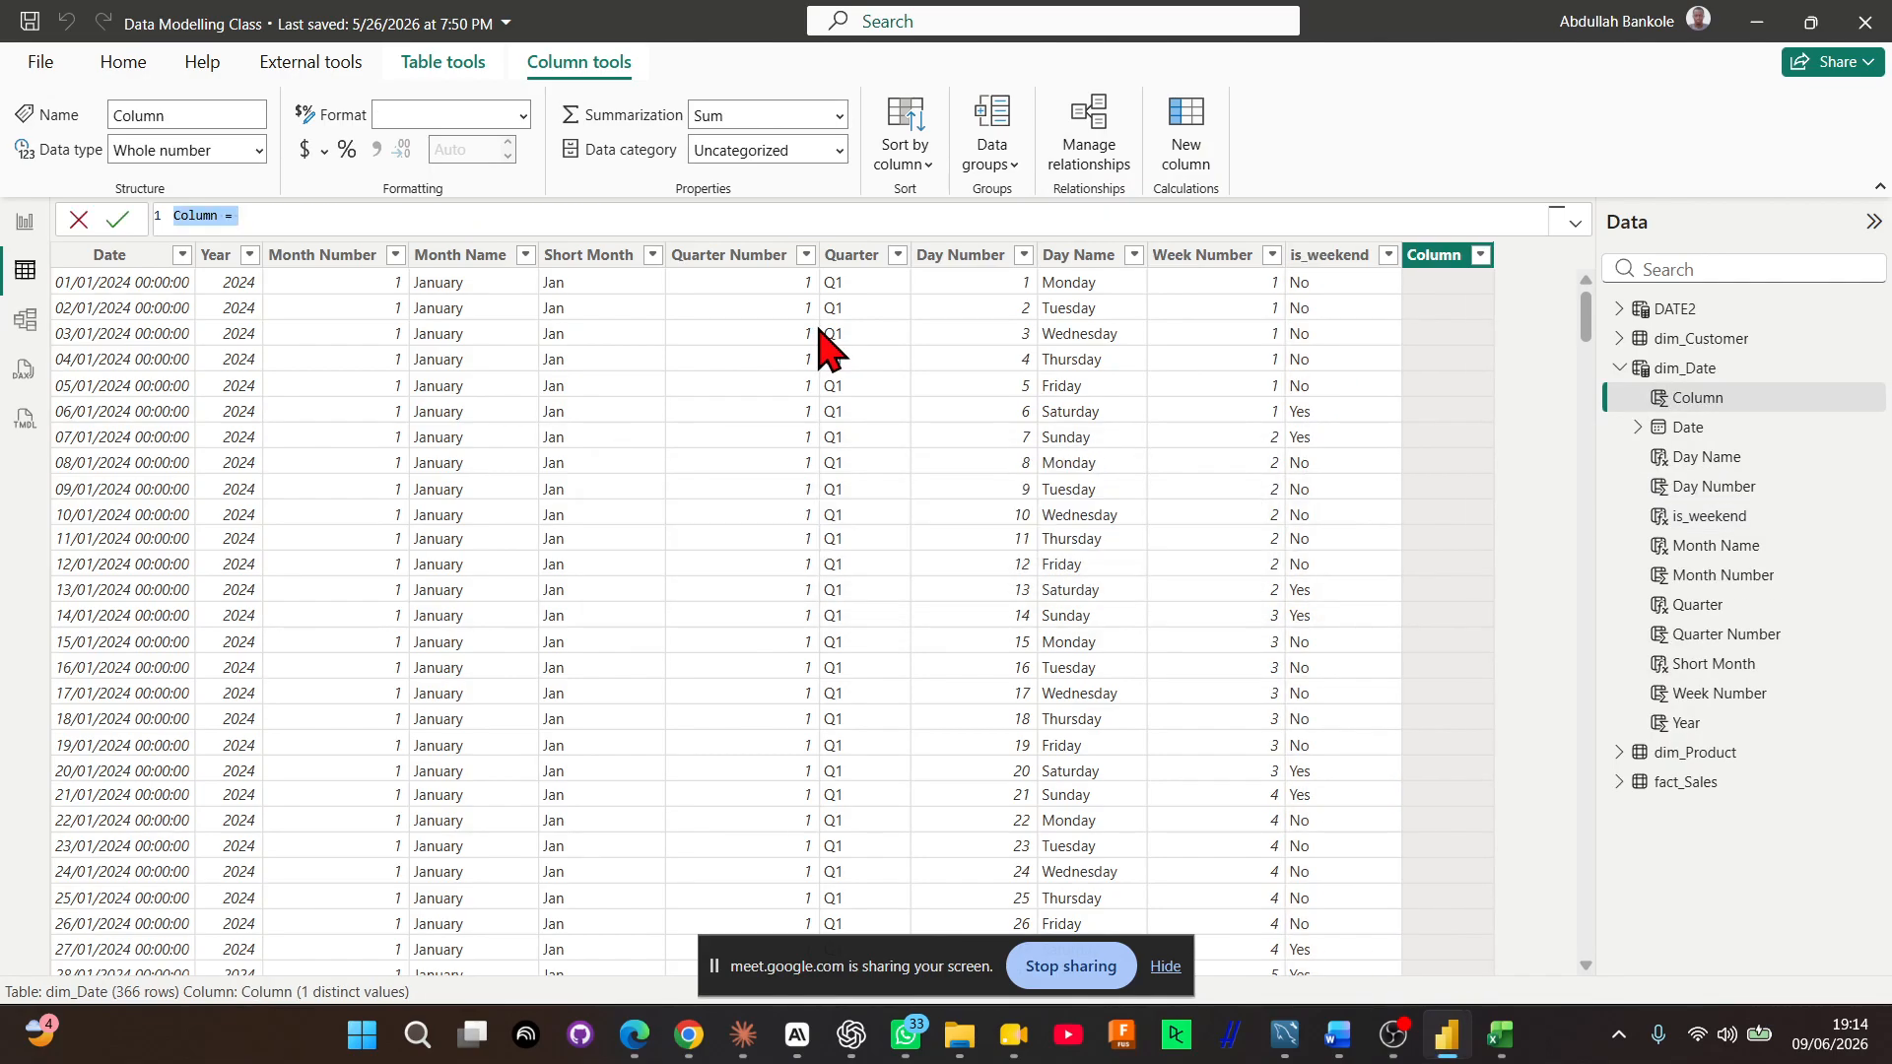
Add a calculated column with the formula Month Year = FORMAT(dim_Date[Date], "mmm yyyy") and look through its rows
{"action": "type", "text": "Month Year = FORMAT("}
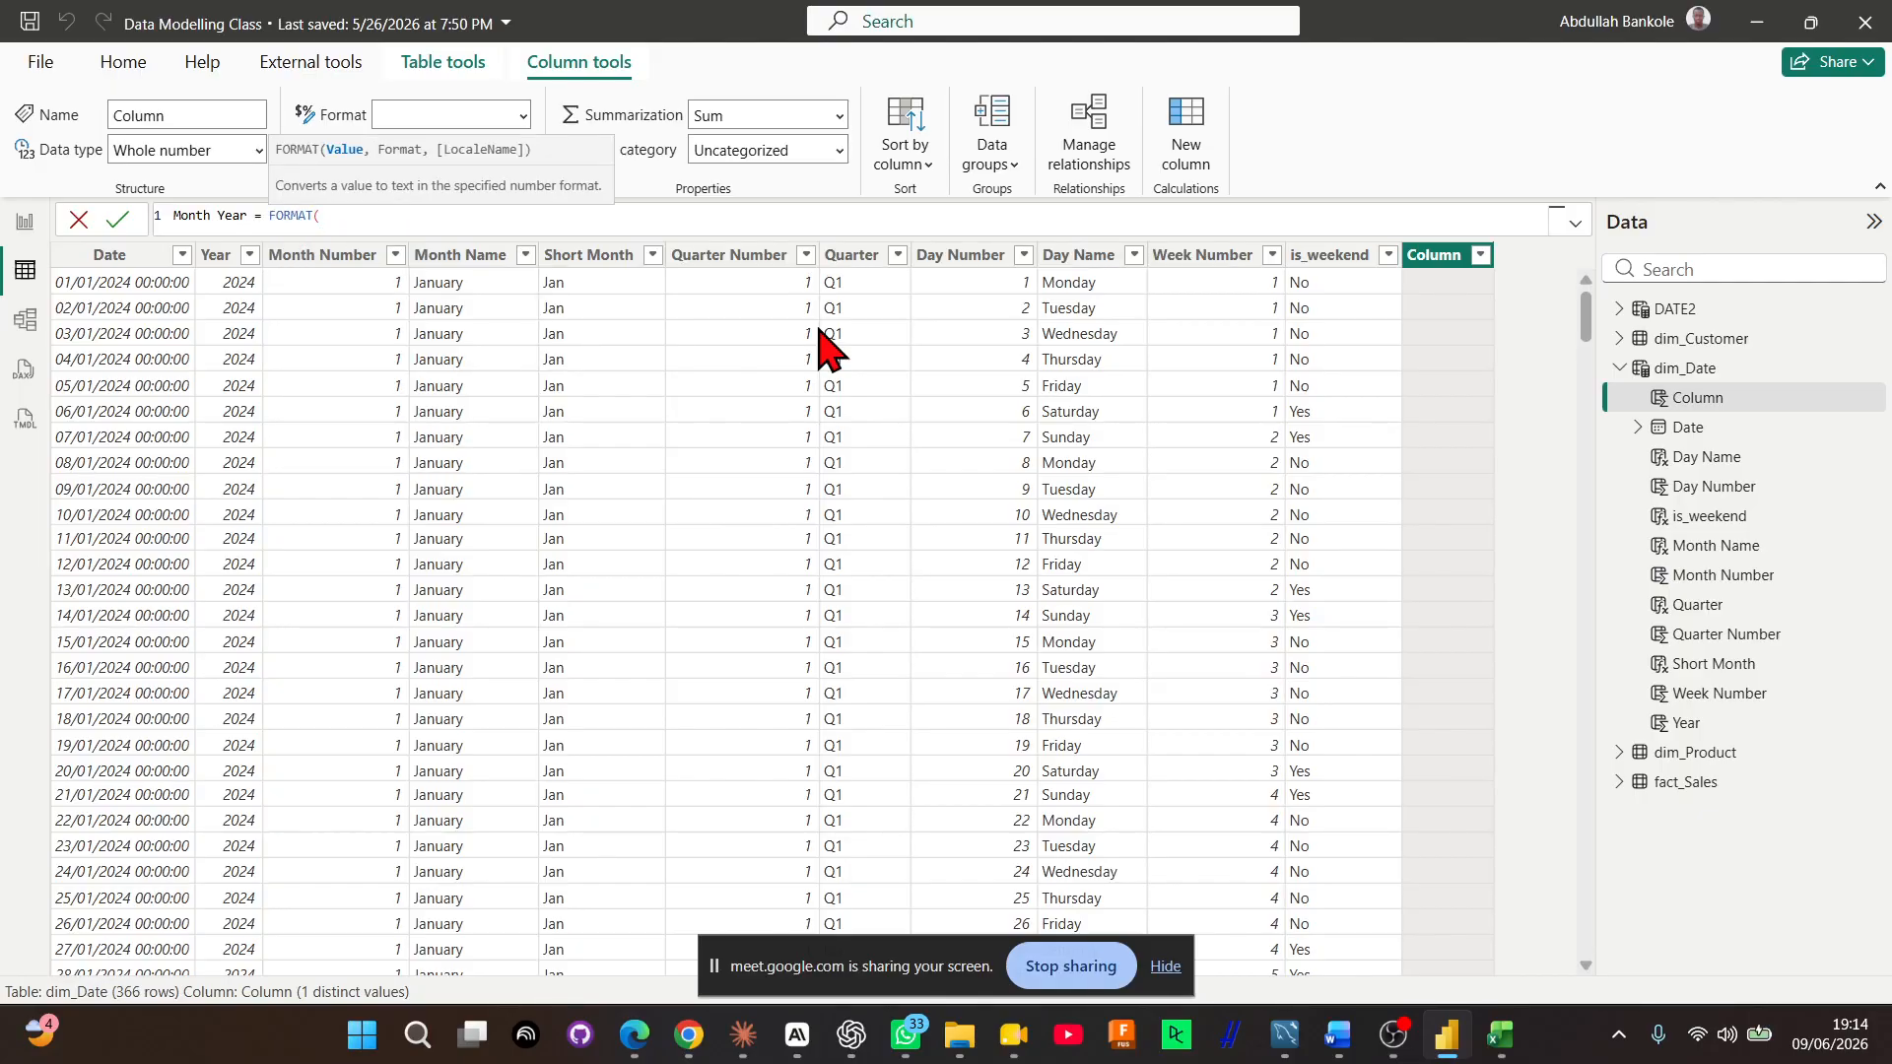
{"action": "type", "text": "dim"}
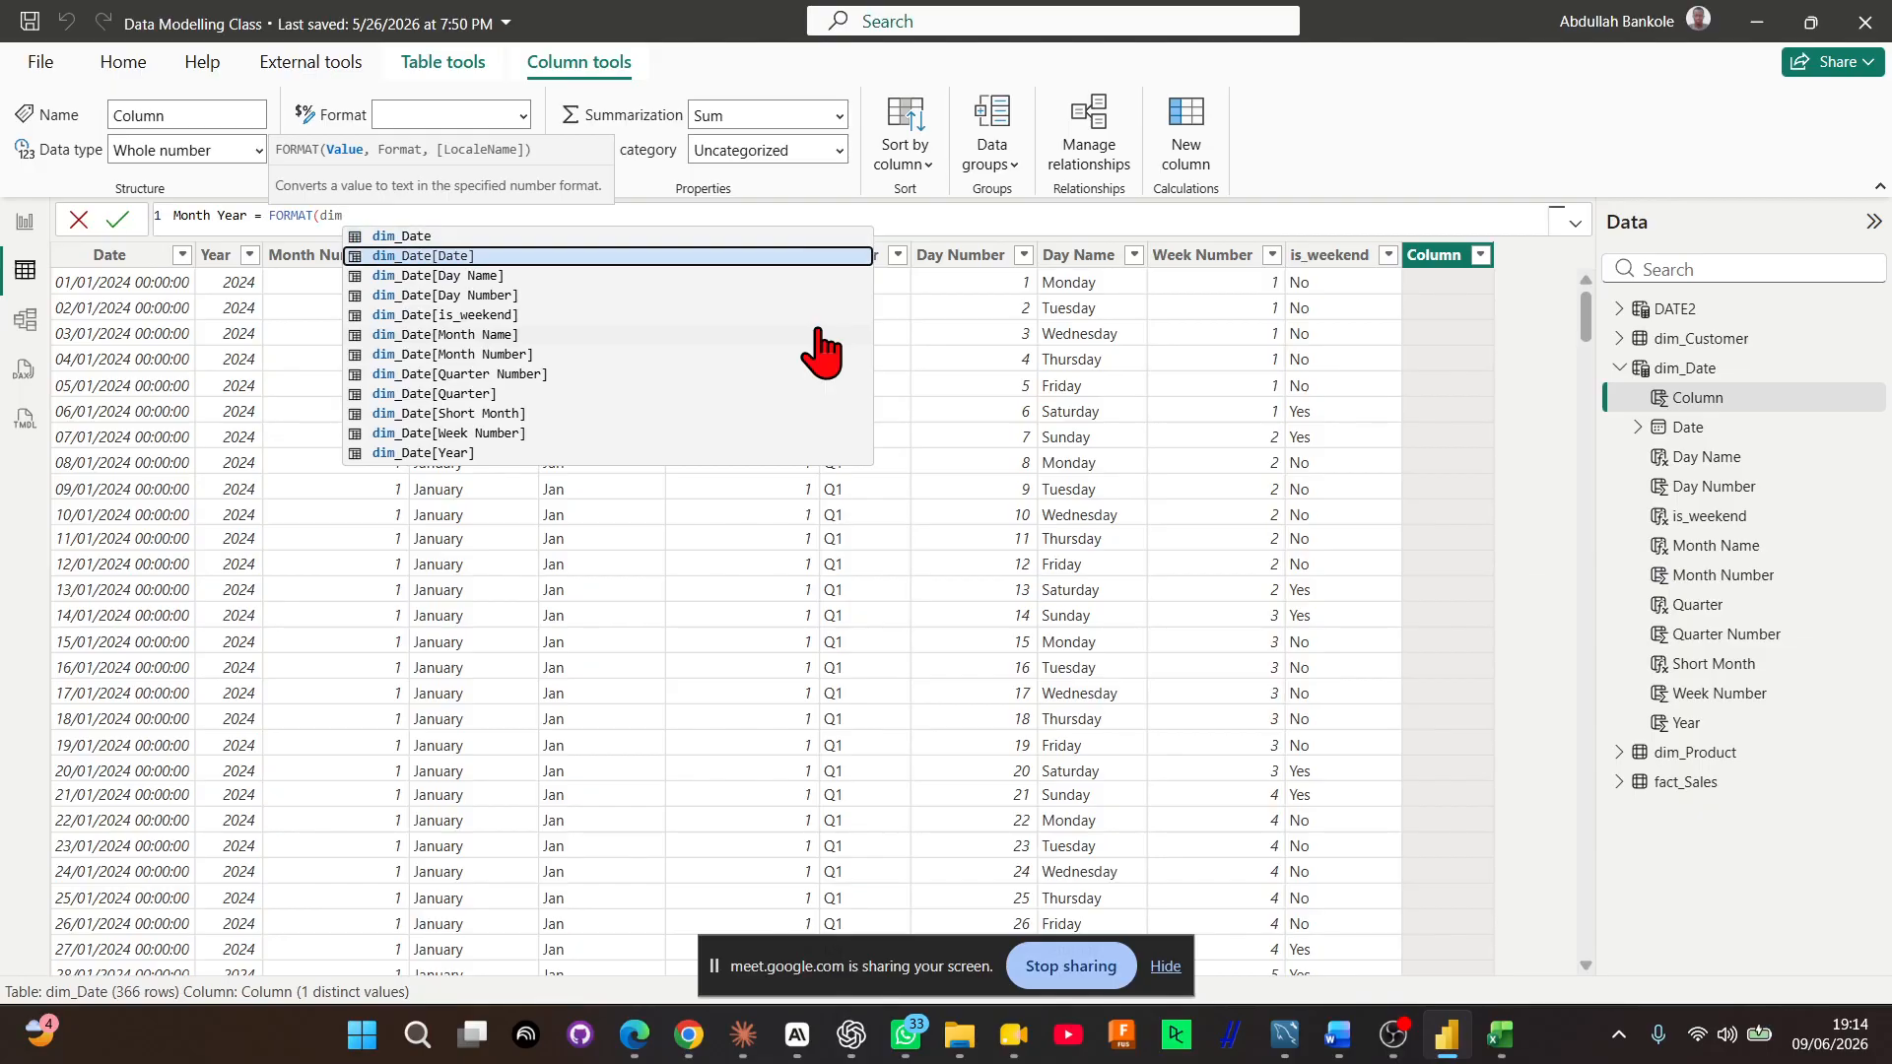
{"action": "key", "text": "Tab"}
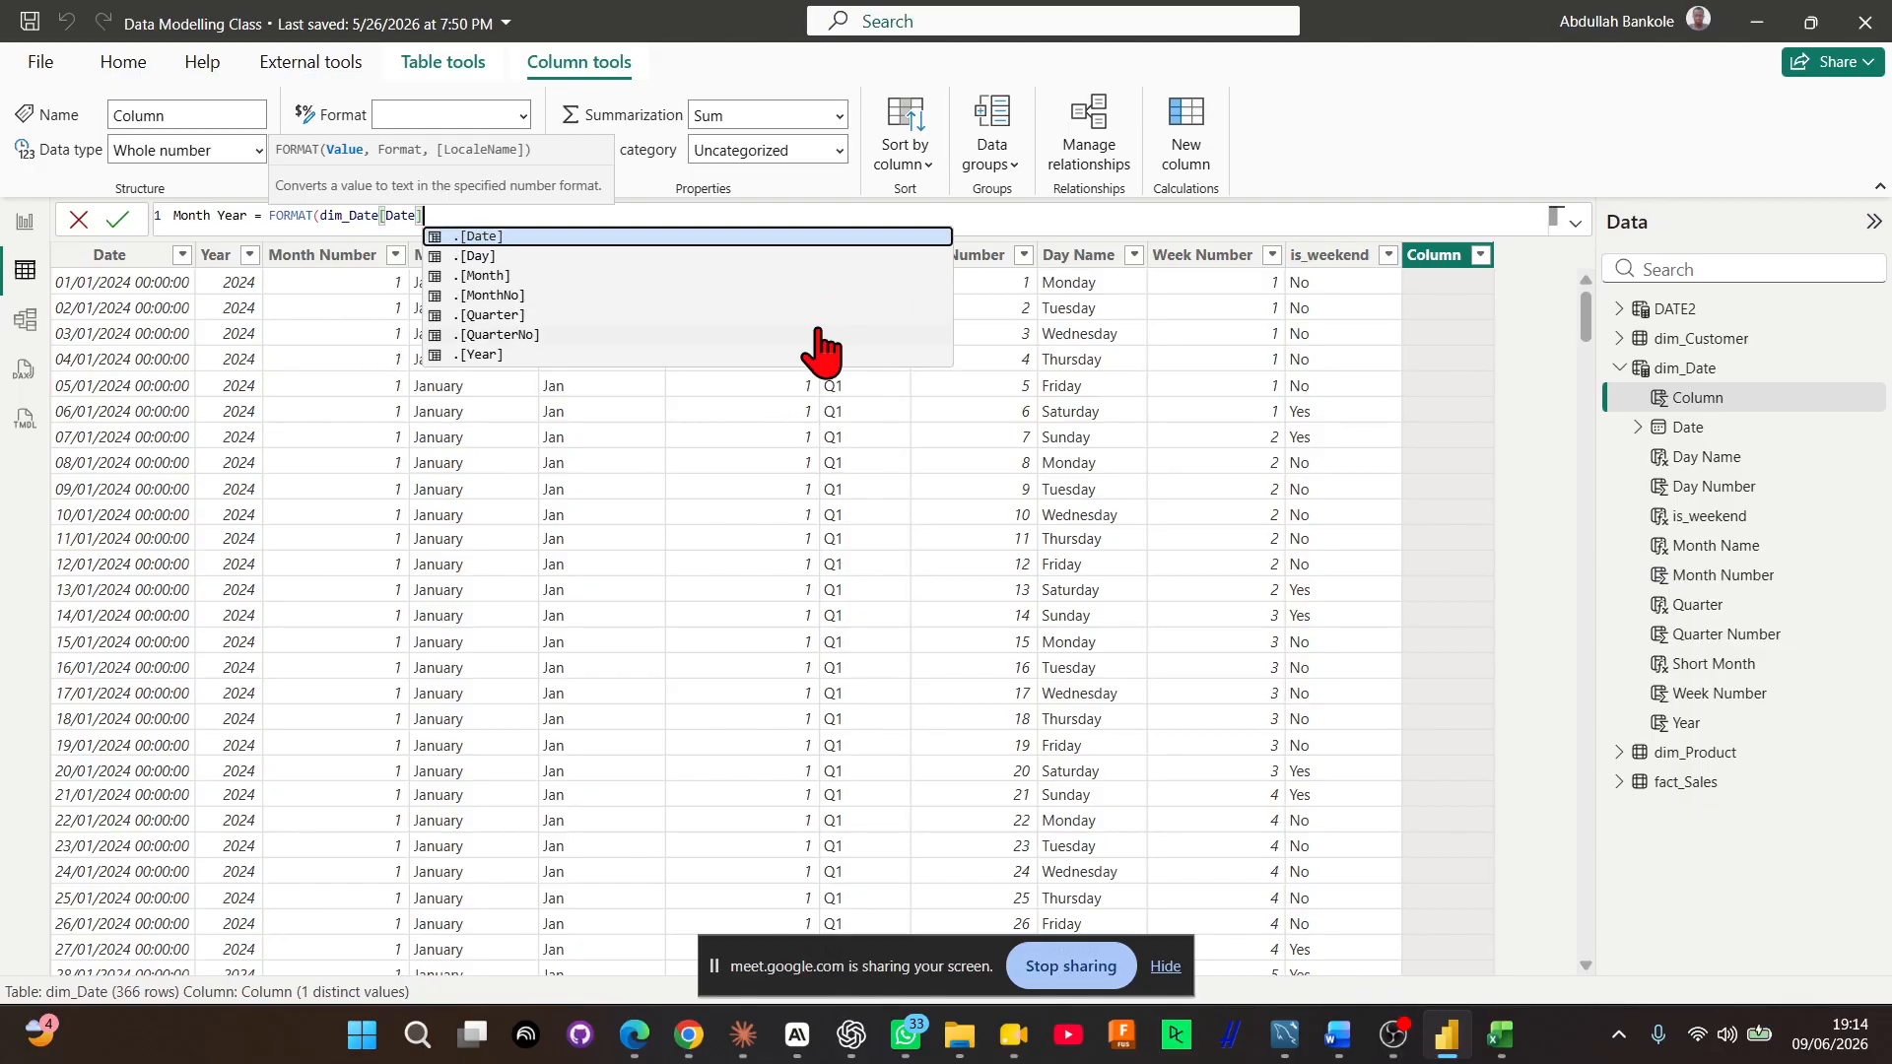
{"action": "type", "text": ", "}
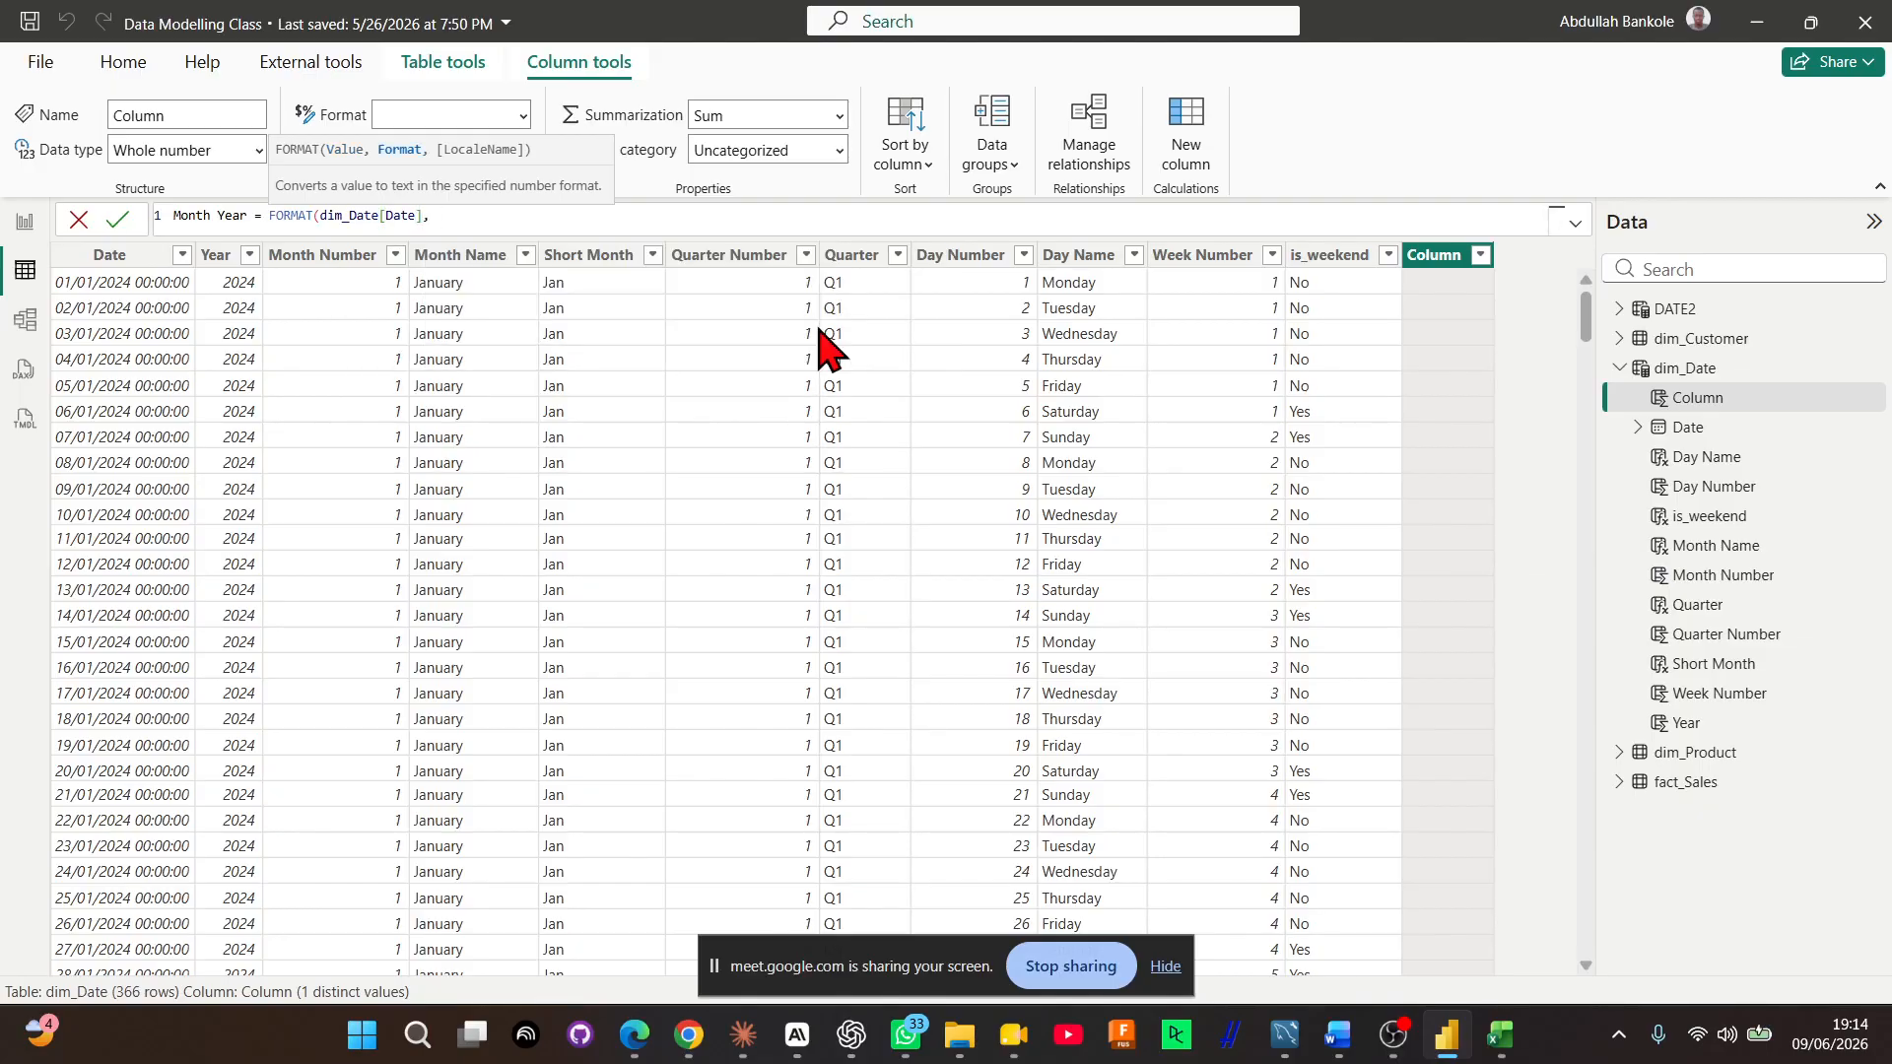
{"action": "type", "text": "\"mmm yyyy\")"}
{"action": "key", "text": "Return"}
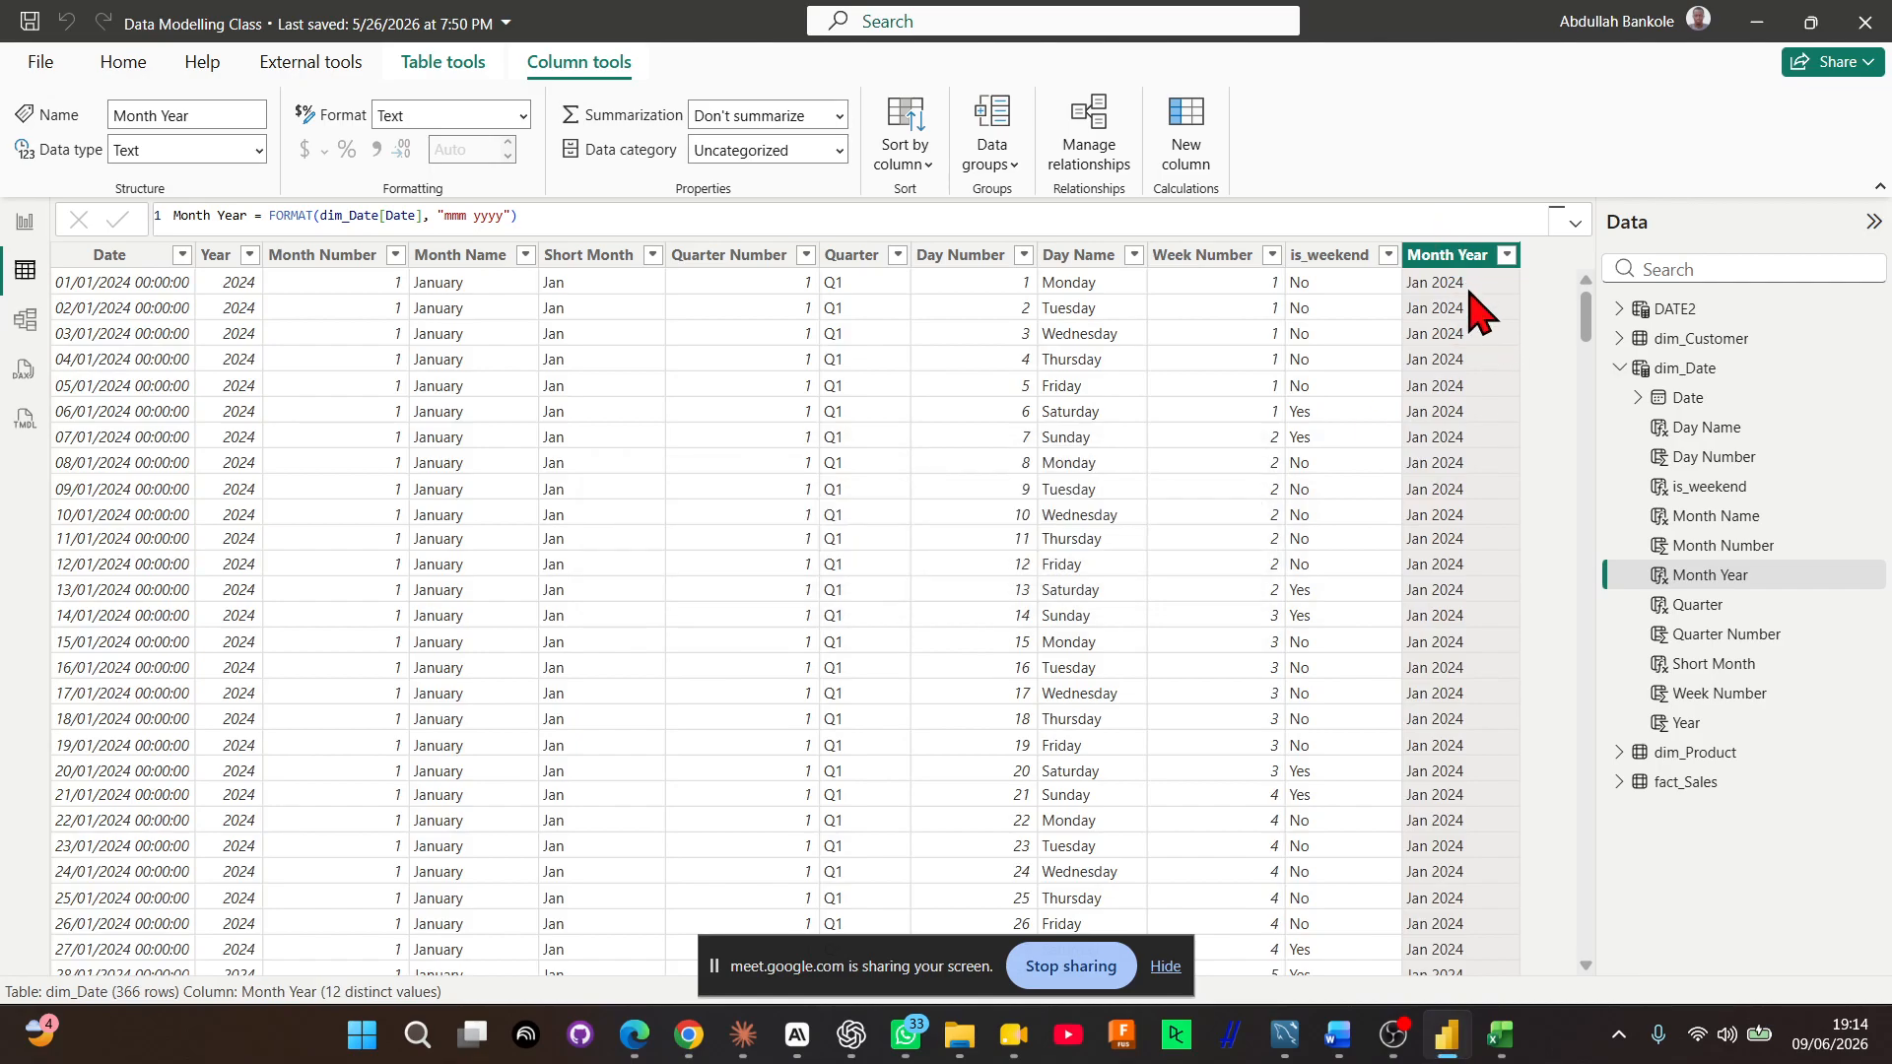
{"action": "scroll", "coordinate": [1469, 464], "scroll_direction": "down", "scroll_amount": 8}
{"action": "scroll", "coordinate": [1469, 464], "scroll_direction": "up", "scroll_amount": 8}
Select the is_weekend column and expand its formula for review
{"action": "key", "text": "alt+Tab"}
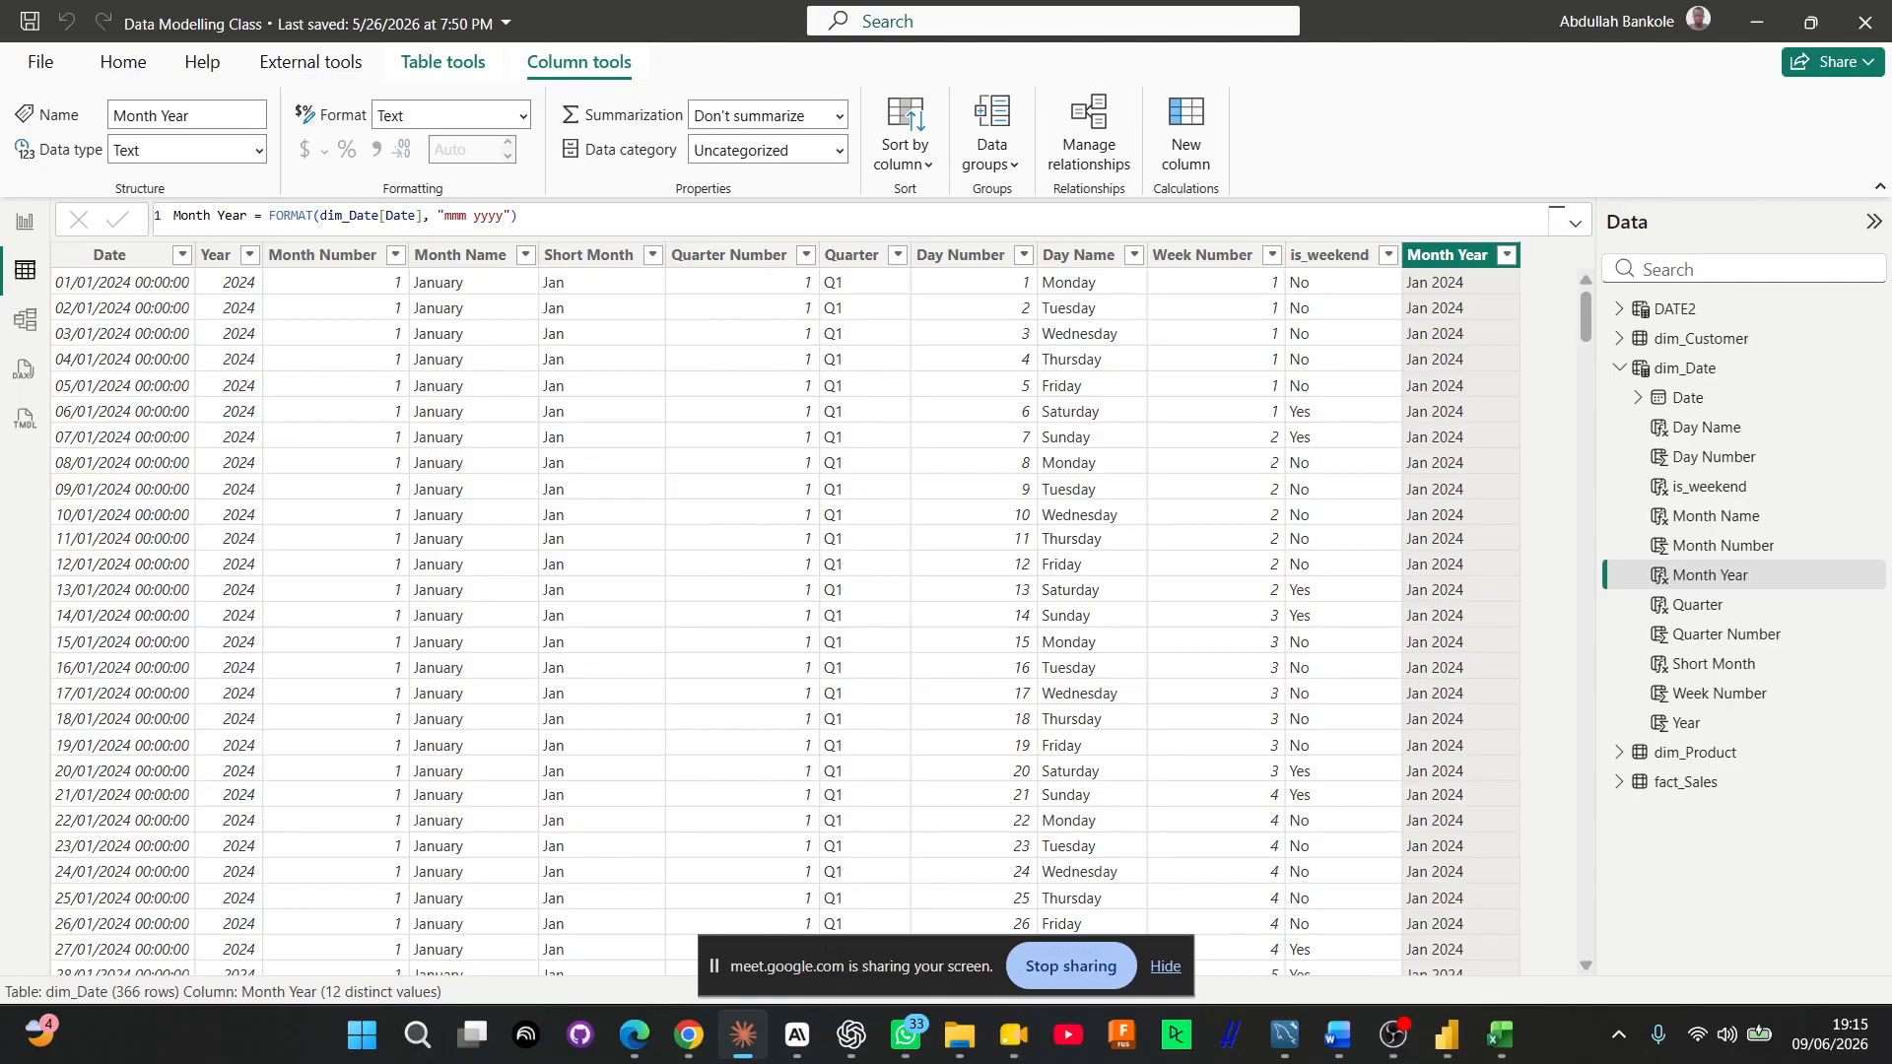
{"action": "left_click", "coordinate": [1327, 256]}
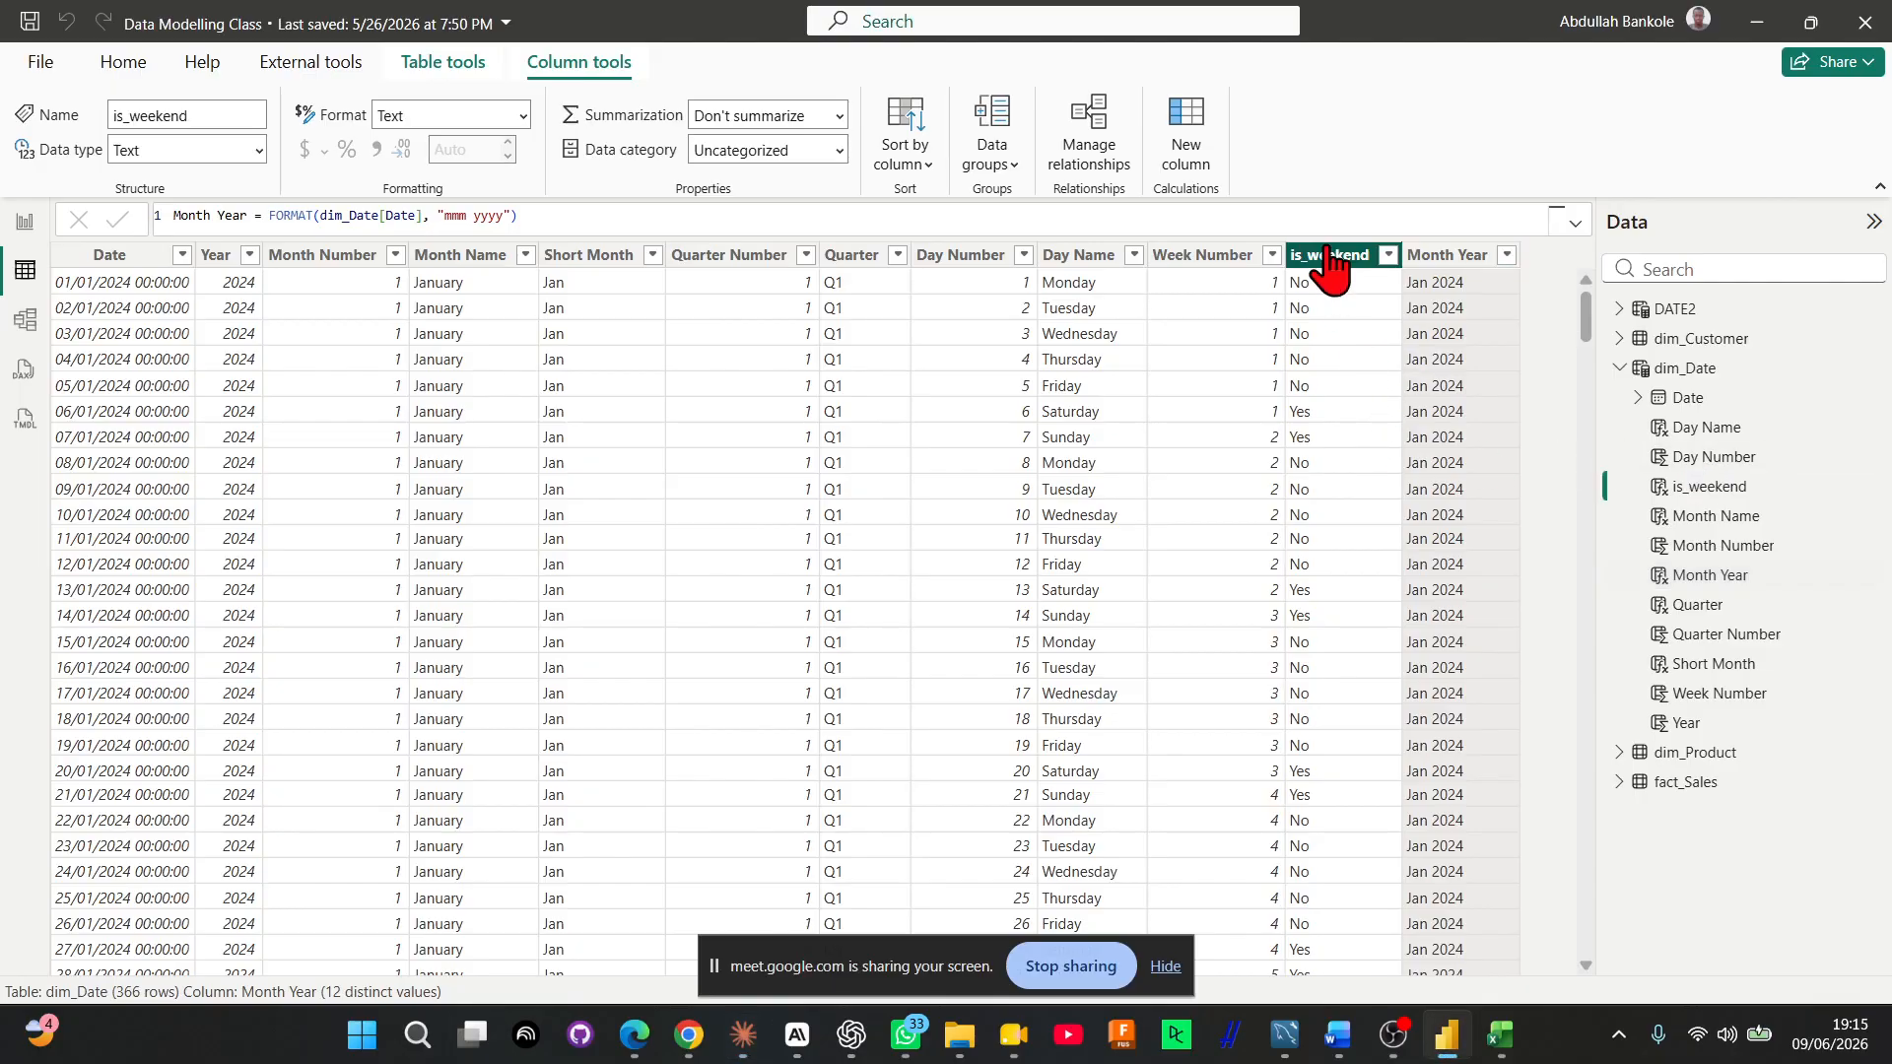
{"action": "left_click", "coordinate": [1574, 223]}
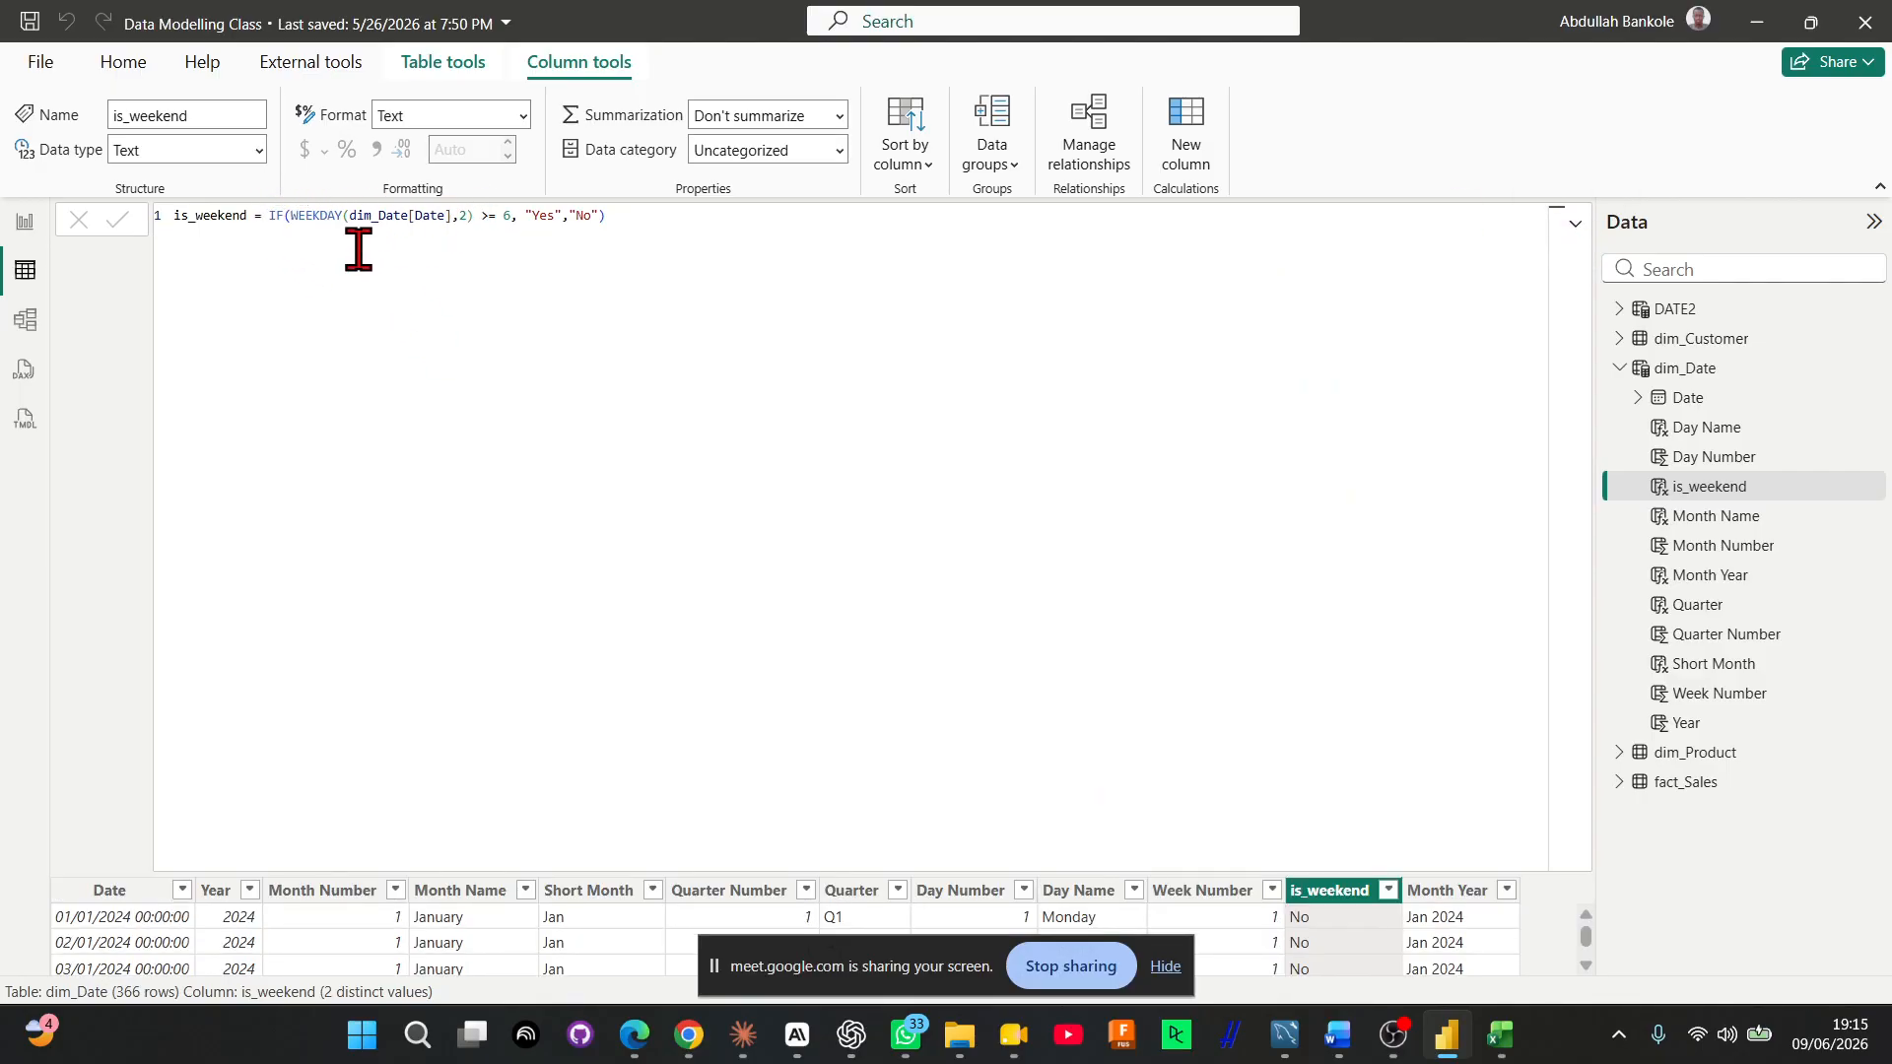
Move the WEEKDAY condition of the is_weekend formula onto its own line, indented beneath the IF opening
{"action": "left_click", "coordinate": [288, 215]}
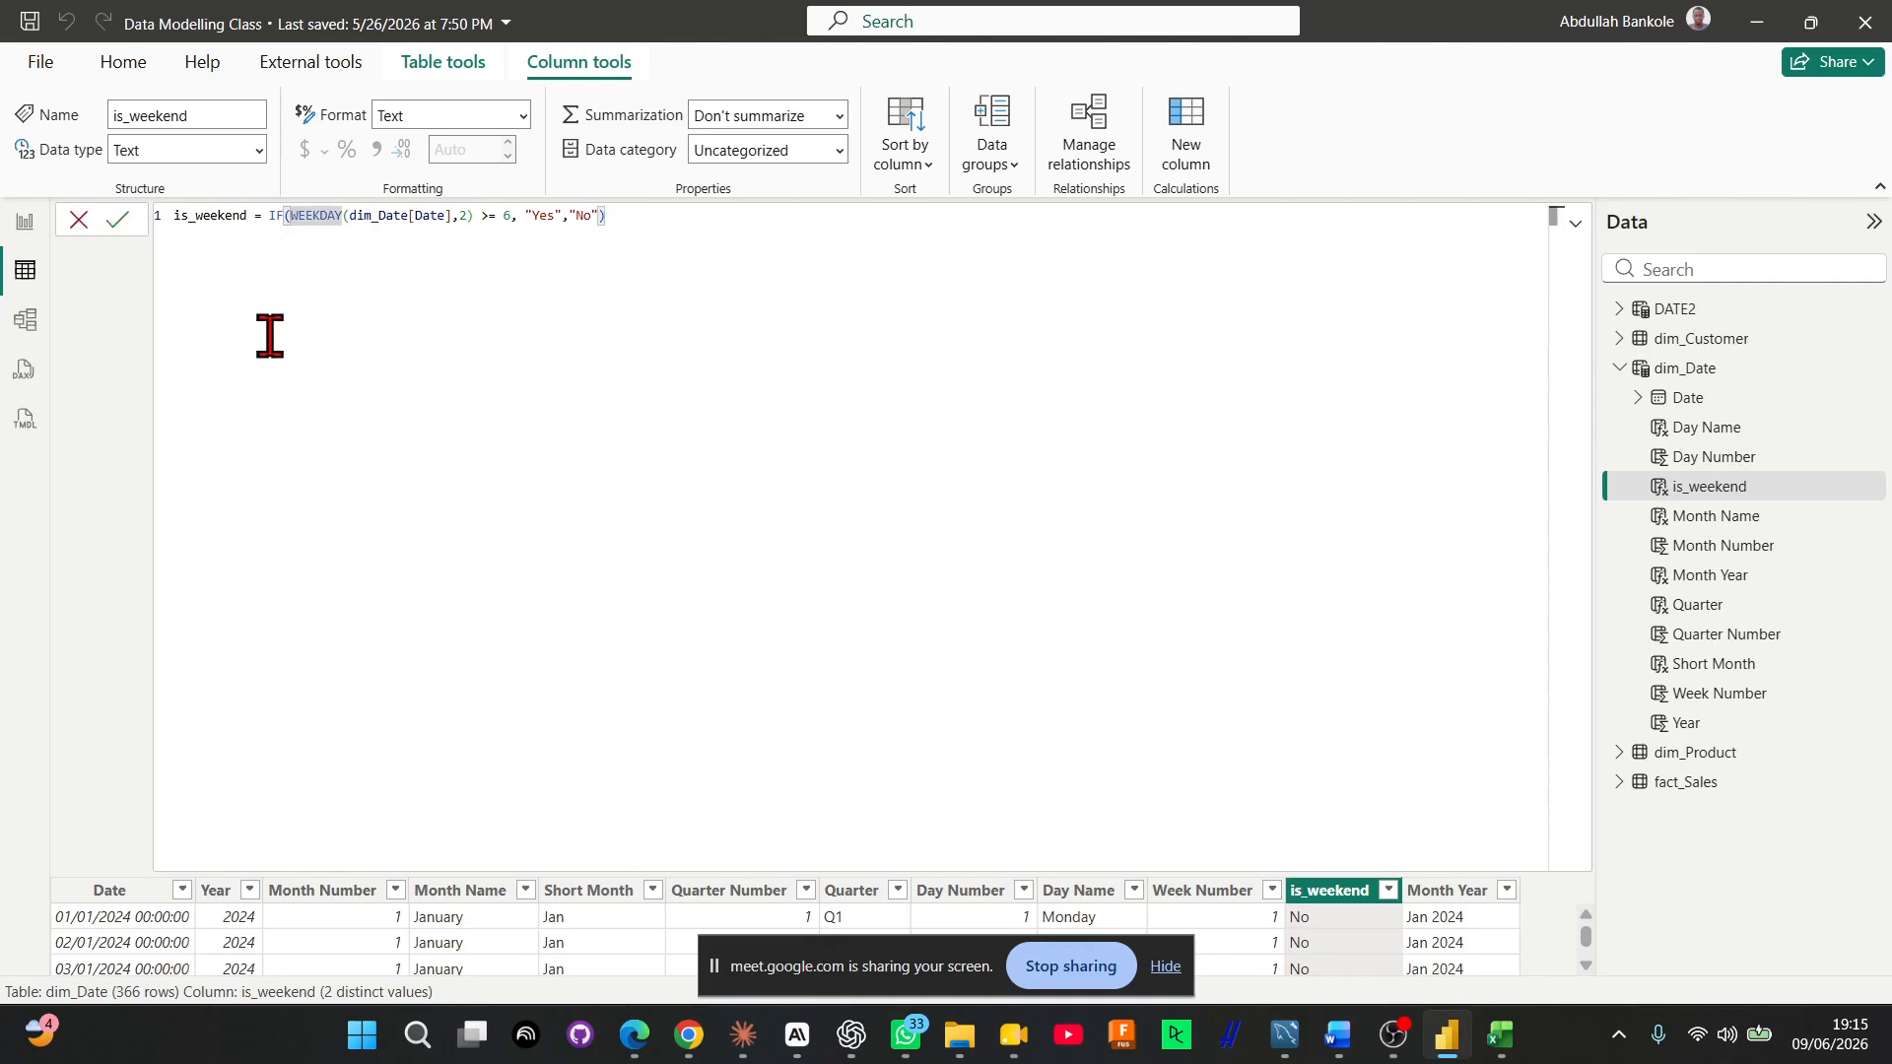
{"action": "key", "text": "shift+Return"}
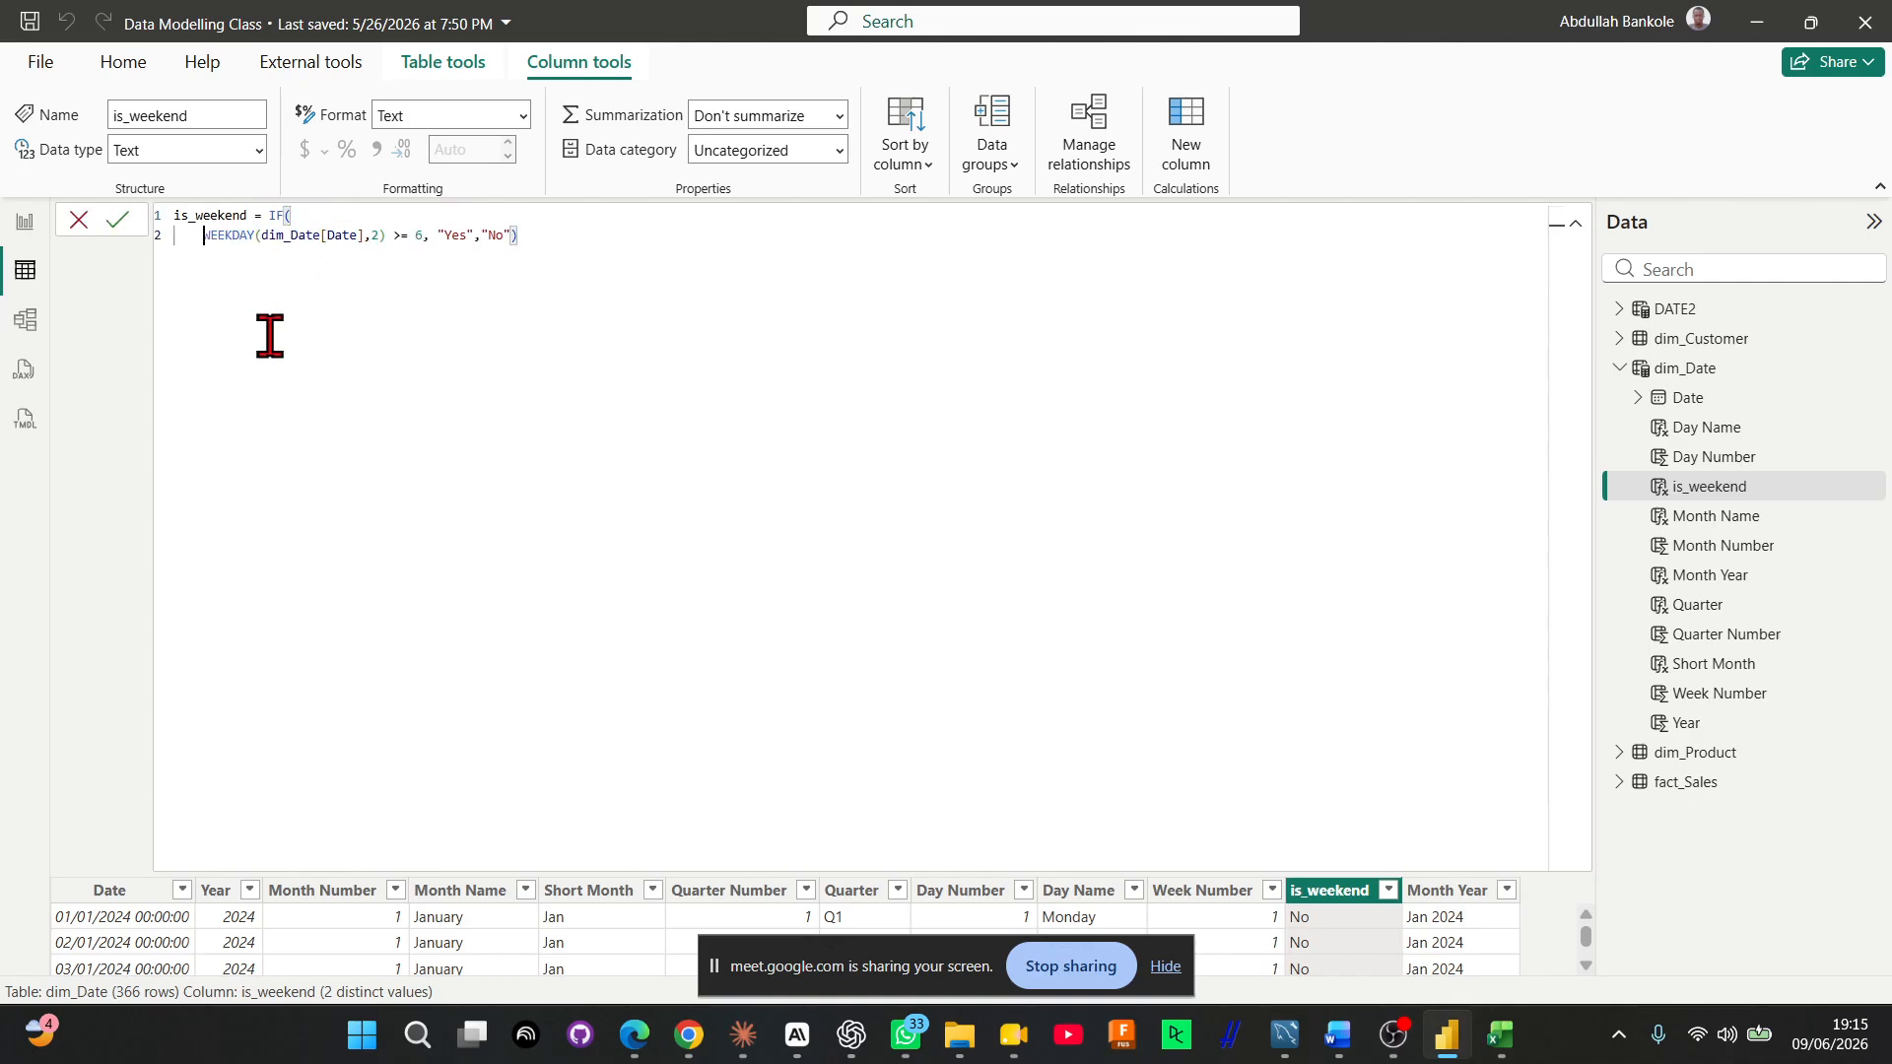
{"action": "key", "text": "Tab"}
{"action": "key", "text": "Tab"}
{"action": "key", "text": "Tab"}
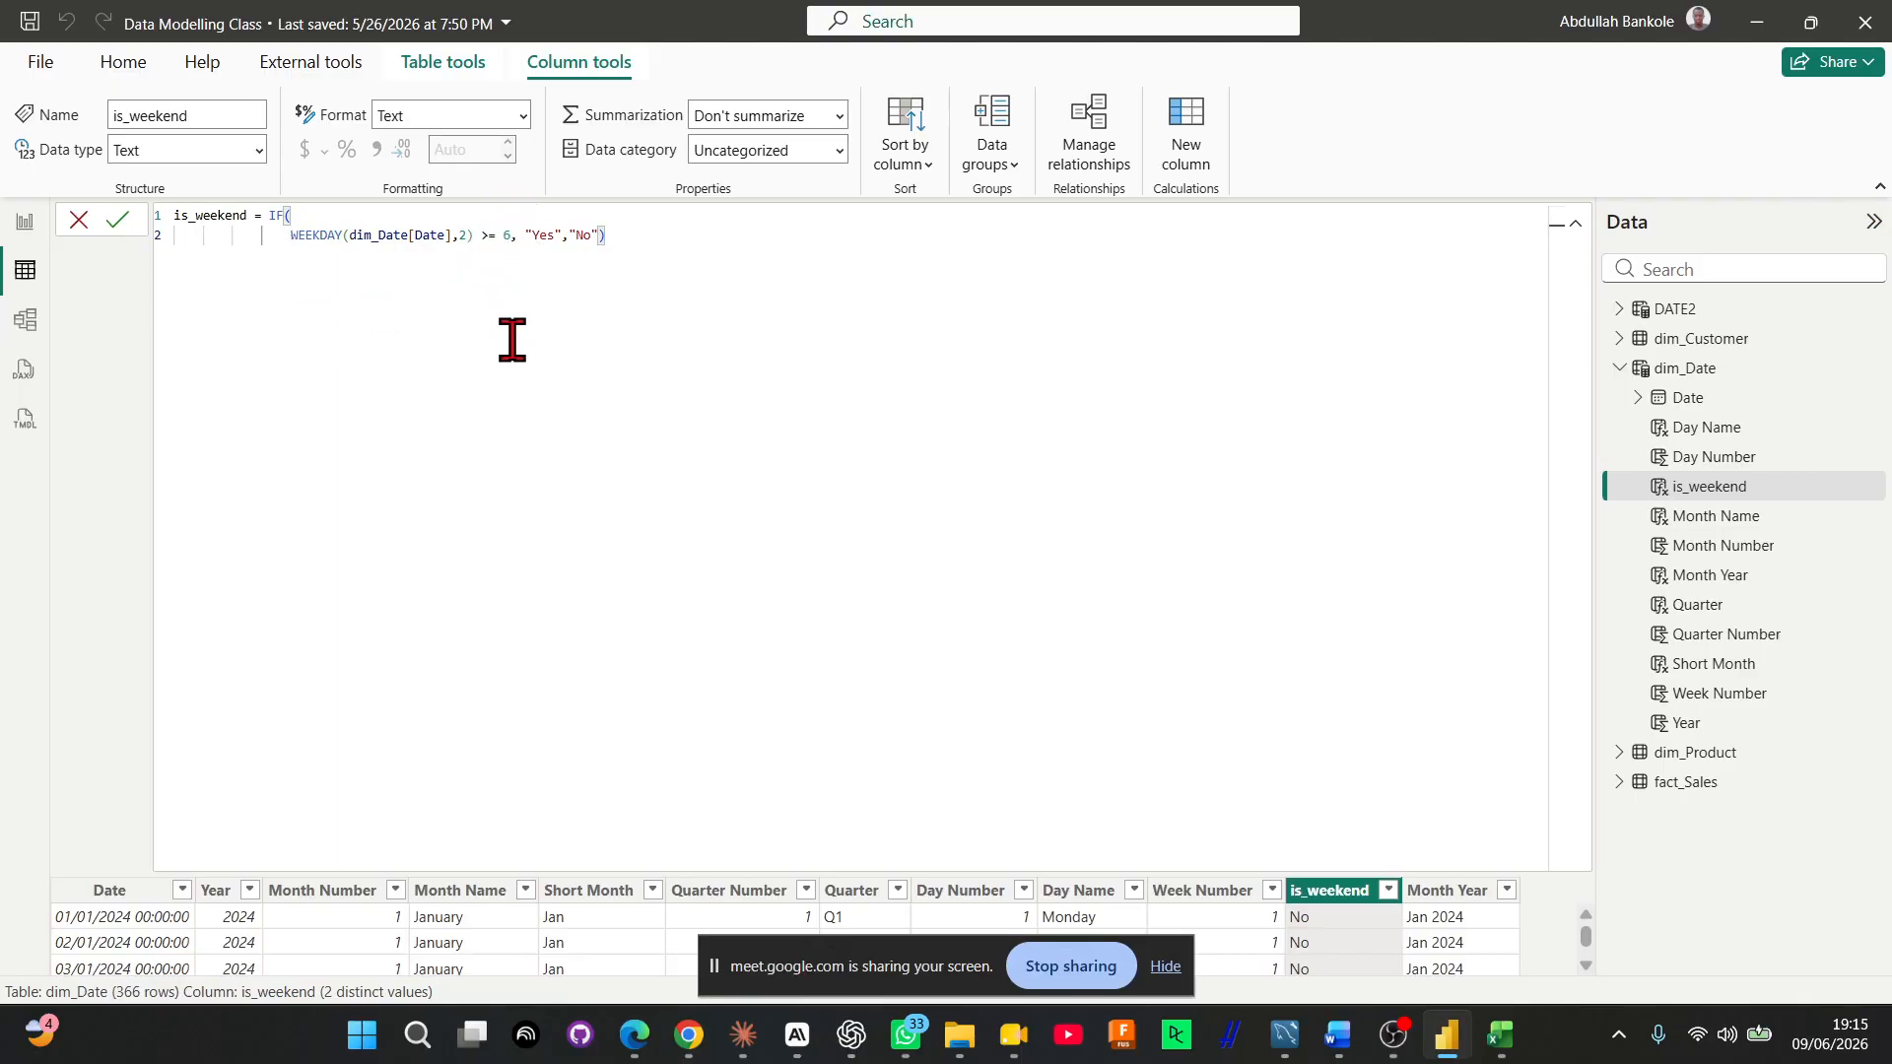
Put "Yes" and "No" on separate lines in the is_weekend formula, commit it and shrink the formula area
{"action": "key", "text": "shift+Return"}
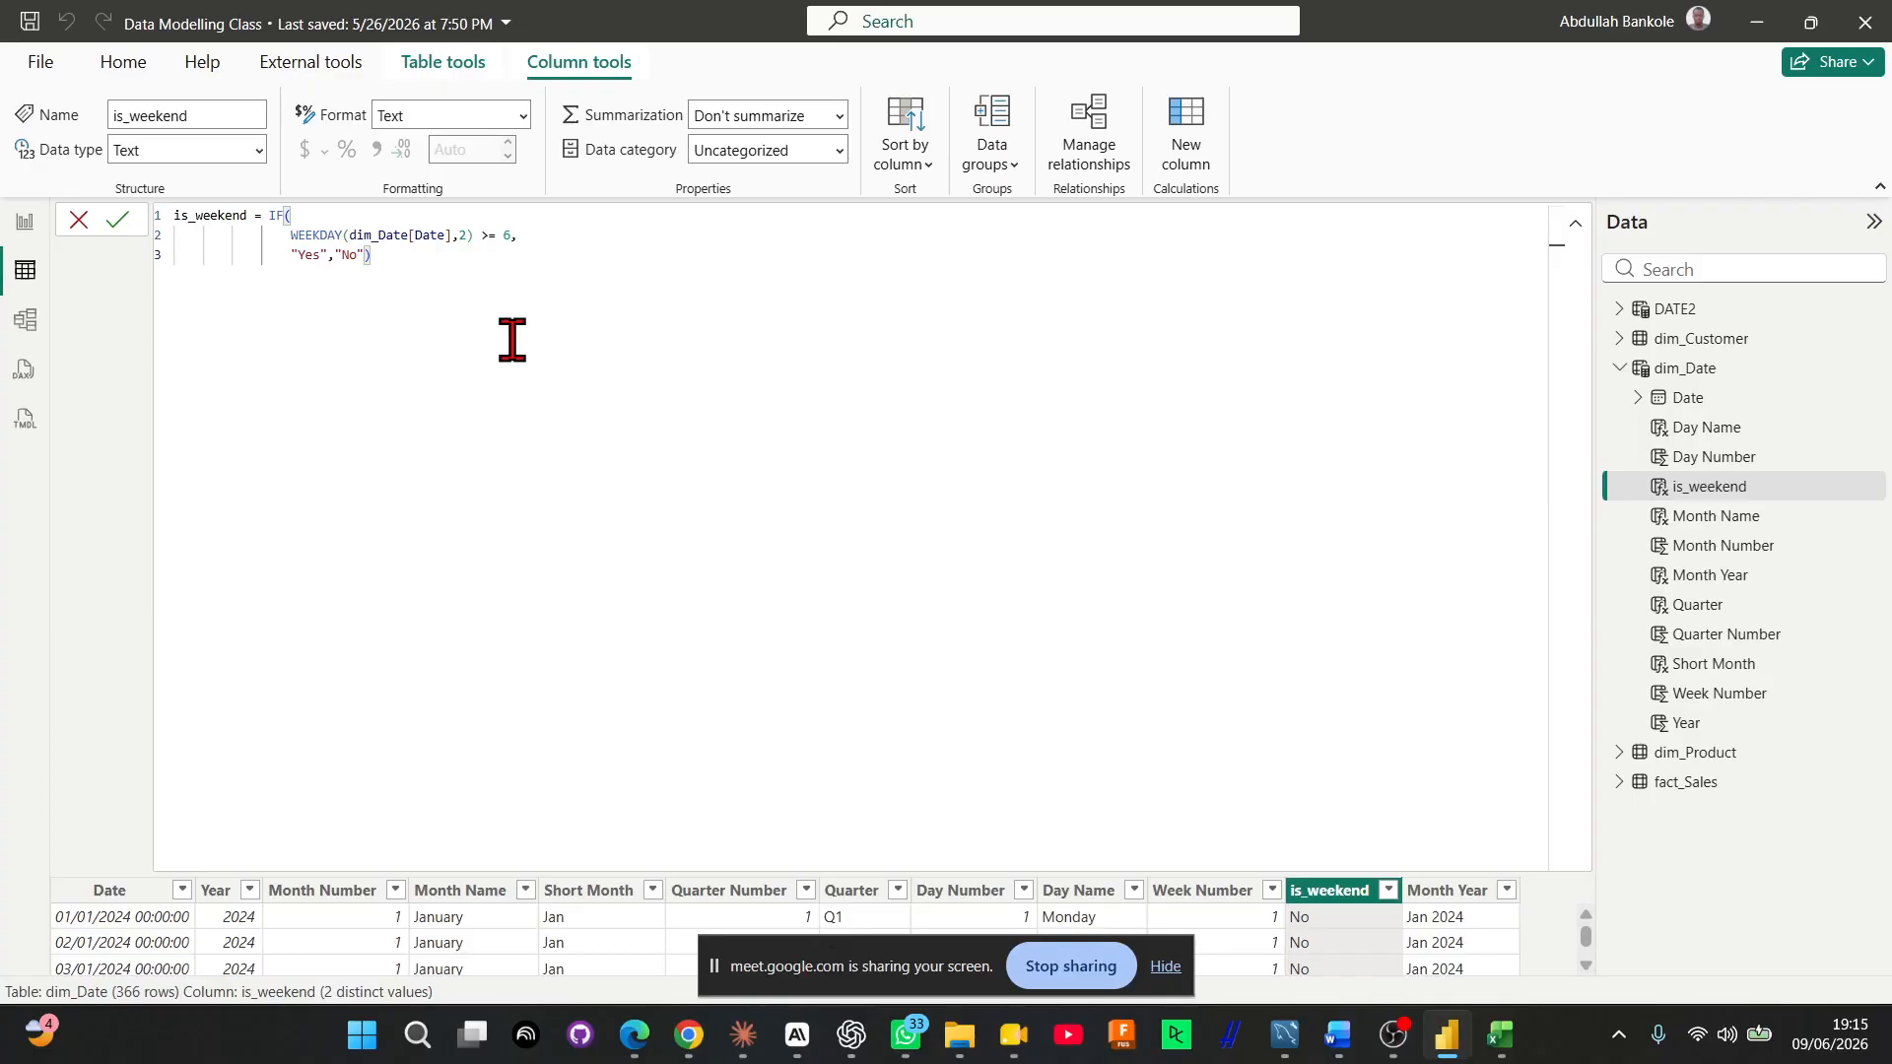
{"action": "left_click", "coordinate": [329, 239]}
{"action": "left_click", "coordinate": [336, 255]}
{"action": "key", "text": "shift+Return"}
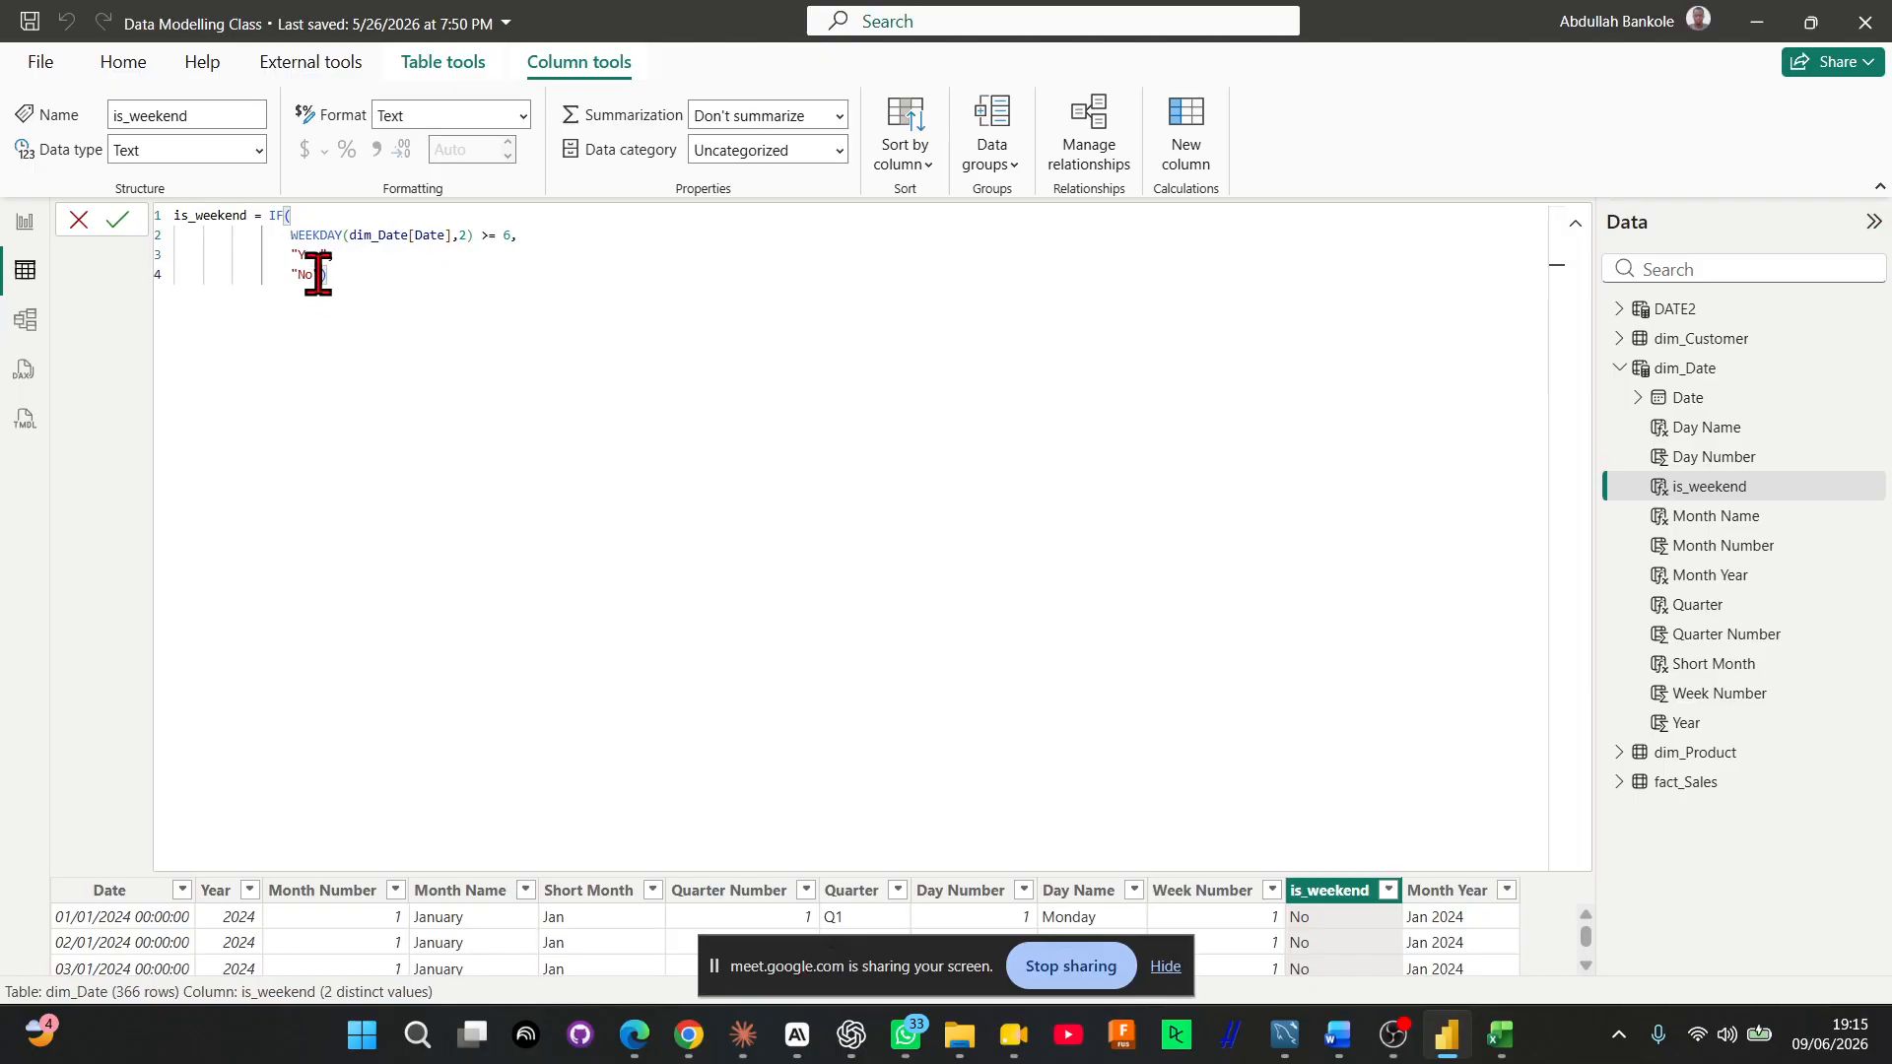
{"action": "key", "text": "Return"}
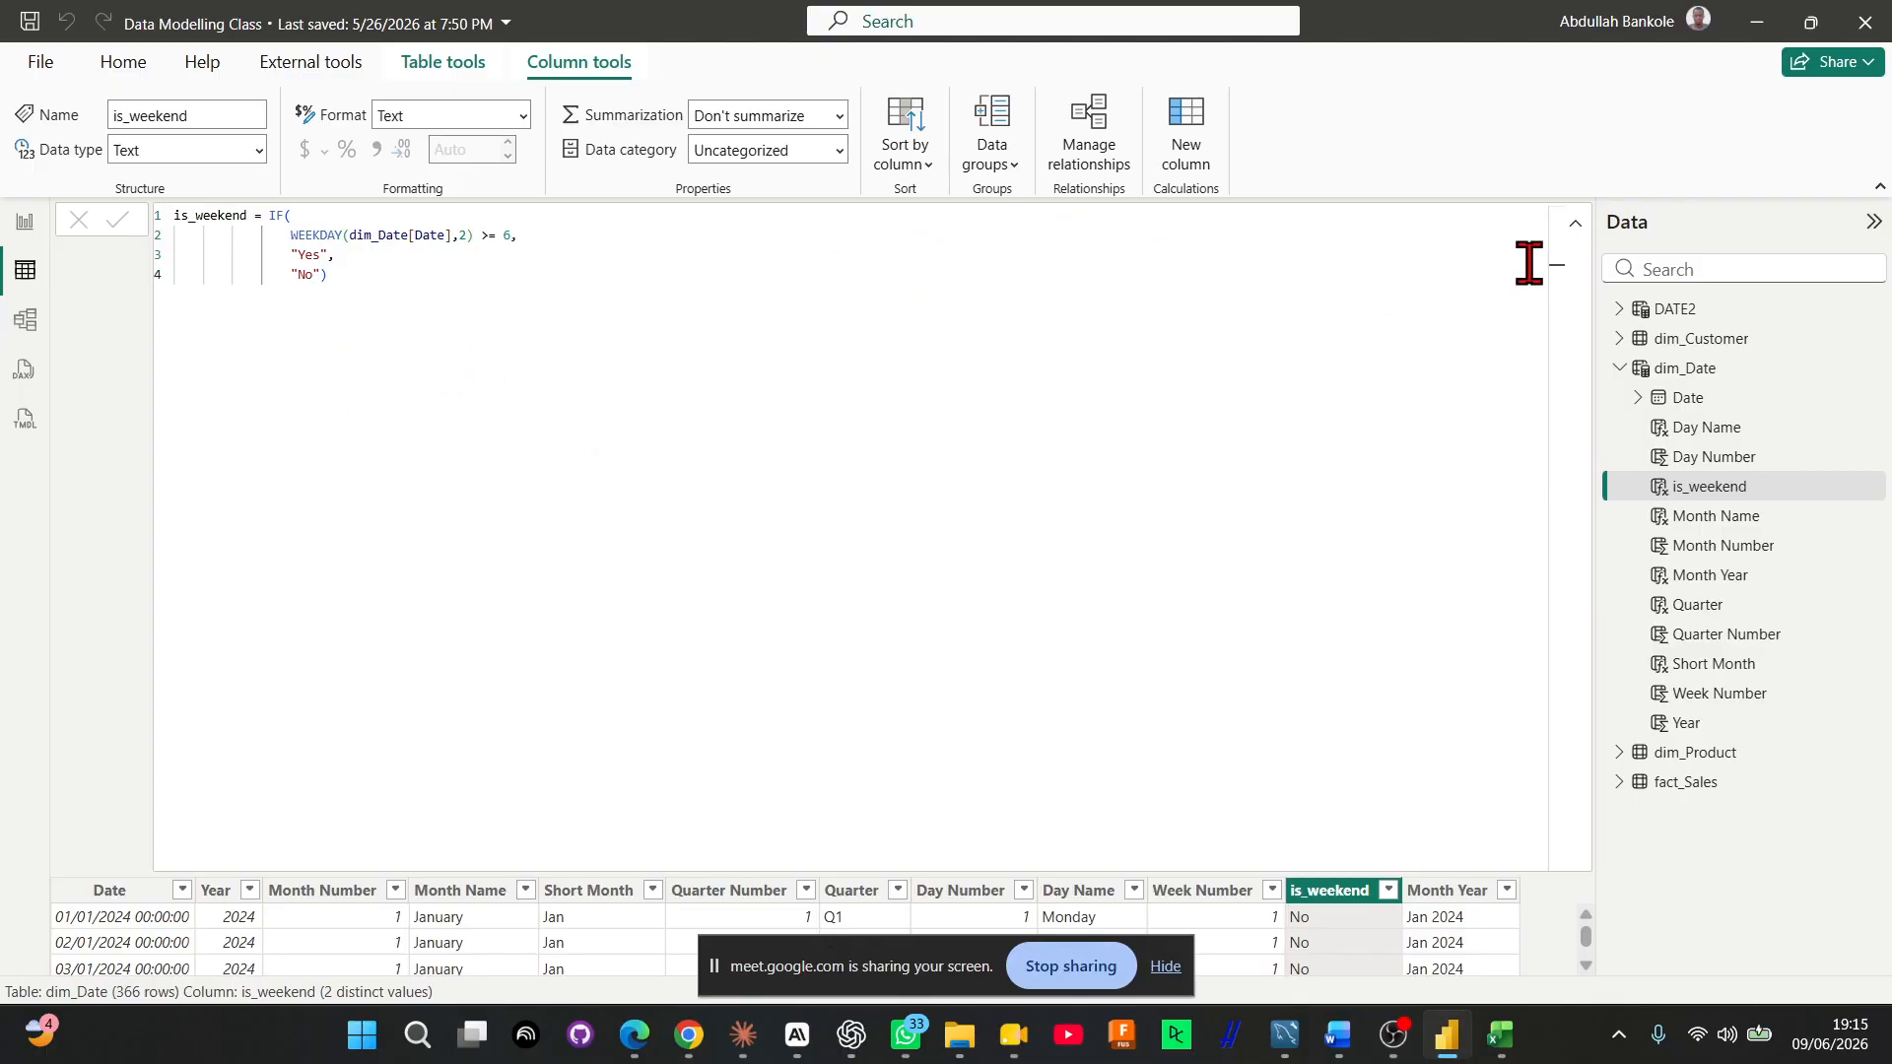
{"action": "left_click", "coordinate": [1574, 225]}
{"action": "left_click", "coordinate": [1575, 225]}
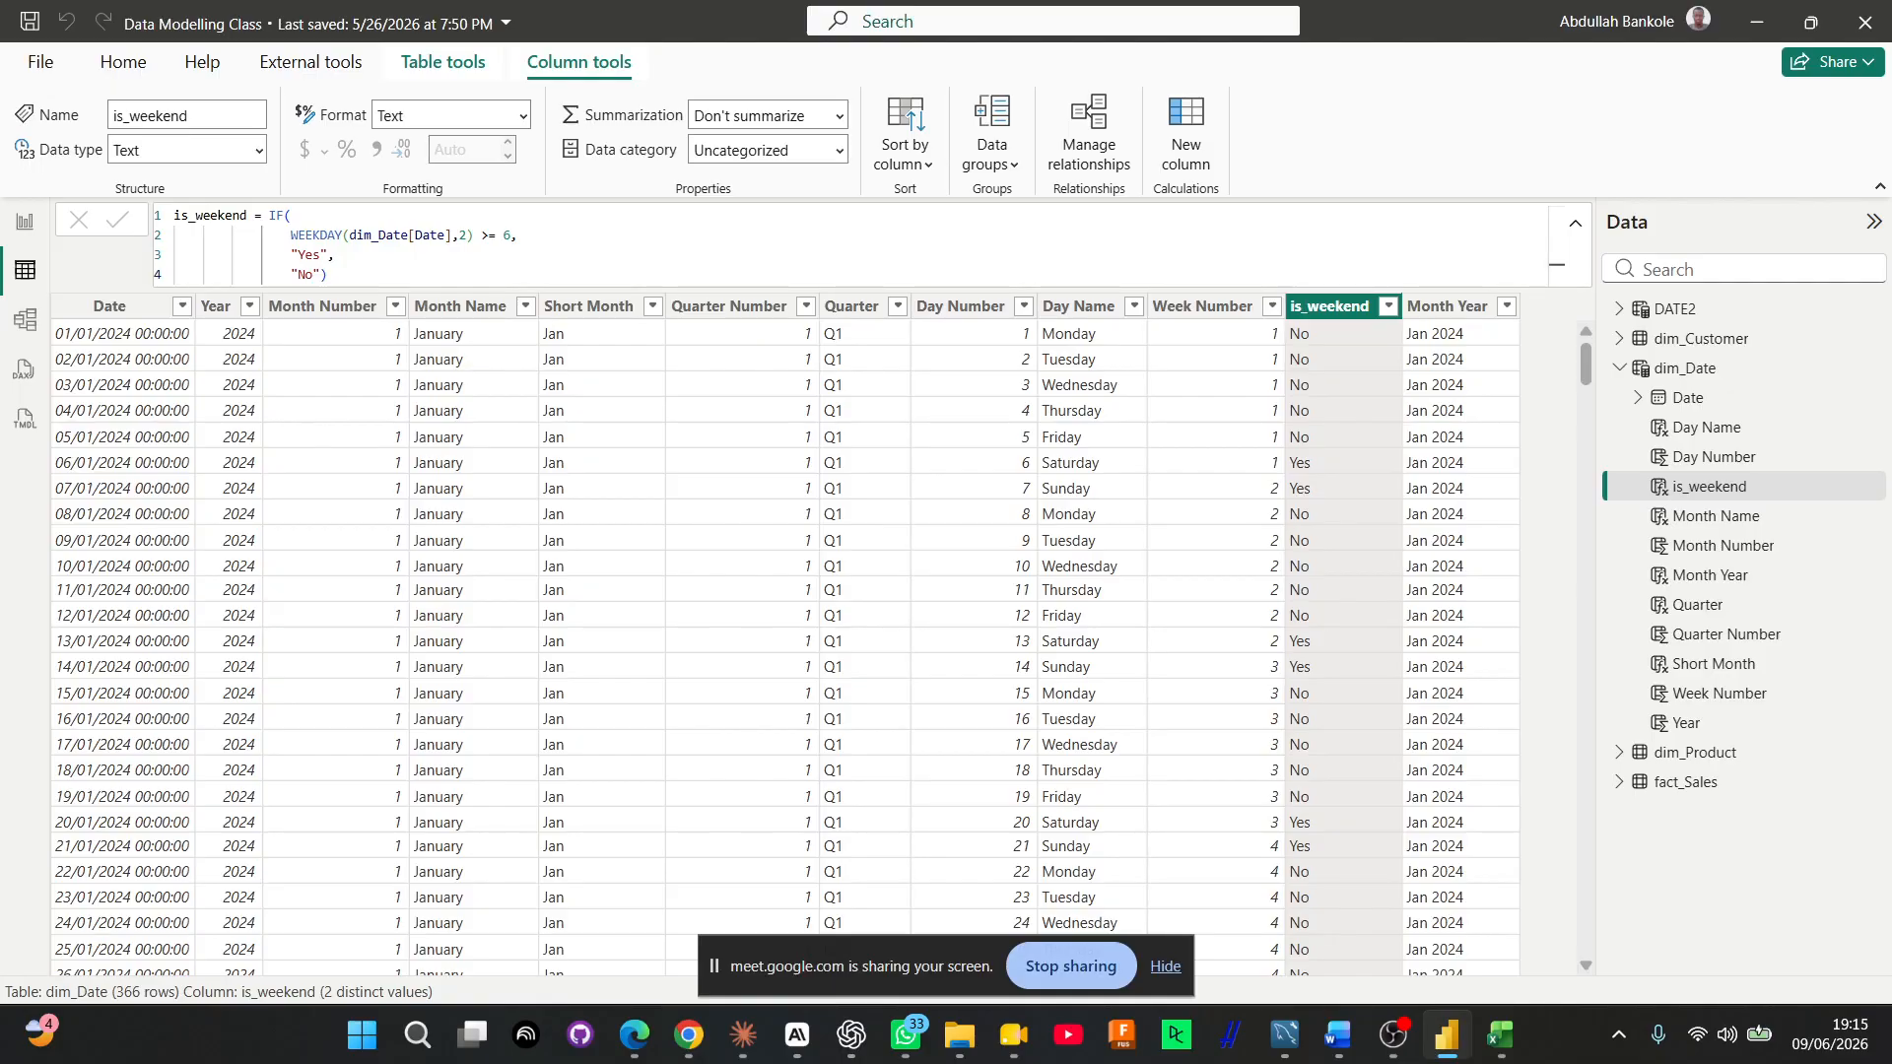
Start a new dim_Date calculated column named Week day, using WEEKDAY with dim_Date[Date] as its date argument
{"action": "key", "text": "alt+Tab"}
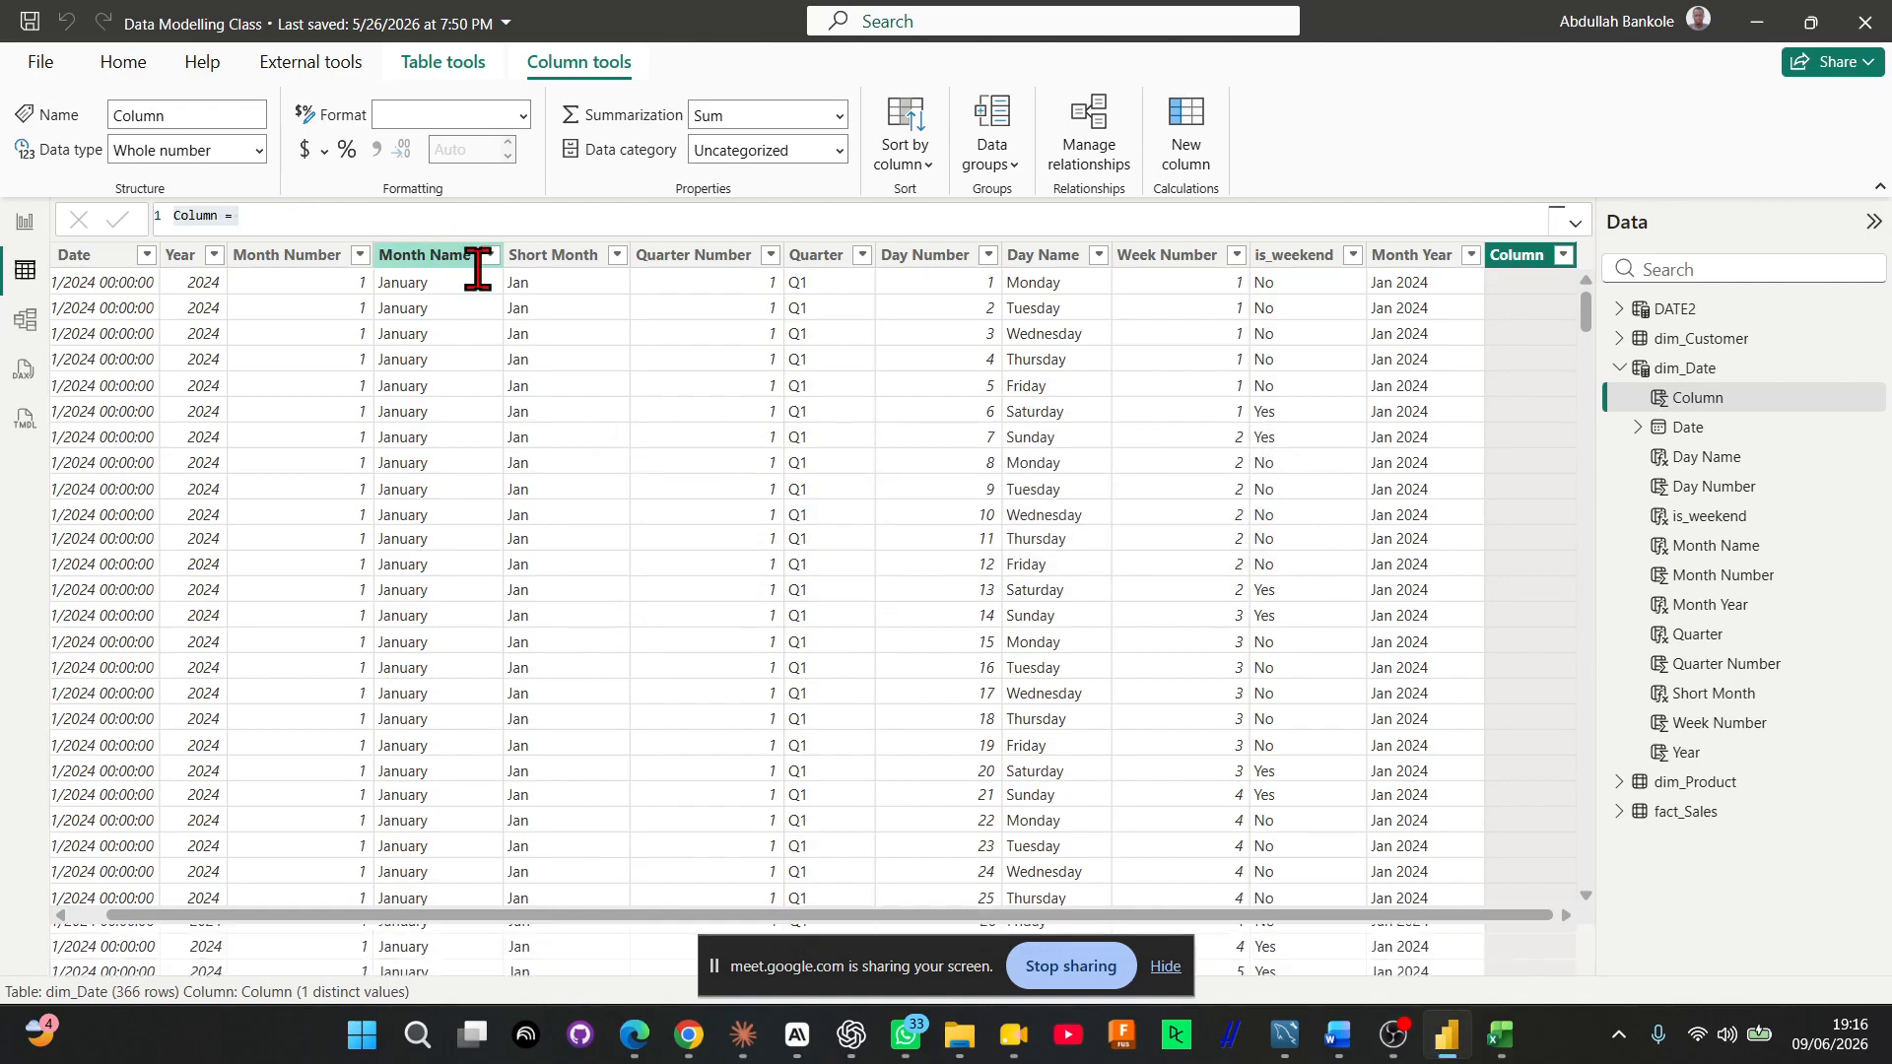
{"action": "type", "text": "Week da"}
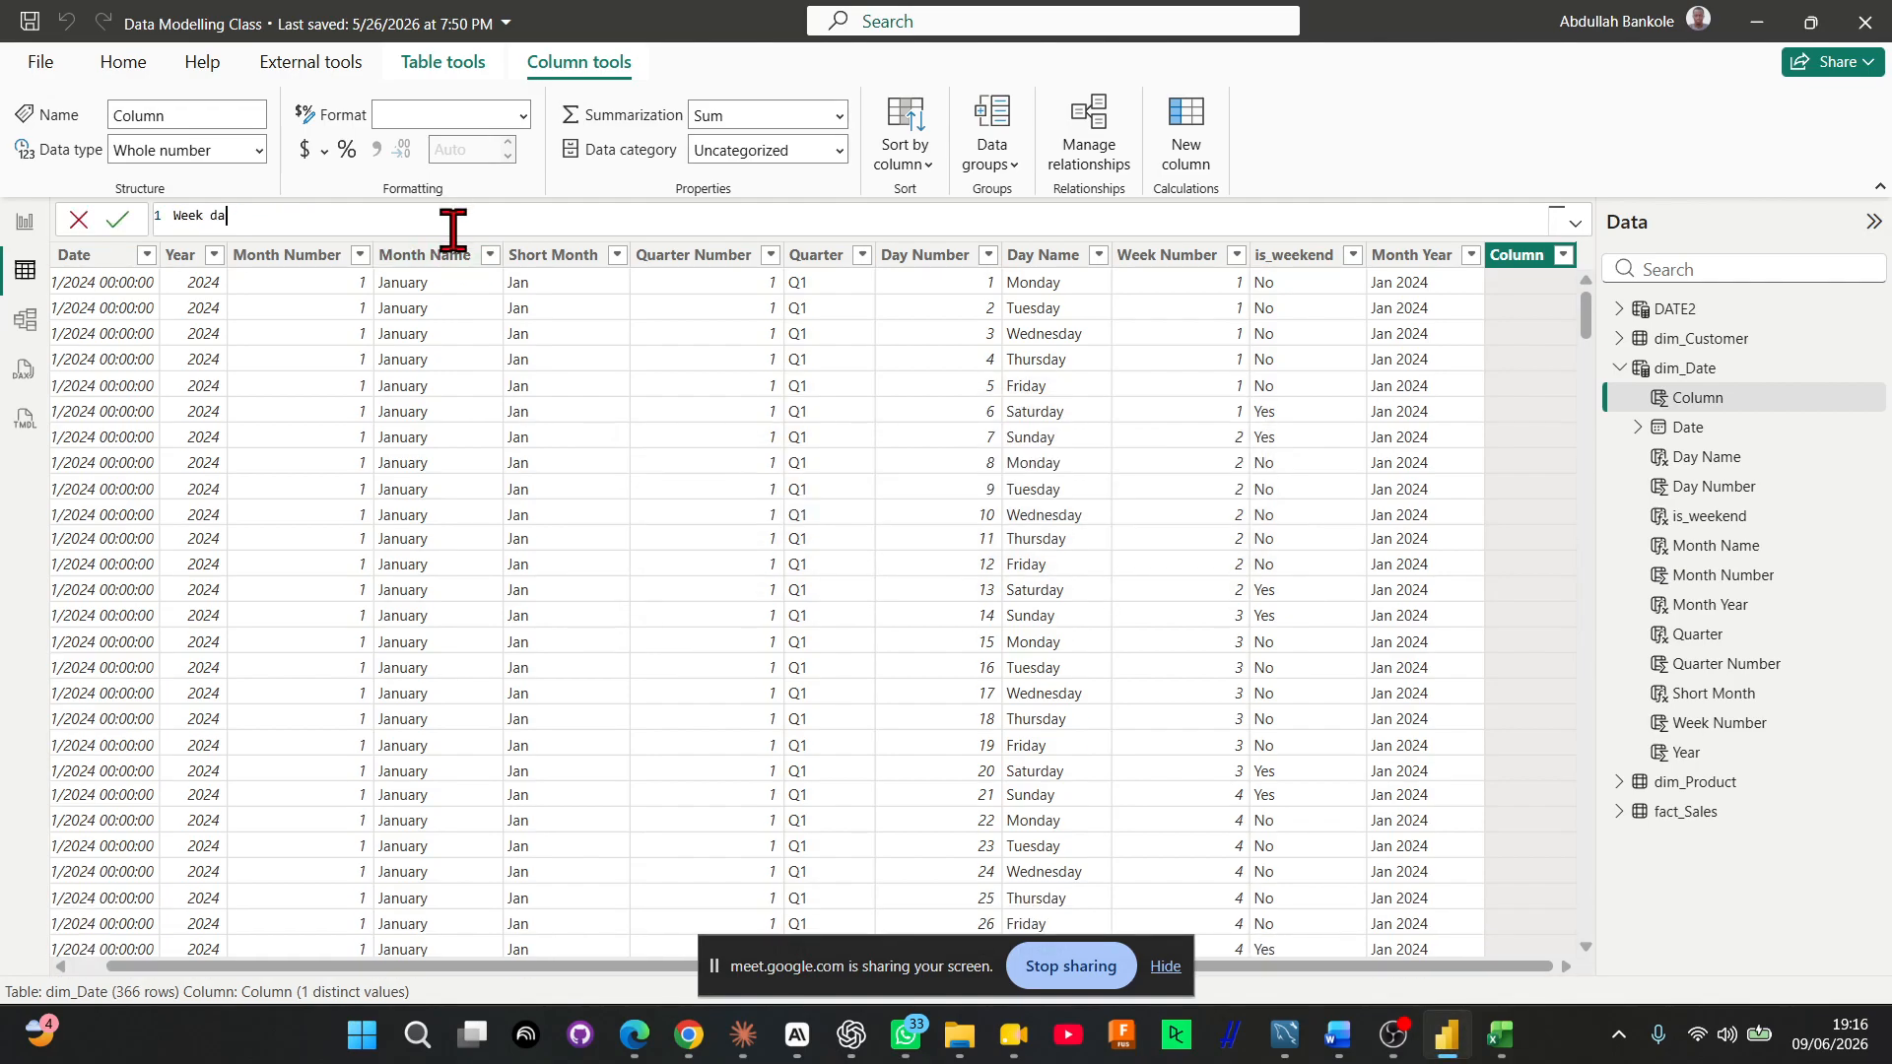
{"action": "type", "text": "y = WEEKDAY("}
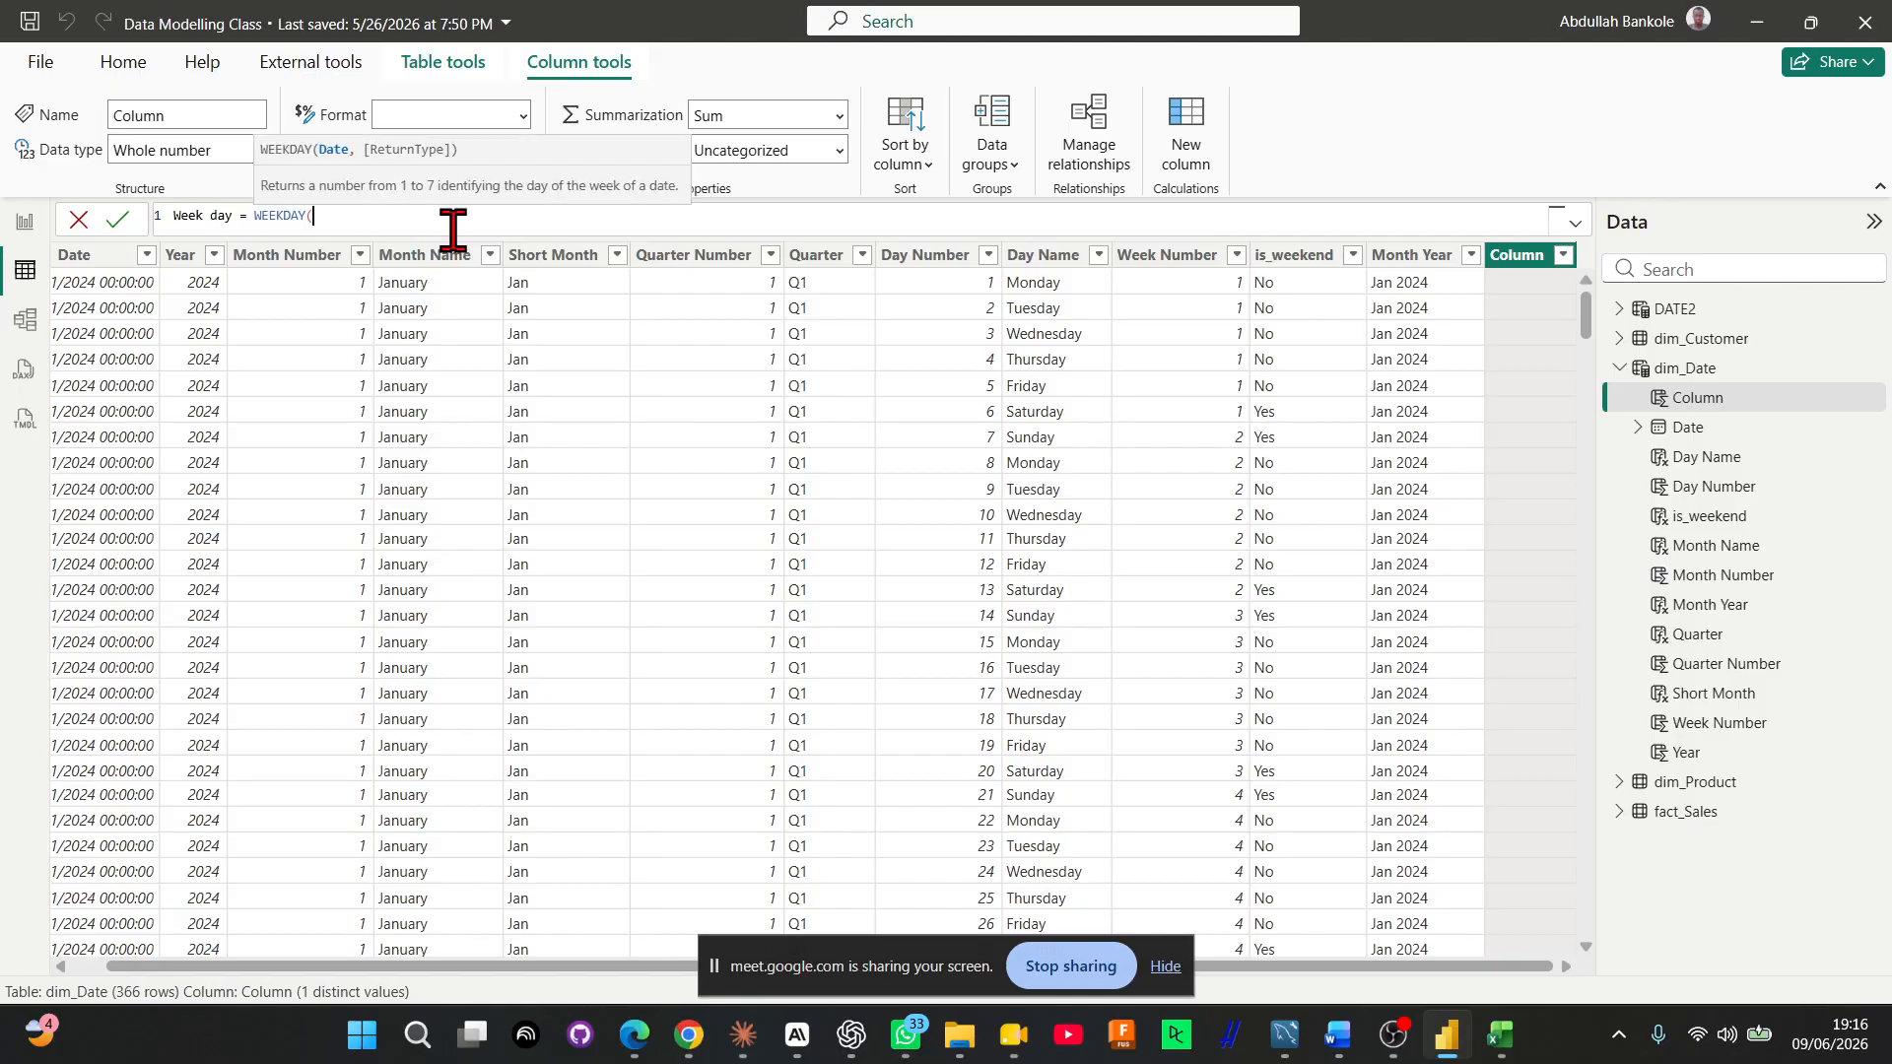
{"action": "type", "text": "dim"}
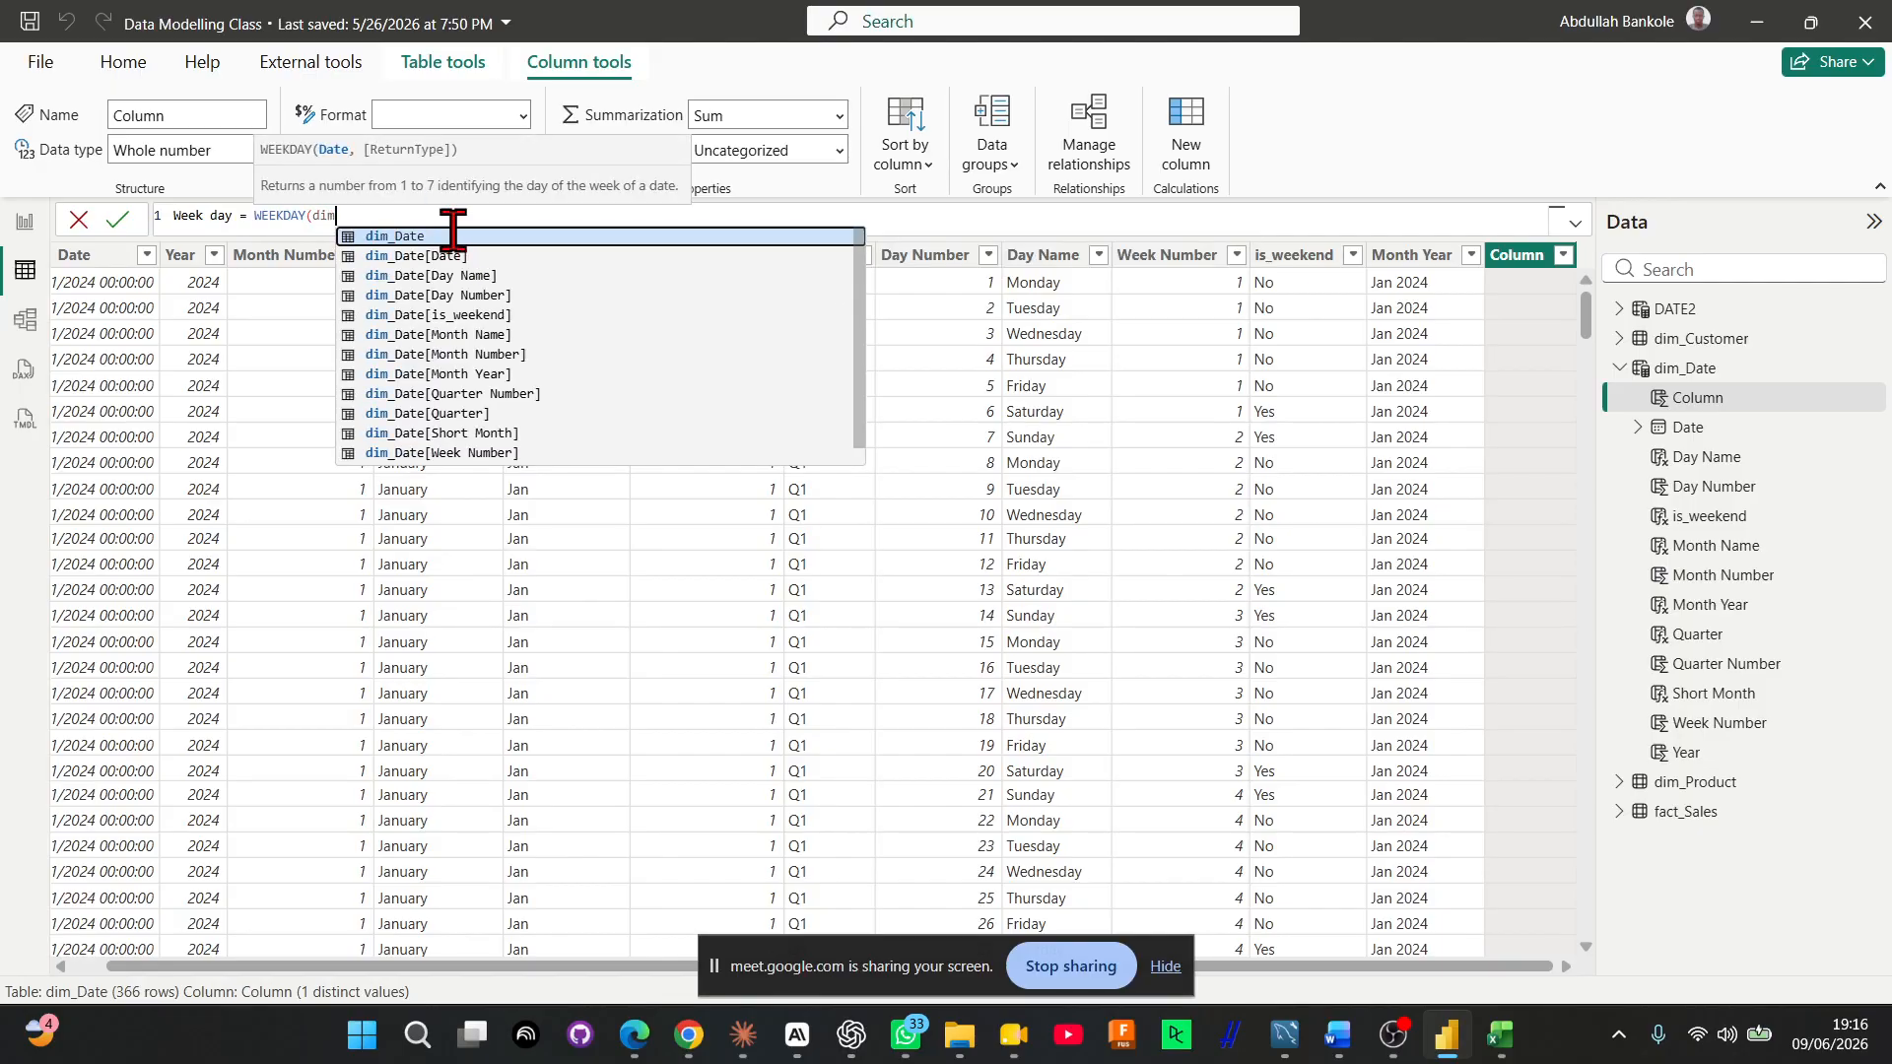
{"action": "left_click", "coordinate": [452, 235]}
{"action": "left_click", "coordinate": [453, 236]}
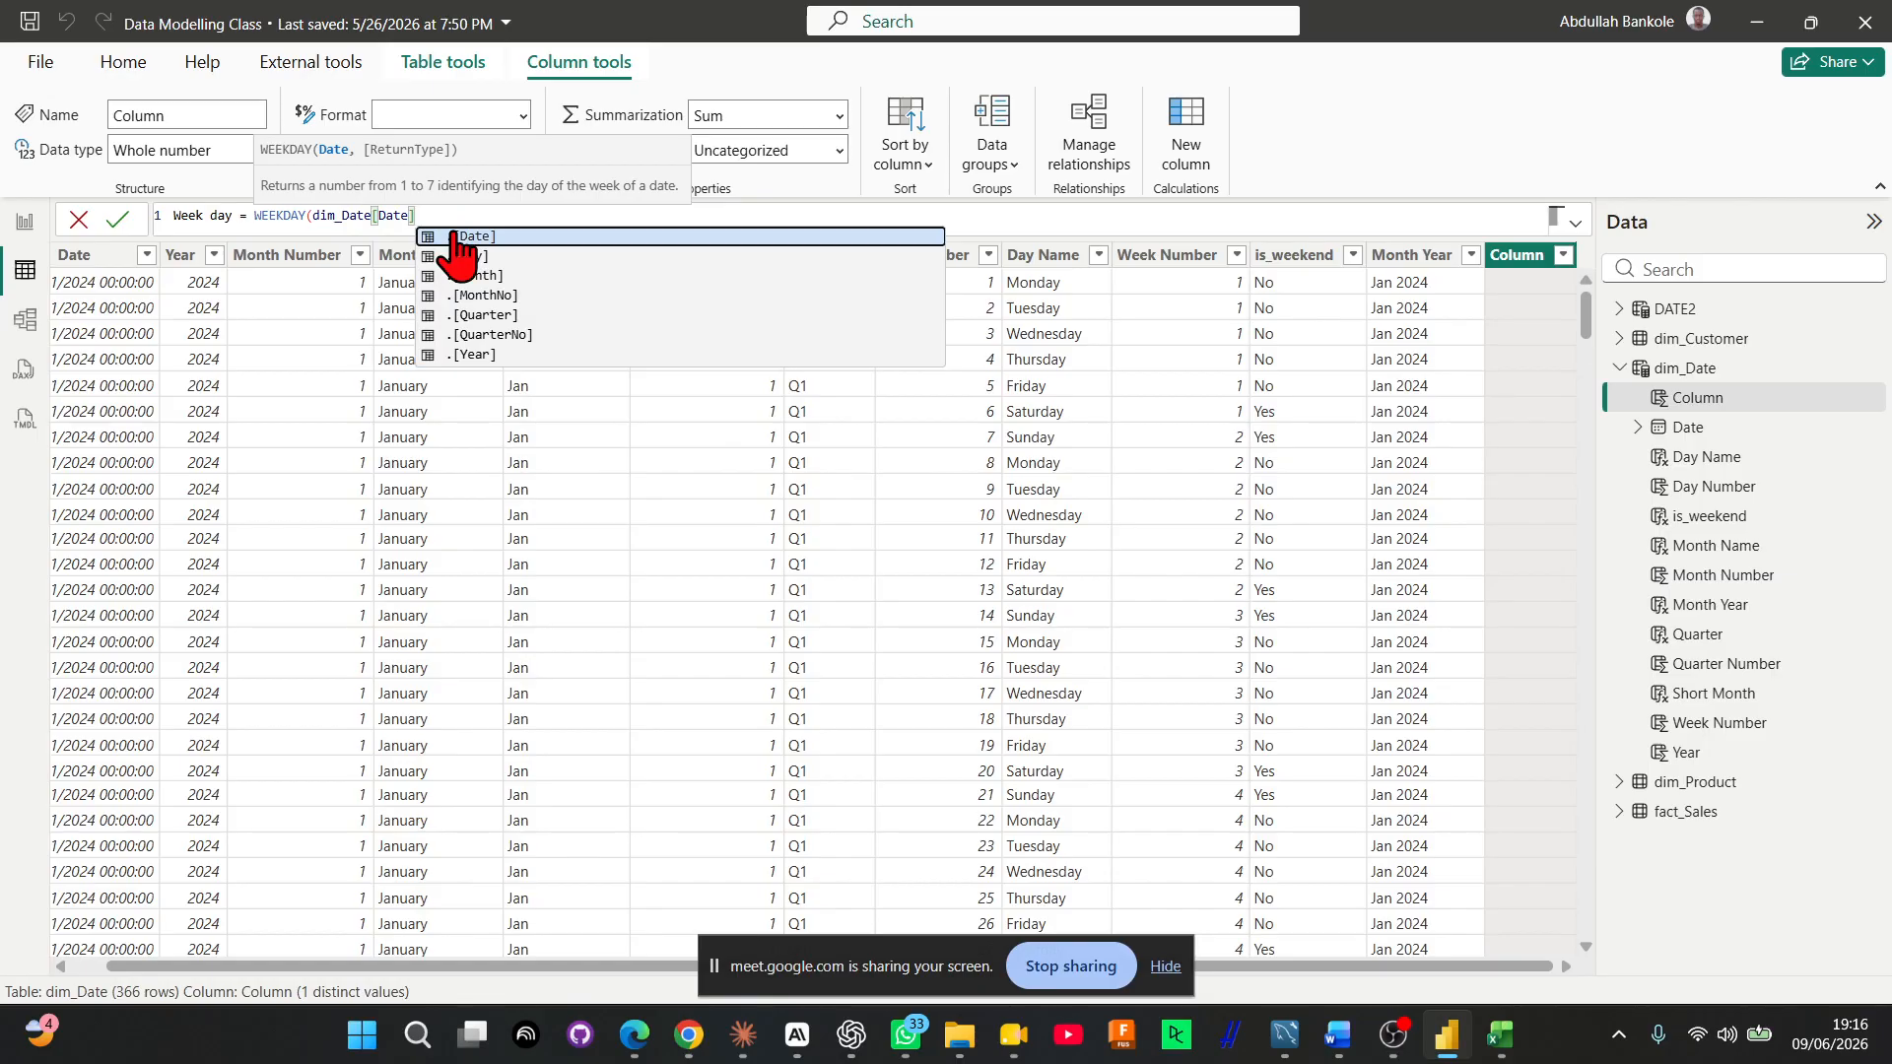
Give WEEKDAY the return type 2, commit the Week day formula and view the new column's values
{"action": "type", "text": ","}
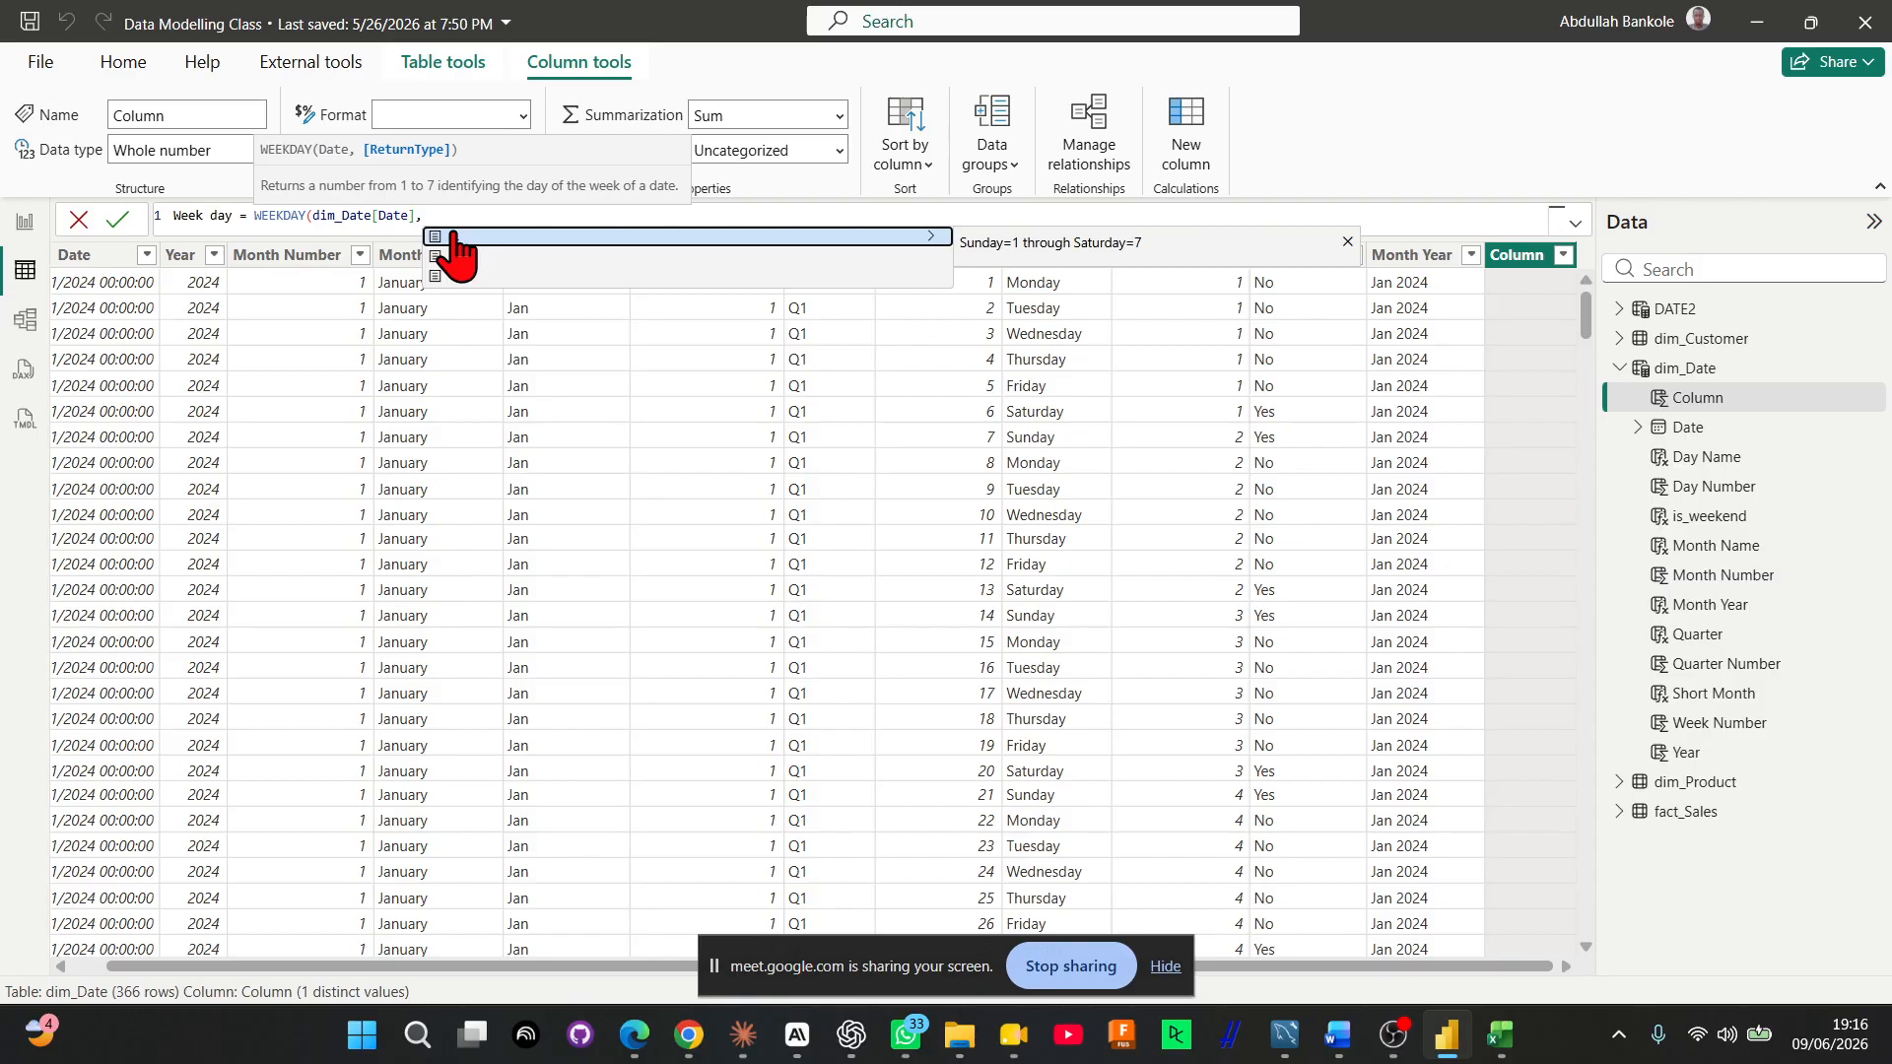
{"action": "left_click", "coordinate": [634, 258]}
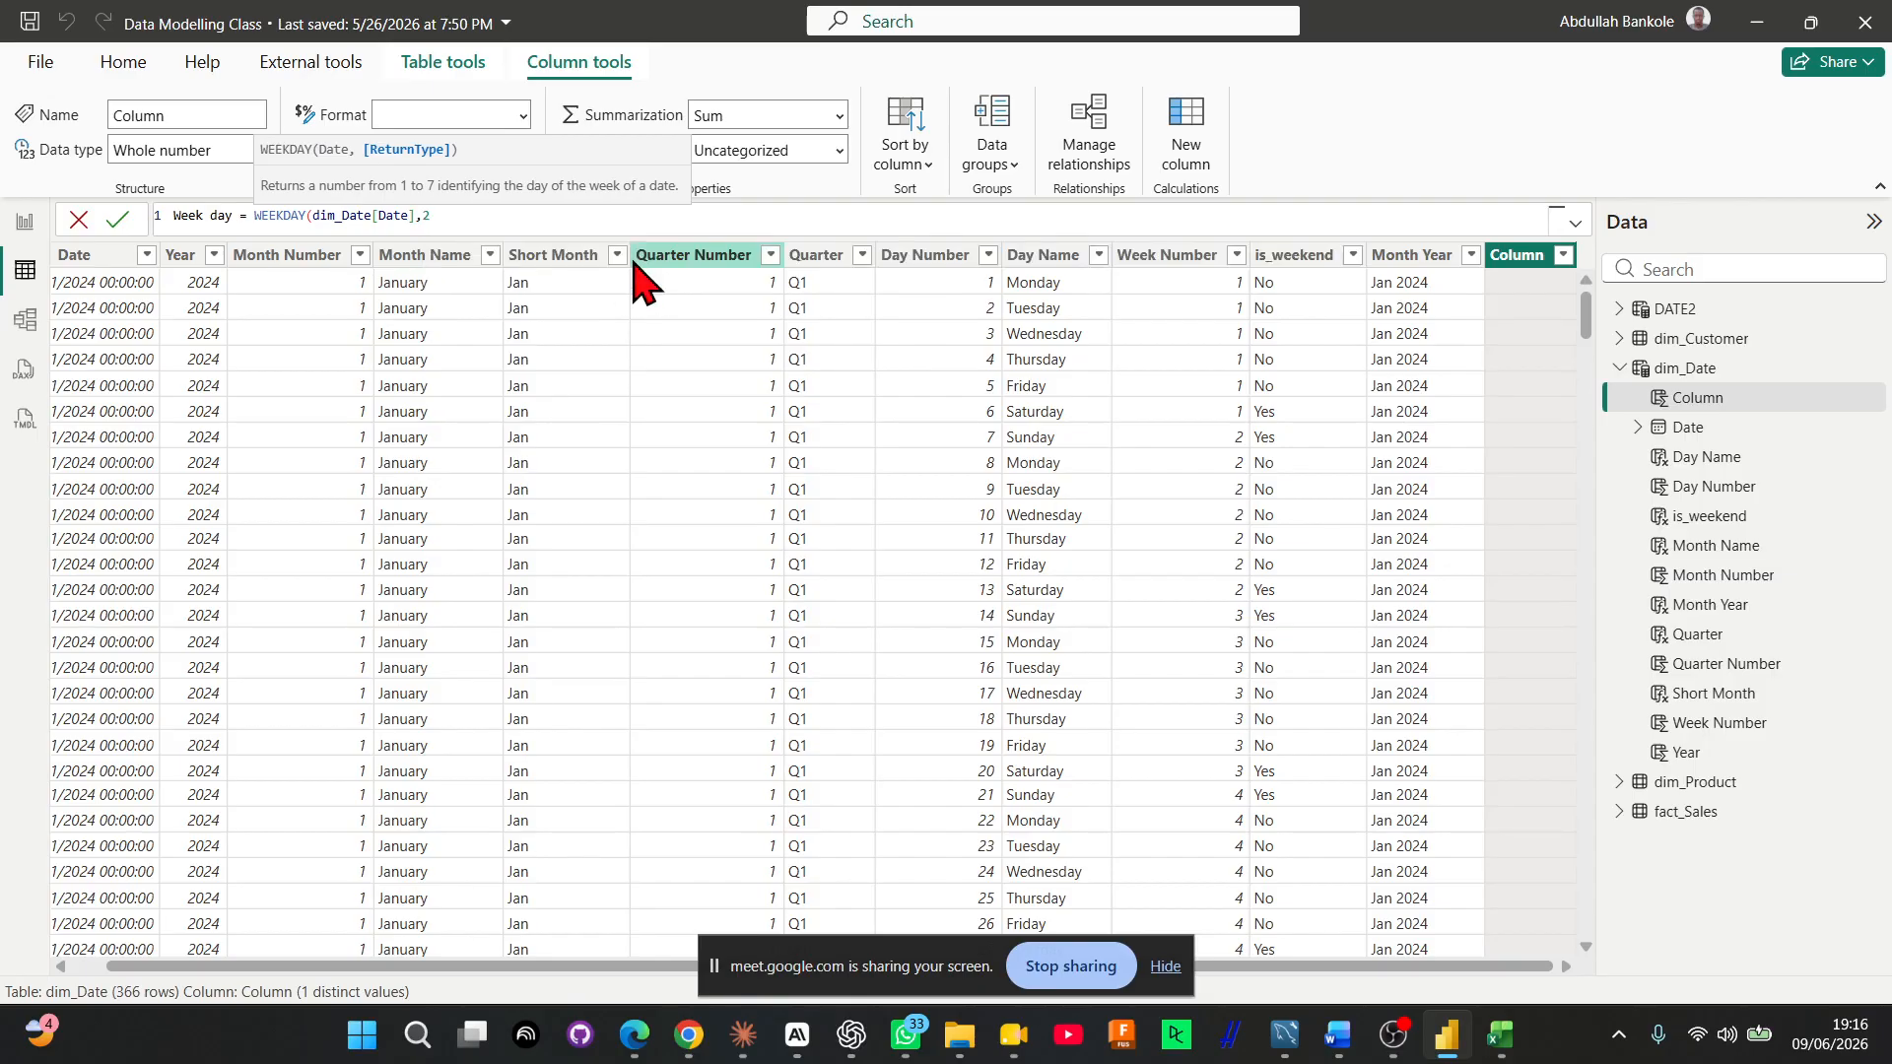
{"action": "type", "text": ")"}
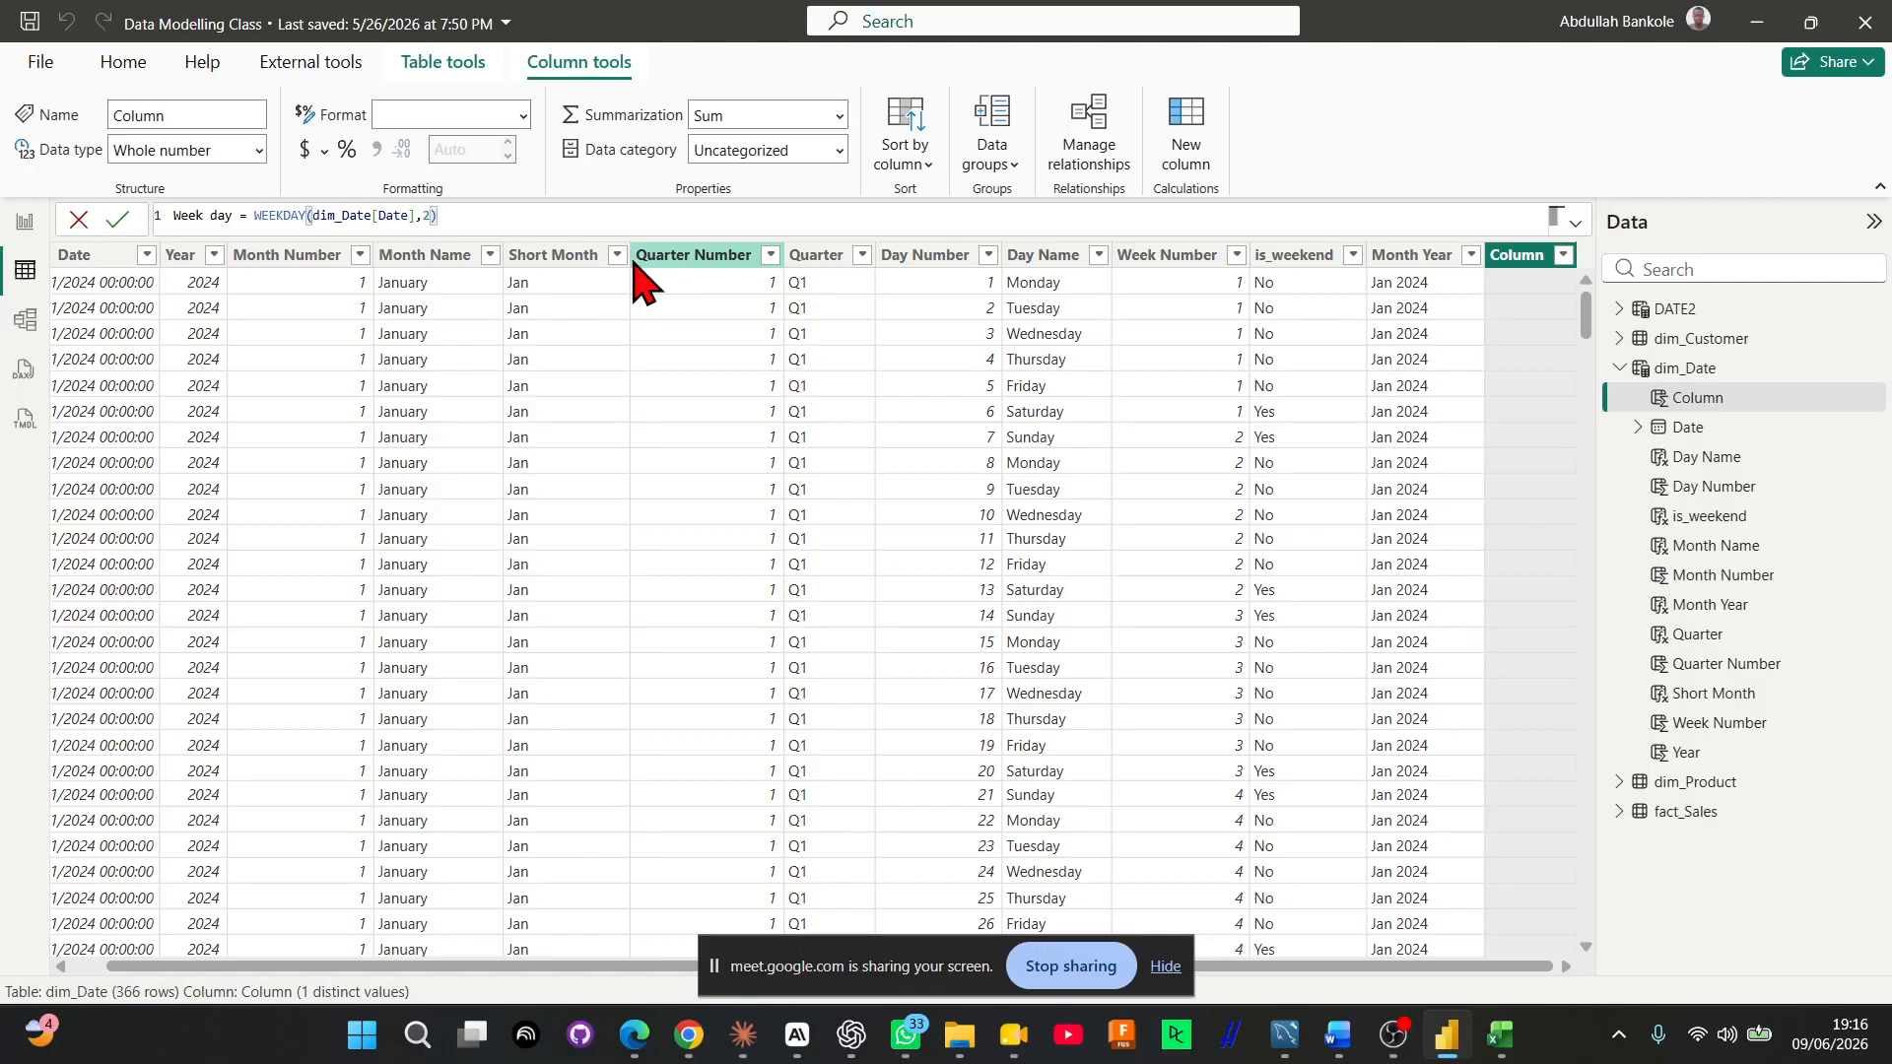
{"action": "key", "text": "Return"}
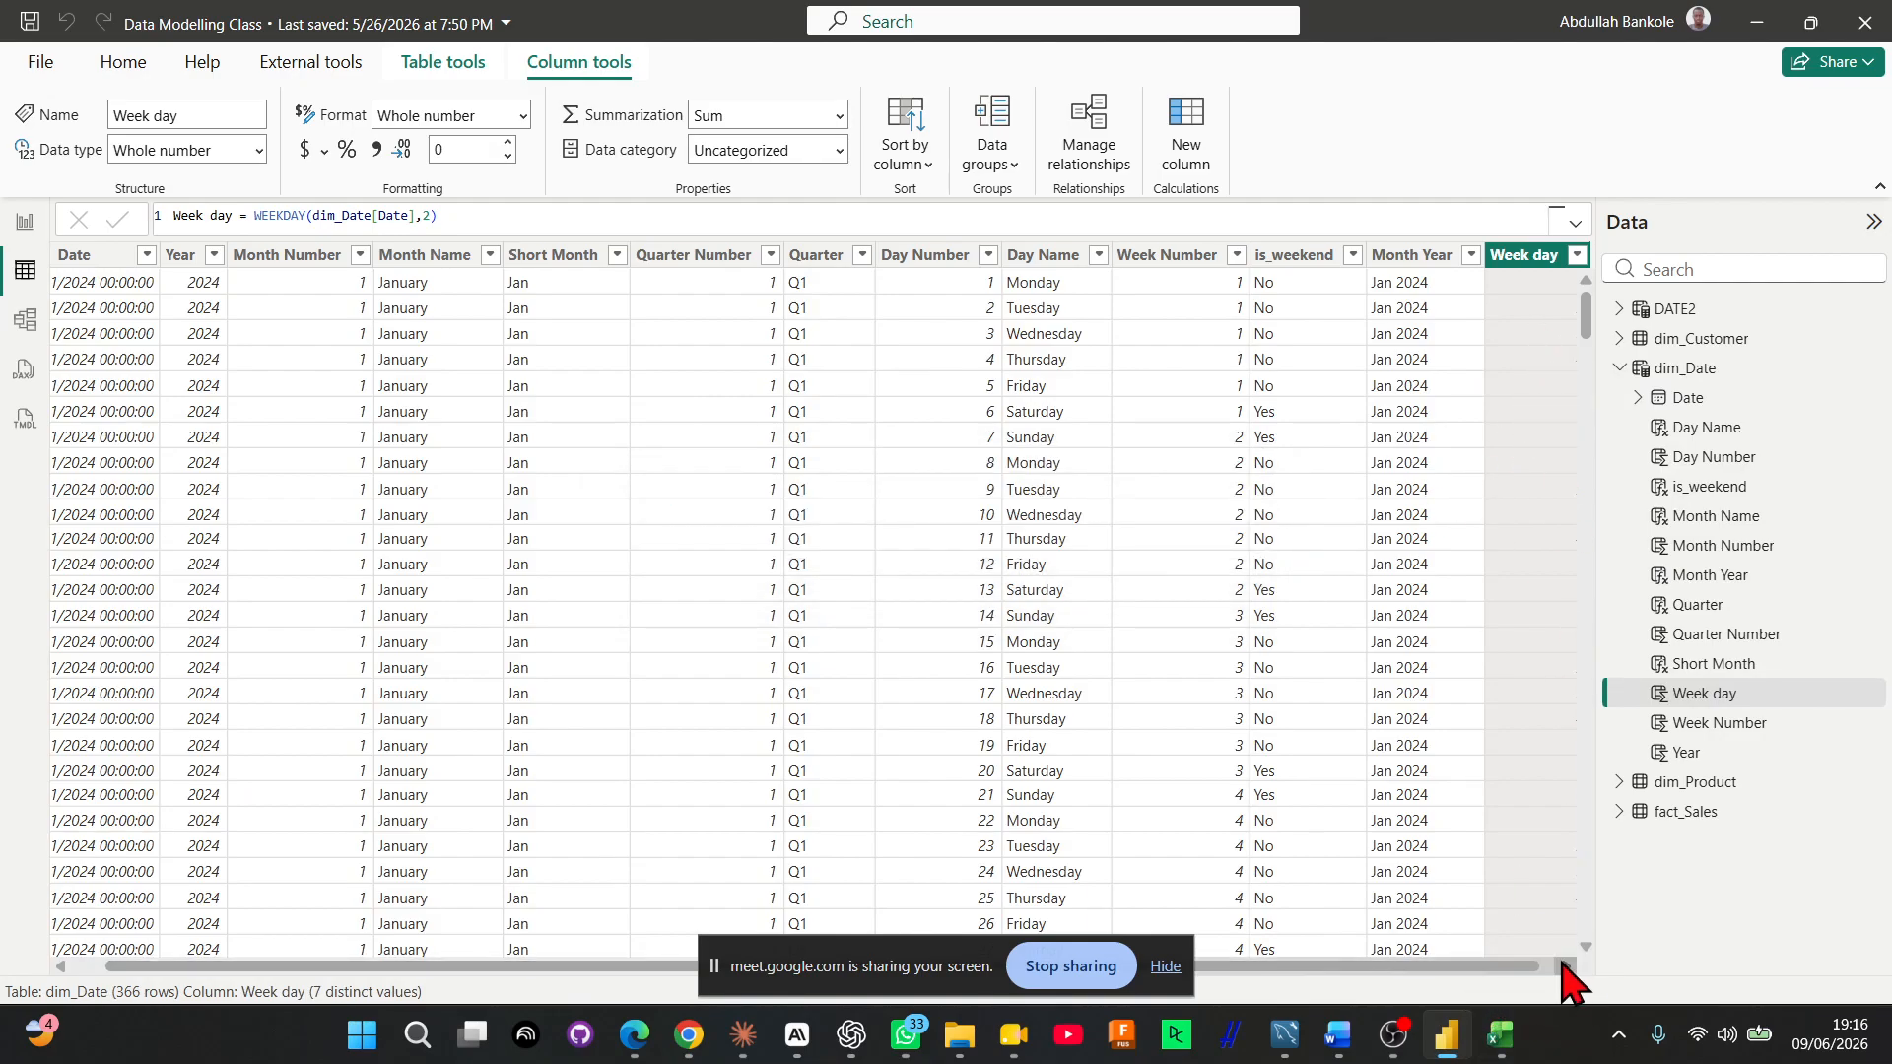
{"action": "left_click", "coordinate": [1561, 965]}
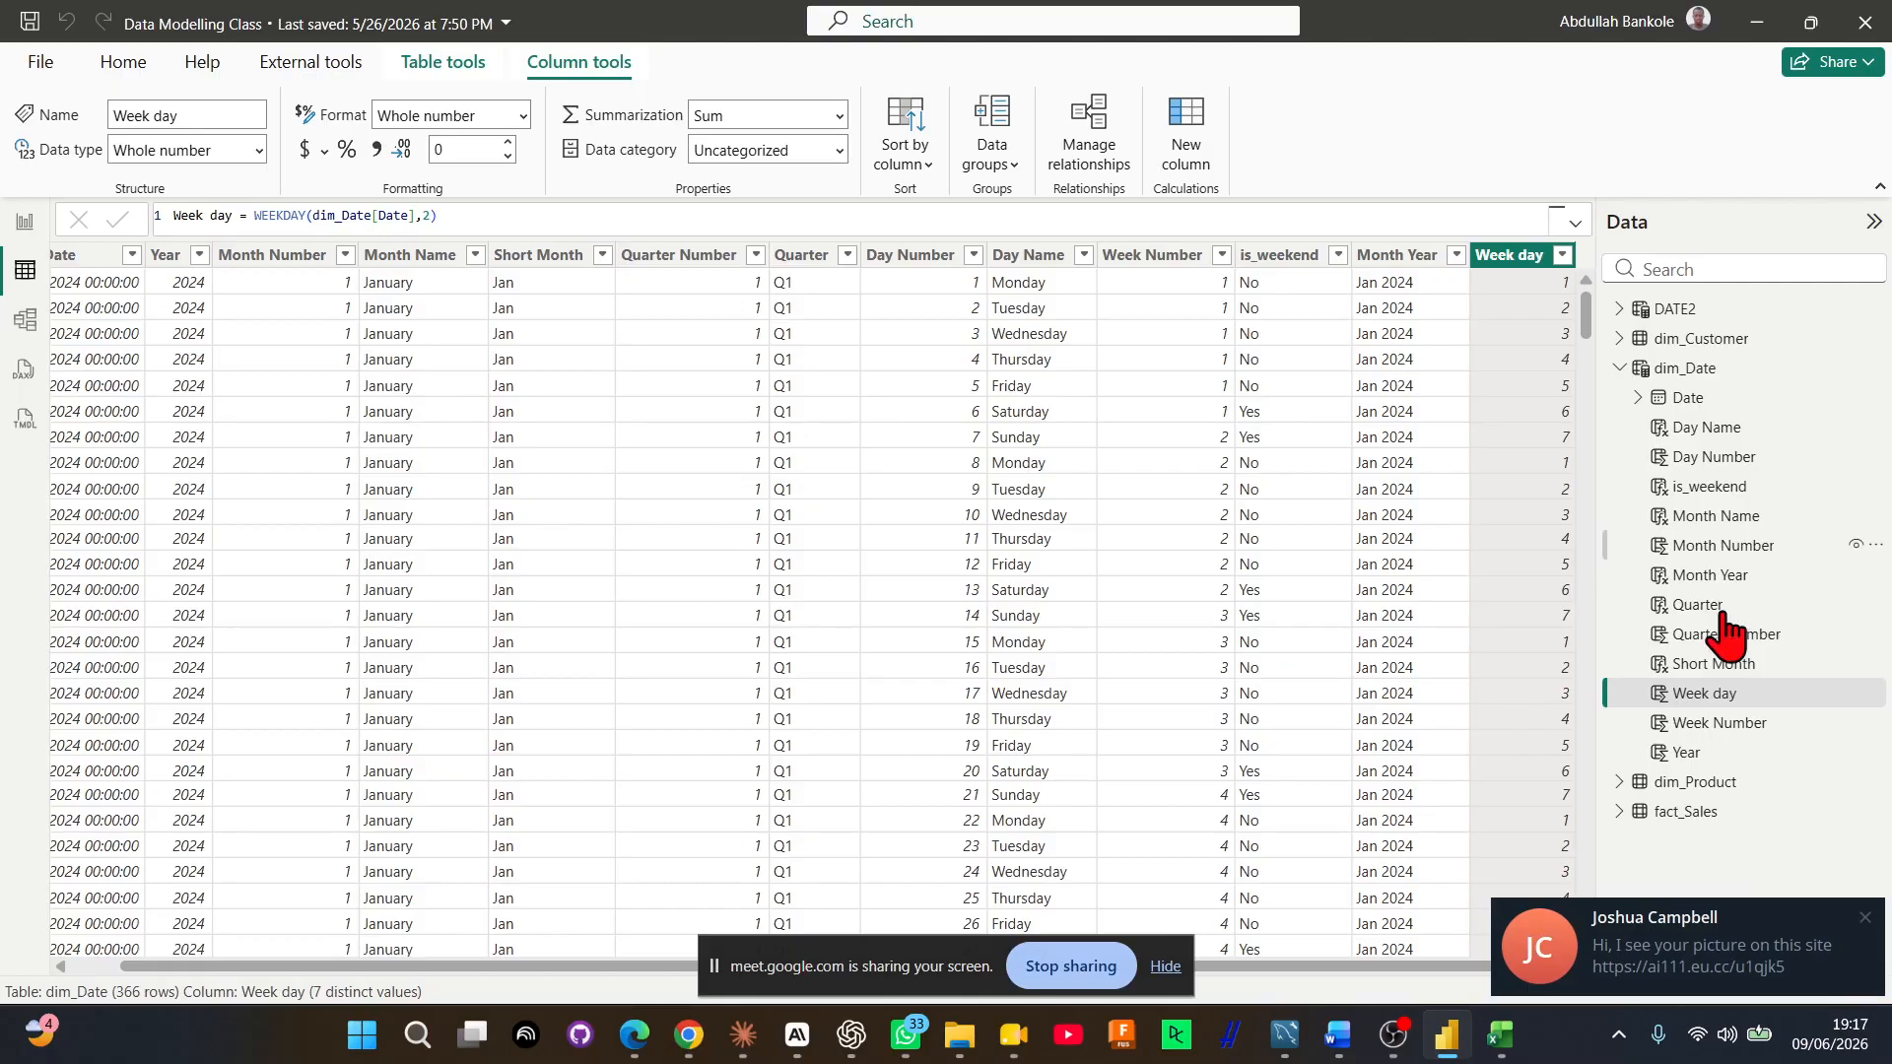
Dismiss the chat notification and compare the dim_Date and DATE2 tables with their defining formulas
{"action": "left_click", "coordinate": [1865, 917]}
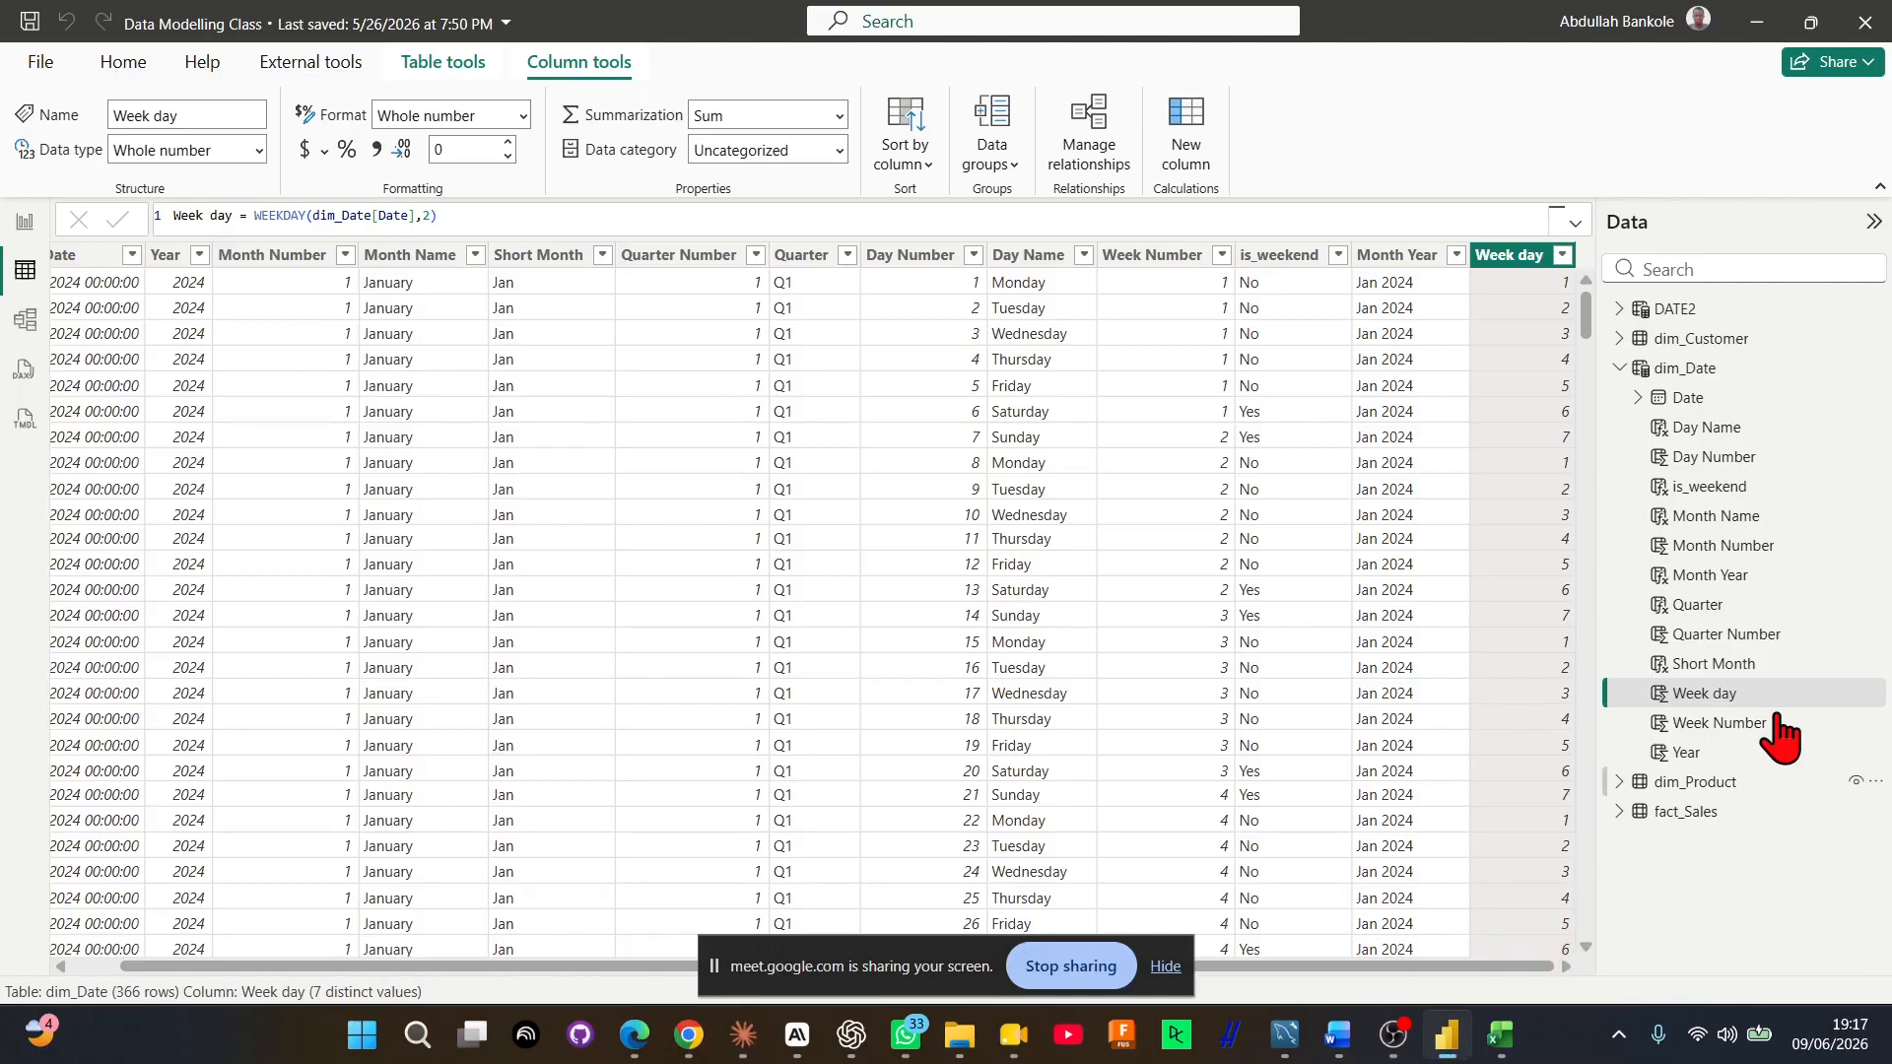
{"action": "left_click", "coordinate": [1754, 369]}
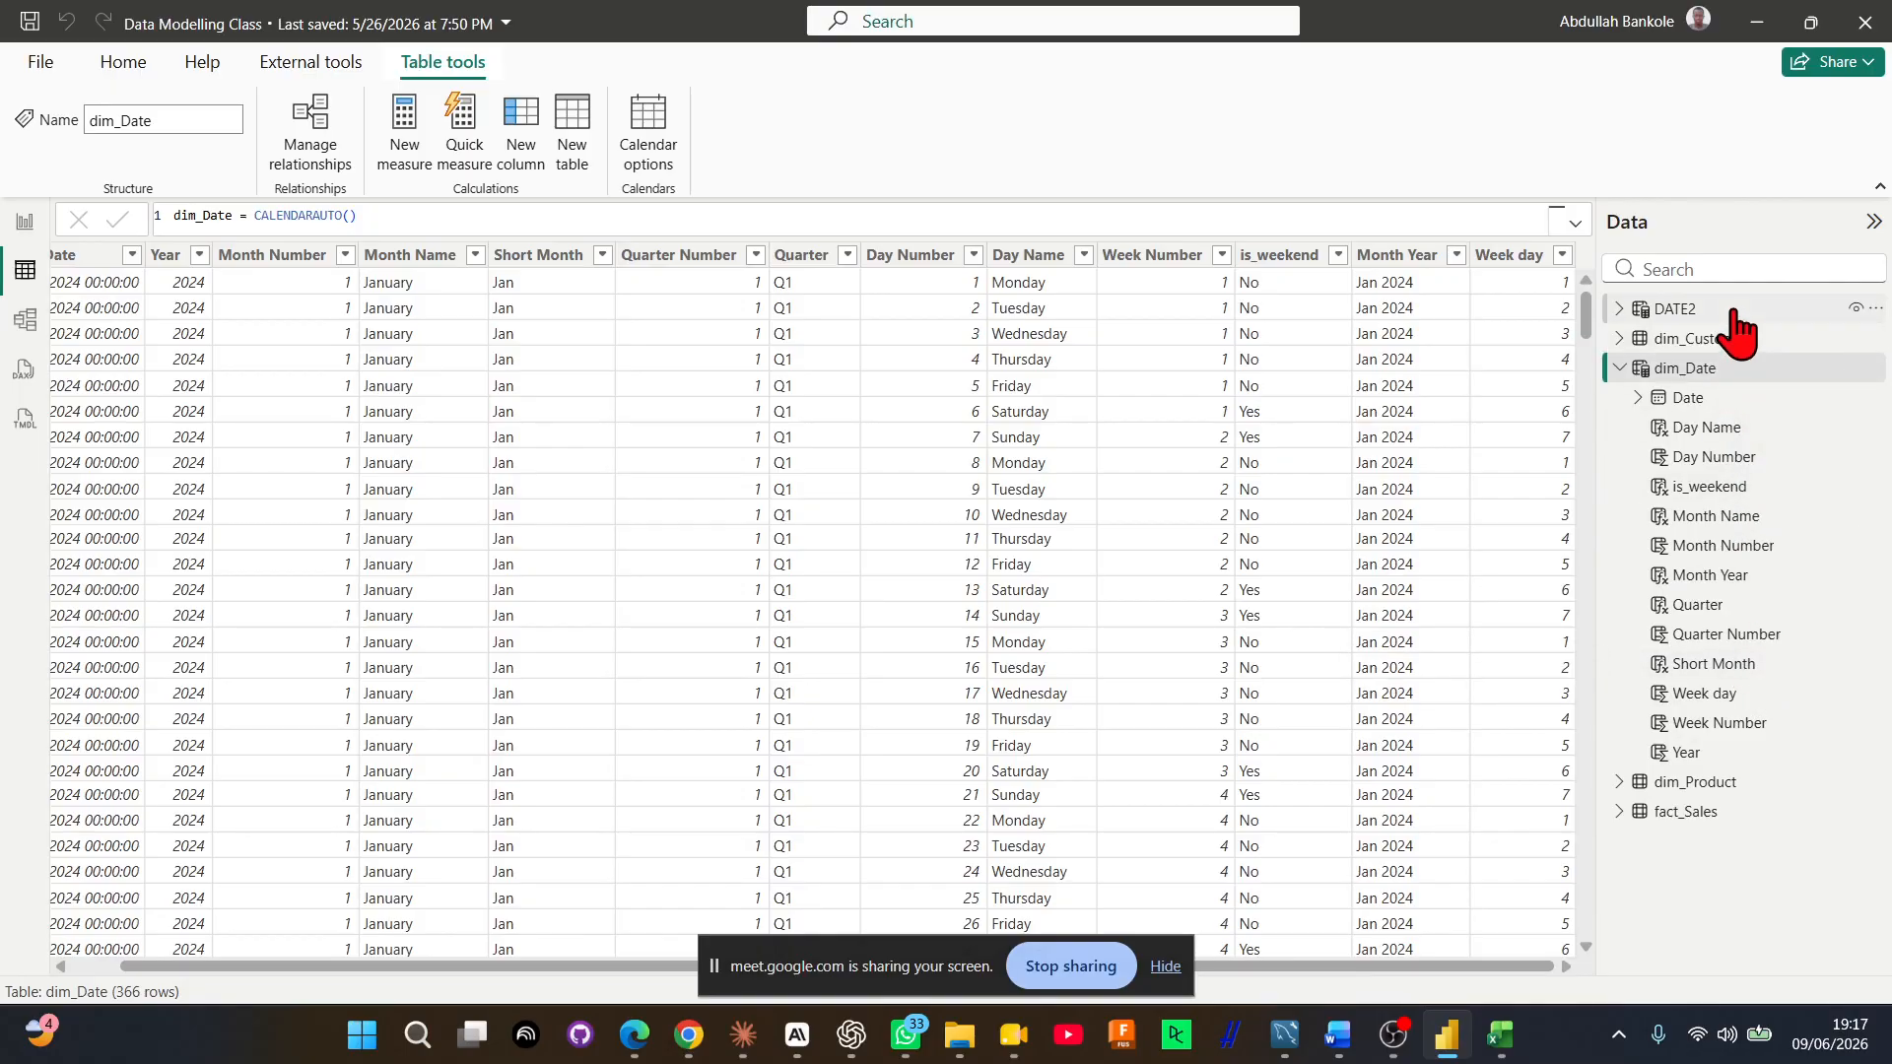
{"action": "left_click", "coordinate": [1686, 310]}
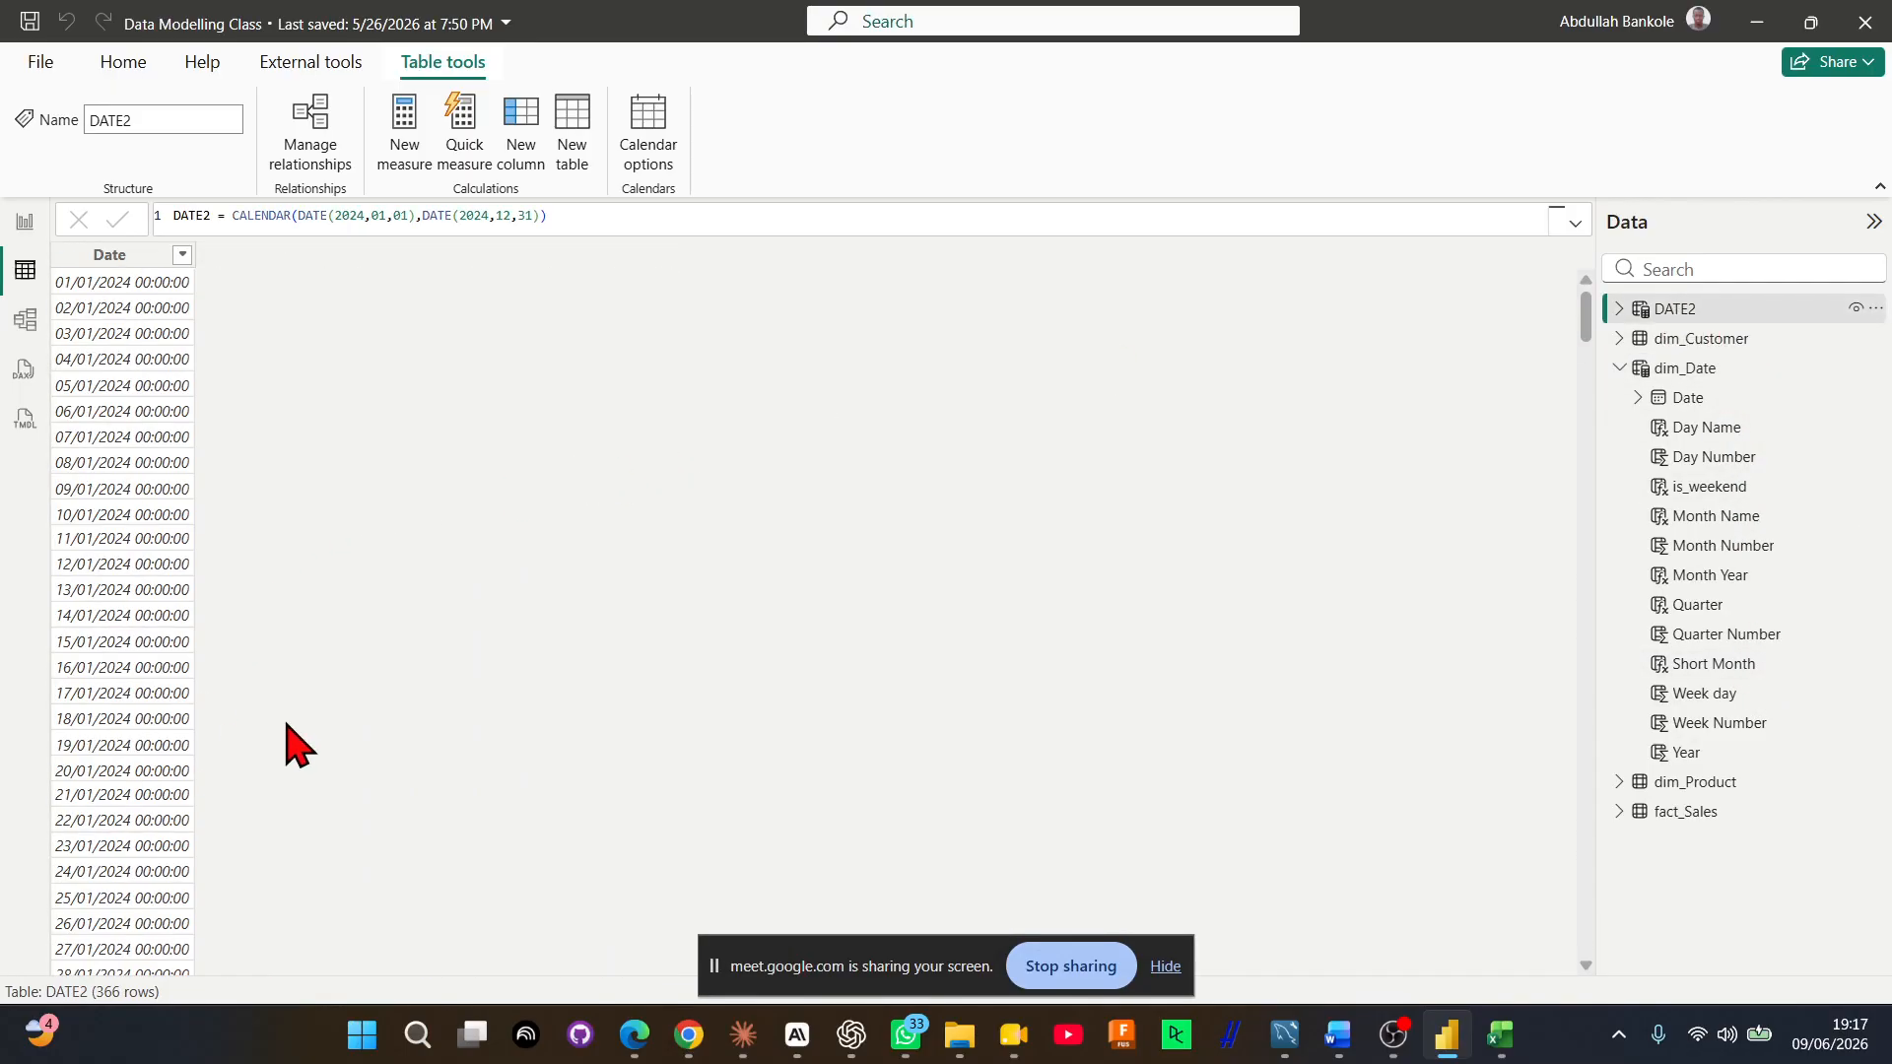
{"action": "left_click", "coordinate": [1750, 372]}
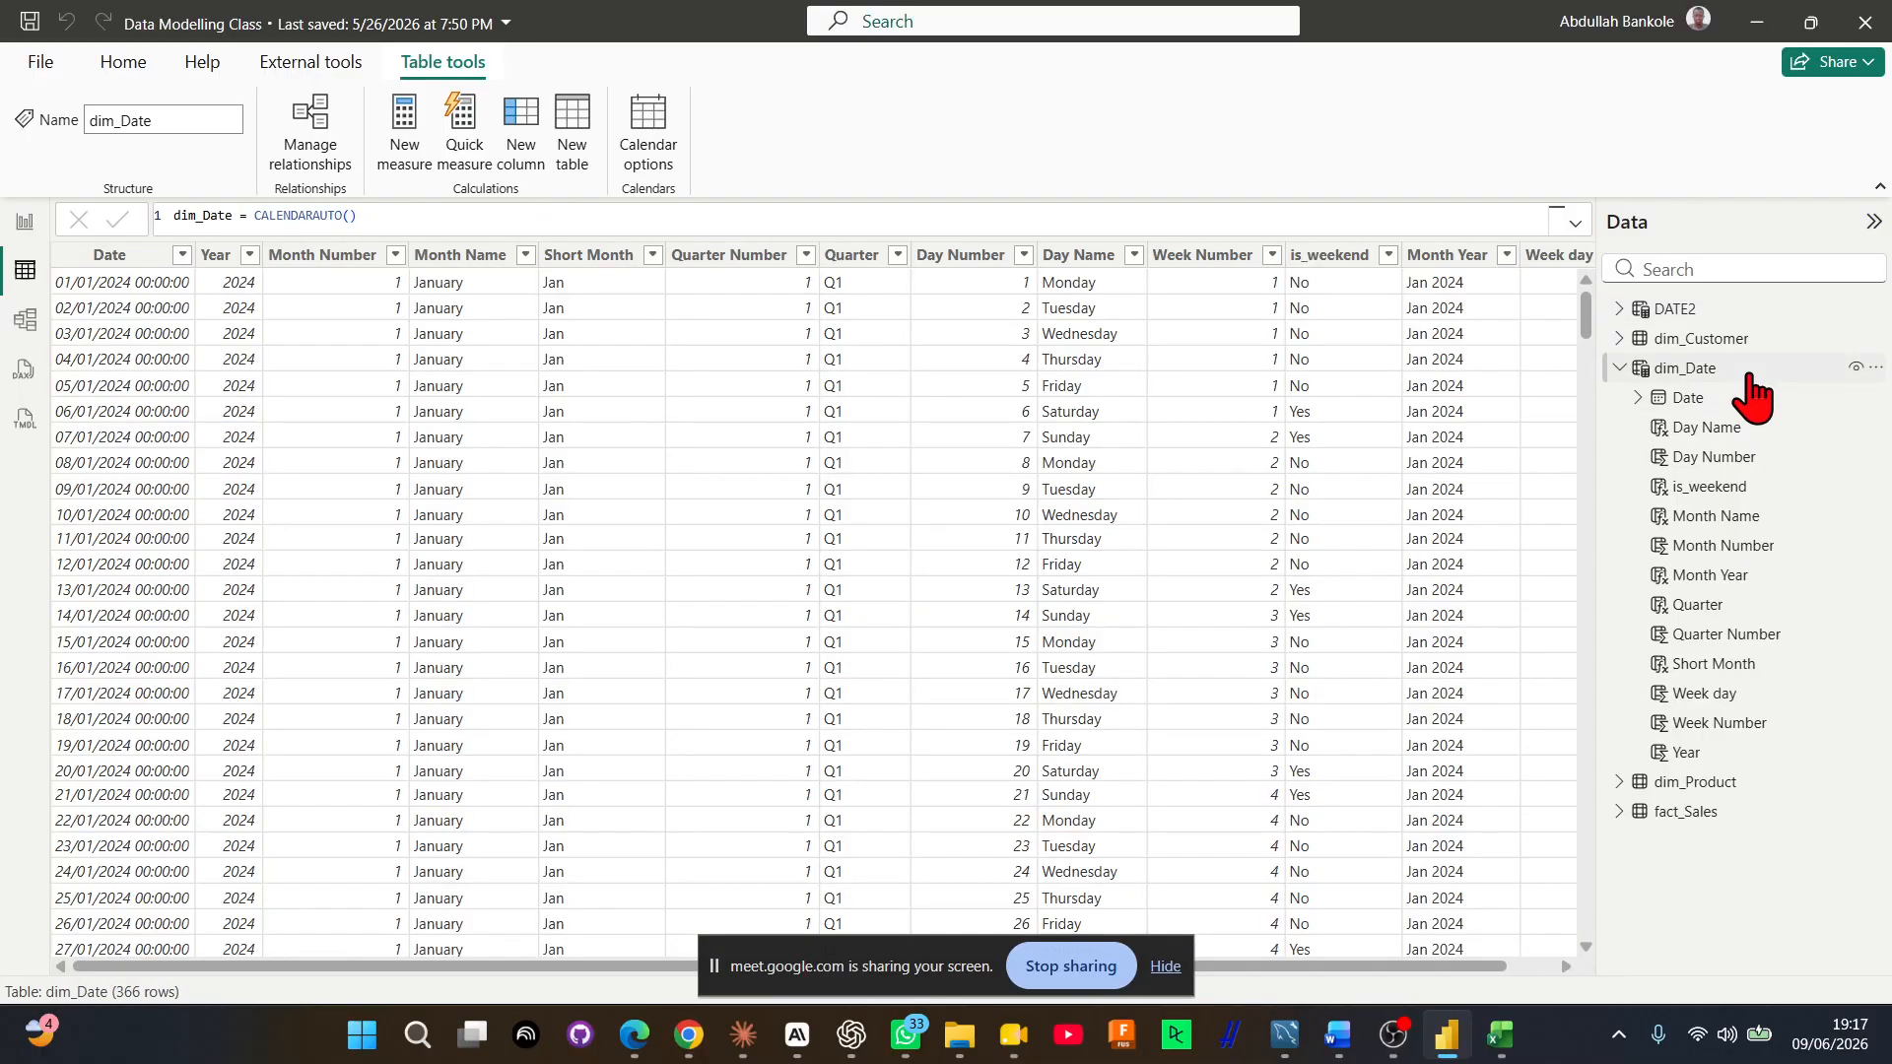
{"action": "mouse_move", "coordinate": [1464, 971]}
{"action": "left_mouse_down"}
{"action": "mouse_move", "coordinate": [1512, 972]}
{"action": "mouse_move", "coordinate": [1465, 974]}
{"action": "left_mouse_up"}
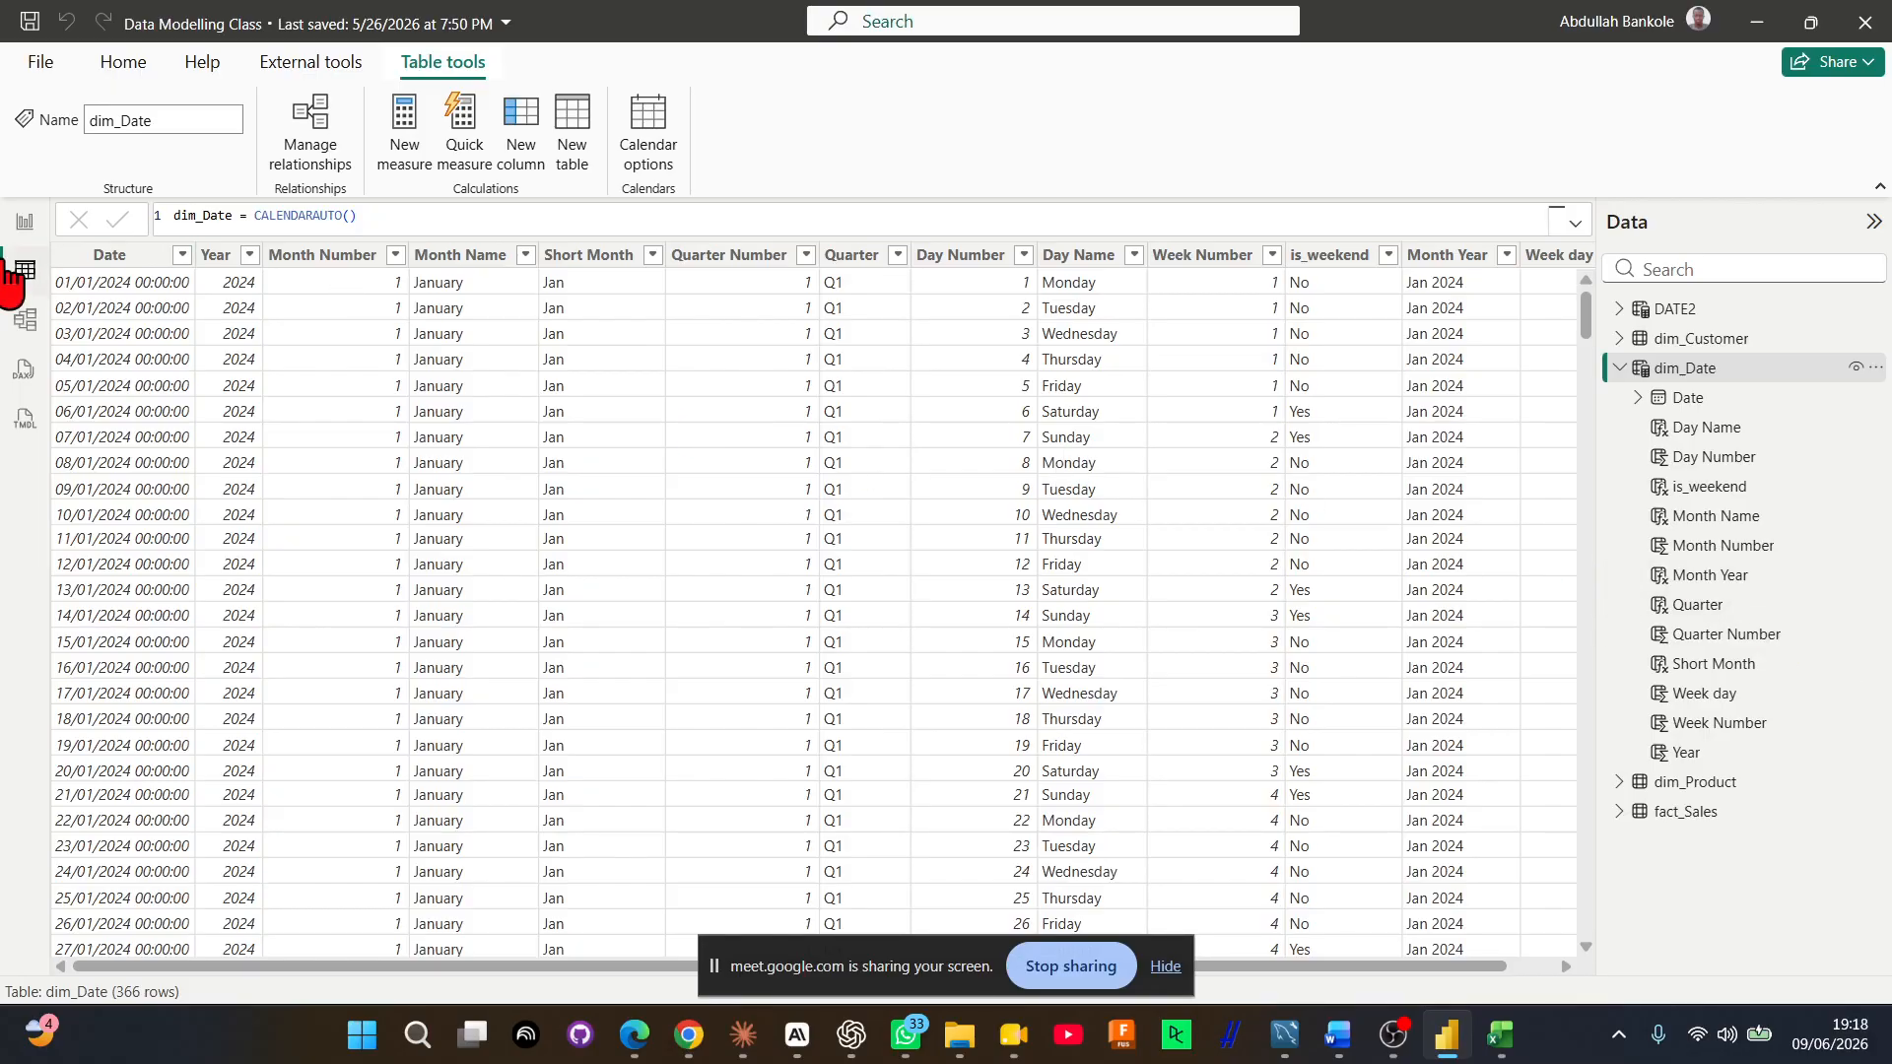
In the model diagram, move the dim_Date table to the free space below dim_Customer
{"action": "left_click", "coordinate": [27, 321]}
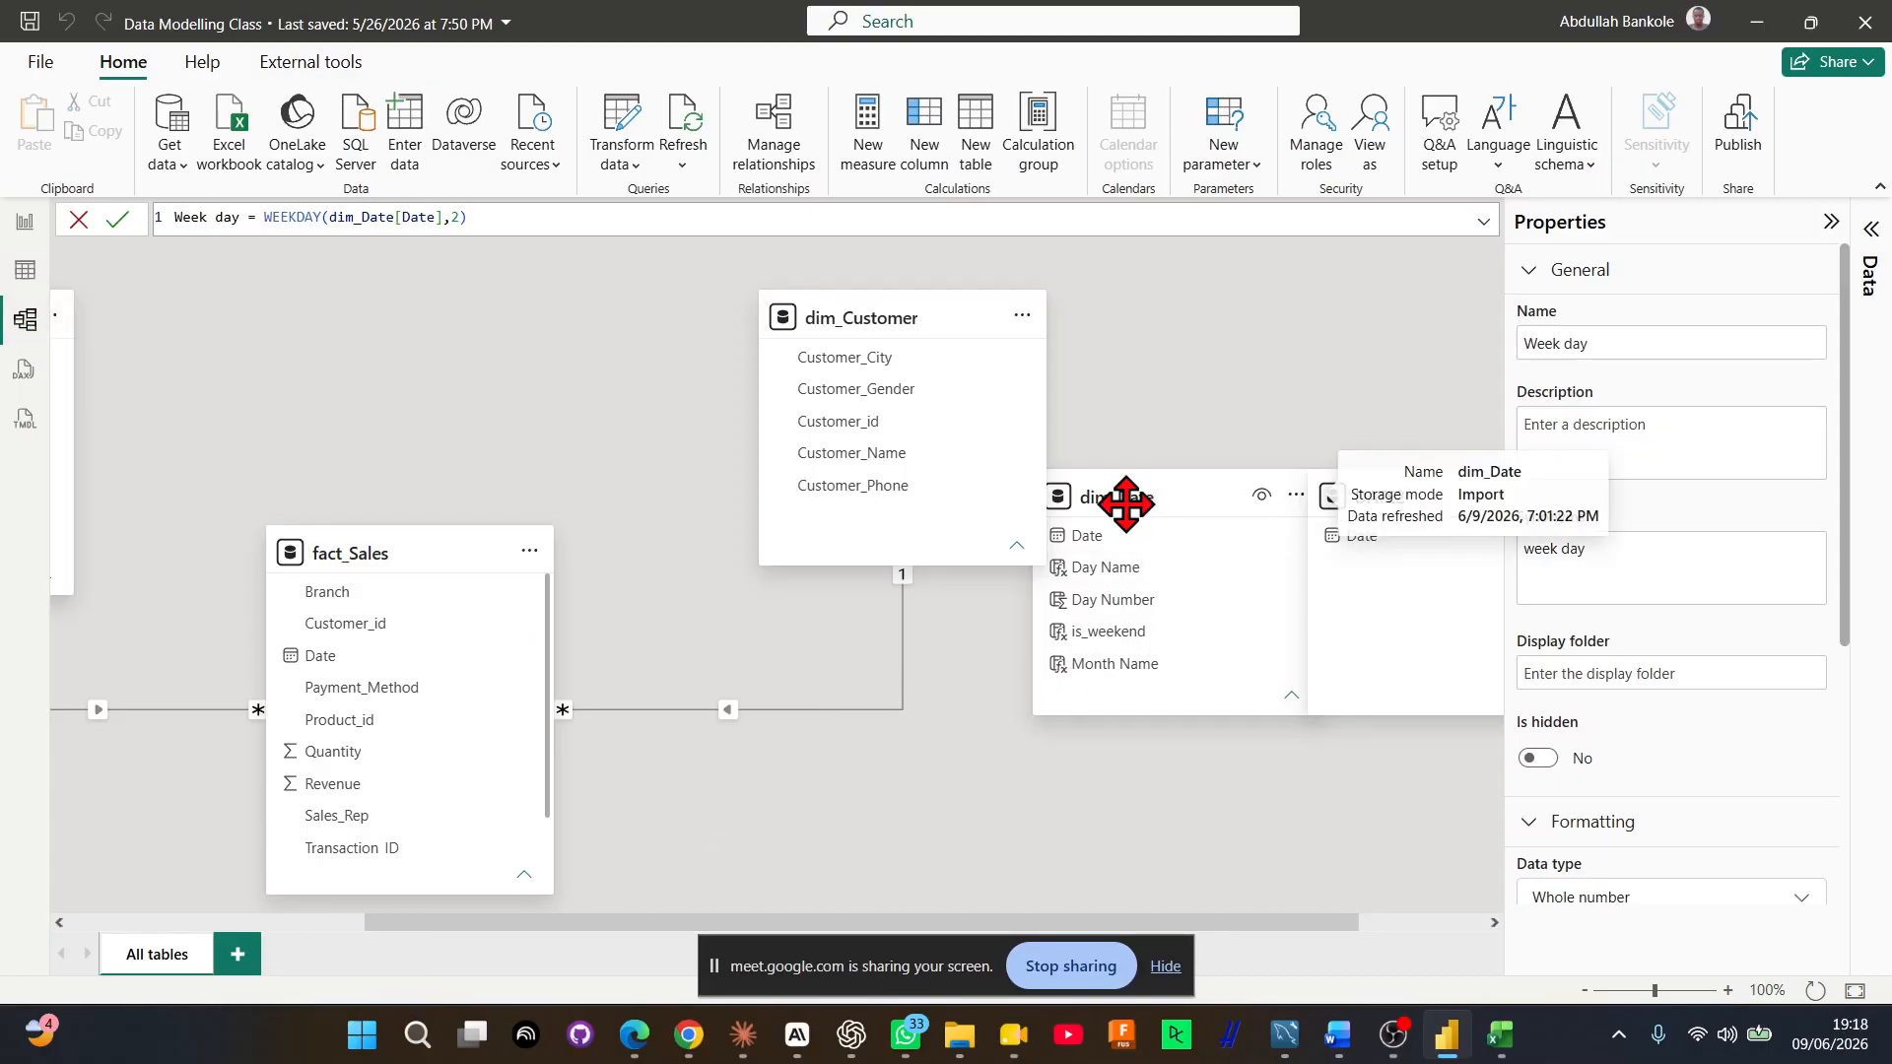
{"action": "left_click_drag", "start_coordinate": [1129, 487], "coordinate": [1076, 625]}
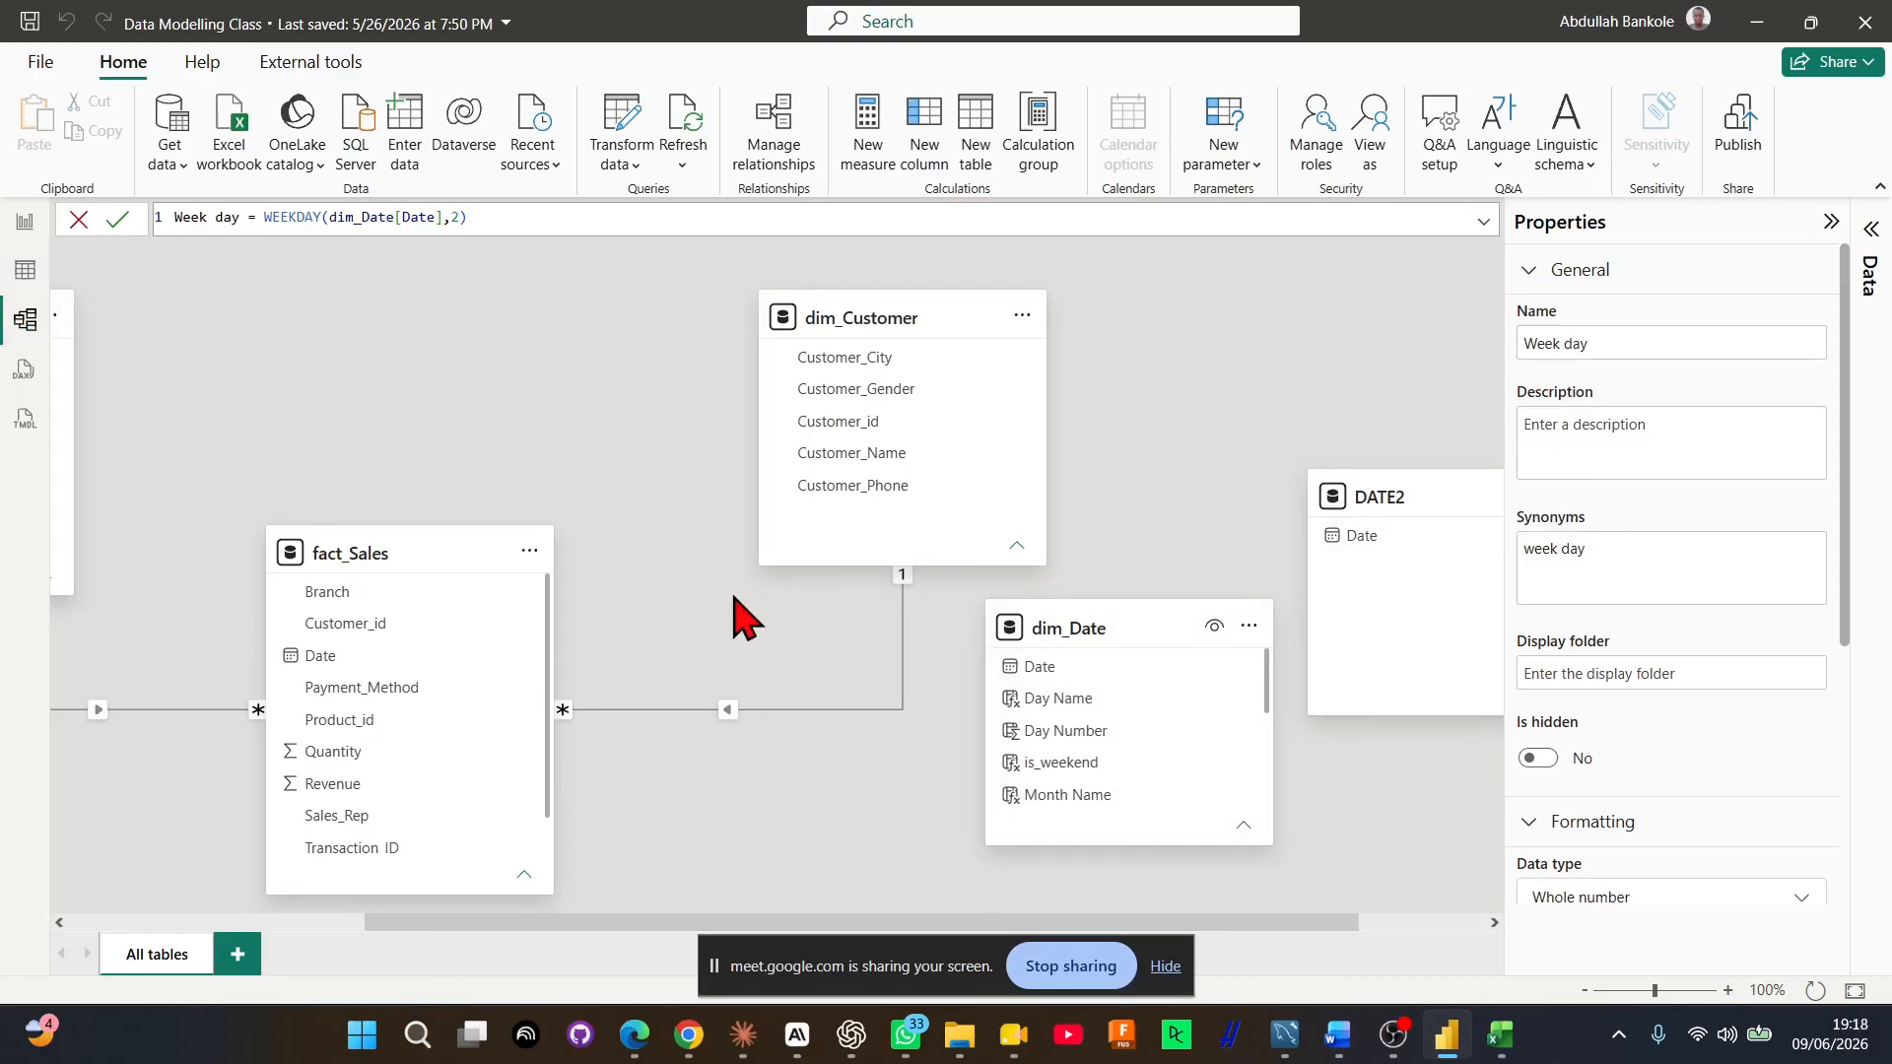
Add a new report page and create a table visual there from dim_Date's Month Name field
{"action": "left_click", "coordinate": [42, 239]}
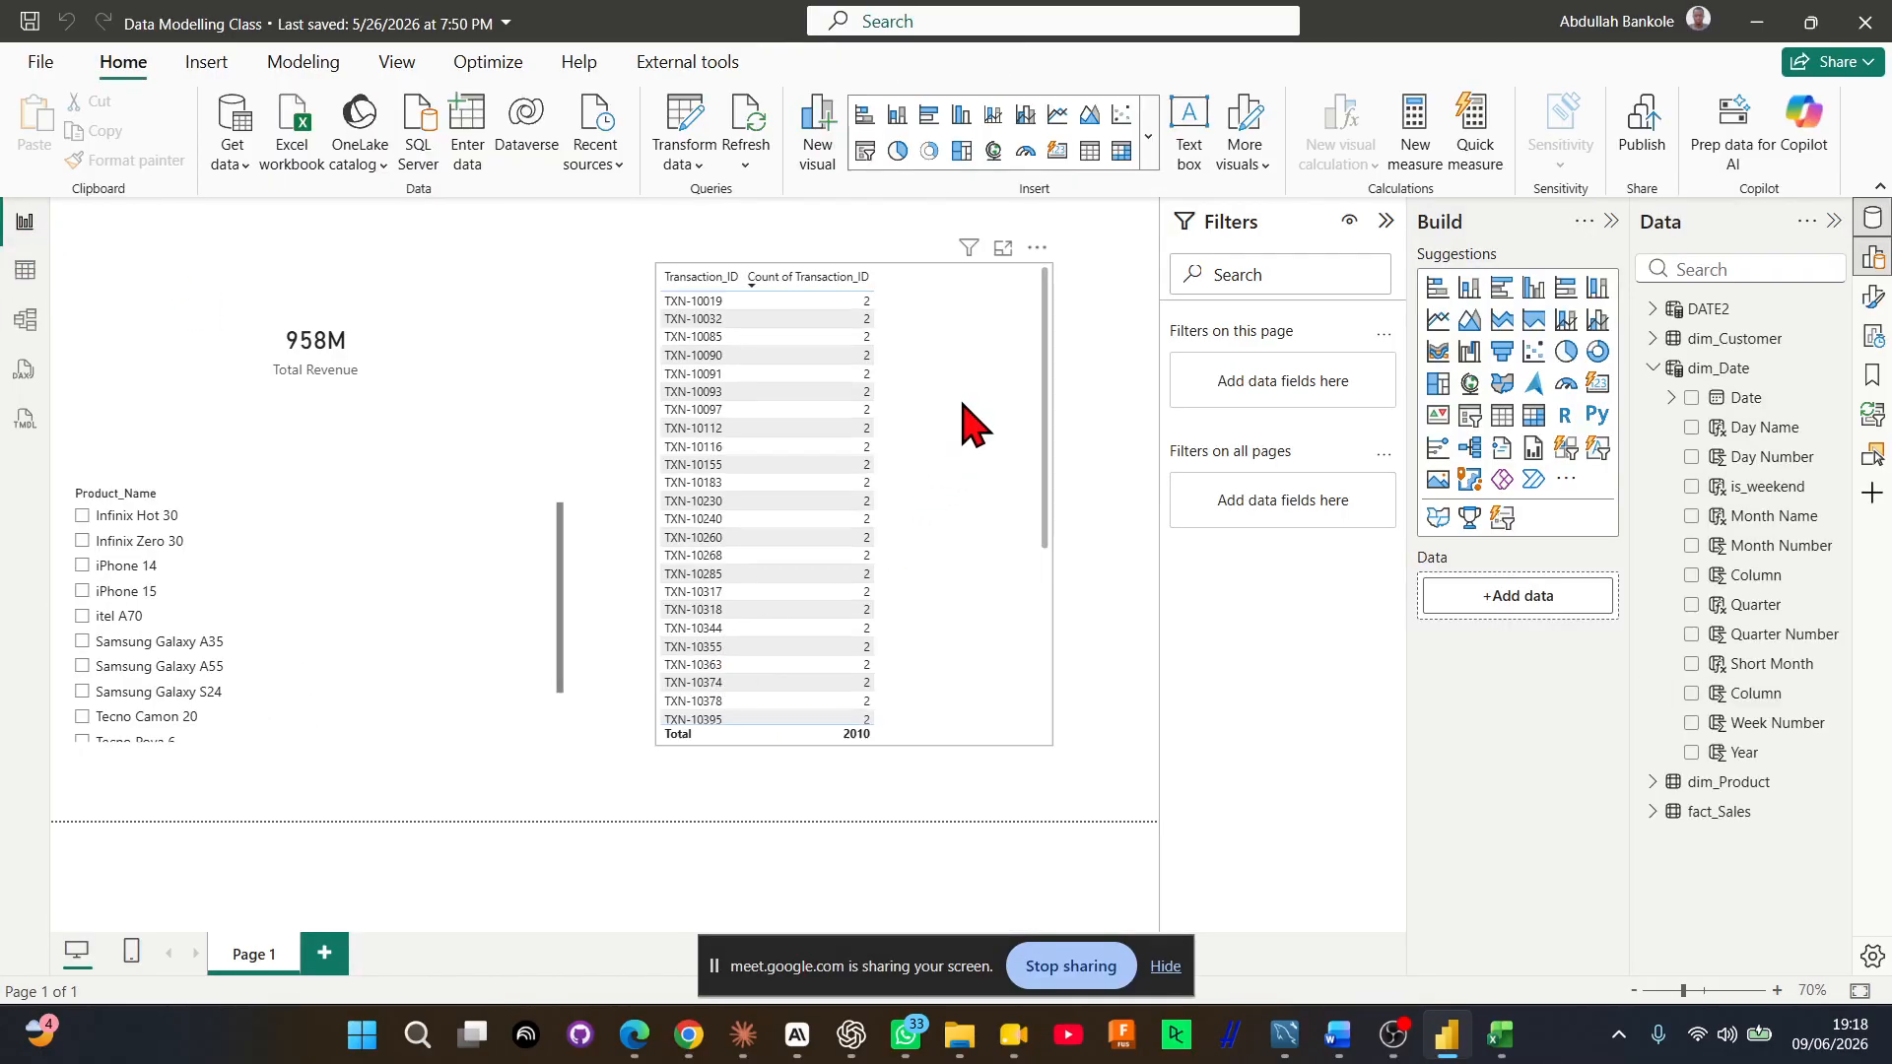
{"action": "left_click", "coordinate": [920, 435]}
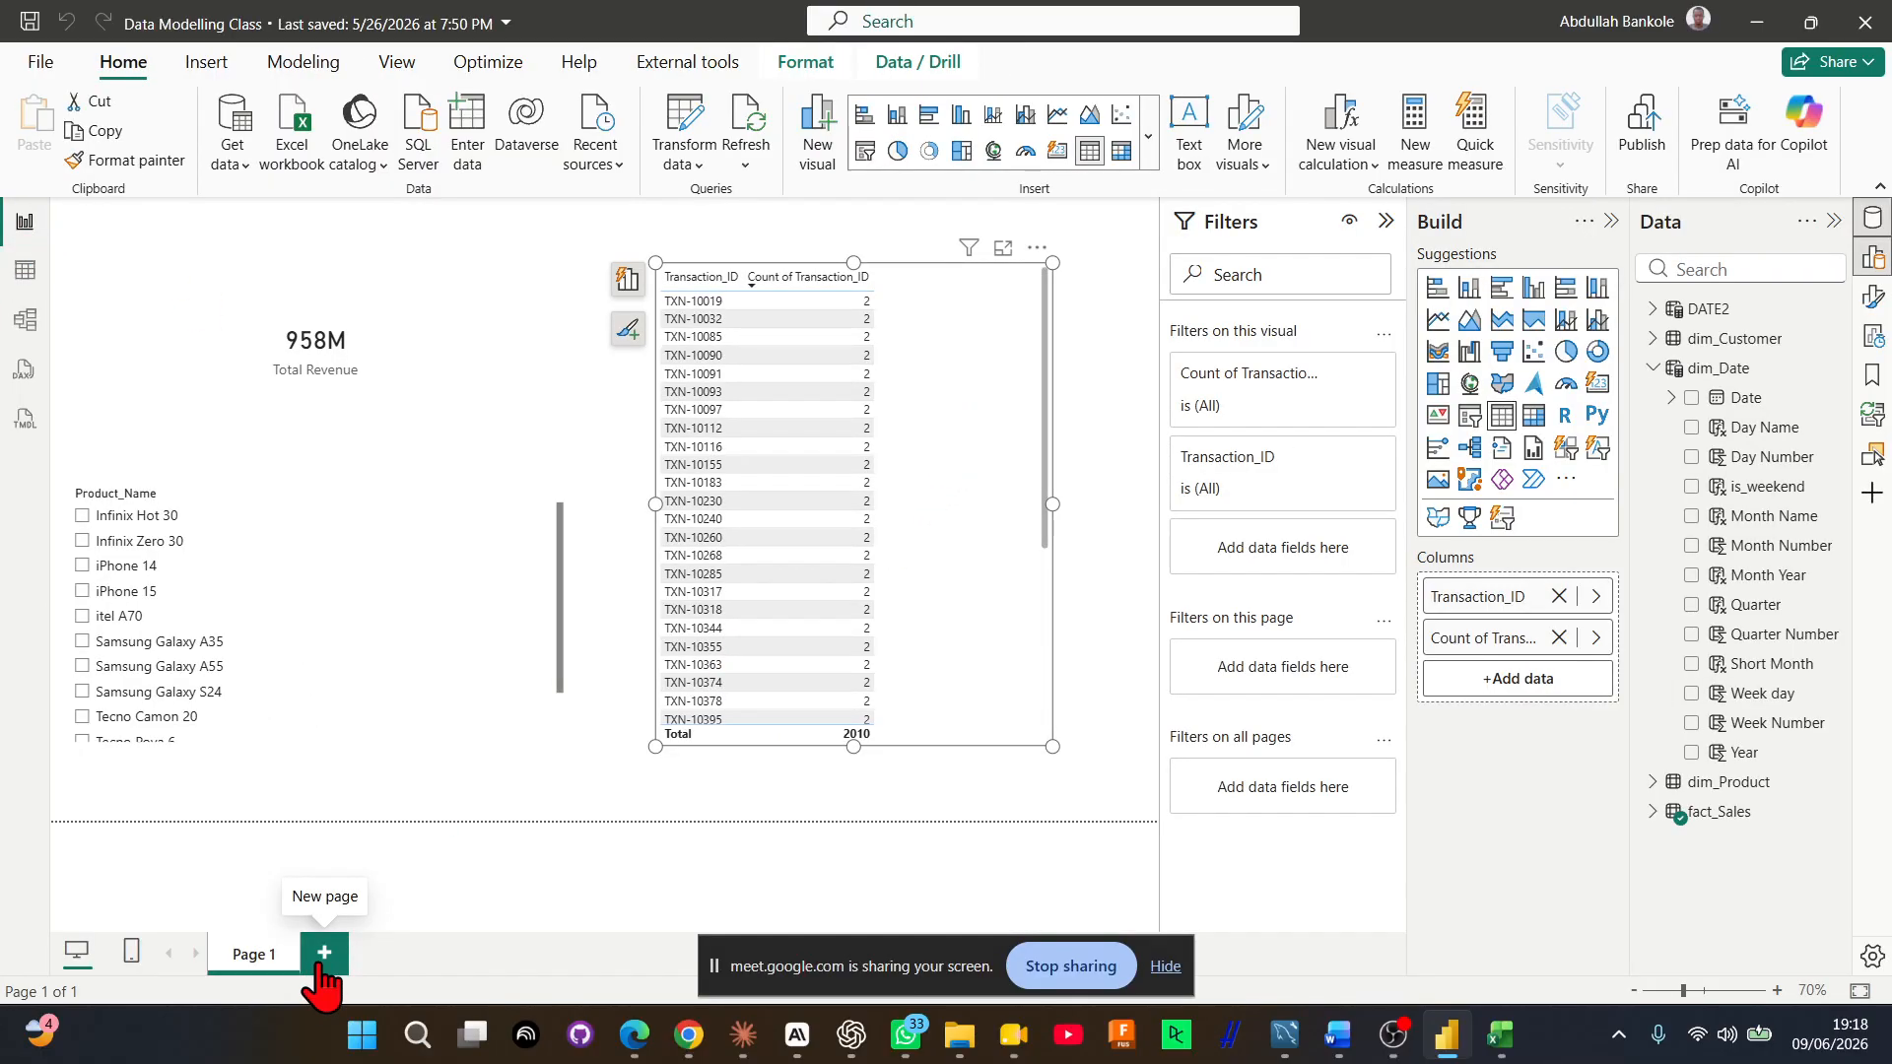
{"action": "left_click", "coordinate": [322, 953]}
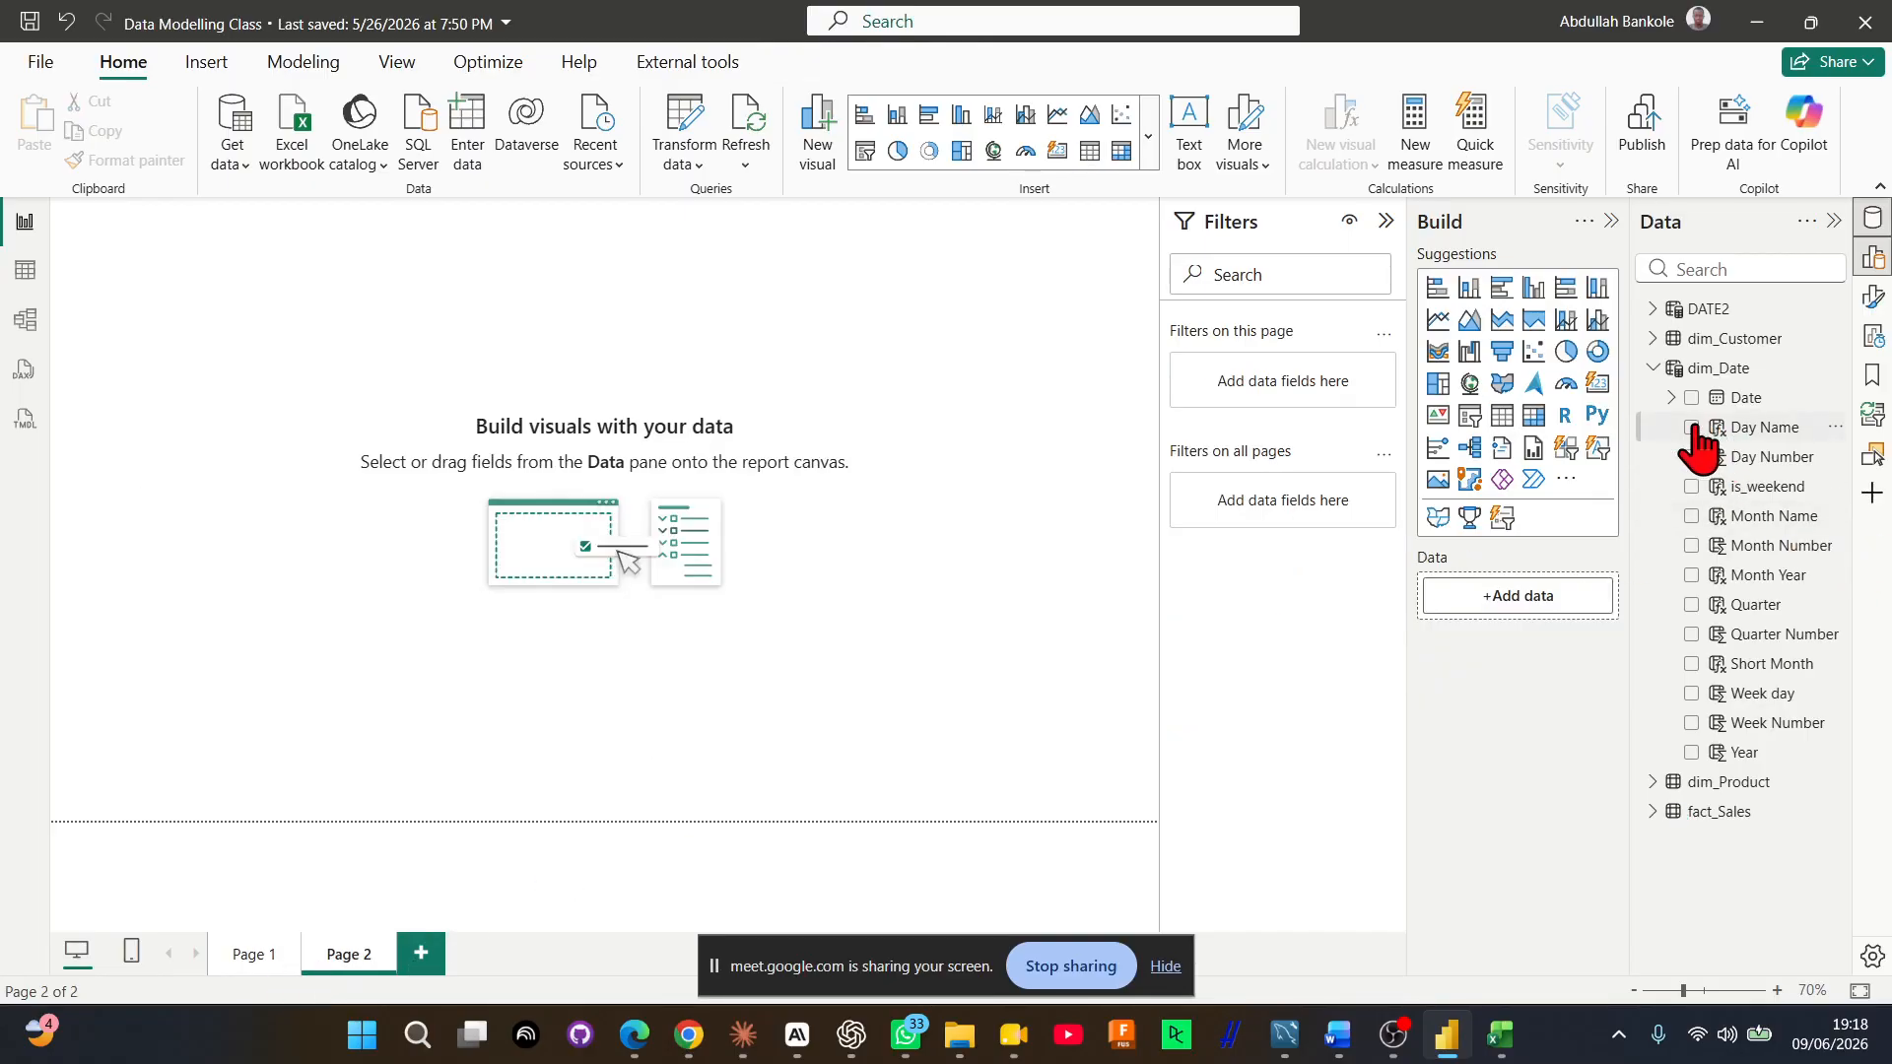
{"action": "left_click", "coordinate": [1691, 516]}
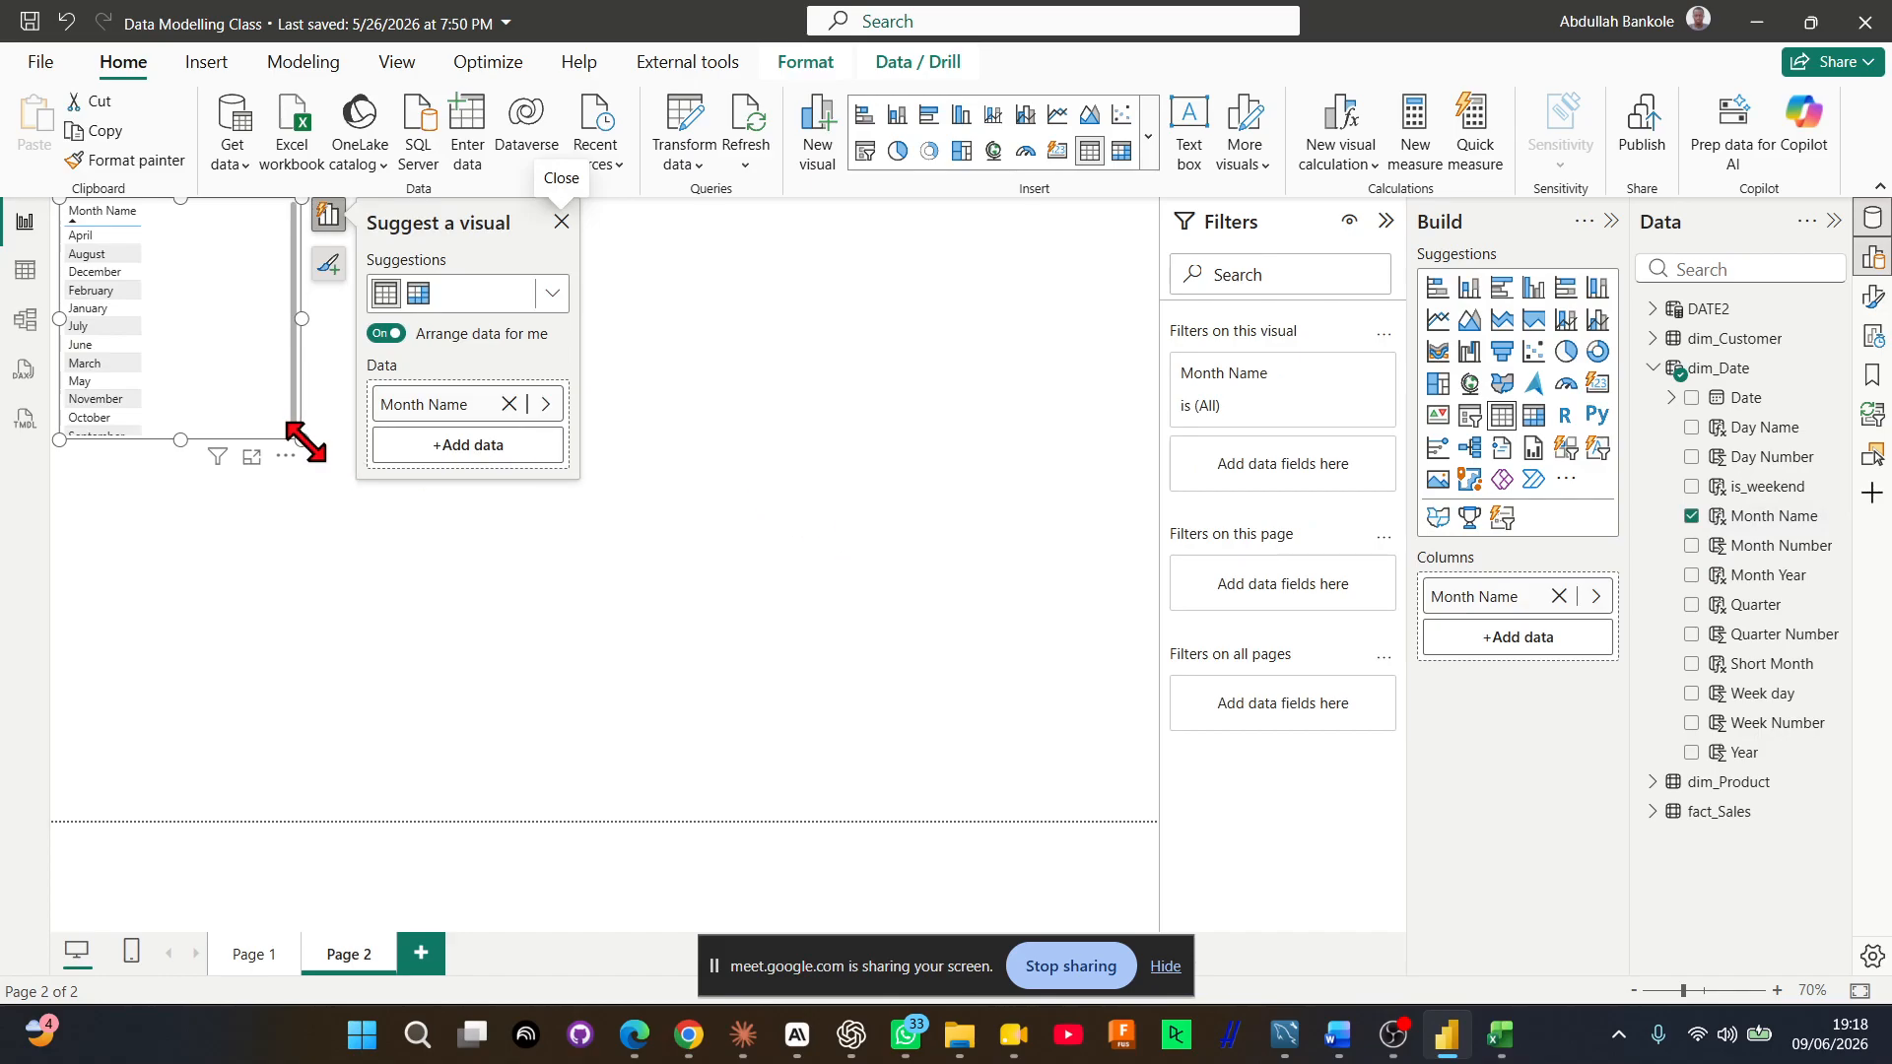
Enlarge the Month Name table visual and move it toward the middle of the page, with the page at 90% zoom
{"action": "left_click_drag", "start_coordinate": [301, 439], "coordinate": [443, 663]}
{"action": "left_click_drag", "start_coordinate": [325, 464], "coordinate": [744, 512]}
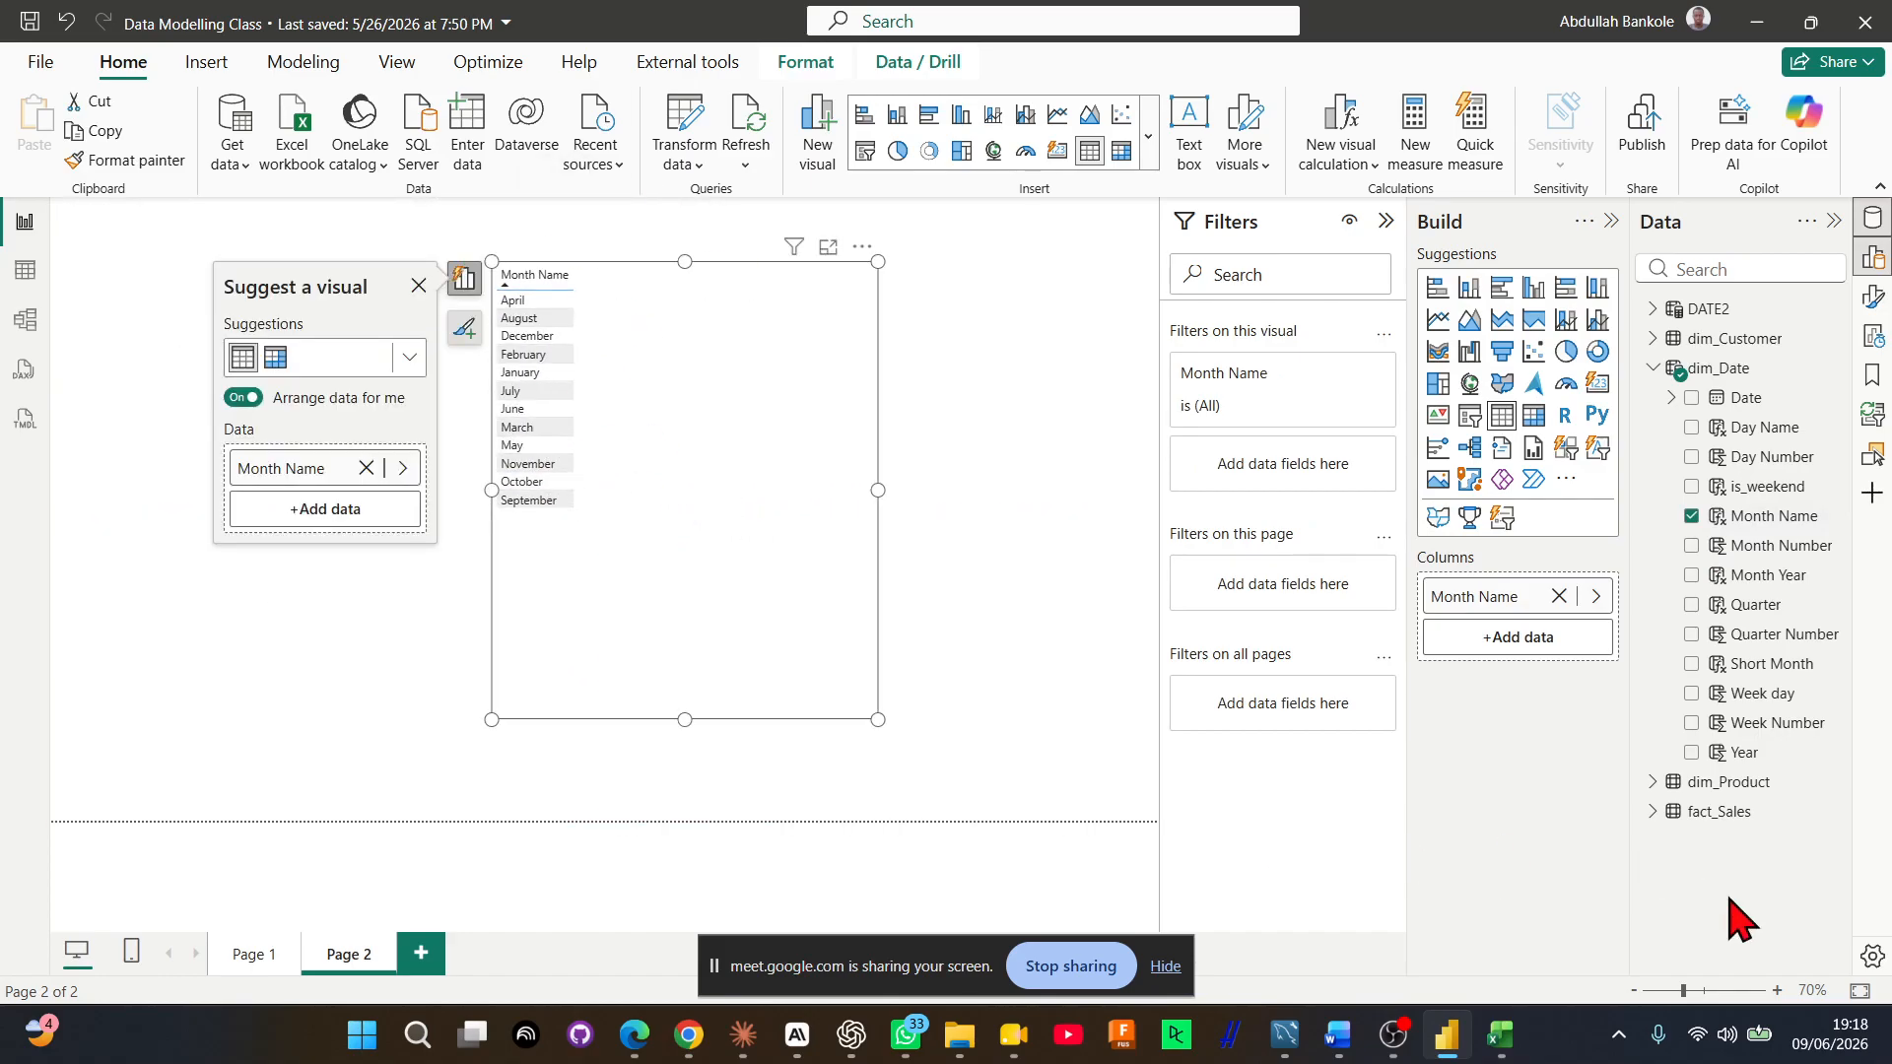
{"action": "left_click", "coordinate": [1776, 990]}
{"action": "left_click", "coordinate": [1776, 990]}
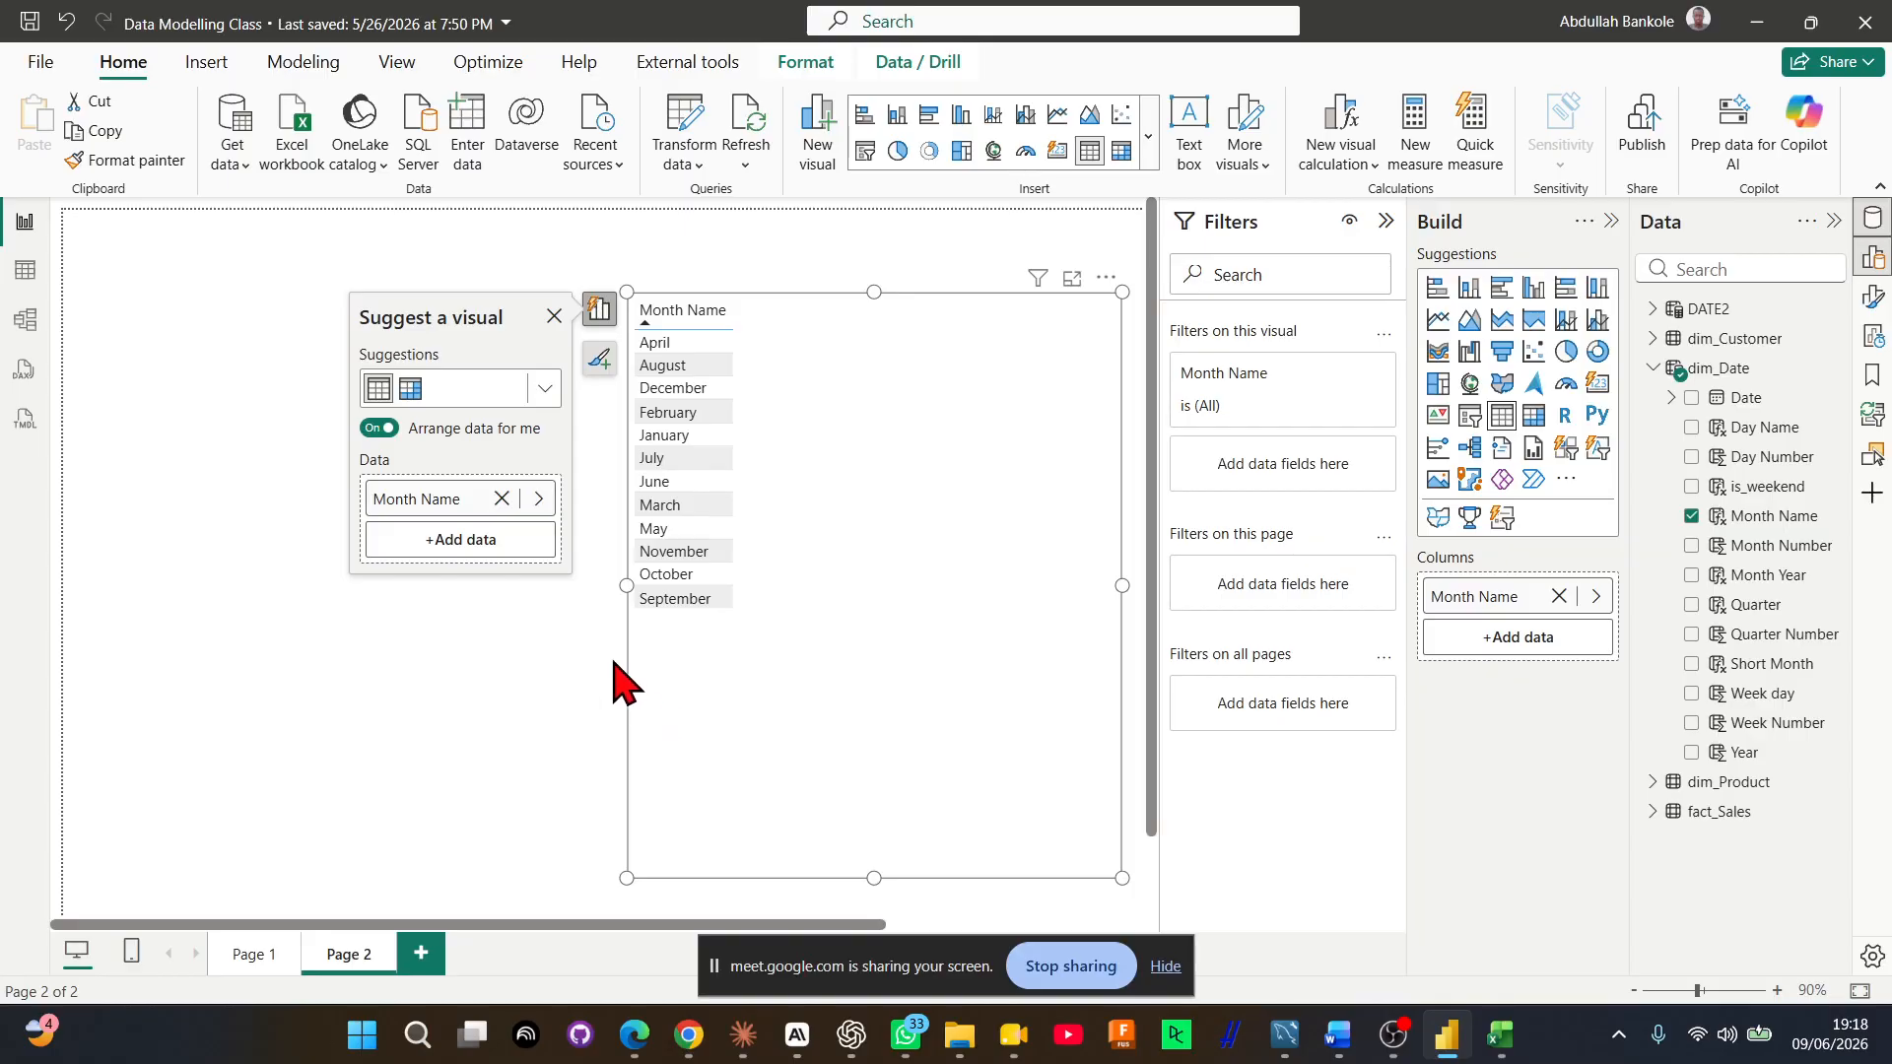
Sort dim_Date's Month Name column by Month Number and check the month order in the report's table visual
{"action": "left_click", "coordinate": [27, 270]}
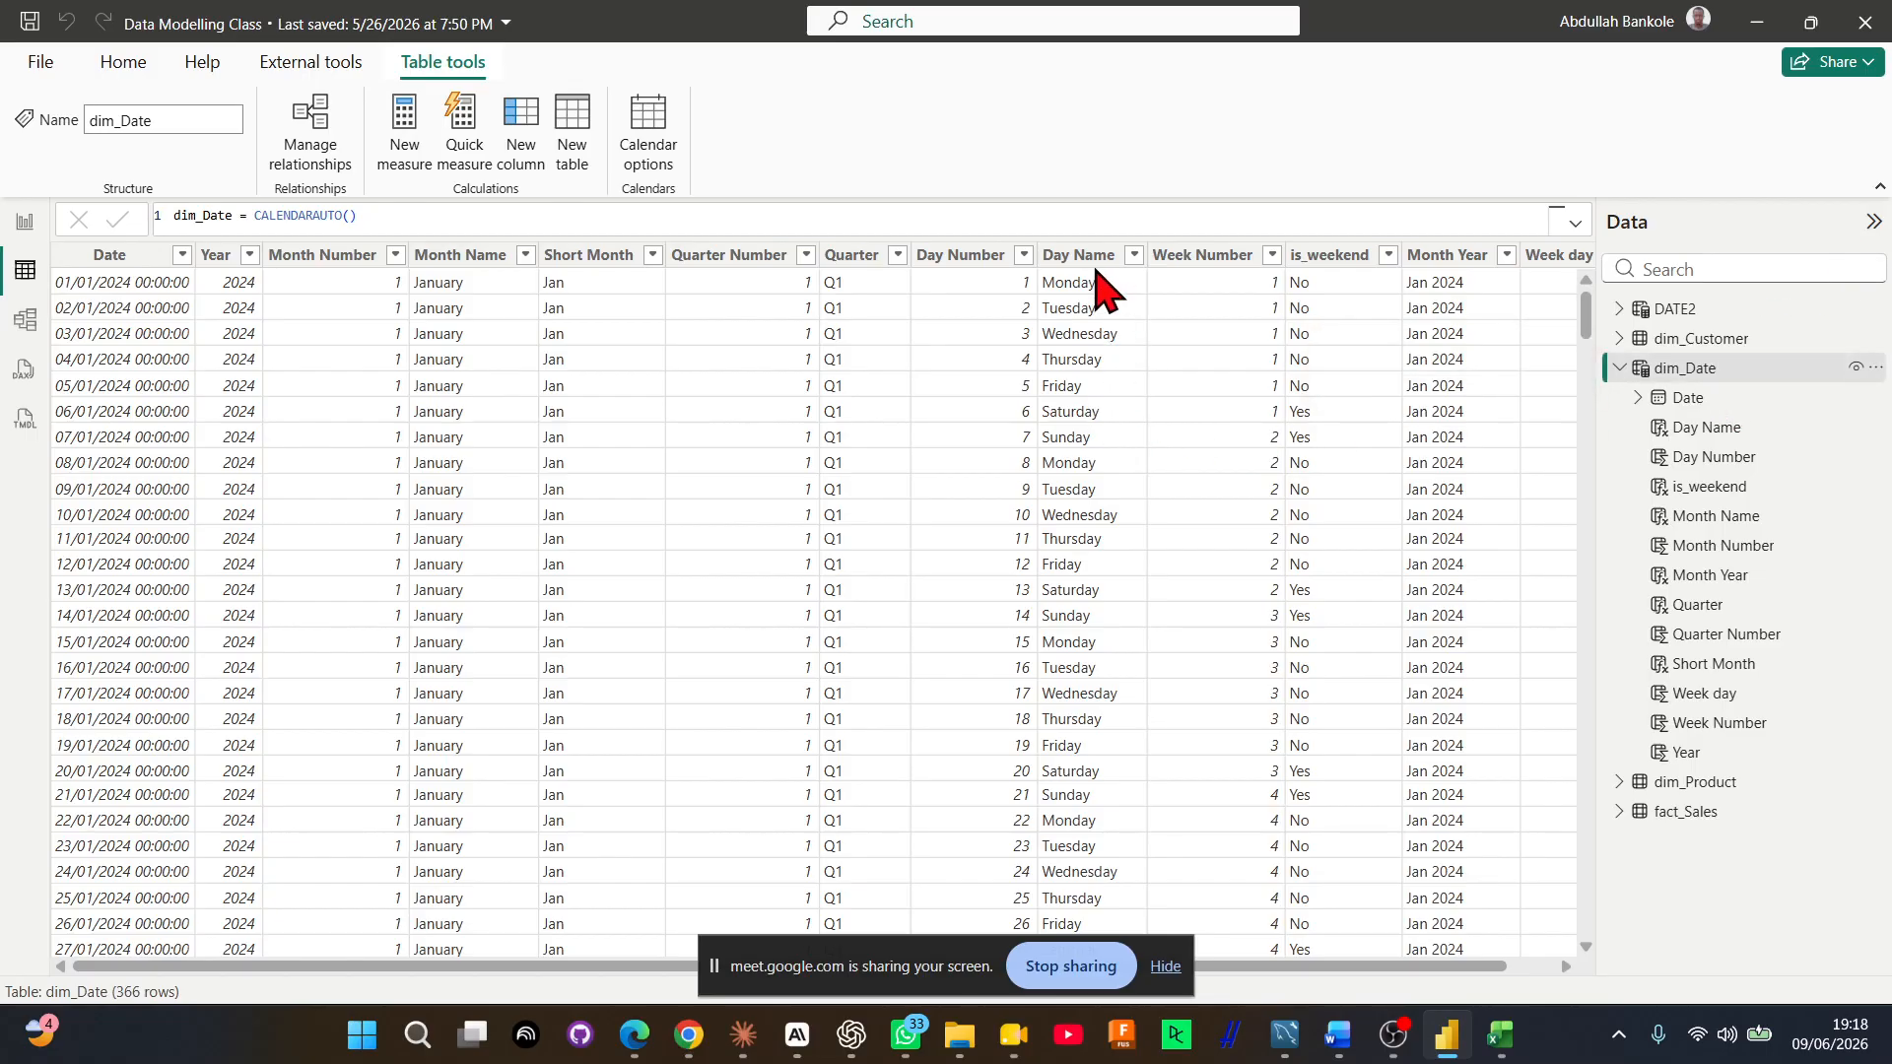
{"action": "left_click", "coordinate": [474, 266]}
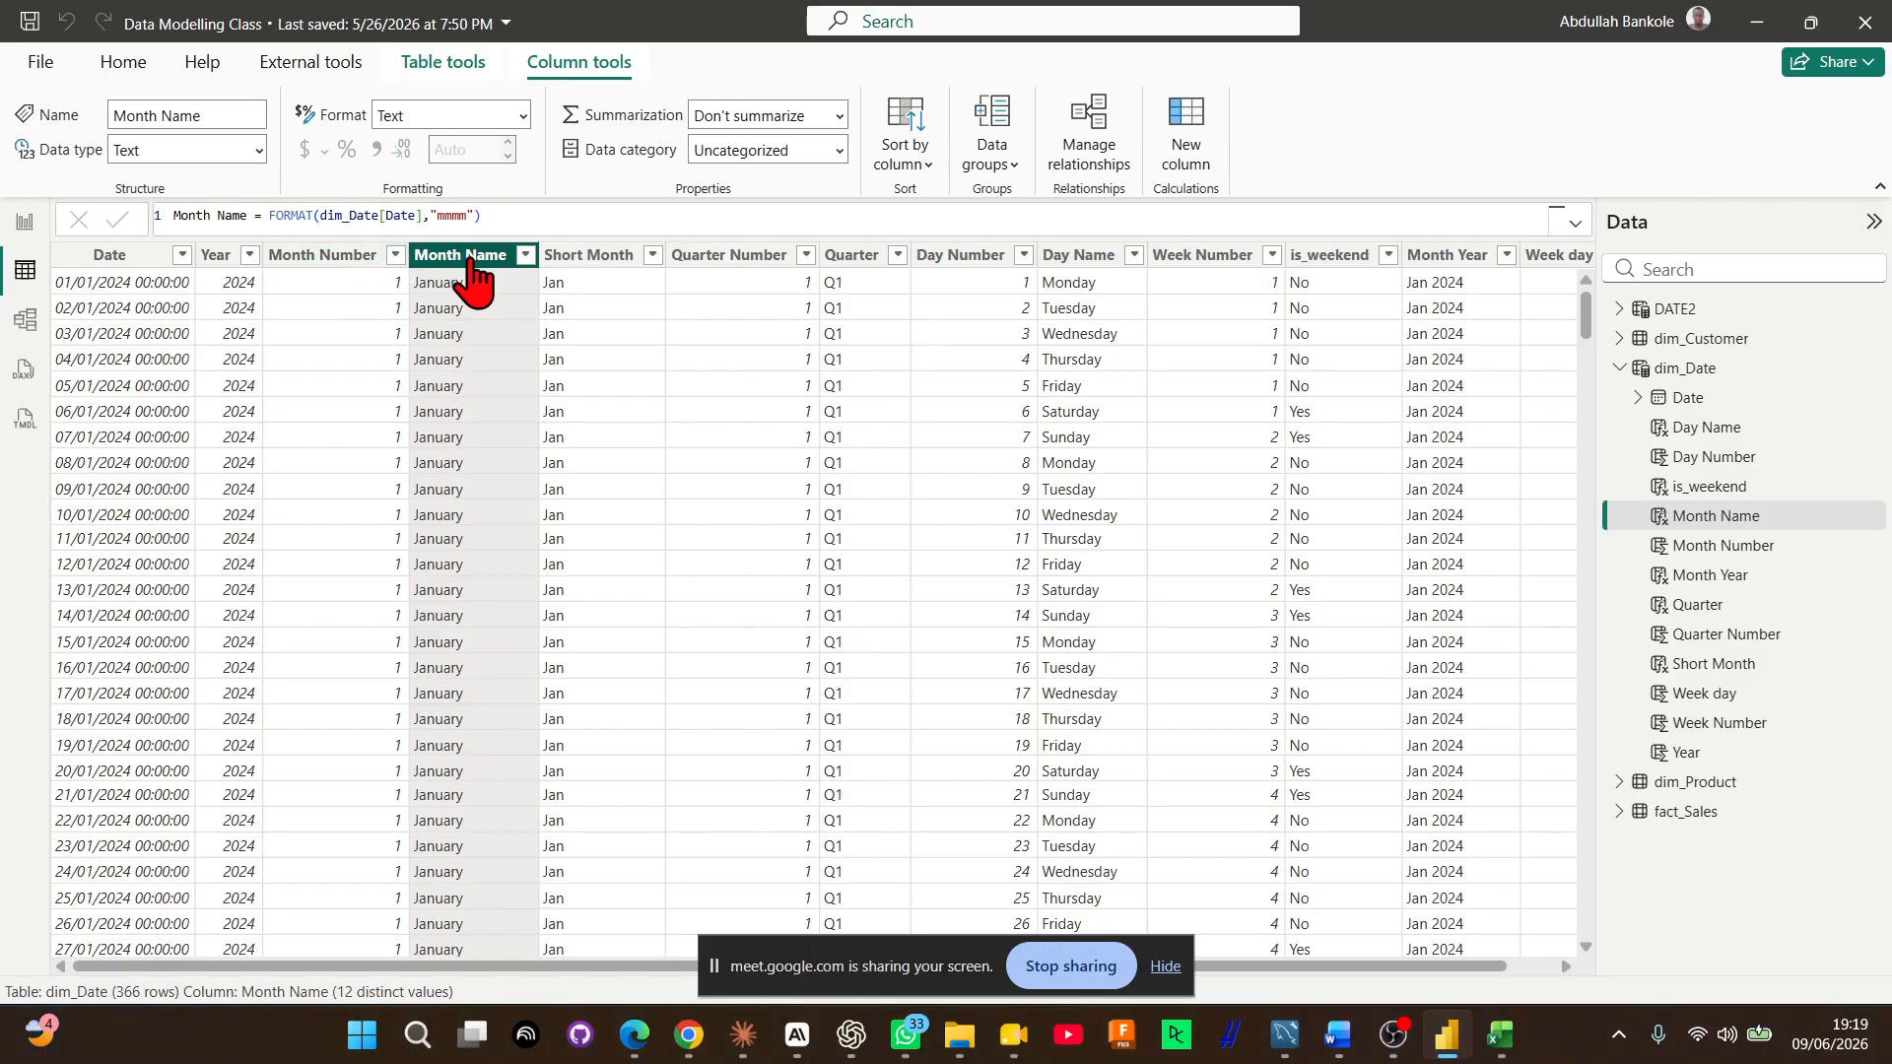
{"action": "left_click", "coordinate": [920, 169]}
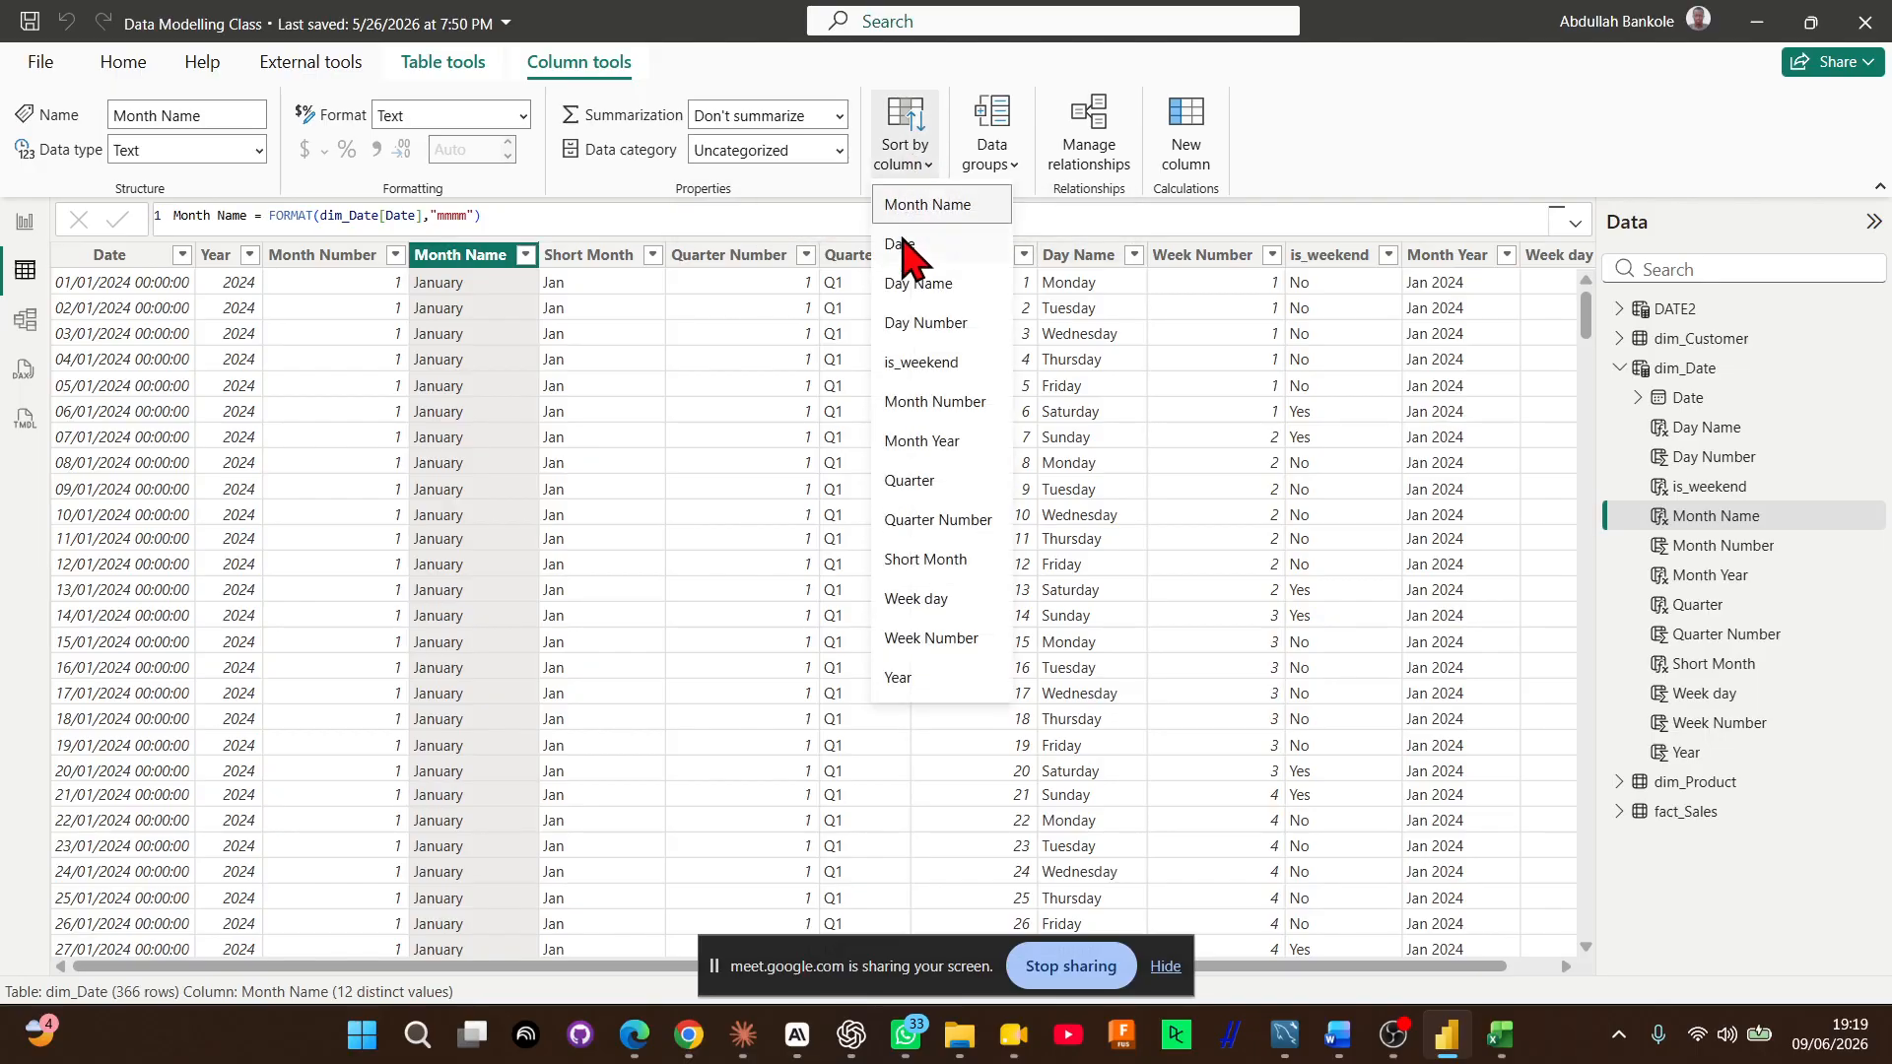
{"action": "left_click", "coordinate": [914, 404]}
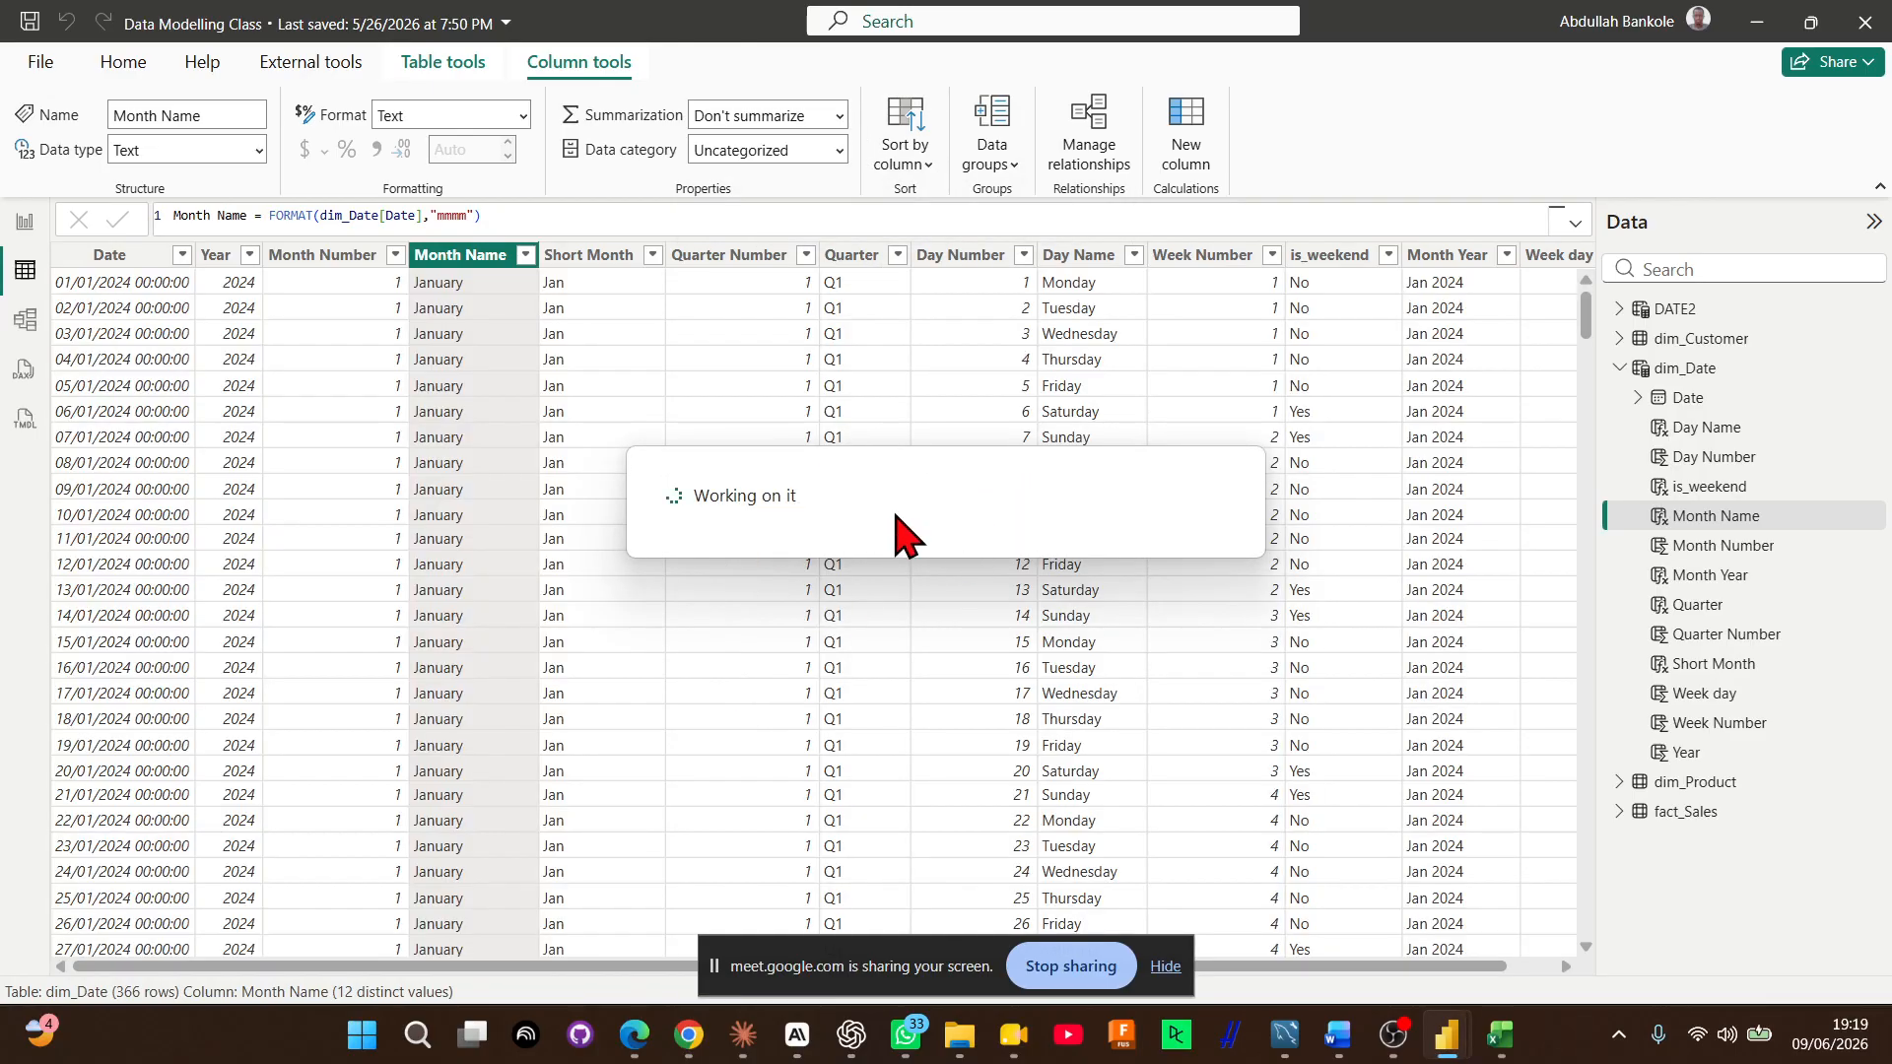
{"action": "left_click", "coordinate": [21, 225]}
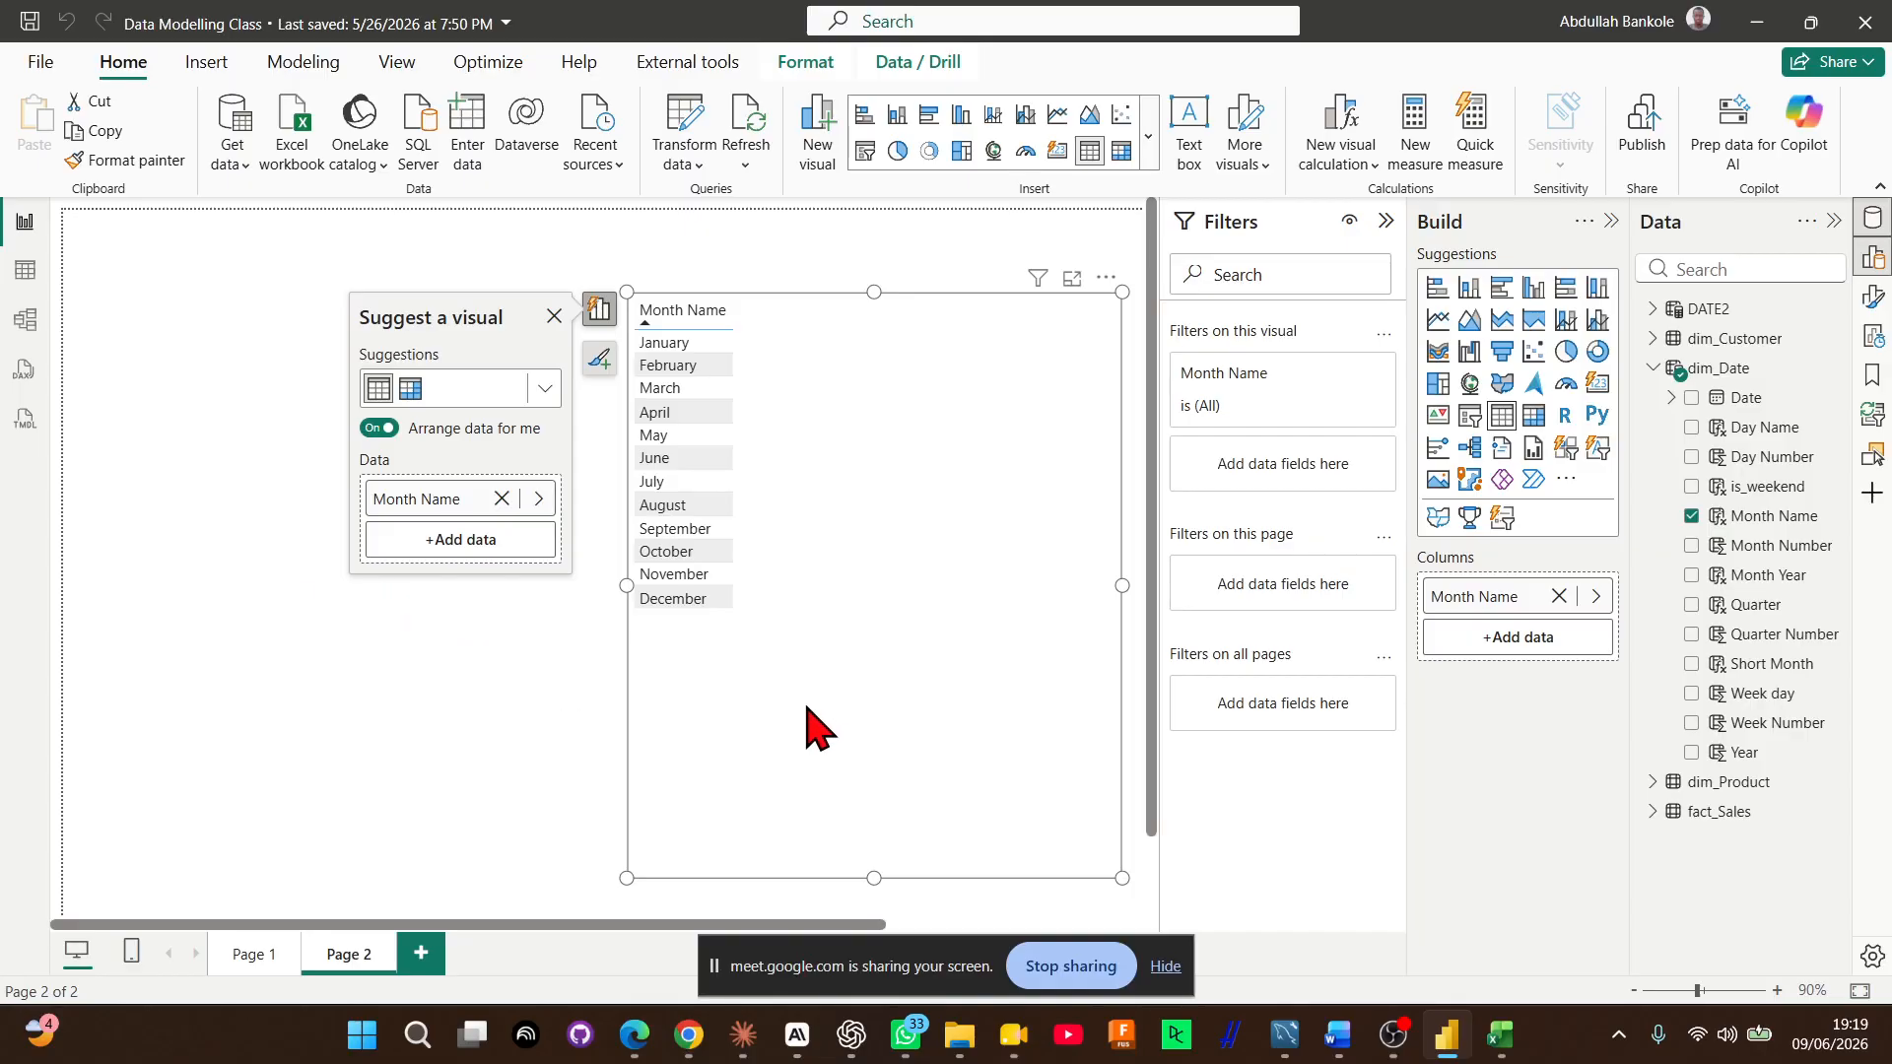
{"action": "left_click", "coordinate": [26, 272]}
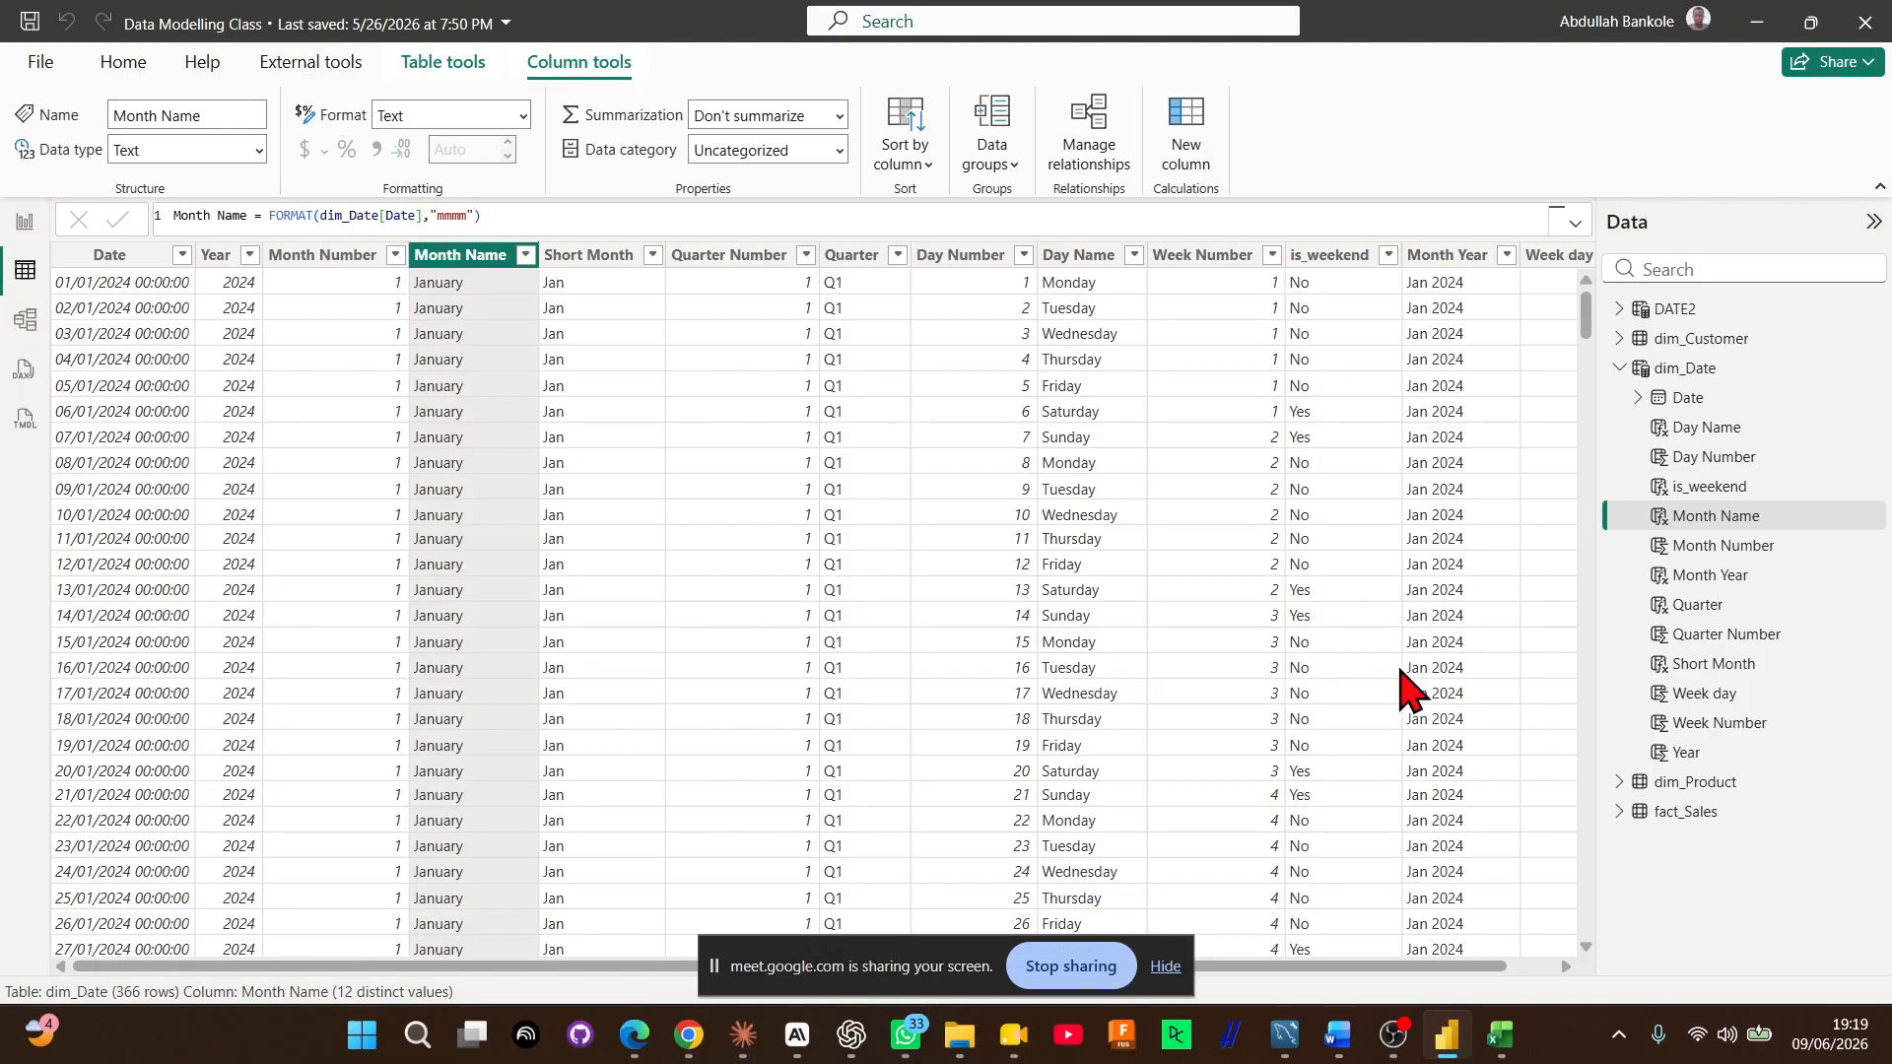
{"action": "left_click", "coordinate": [648, 520]}
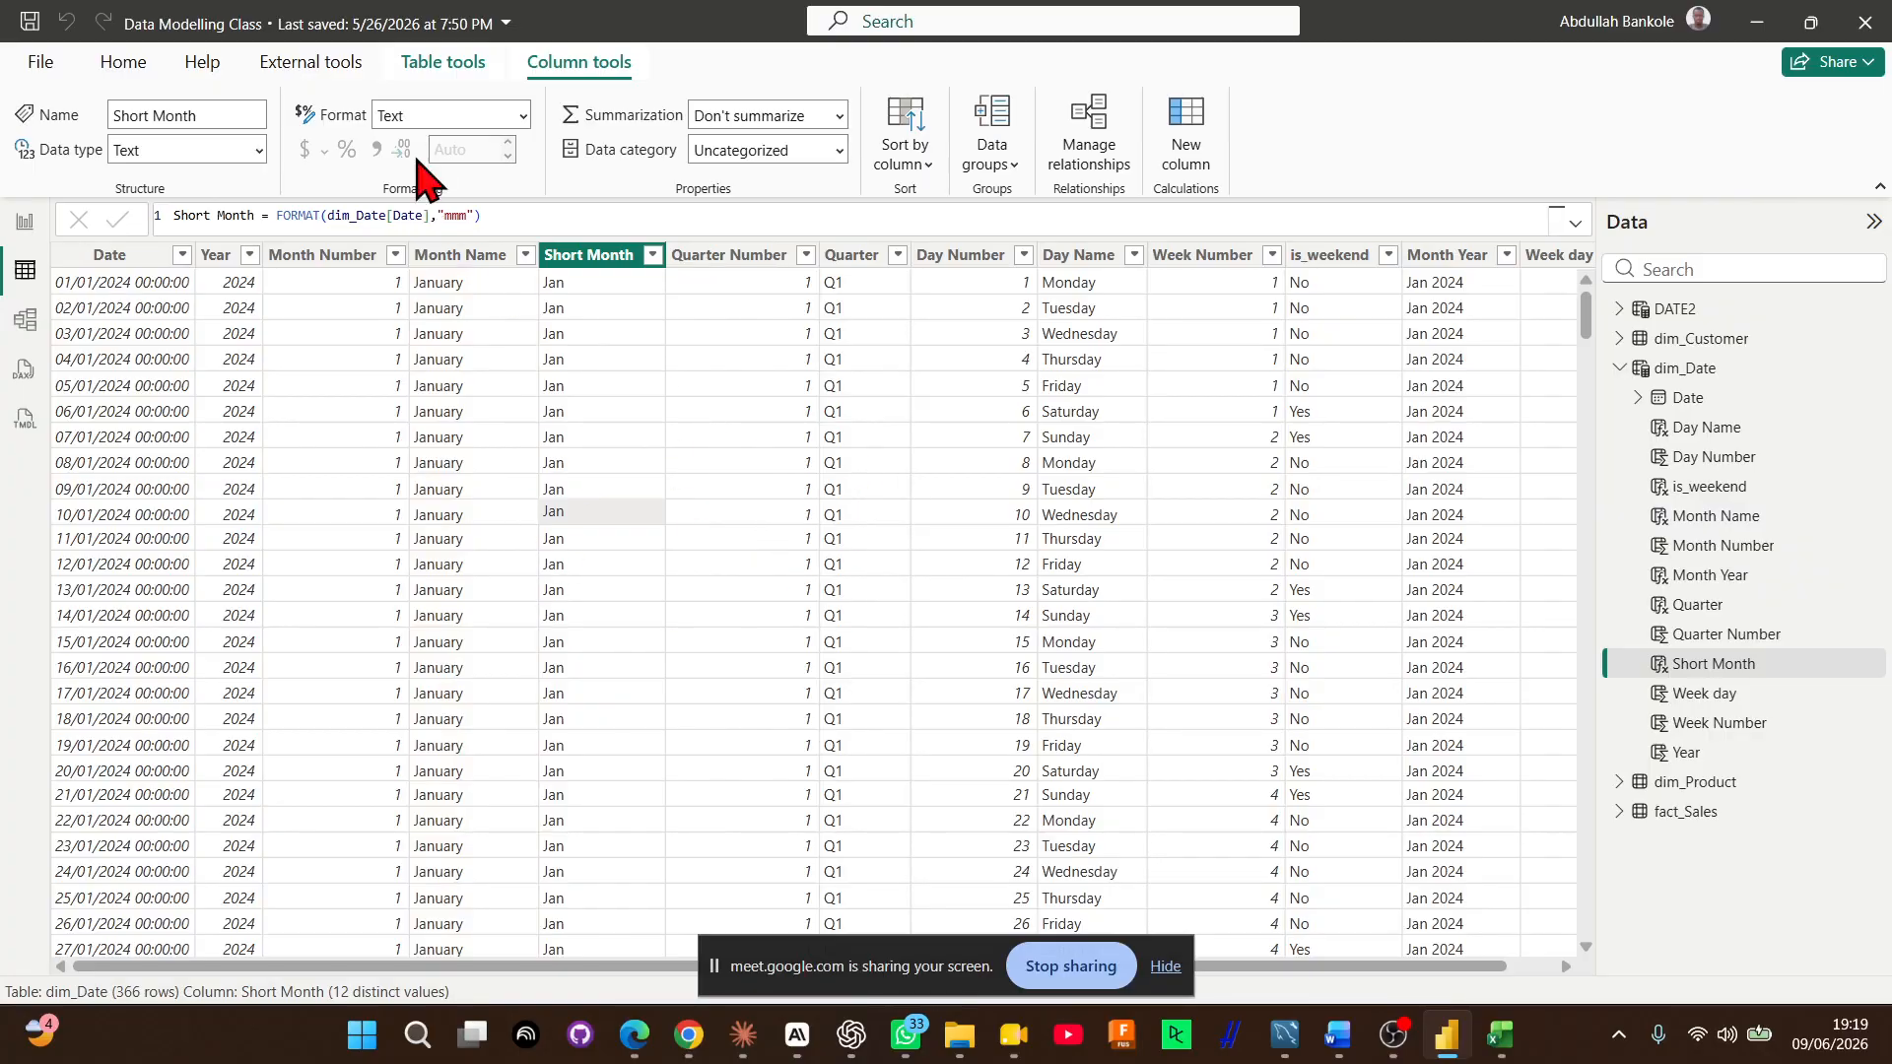
{"action": "left_click", "coordinate": [443, 67]}
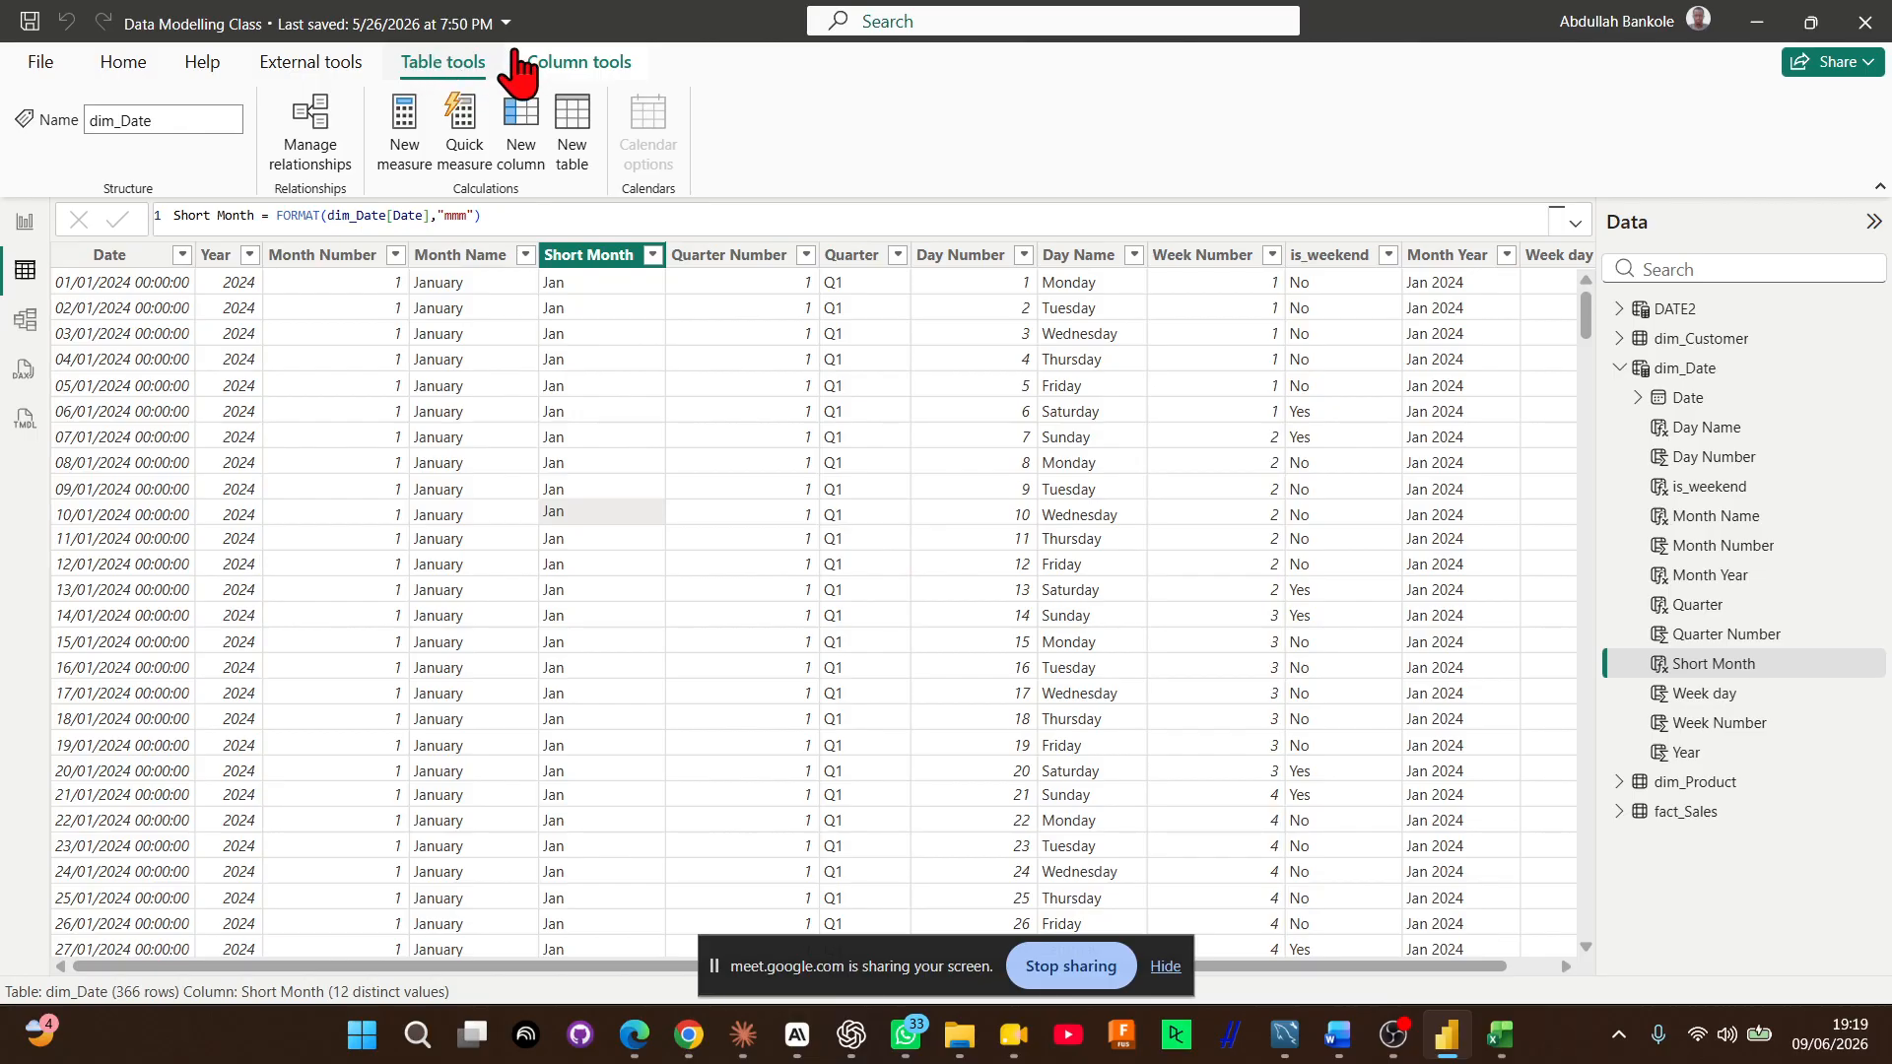
{"action": "left_click", "coordinate": [572, 71]}
{"action": "left_click", "coordinate": [270, 69]}
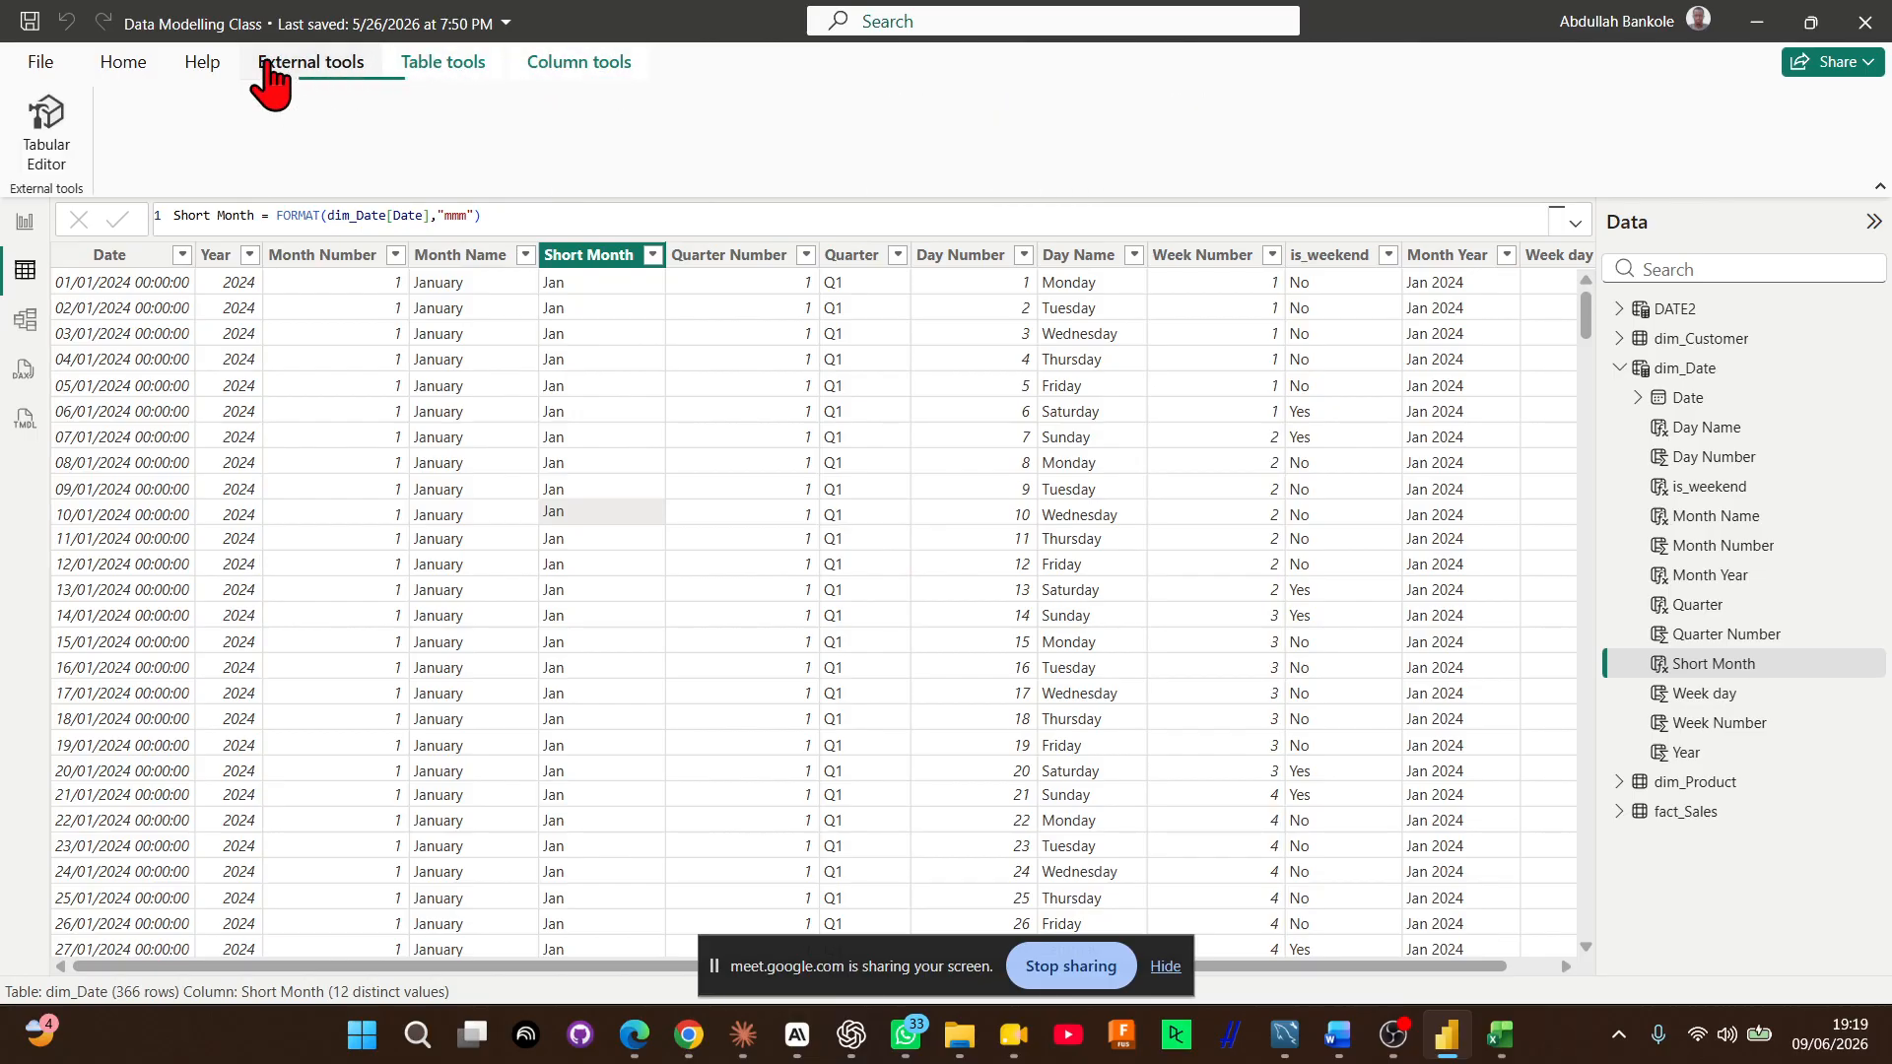
{"action": "left_click", "coordinate": [124, 65]}
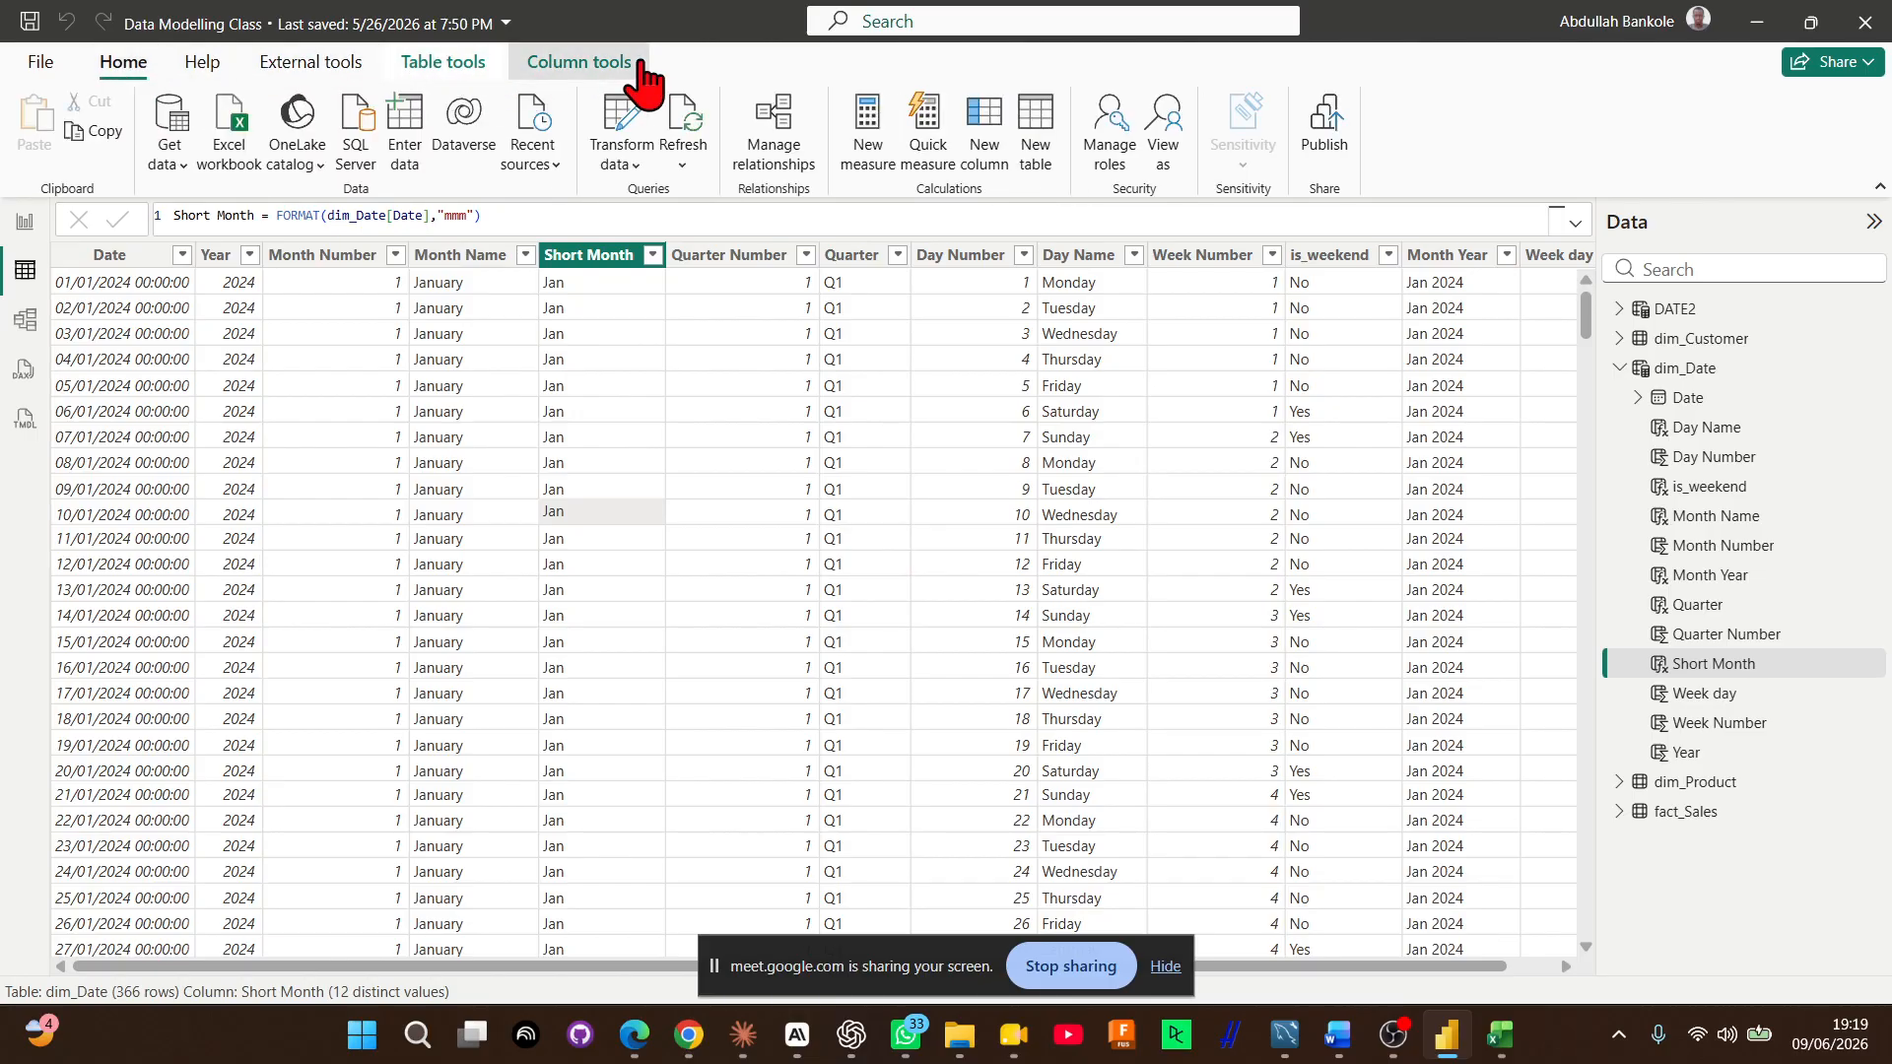
{"action": "left_click", "coordinate": [532, 71]}
{"action": "left_click", "coordinate": [417, 83]}
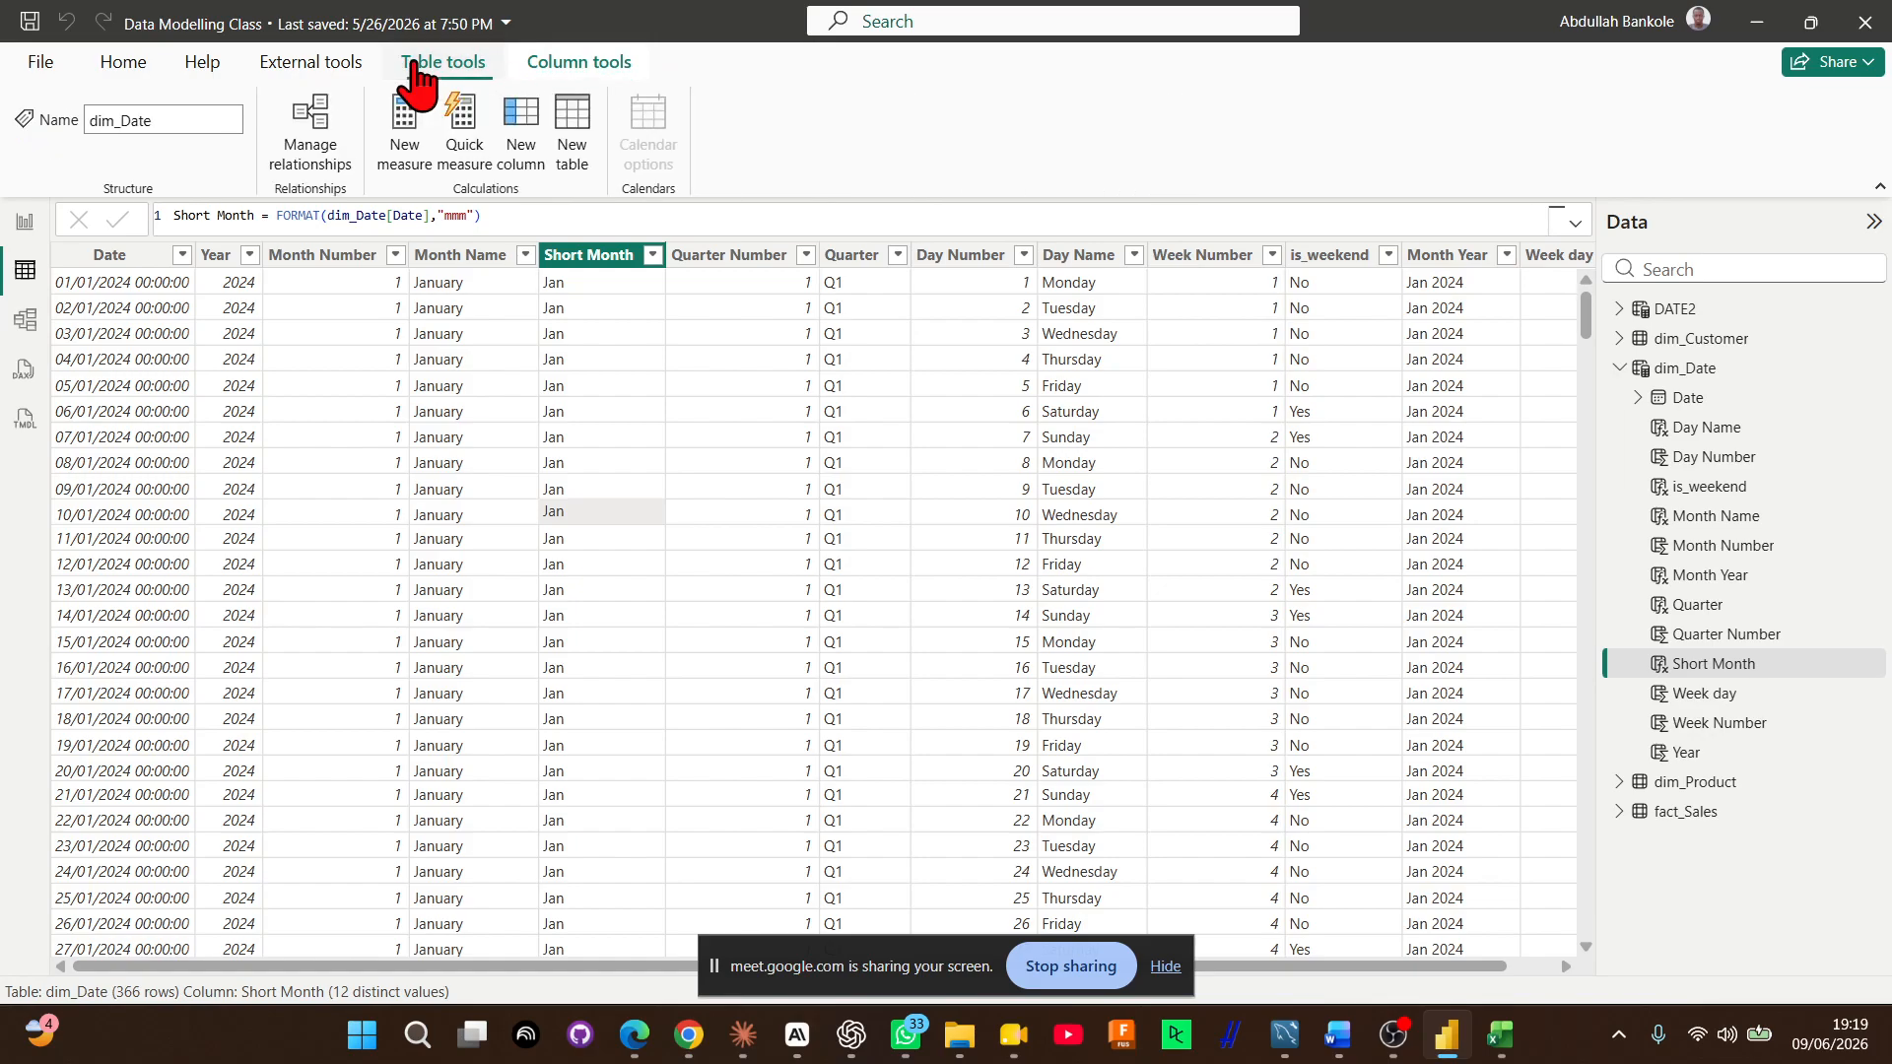
{"action": "left_click", "coordinate": [562, 65]}
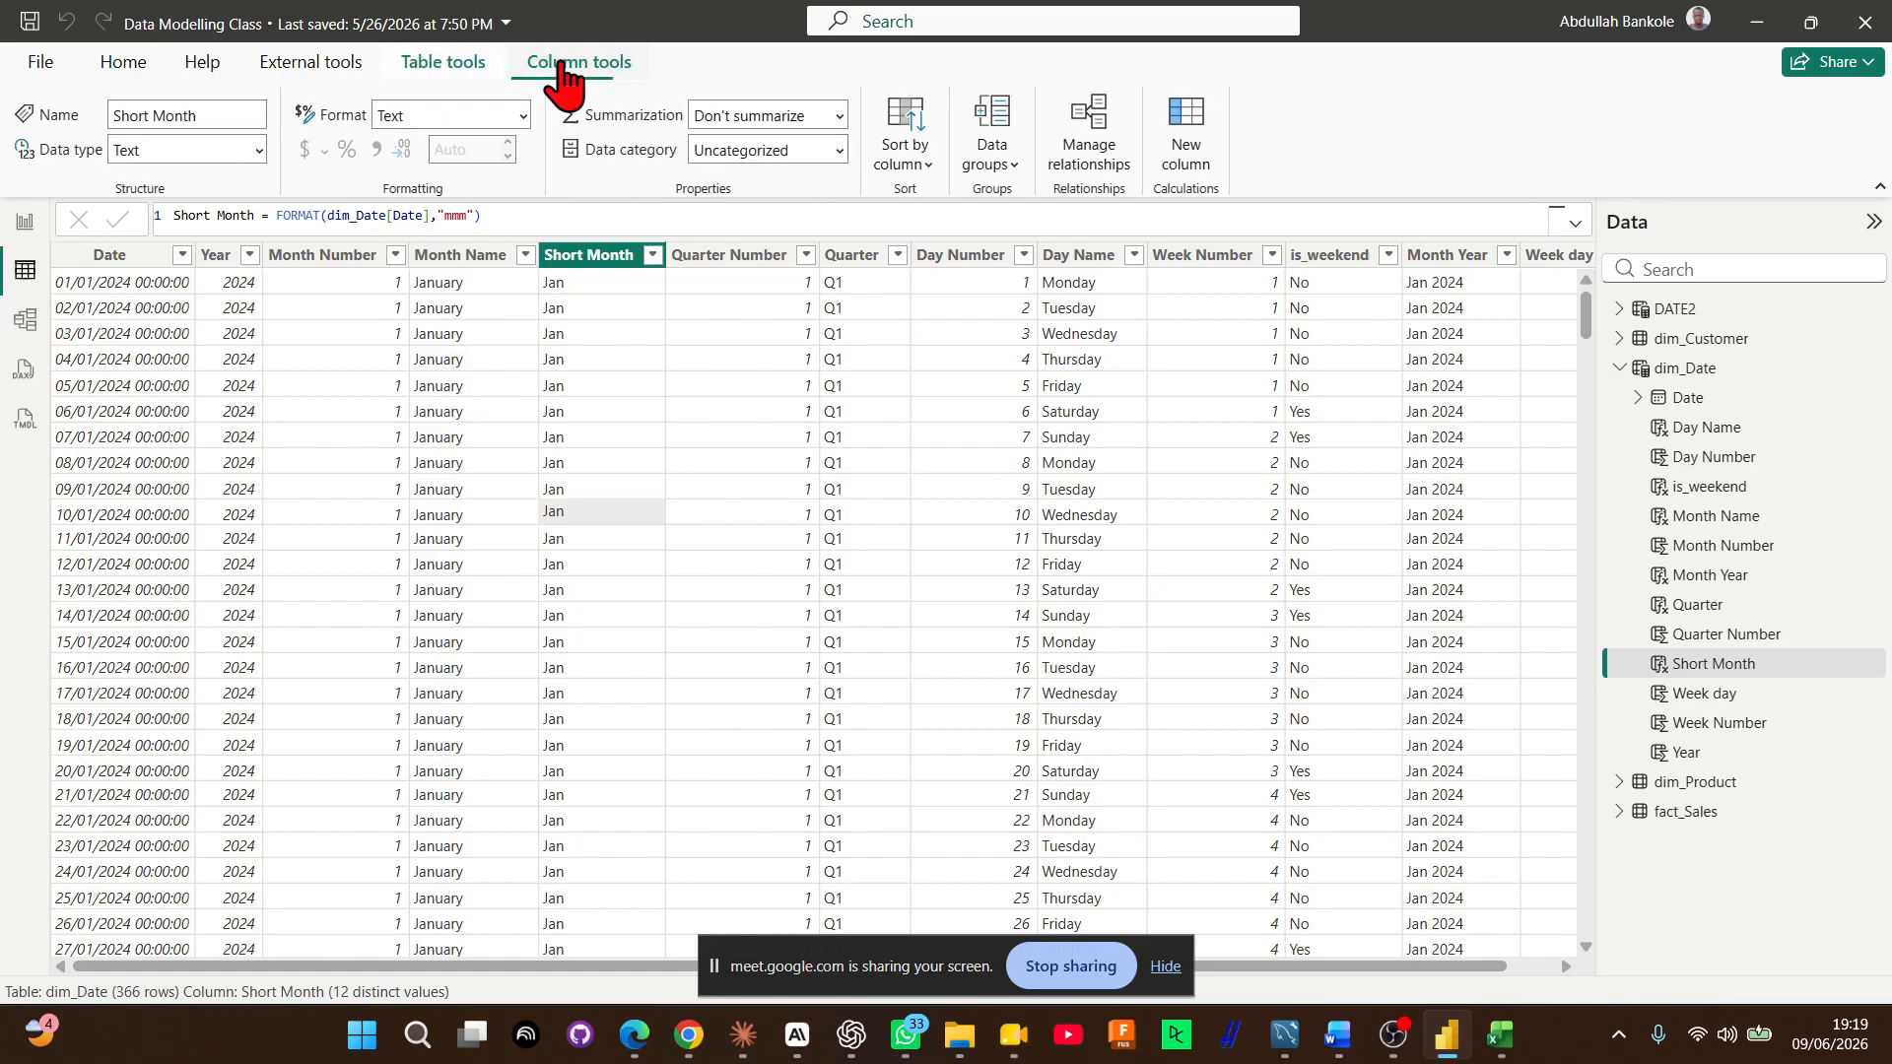
In the model diagram, review the calendar options offered for the dim_Date table and close them without changes
{"action": "left_click", "coordinate": [26, 321]}
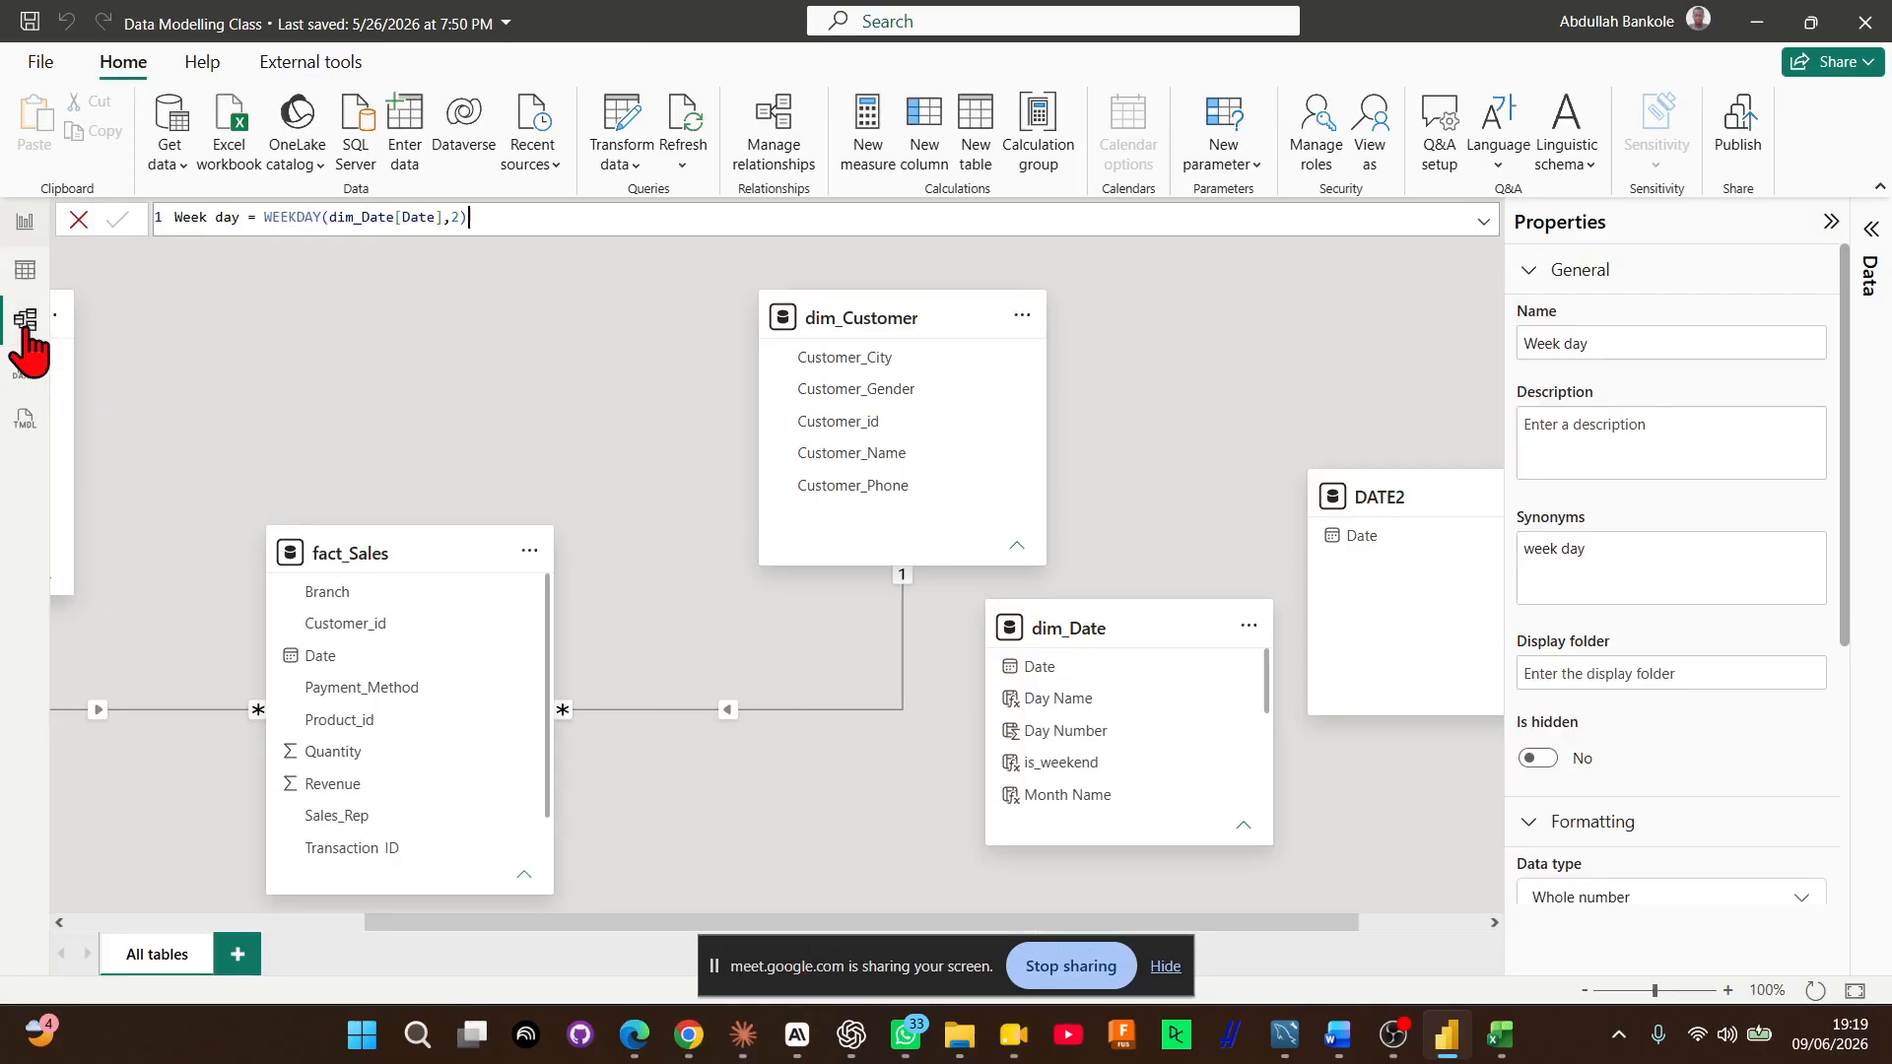
{"action": "left_click", "coordinate": [1083, 628]}
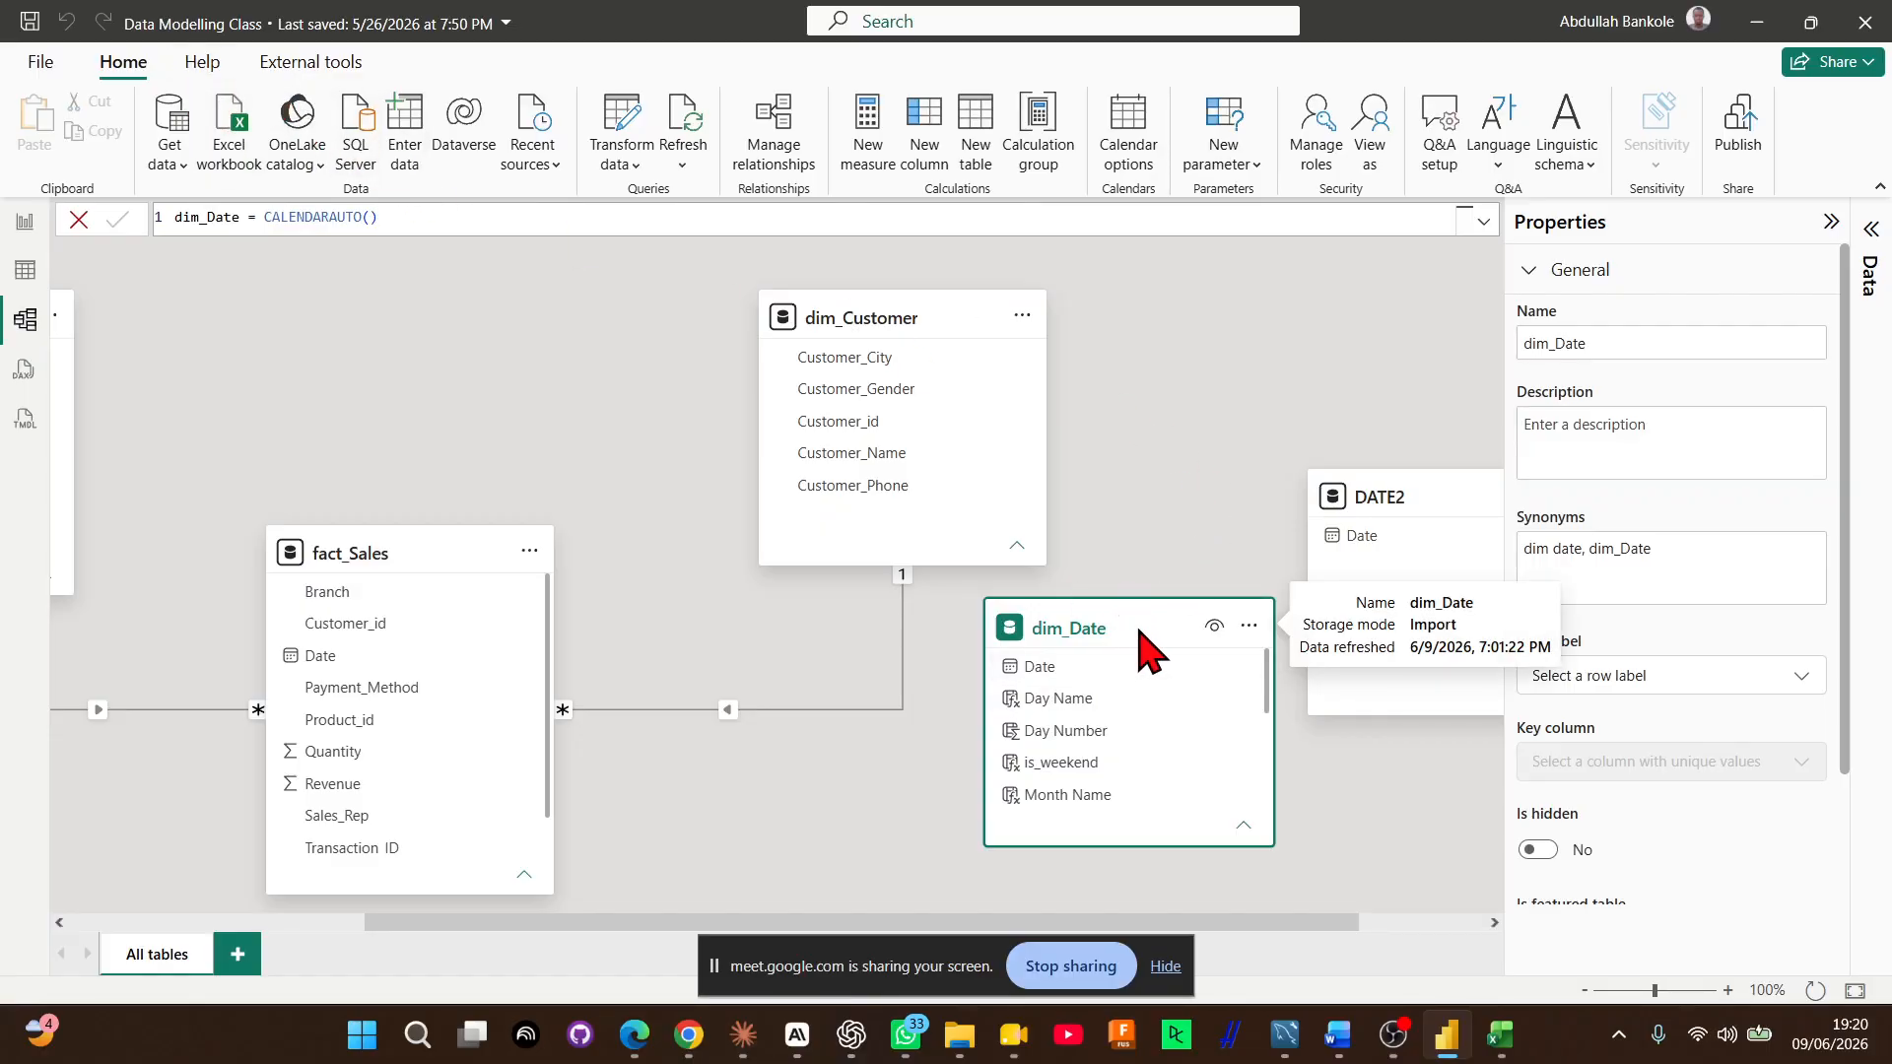
{"action": "left_click_drag", "start_coordinate": [1154, 624], "coordinate": [1150, 575]}
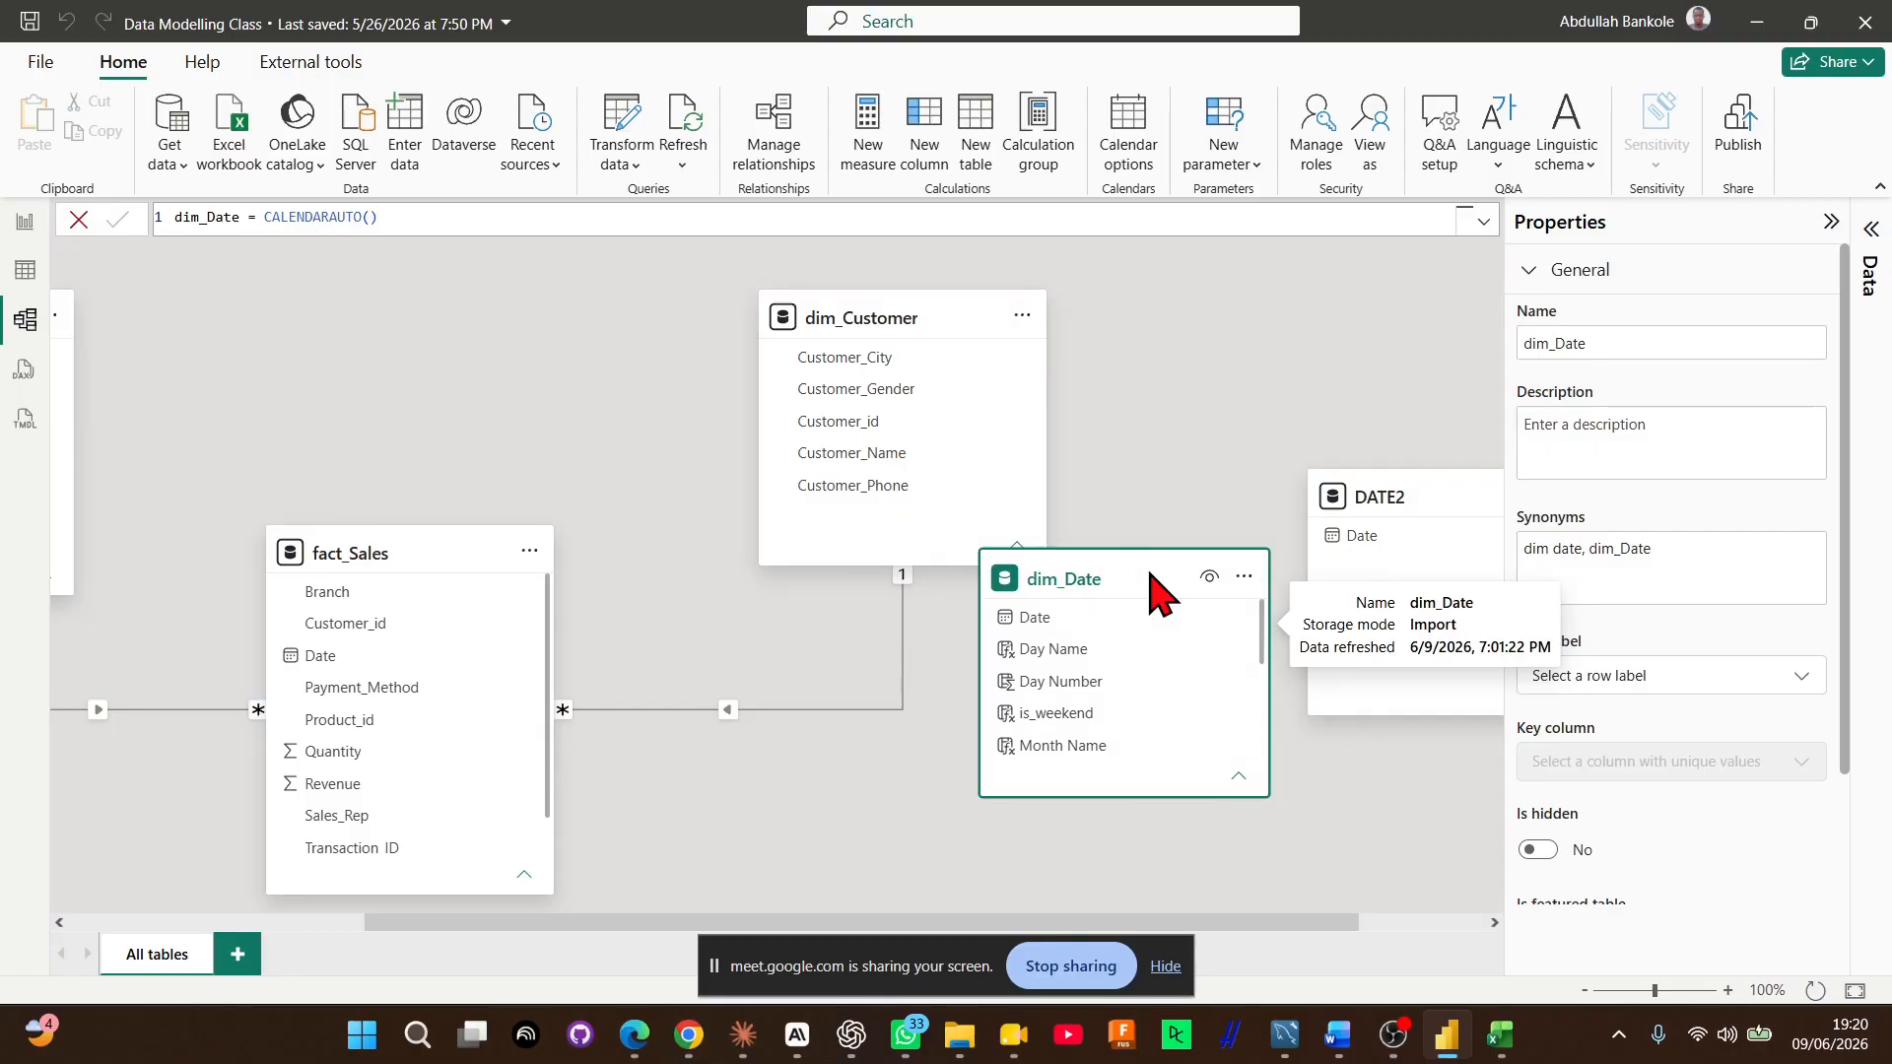
{"action": "right_click", "coordinate": [1133, 592]}
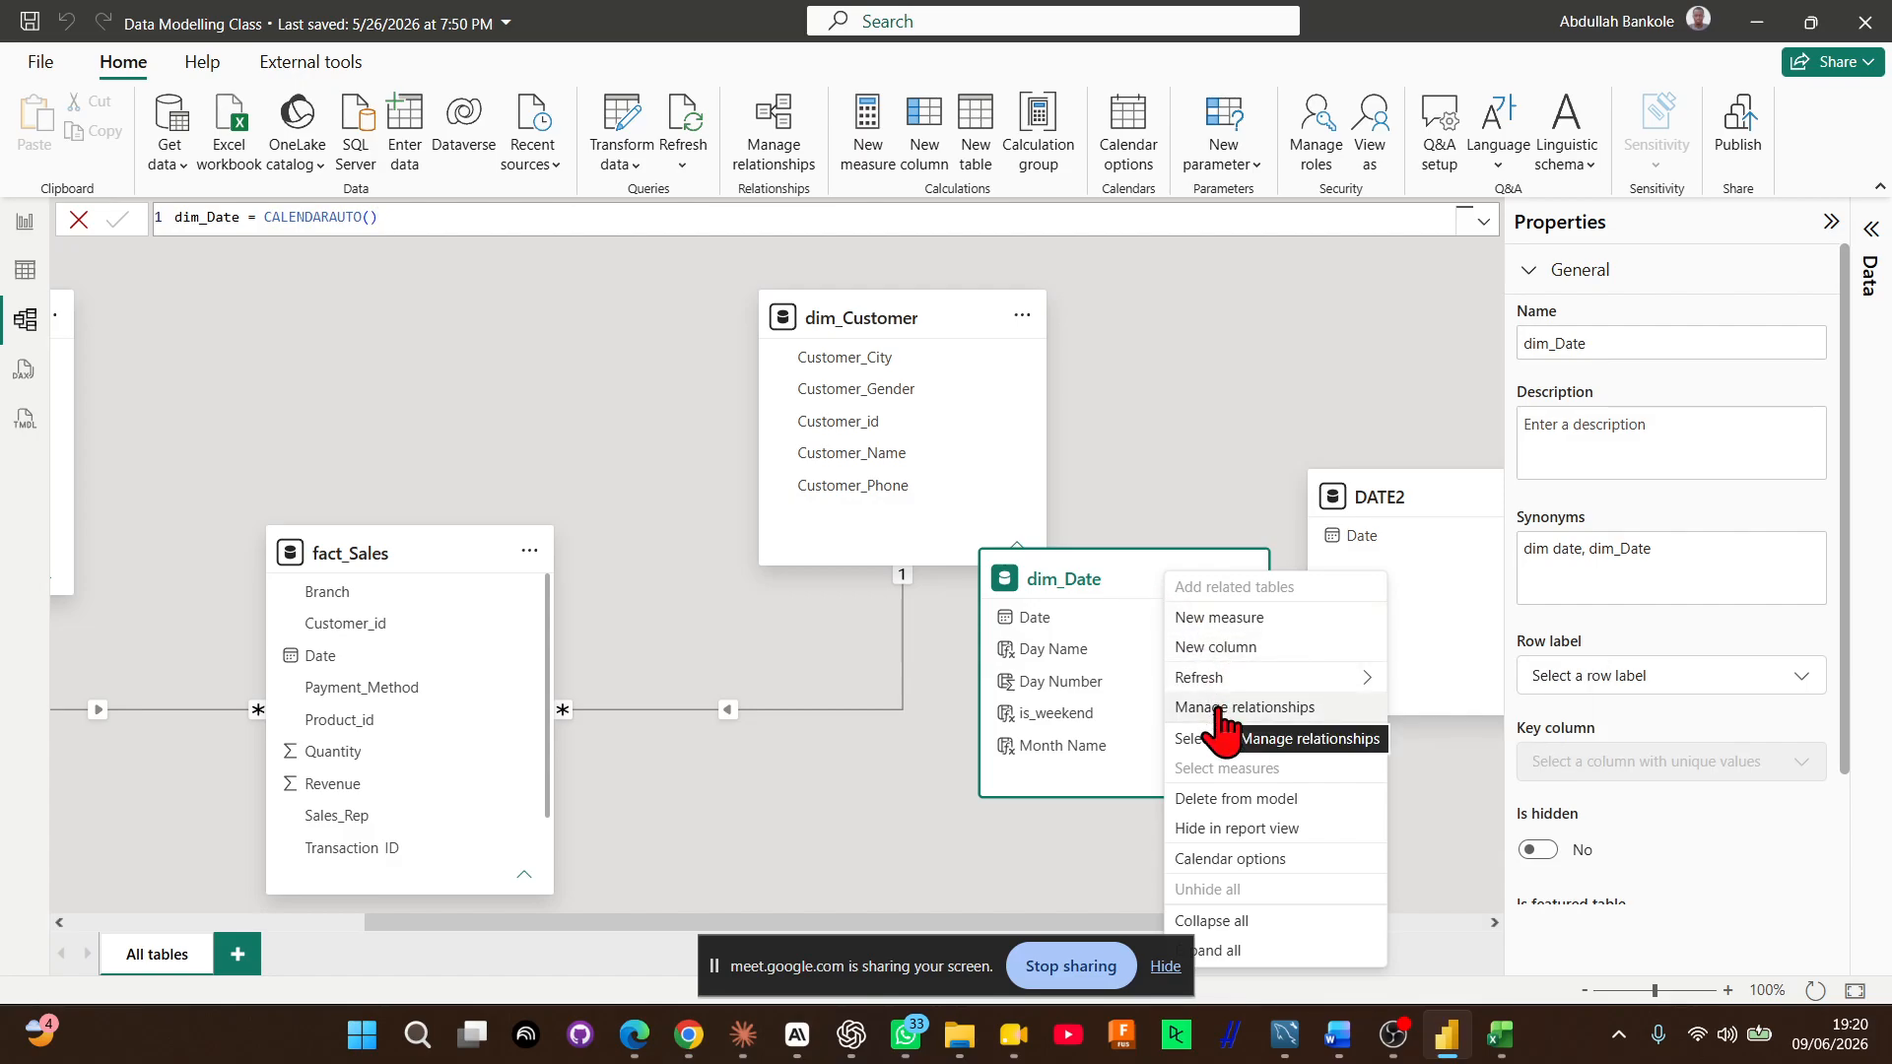
{"action": "left_click", "coordinate": [1242, 863]}
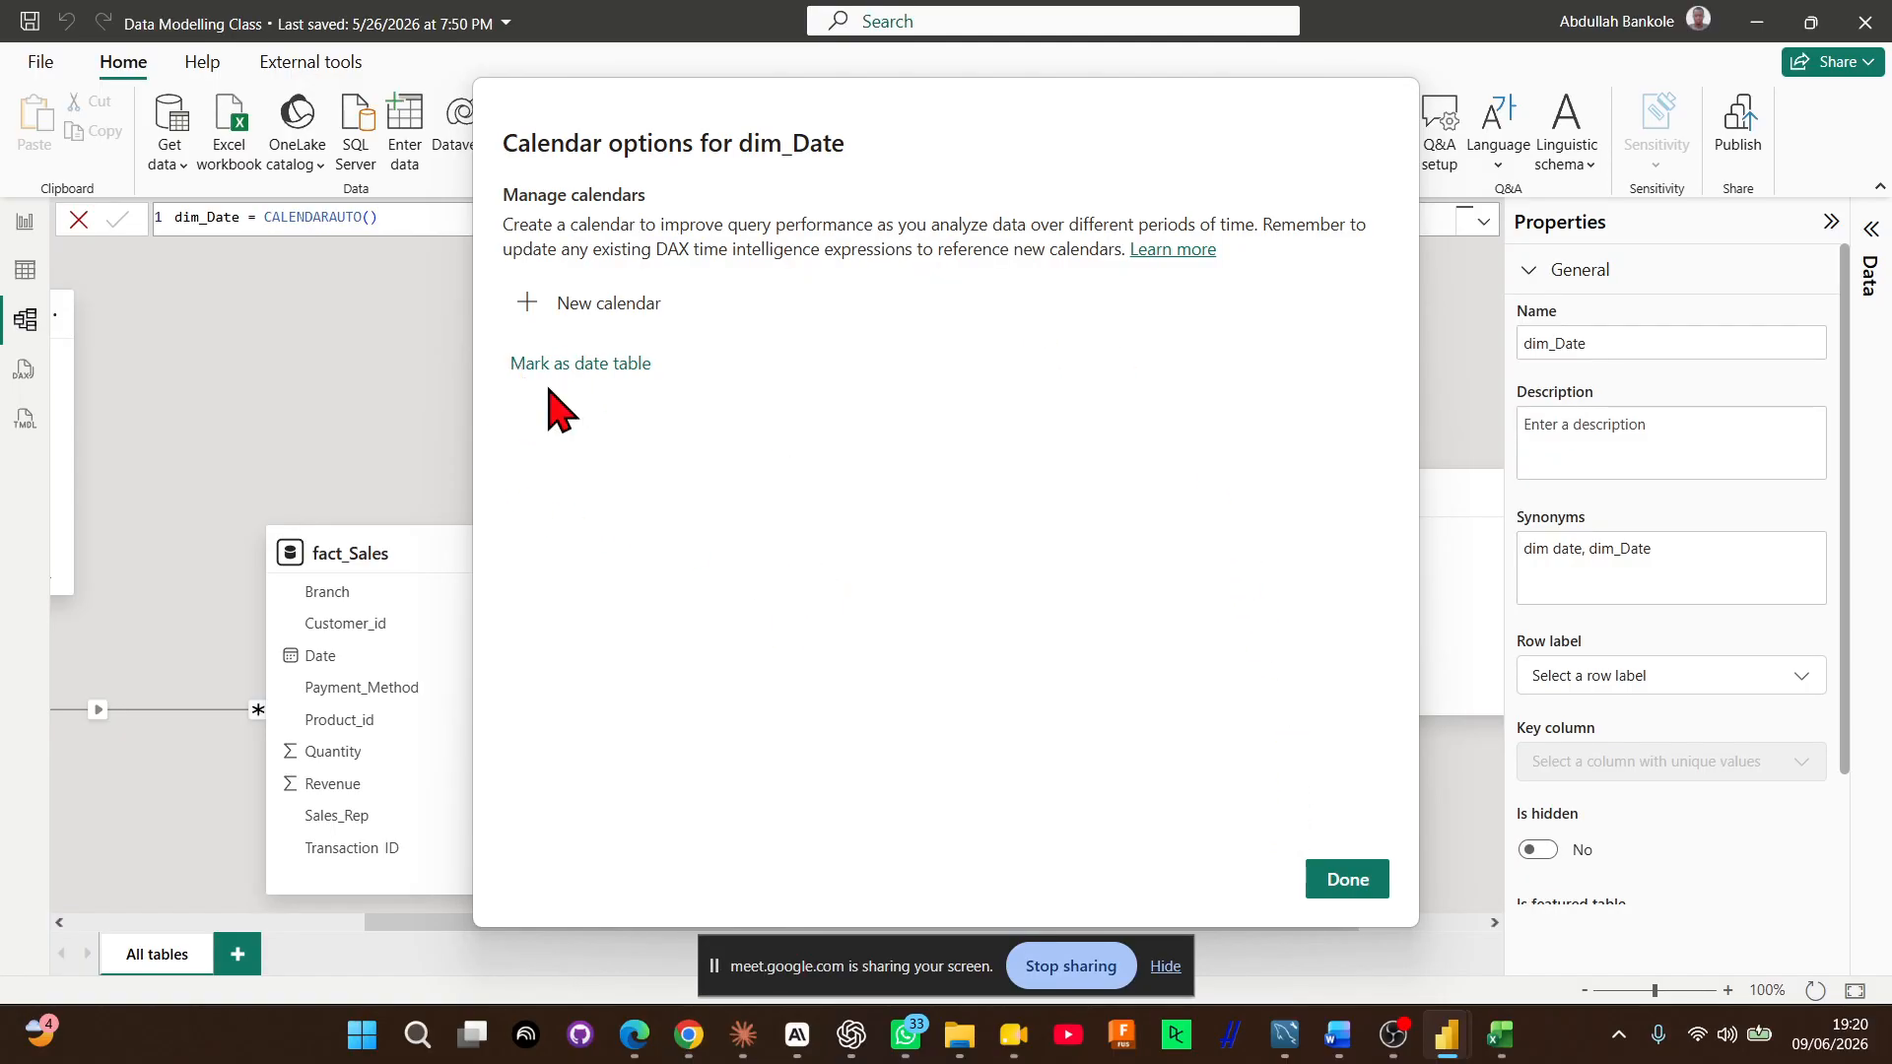
{"action": "left_click", "coordinate": [1340, 880]}
Move the dim_Date table clear of dim_Customer in the model diagram and collapse the Properties pane
{"action": "left_click_drag", "start_coordinate": [1079, 581], "coordinate": [1096, 616]}
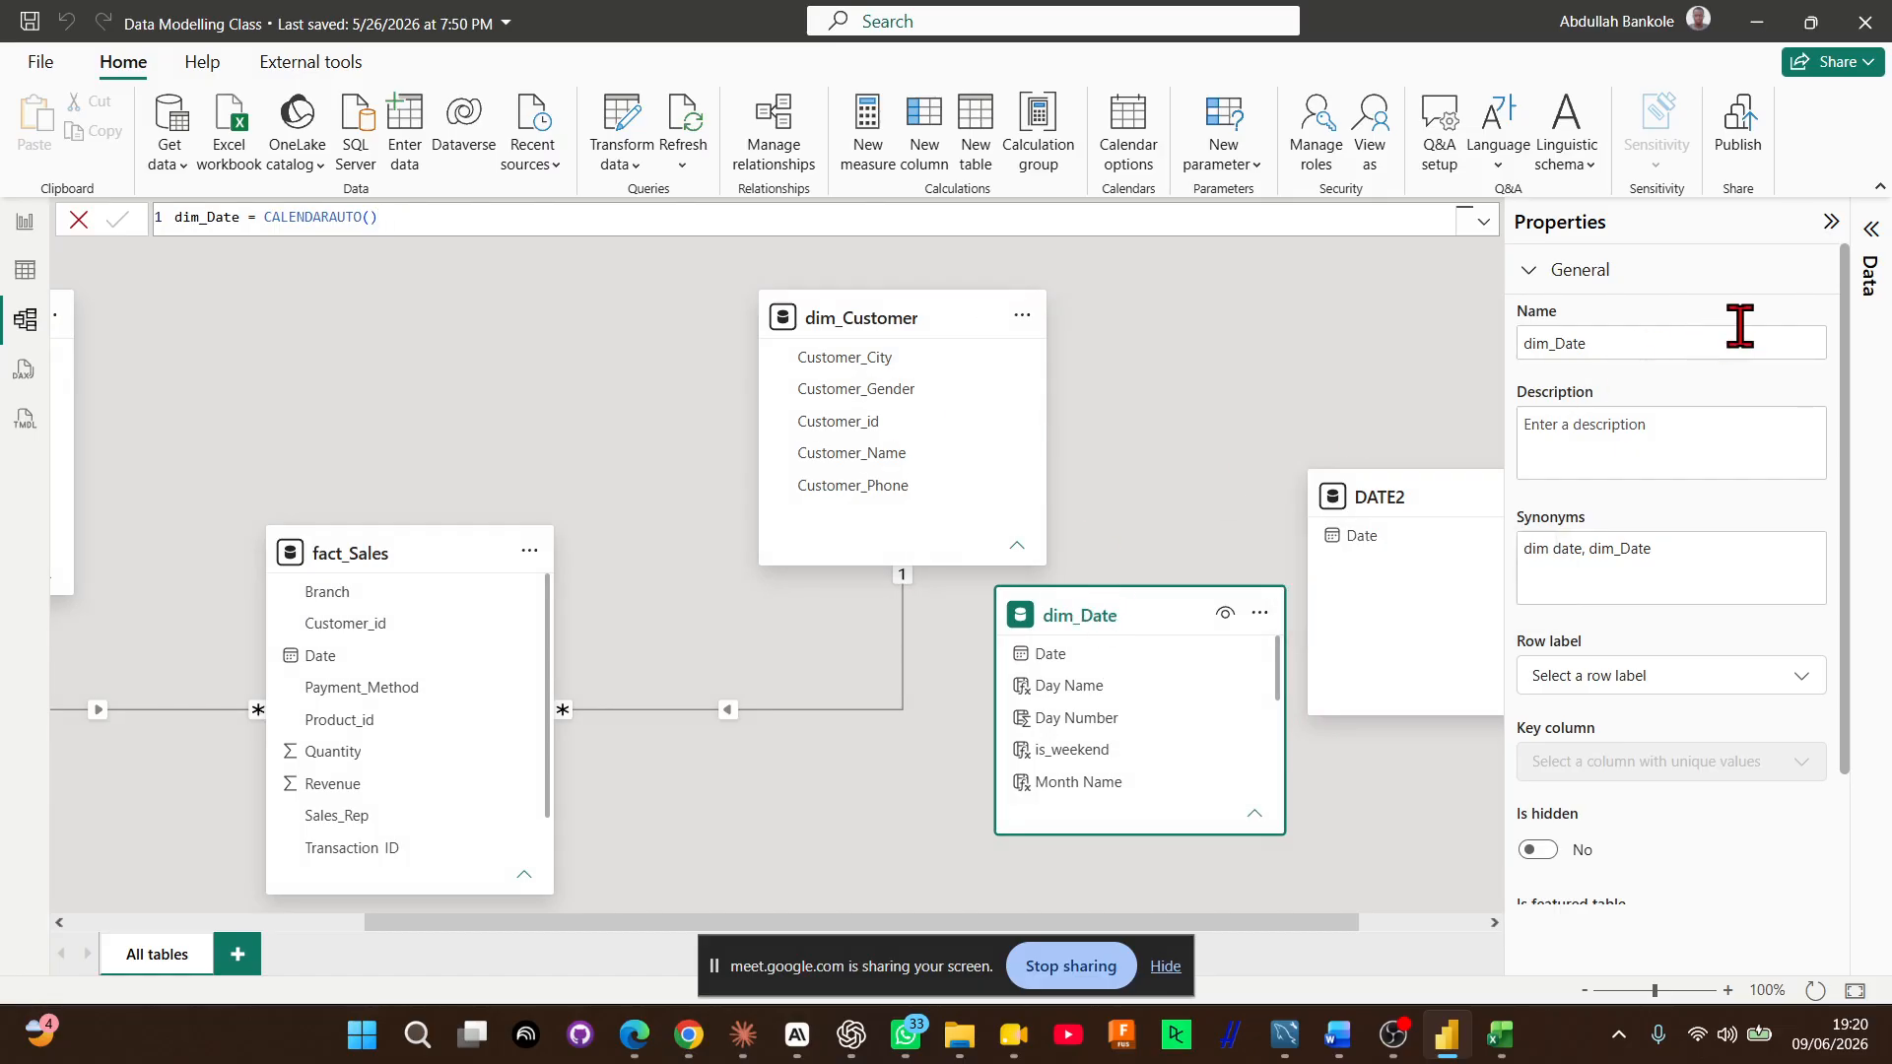
{"action": "left_click", "coordinate": [1829, 218]}
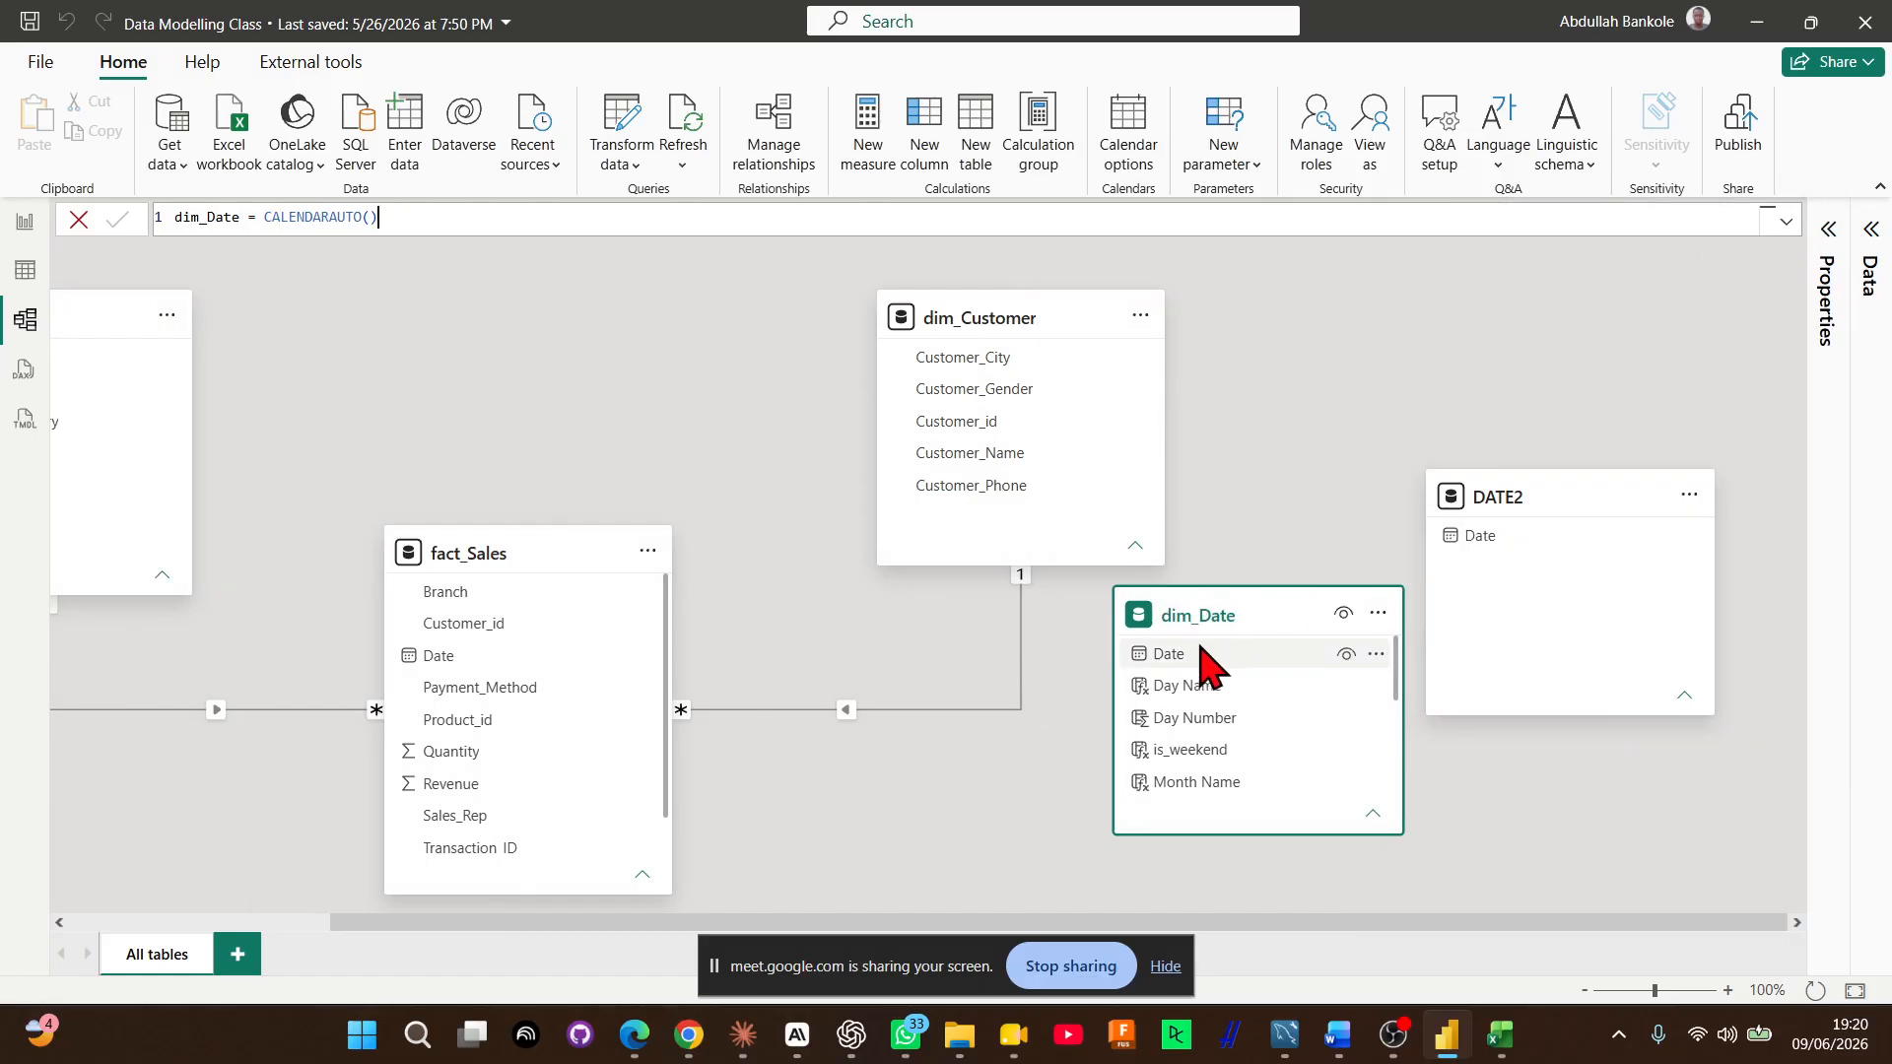
{"action": "left_click_drag", "start_coordinate": [1211, 614], "coordinate": [1184, 616]}
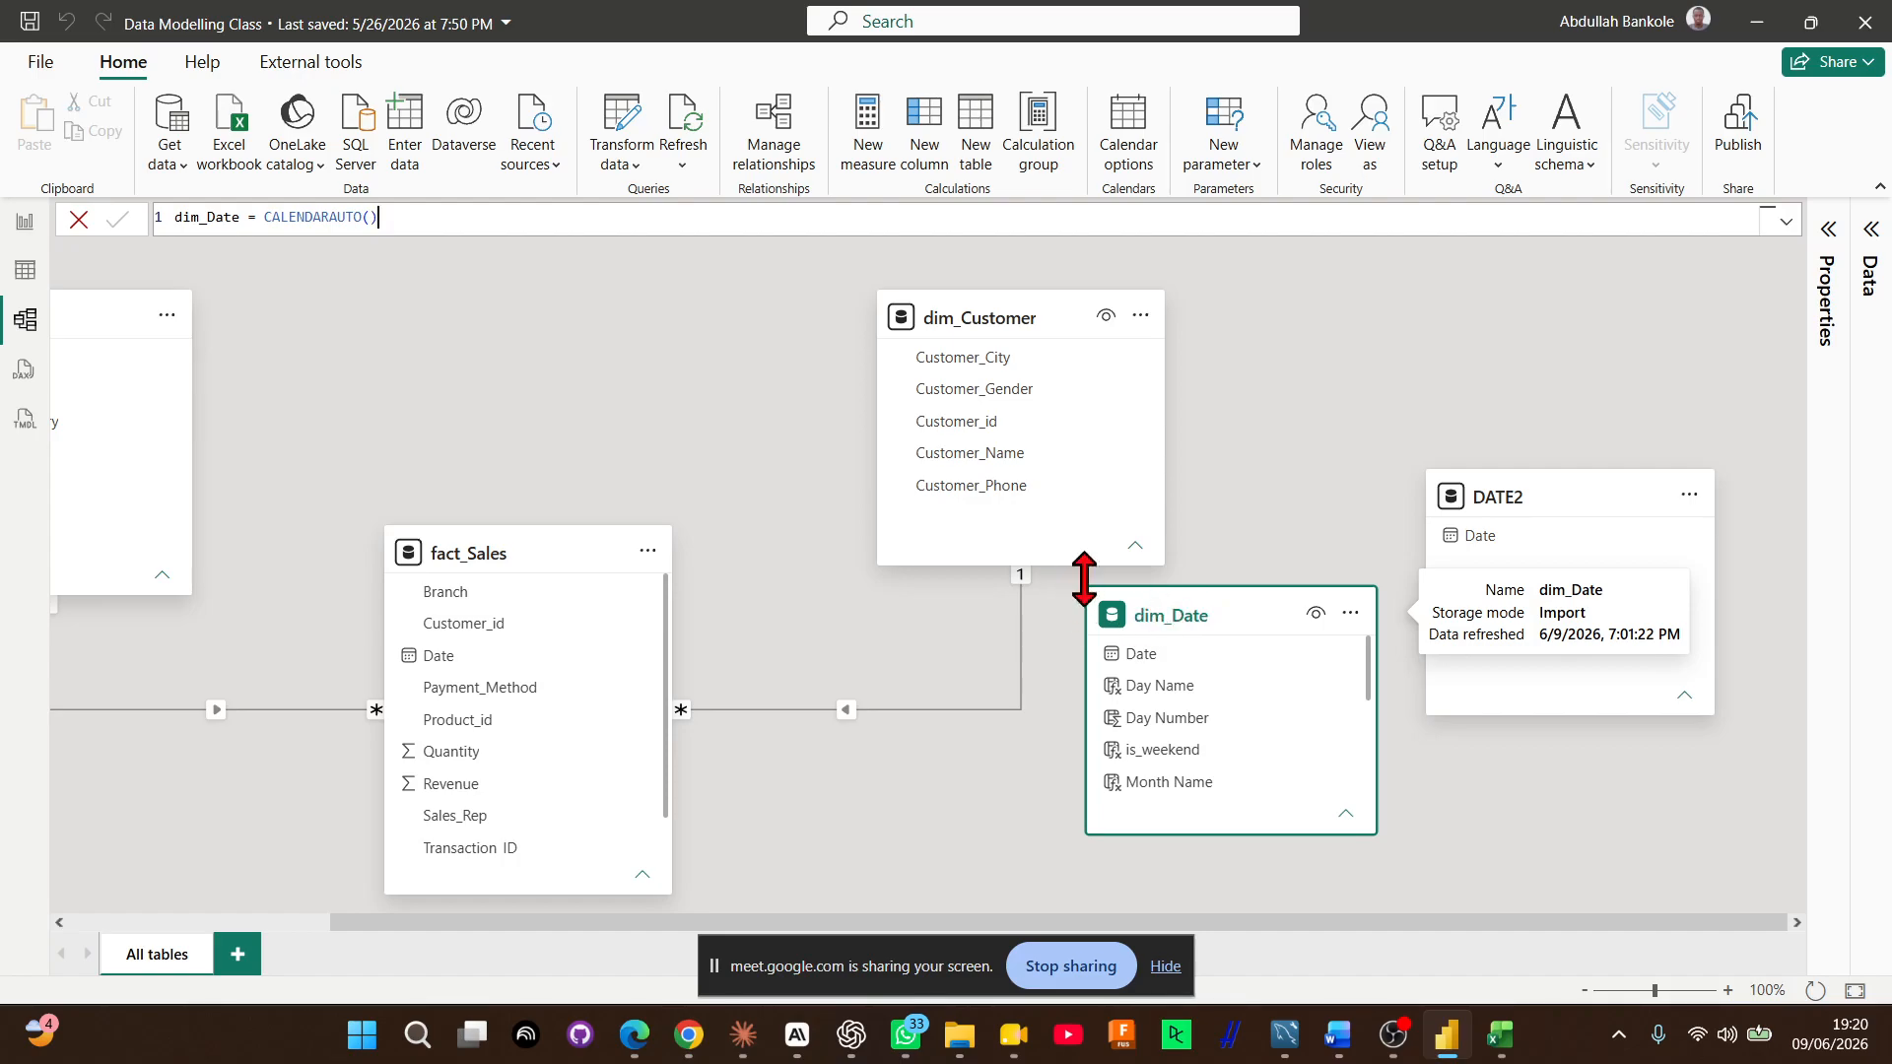
{"action": "right_click", "coordinate": [1172, 620]}
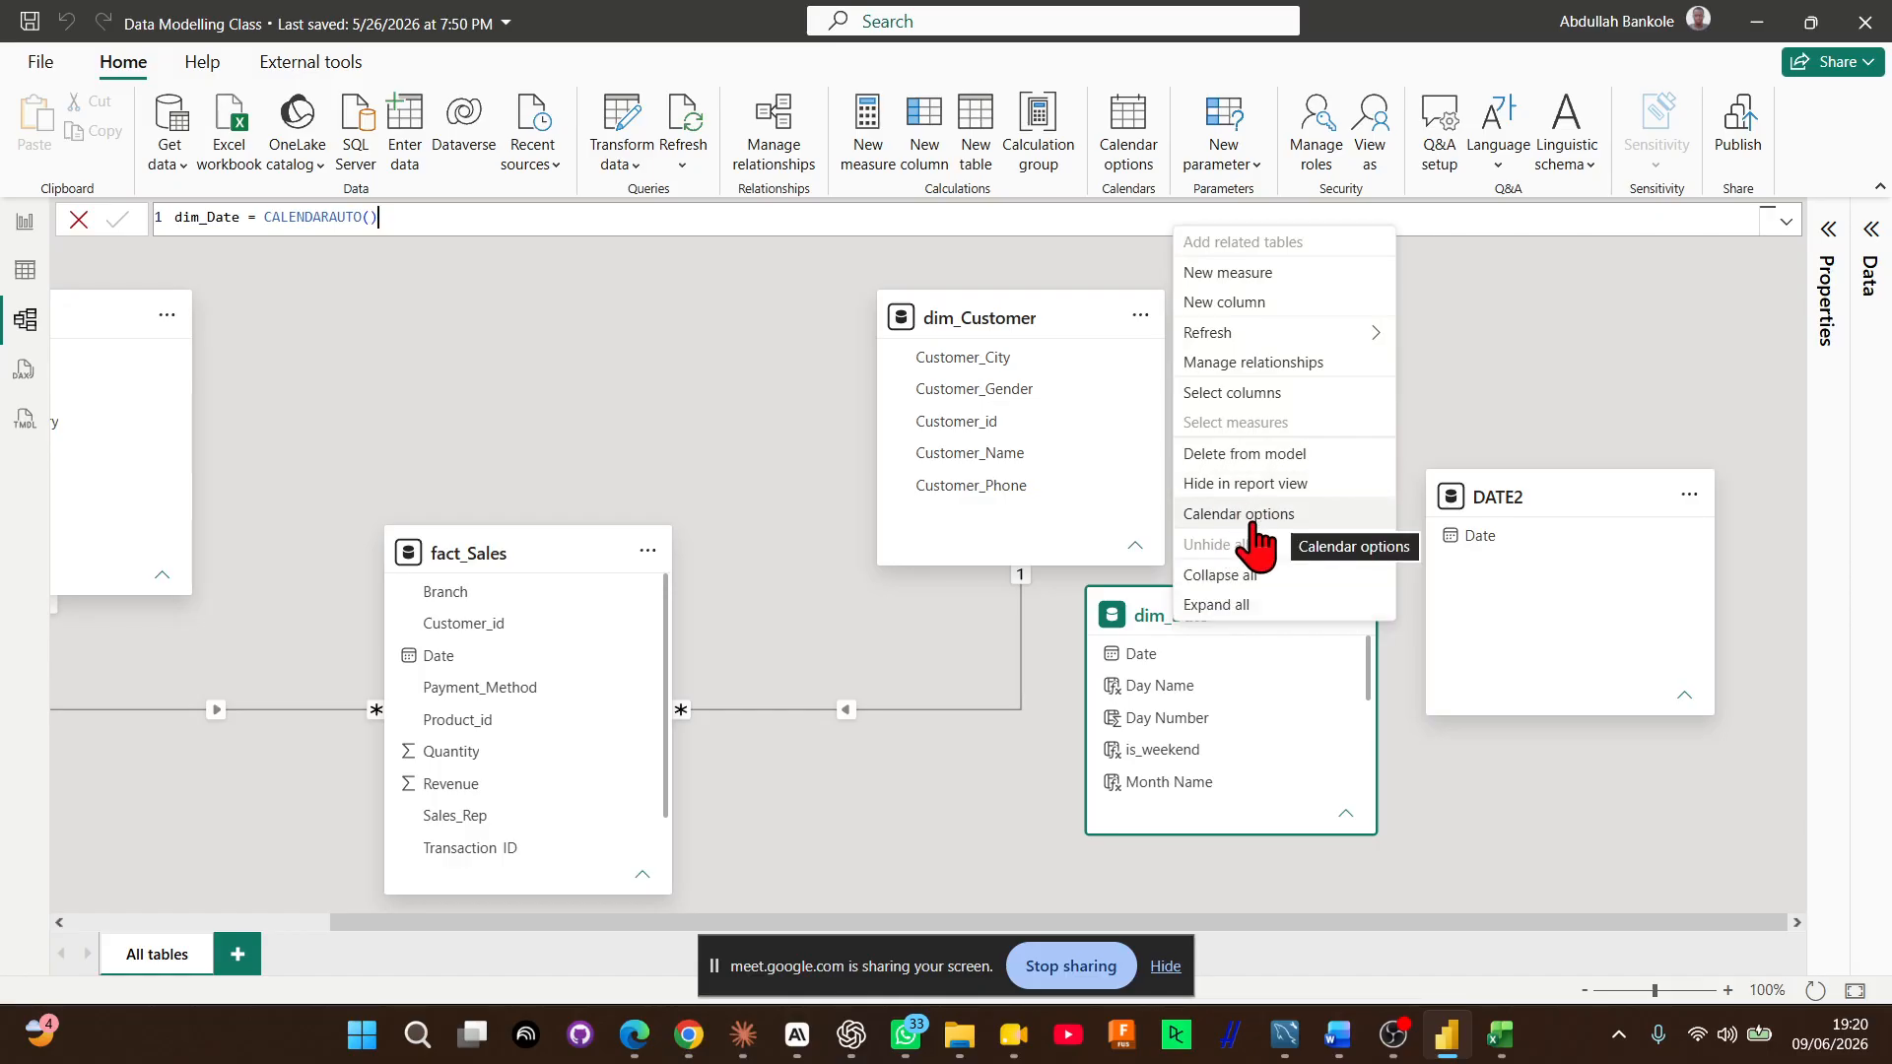
{"action": "left_click", "coordinate": [891, 758]}
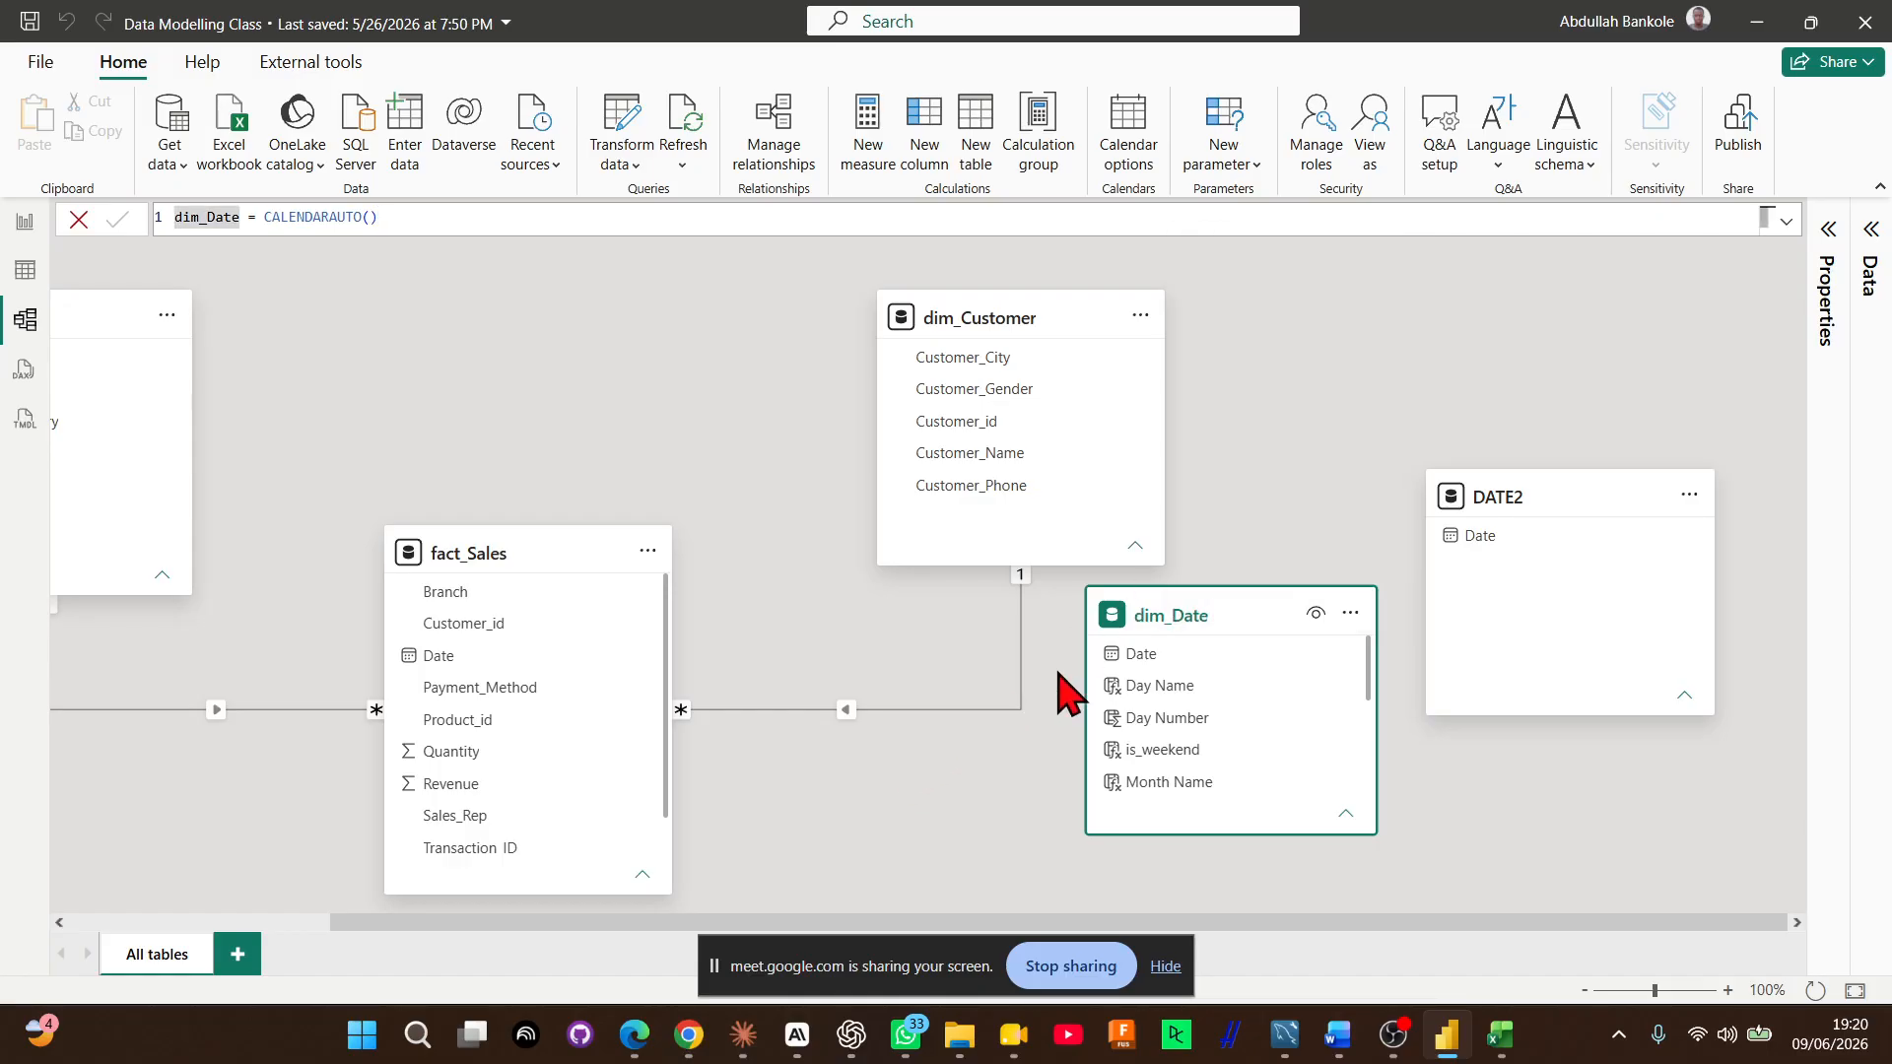
Mark dim_Date as a date table through its calendar options, using Date as the date column, and save the setting
{"action": "left_click", "coordinate": [1128, 167]}
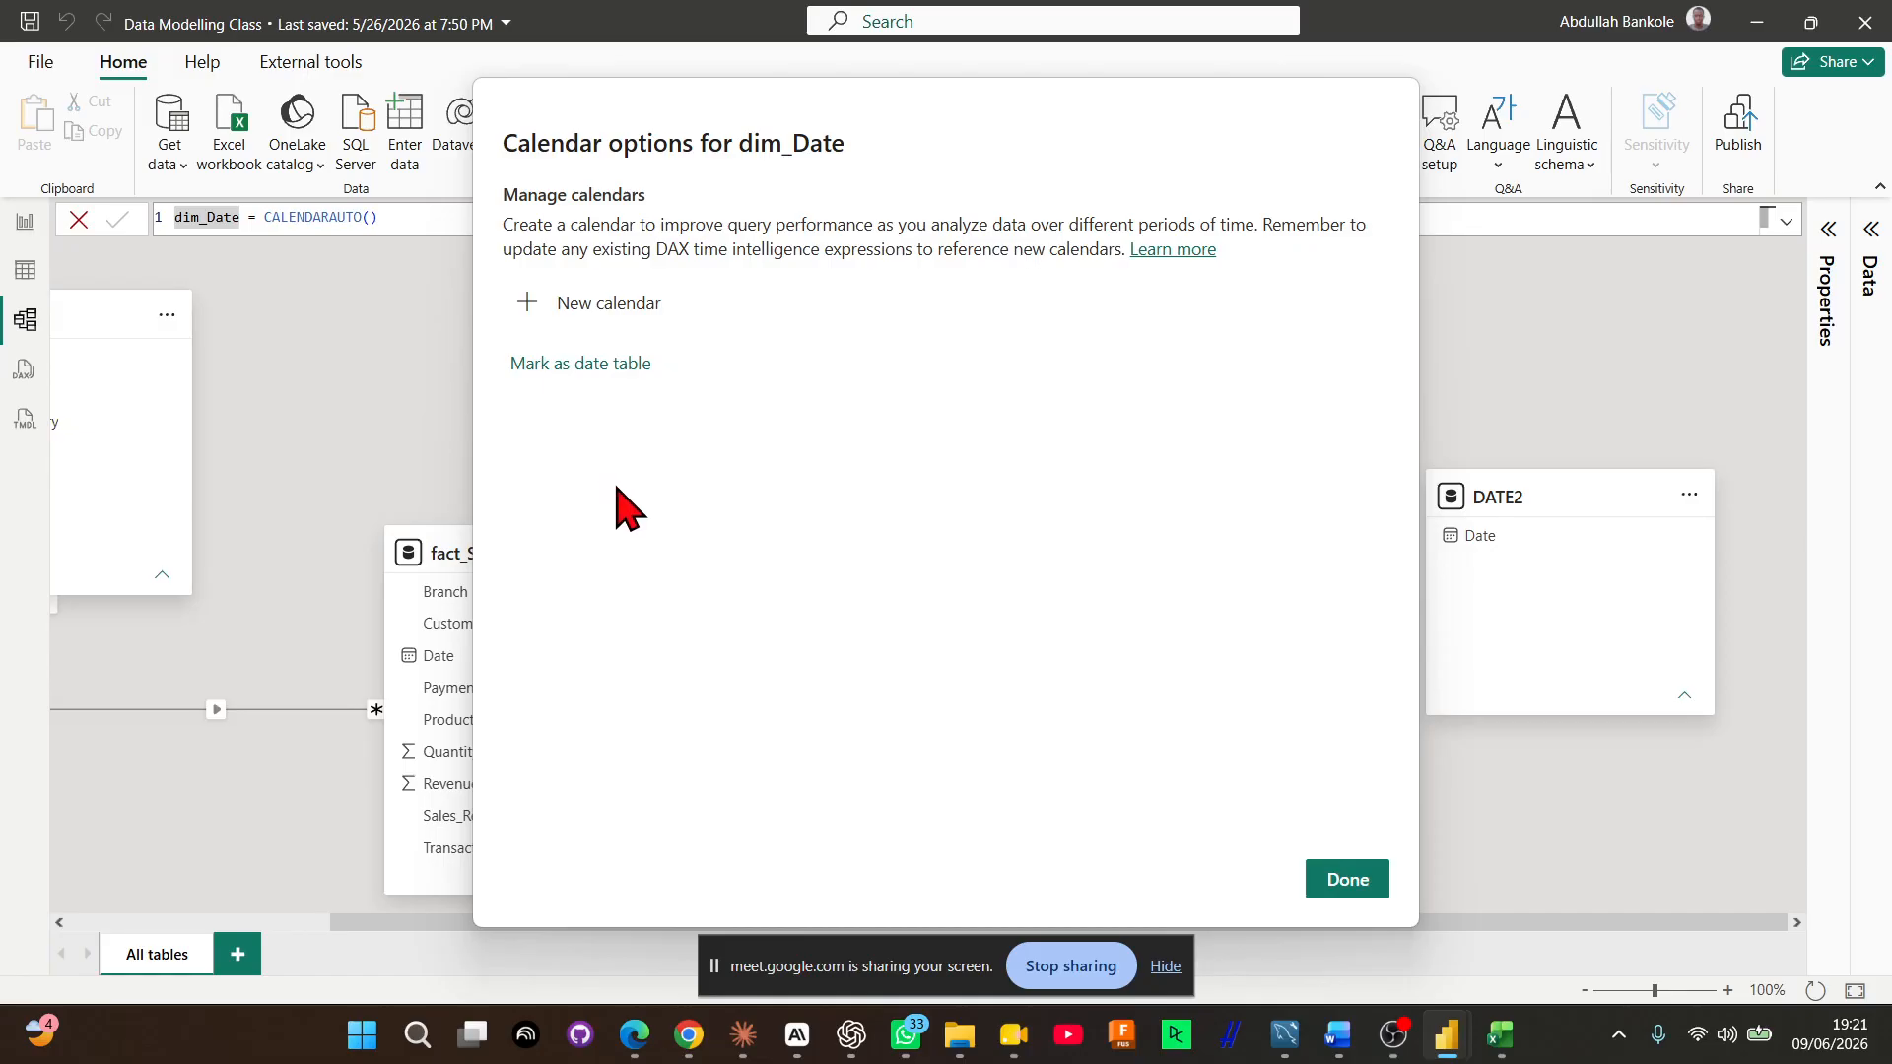
{"action": "left_click", "coordinate": [608, 365]}
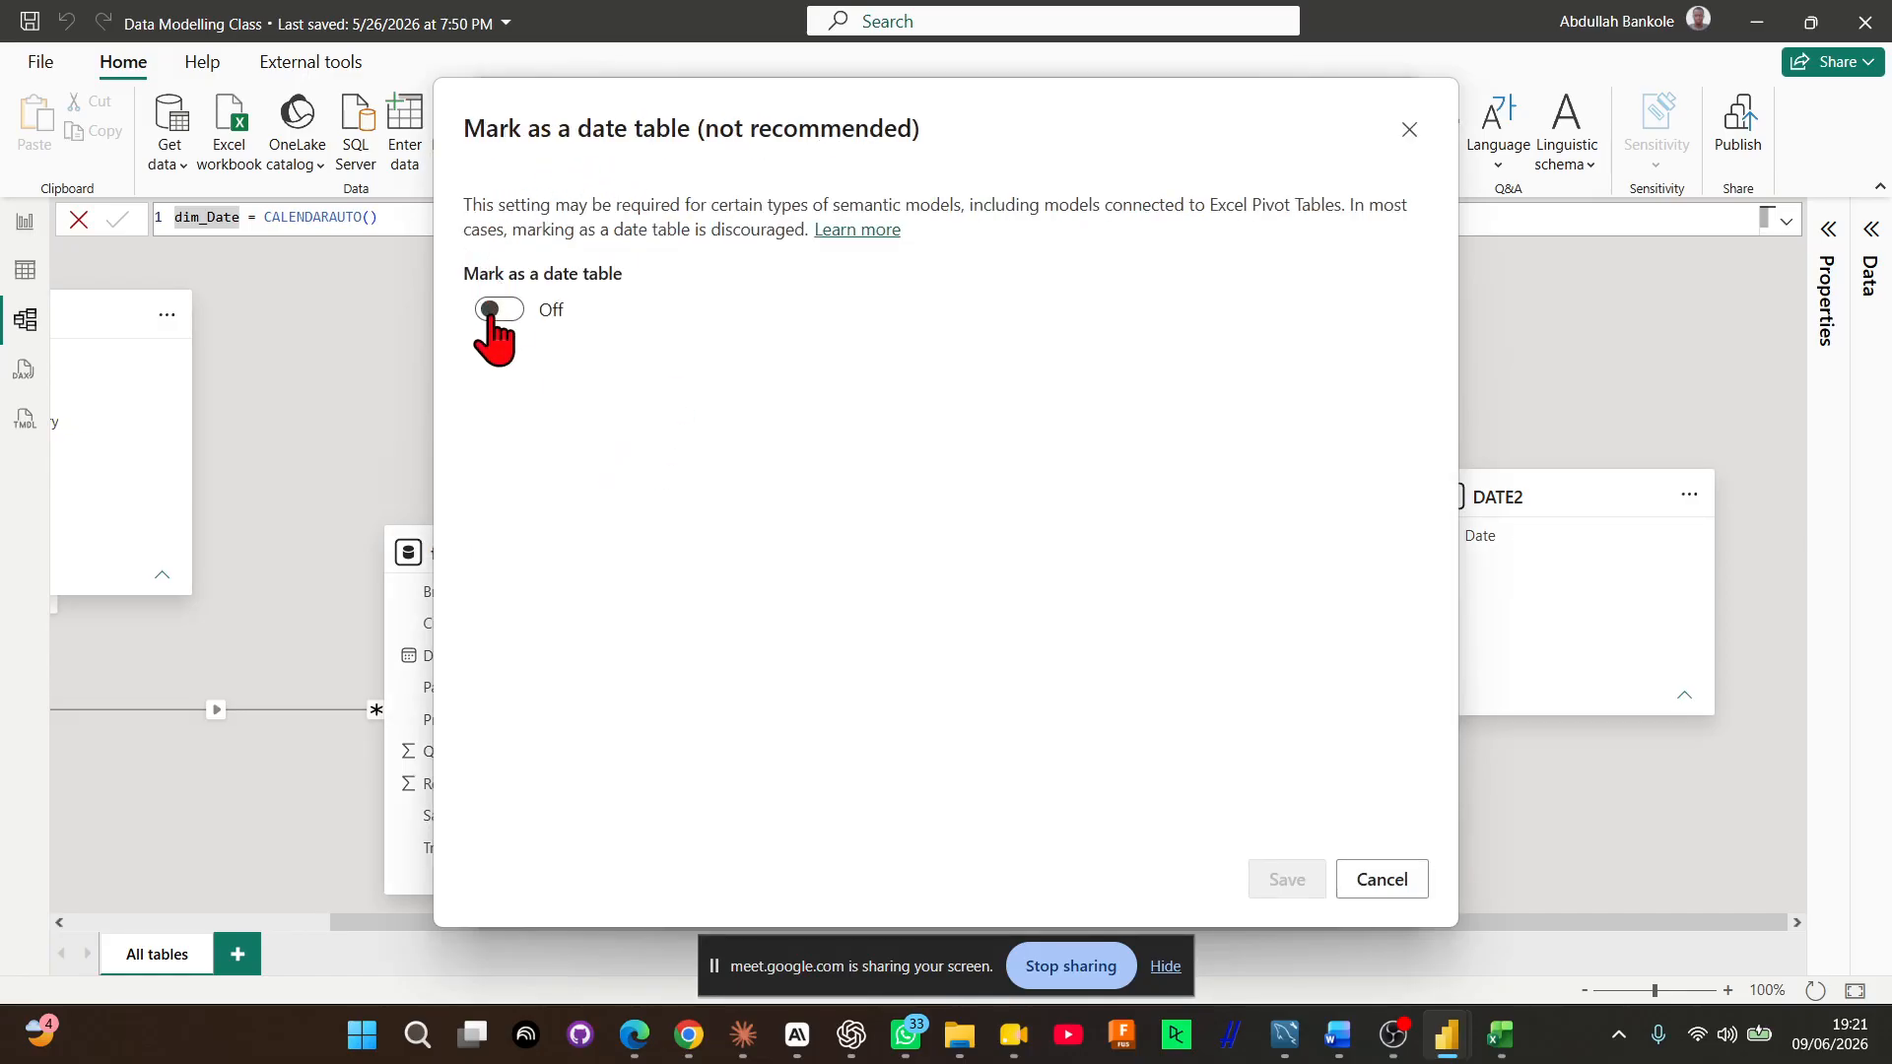
{"action": "left_click", "coordinate": [493, 311]}
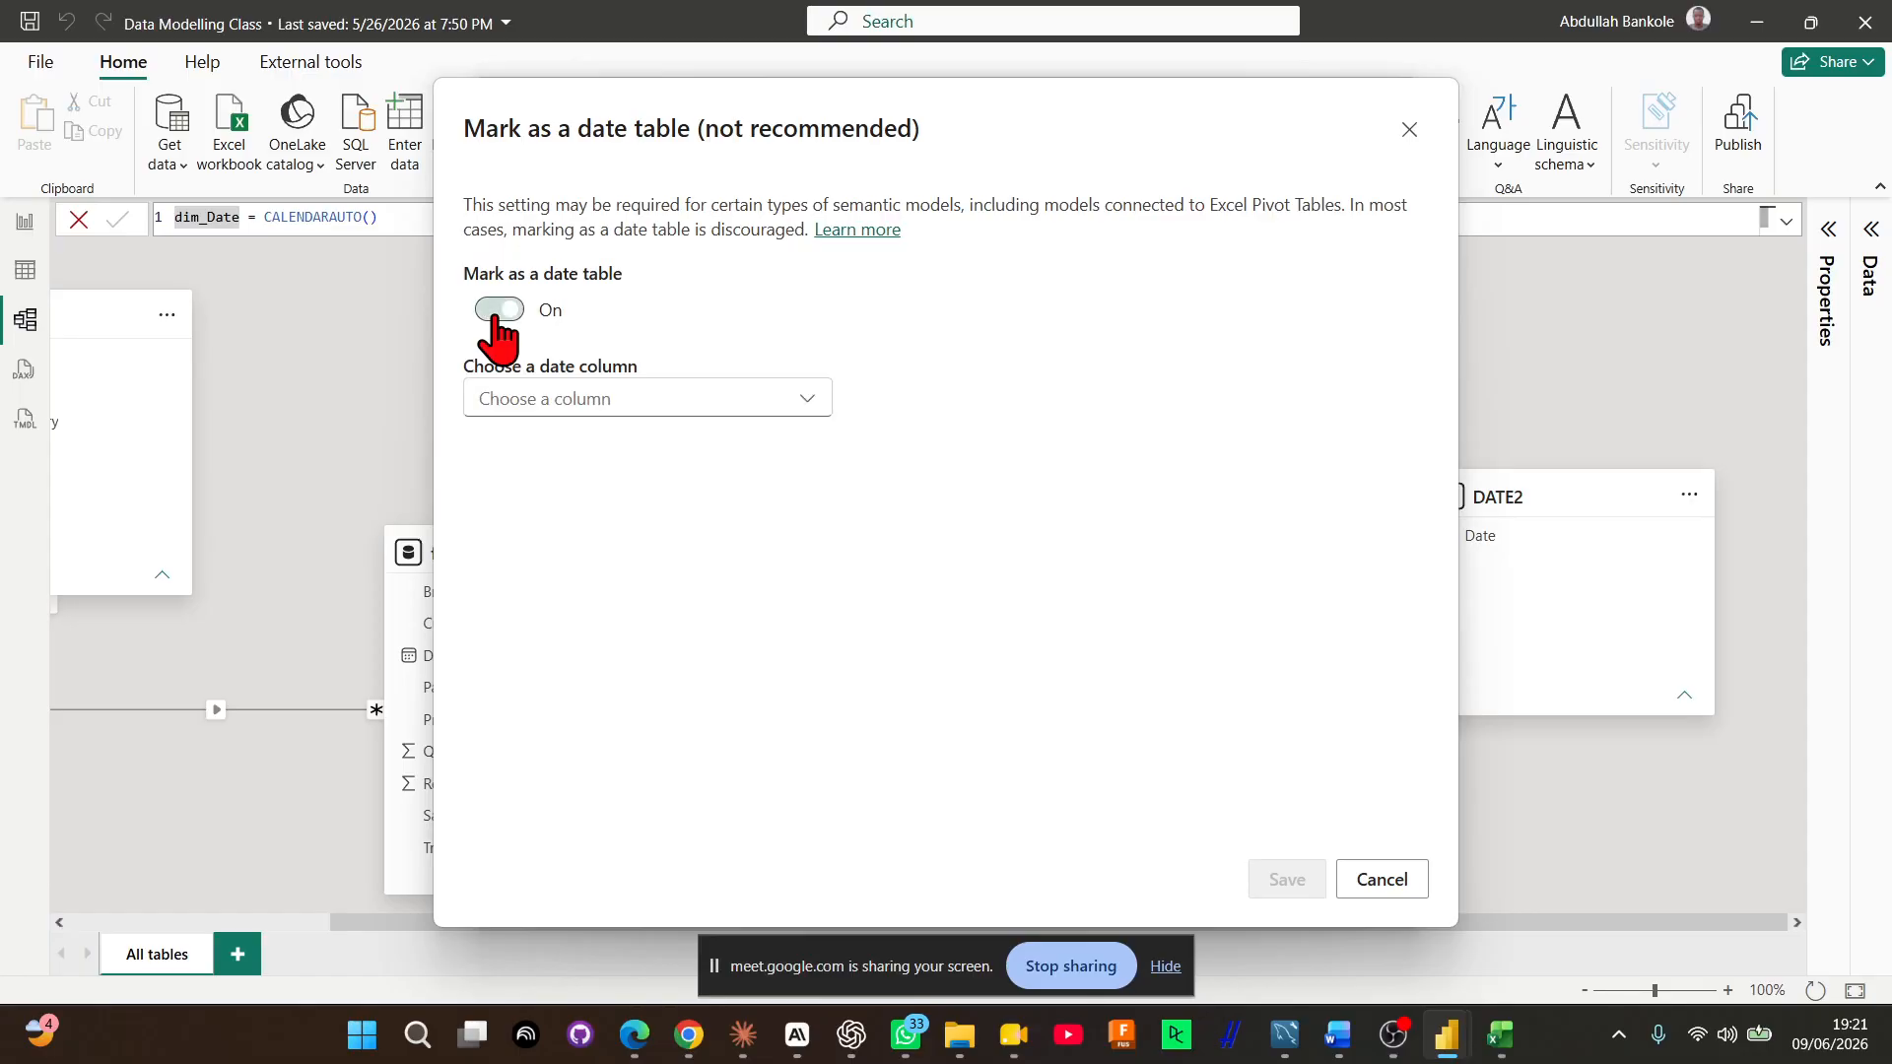
{"action": "left_click", "coordinate": [557, 403]}
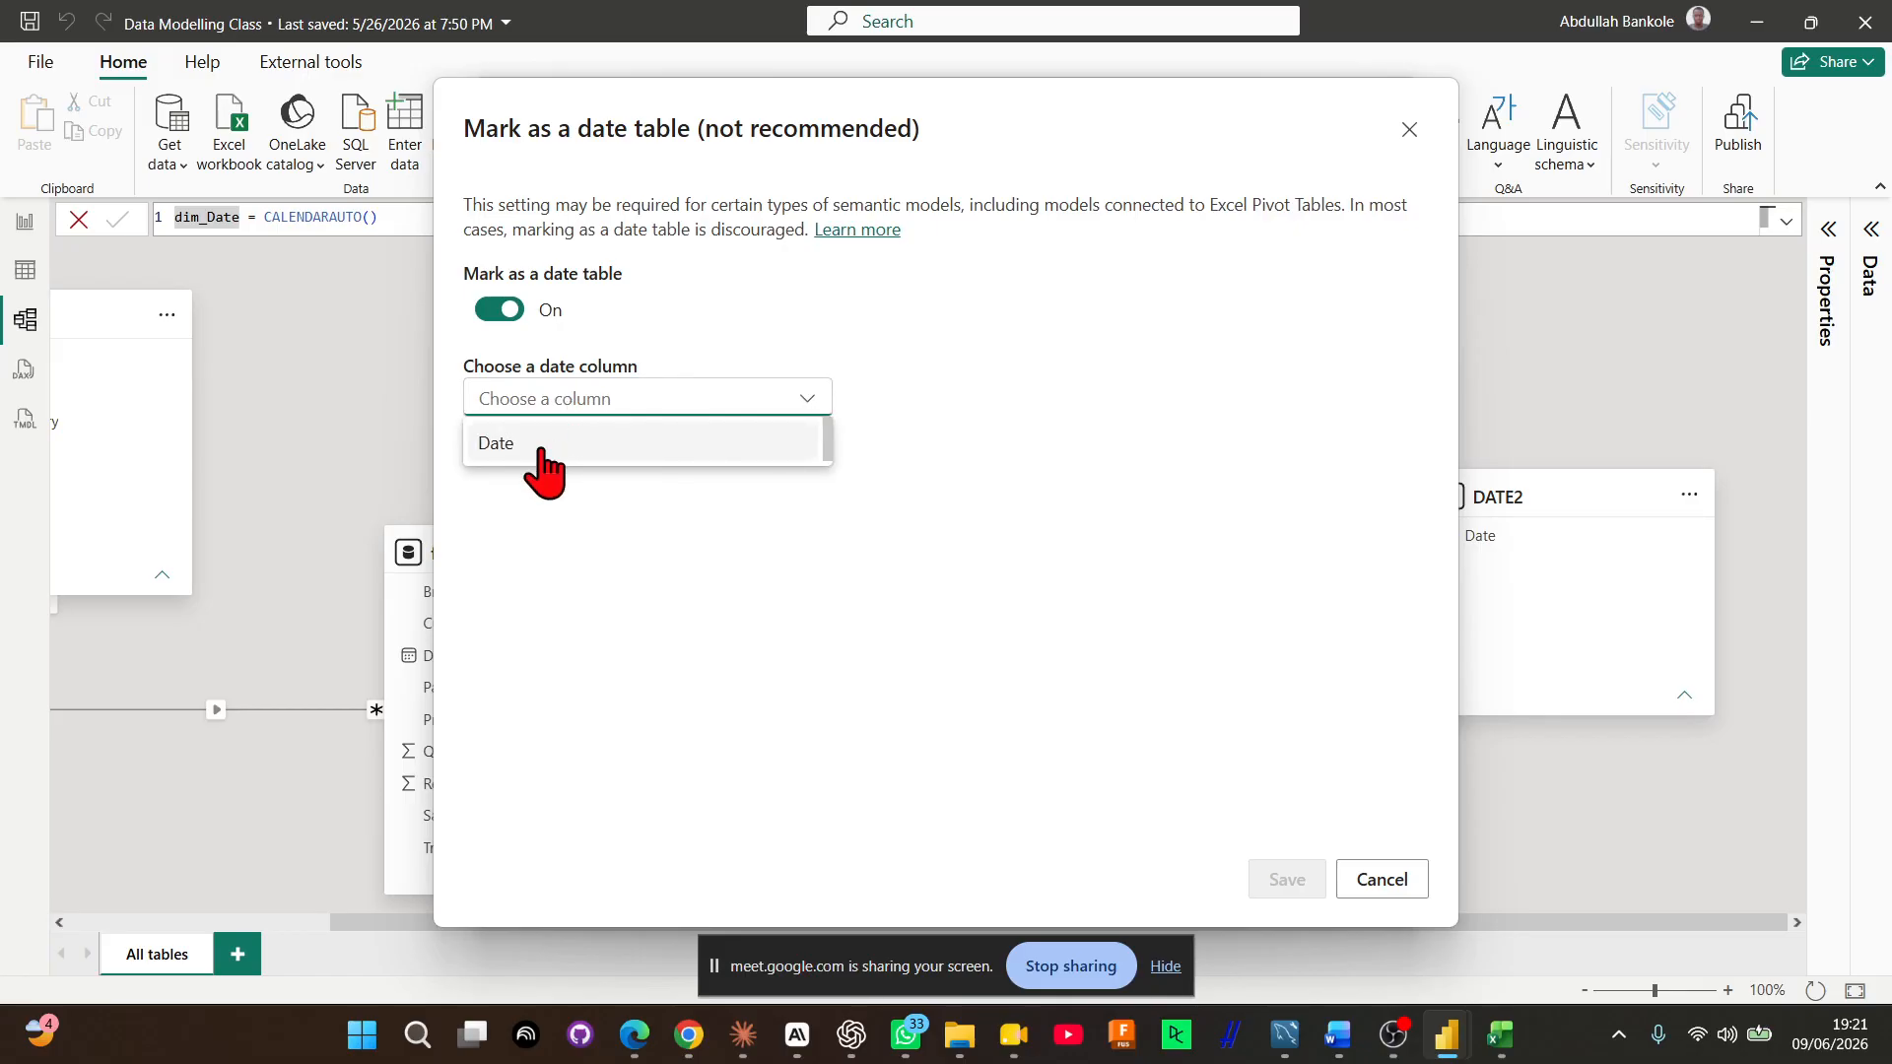
{"action": "left_click", "coordinate": [543, 448]}
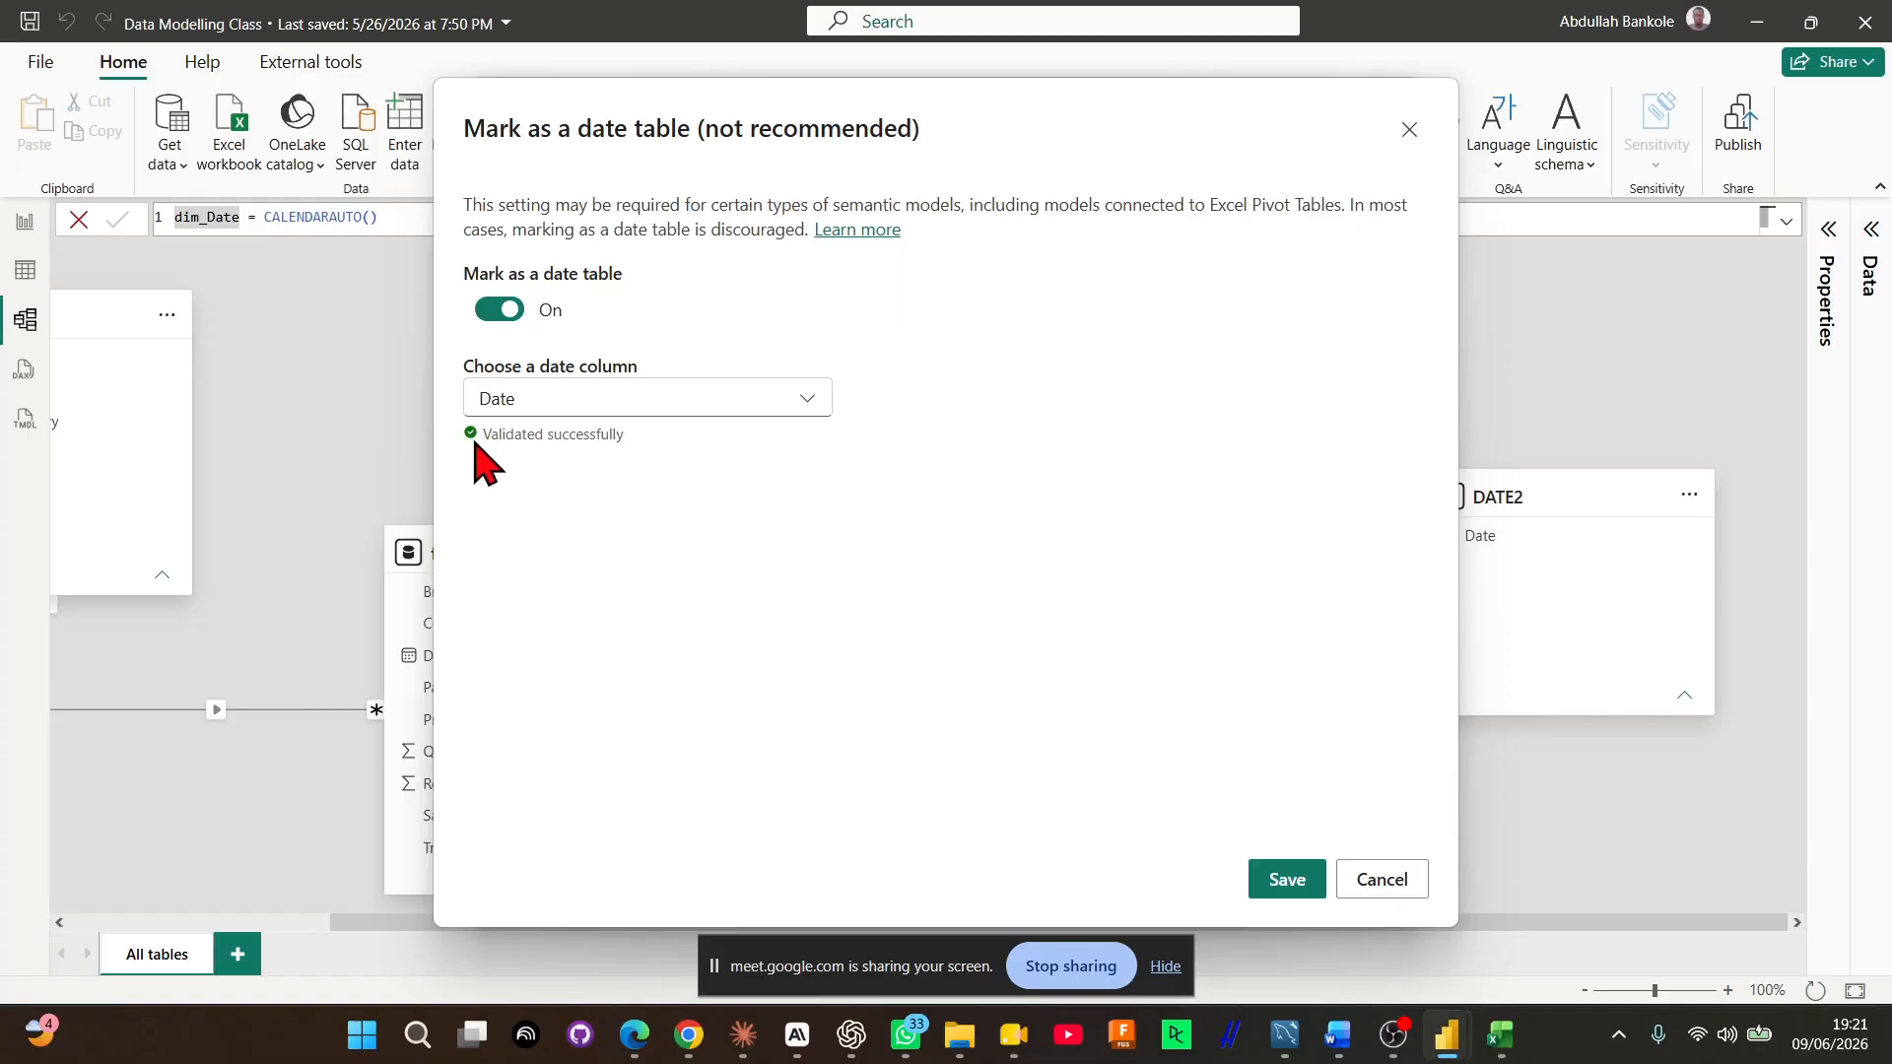
{"action": "left_click", "coordinate": [1284, 887]}
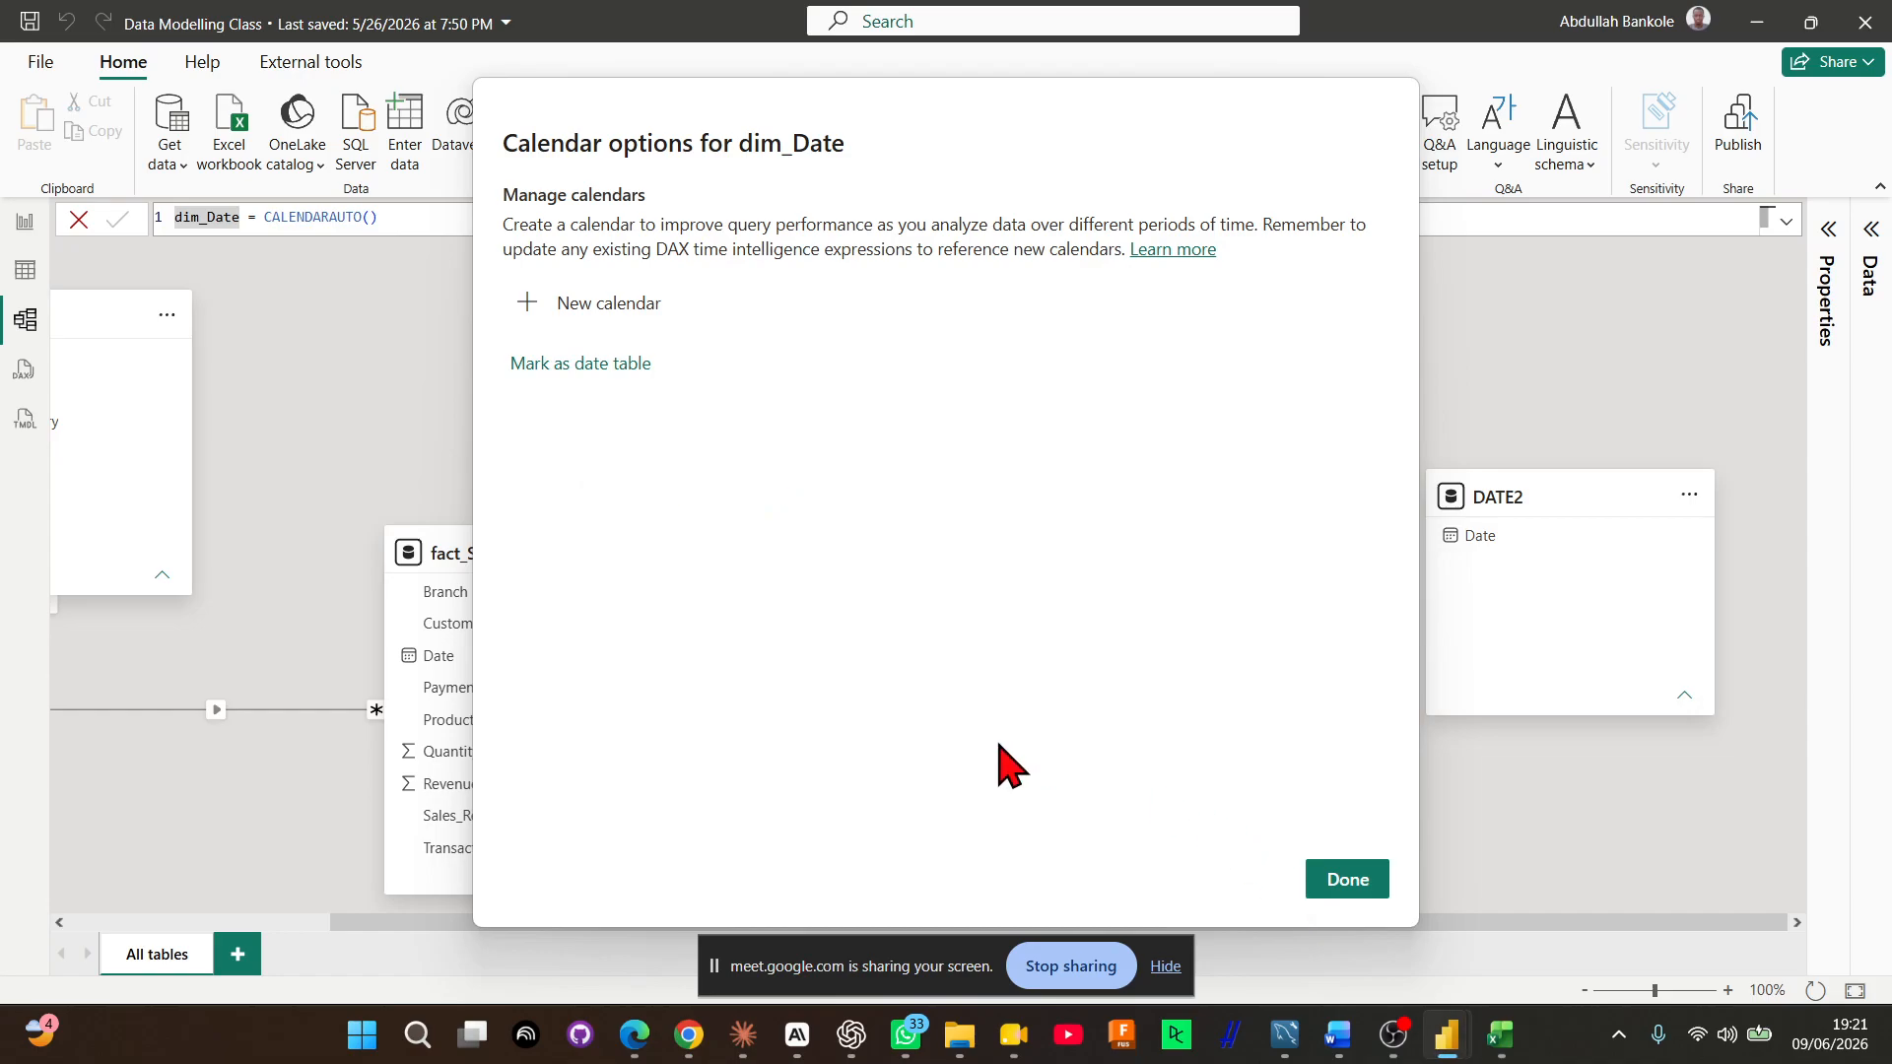
{"action": "left_click", "coordinate": [1332, 896]}
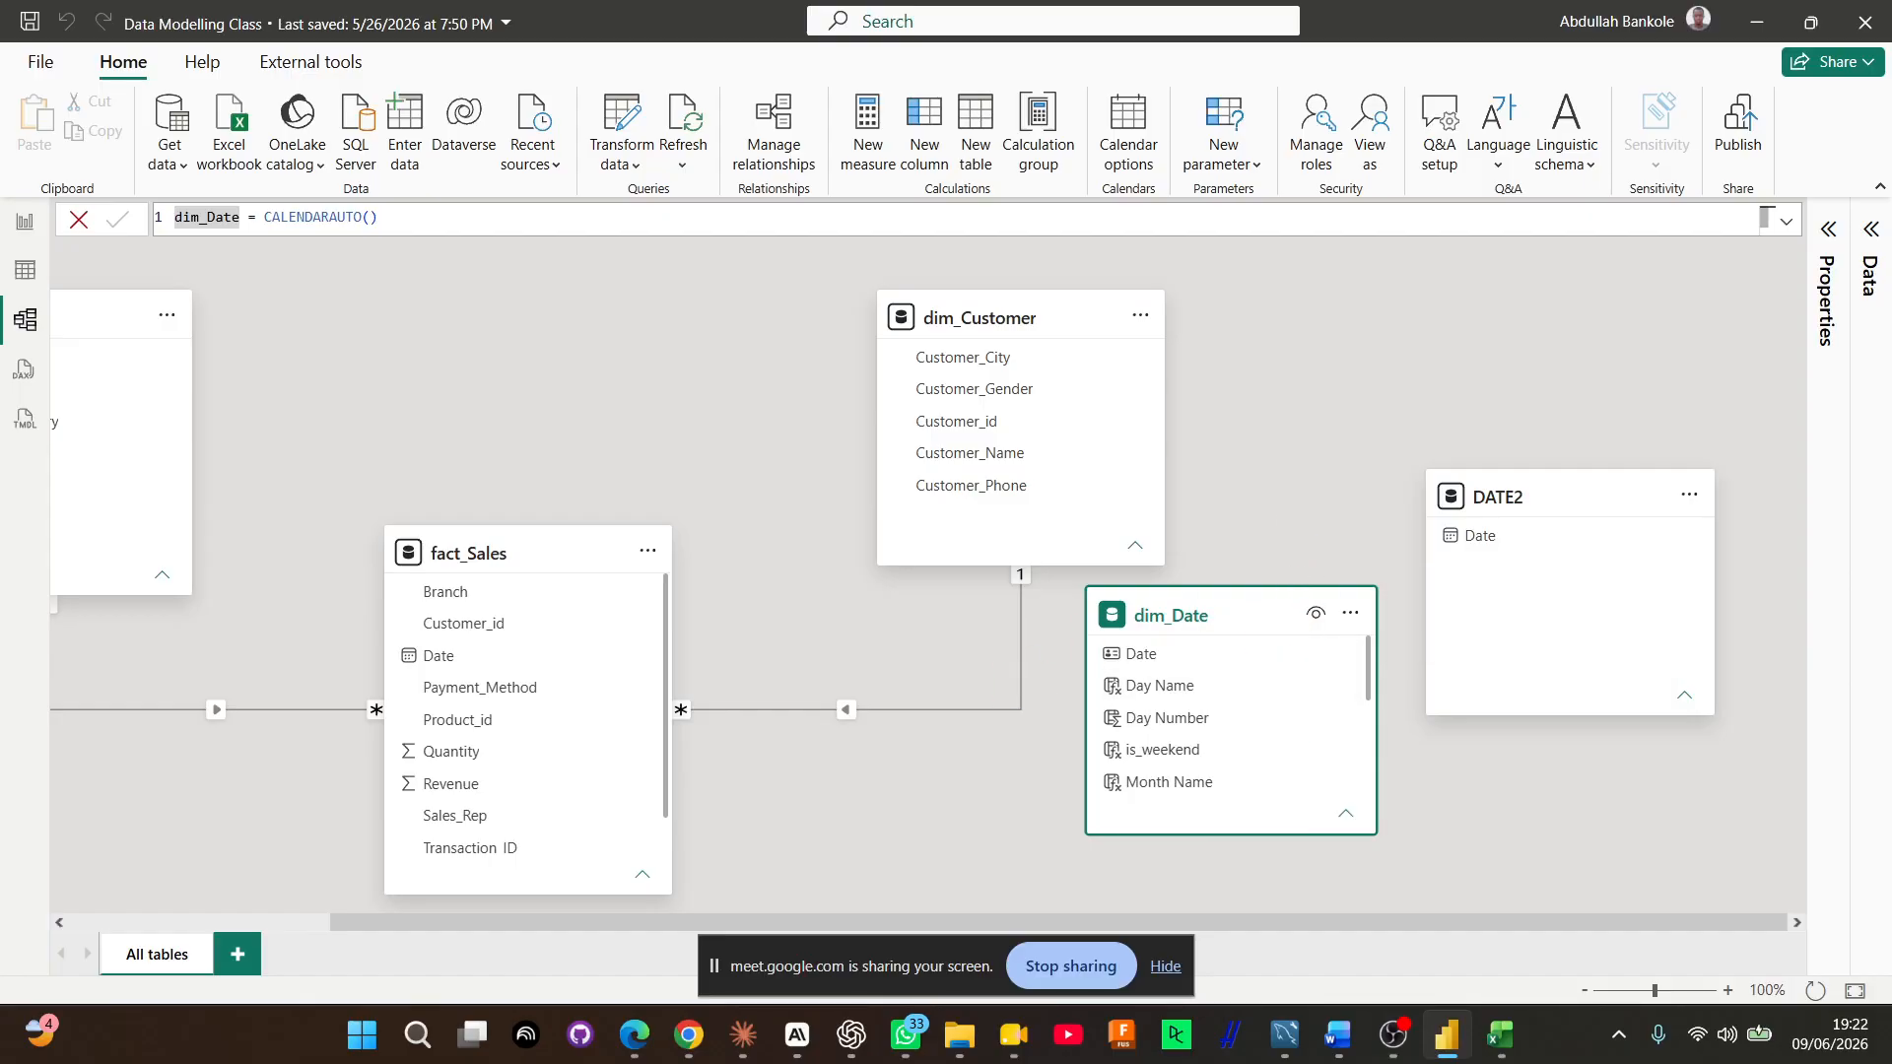
{"action": "left_click", "coordinate": [743, 1033]}
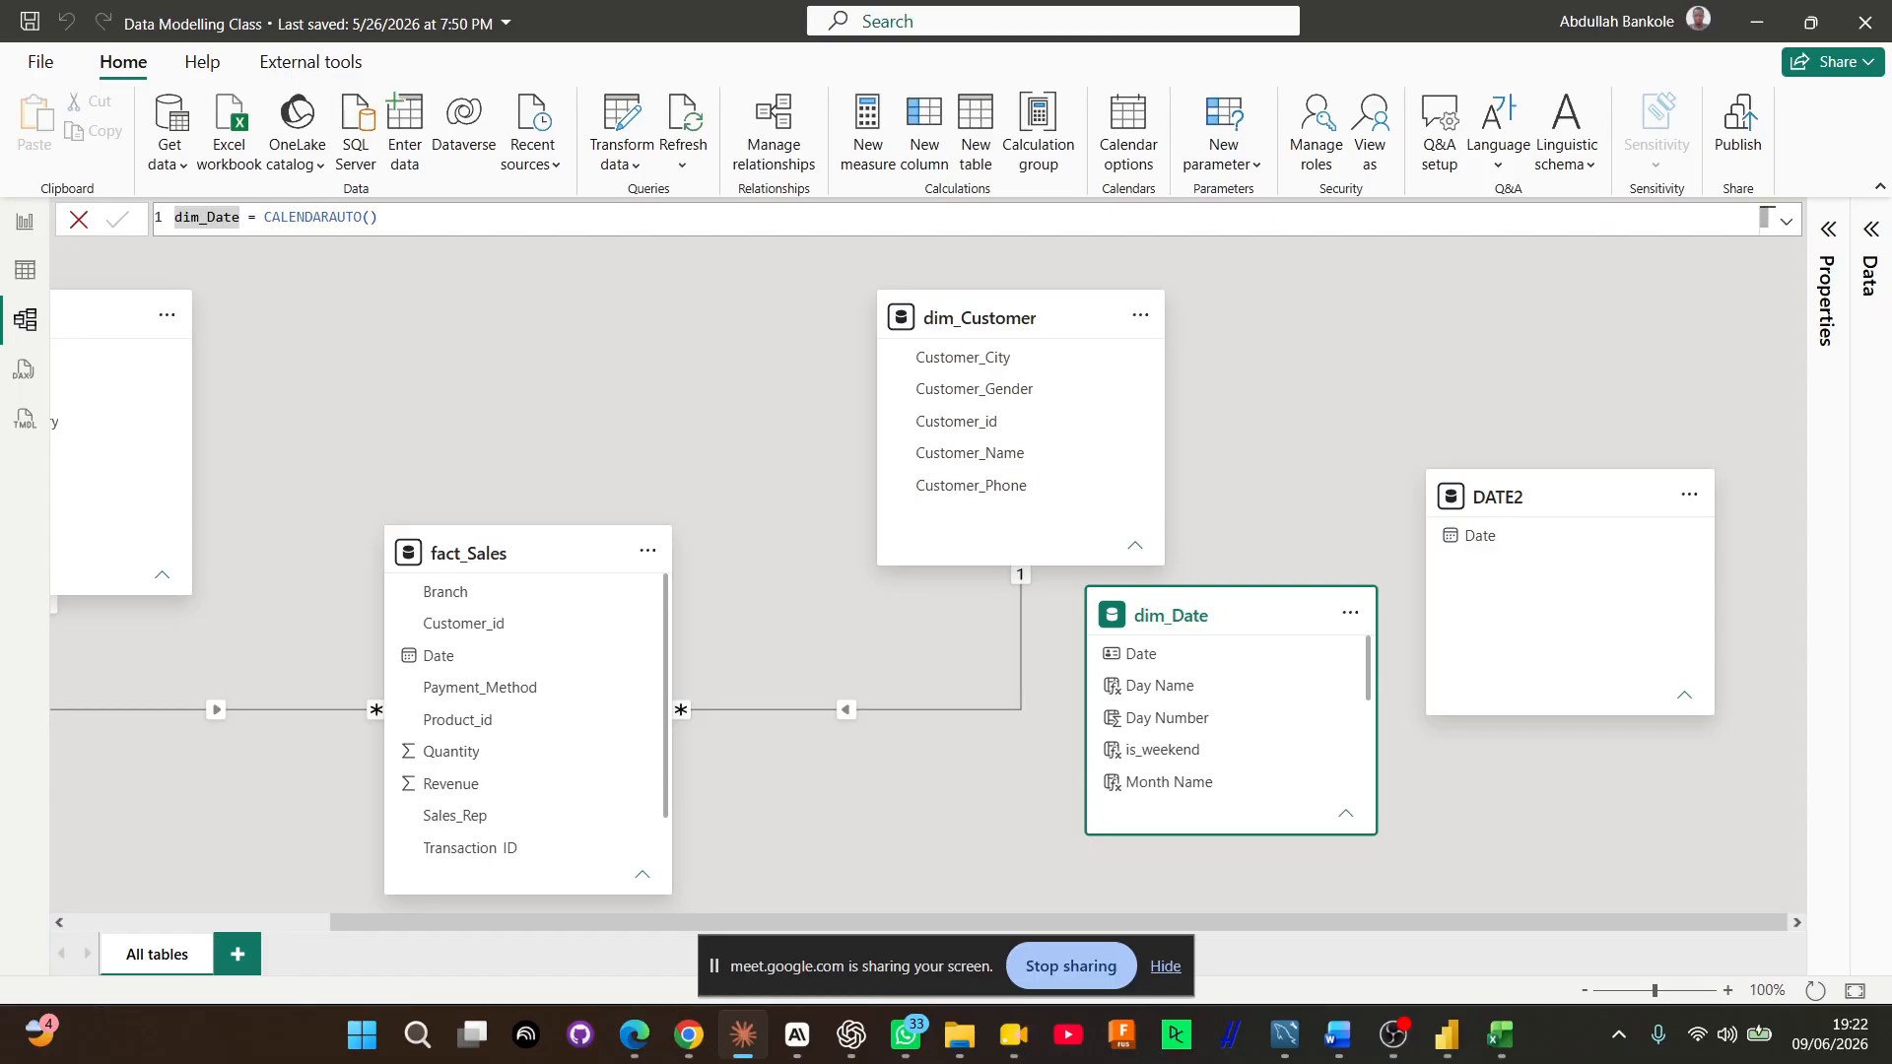
{"action": "key", "text": "alt+Tab"}
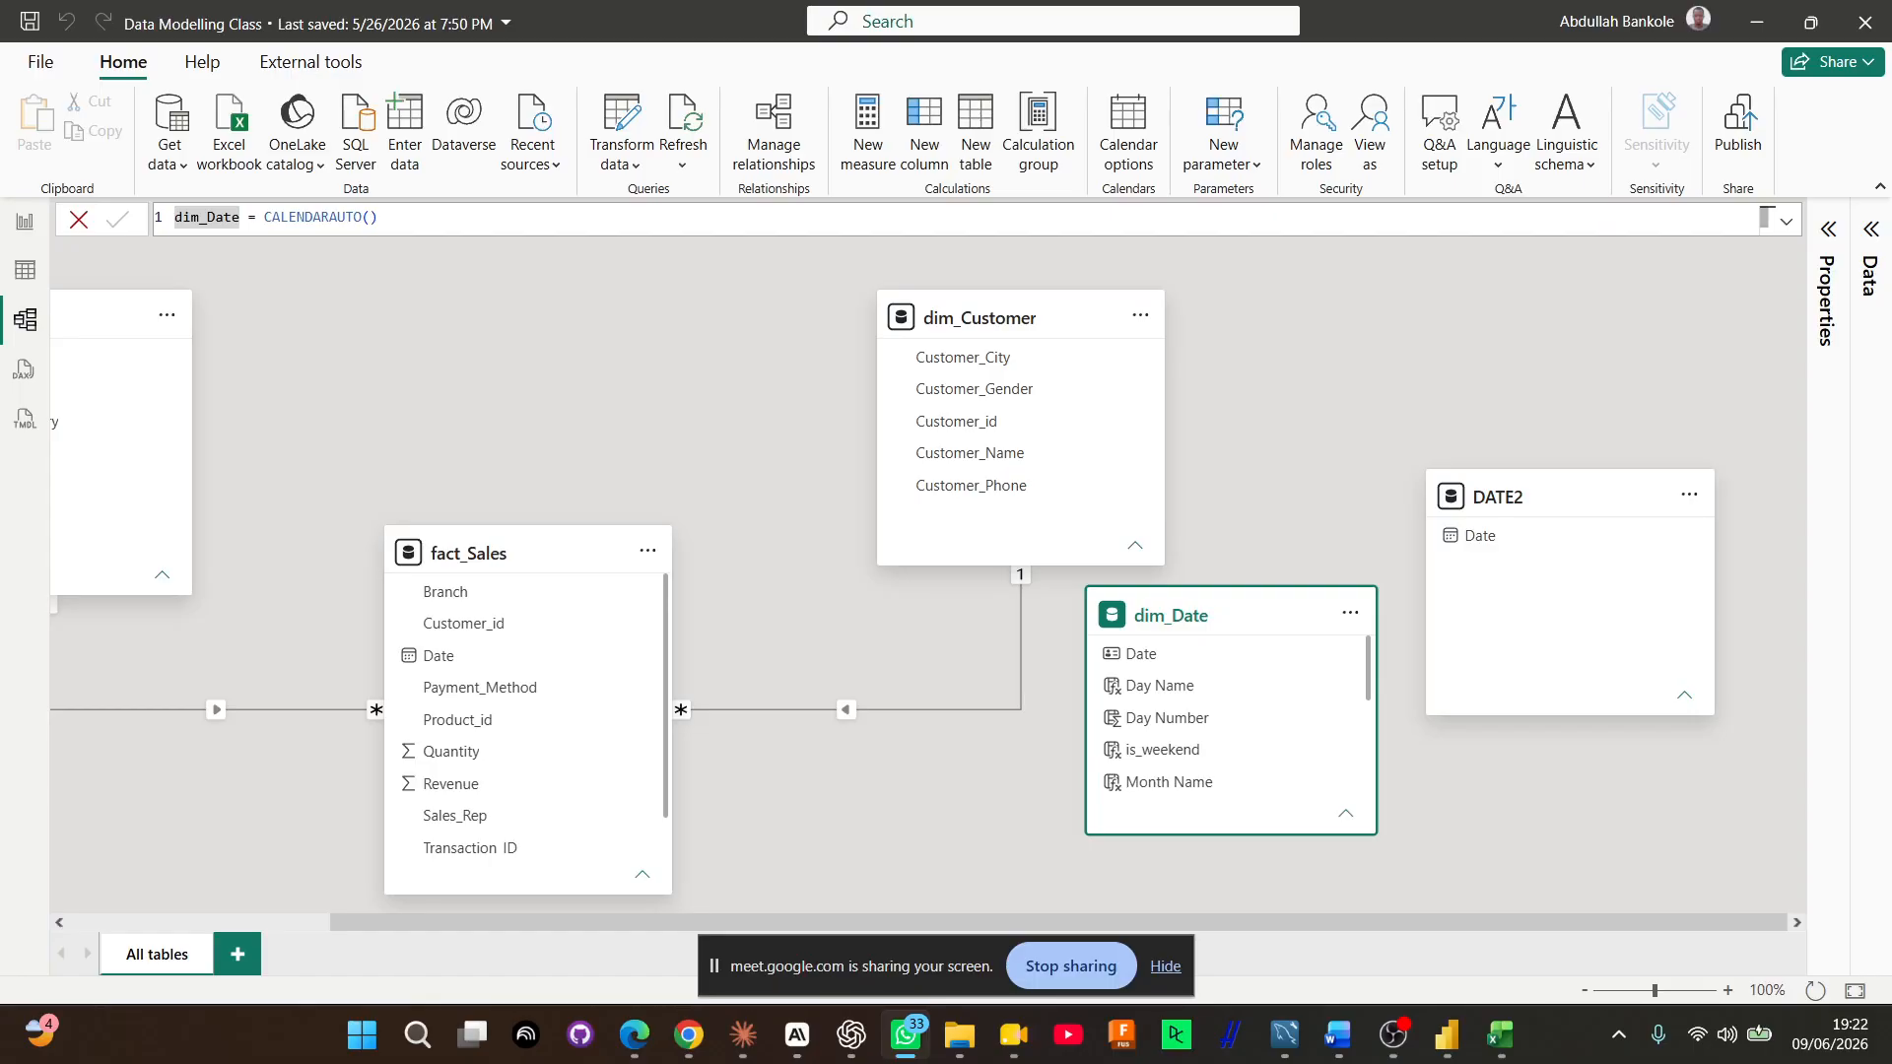
{"action": "key", "text": "alt+Tab"}
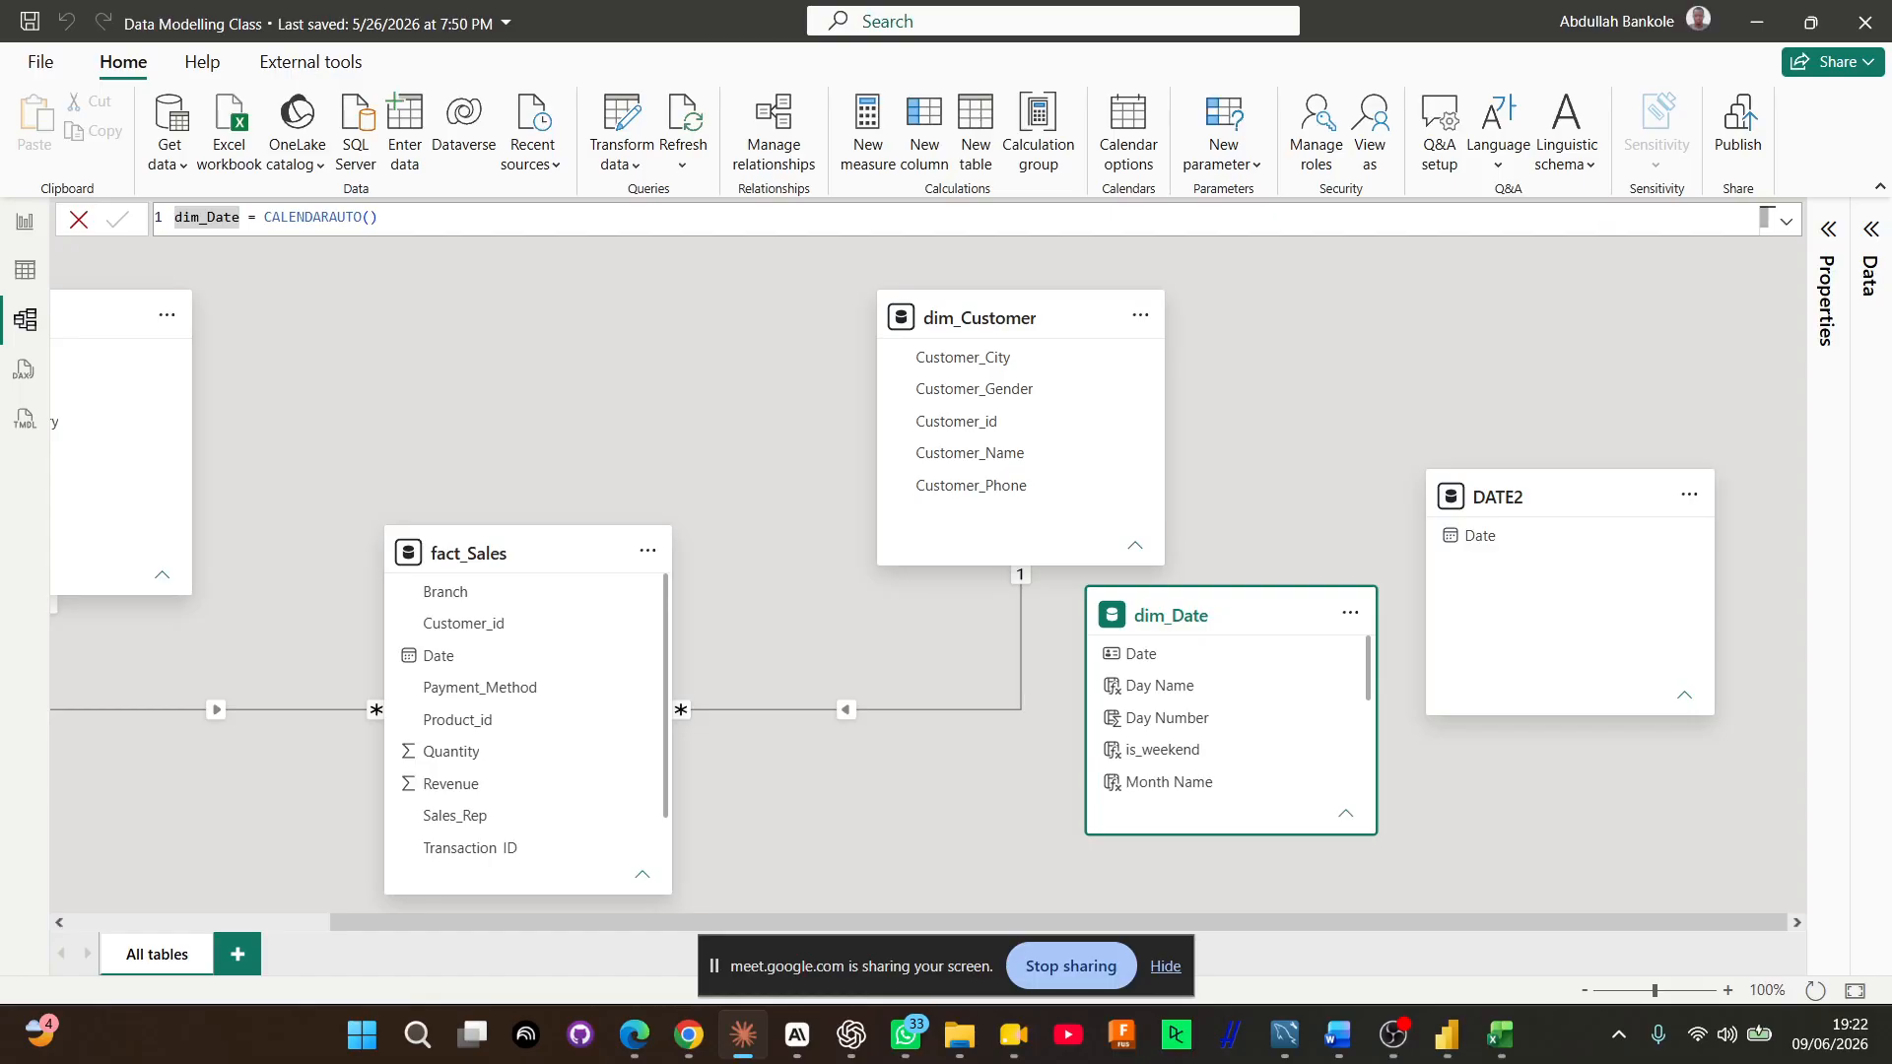
{"action": "key", "text": "alt+Tab"}
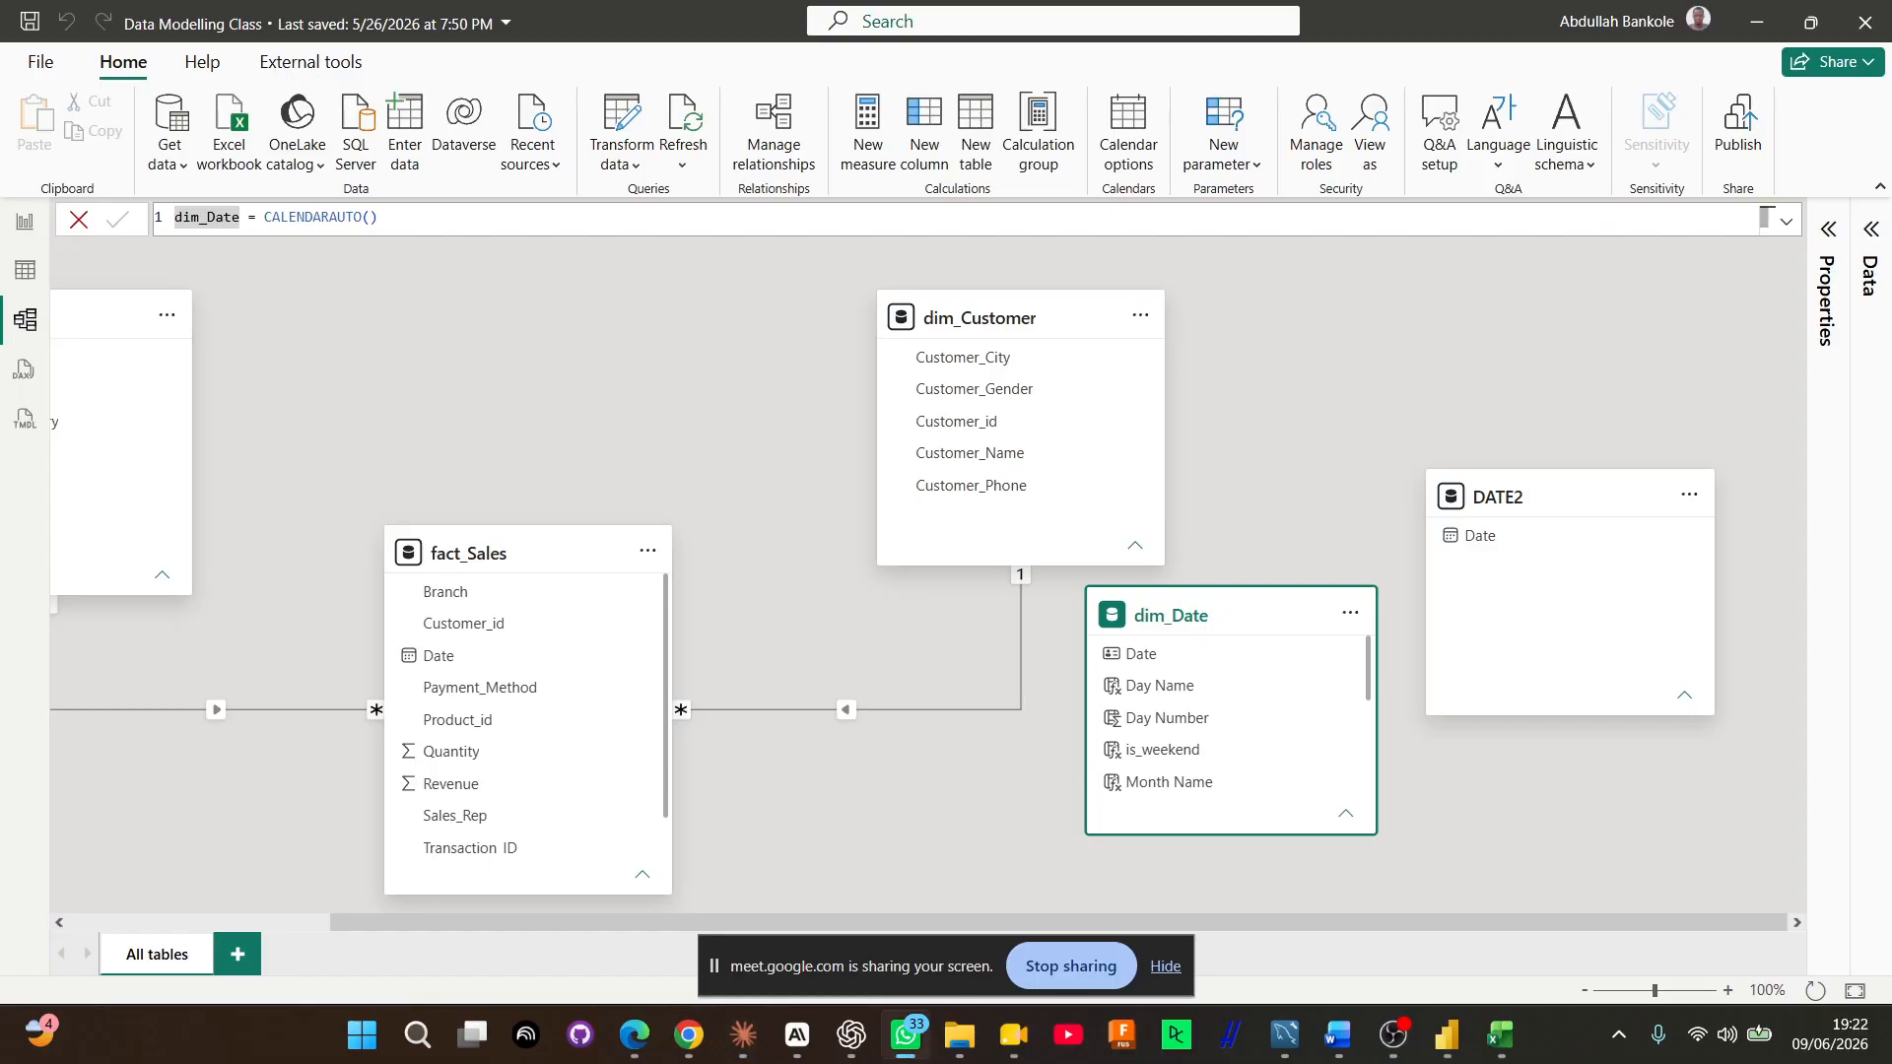
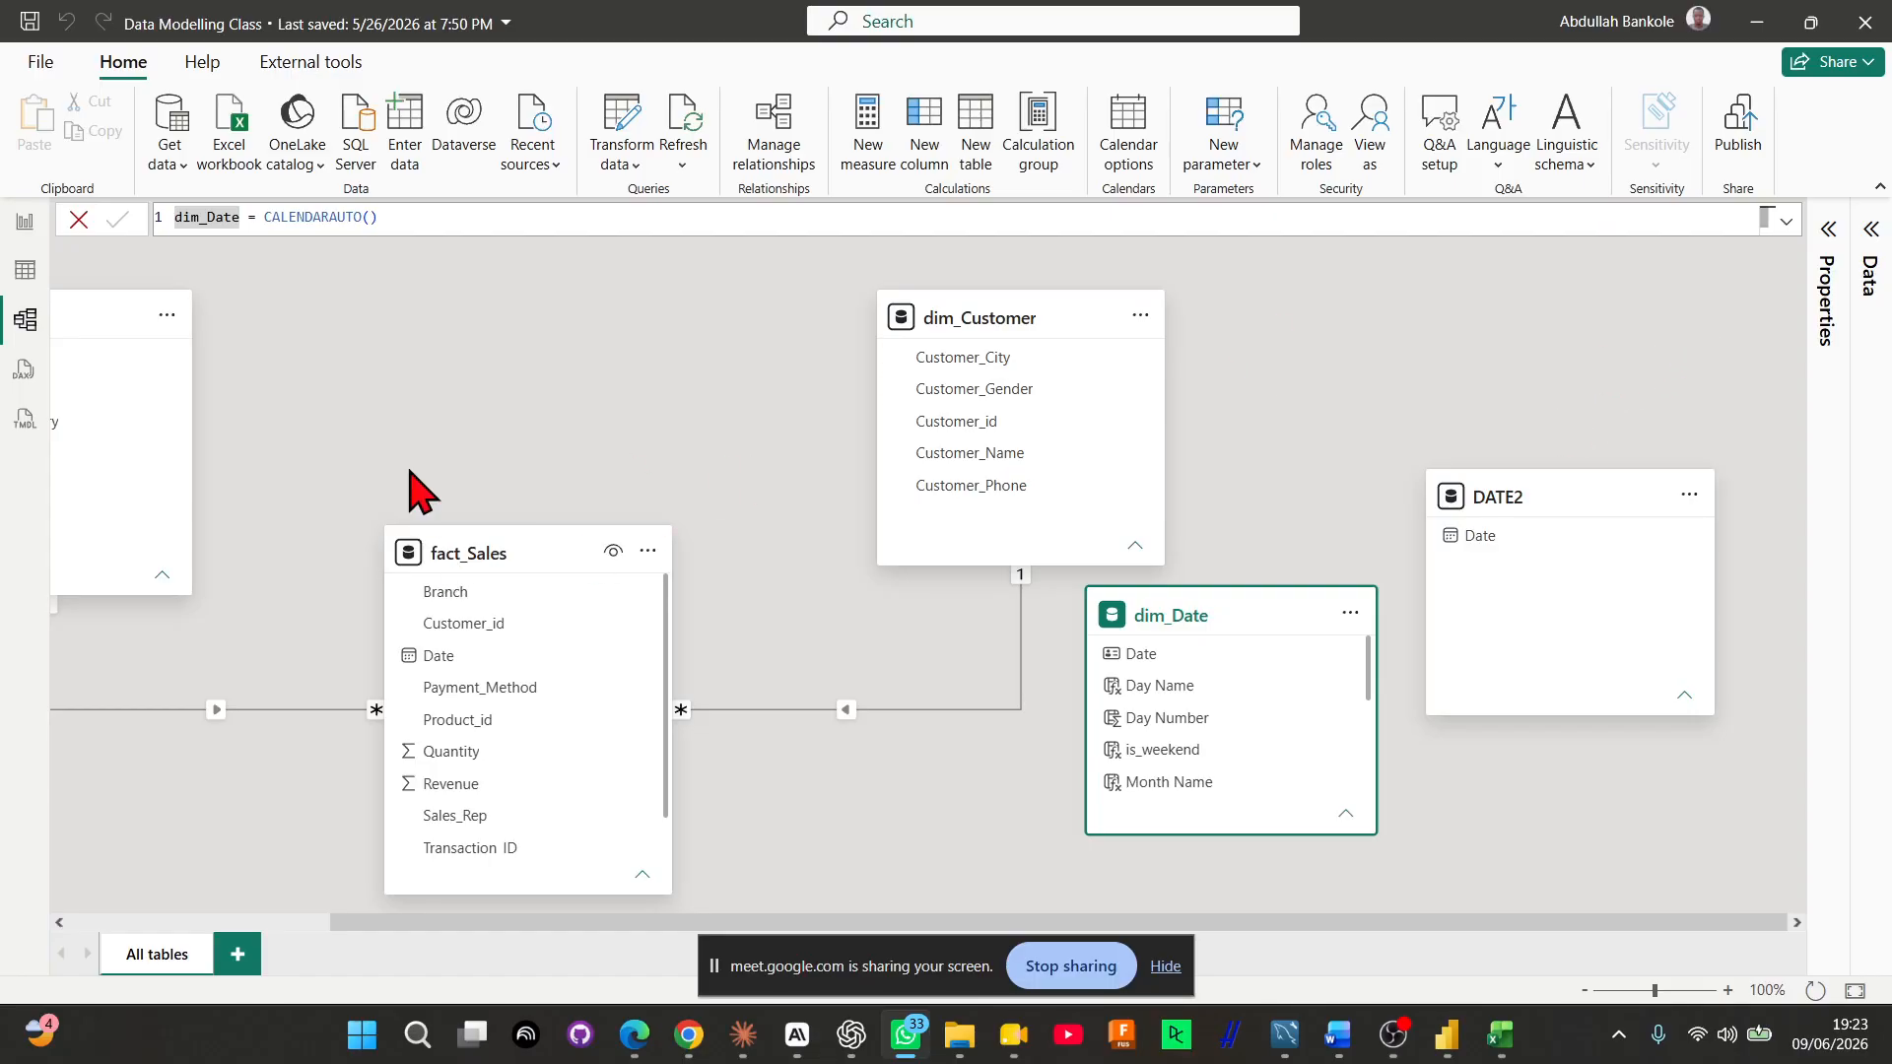
Reposition fact_Sales and dim_Date in the model diagram and relate fact_Sales Date to dim_Date Date as an active many-to-one, single-direction relationship
{"action": "left_click_drag", "start_coordinate": [531, 549], "coordinate": [573, 335]}
{"action": "left_click_drag", "start_coordinate": [1190, 625], "coordinate": [1120, 625]}
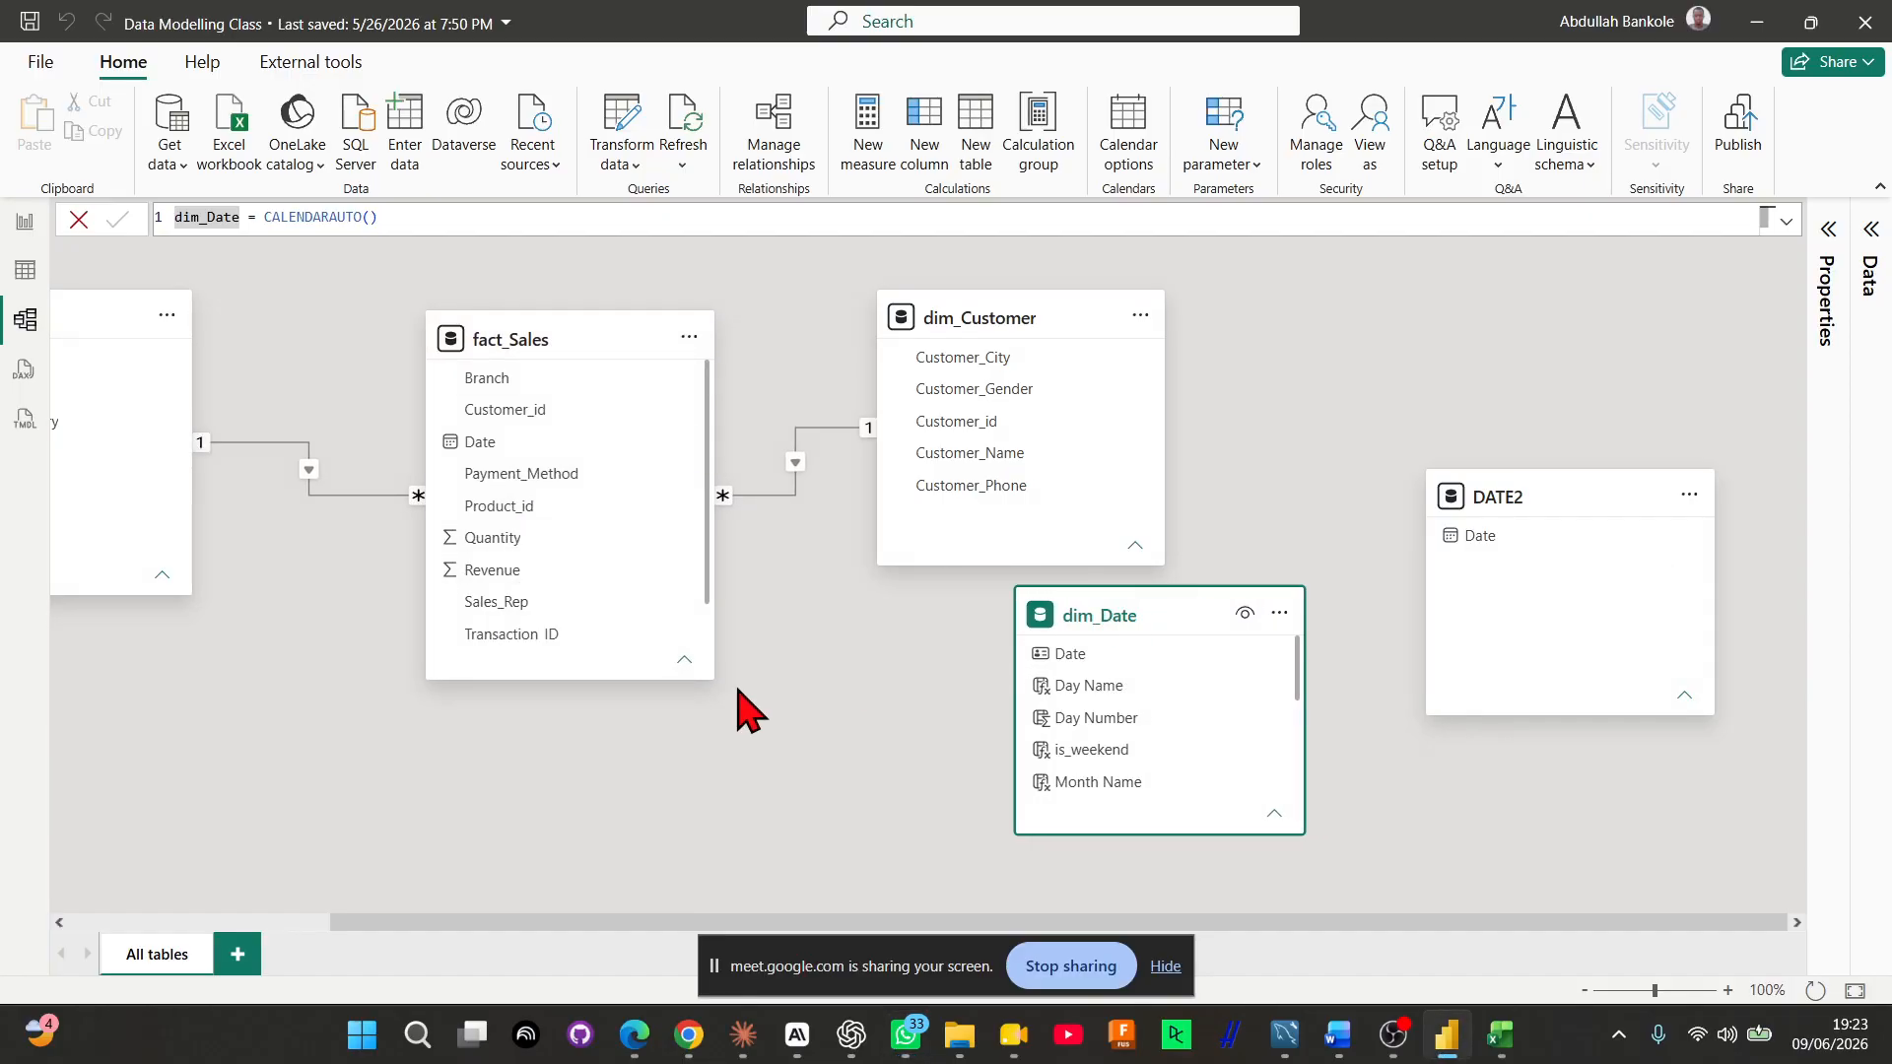
{"action": "left_click_drag", "start_coordinate": [532, 445], "coordinate": [1114, 661]}
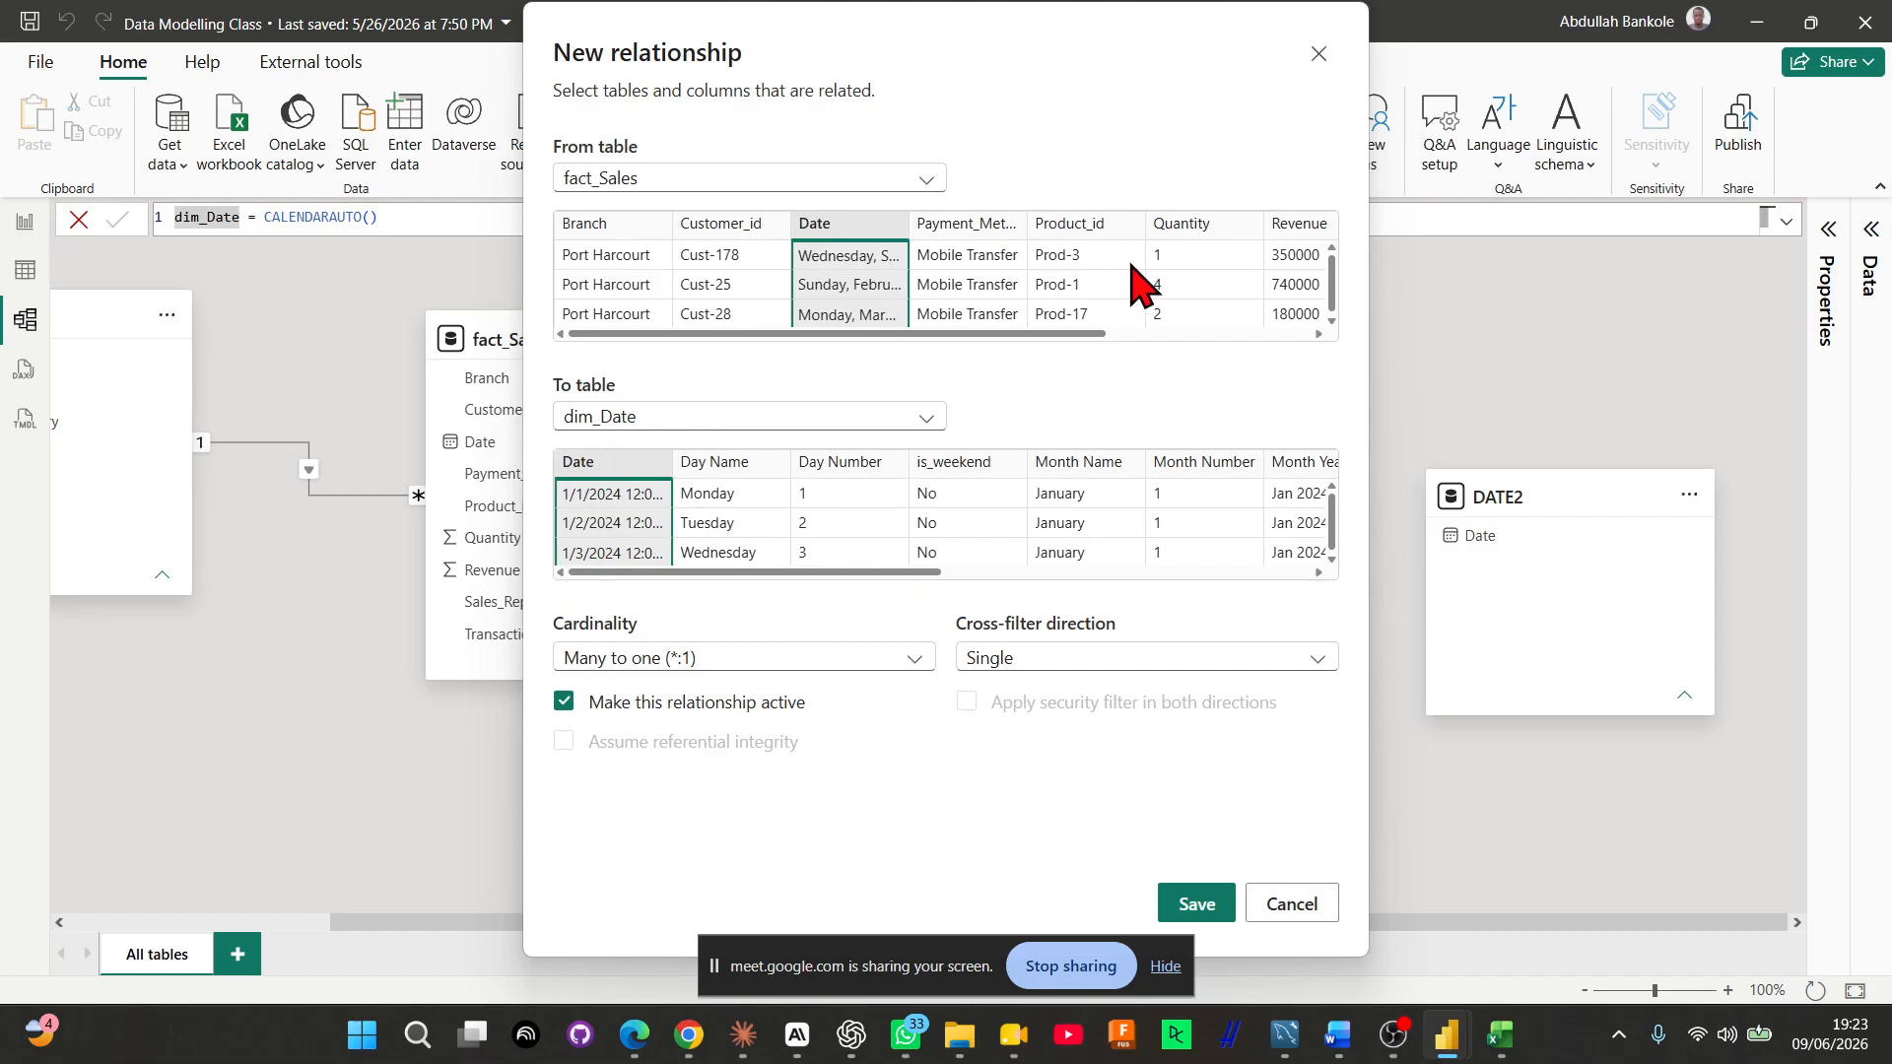
{"action": "left_click", "coordinate": [1195, 904]}
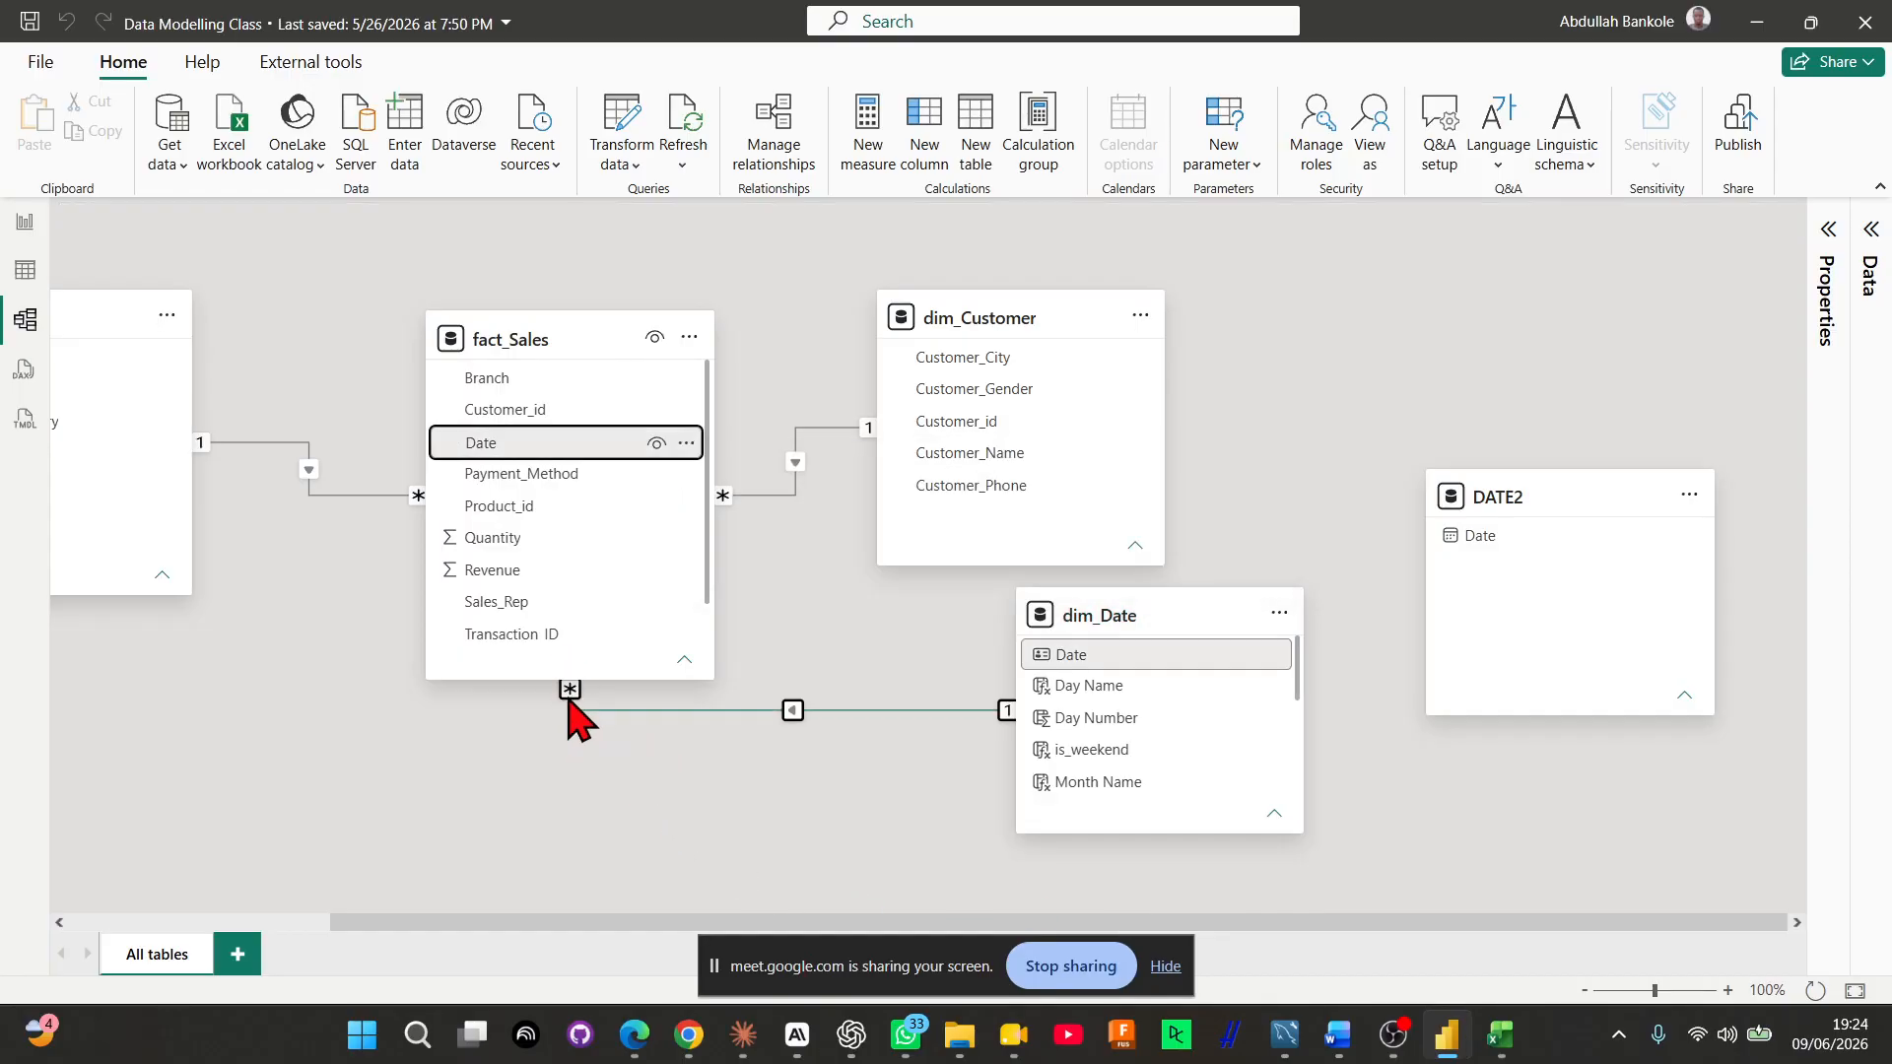
{"action": "left_click", "coordinate": [571, 710]}
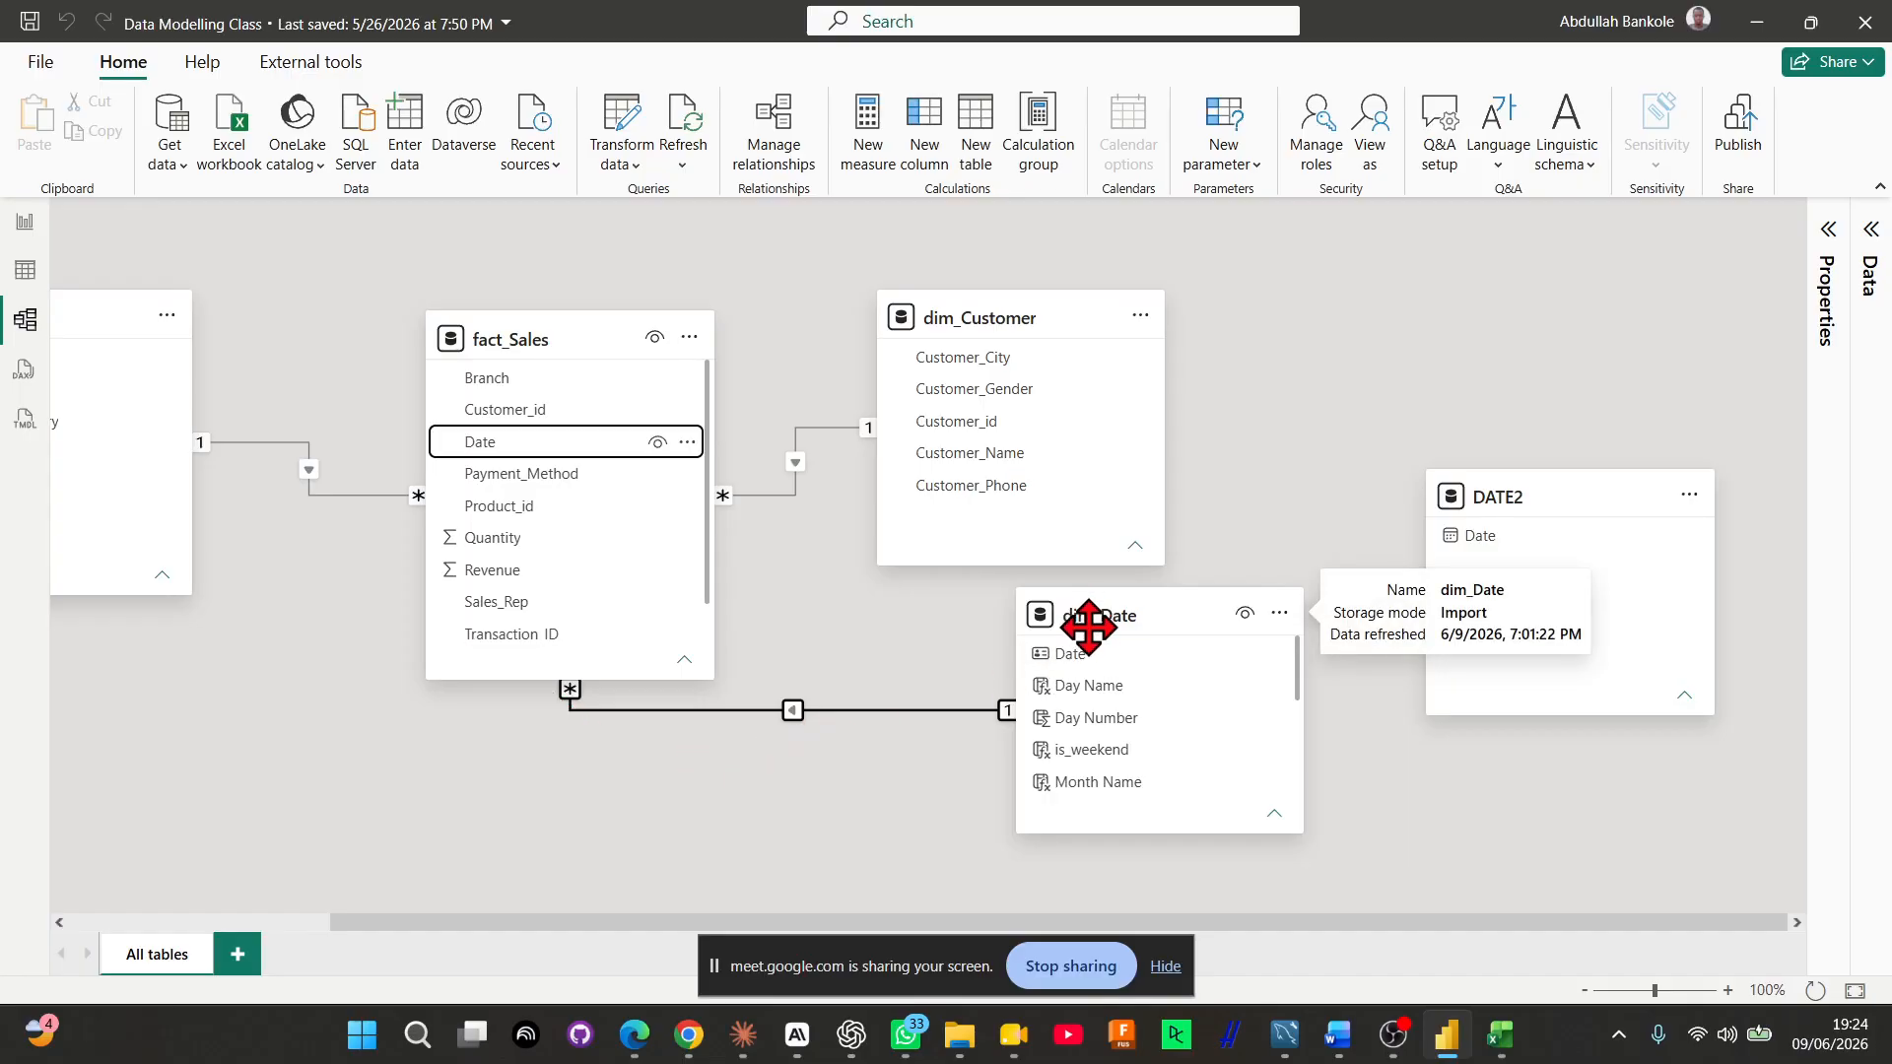
Arrange the model diagram as a star, with dim_Date below fact_Sales and dim_Product and dim_Customer on either side
{"action": "left_click_drag", "start_coordinate": [1128, 619], "coordinate": [534, 847]}
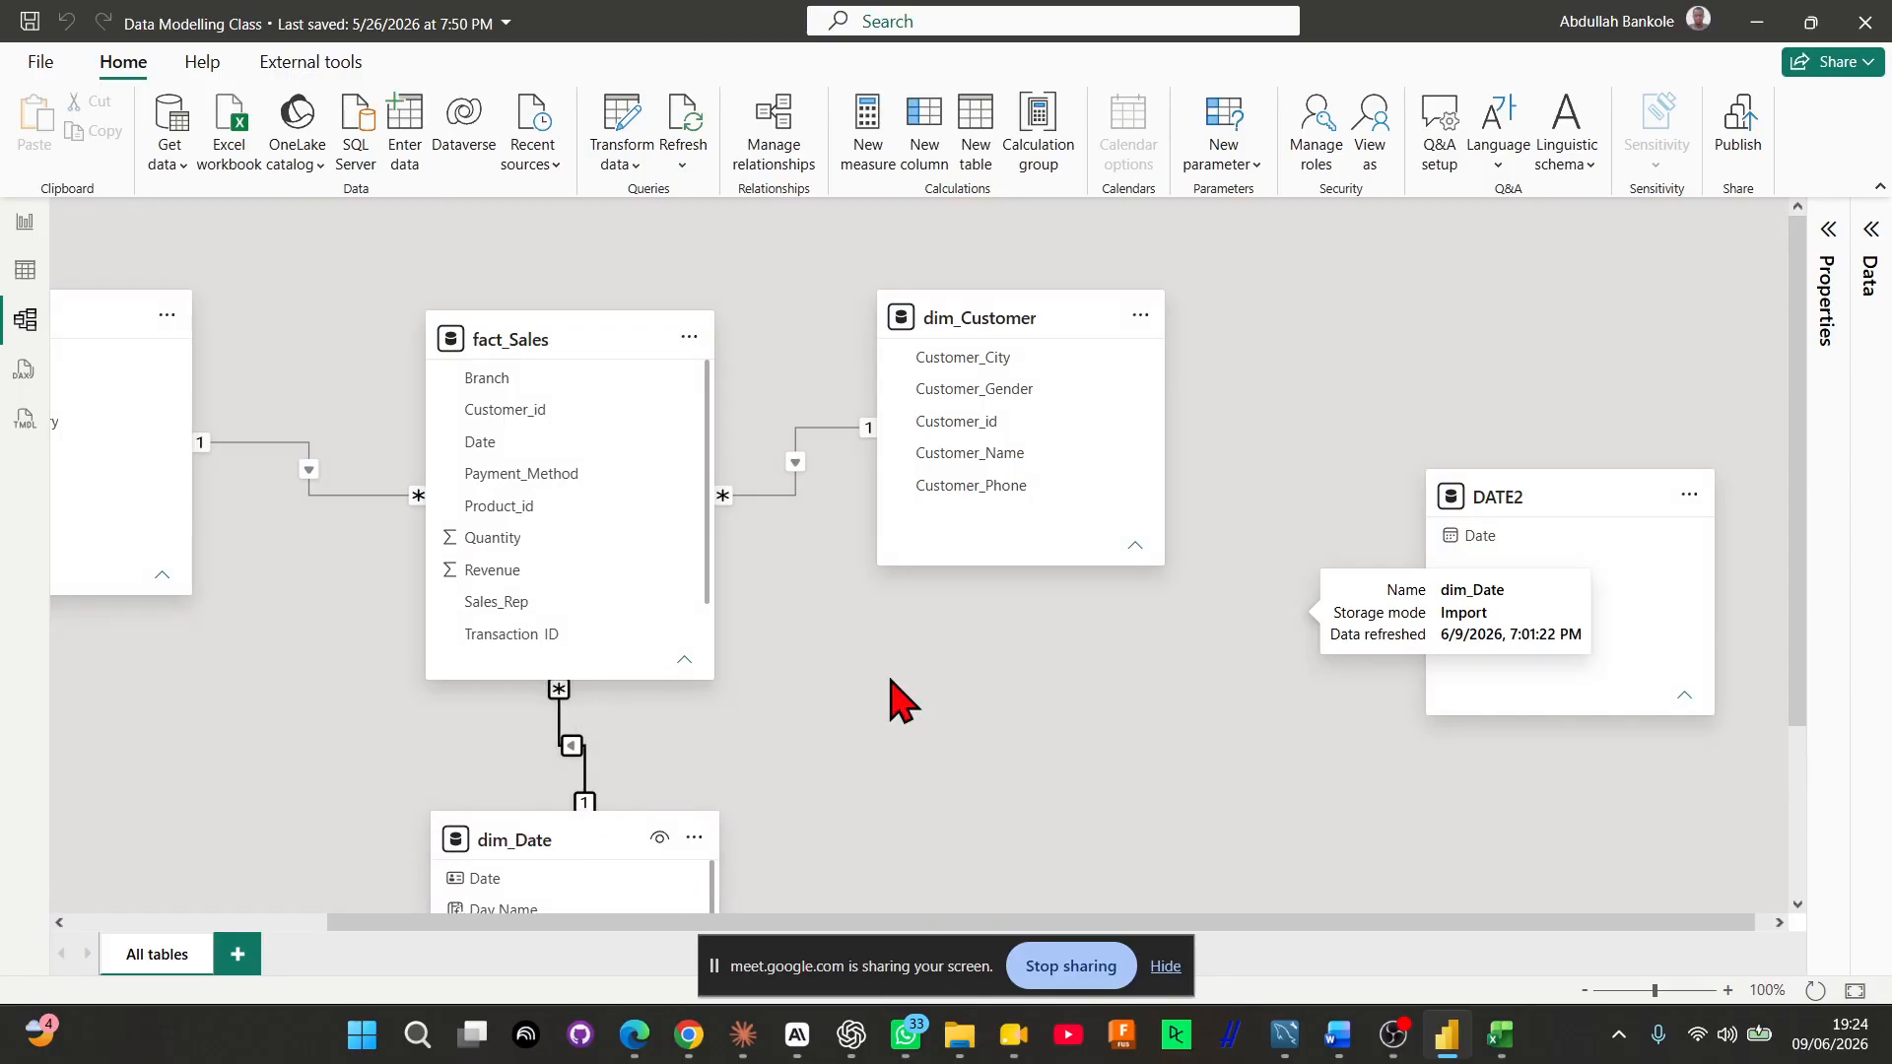
{"action": "left_click", "coordinate": [1585, 990]}
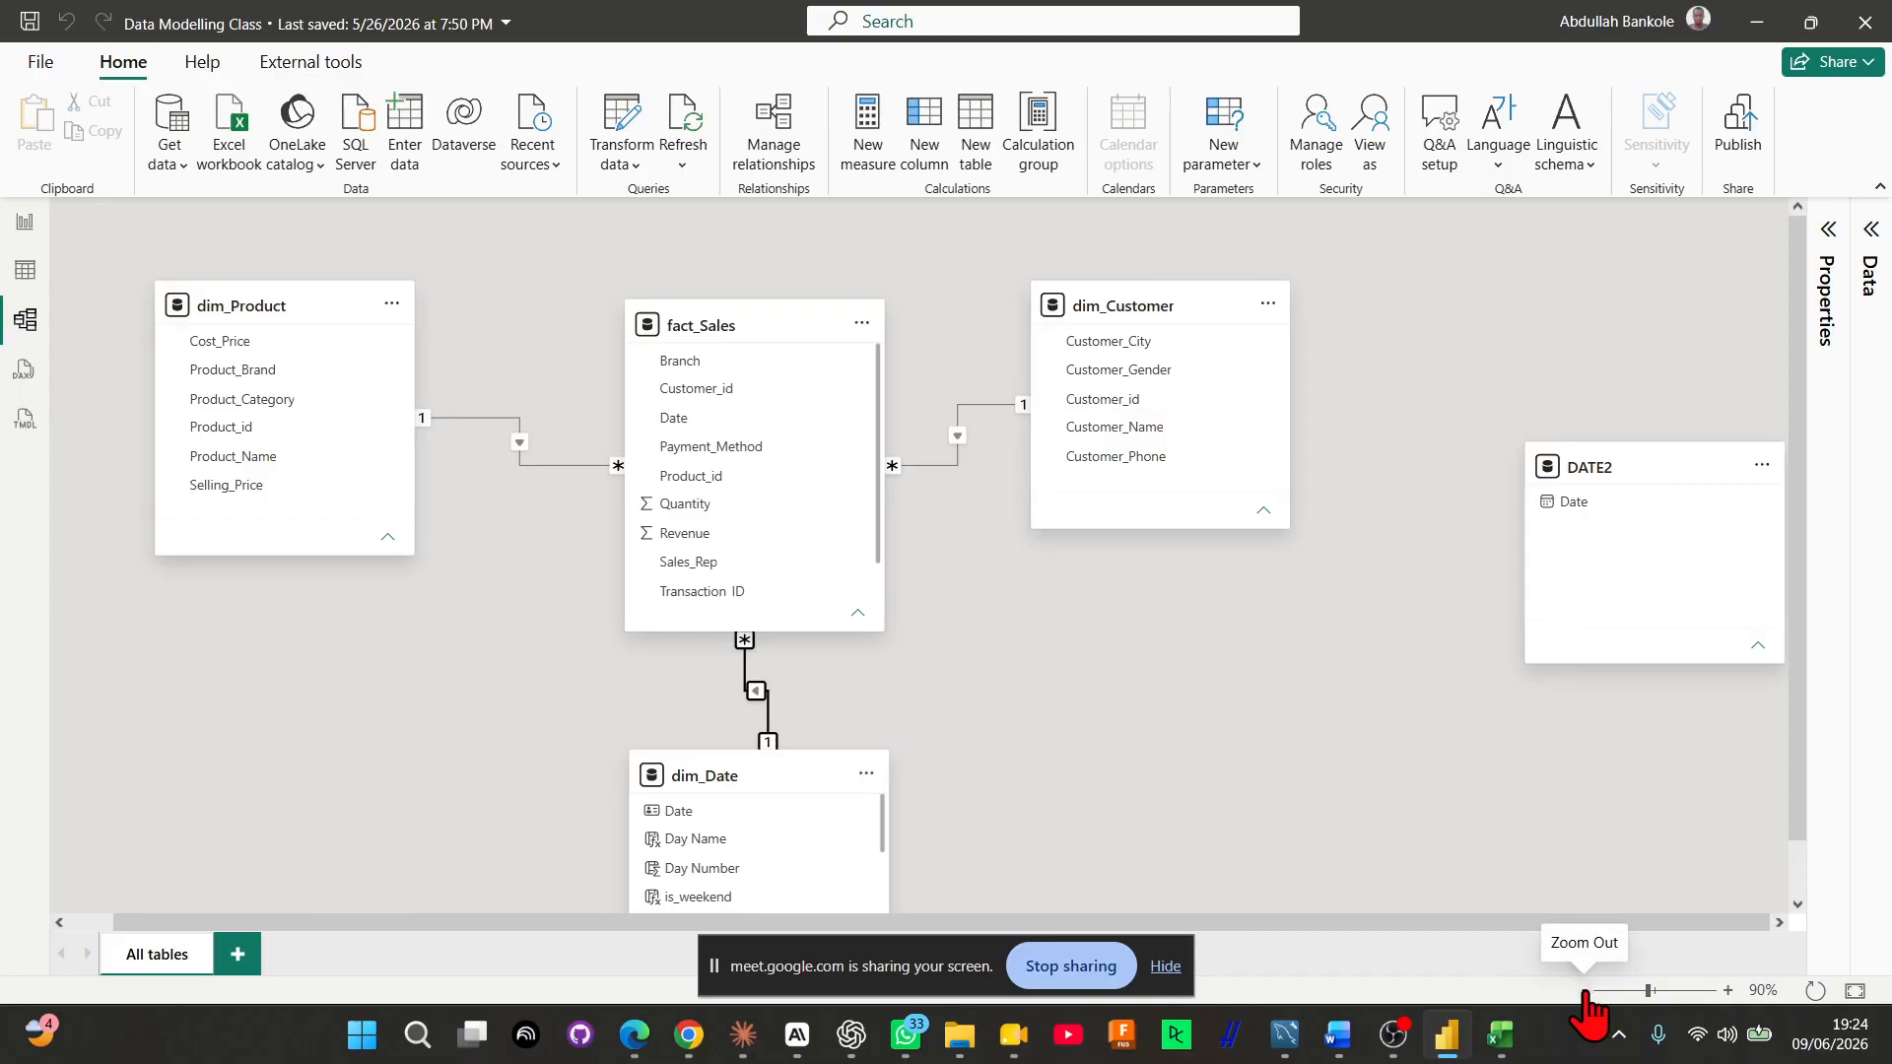
{"action": "left_click", "coordinate": [1585, 990]}
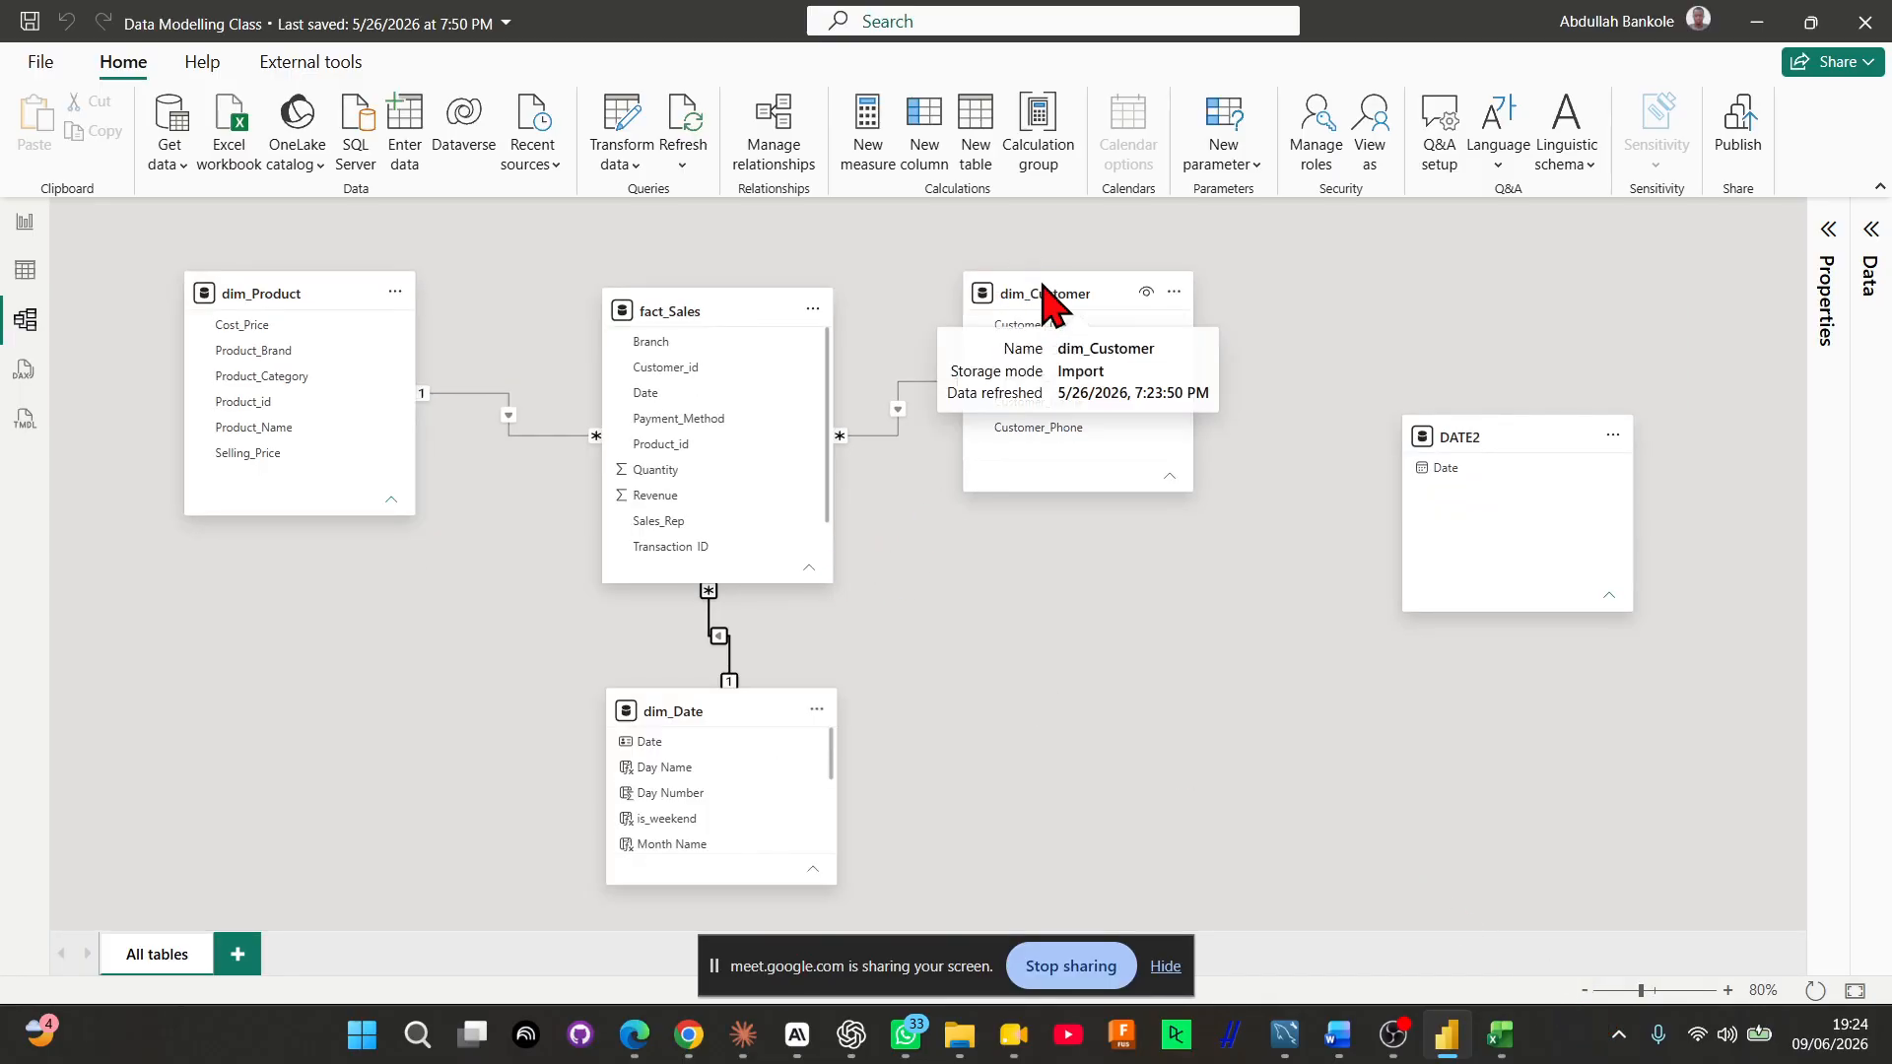
{"action": "left_click_drag", "start_coordinate": [311, 298], "coordinate": [286, 351]}
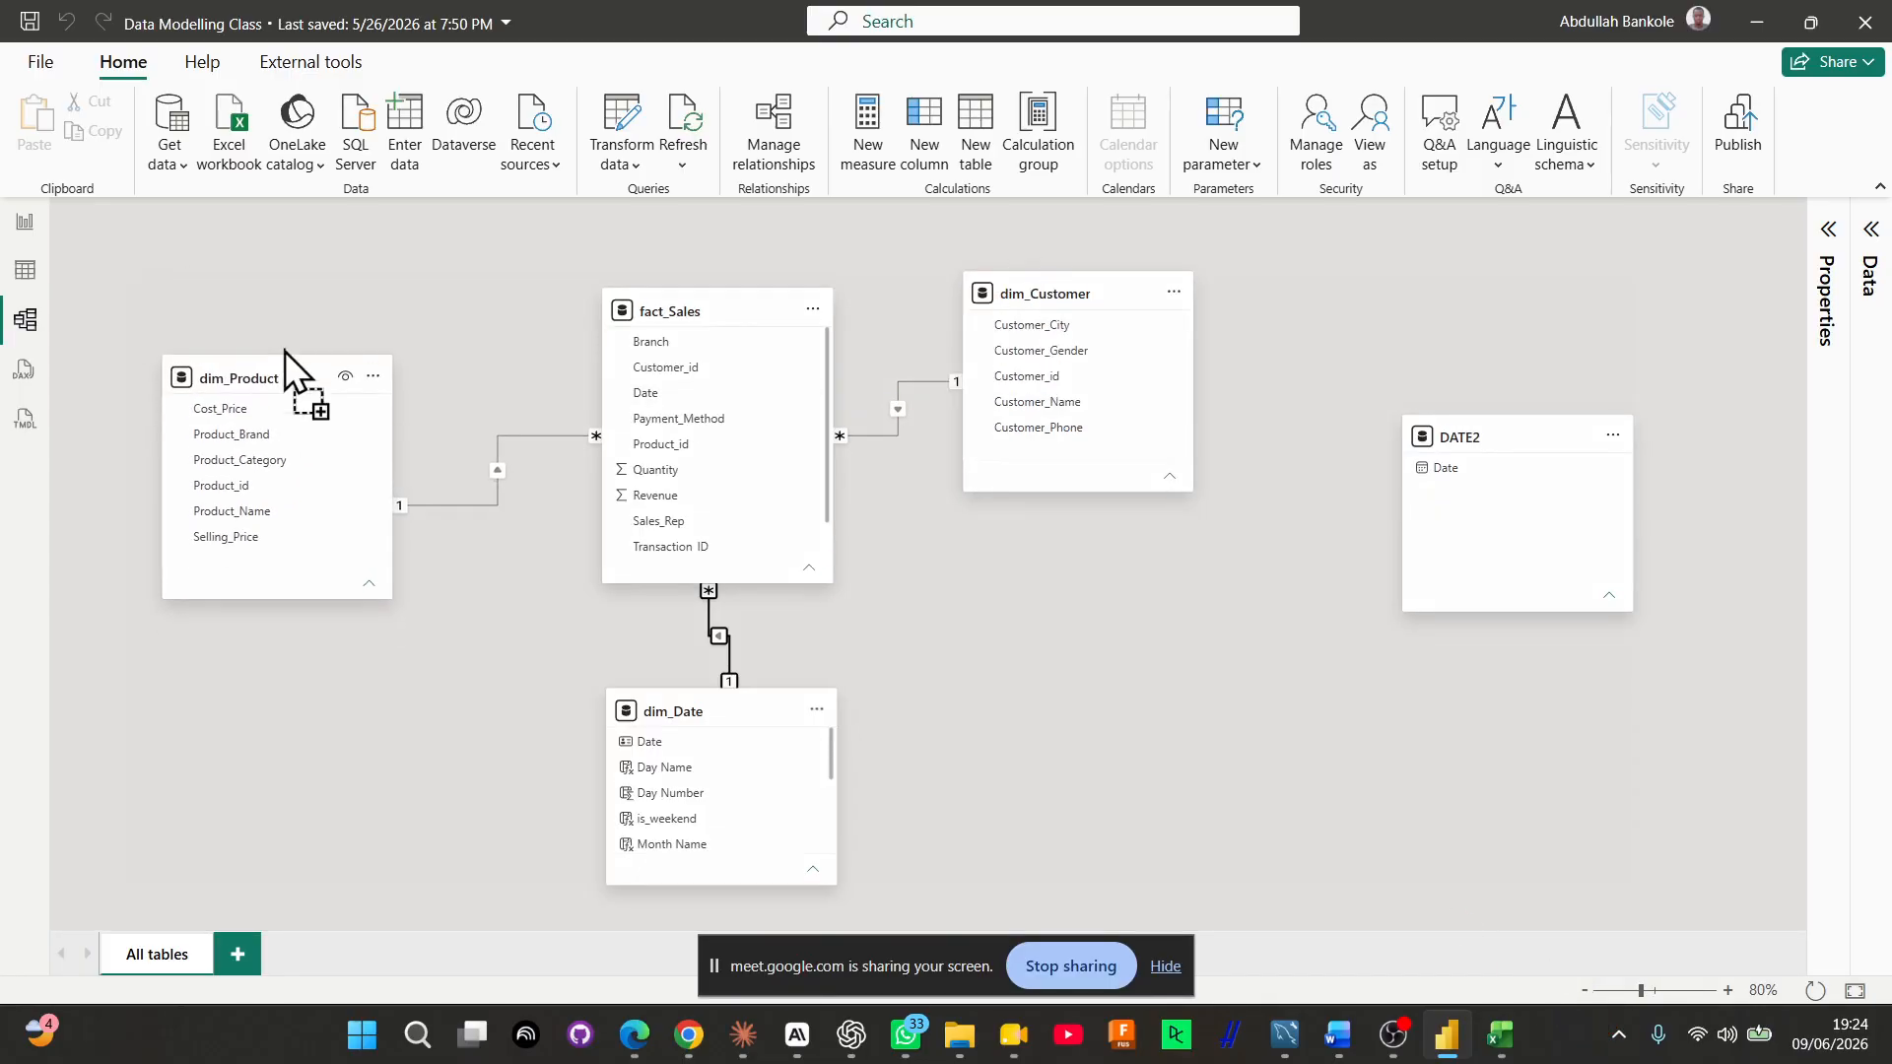
{"action": "left_click_drag", "start_coordinate": [1068, 289], "coordinate": [1112, 356]}
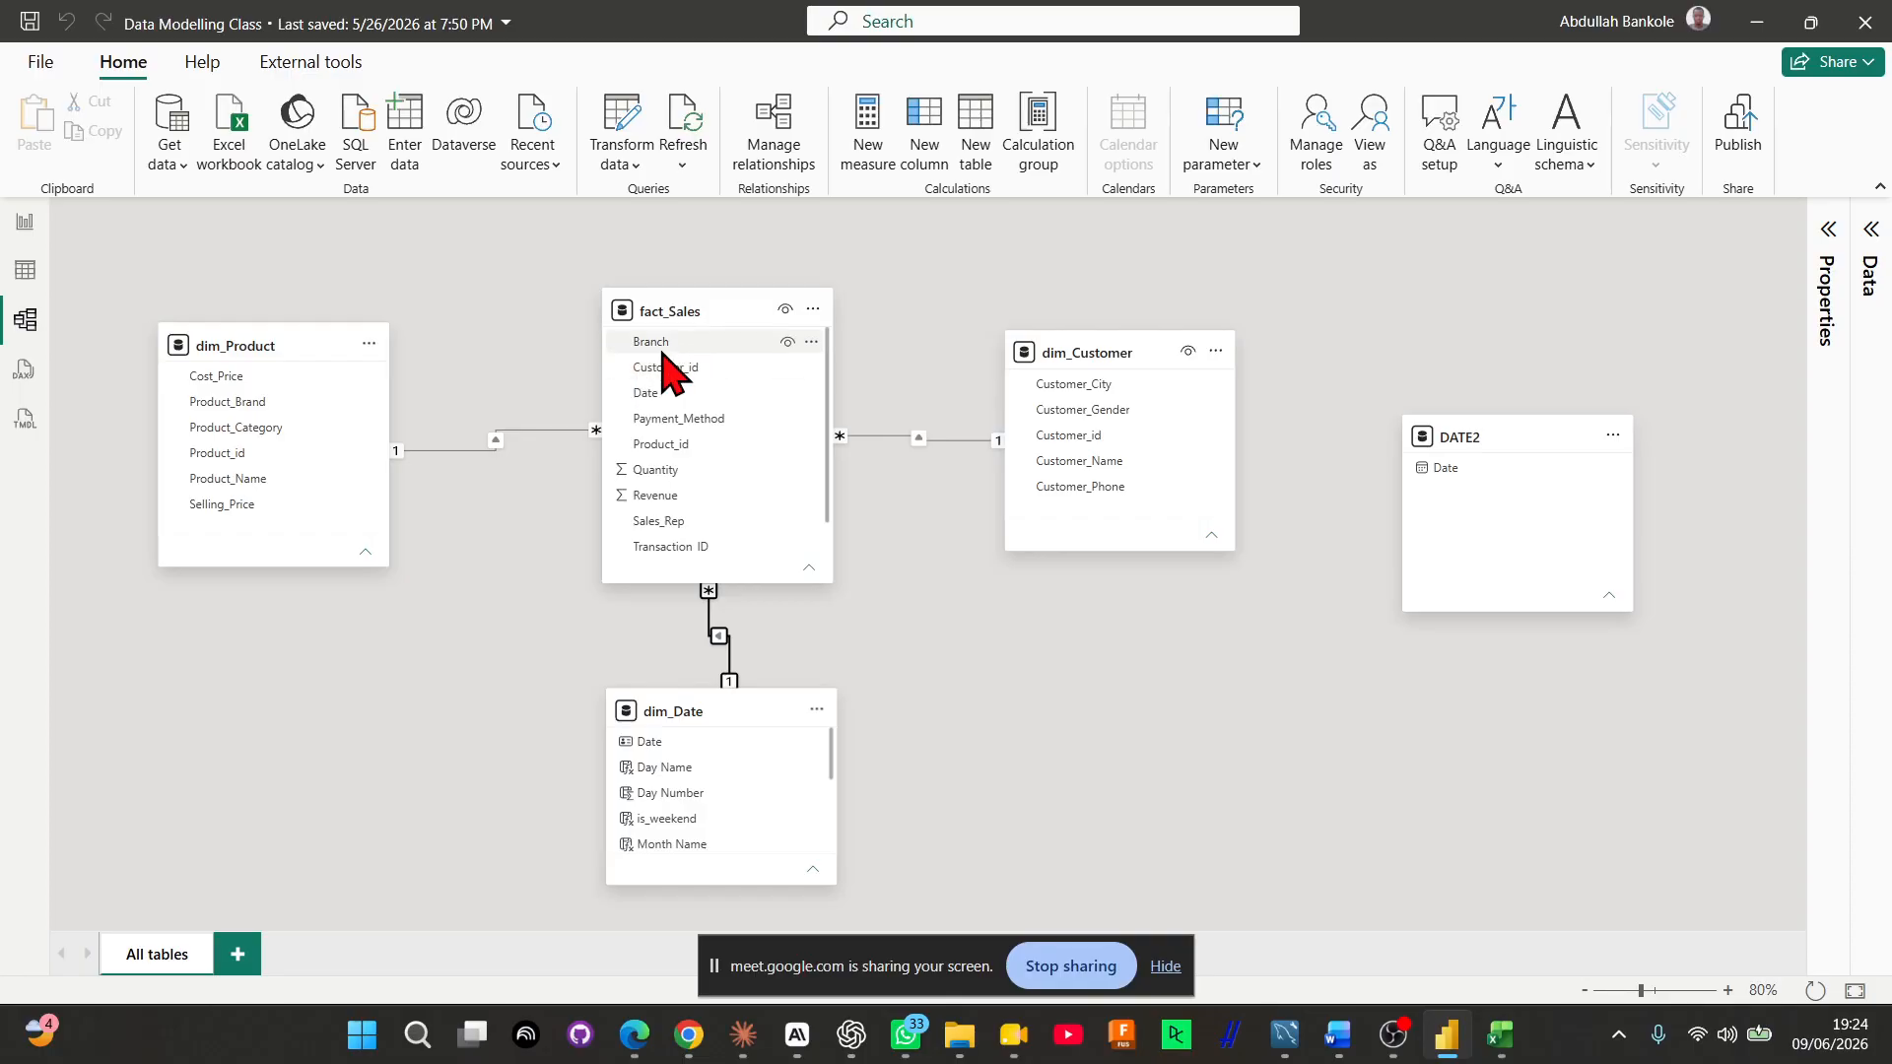
Delete the DATE2 table from the model and confirm the deletion
{"action": "left_click", "coordinate": [1552, 461]}
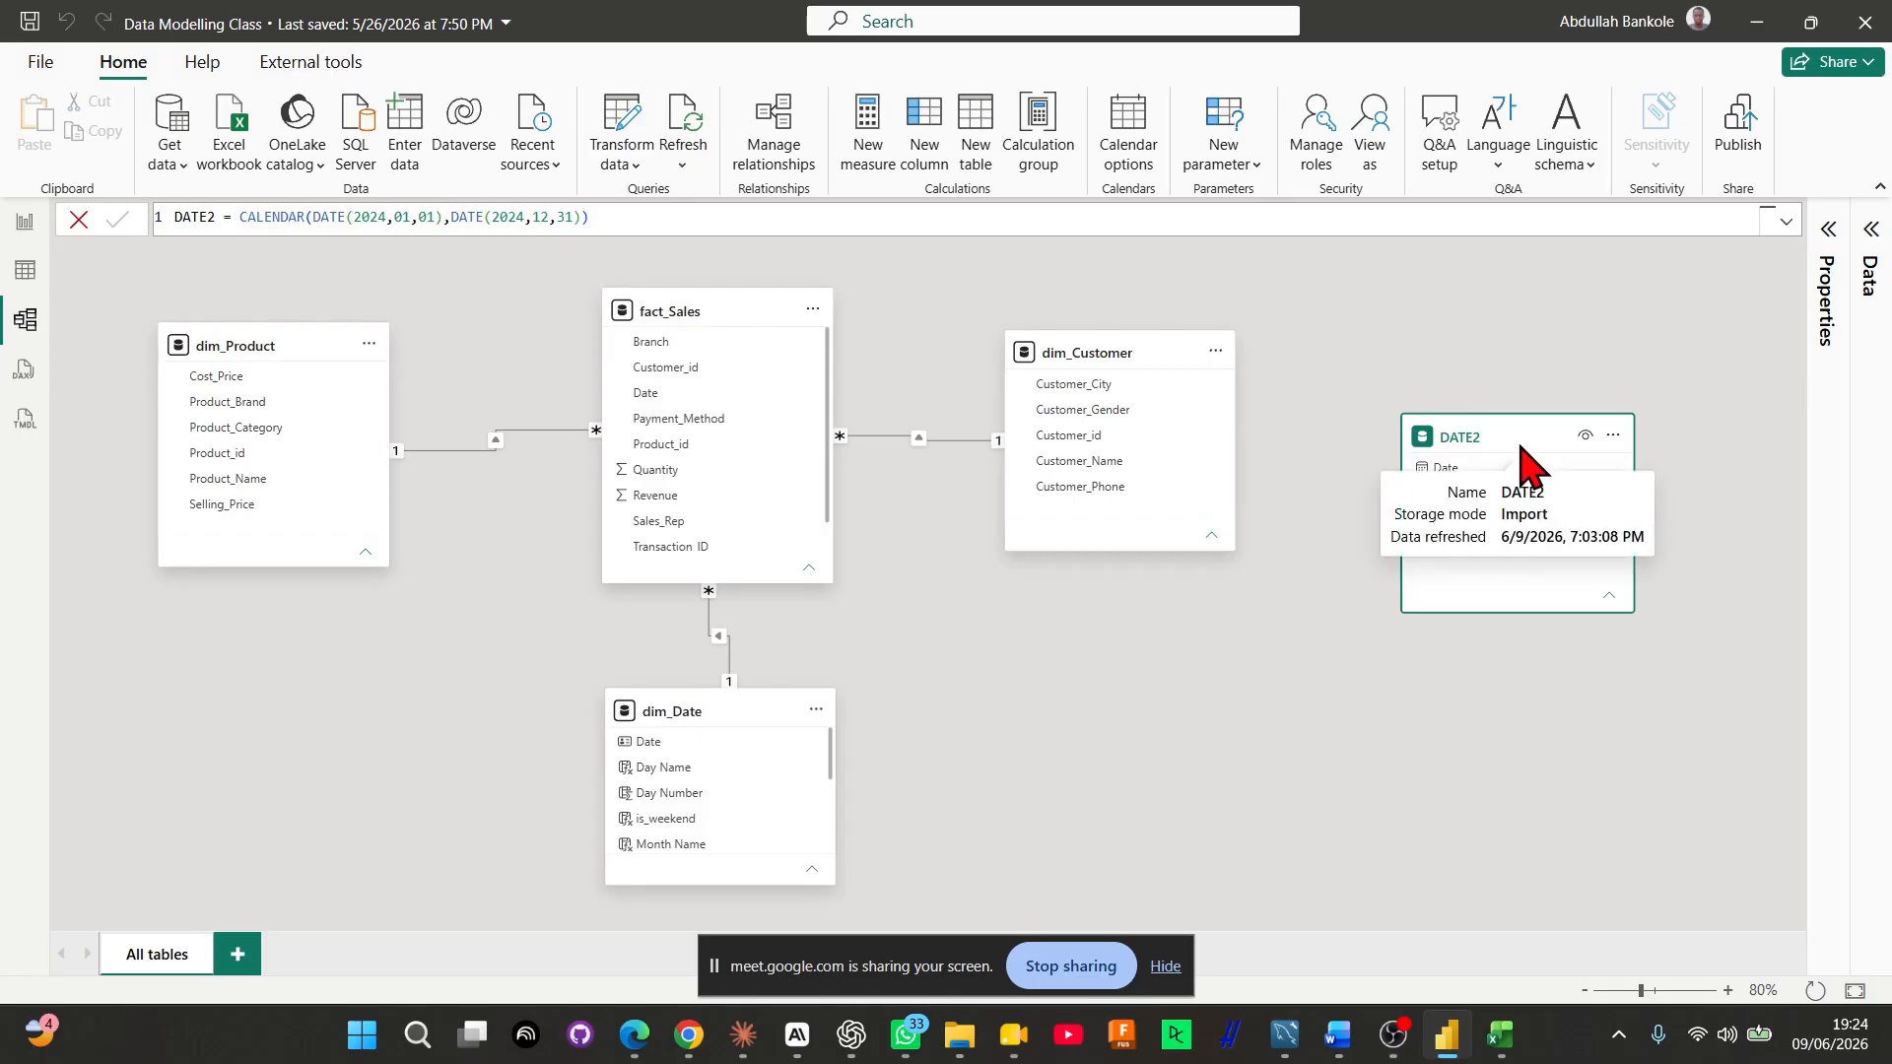
{"action": "right_click", "coordinate": [1546, 446]}
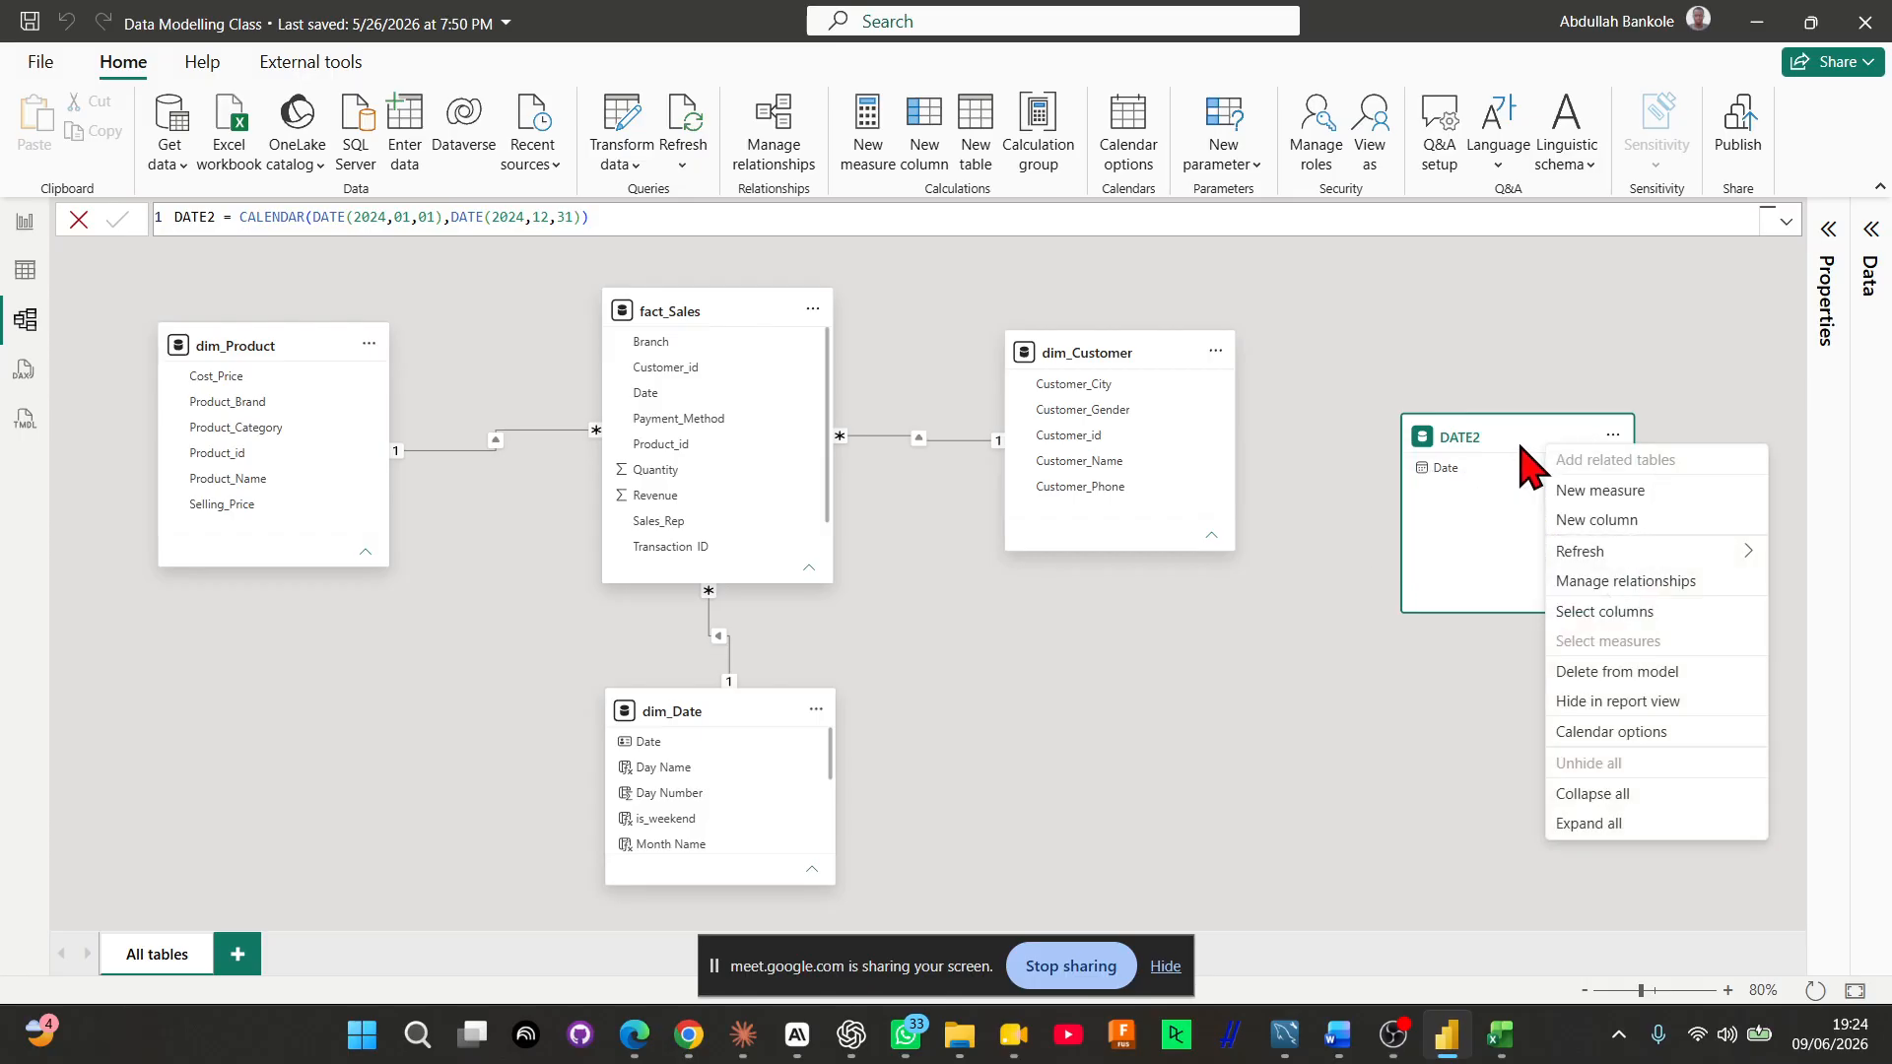
{"action": "left_click", "coordinate": [1665, 672]}
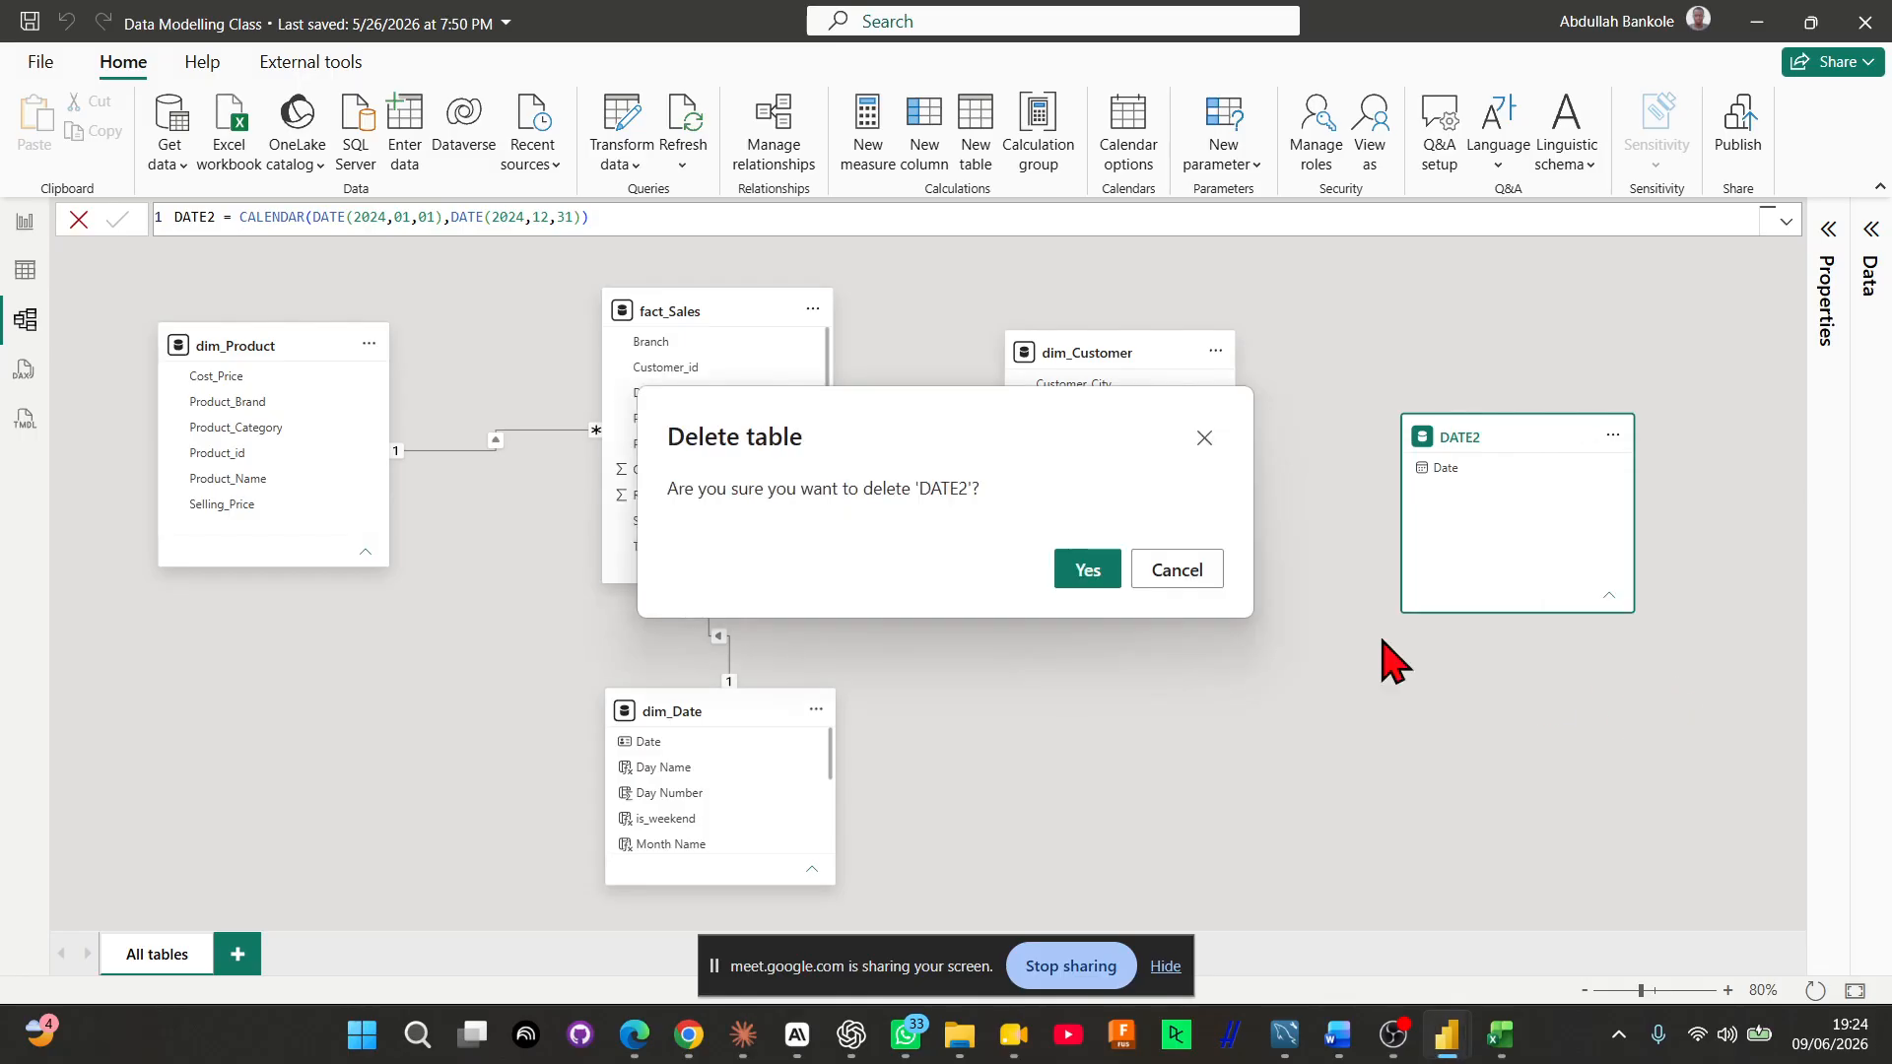
{"action": "left_click", "coordinate": [1087, 572]}
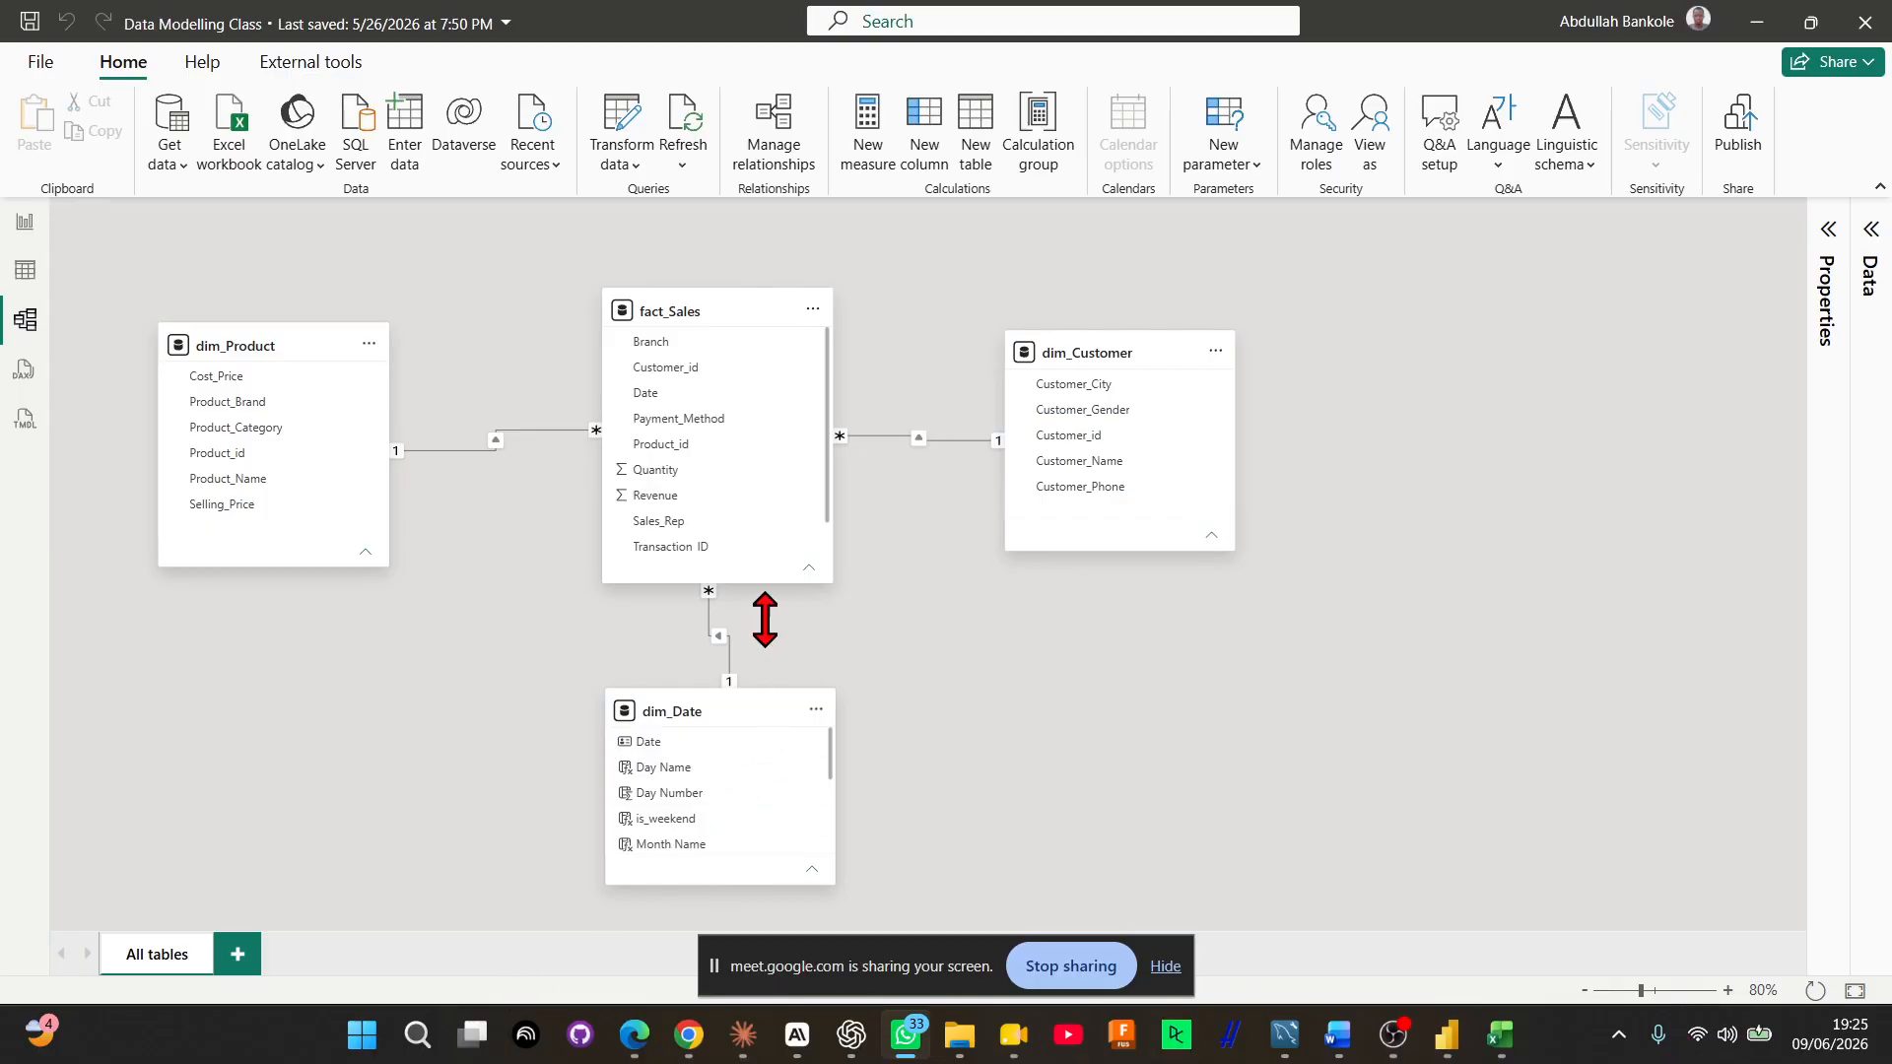
{"action": "mouse_move", "coordinate": [721, 708]}
{"action": "left_mouse_down"}
{"action": "mouse_move", "coordinate": [700, 708]}
{"action": "mouse_move", "coordinate": [725, 708]}
{"action": "left_mouse_up"}
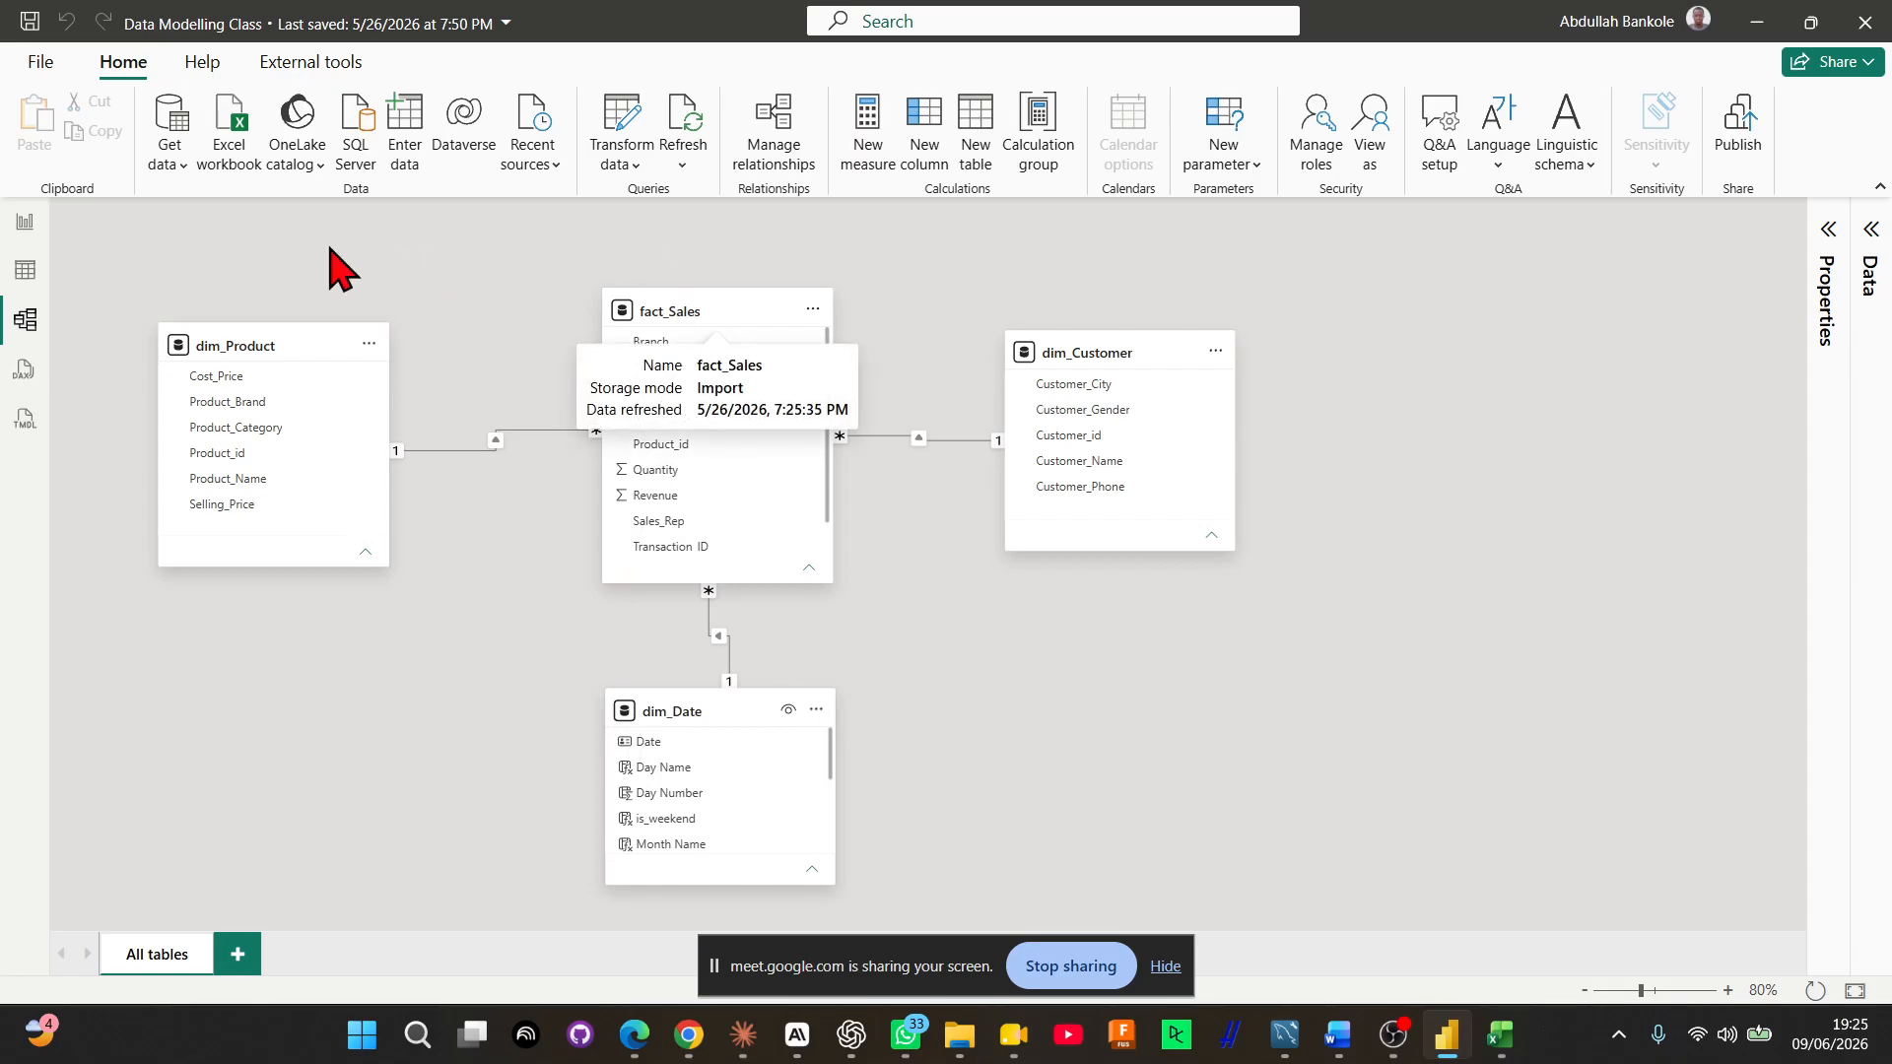
In the report's Month Name visual, add Revenue from fact_Sales to show revenue by month as a column chart
{"action": "left_click", "coordinate": [26, 226]}
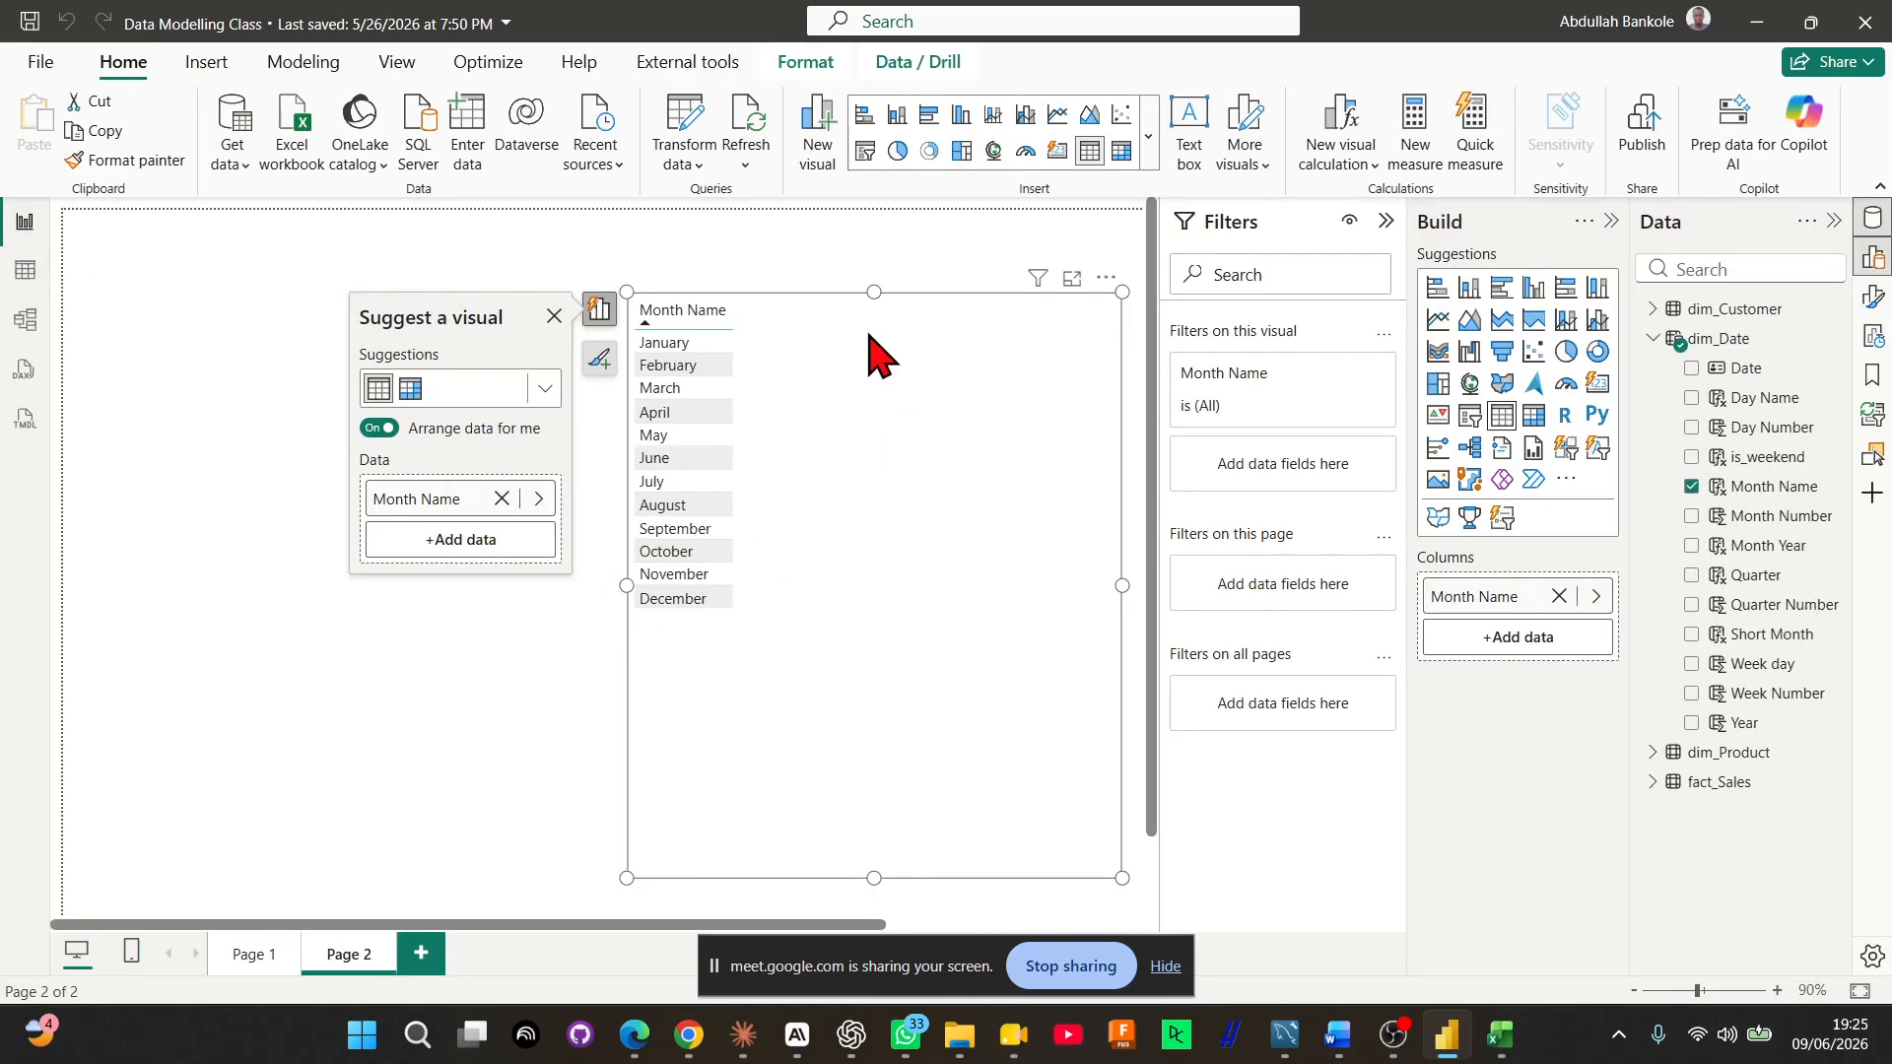
{"action": "left_click", "coordinate": [1653, 338]}
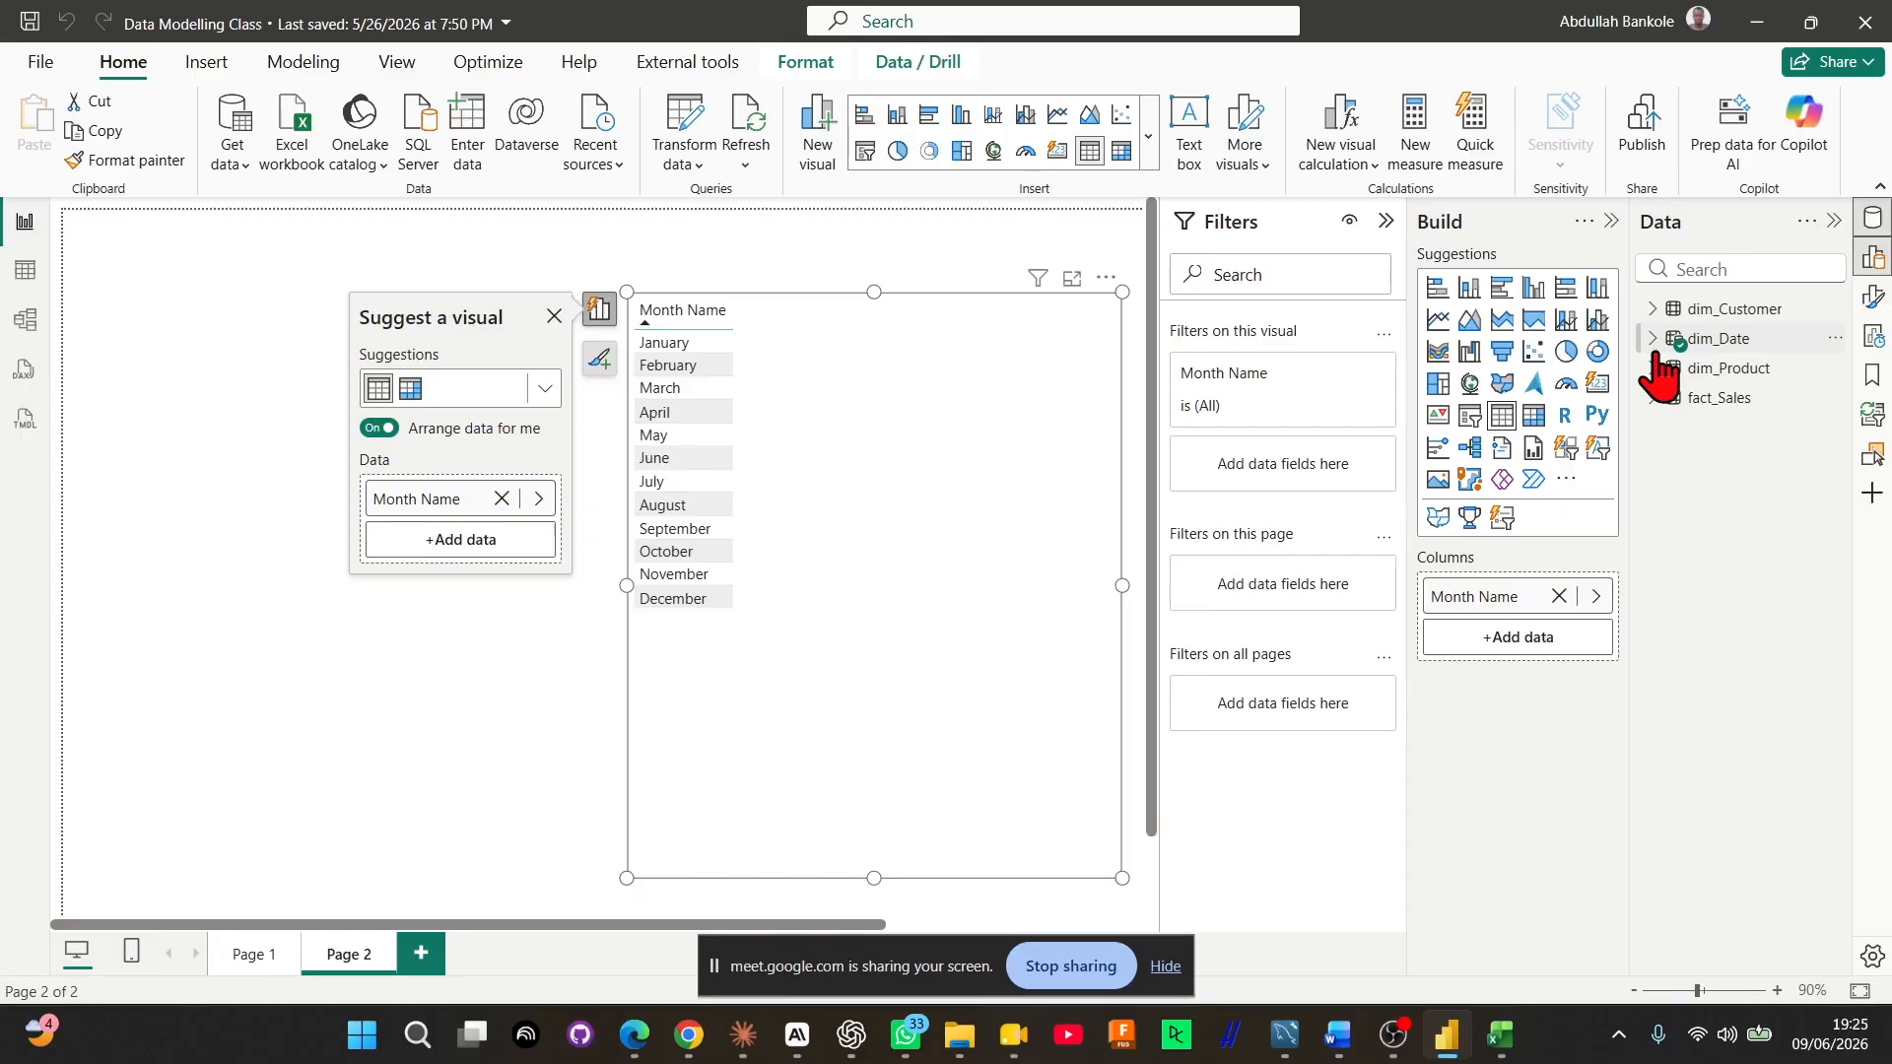
{"action": "left_click", "coordinate": [1655, 402]}
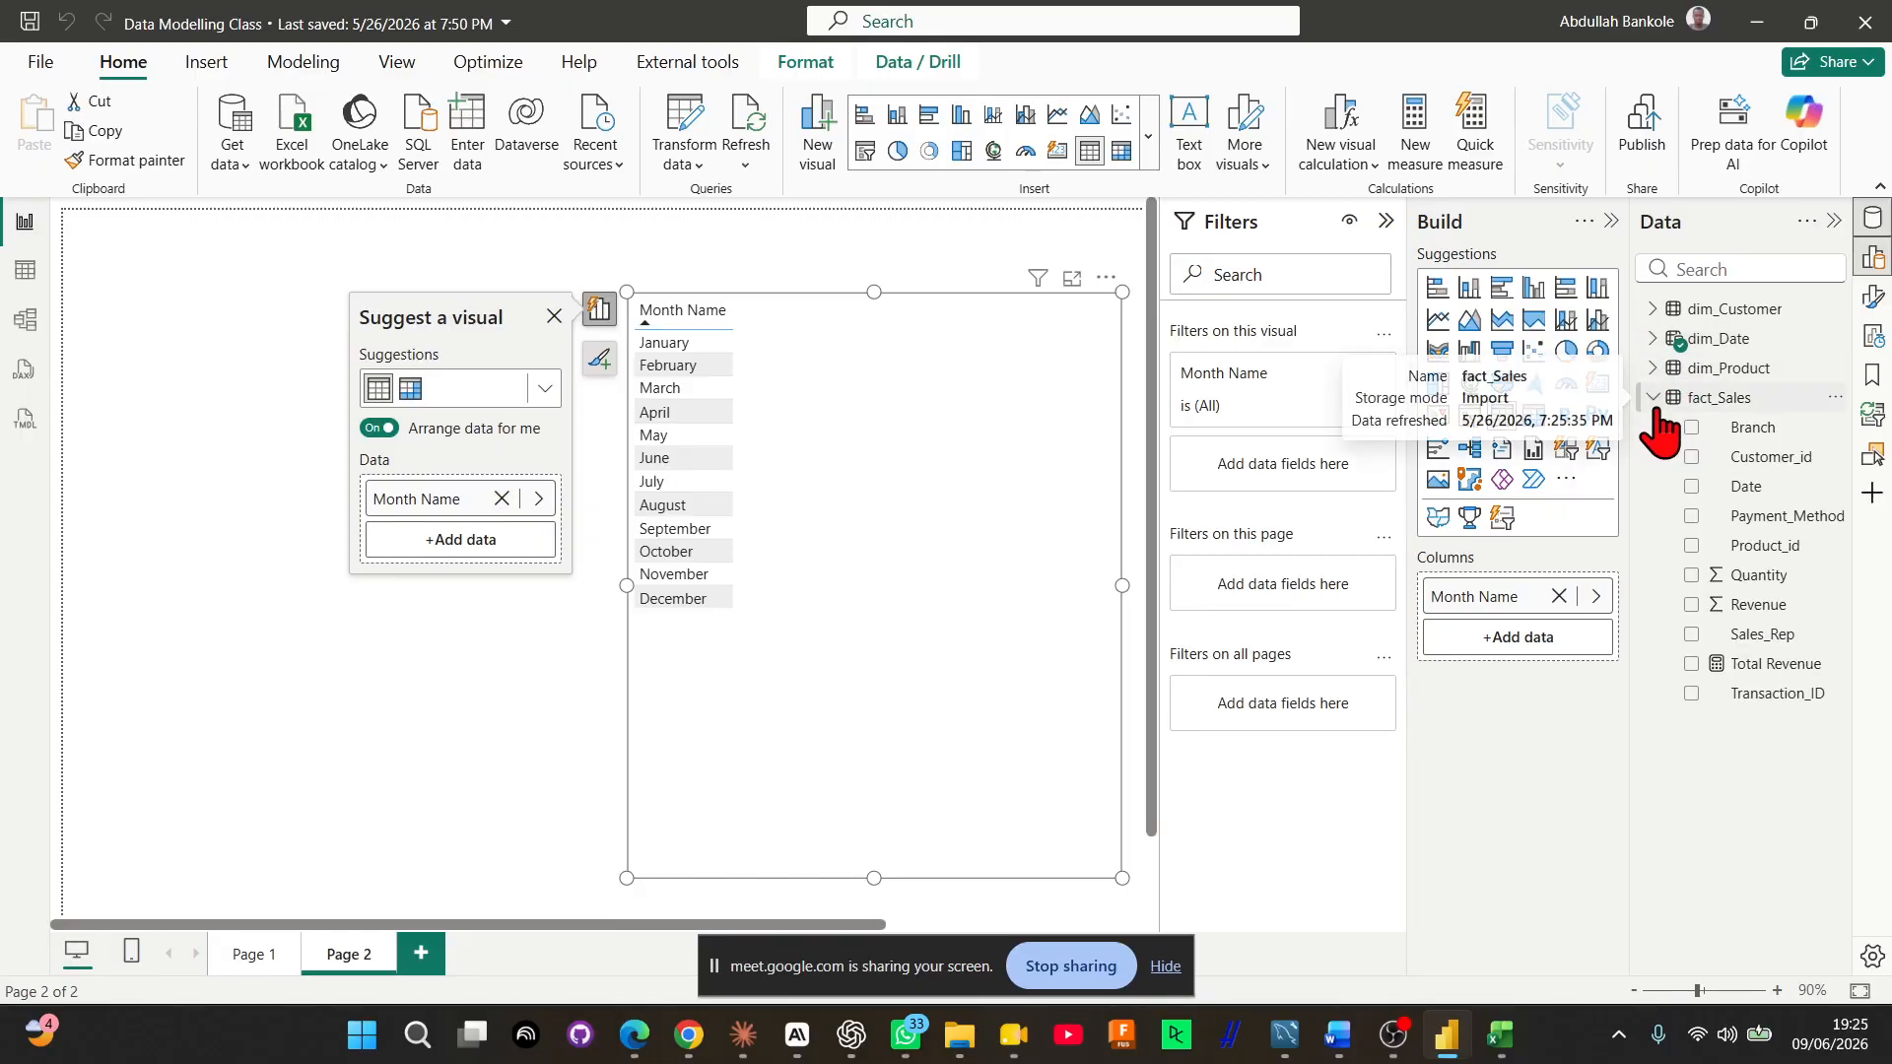
{"action": "left_click", "coordinate": [1690, 605]}
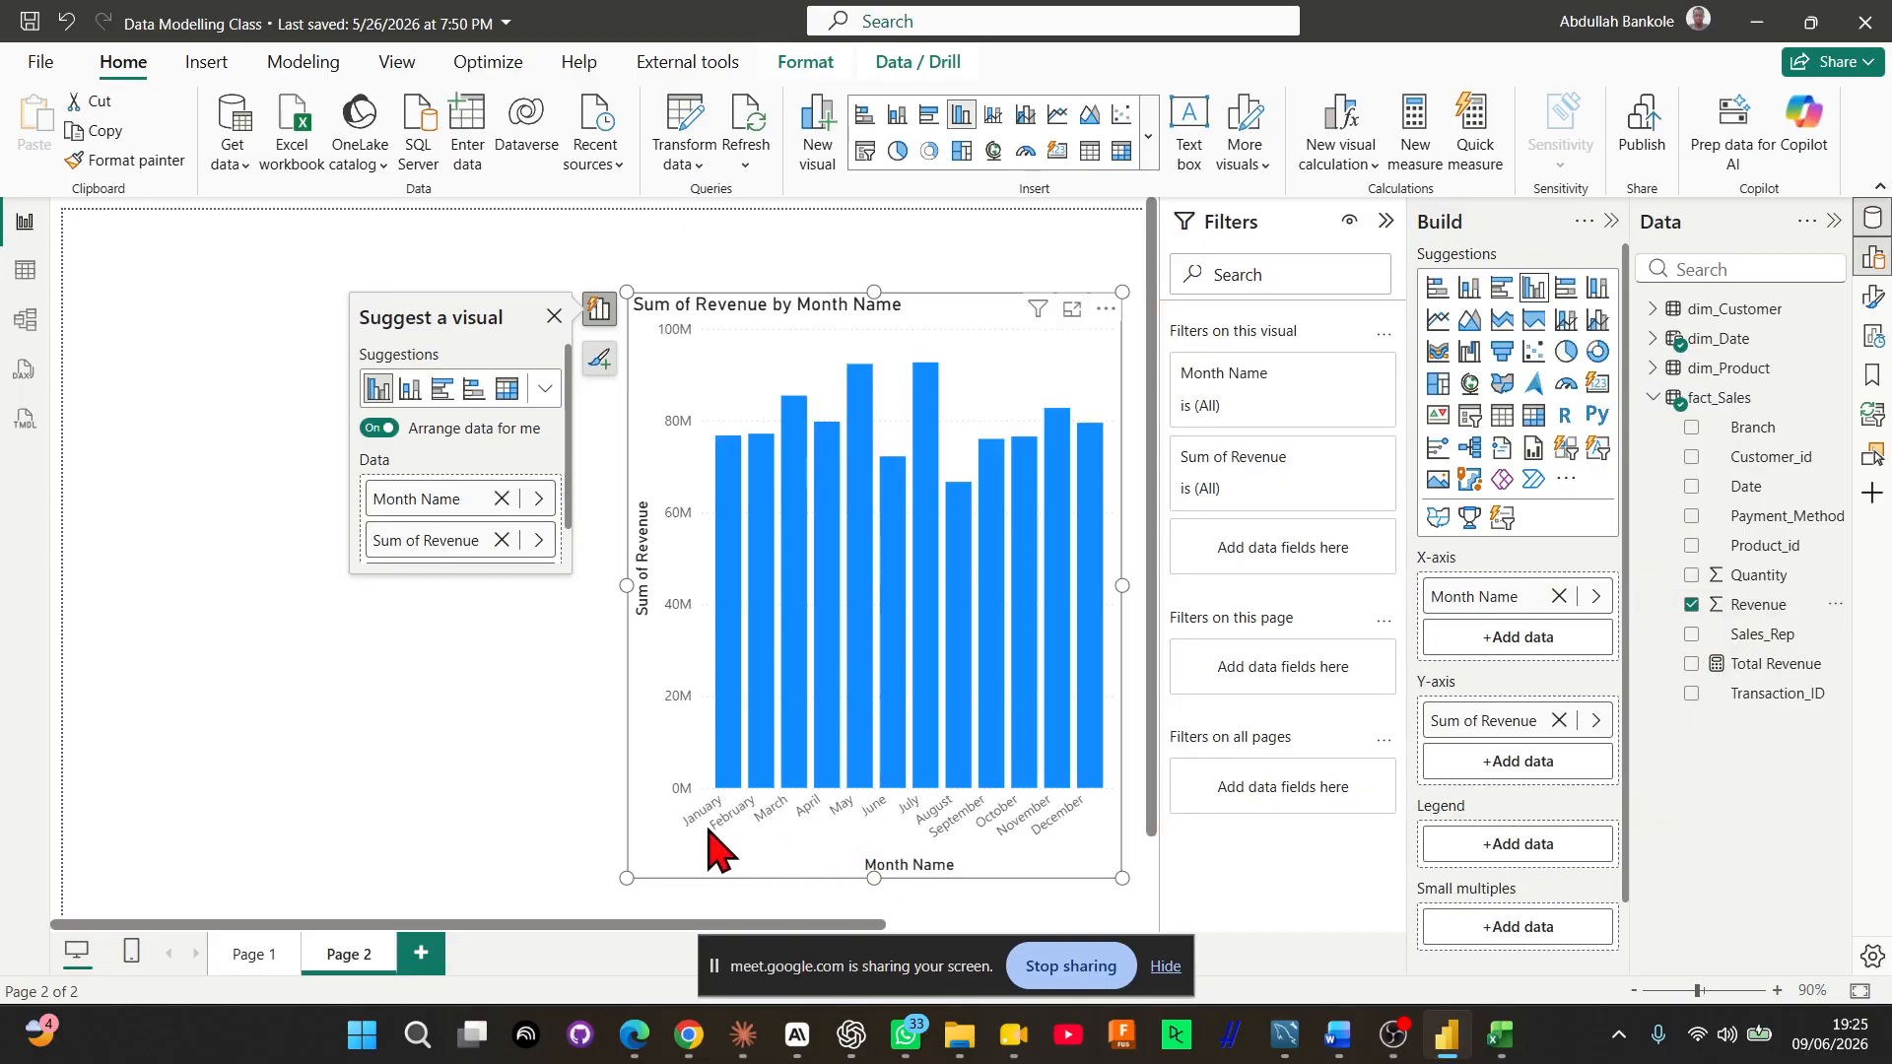
{"action": "left_click", "coordinate": [325, 601]}
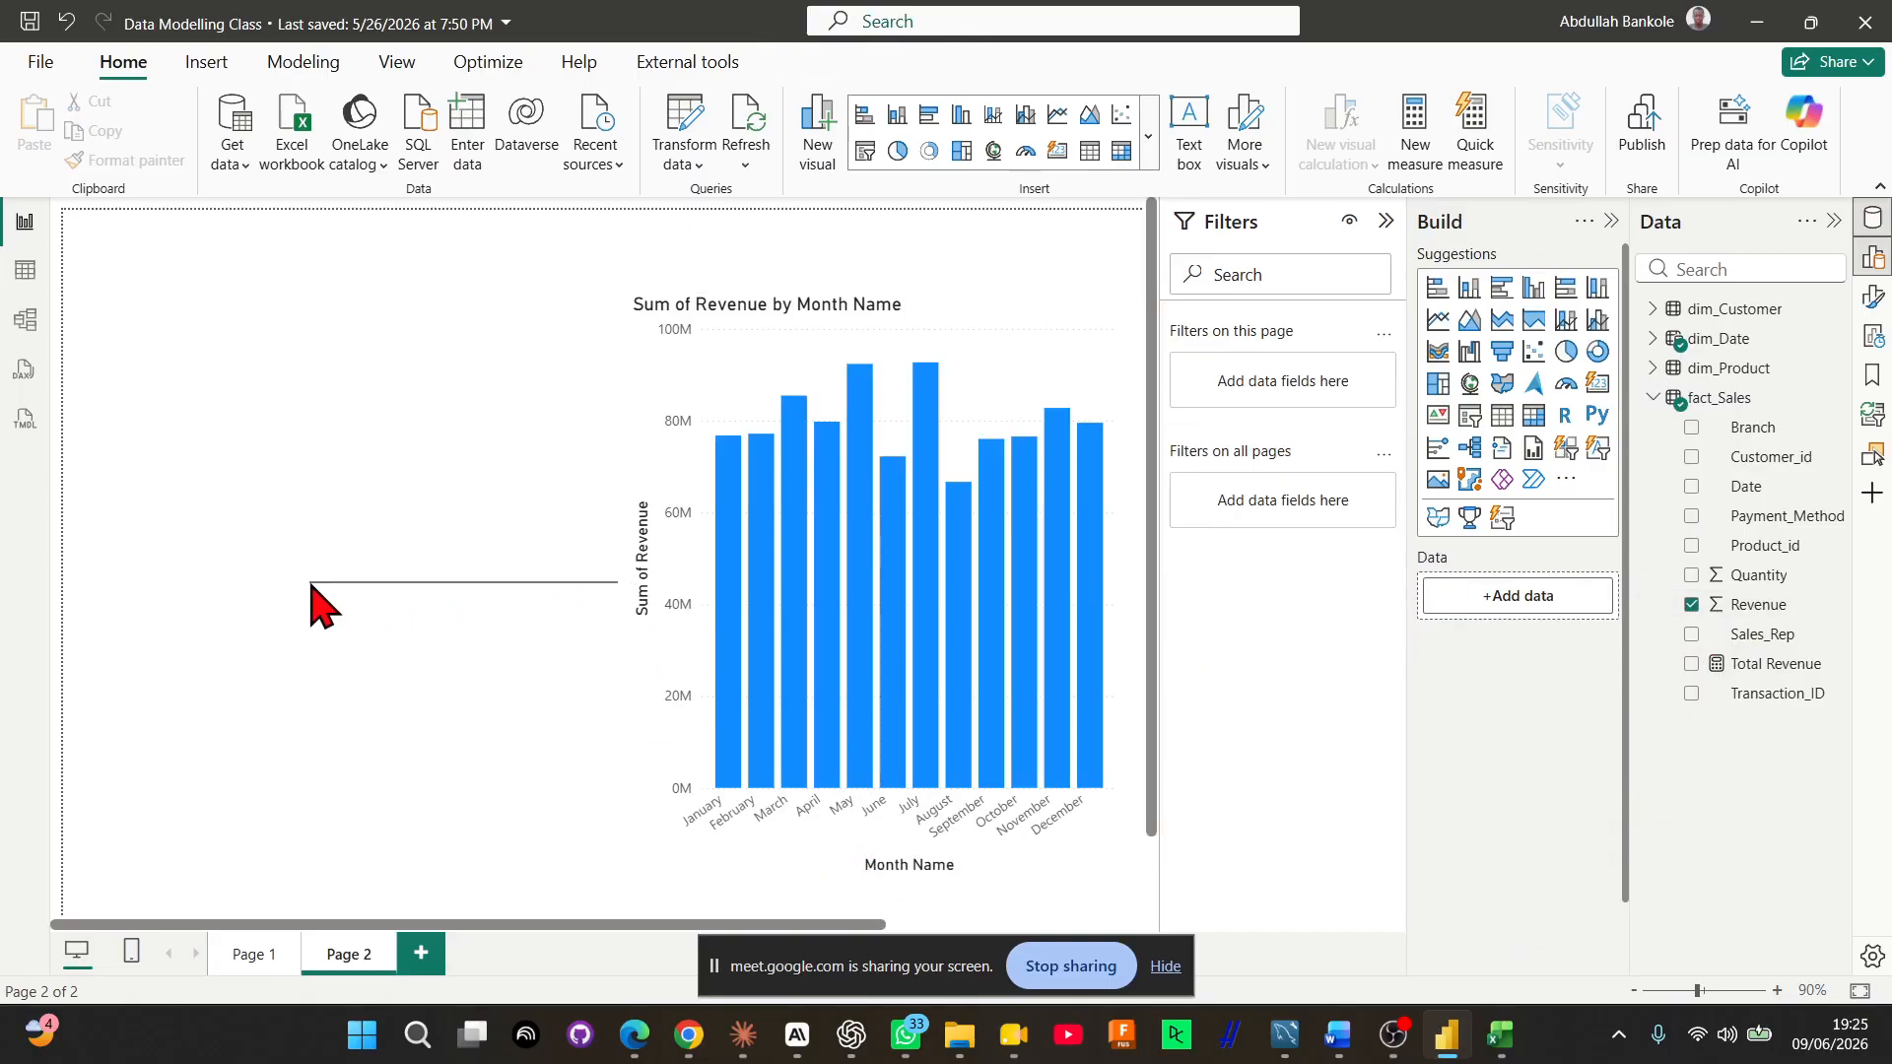
Widen the revenue by month column chart to span most of the visible page width and deselect it
{"action": "left_click", "coordinate": [641, 606]}
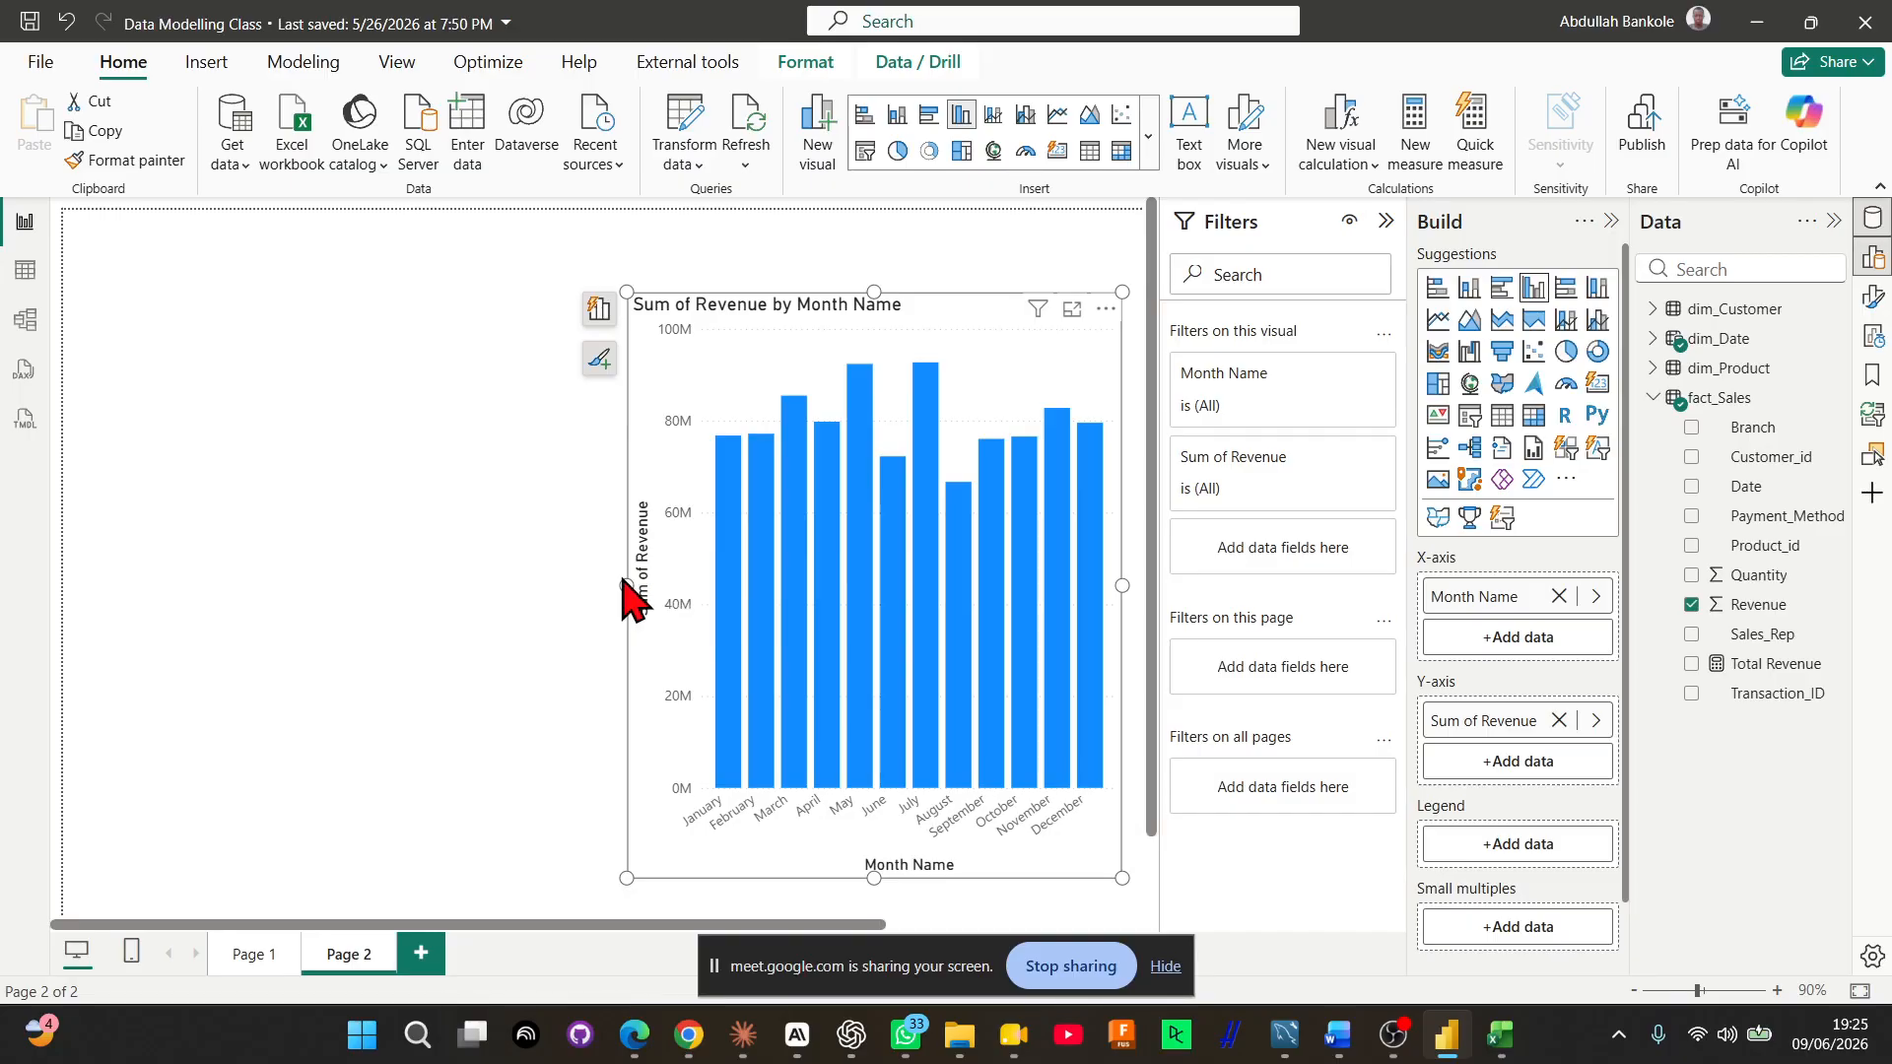
{"action": "left_click_drag", "start_coordinate": [625, 587], "coordinate": [308, 591]}
{"action": "left_click_drag", "start_coordinate": [196, 480], "coordinate": [160, 487]}
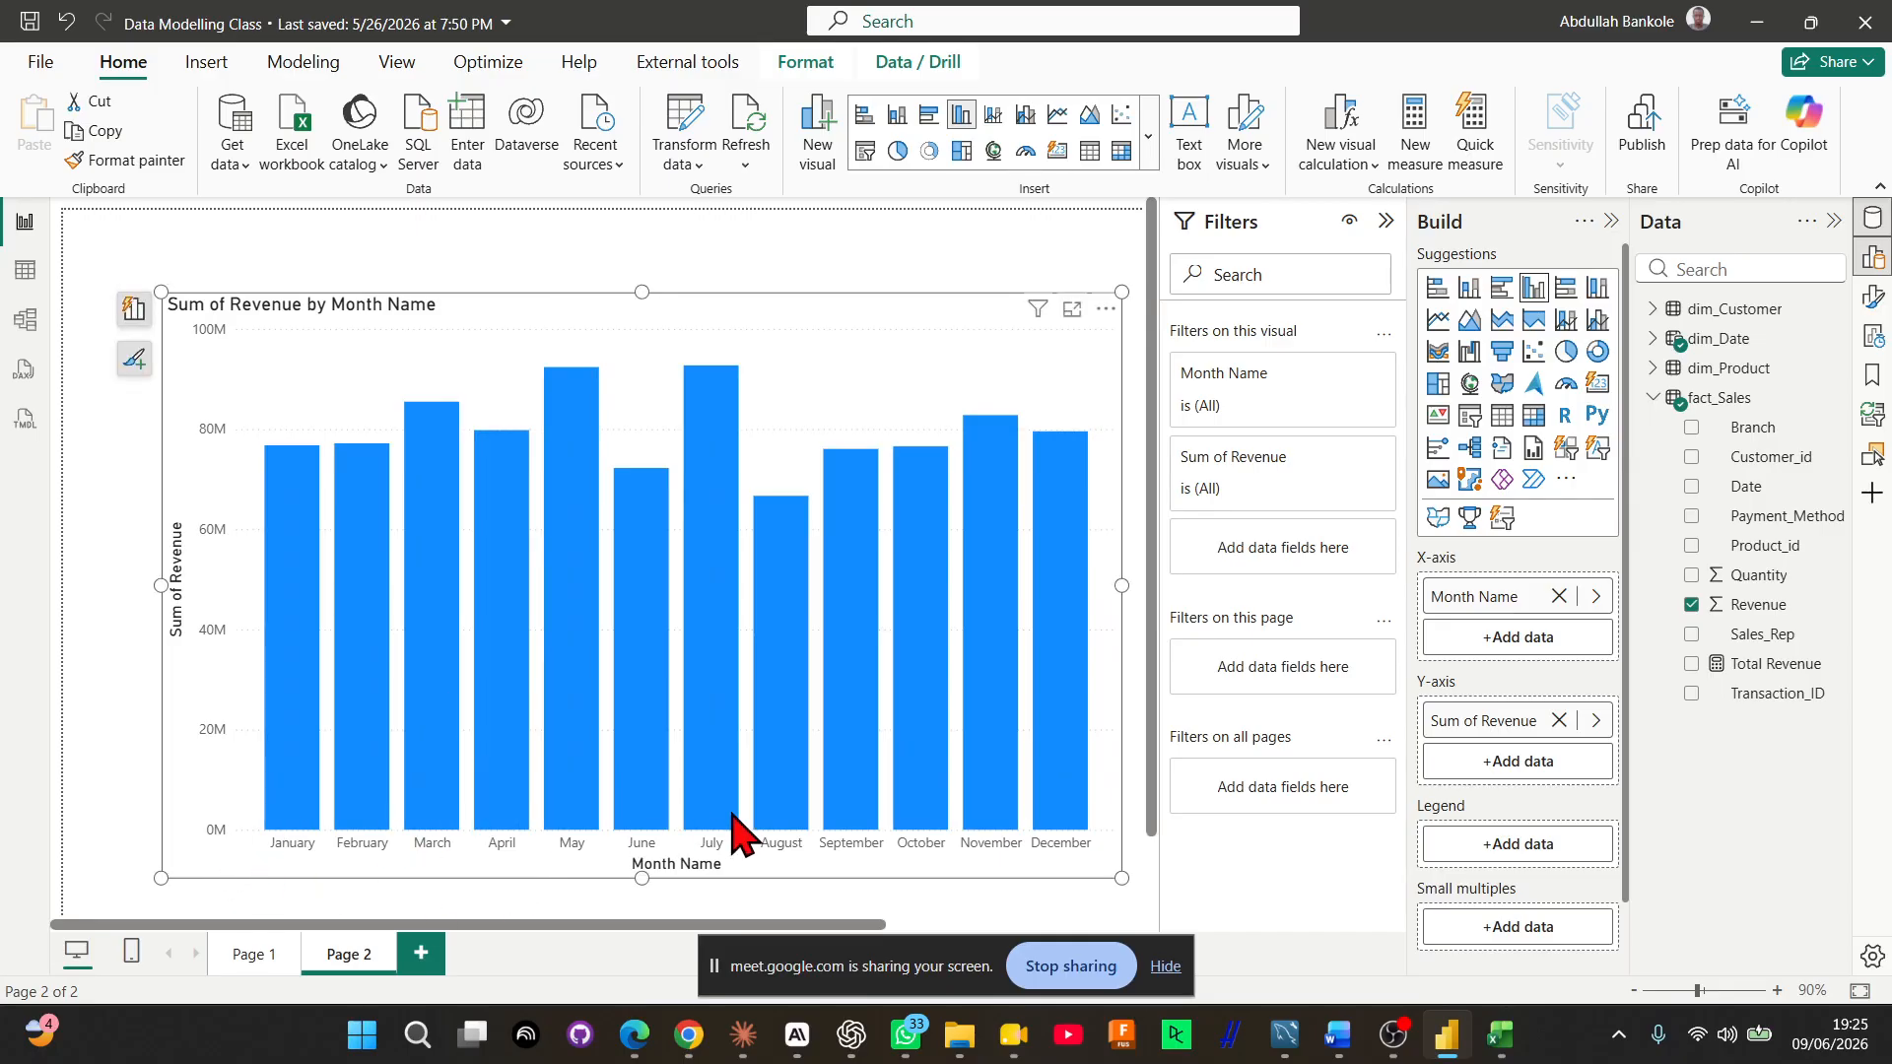
{"action": "mouse_move", "coordinate": [878, 727]}
{"action": "key", "text": "alt+Tab"}
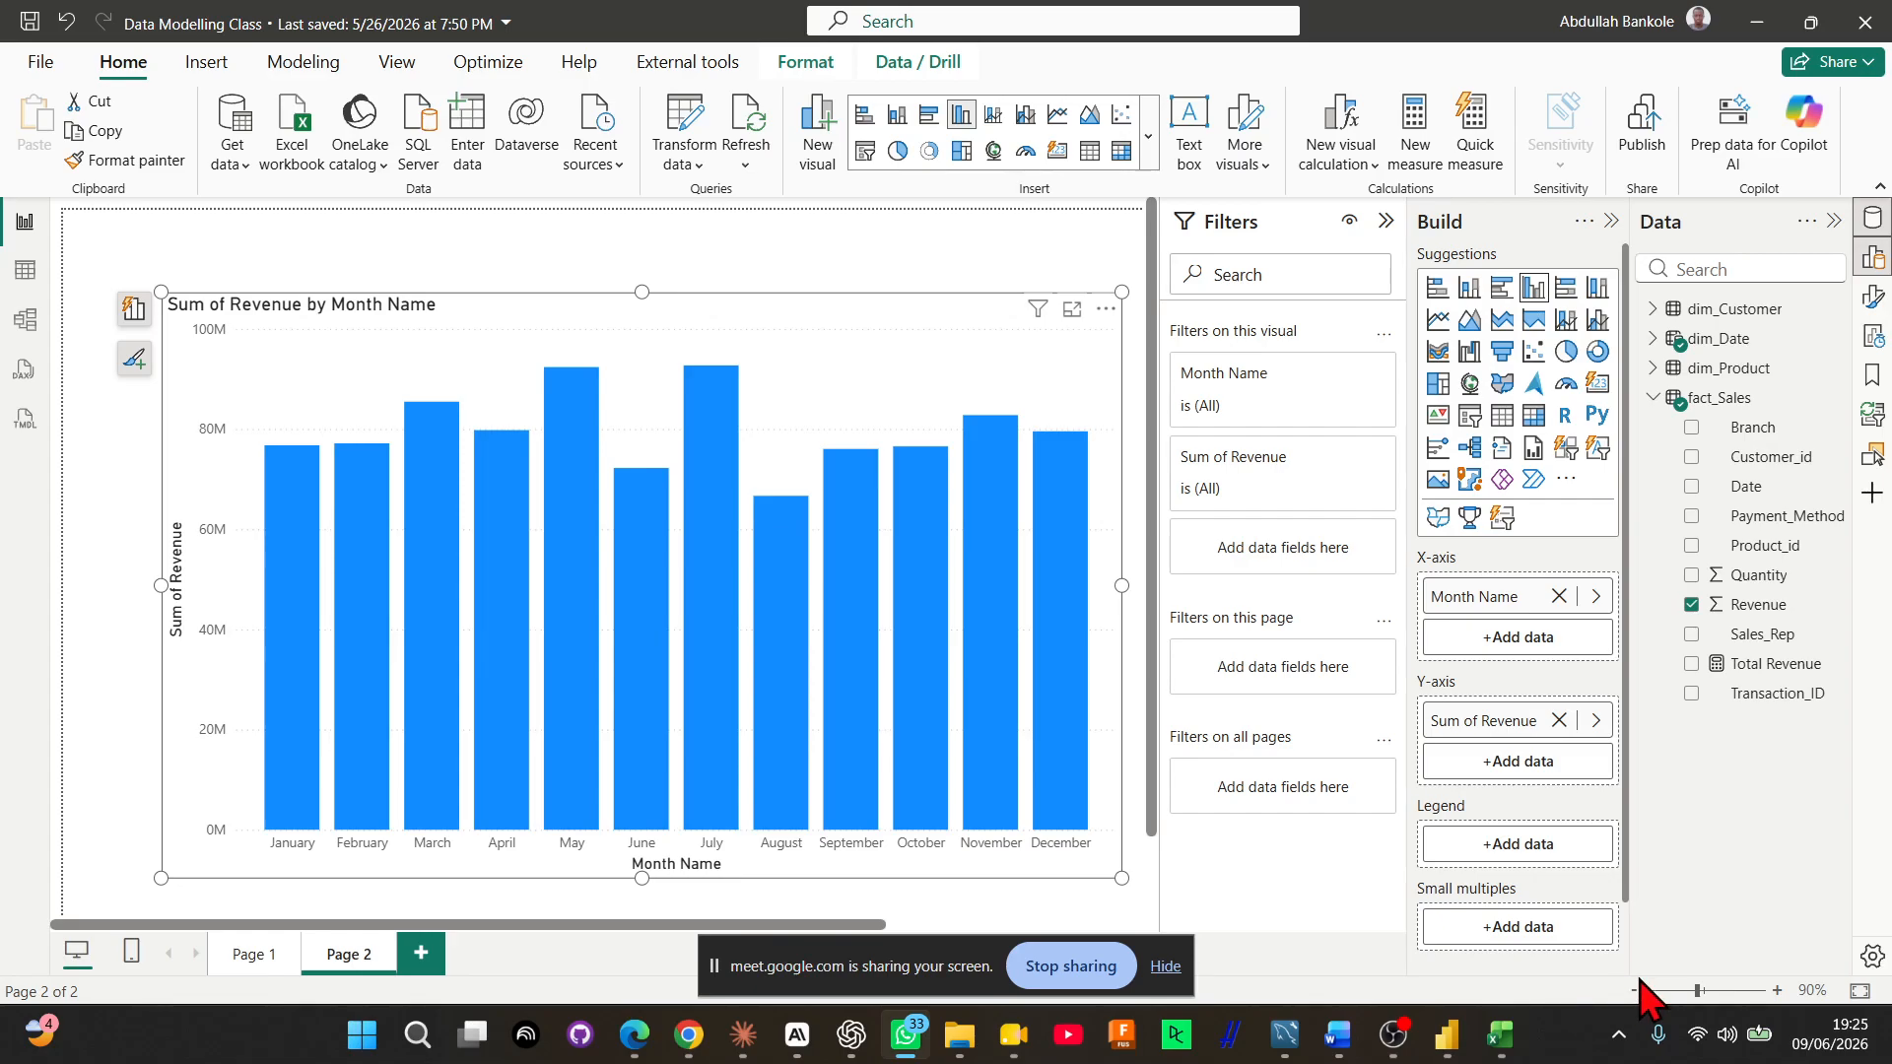
{"action": "left_click", "coordinate": [464, 270]}
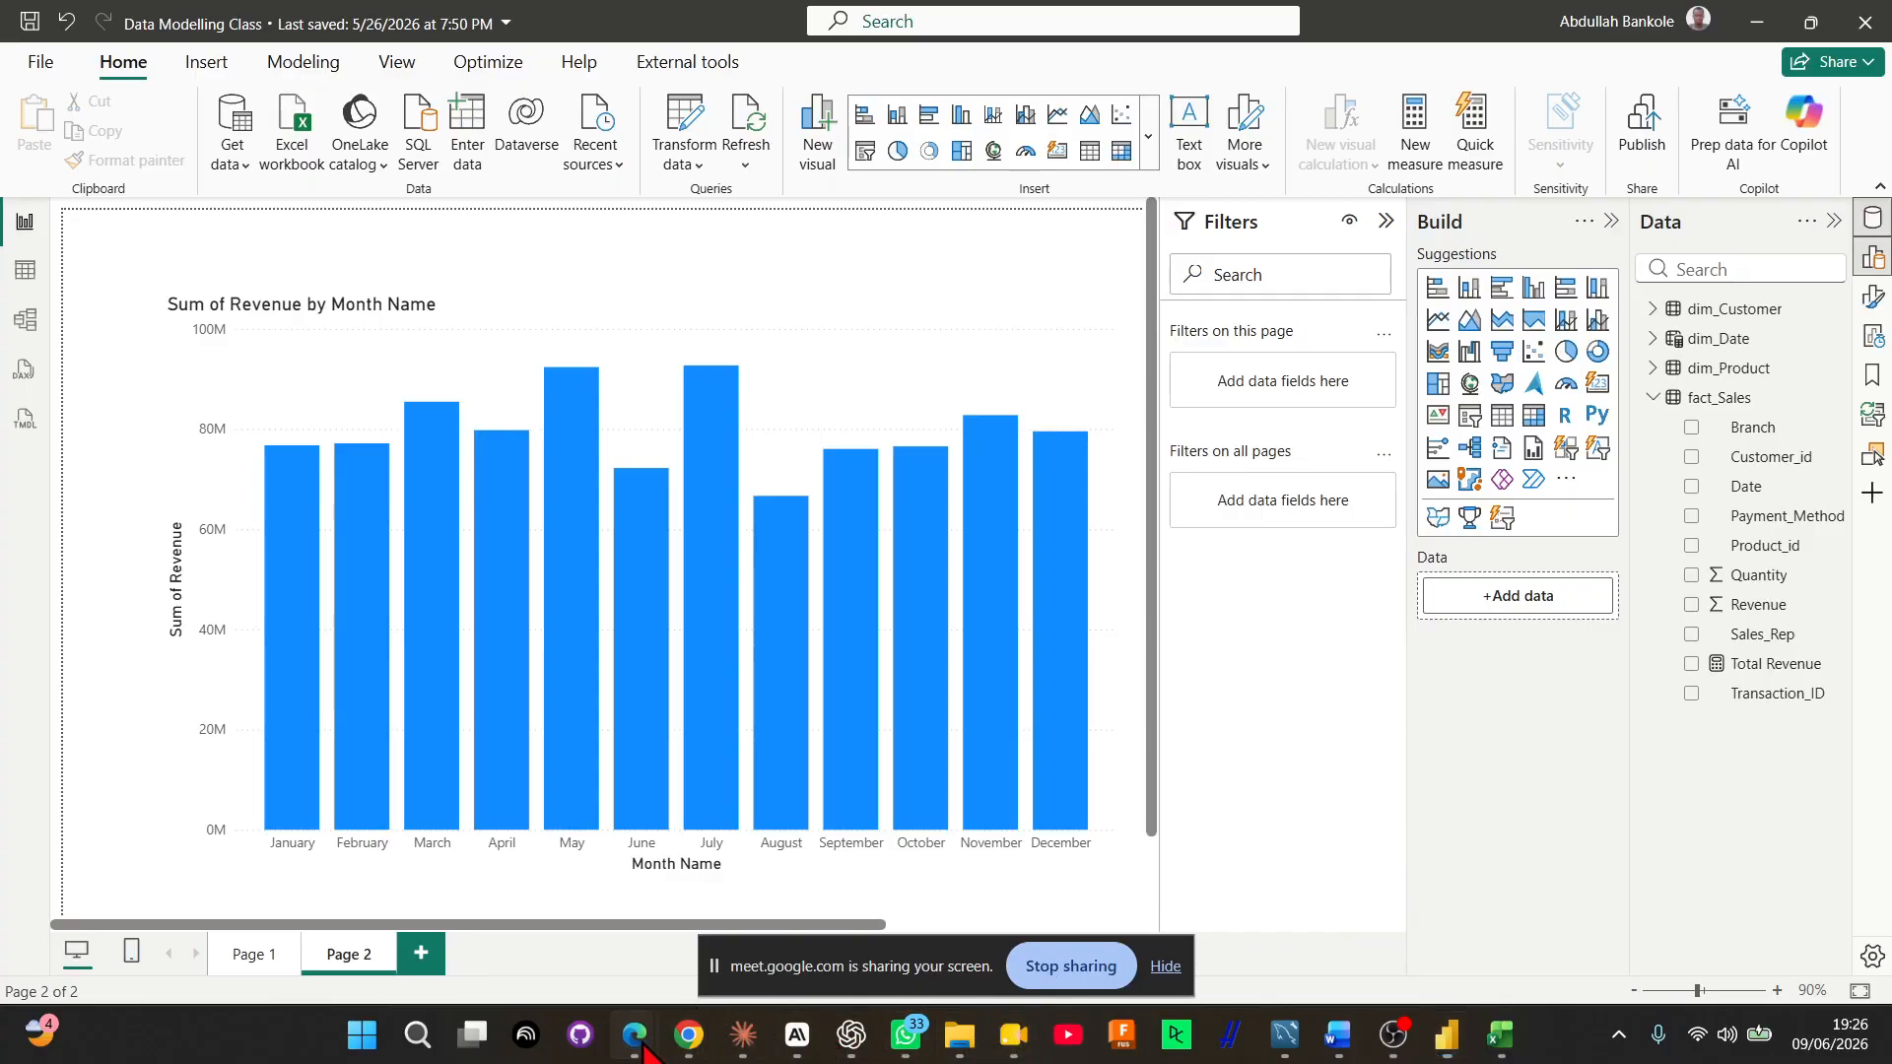
Switch to the Star Schema Masterclass slides in Edge, review them through the Before vs After comparison, and return to the Power BI revenue chart
{"action": "mouse_move", "coordinate": [639, 1044]}
{"action": "left_click", "coordinate": [602, 914]}
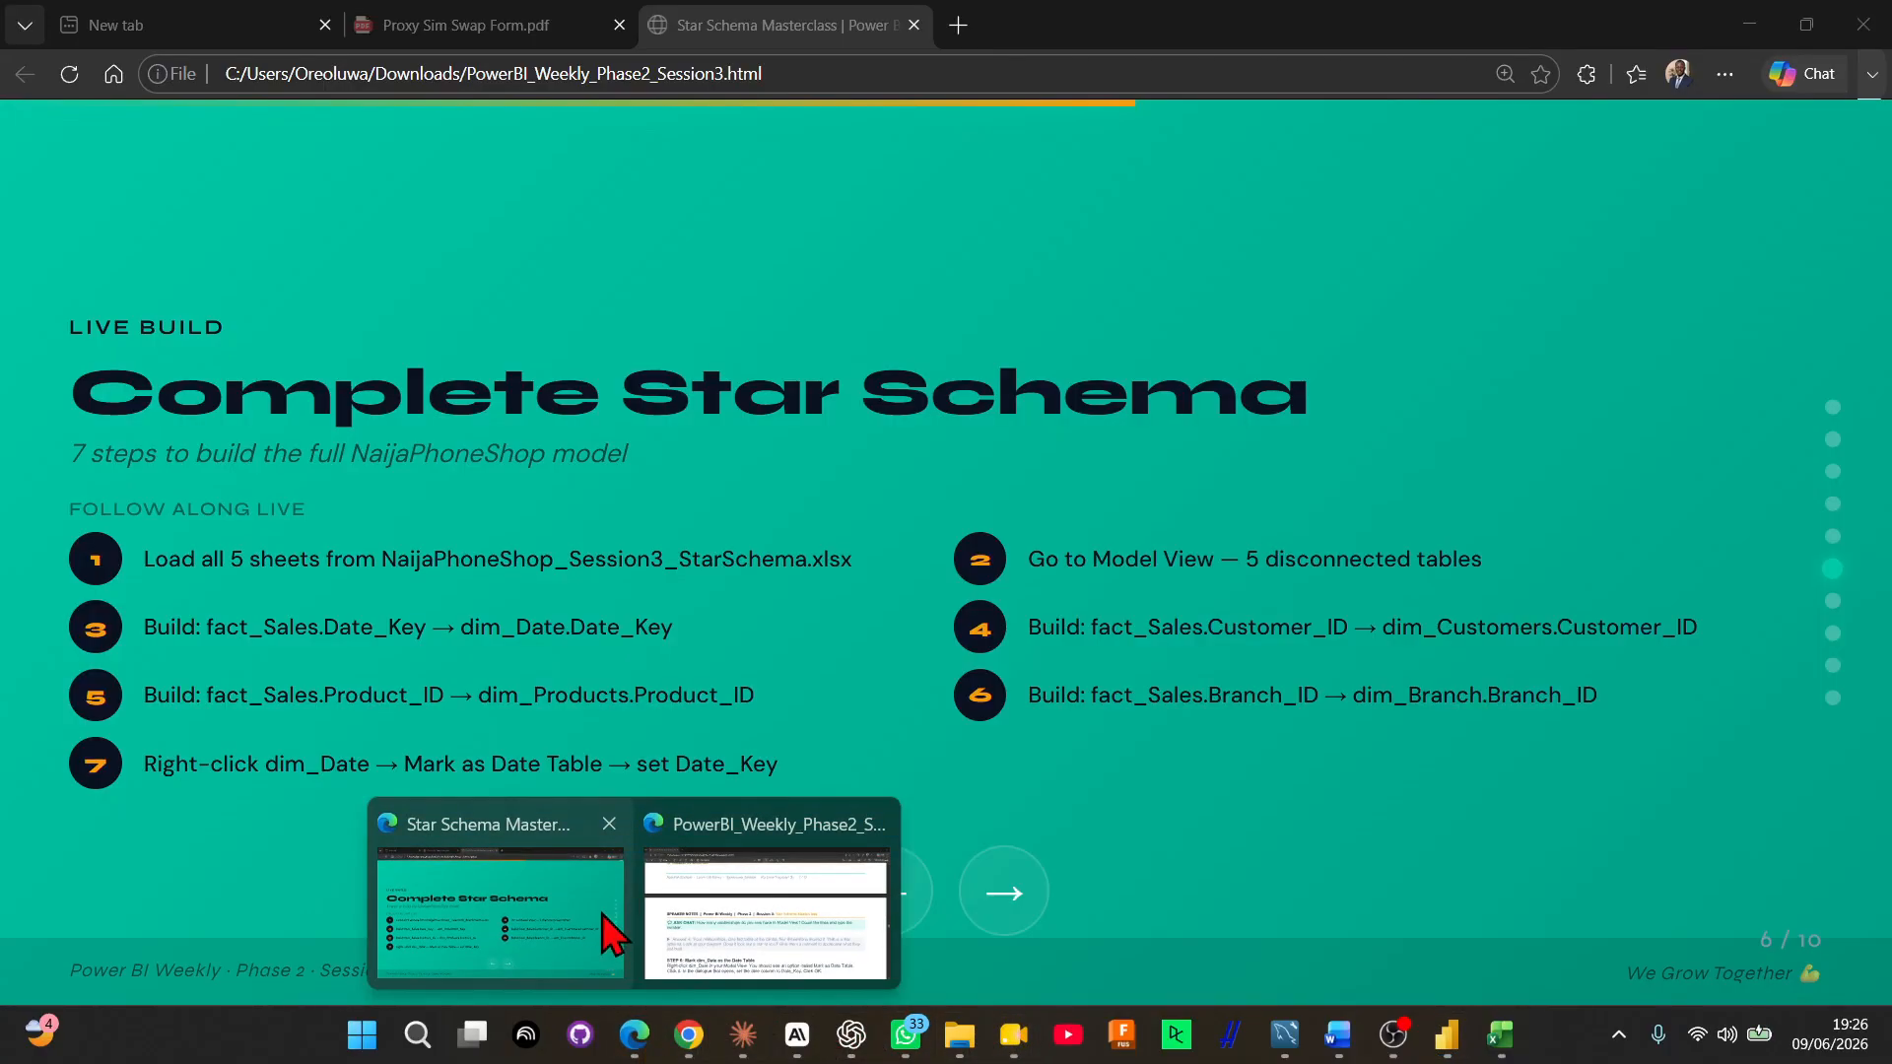
{"action": "left_click", "coordinate": [602, 914]}
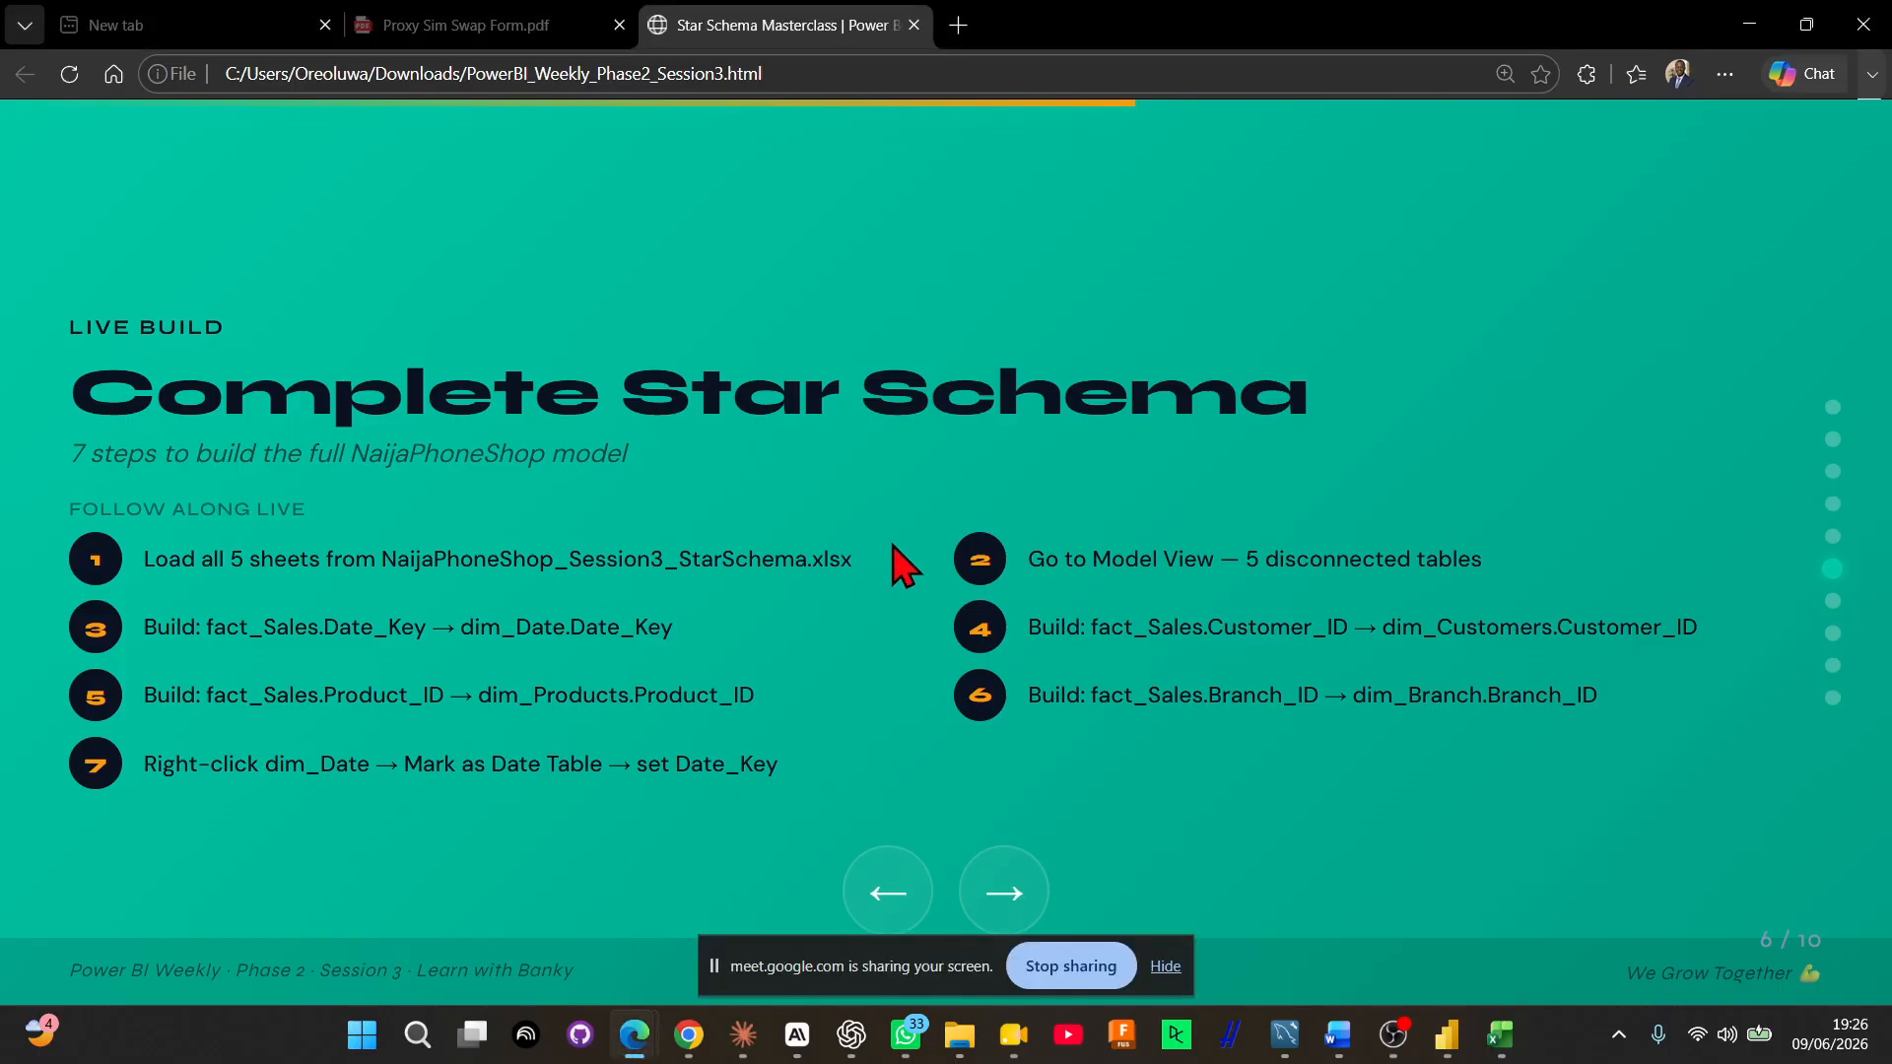
{"action": "left_click", "coordinate": [1006, 894]}
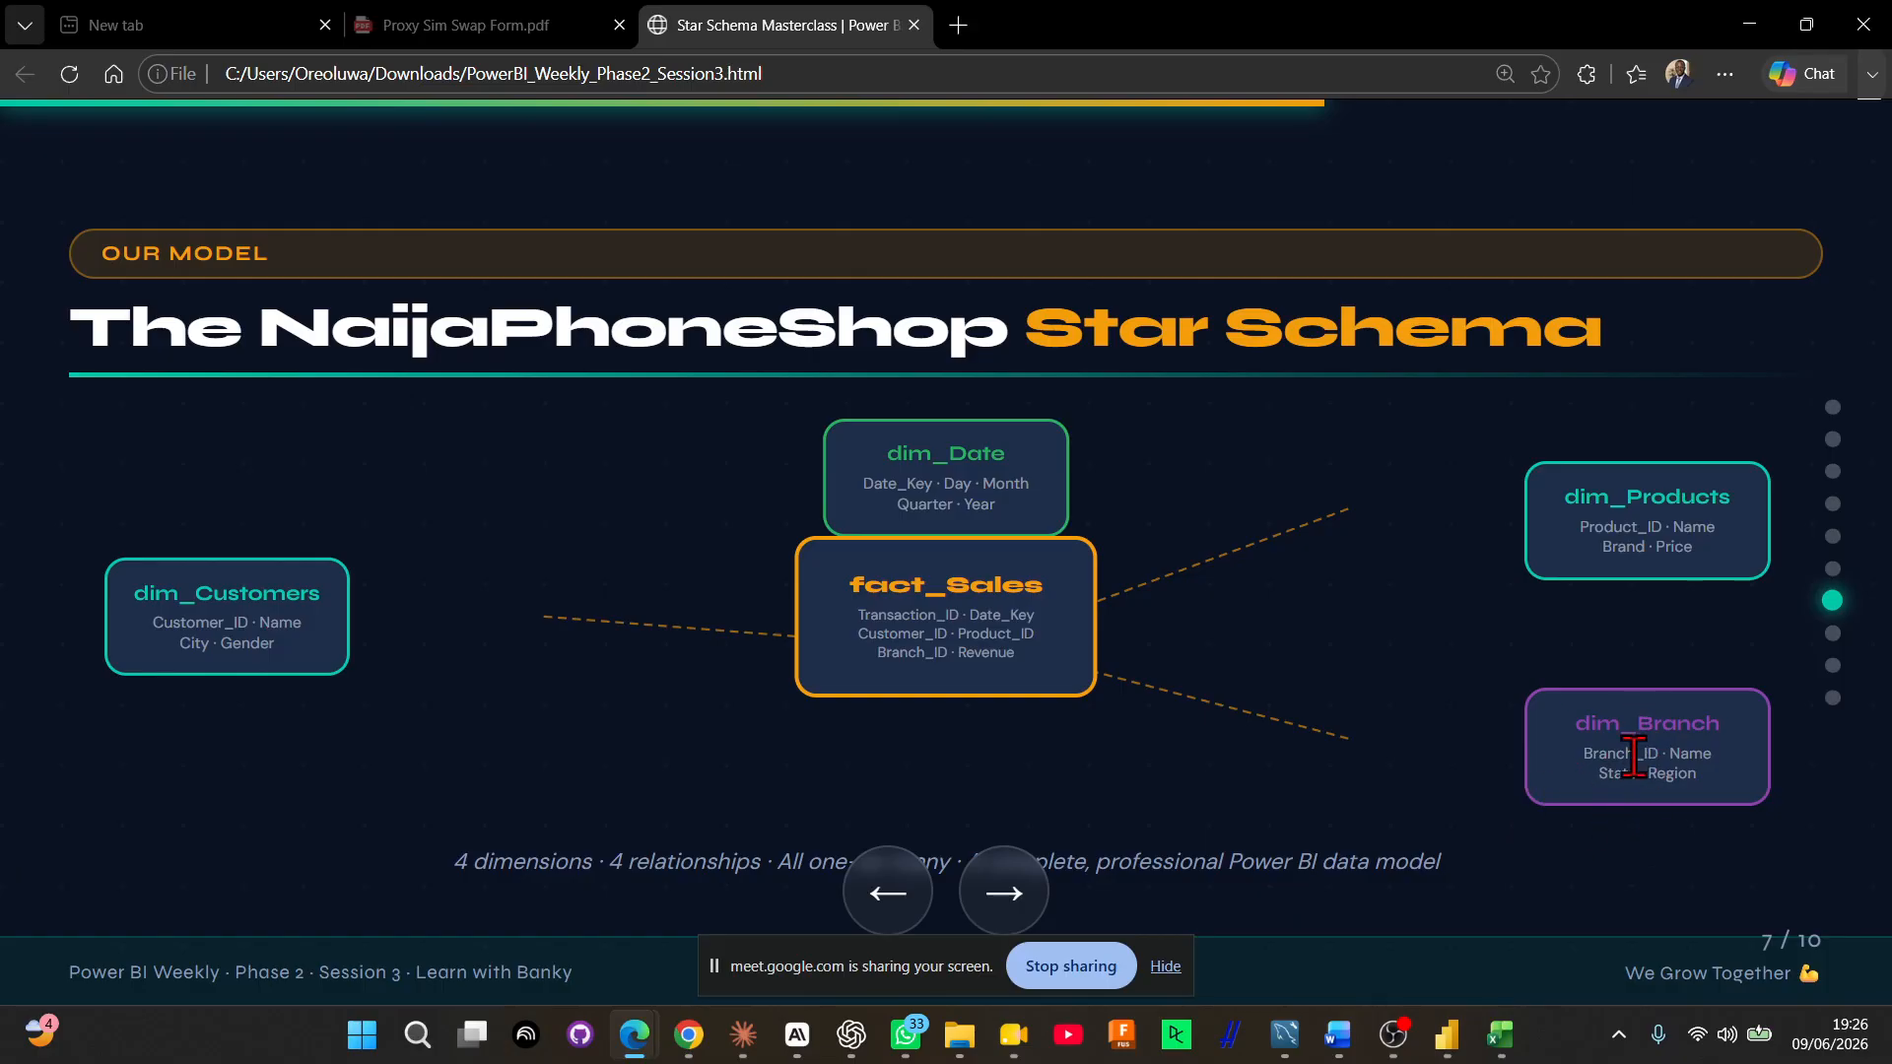
{"action": "left_click", "coordinate": [1024, 896]}
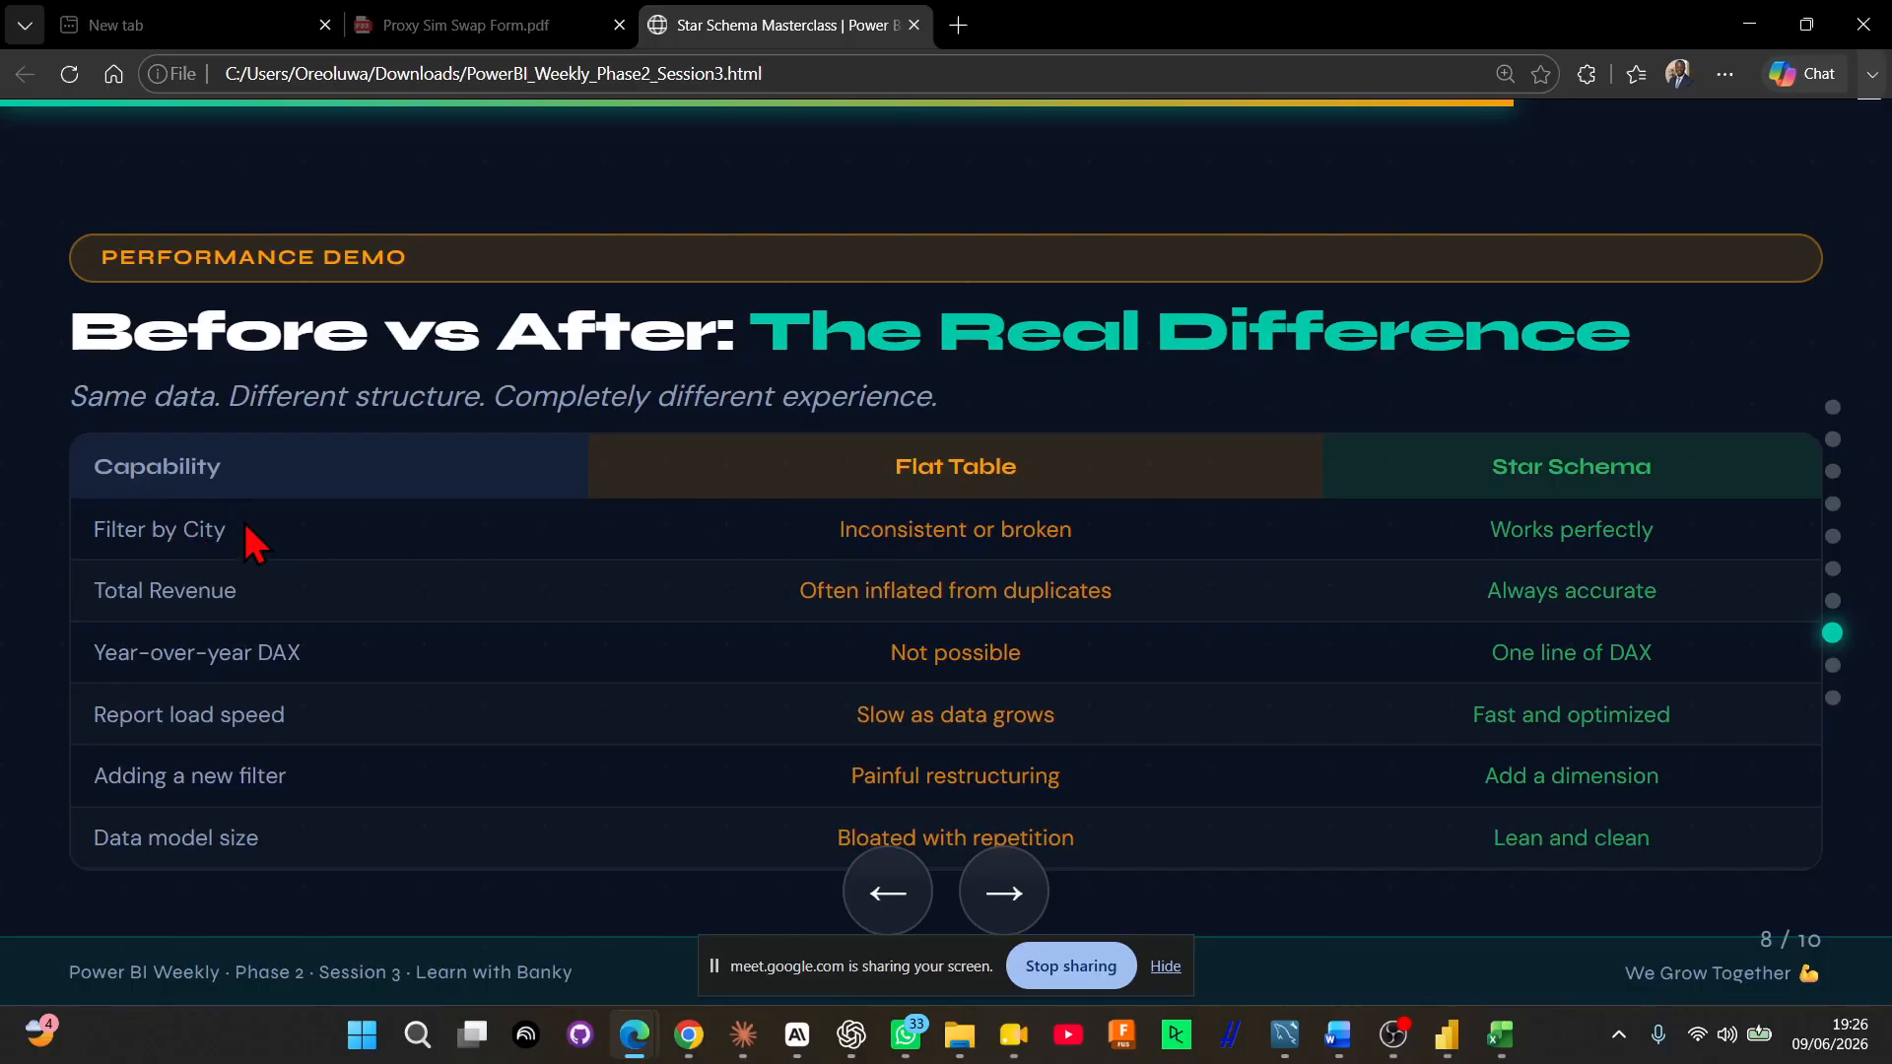
{"action": "left_click_drag", "start_coordinate": [228, 532], "coordinate": [74, 522]}
{"action": "left_click", "coordinate": [229, 596]}
{"action": "left_click_drag", "start_coordinate": [229, 596], "coordinate": [232, 603]}
{"action": "key", "text": "alt+Tab"}
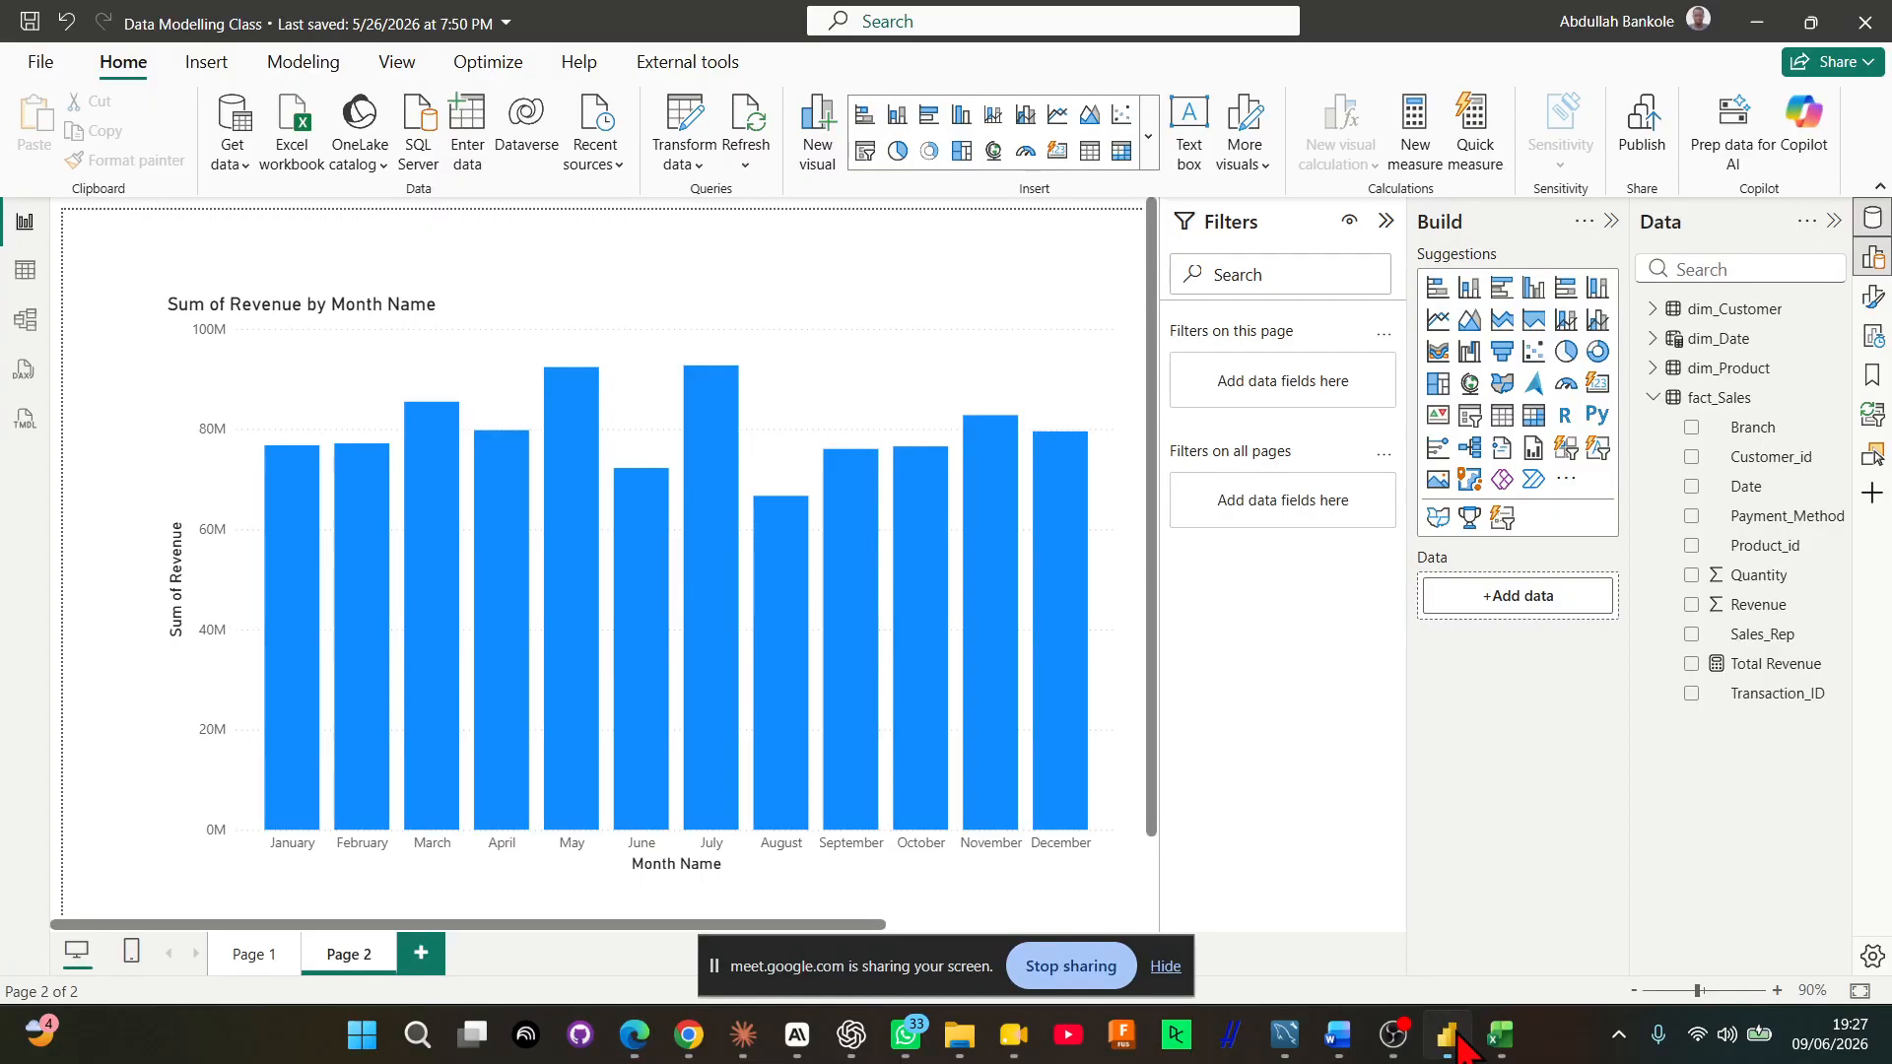
{"action": "left_click", "coordinate": [1445, 1035]}
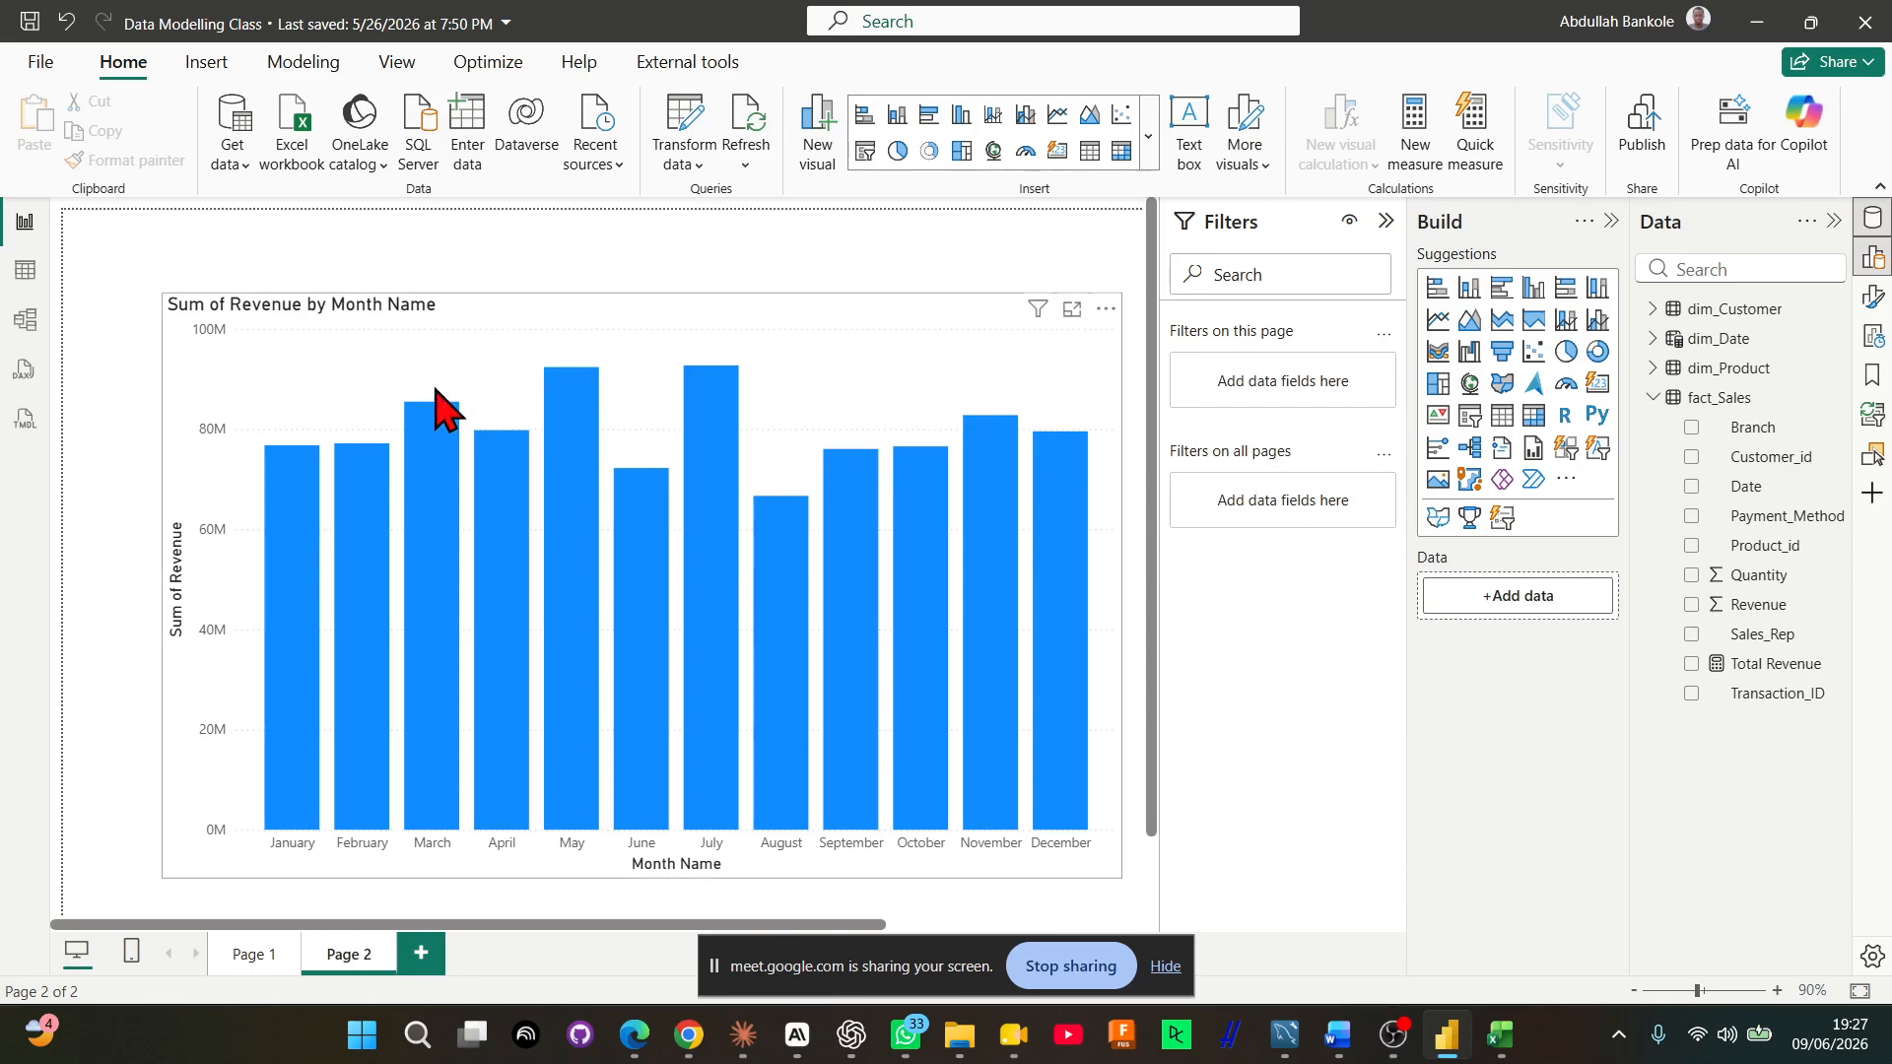
{"action": "mouse_move", "coordinate": [369, 448]}
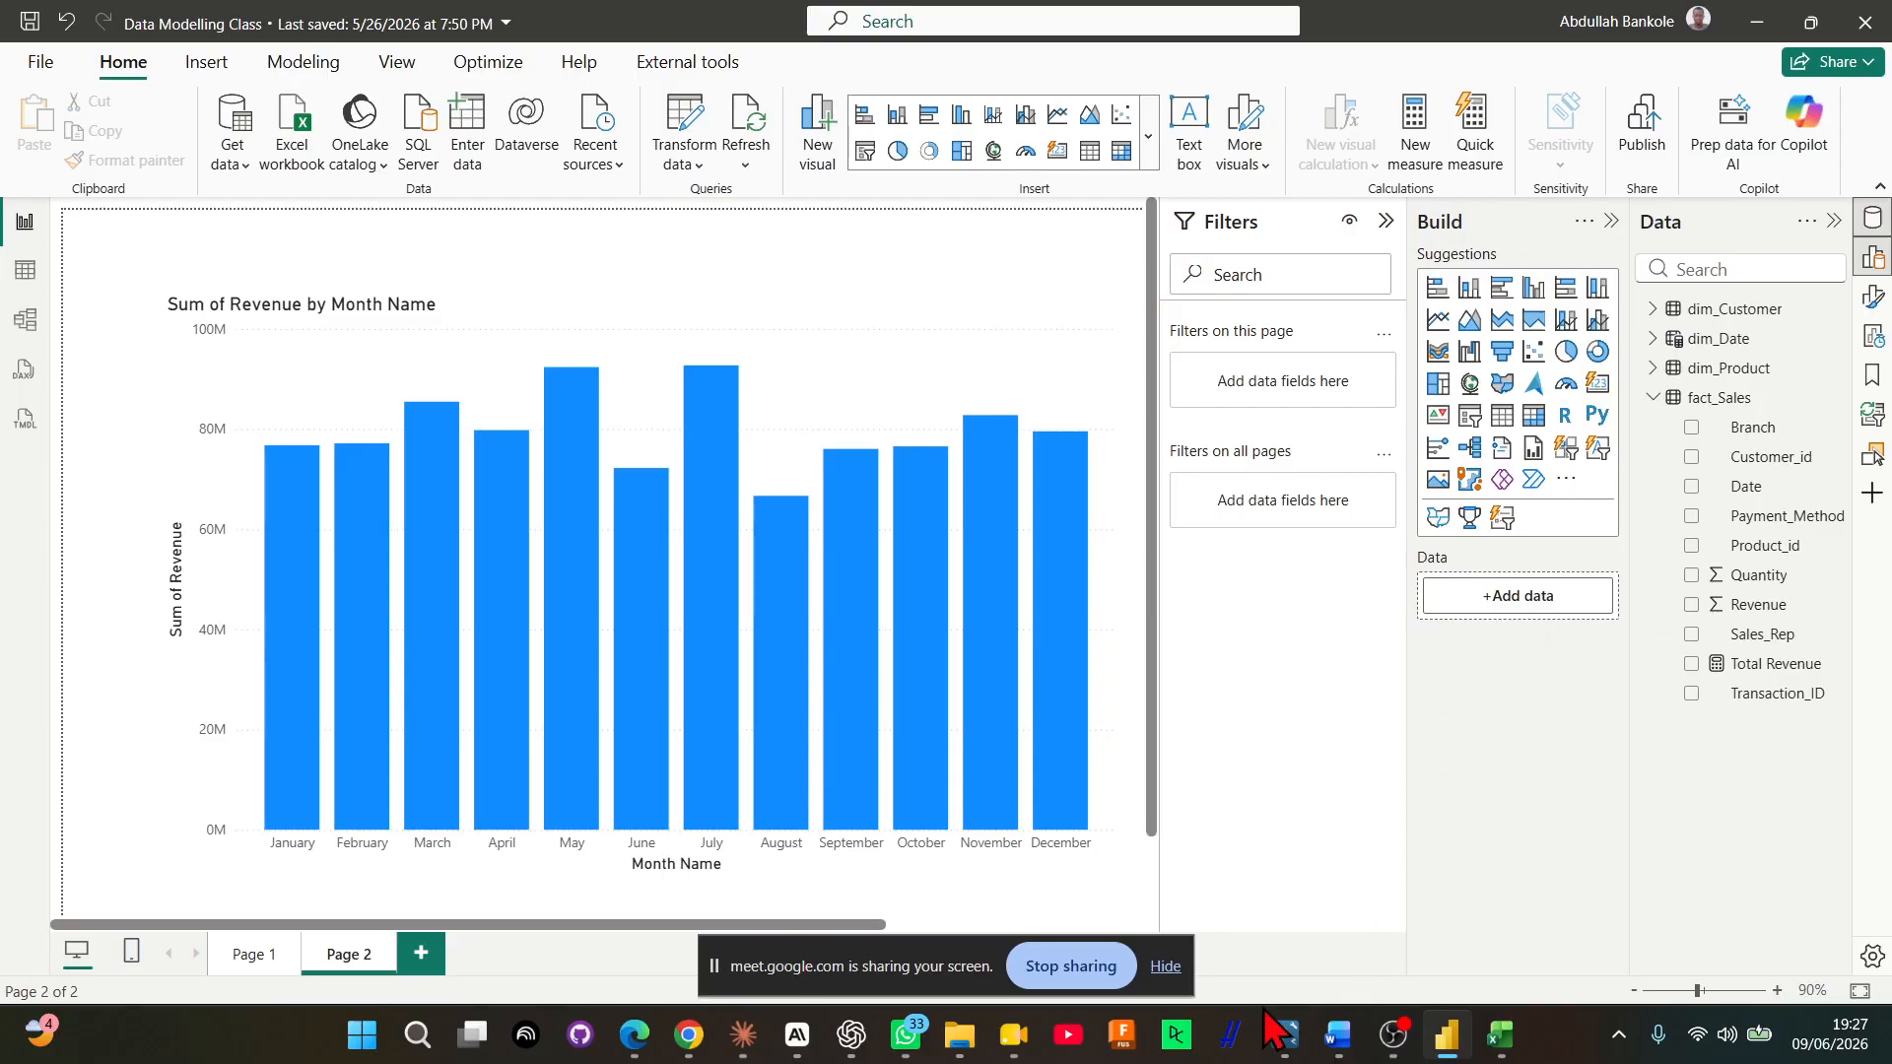
Switch back to the Star Schema Masterclass slides in Edge and advance past the challenge to the closing slide's Session 4 topic and homework
{"action": "mouse_move", "coordinate": [656, 1035]}
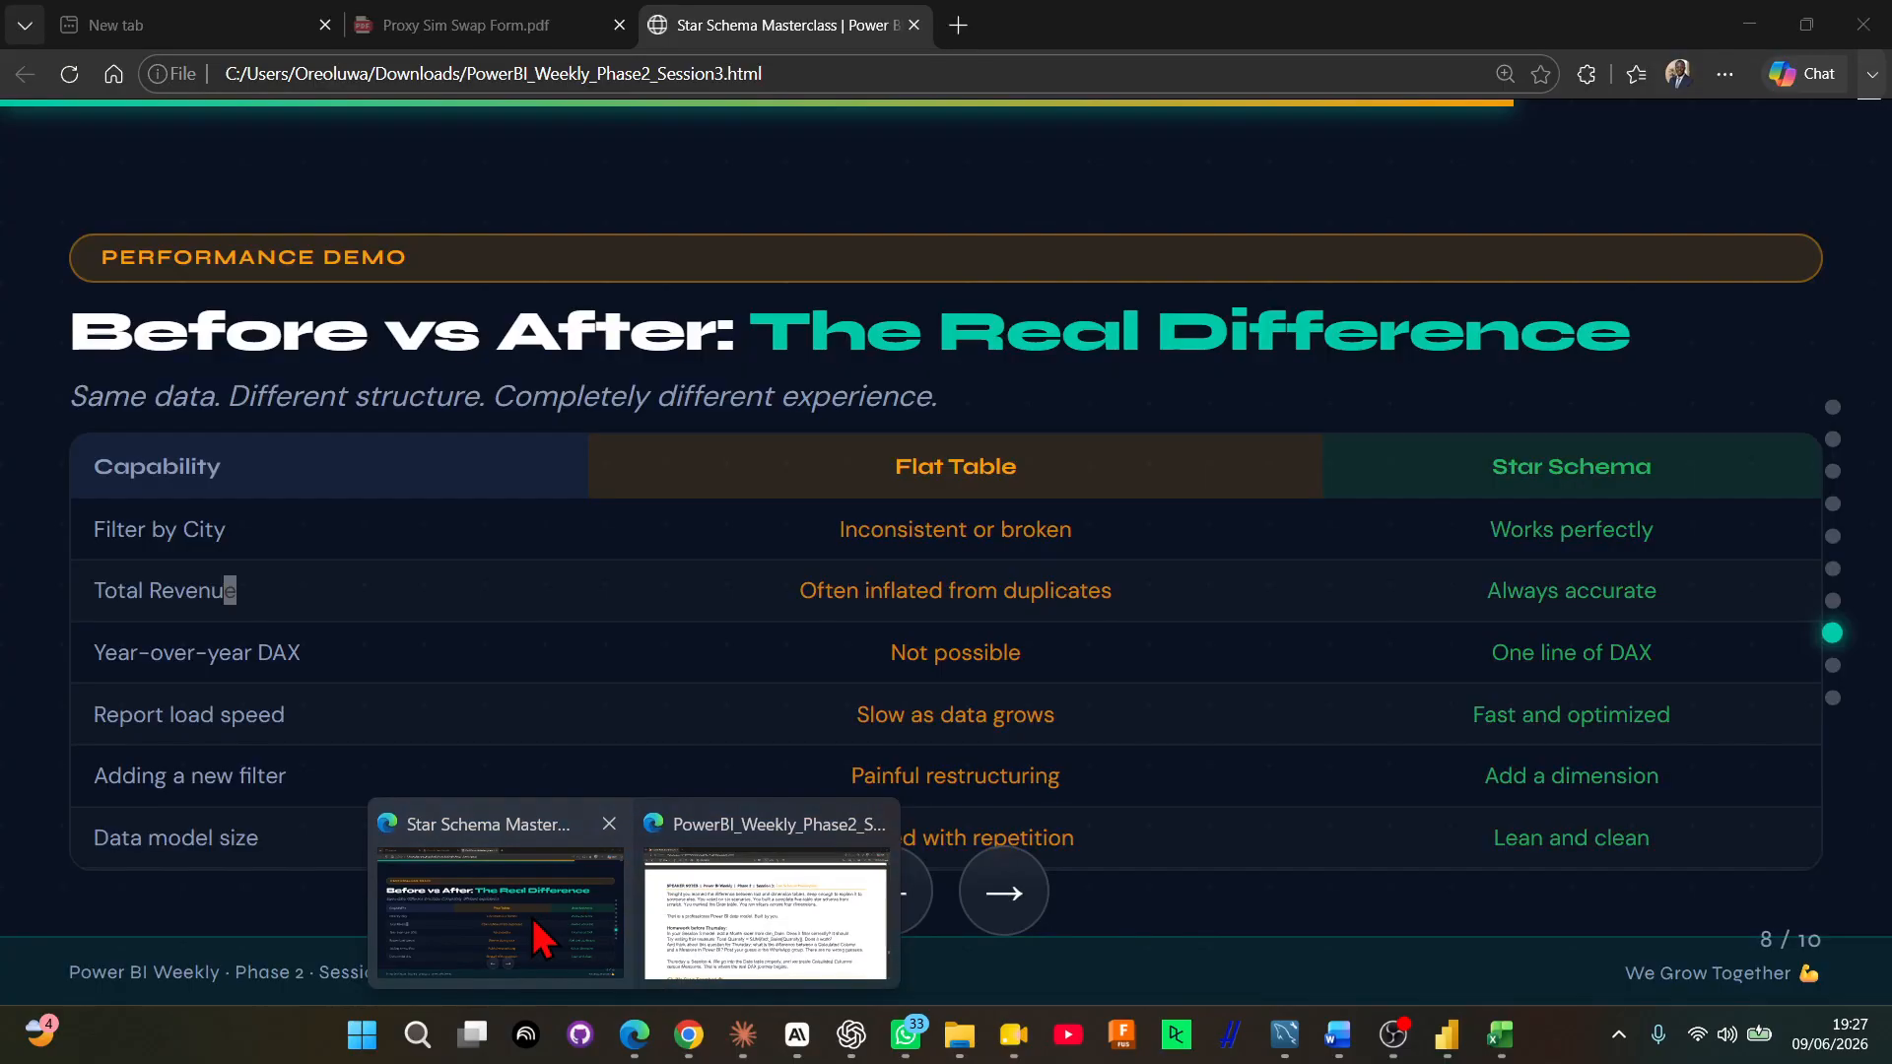
{"action": "left_click", "coordinate": [582, 916]}
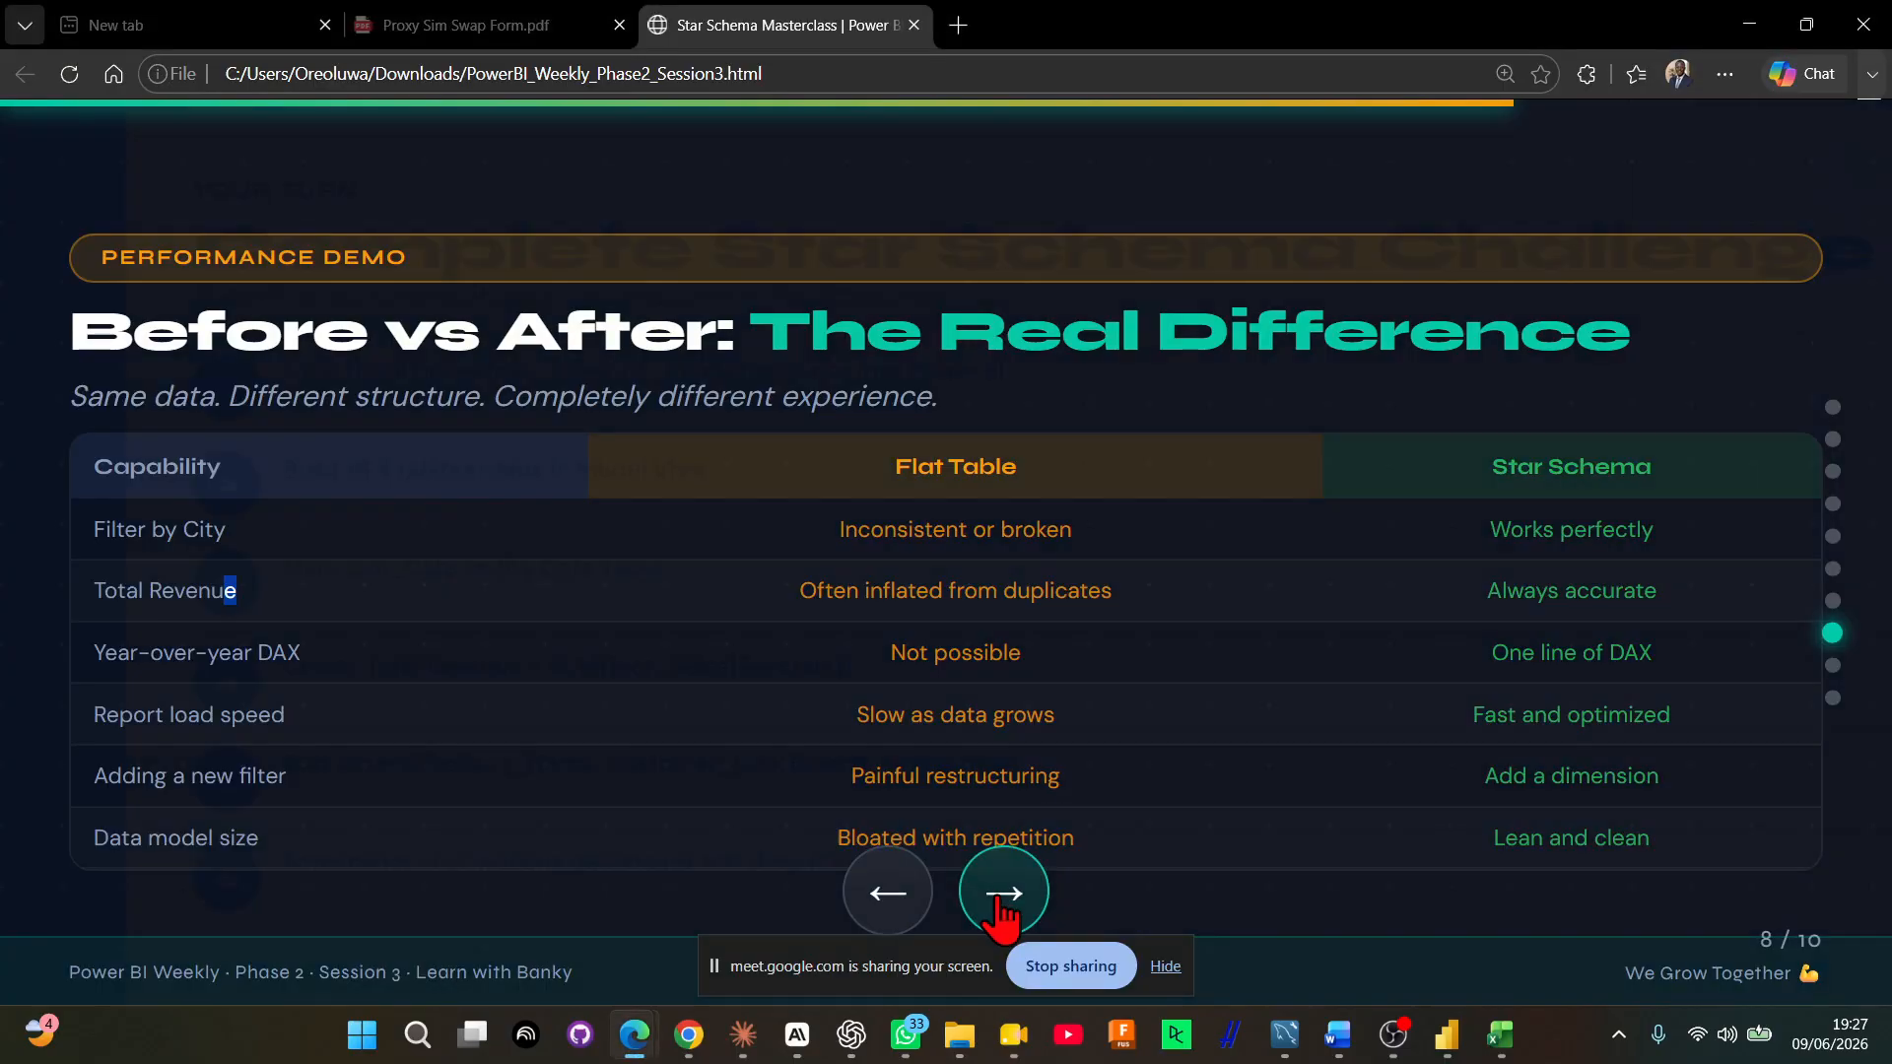
{"action": "left_click", "coordinate": [1001, 898]}
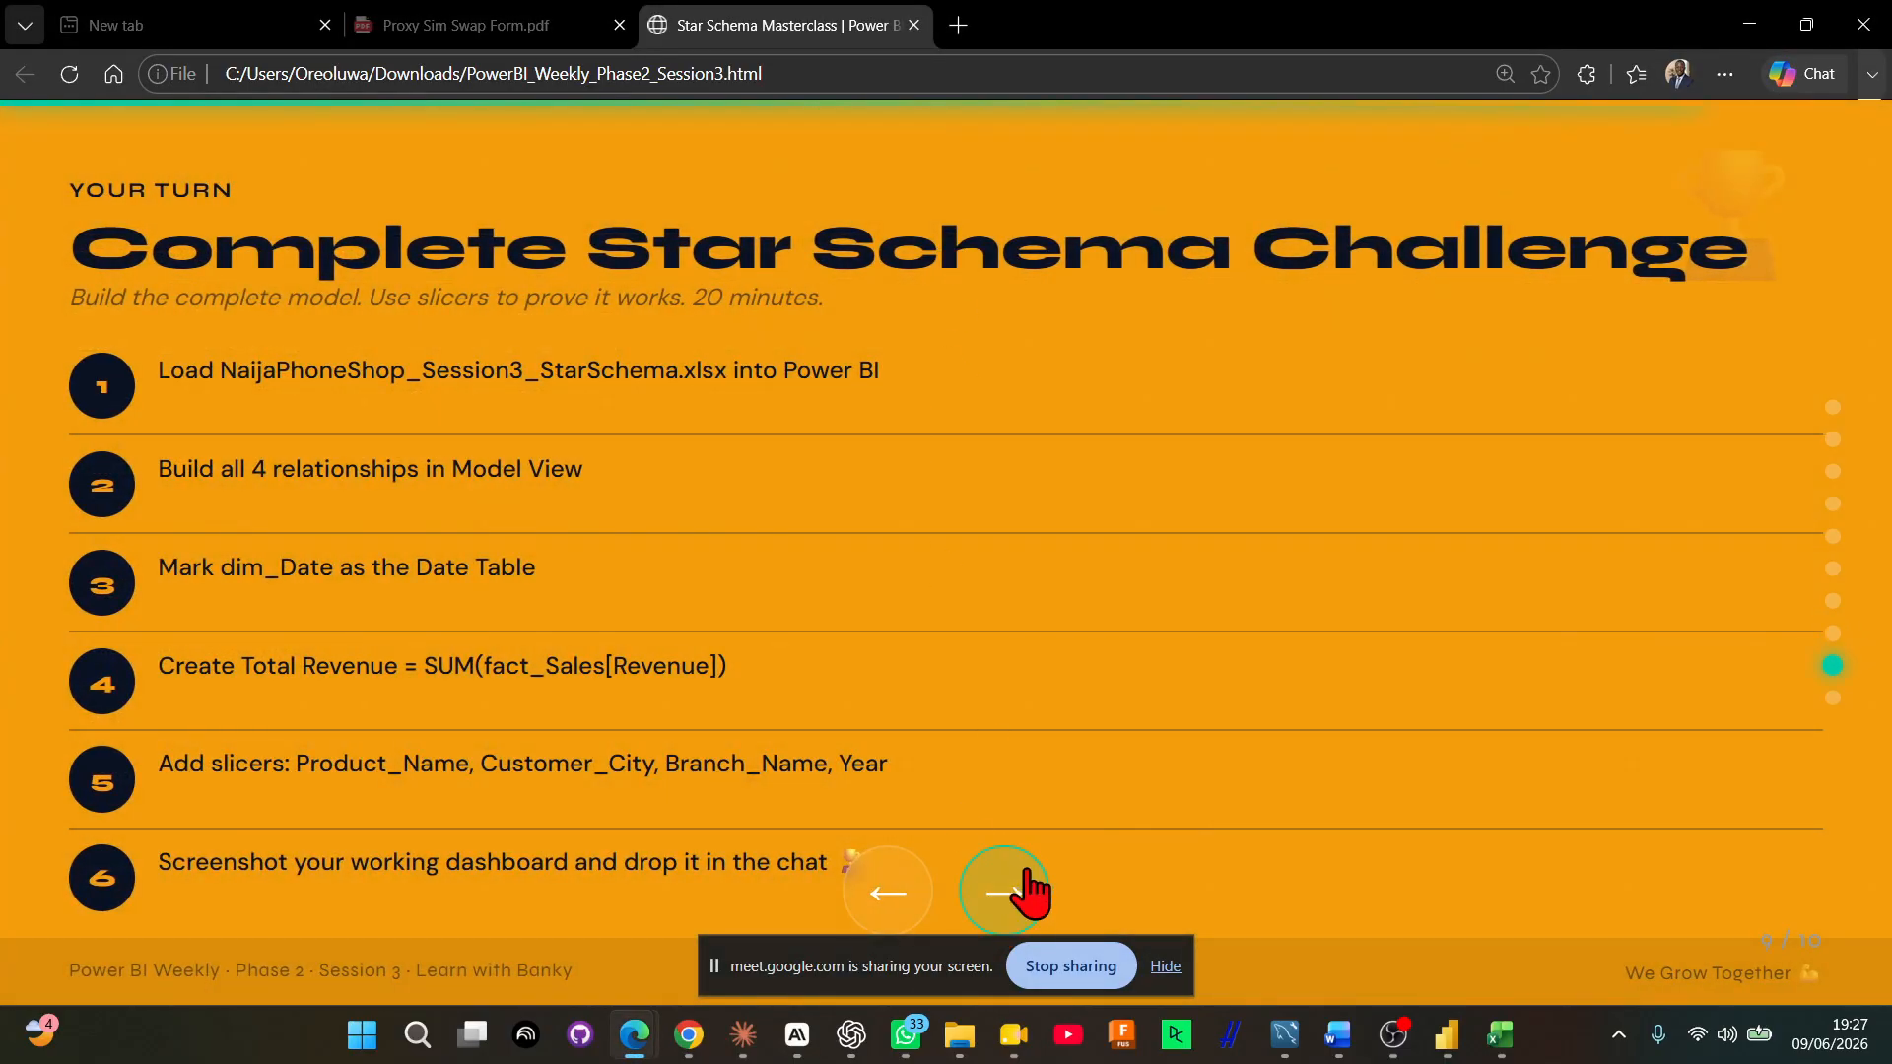
{"action": "left_click", "coordinate": [1027, 882]}
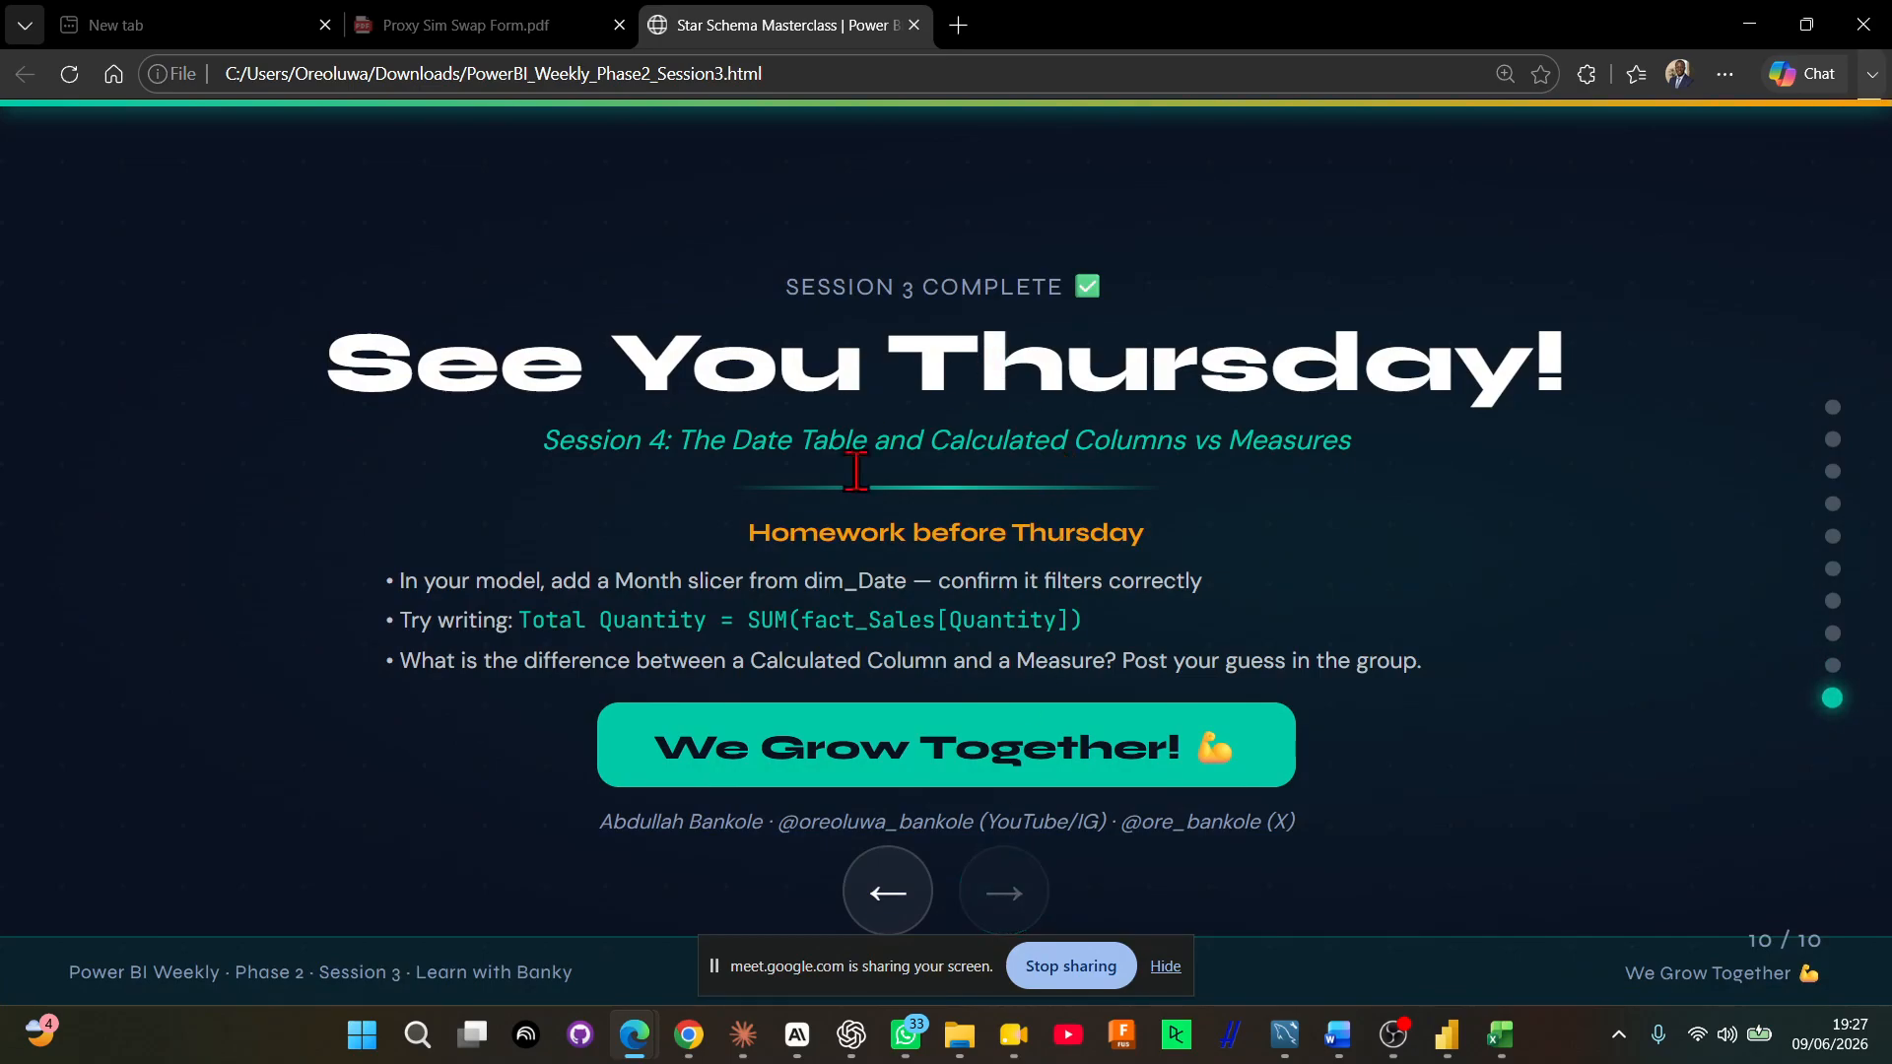
{"action": "left_click_drag", "start_coordinate": [728, 441], "coordinate": [1567, 503]}
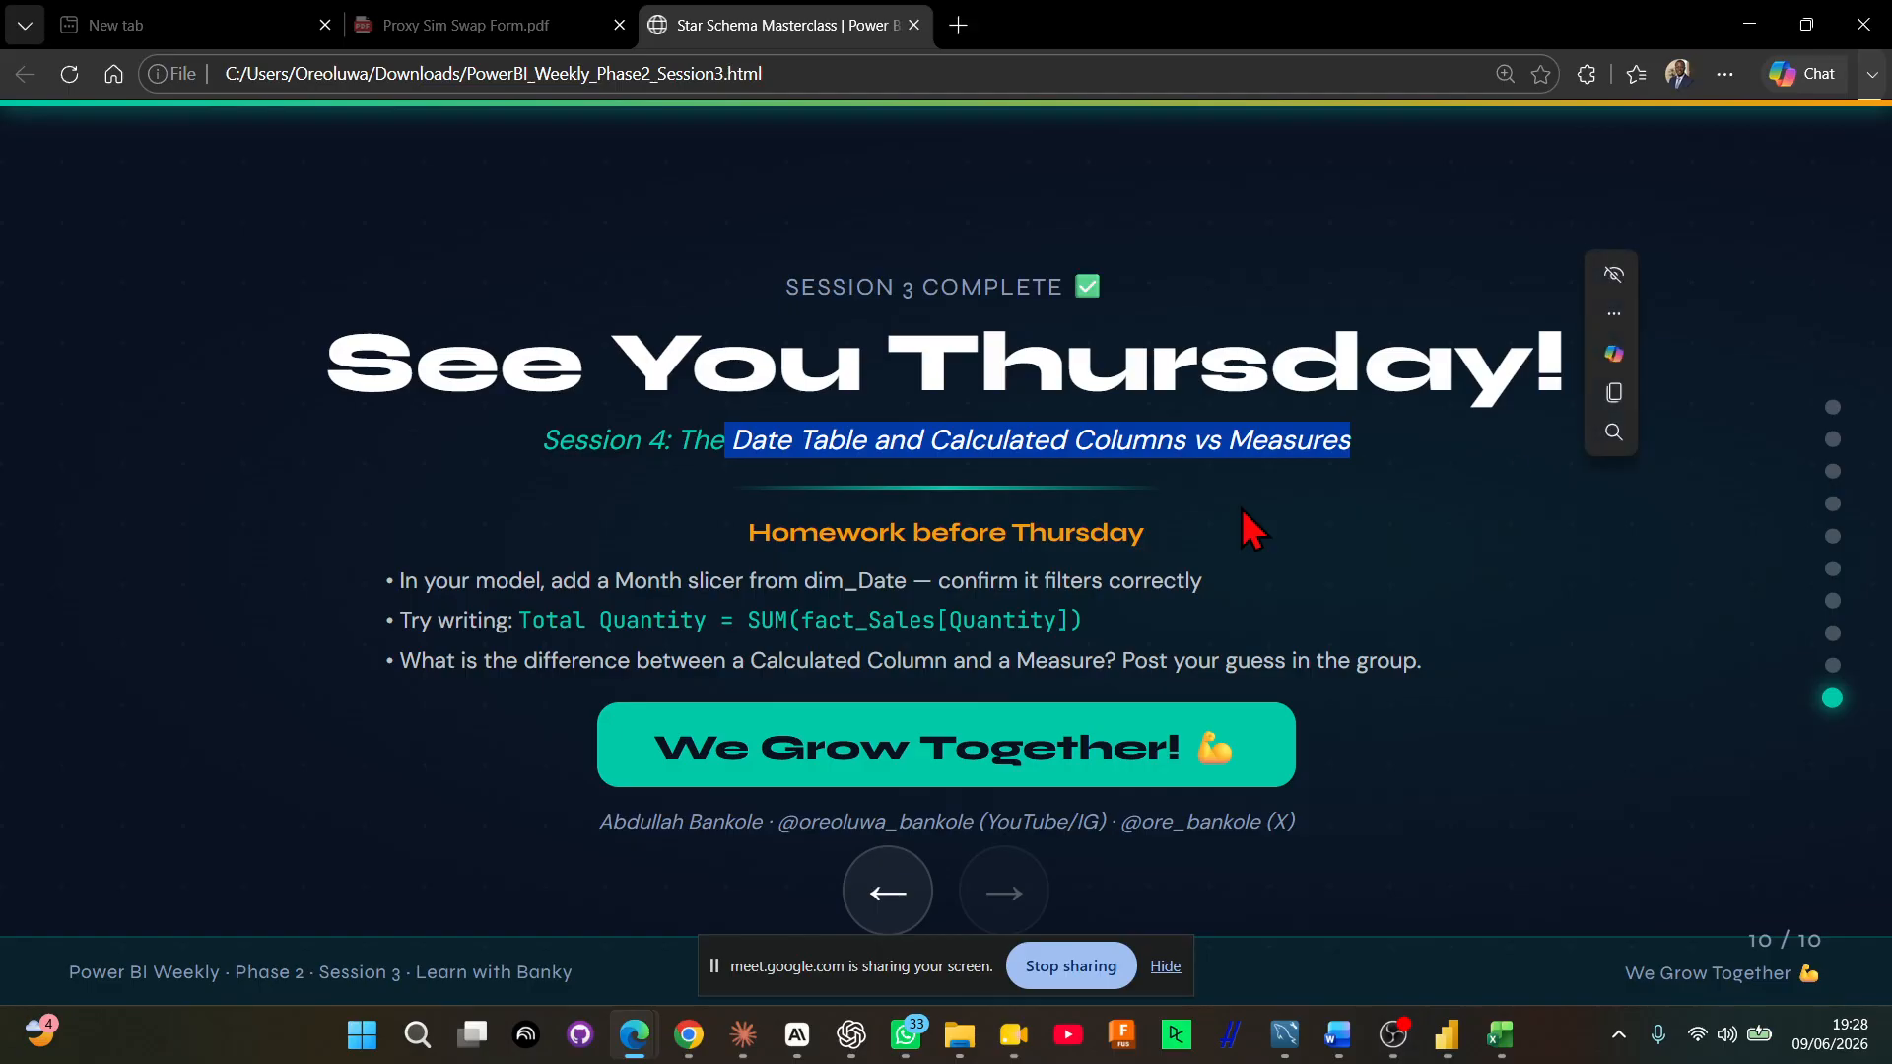
{"action": "left_click", "coordinate": [1068, 443]}
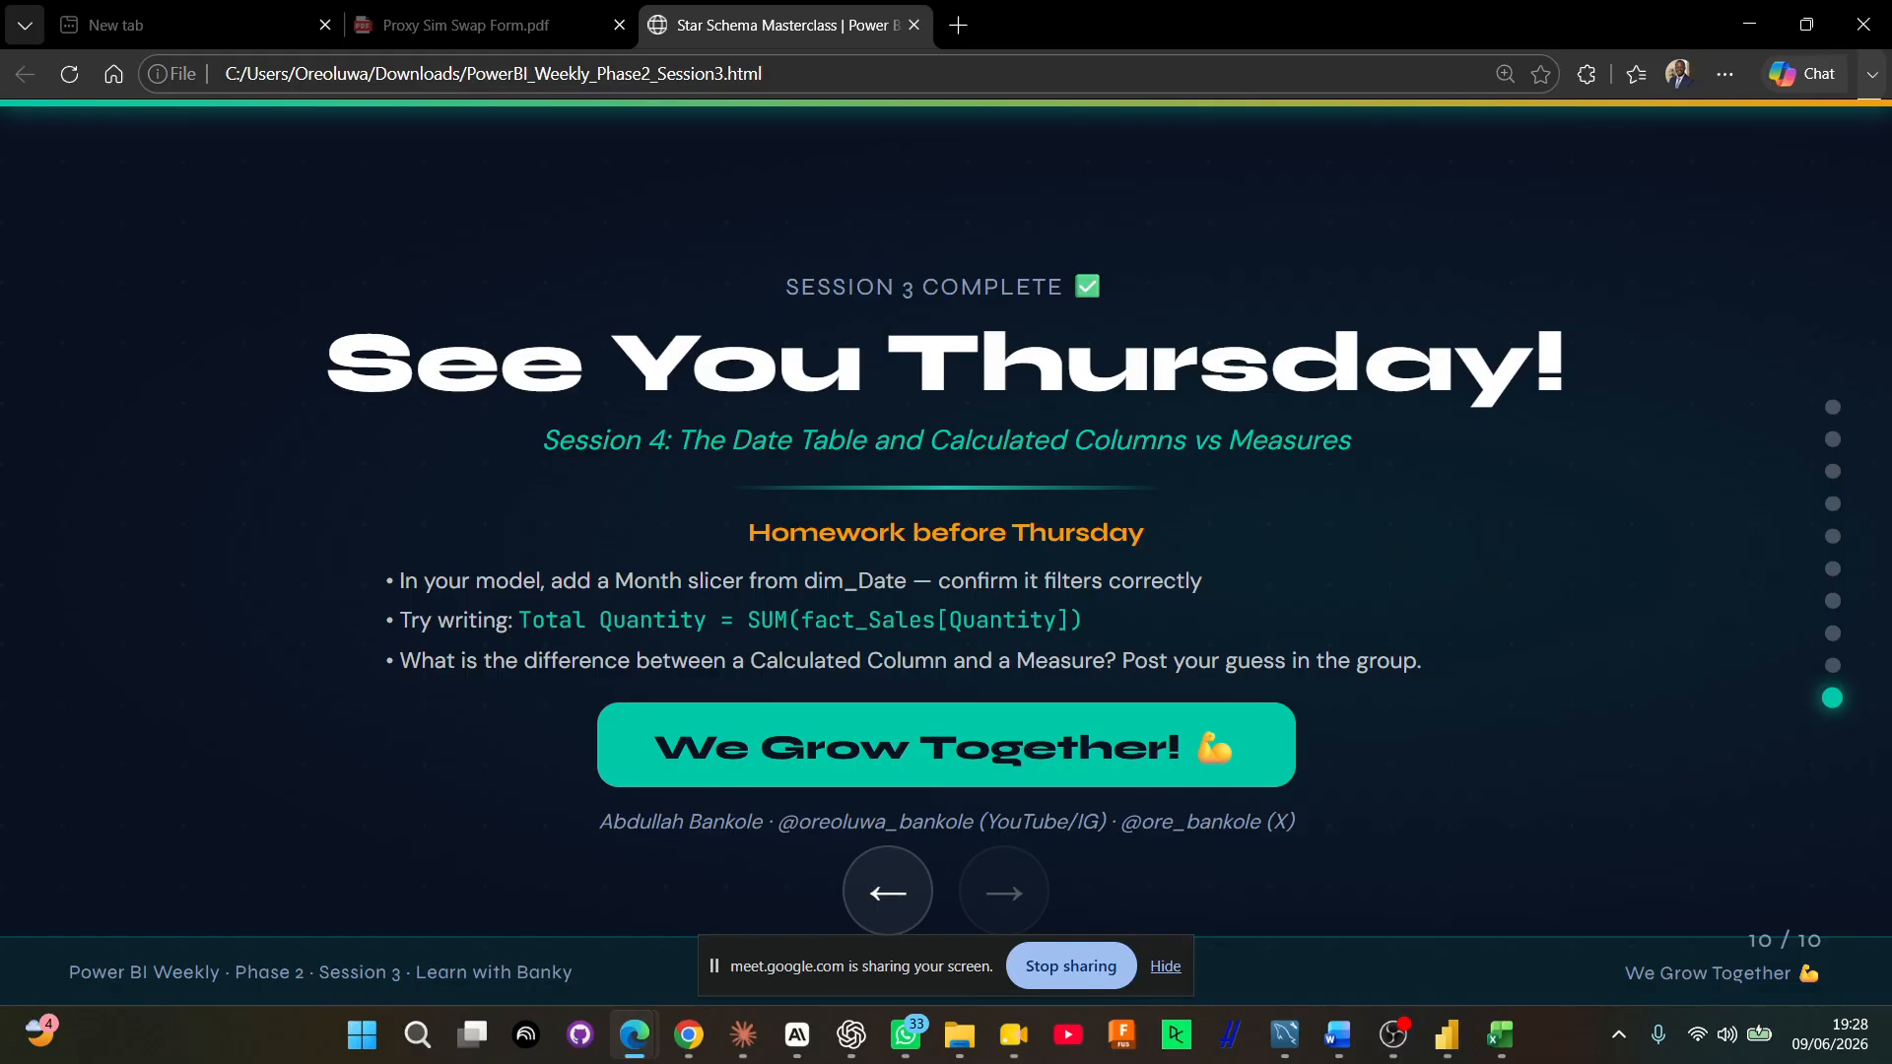
{"action": "key", "text": "alt+Tab"}
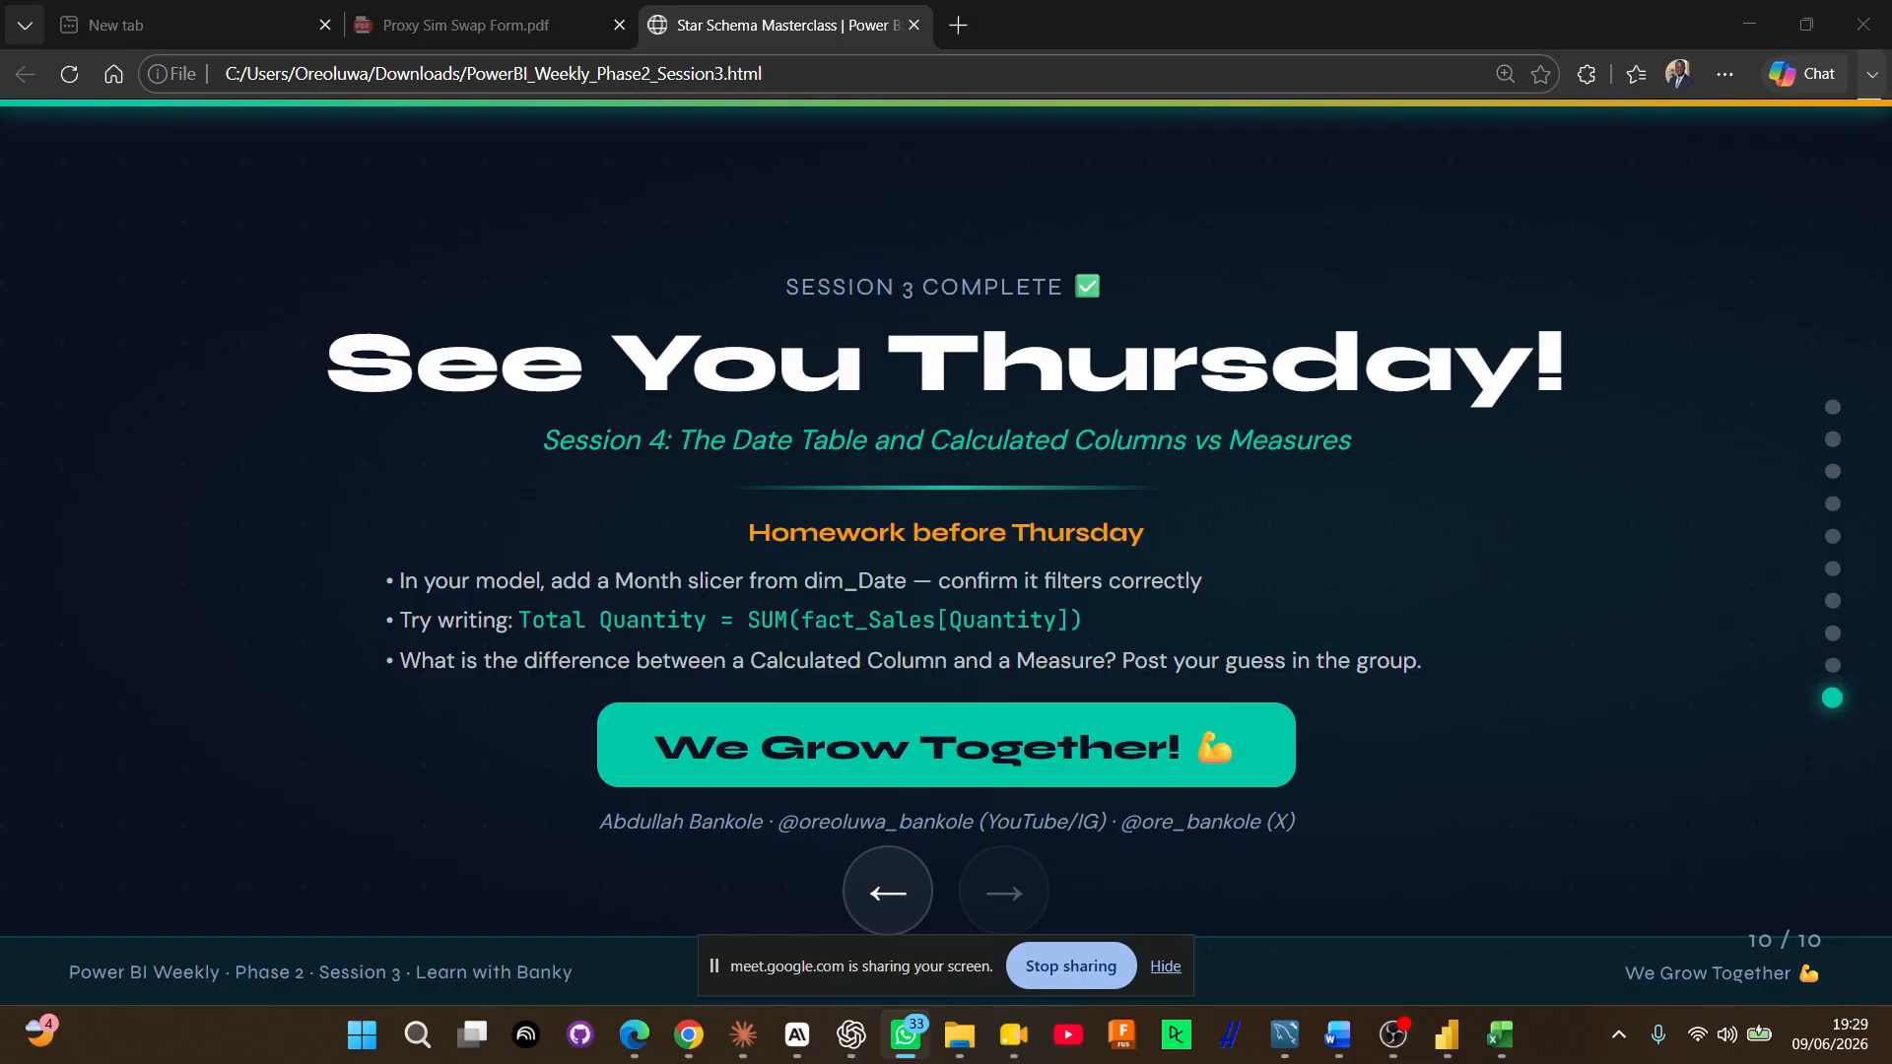
{"action": "key", "text": "alt+Tab"}
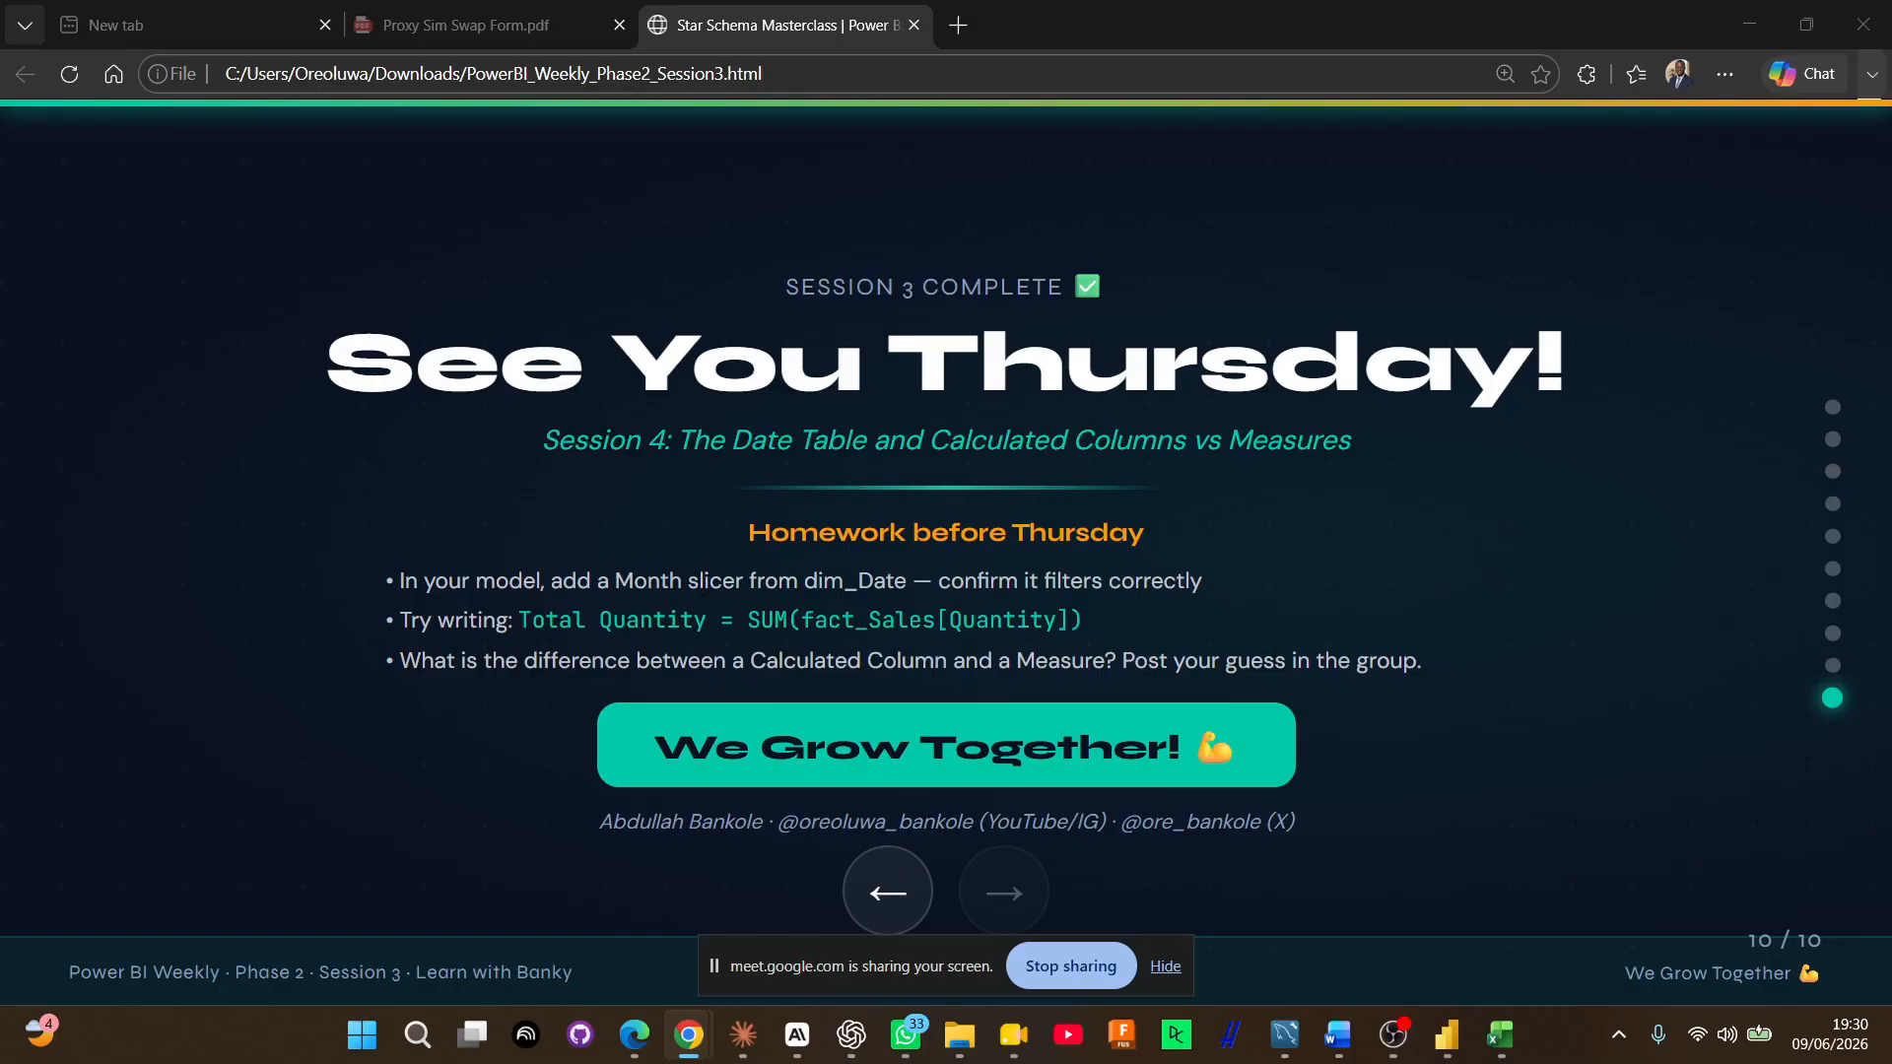
{"action": "key", "text": "alt+Tab"}
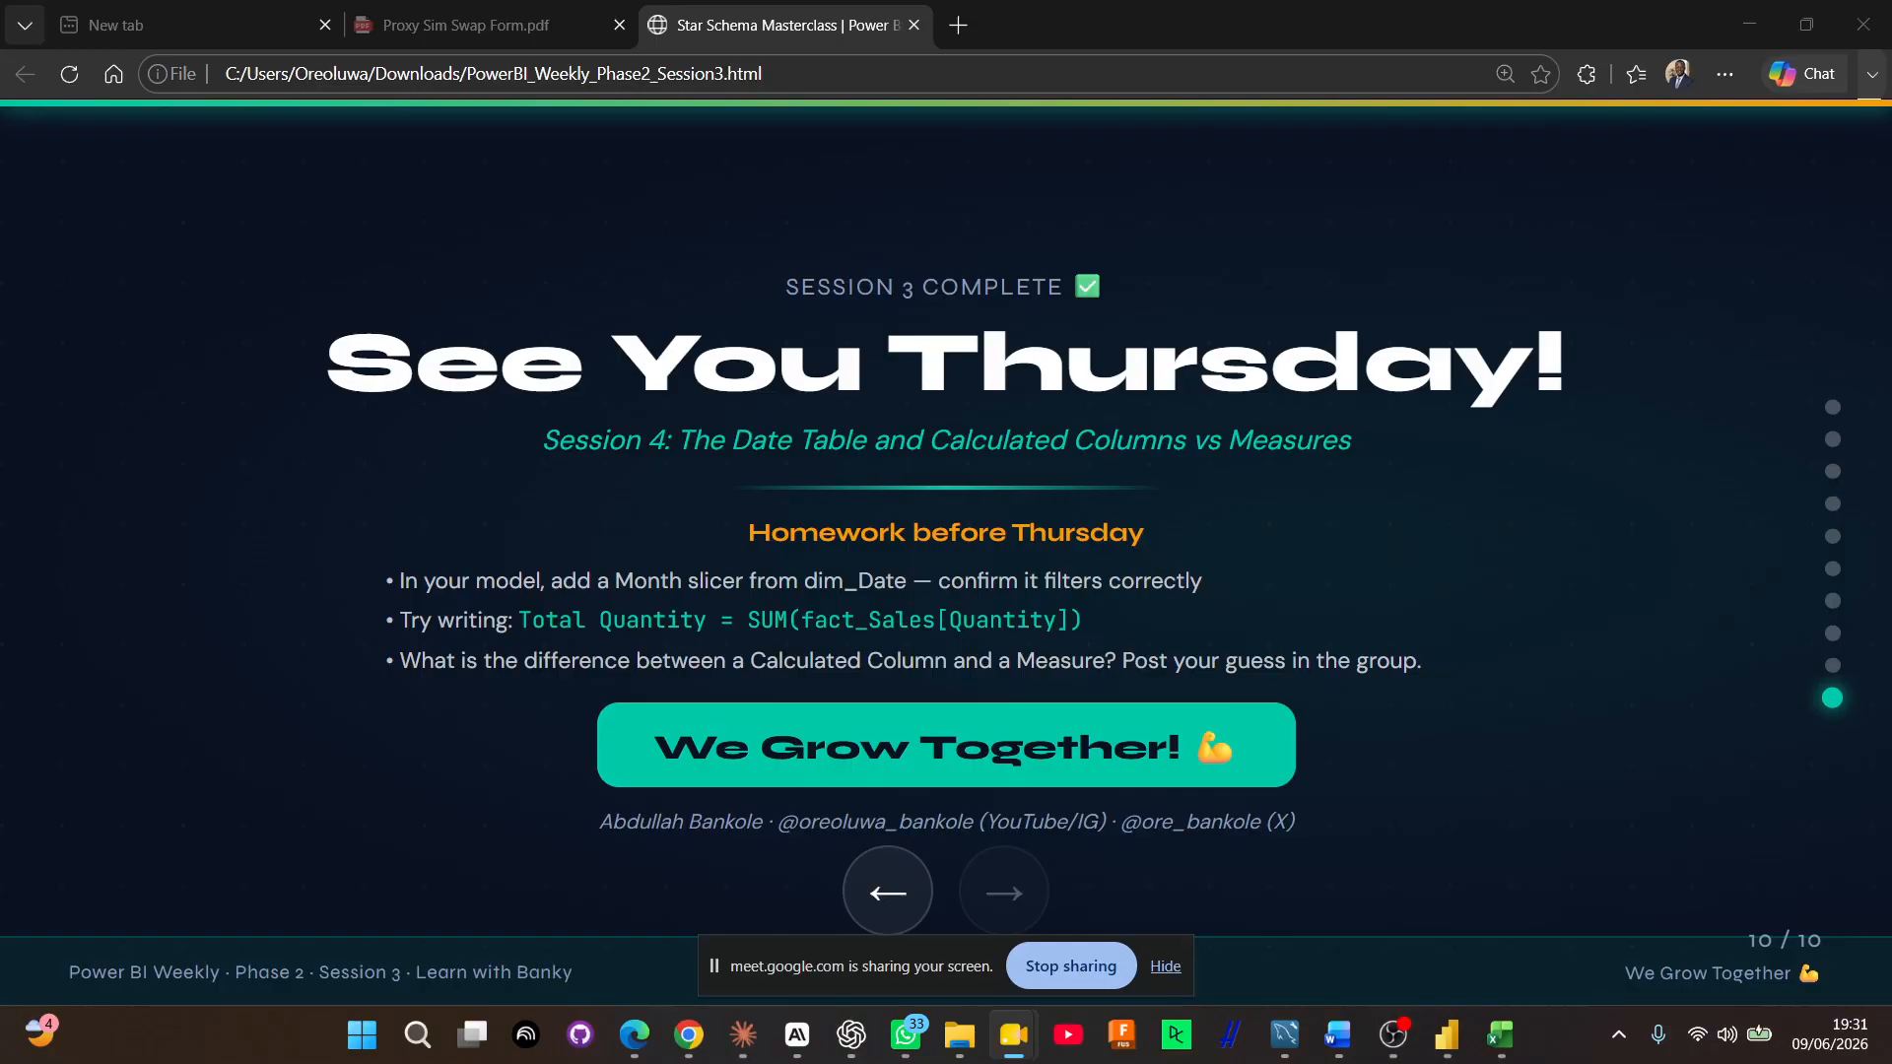
{"action": "left_click", "coordinate": [1392, 1033]}
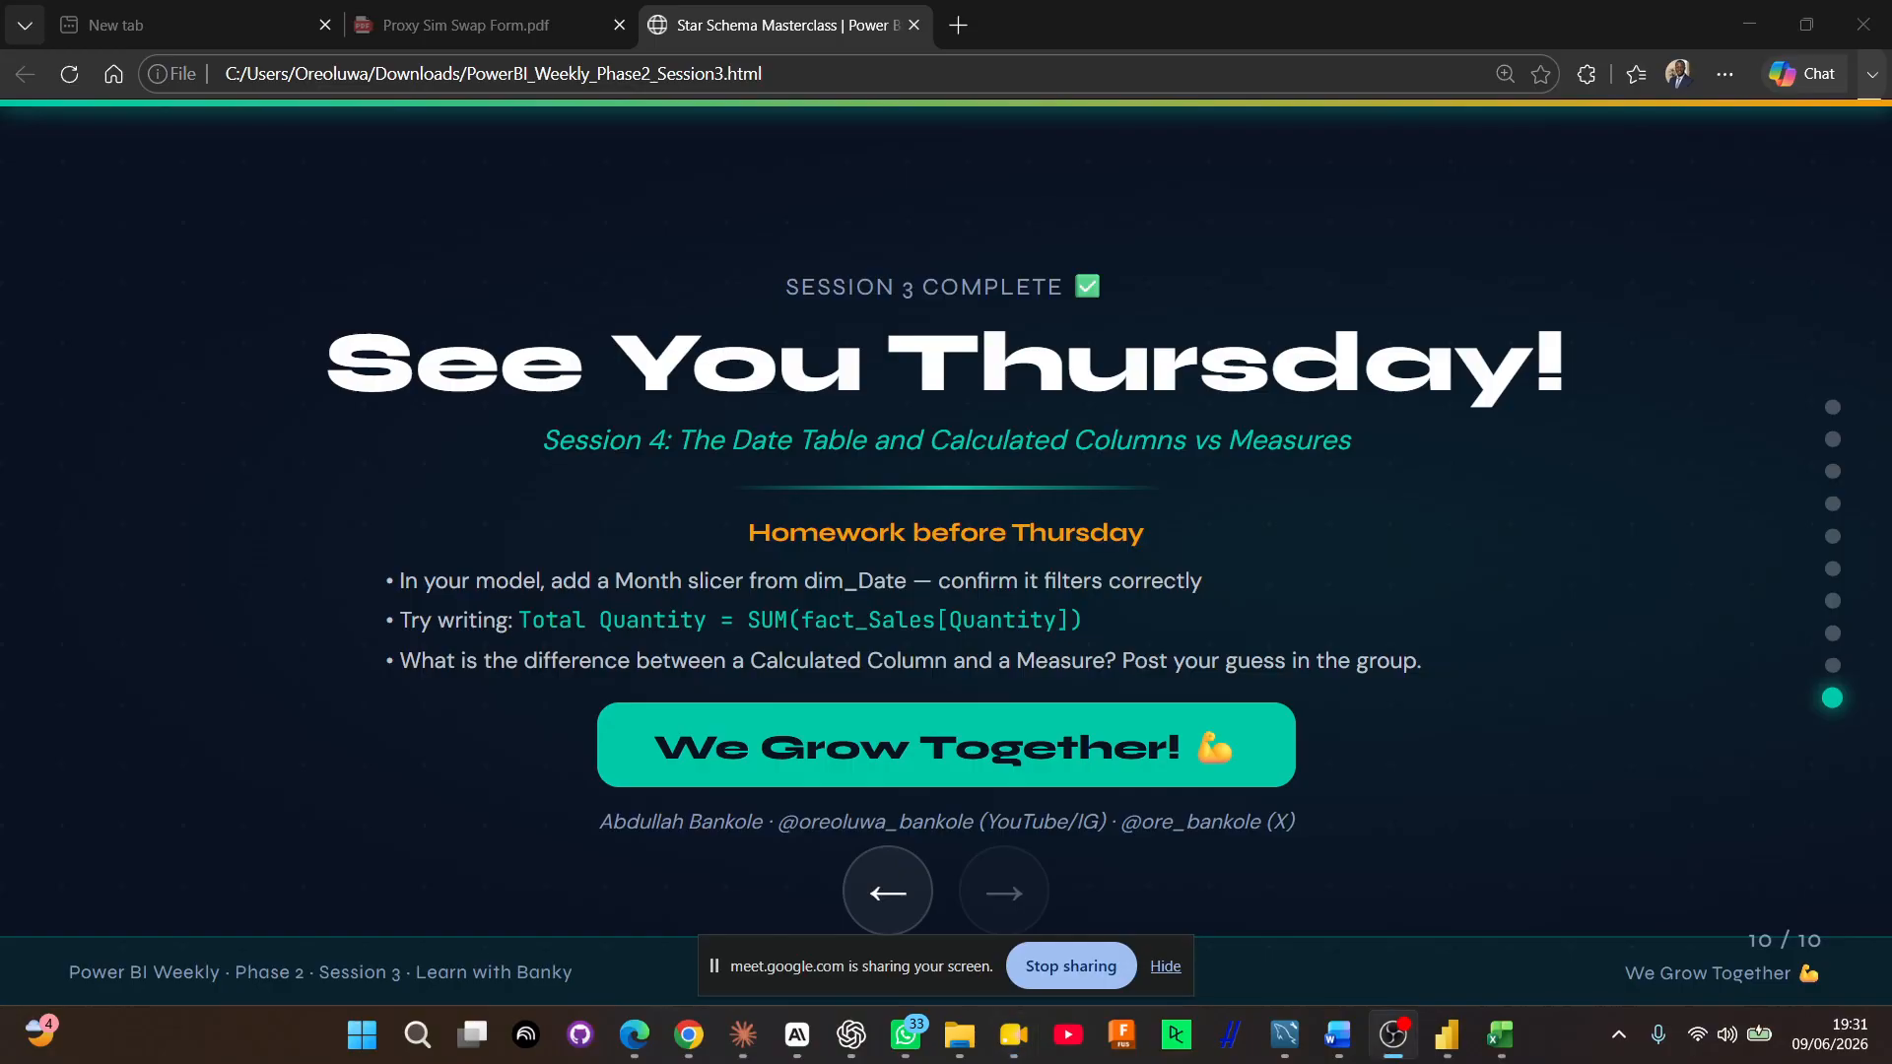